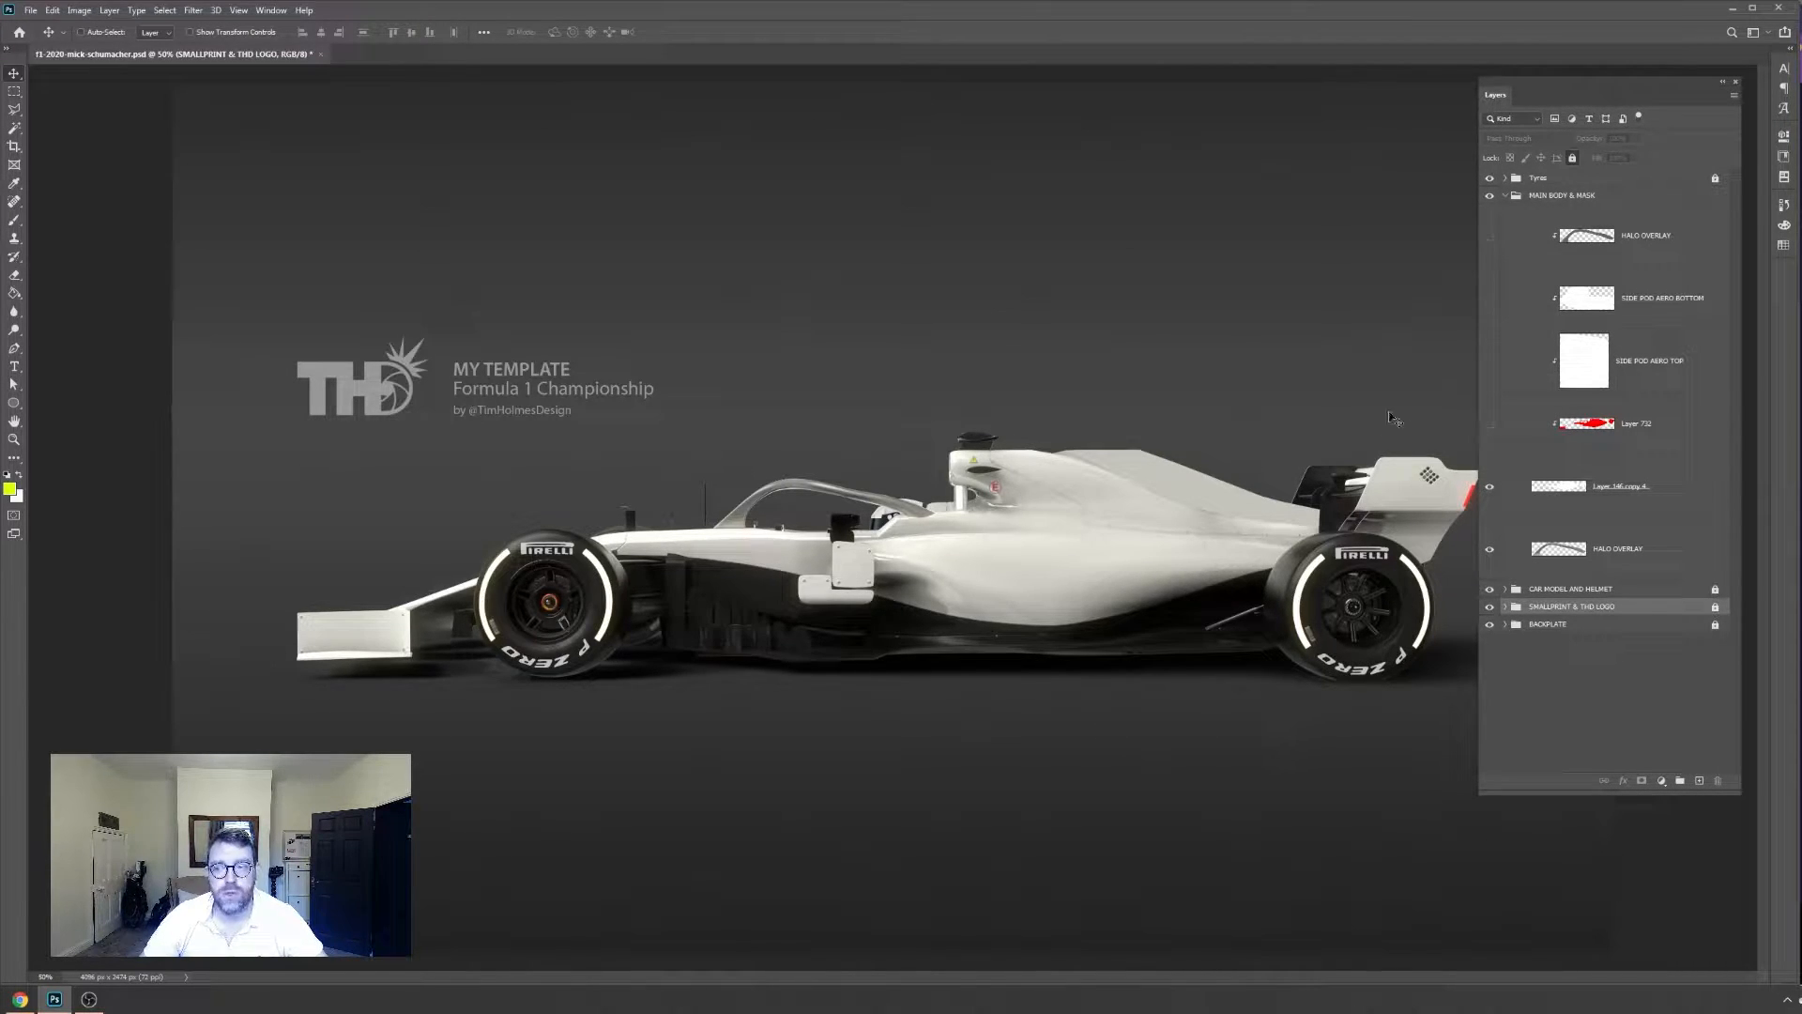
# Collapse the MAIN BODY & MASK group and hide all five layer groups one by one, from BACKPLATE up to Tyres
pyautogui.click(1504, 197)
pyautogui.click(1504, 197)
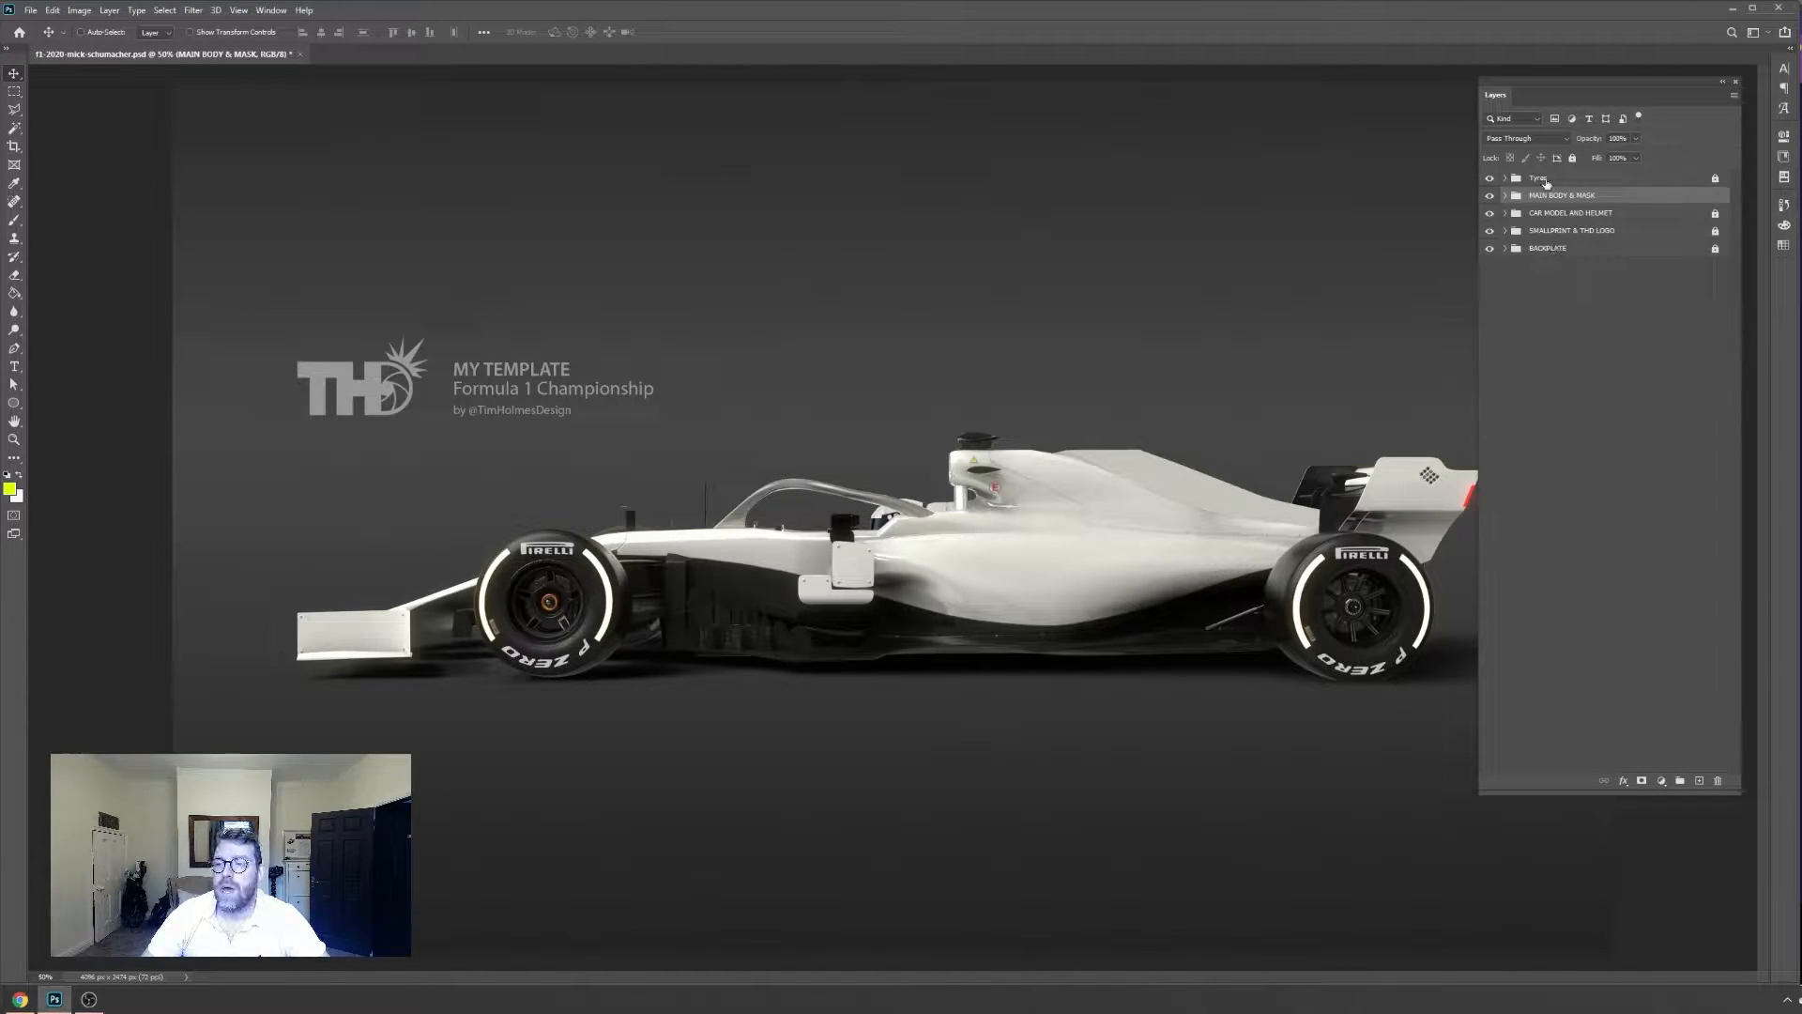
pyautogui.click(1491, 249)
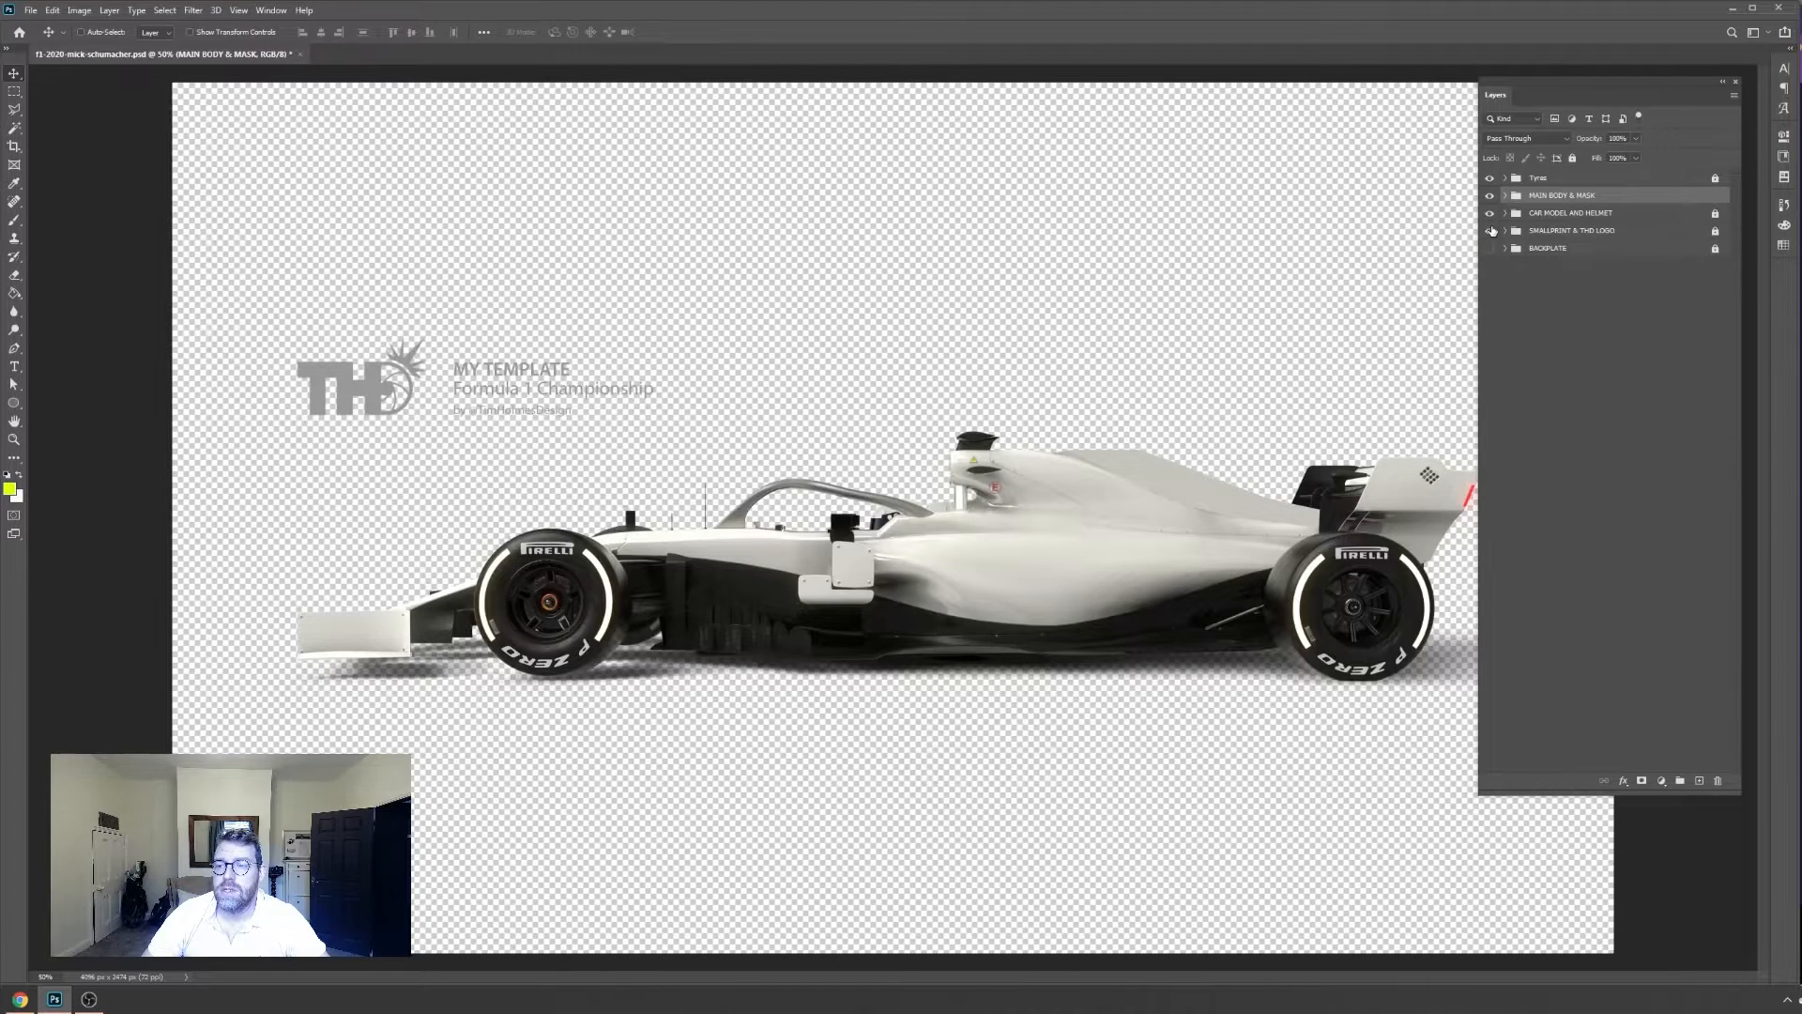
pyautogui.click(1491, 231)
pyautogui.click(1491, 214)
pyautogui.click(1490, 196)
pyautogui.click(1489, 178)
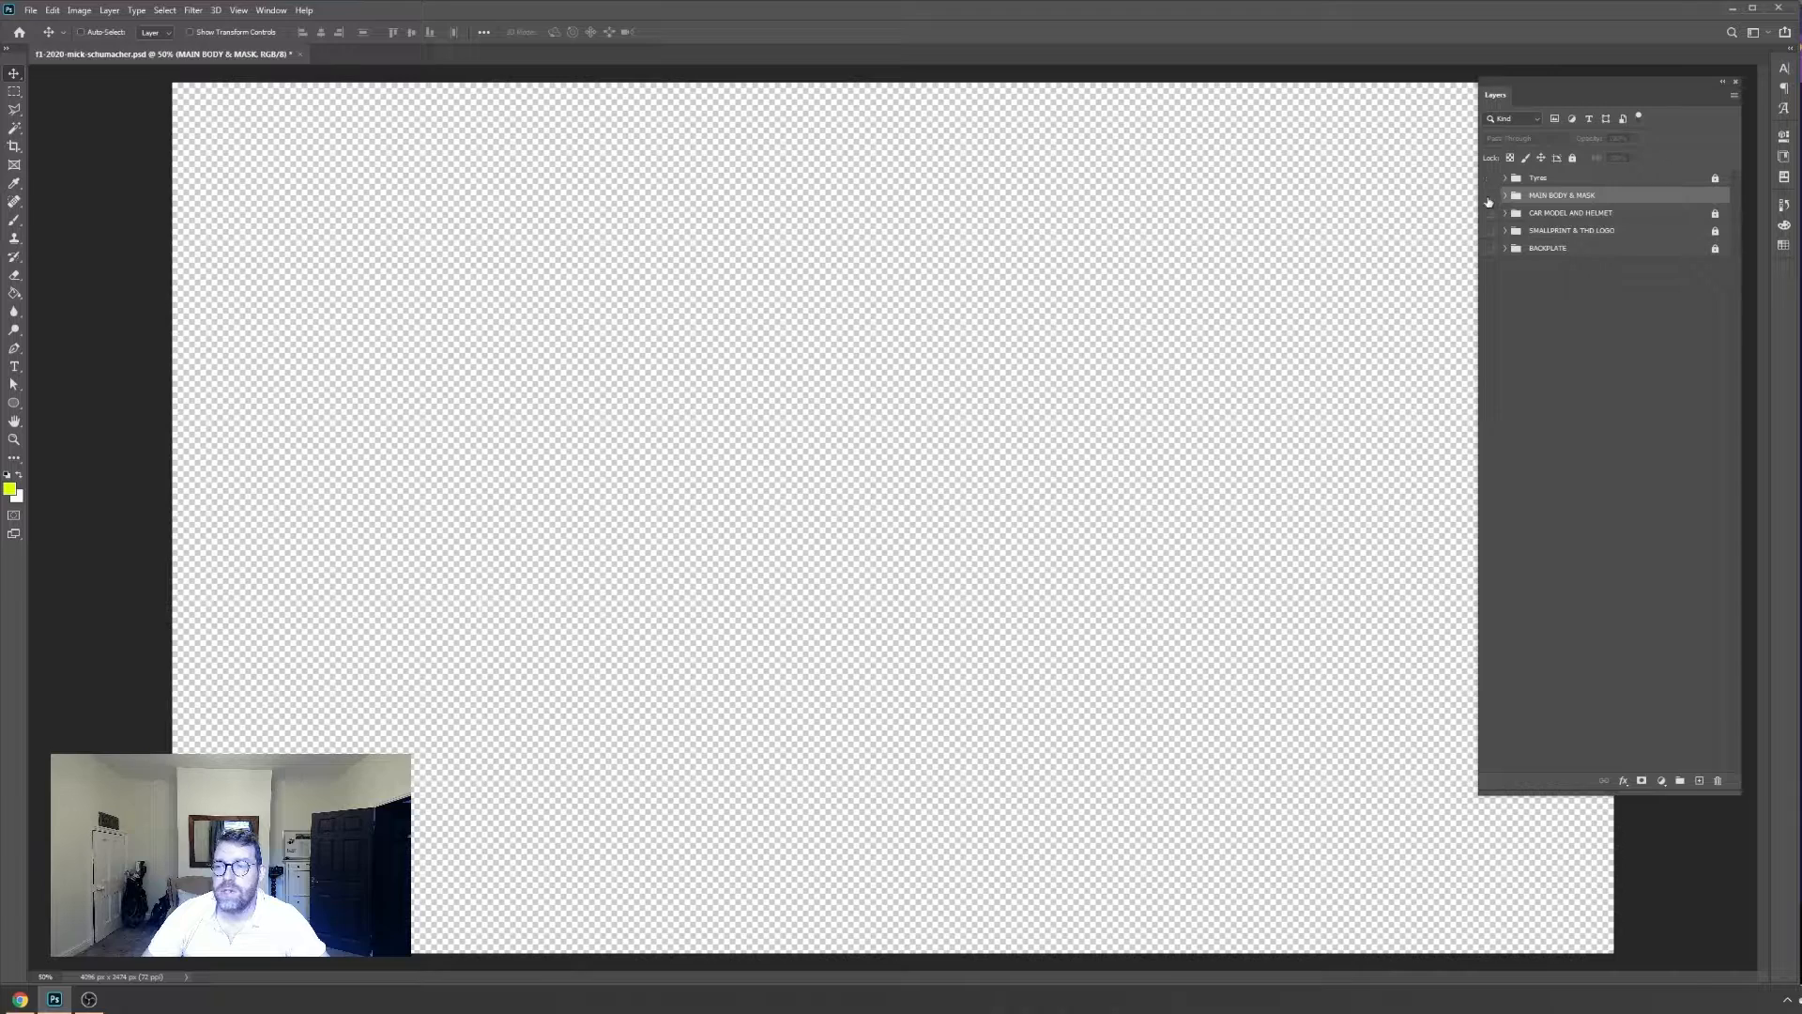
# Show all five layer groups again and select the SMALLPRINT & THD LOGO group
pyautogui.click(1490, 196)
pyautogui.click(1490, 179)
pyautogui.click(1491, 214)
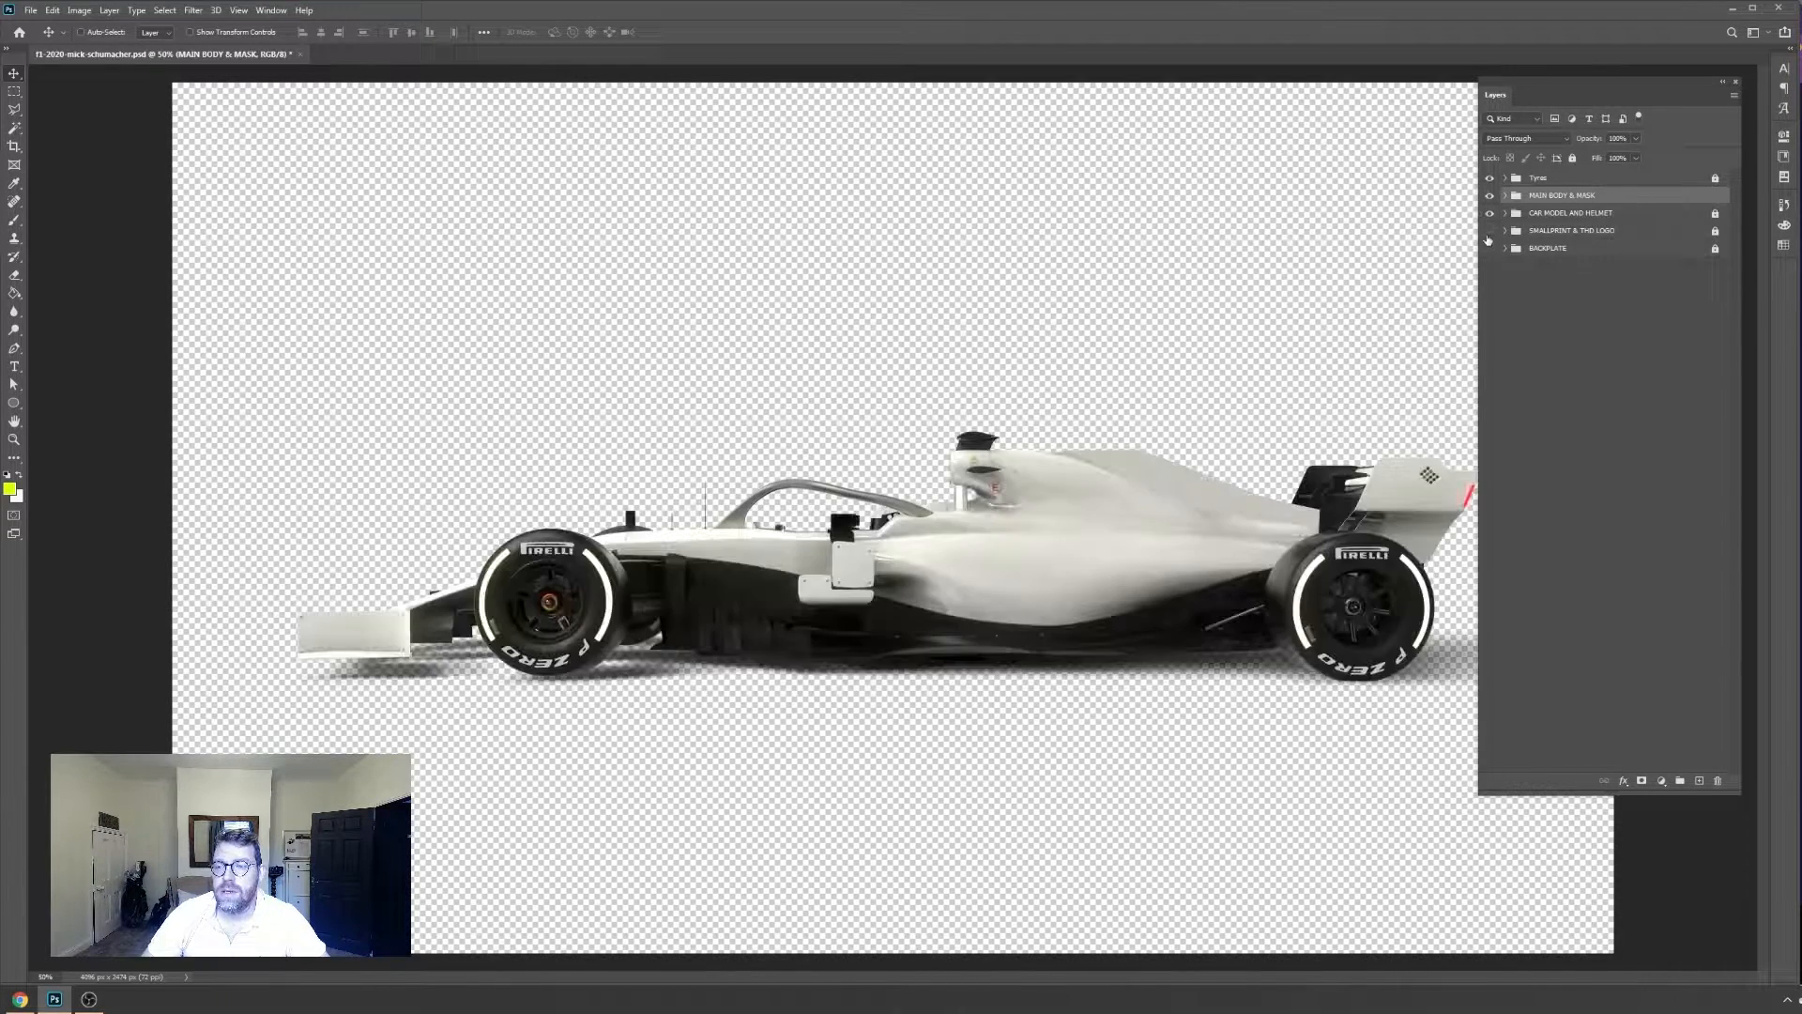
pyautogui.click(1491, 231)
pyautogui.click(1489, 248)
pyautogui.click(1554, 249)
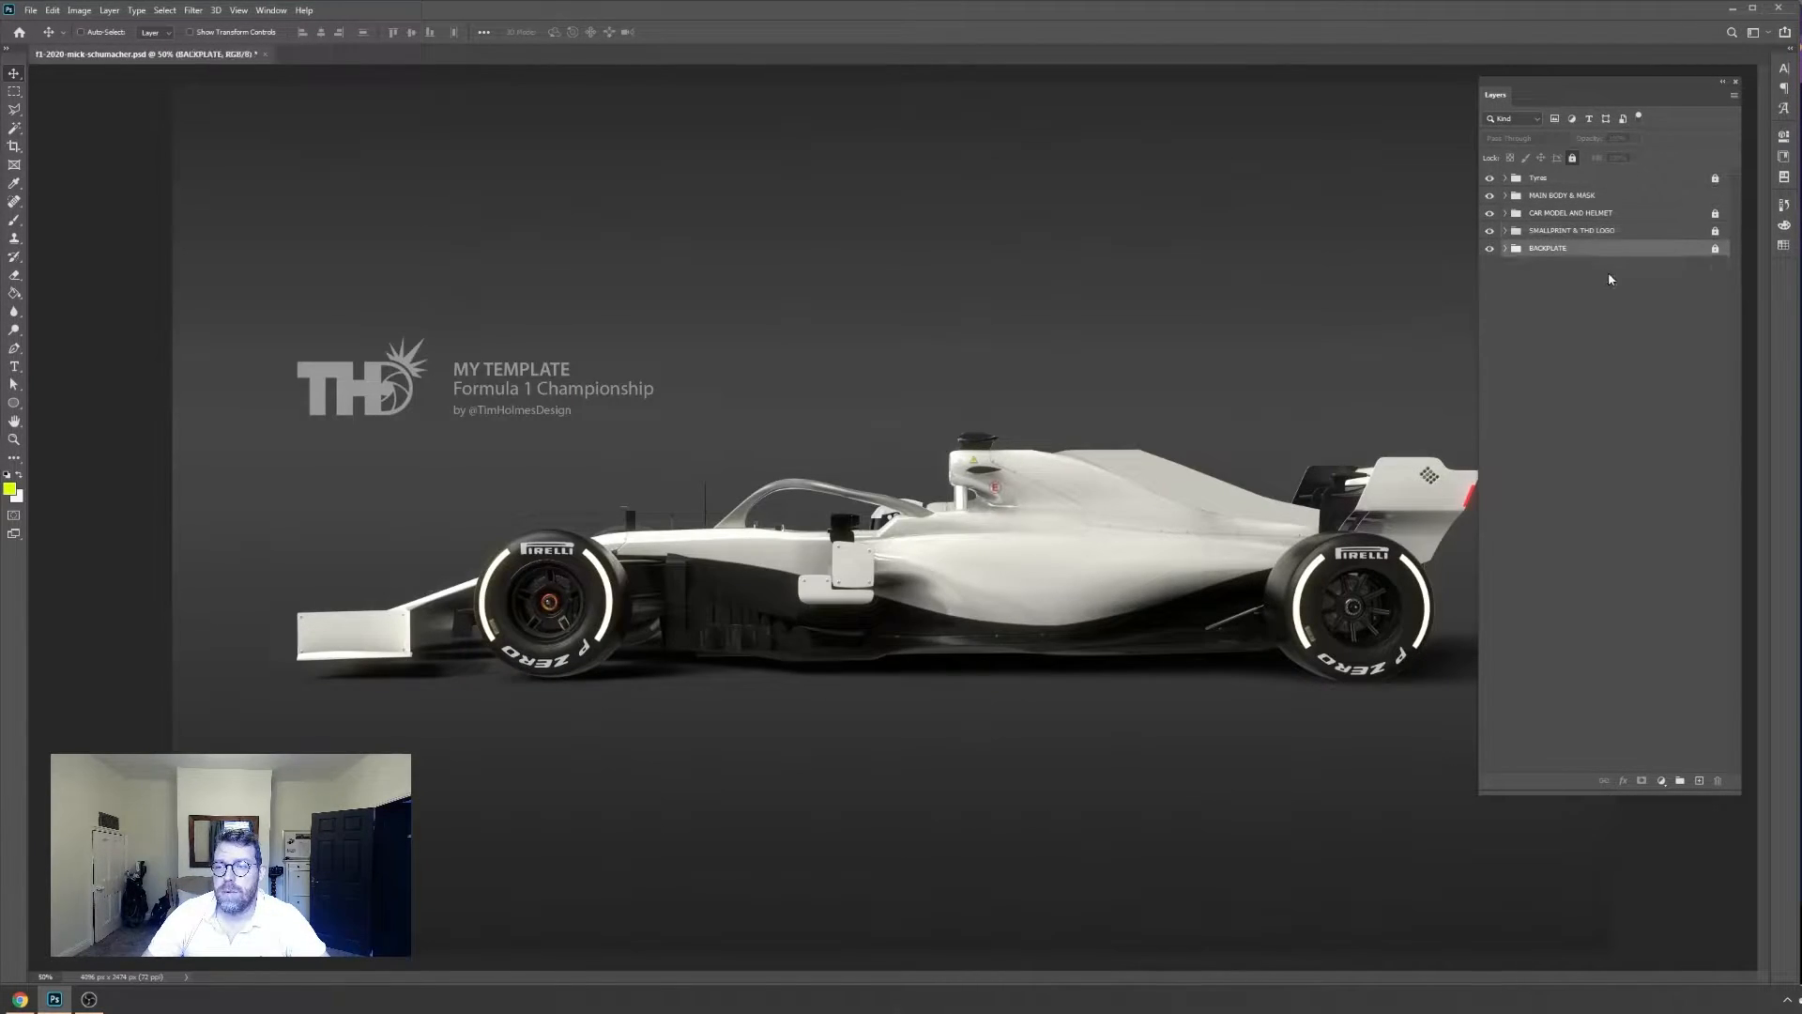
pyautogui.click(1590, 232)
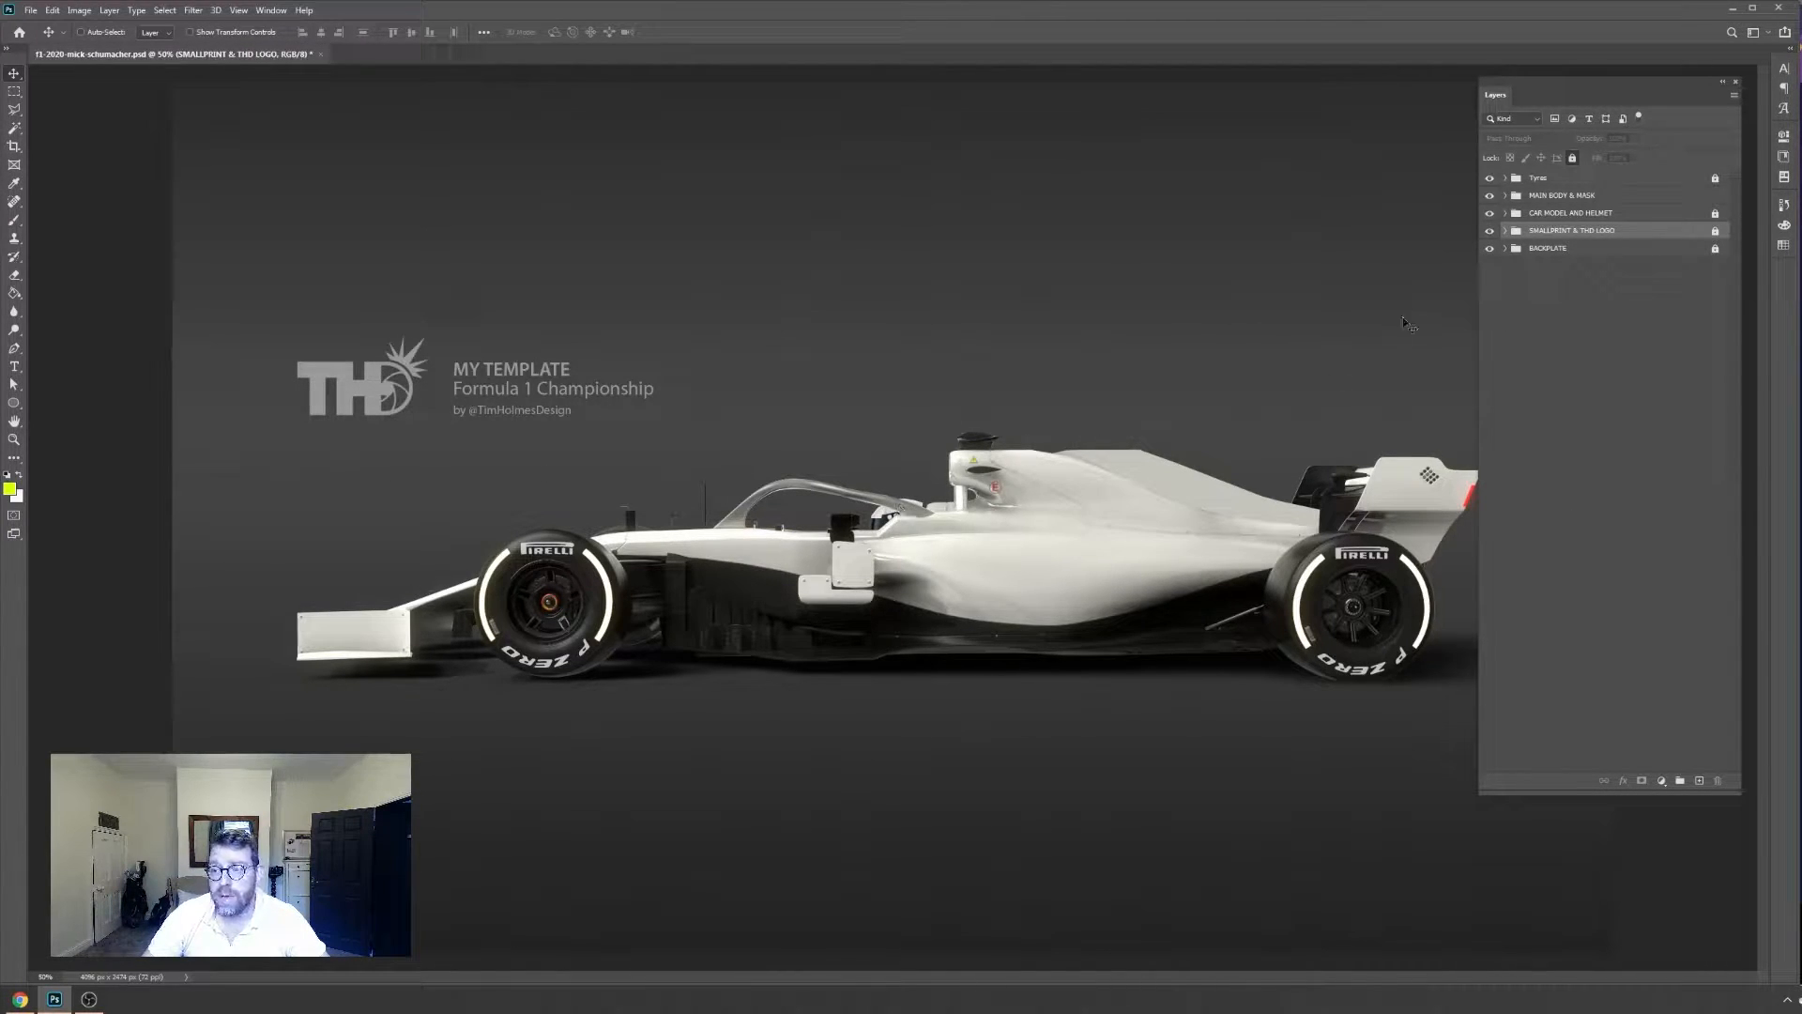
# Toggle the Tyres group, expand its FRONT subgroup, and preview the ALLOY OVERLAY FRONT layer on and off
pyautogui.click(1491, 179)
pyautogui.click(1490, 179)
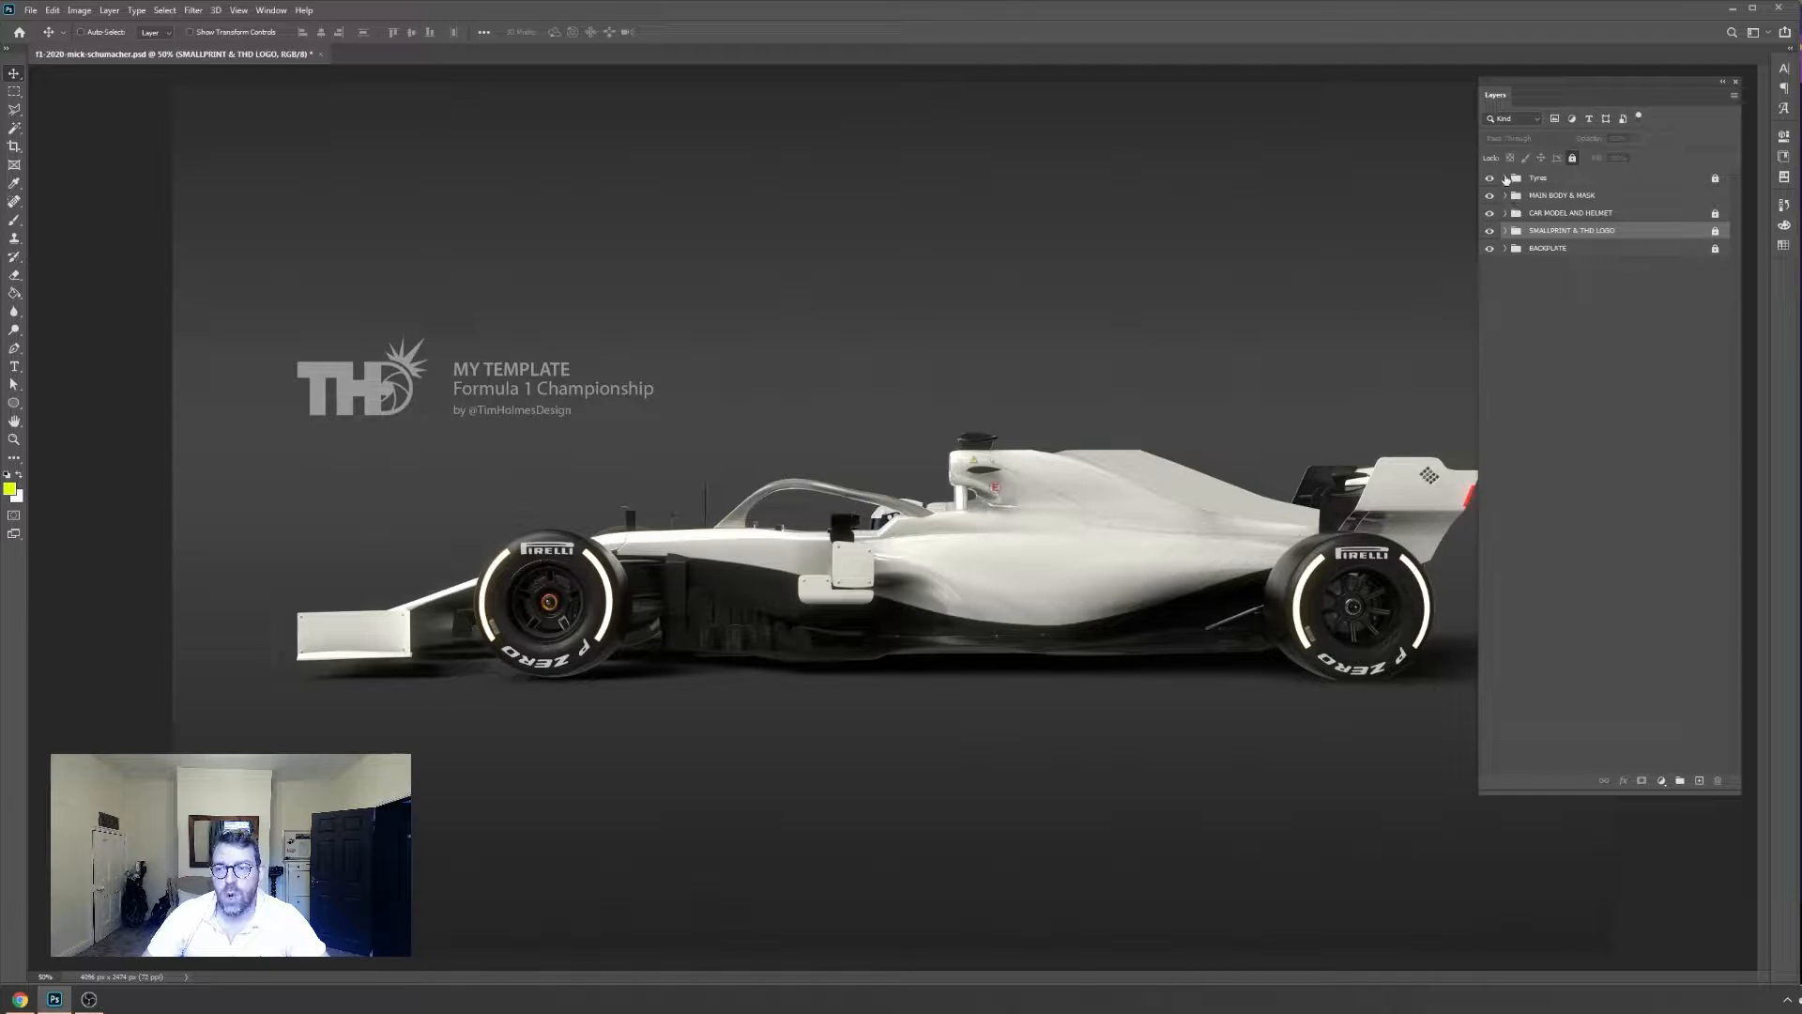
pyautogui.click(1506, 178)
pyautogui.click(1534, 214)
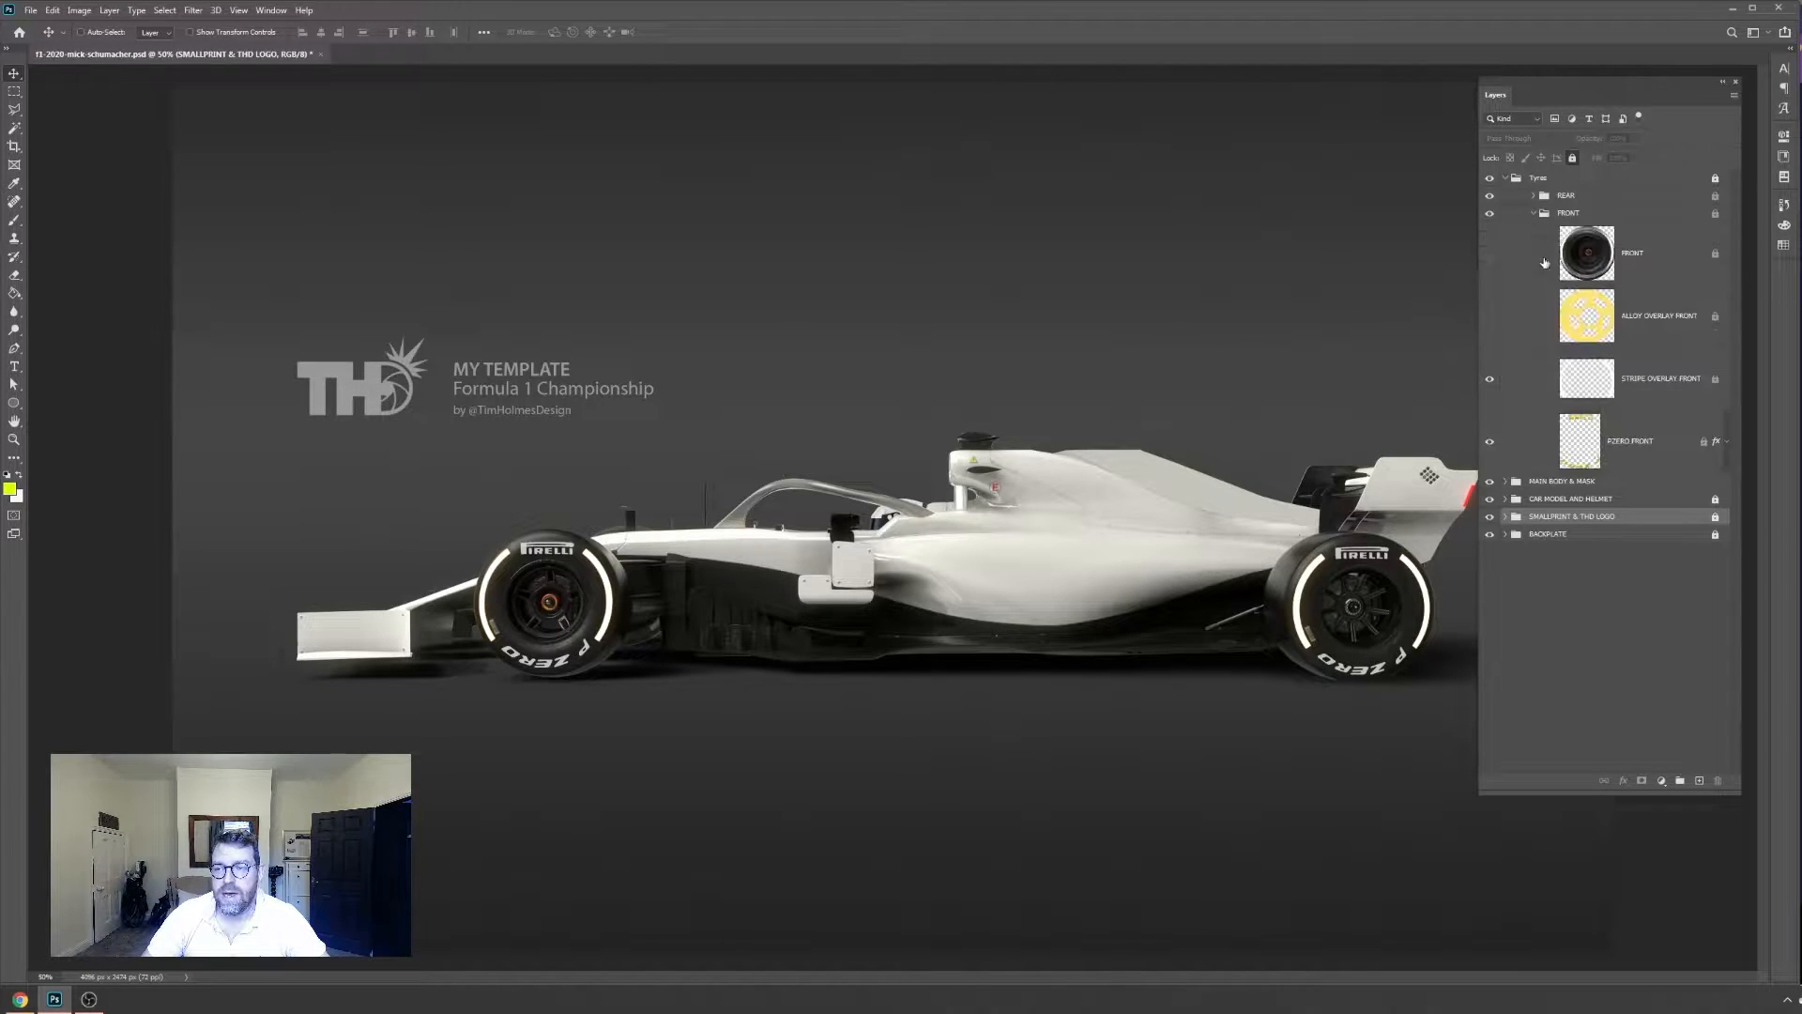
pyautogui.click(1491, 320)
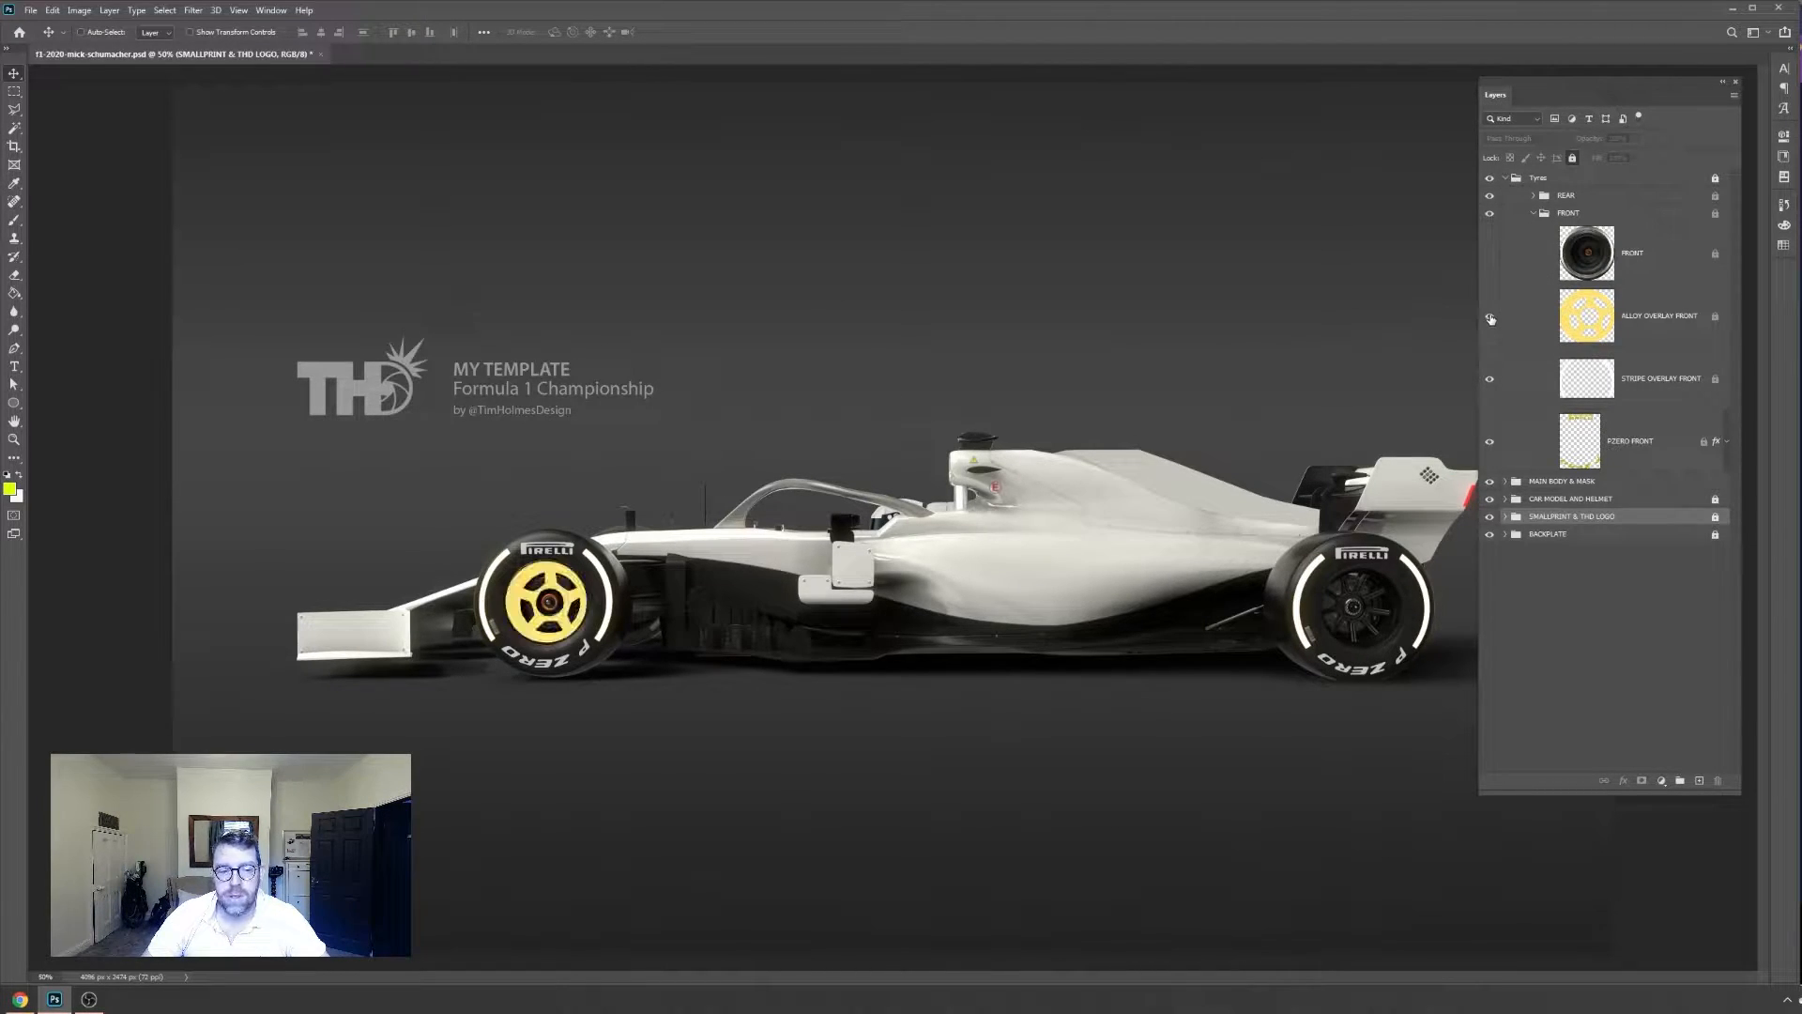
pyautogui.click(1489, 314)
pyautogui.click(1490, 316)
pyautogui.click(1624, 315)
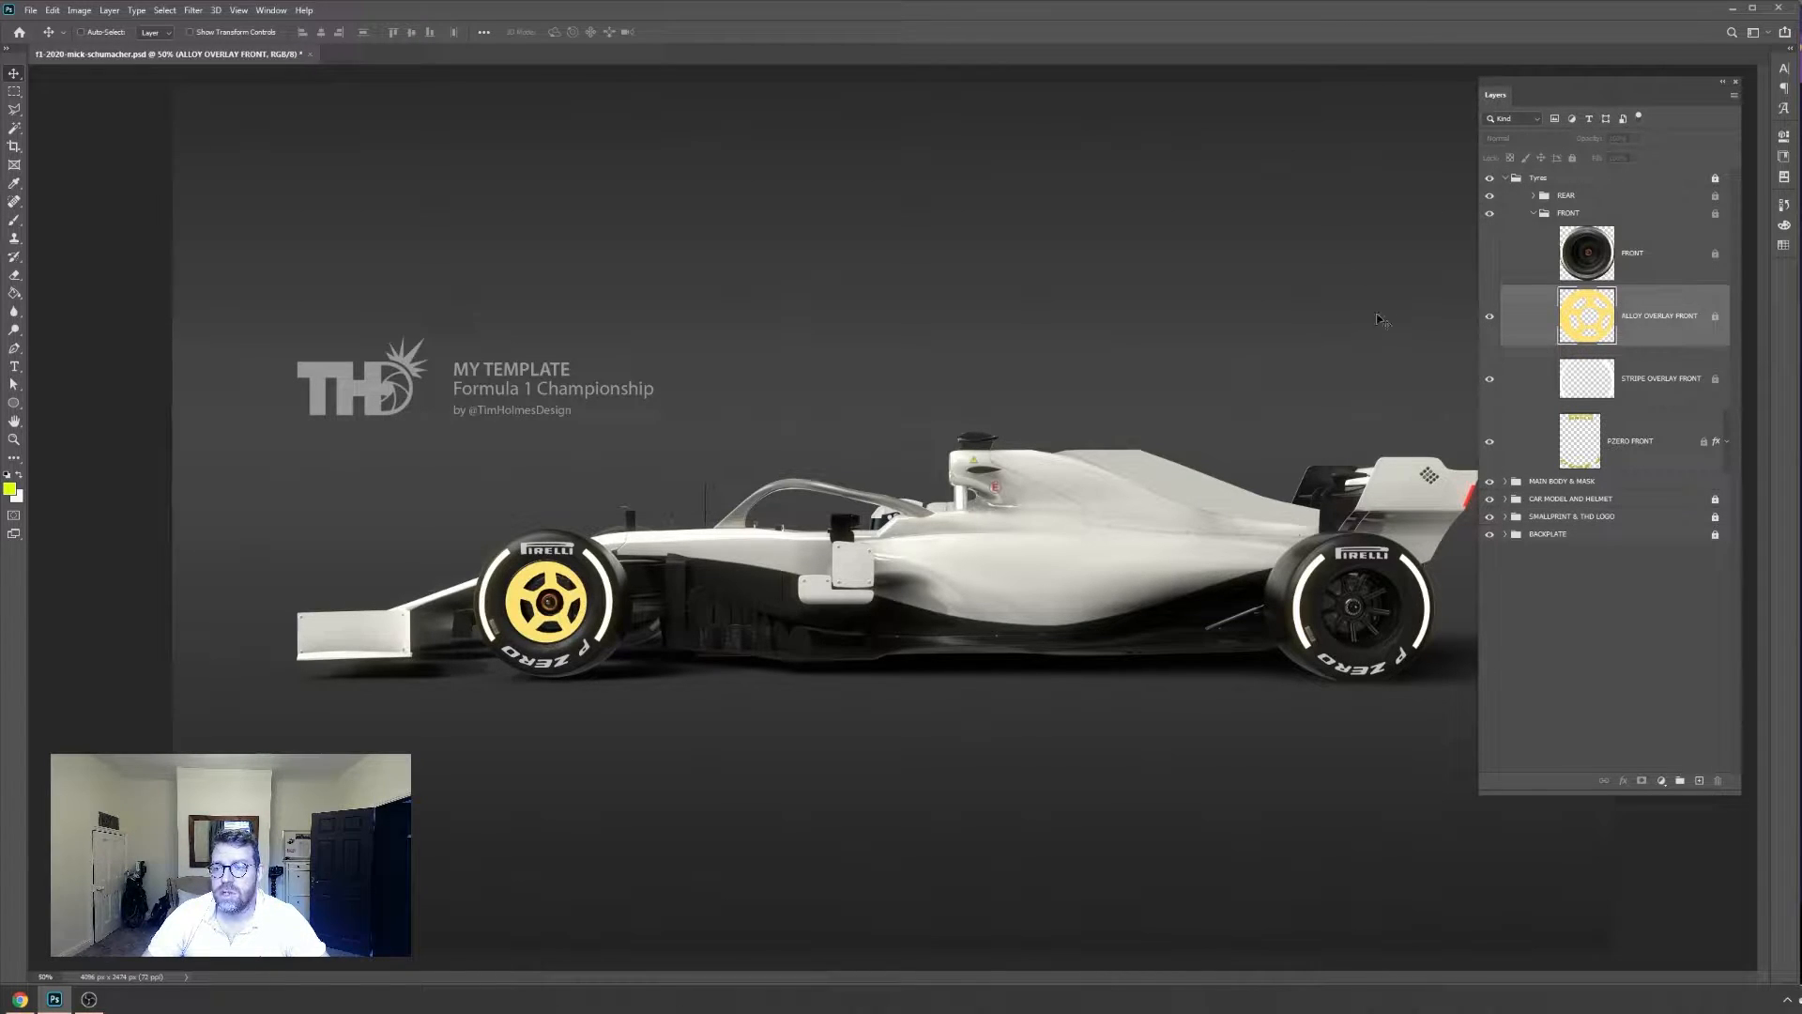
pyautogui.click(1490, 317)
# Preview the FRONT wheel layer, hide it again, and collapse the FRONT and Tyres groups
pyautogui.click(1490, 258)
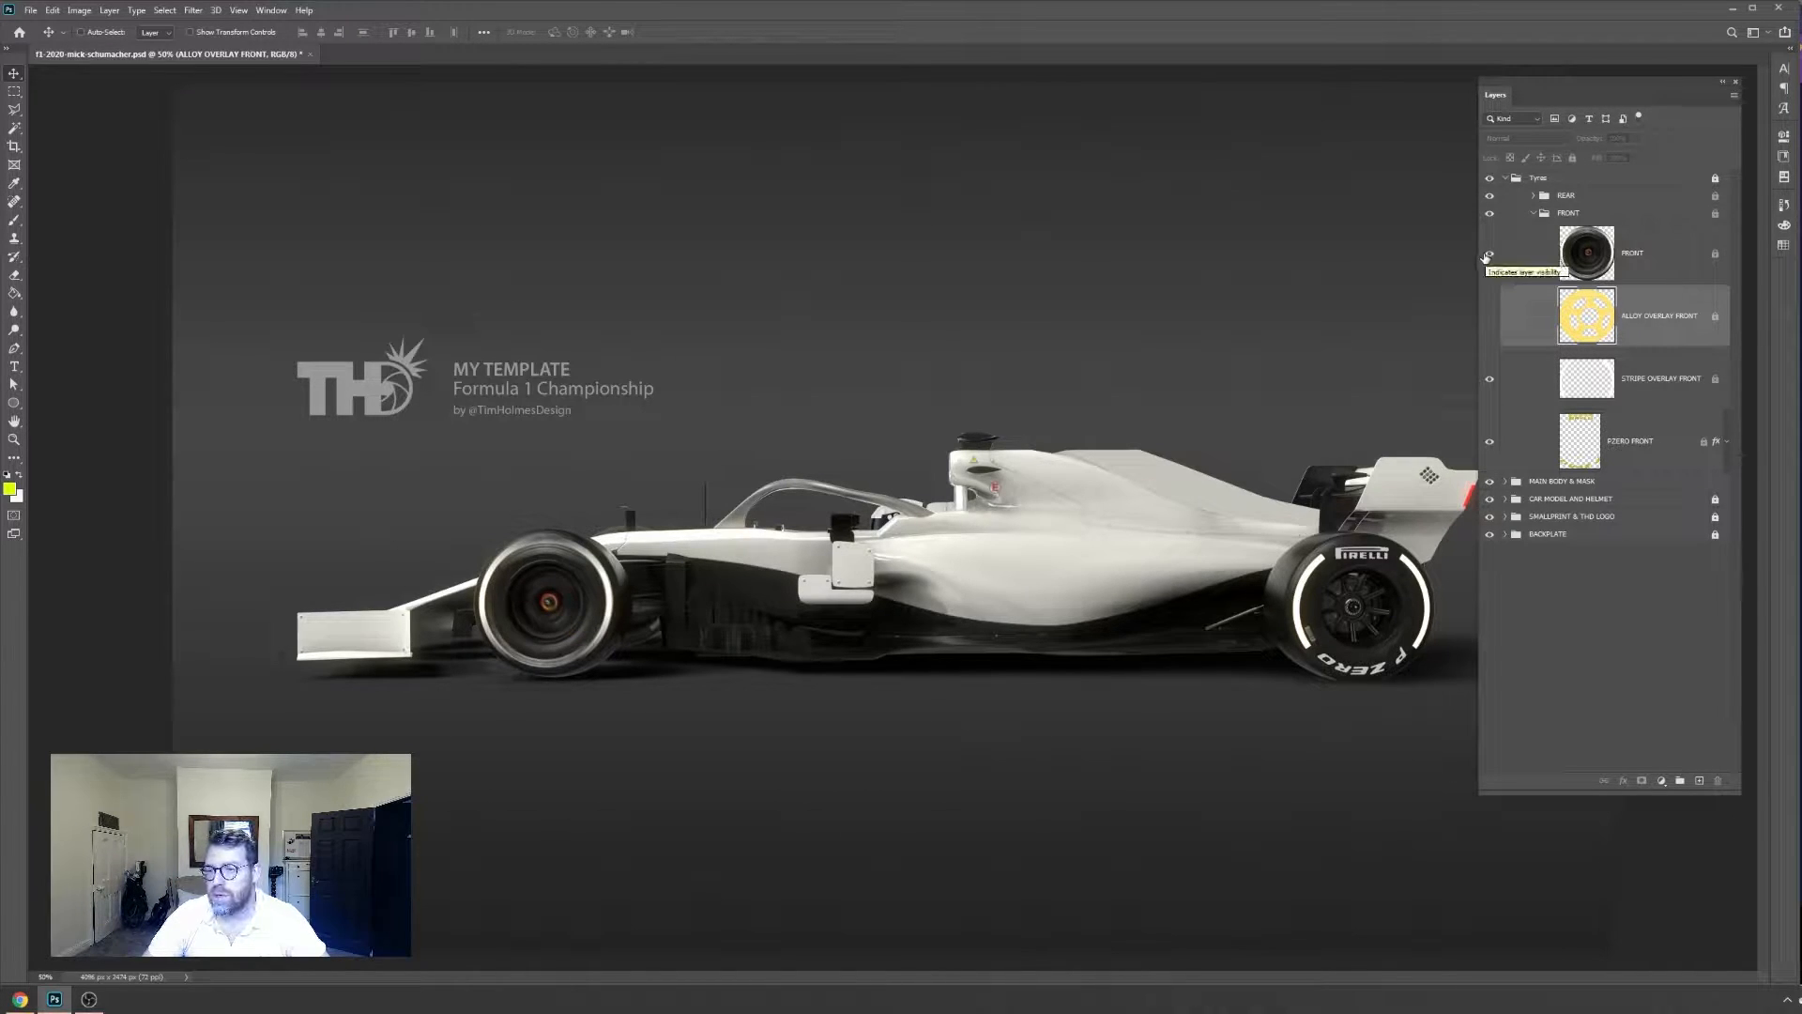
pyautogui.click(1490, 257)
pyautogui.click(1535, 215)
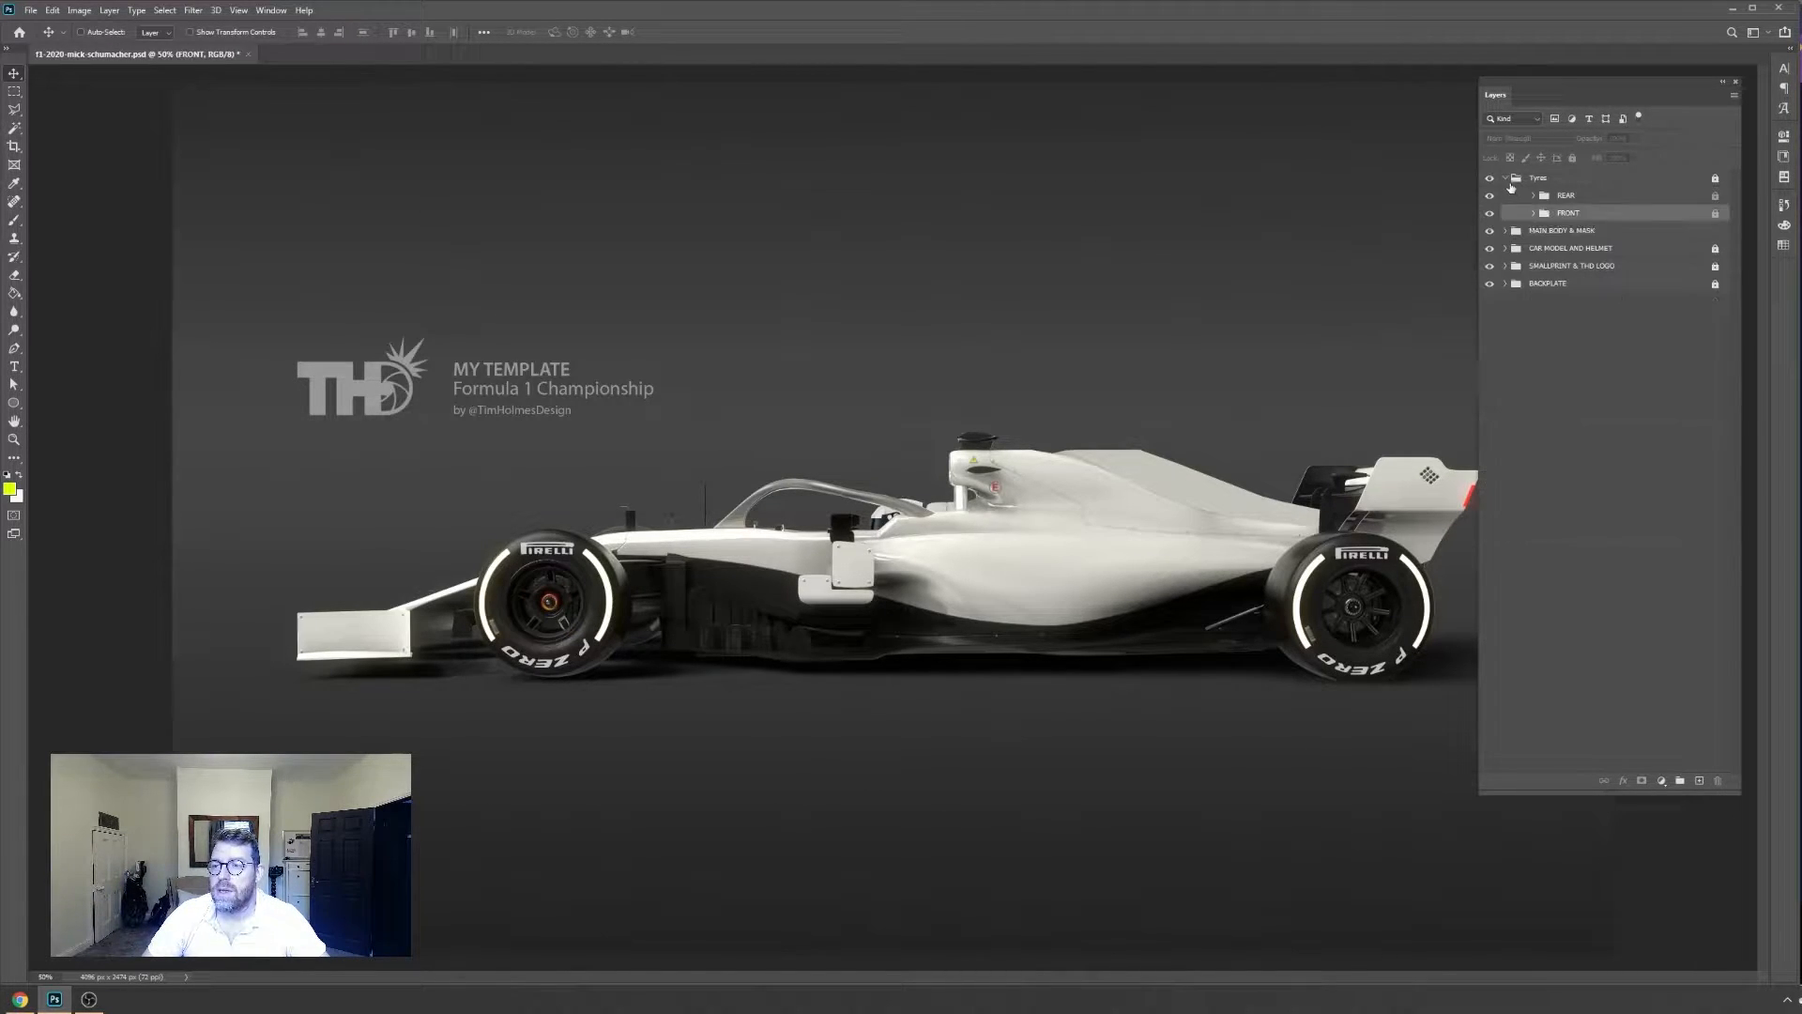
pyautogui.click(1506, 178)
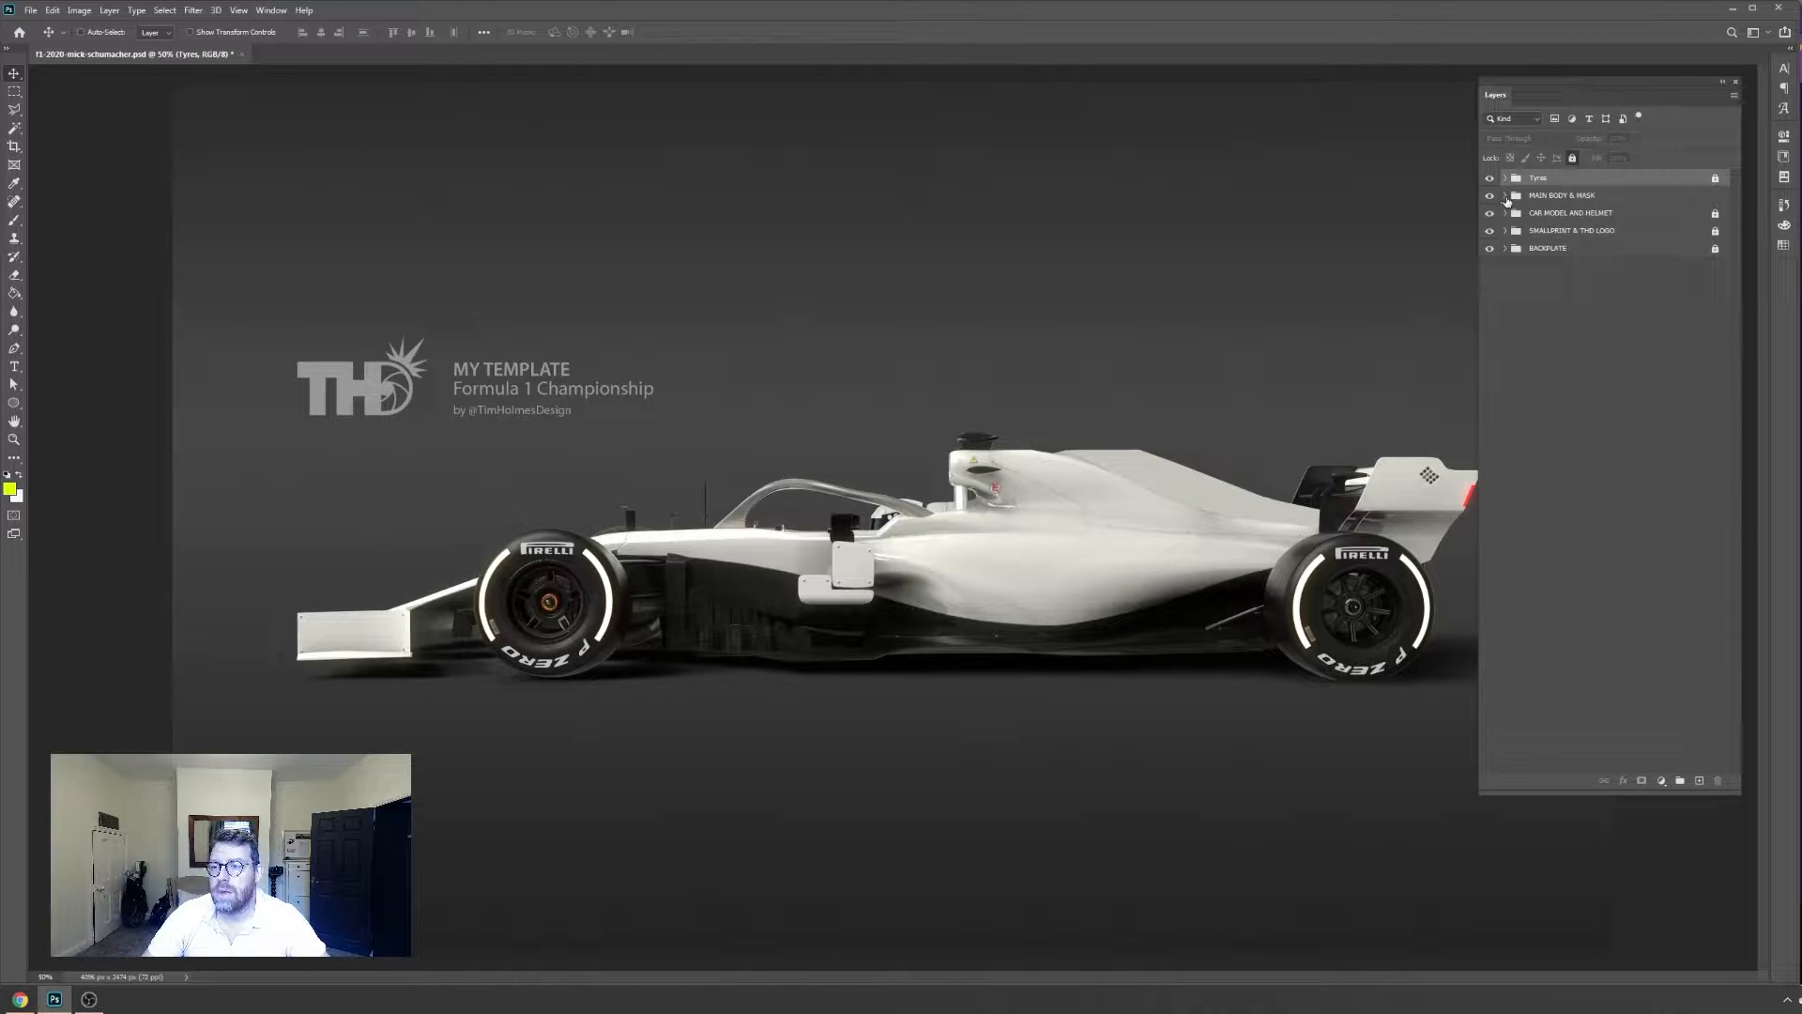
# Expand the MAIN BODY & MASK group and show Layer 732, both SIDE POD AERO layers and the clipped HALO OVERLAY
pyautogui.click(1506, 195)
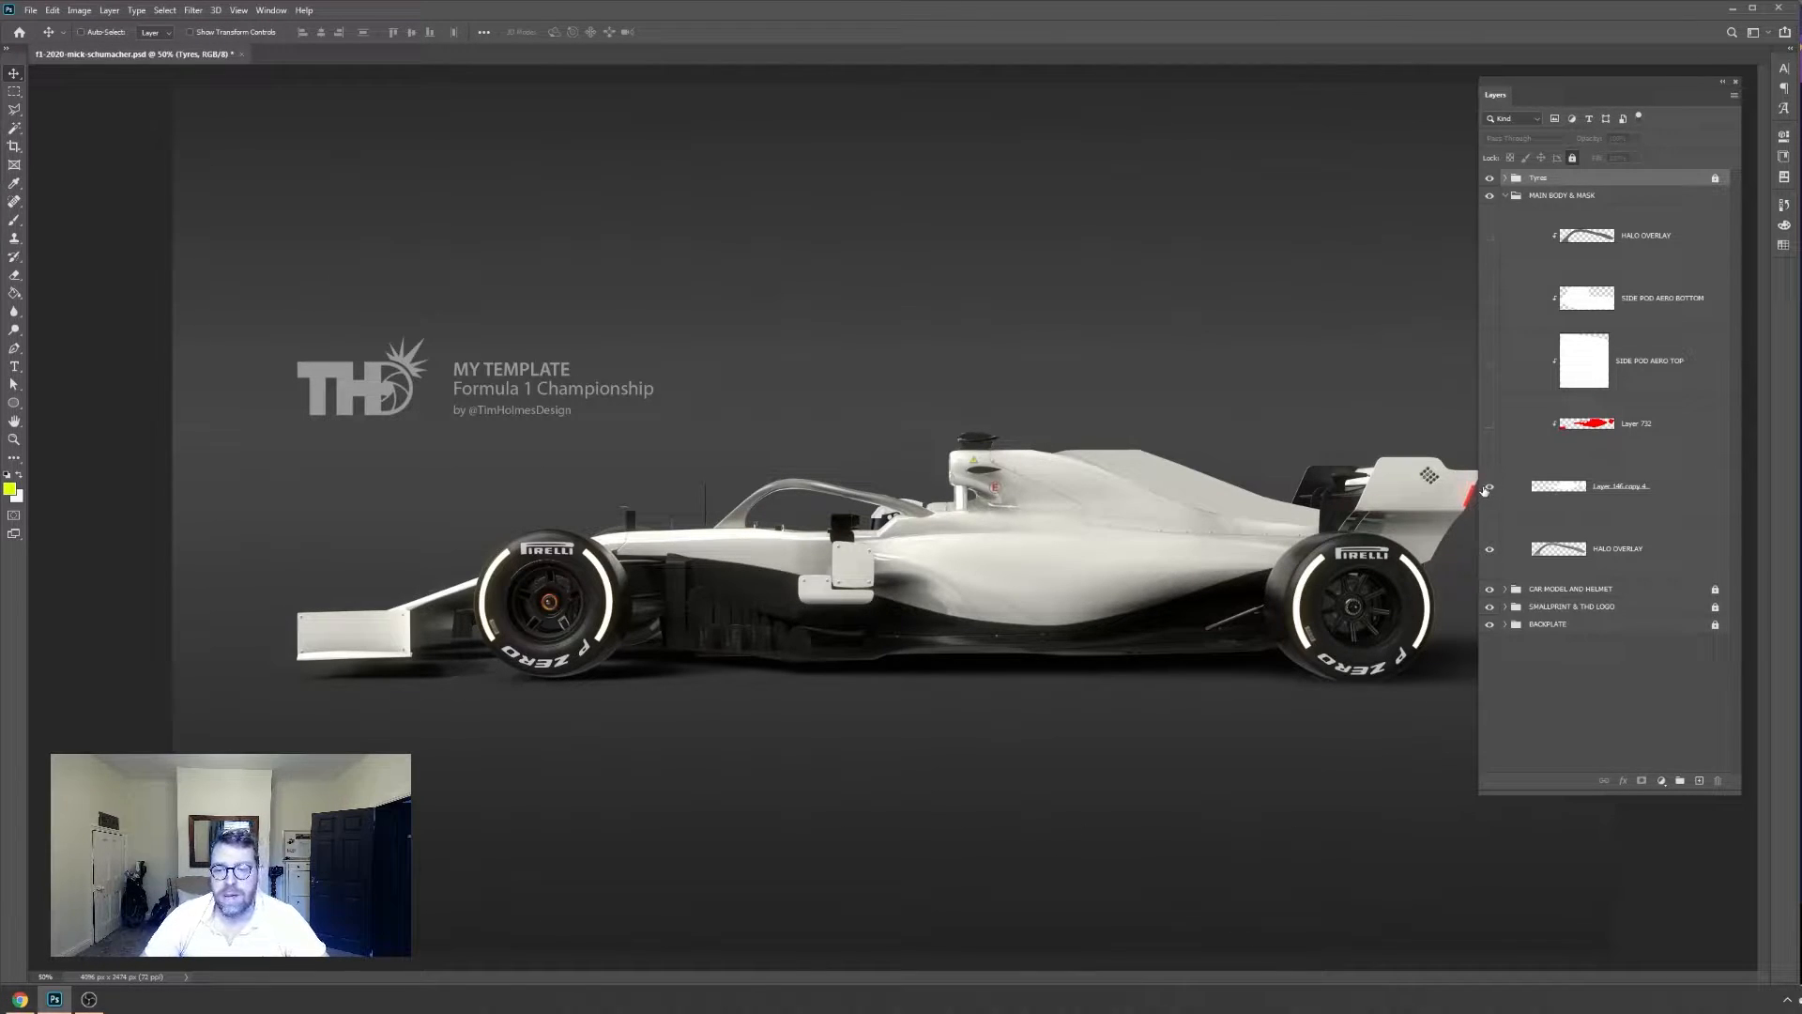
pyautogui.click(1491, 427)
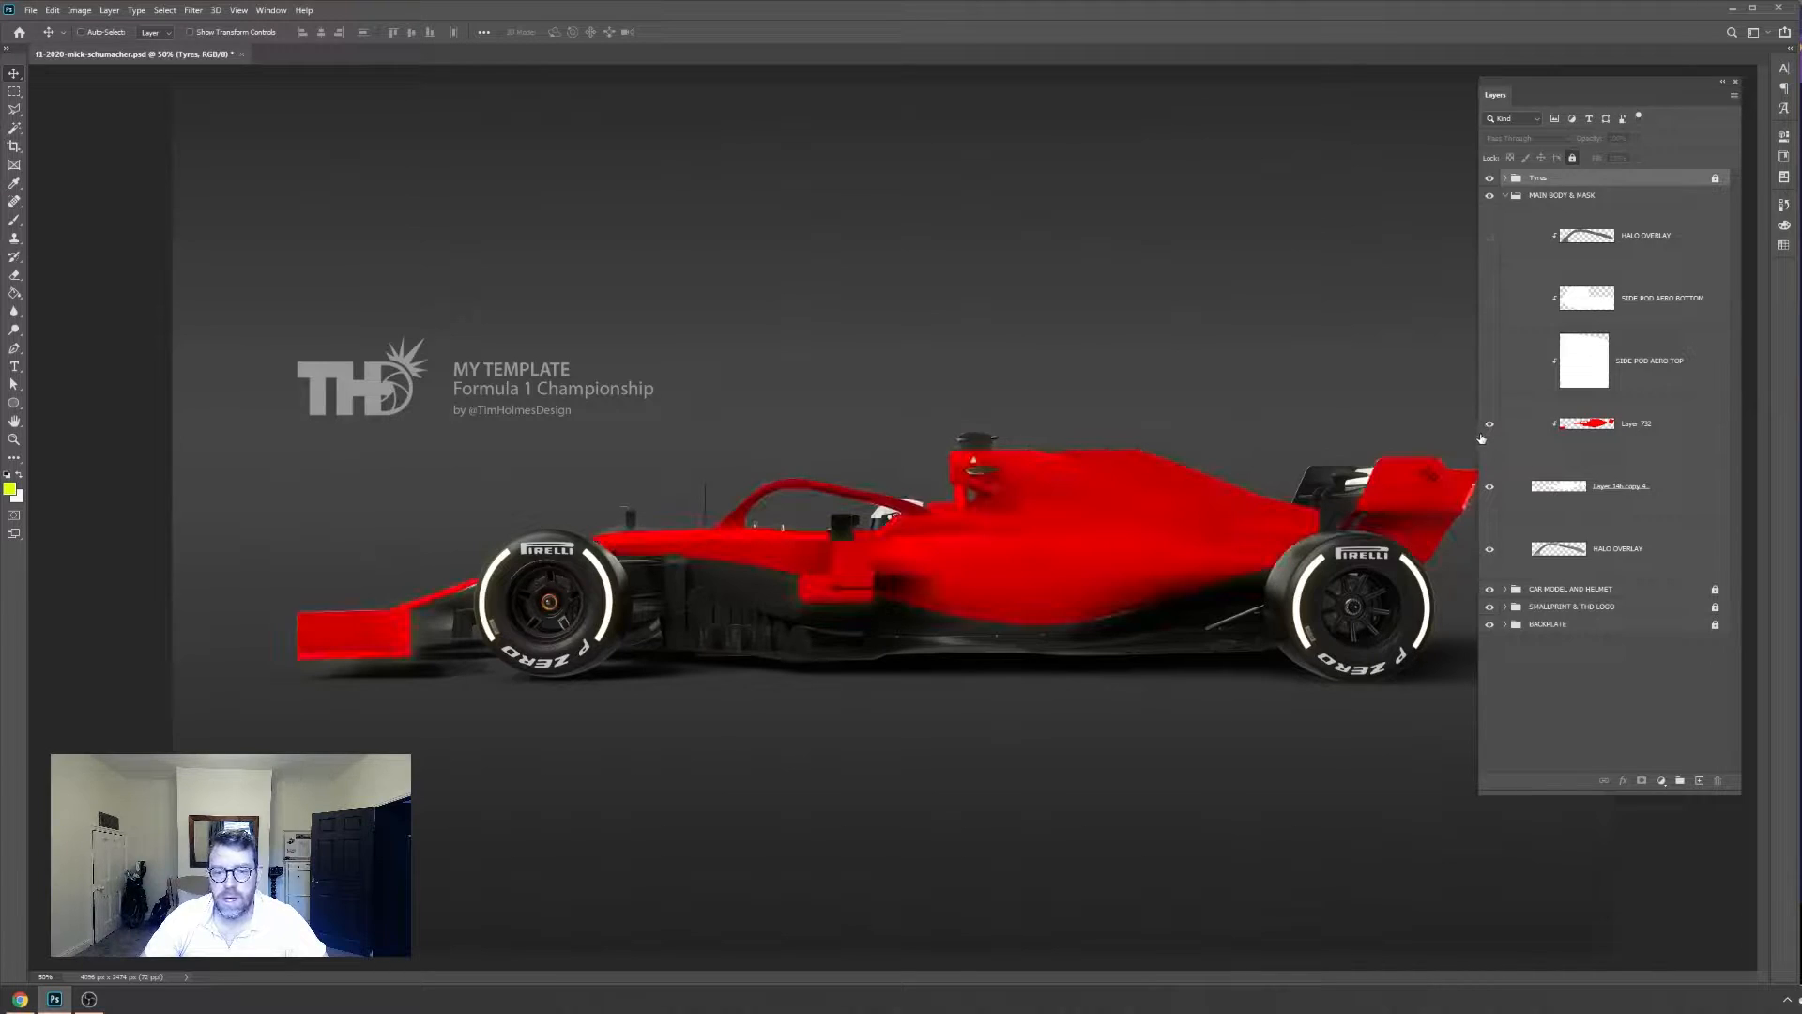
pyautogui.click(1491, 361)
pyautogui.click(1490, 299)
pyautogui.click(1490, 237)
# Hide the clipped HALO OVERLAY, both SIDE POD AERO layers and Layer 732, and select Layer 732
pyautogui.click(1490, 237)
pyautogui.click(1490, 298)
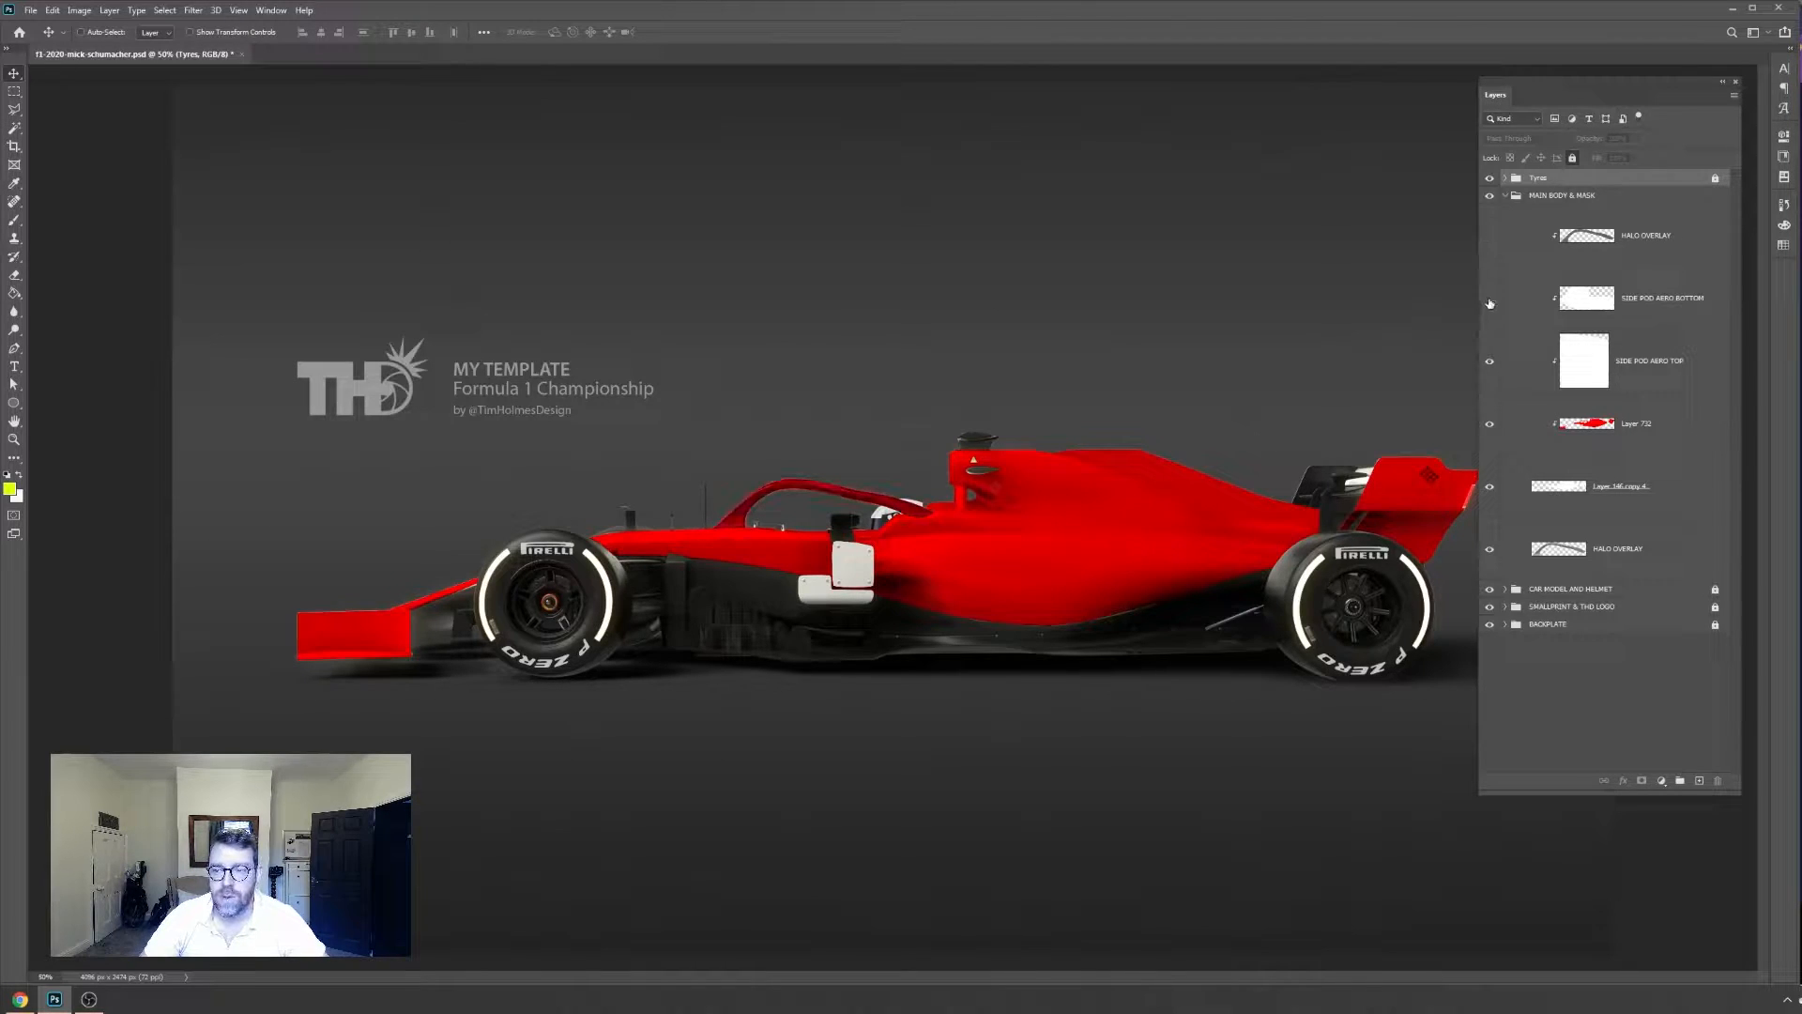
pyautogui.click(1490, 361)
pyautogui.click(1490, 423)
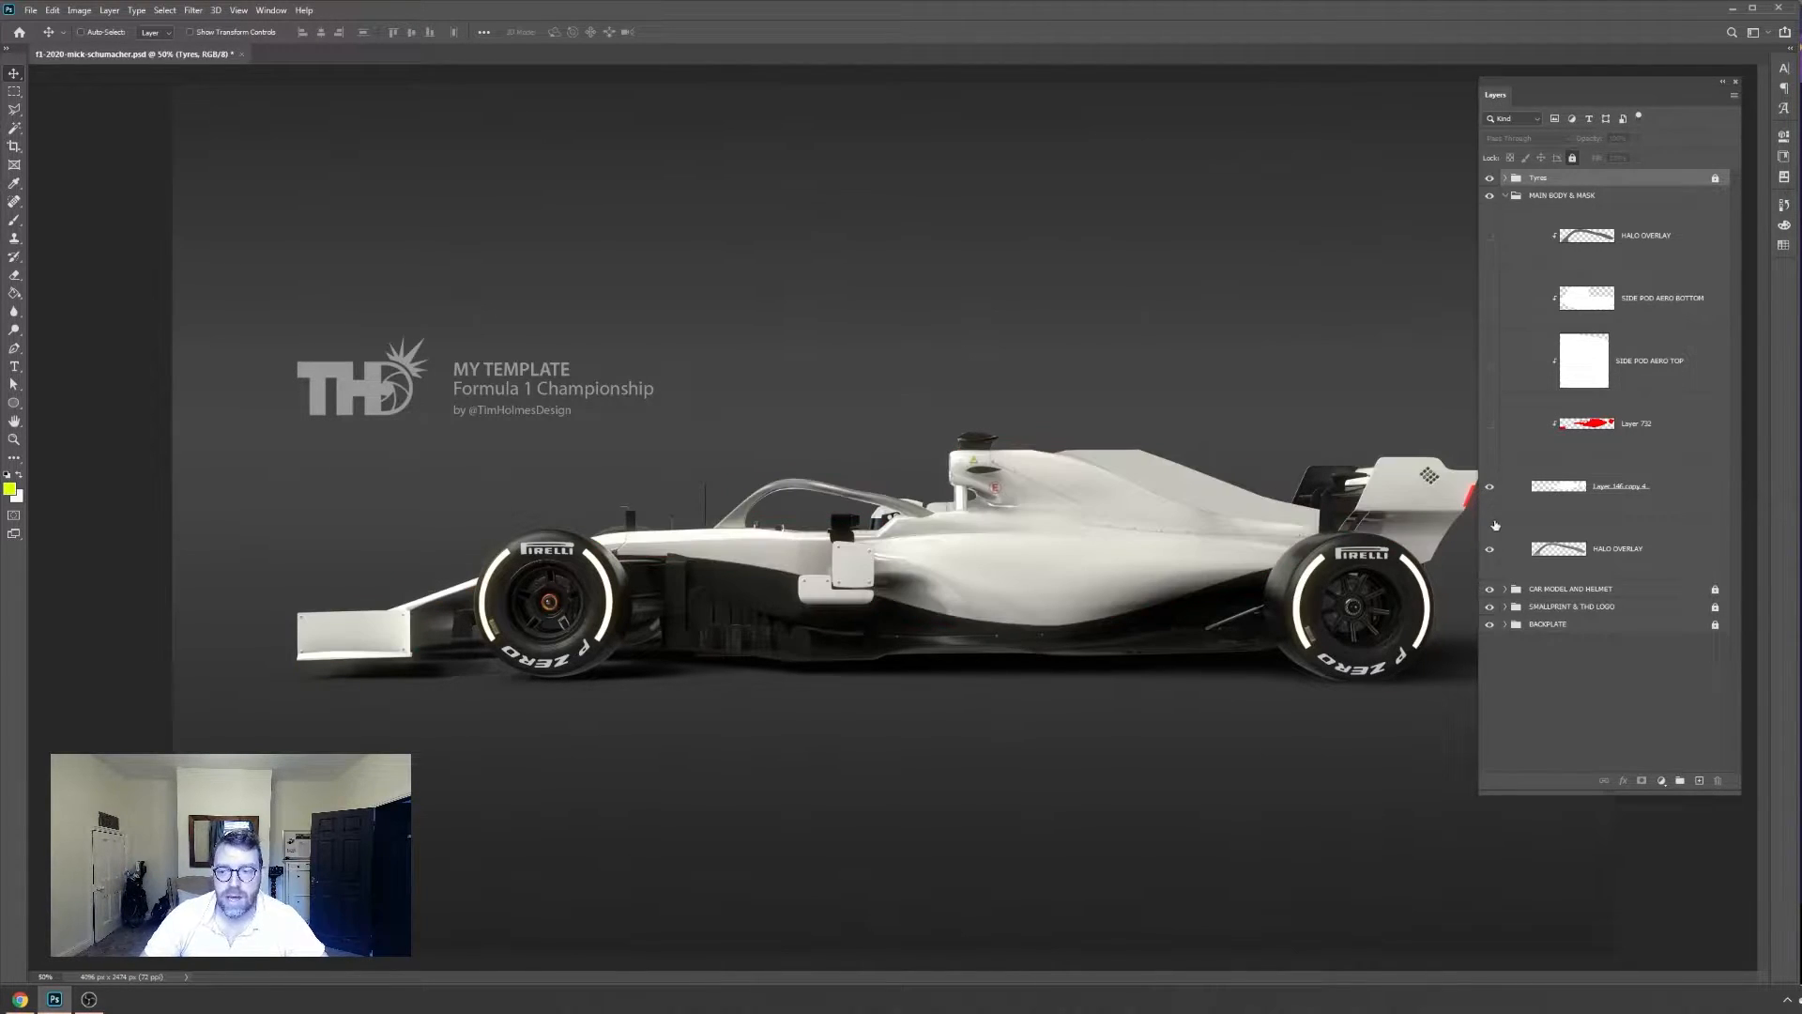
pyautogui.click(1643, 429)
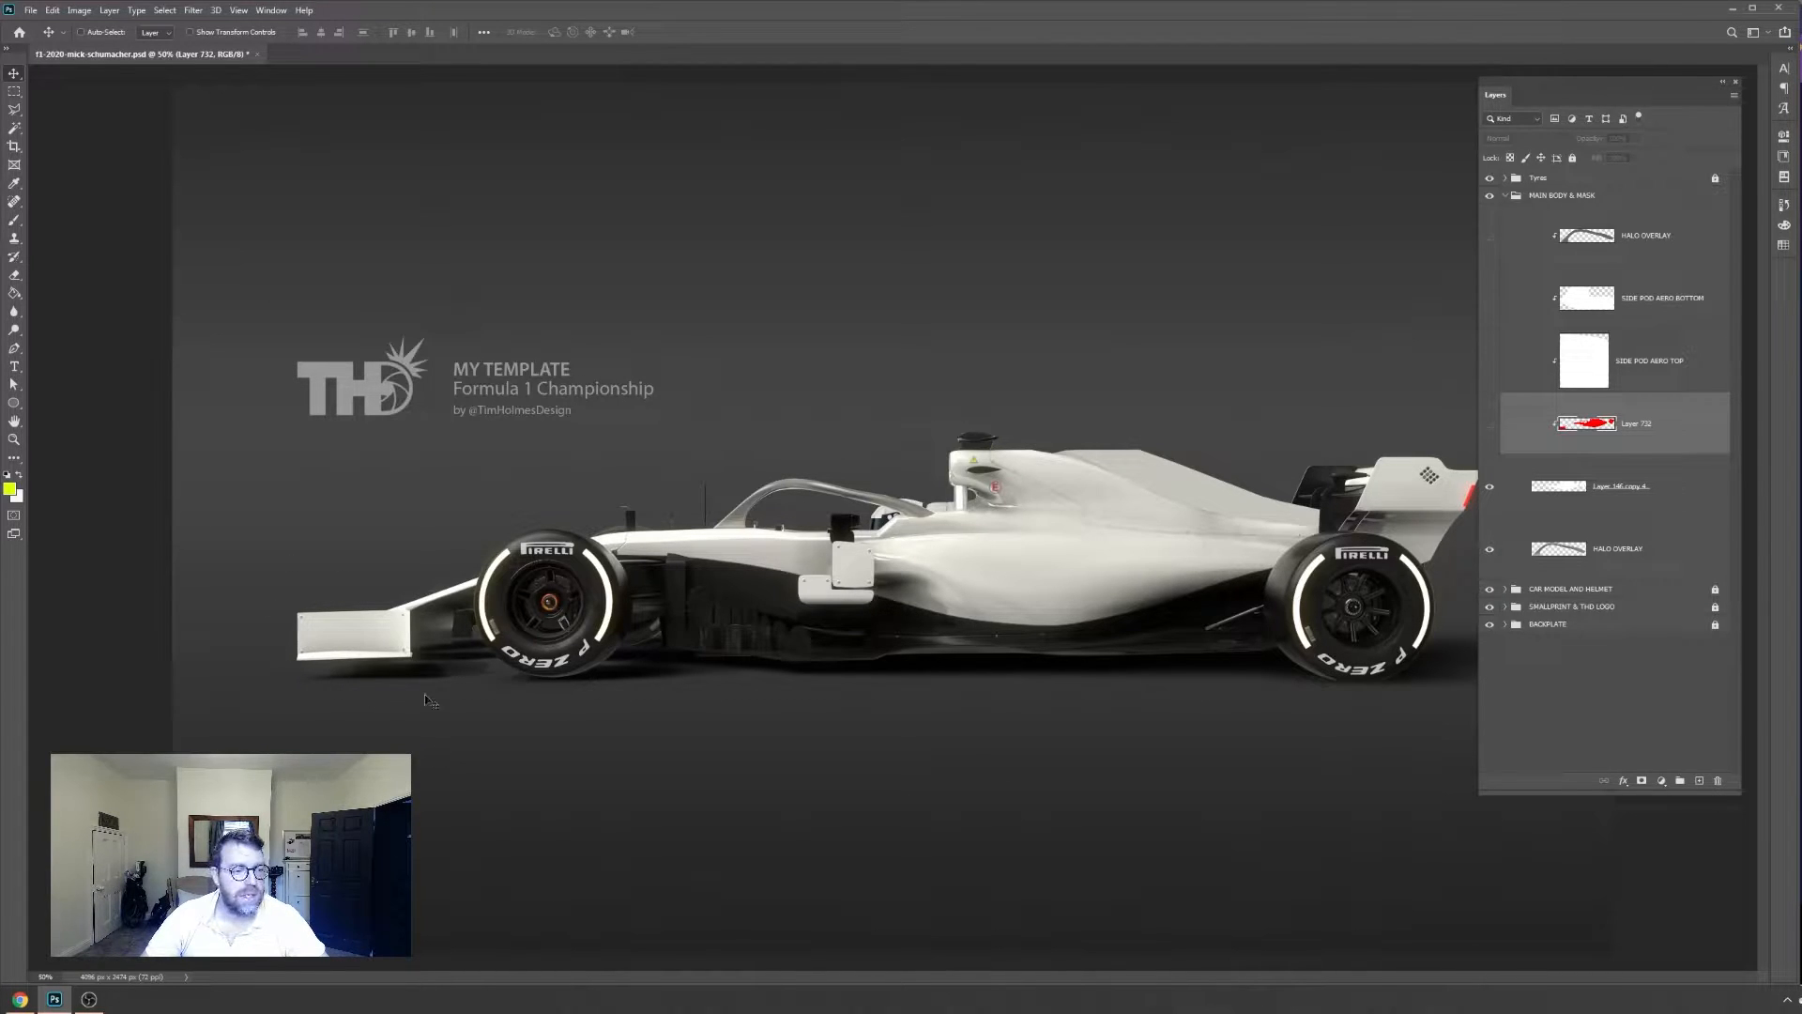
# Switch to the Chrome browser and replace the OBS Studio Quickstart page with a new tab
pyautogui.hotkey('alt', 'Tab')
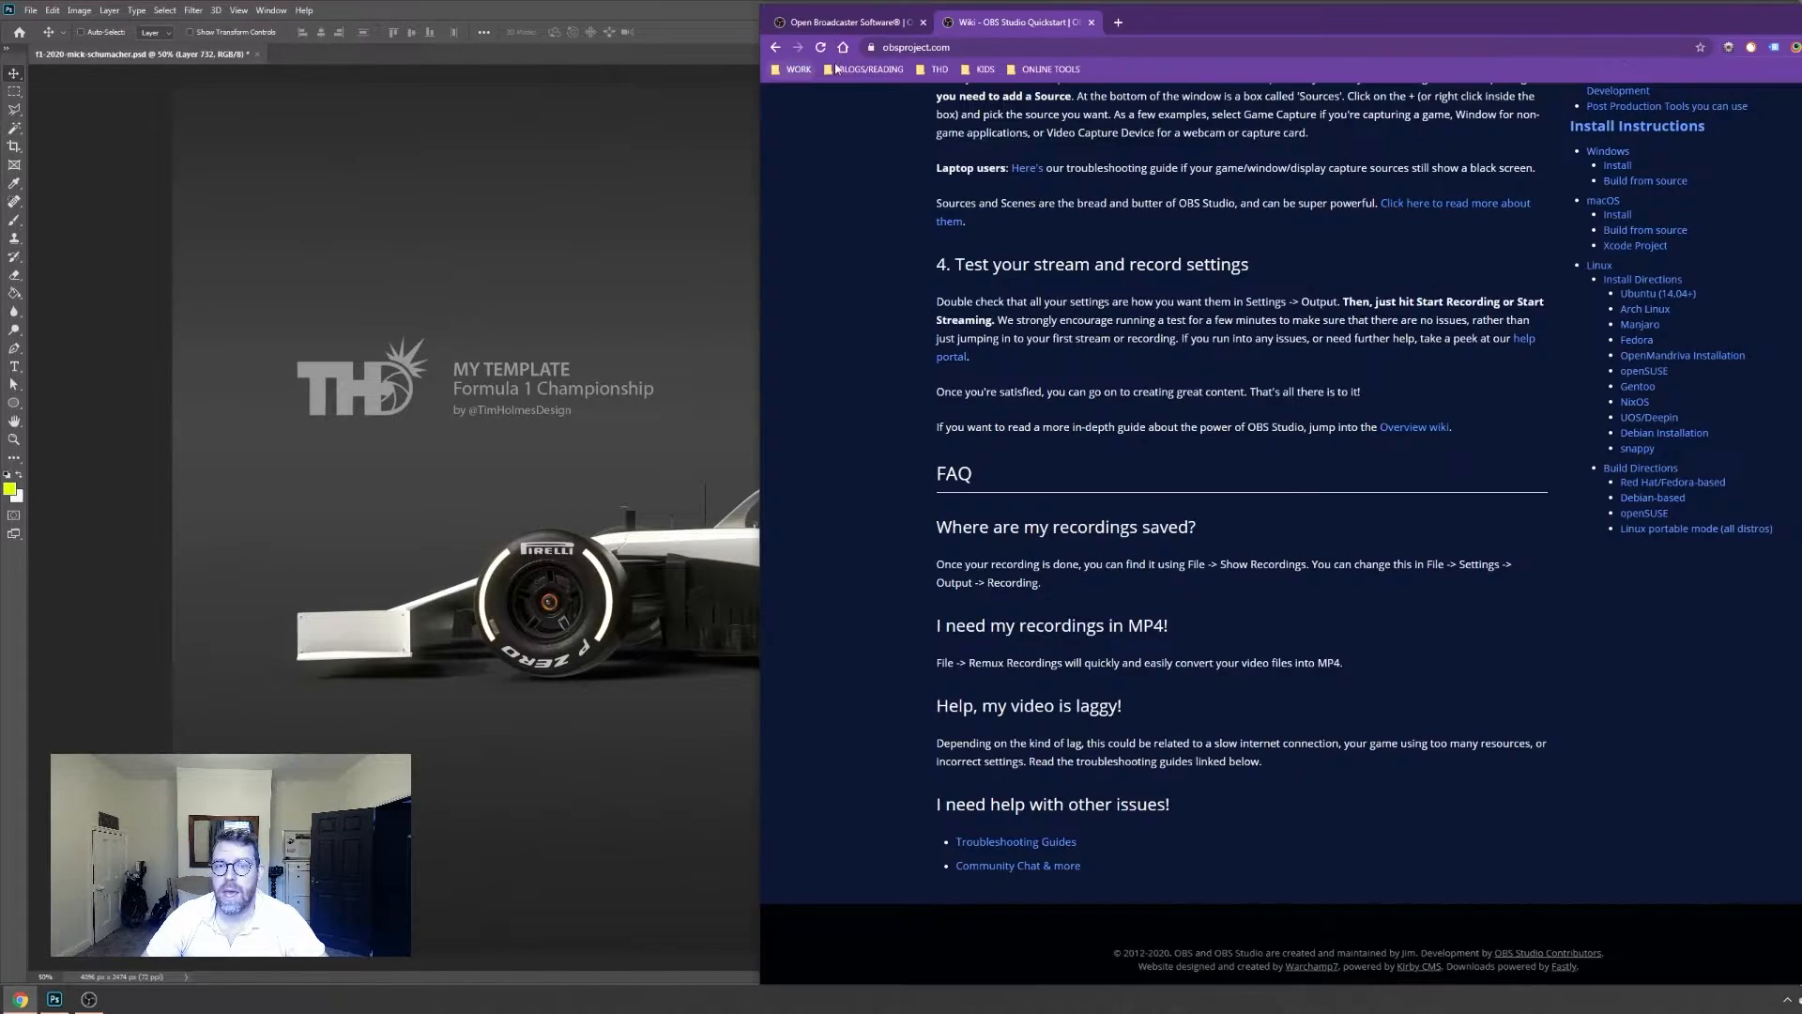
pyautogui.click(1118, 22)
pyautogui.click(1090, 22)
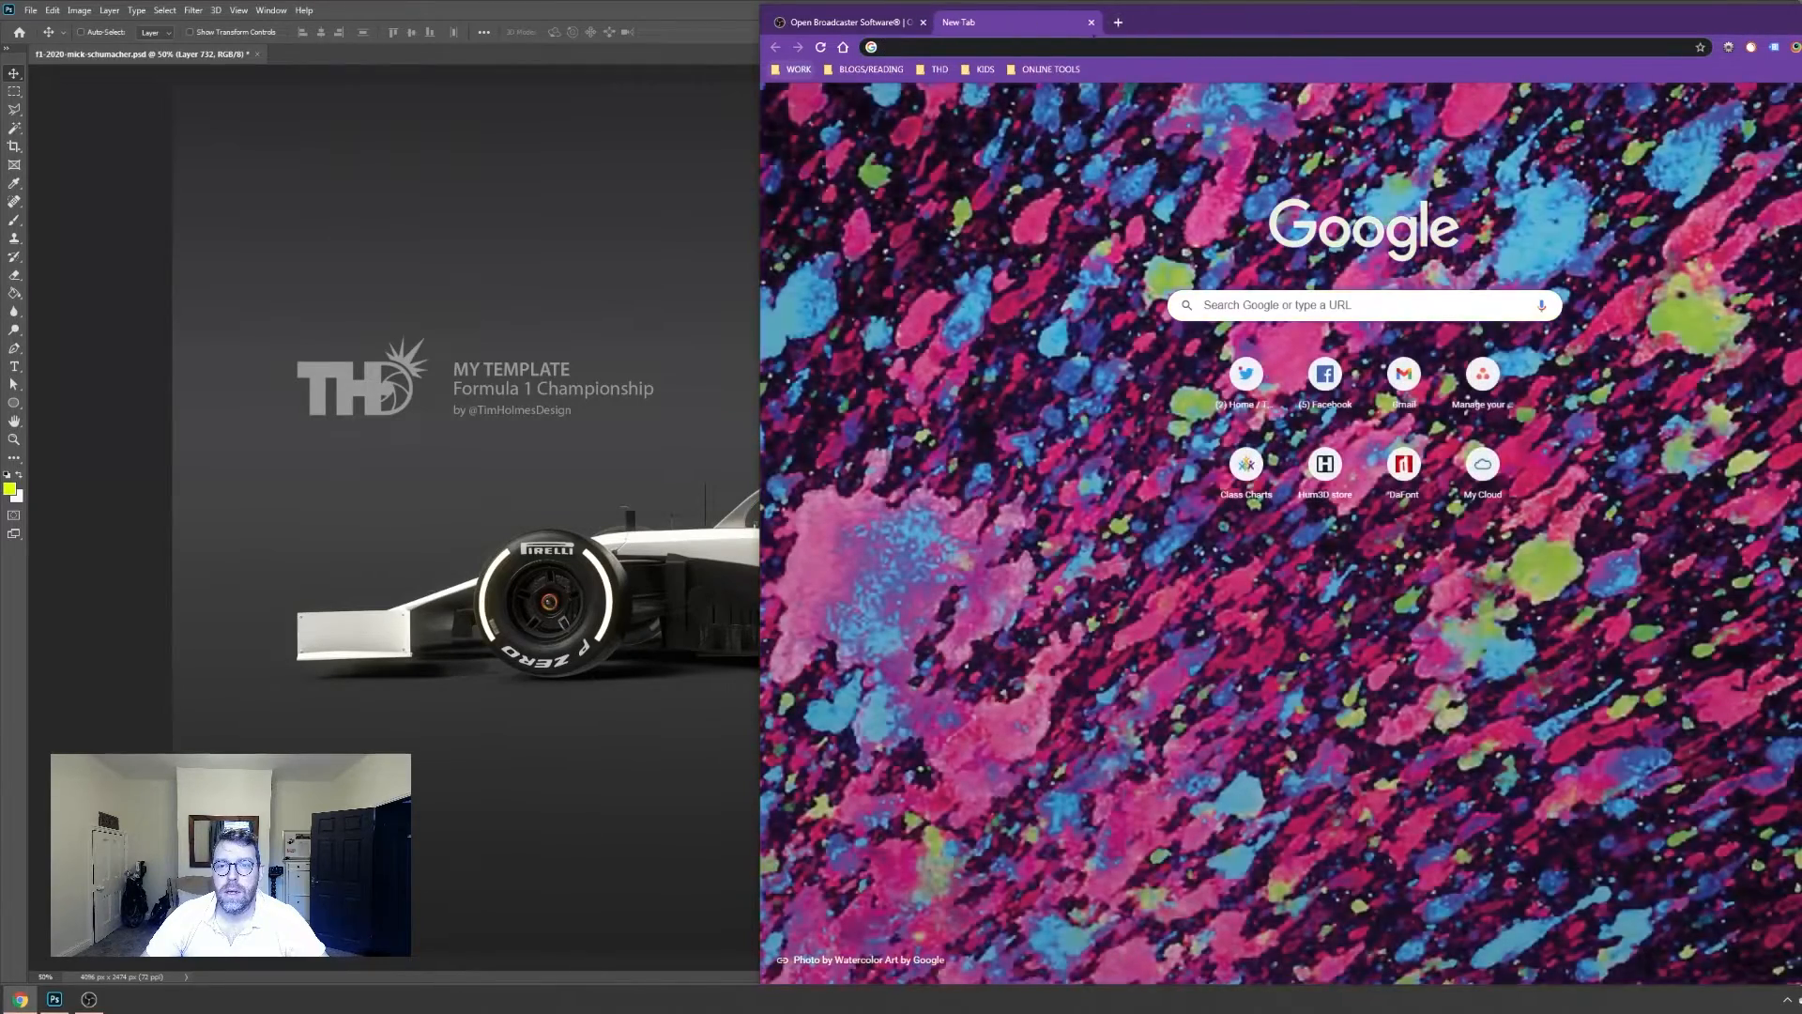
# Search Google for "elgato logo"
pyautogui.click(1235, 312)
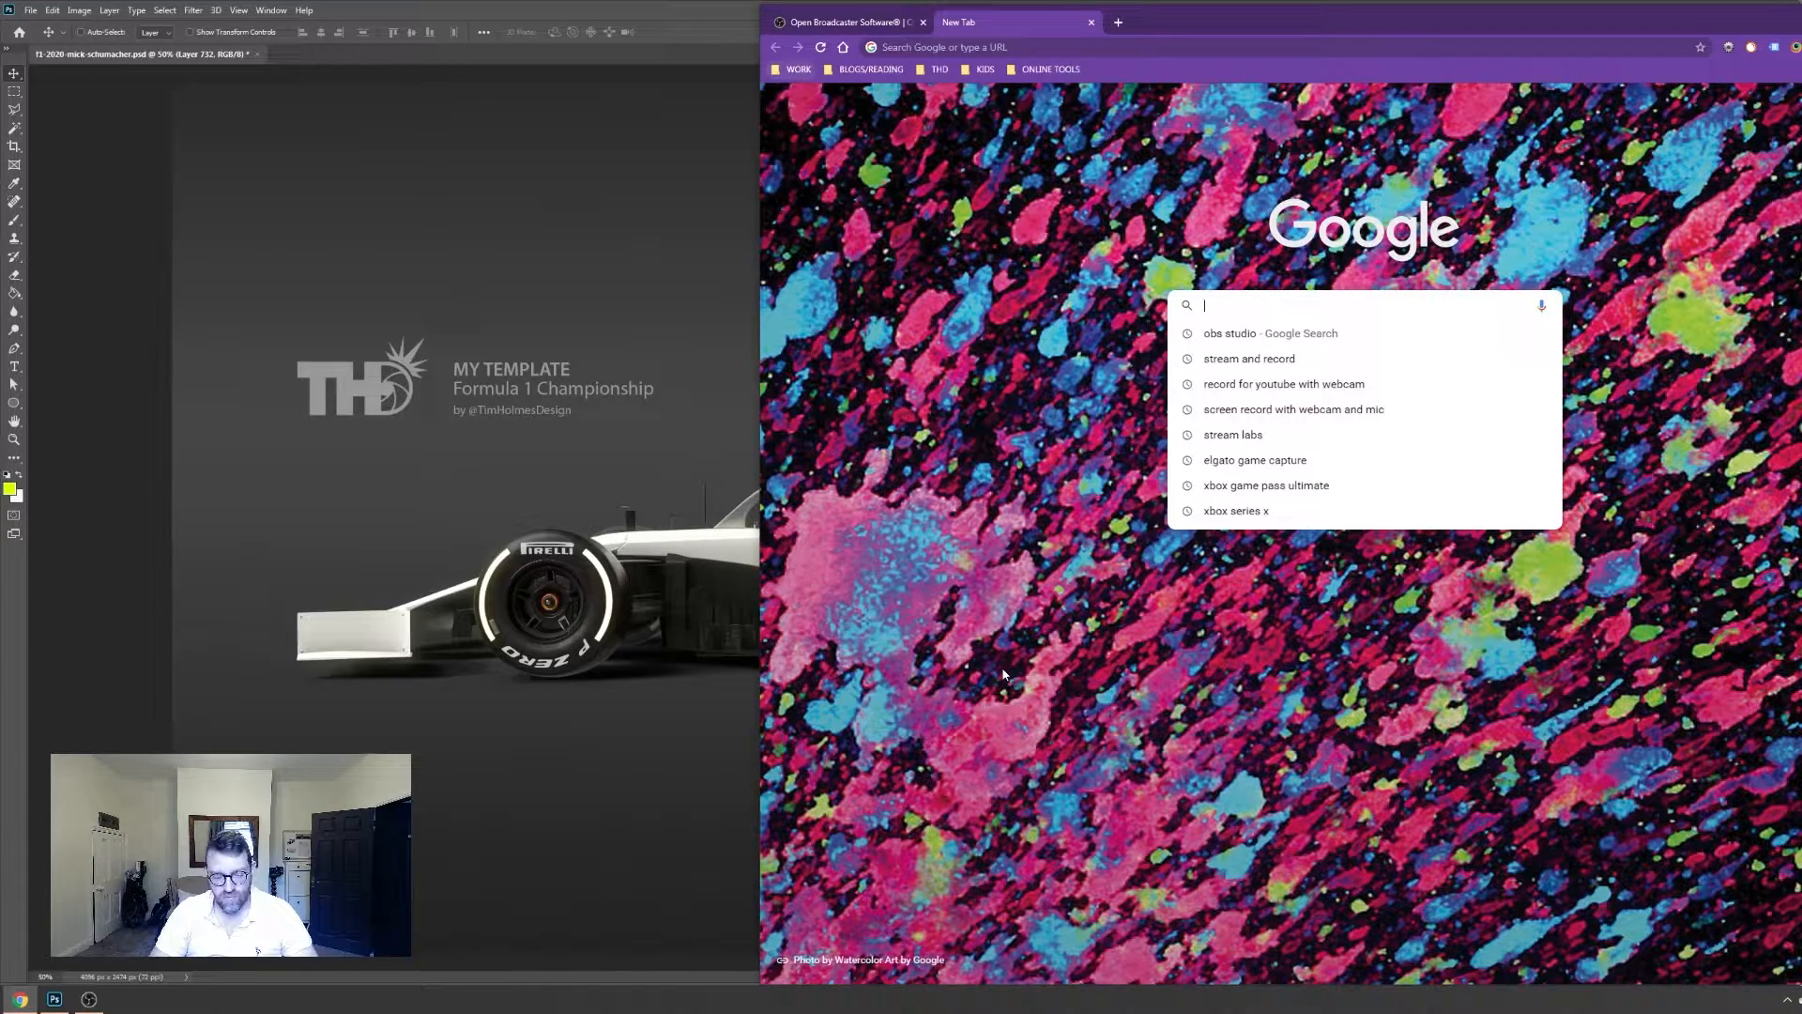
pyautogui.write('elgato')
pyautogui.press('Return')
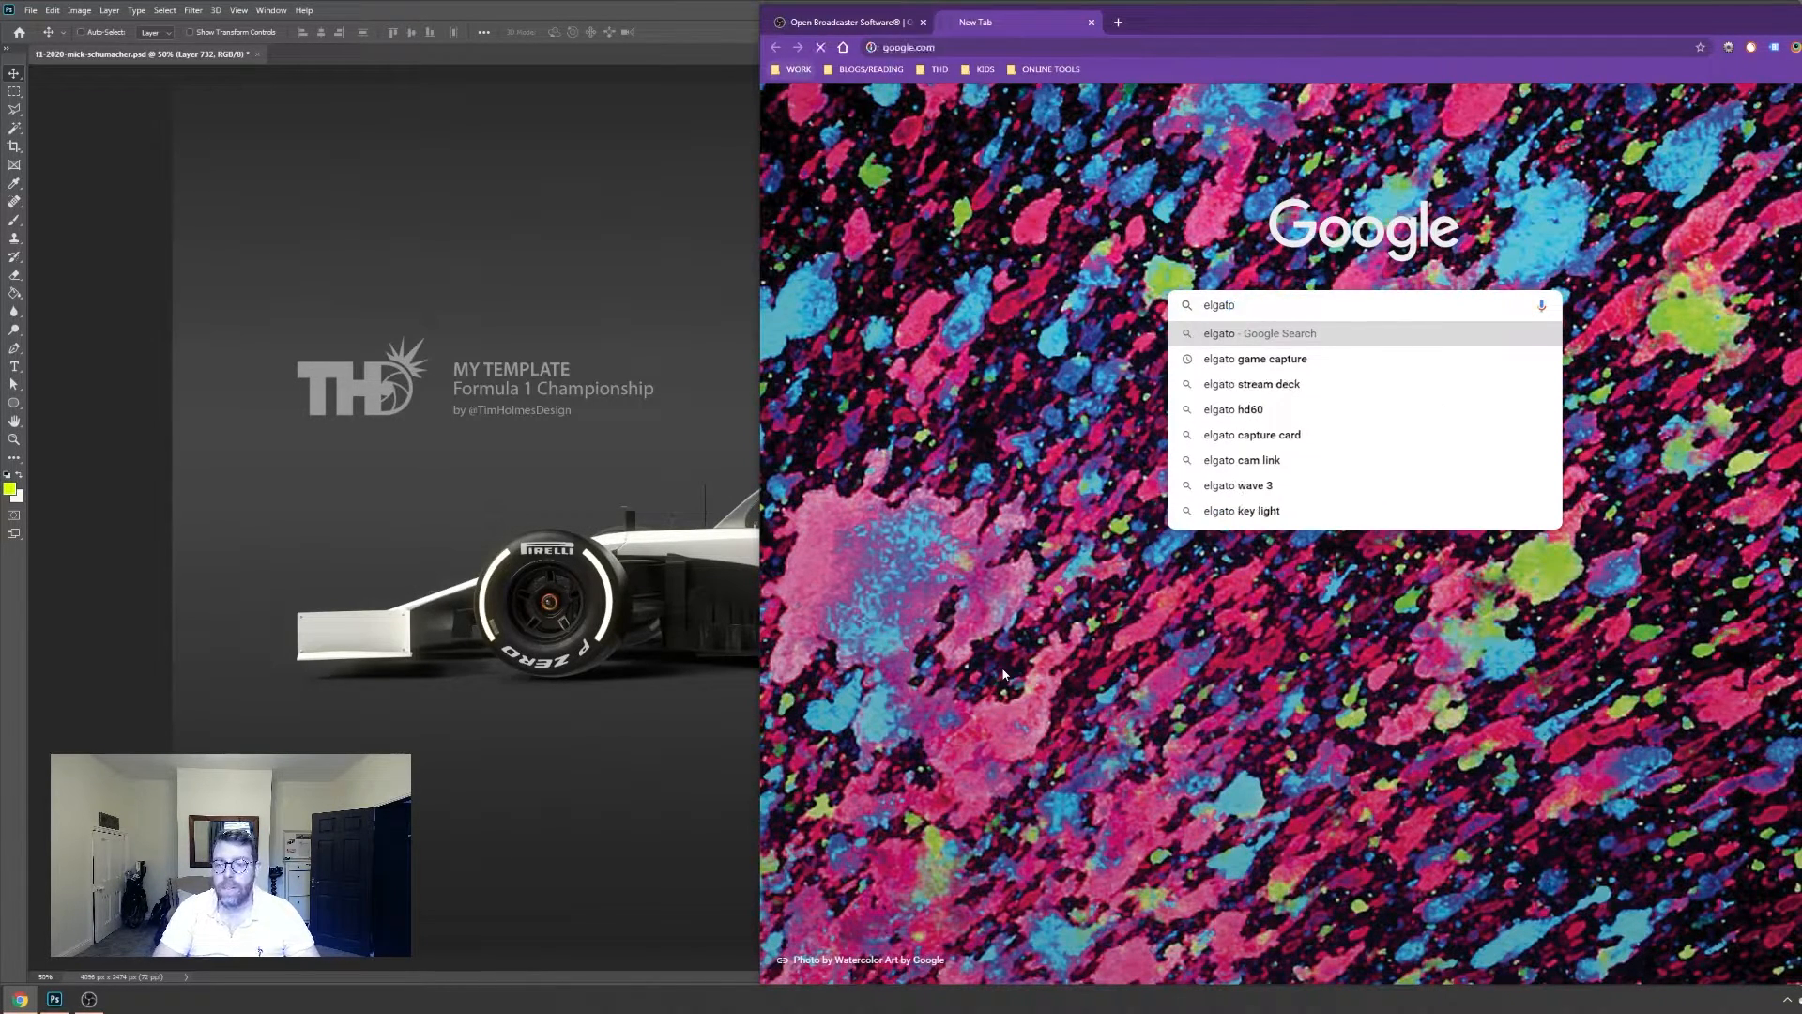
pyautogui.click(955, 110)
pyautogui.write('logo')
pyautogui.press('Return')
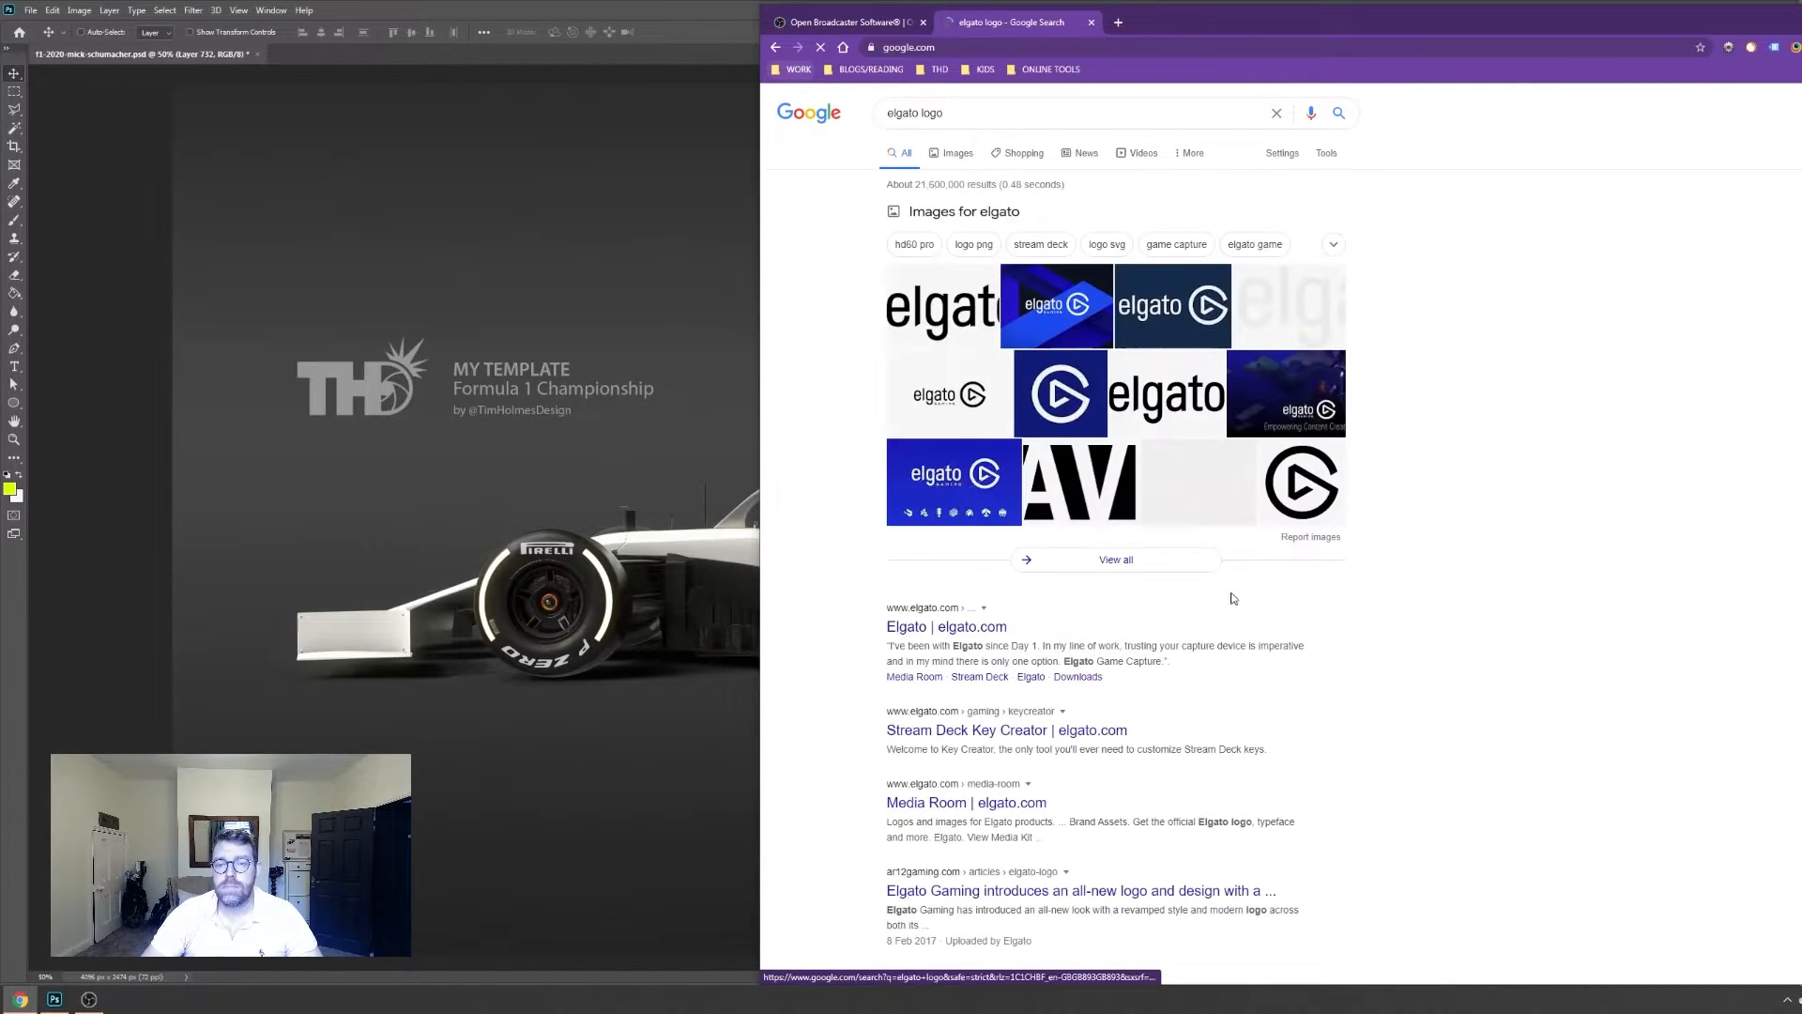
# Compare the elgato logos in the image results and copy the white transparent version from Worldvectorlogo
pyautogui.click(927, 324)
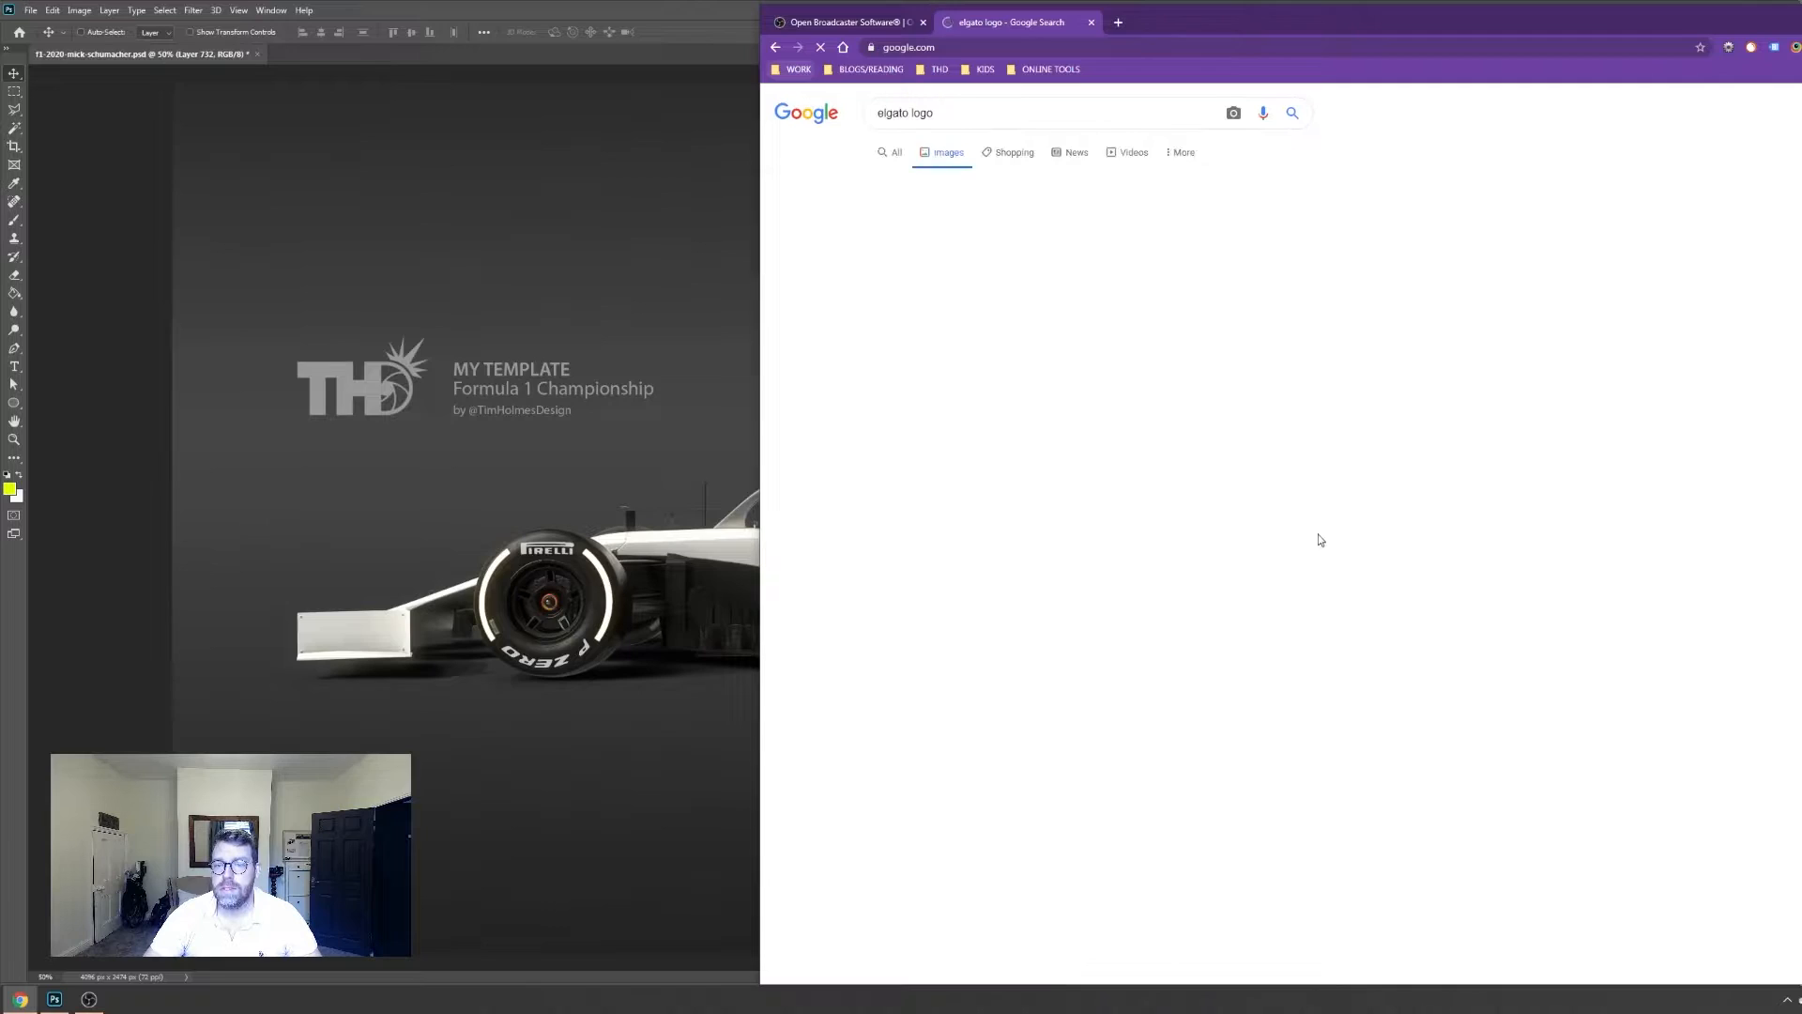
pyautogui.click(986, 300)
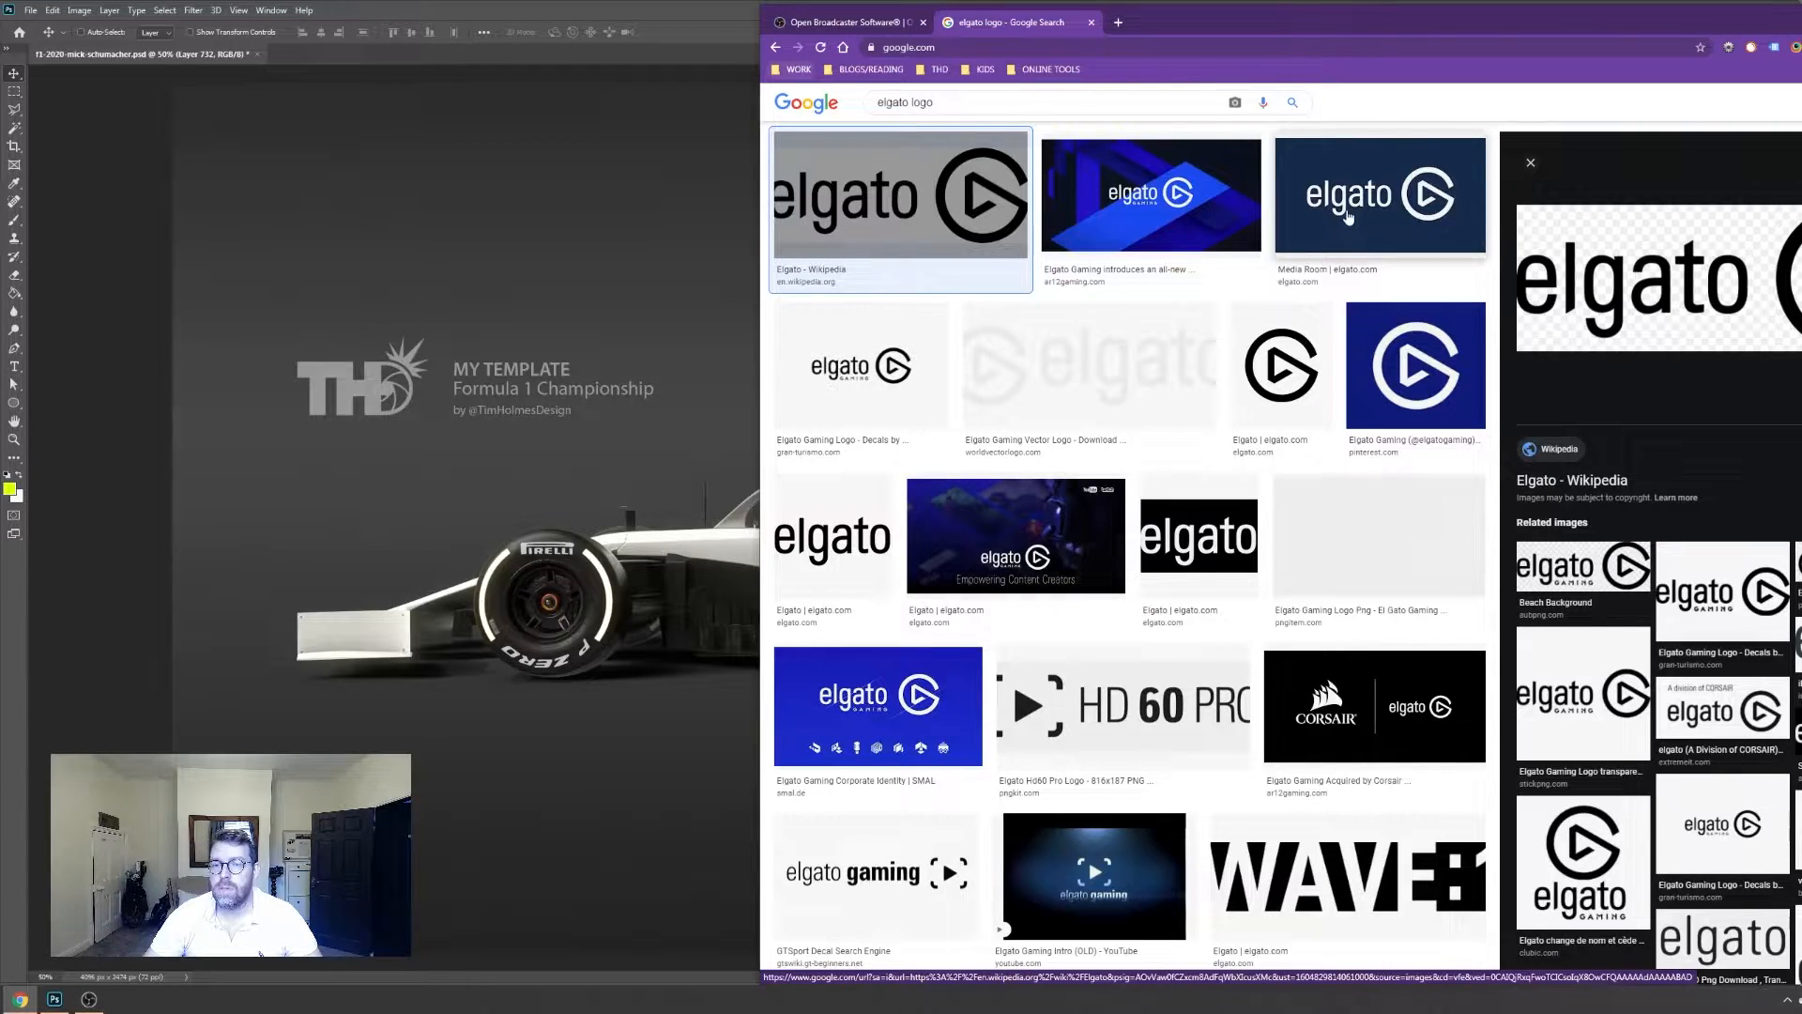
pyautogui.click(1348, 216)
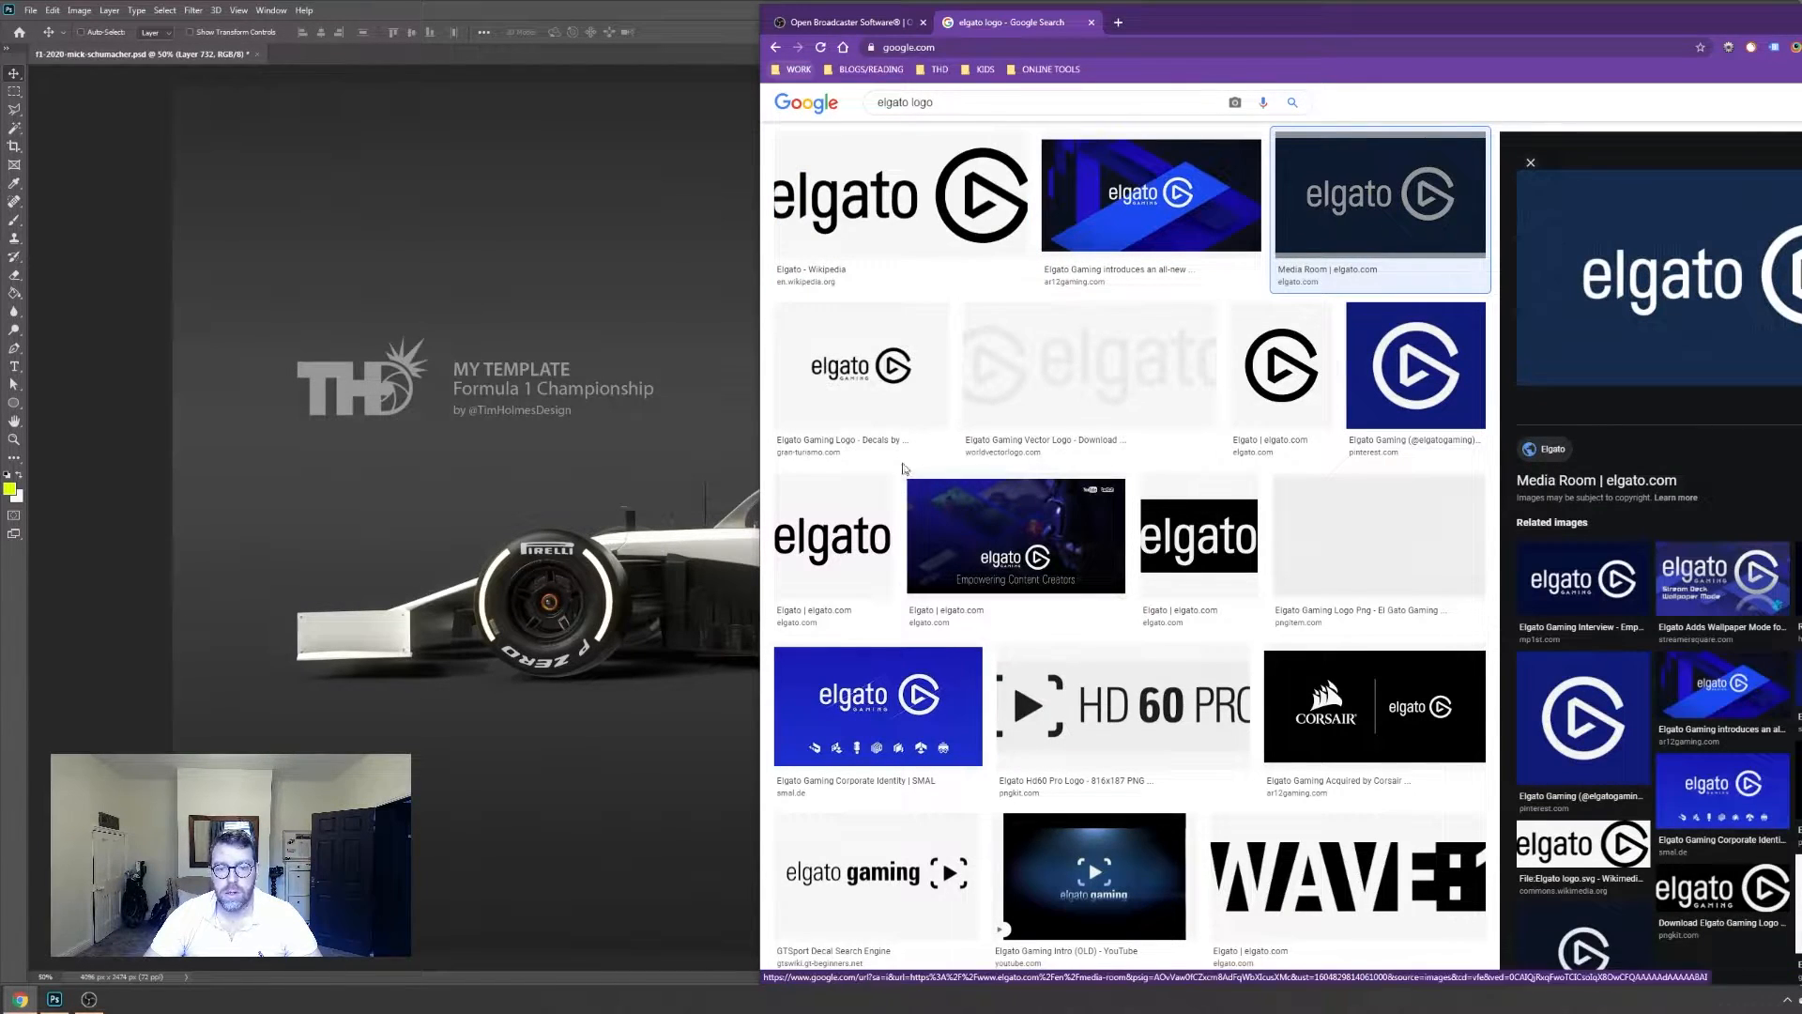
pyautogui.click(1046, 390)
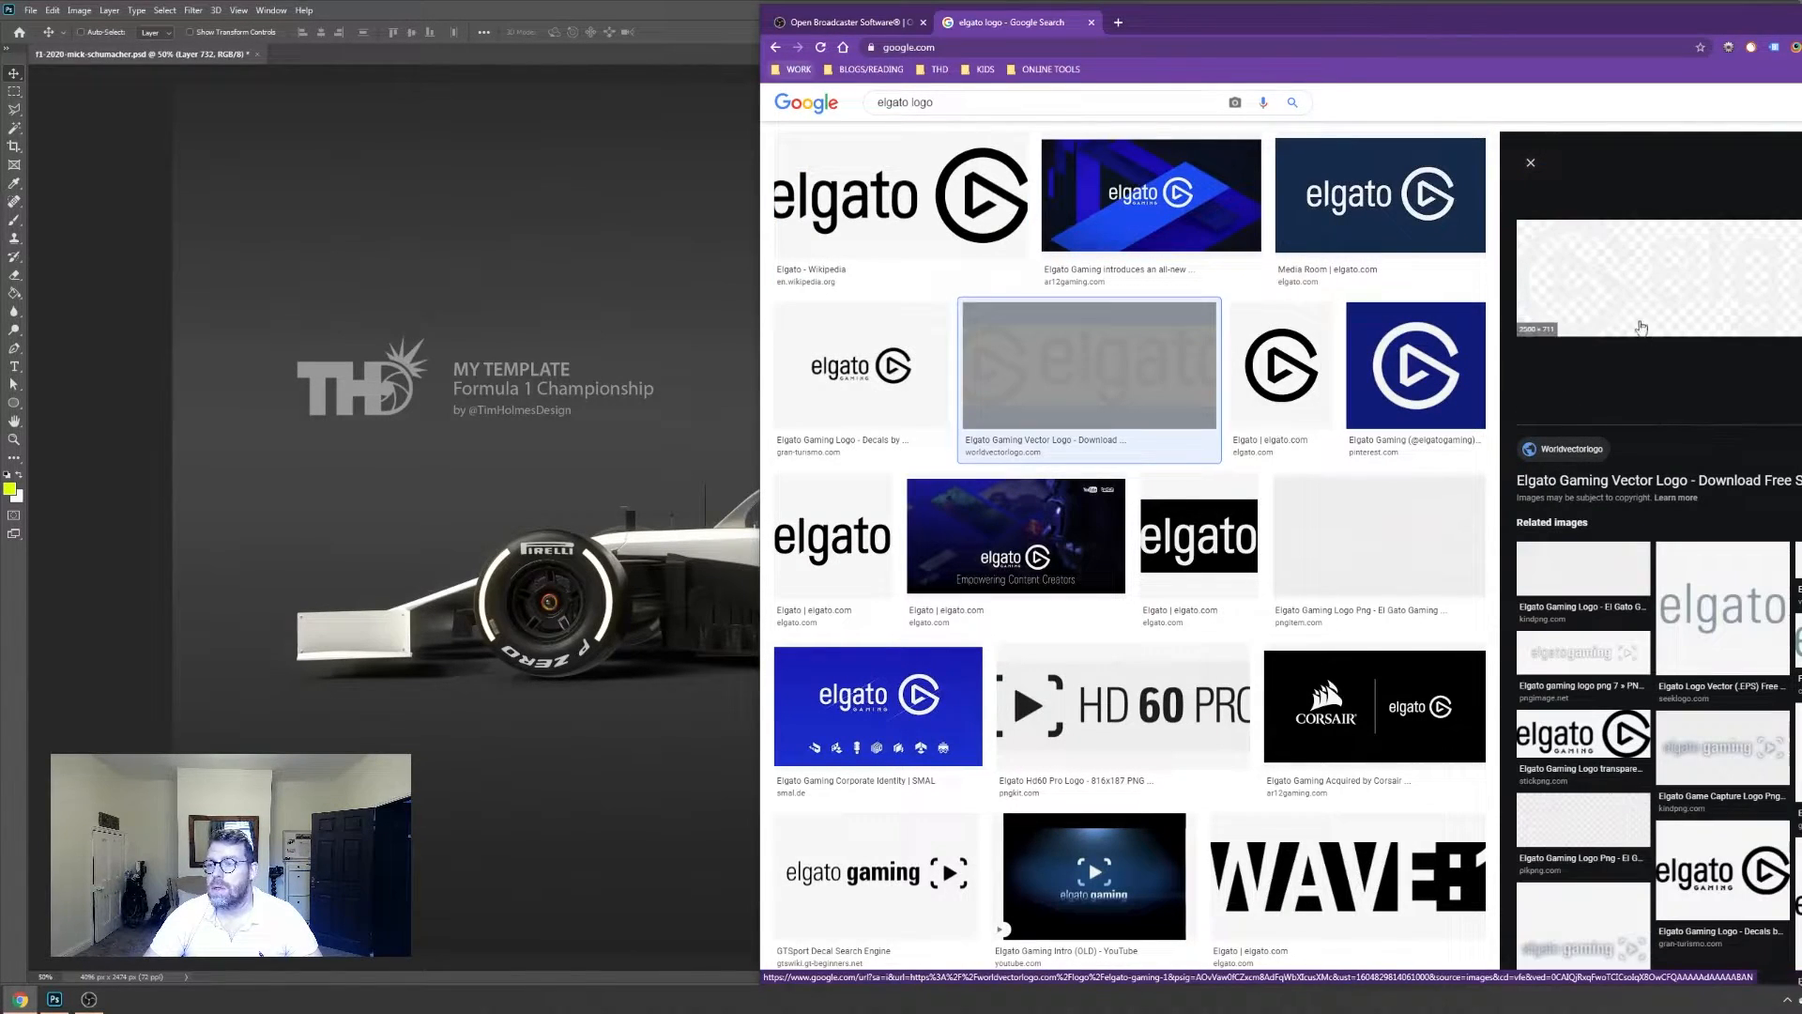
pyautogui.rightClick(1627, 306)
pyautogui.click(1684, 466)
# Return to Photoshop, paste the elgato logo into the car template and bring its layer to the very front
pyautogui.click(735, 425)
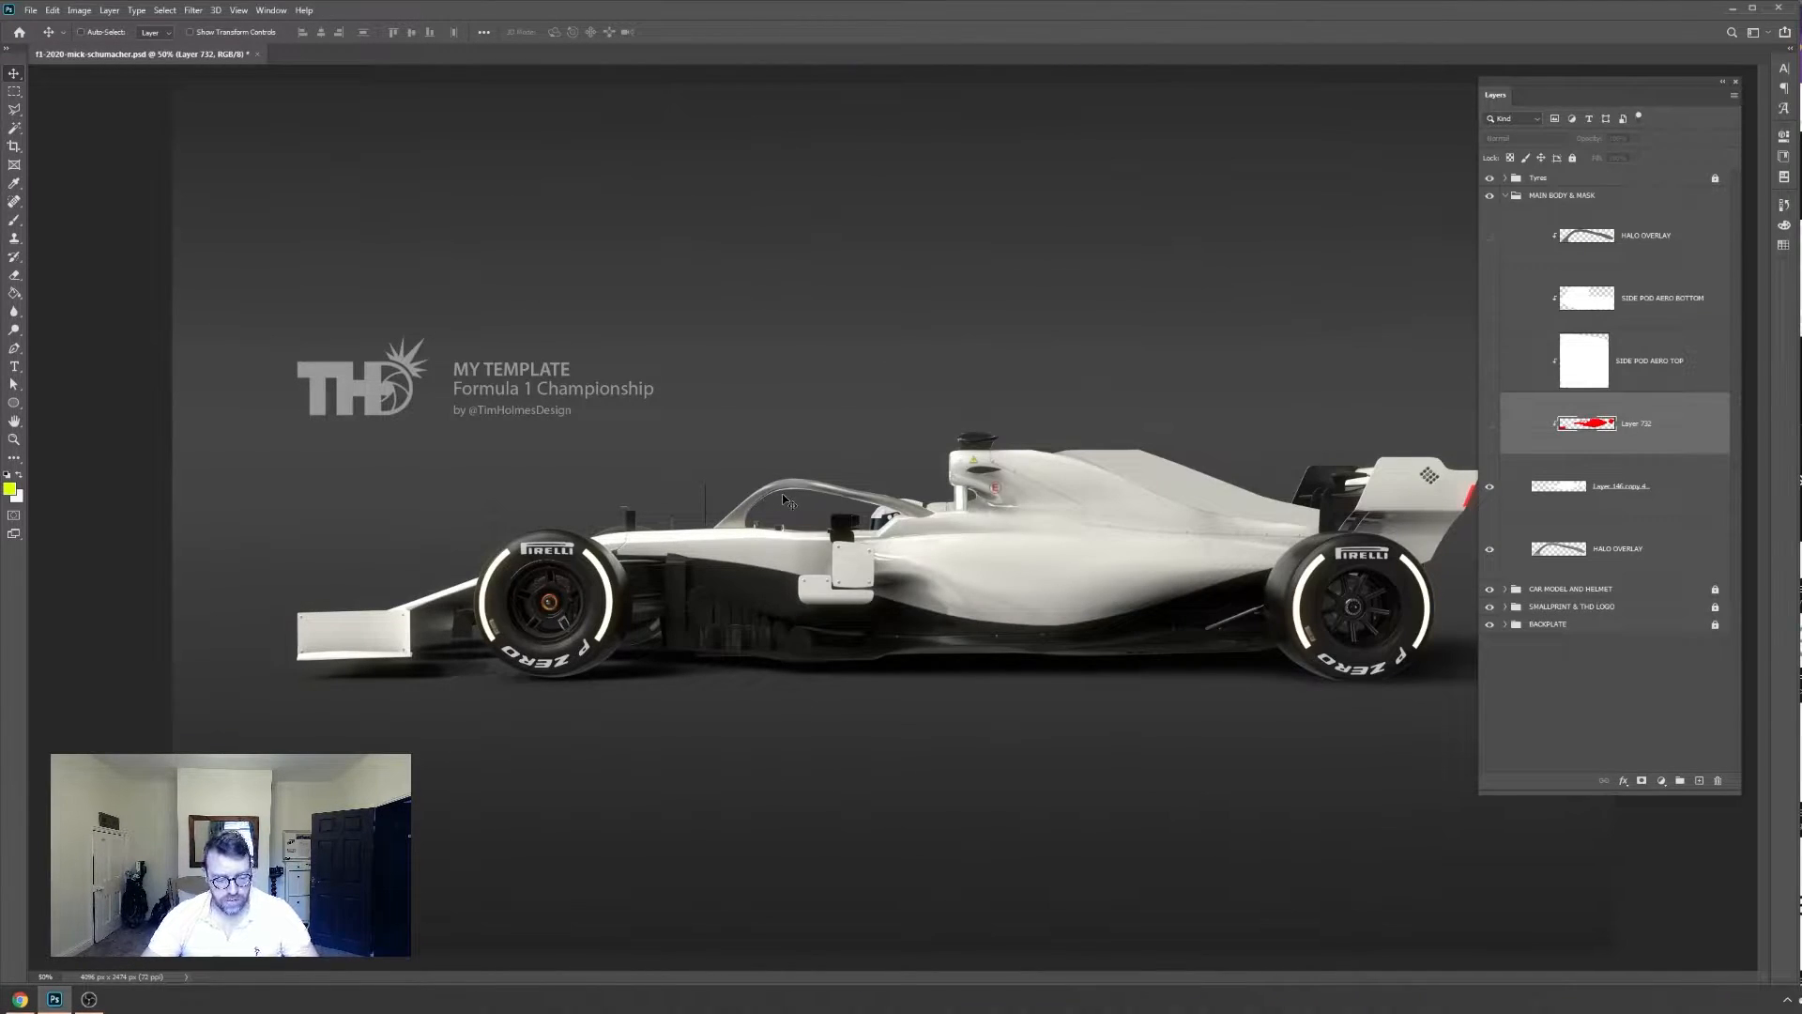
pyautogui.hotkey('ctrl', 'v')
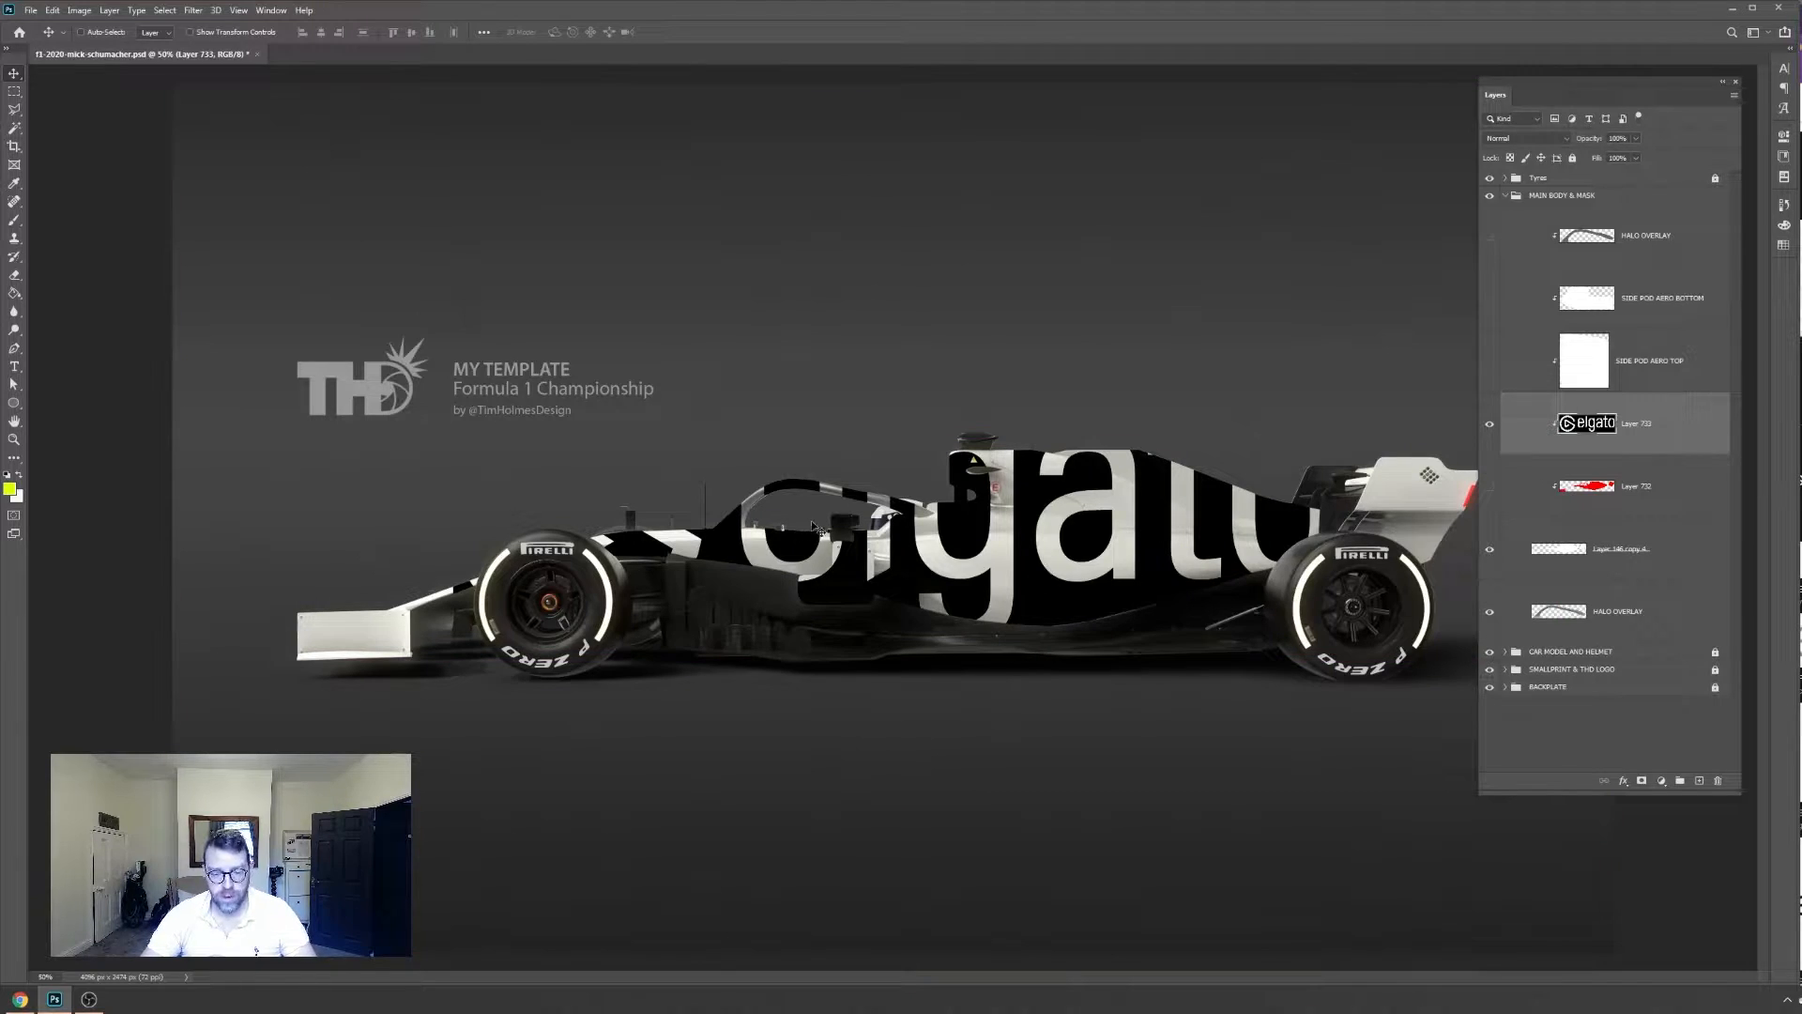
pyautogui.hotkey('ctrl', 'shift', ']')
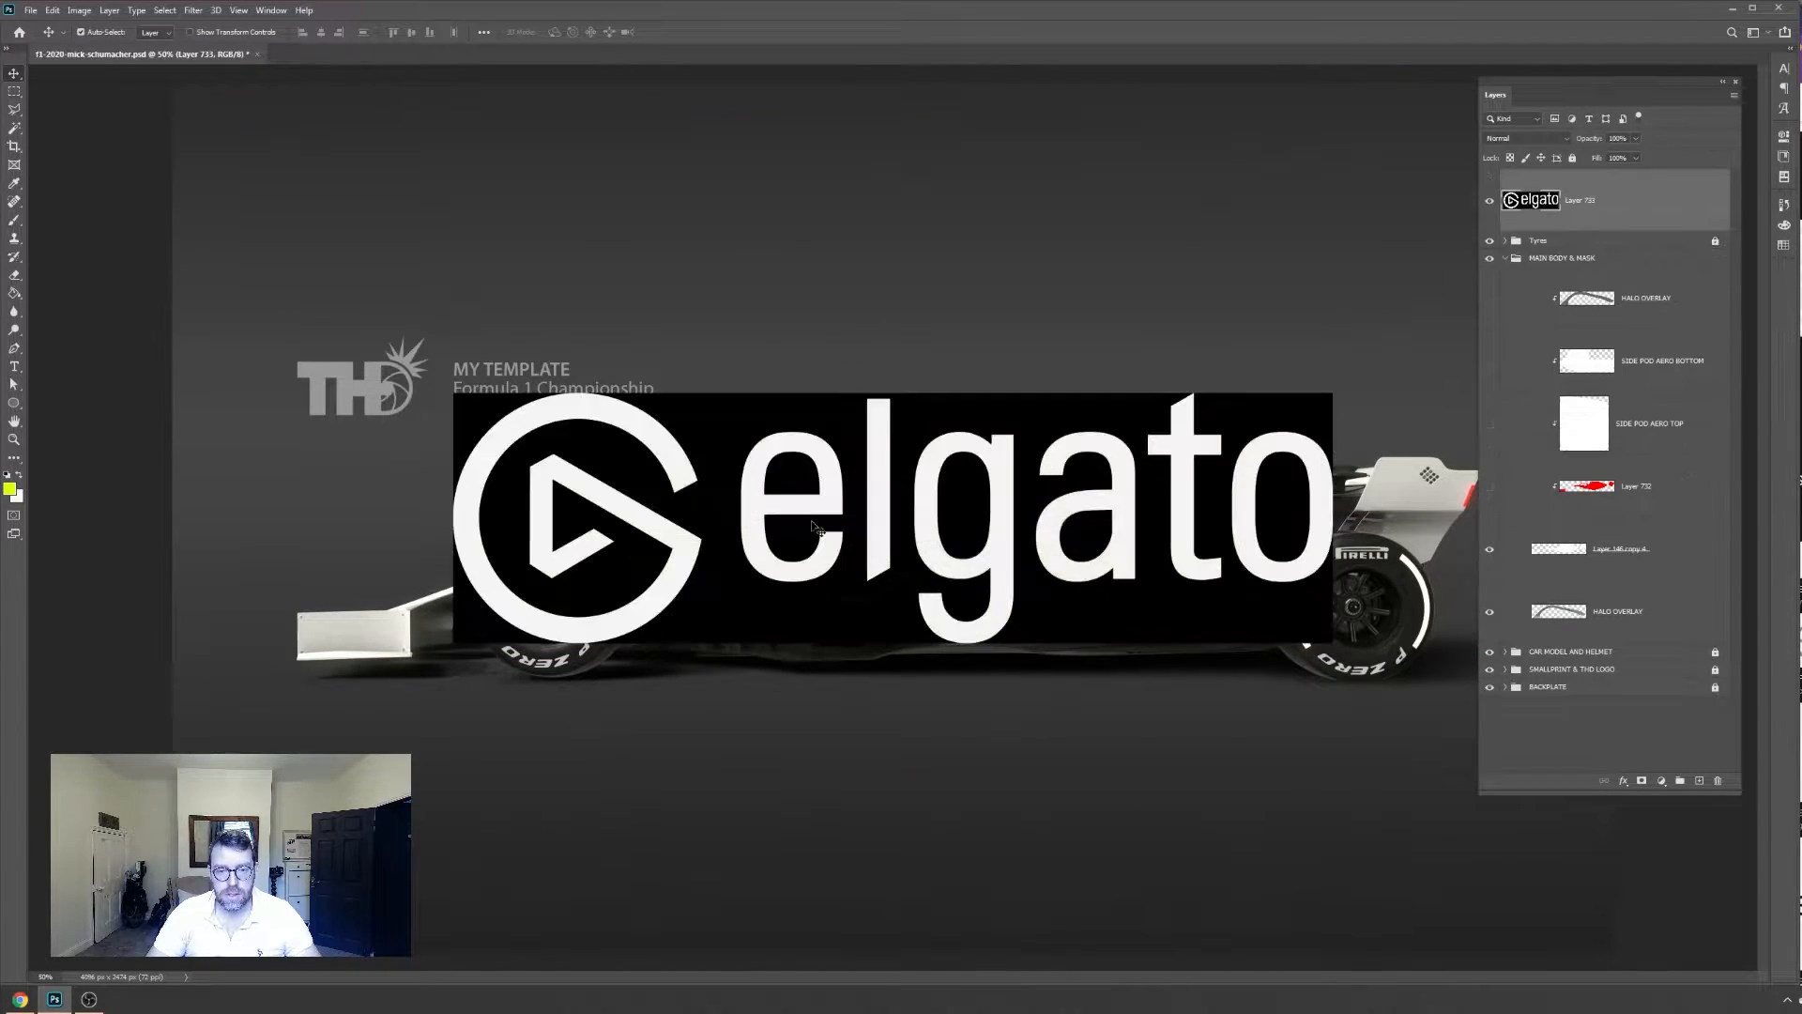
# Select the logo's black background with the Magic Wand, delete it and deselect
pyautogui.press('w')
pyautogui.click(512, 537)
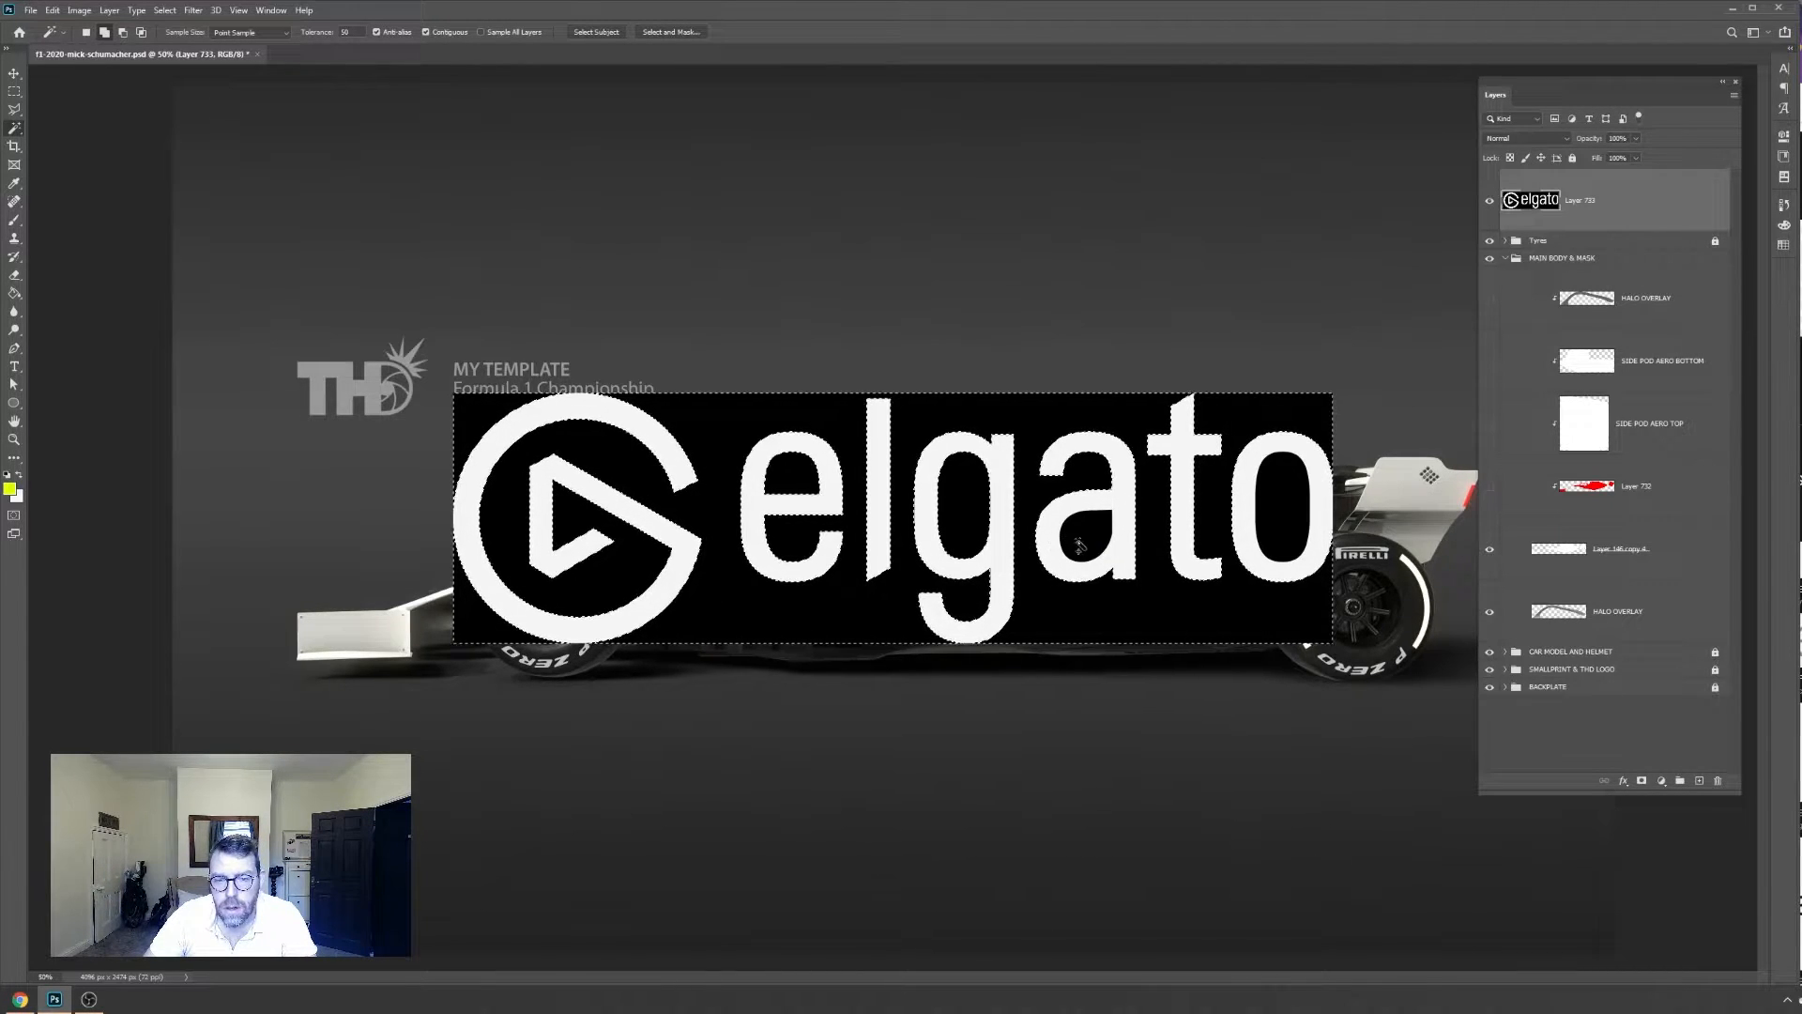
pyautogui.press('Delete')
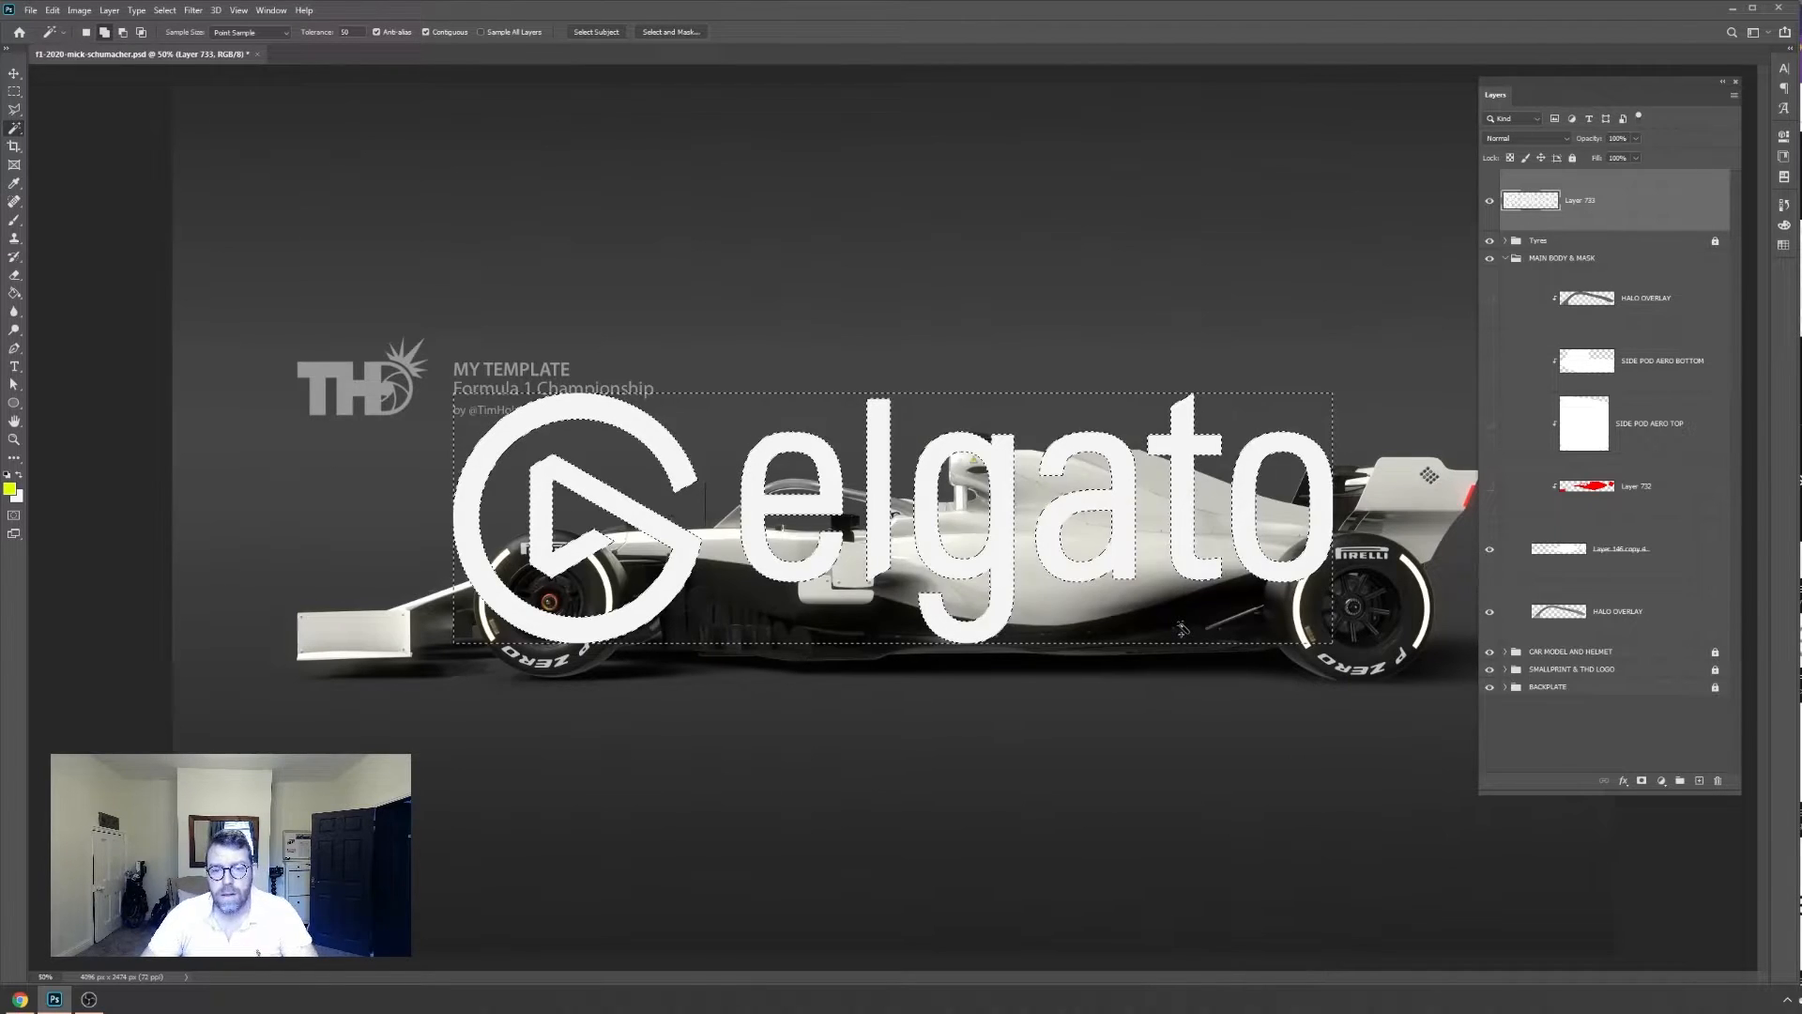
pyautogui.hotkey('ctrl', 'd')
# Clip the logo layer into MAIN BODY & MASK above Layer 732, scale it to about 27% and place it on the side pod
pyautogui.moveTo(1631, 204); pyautogui.dragTo(1630, 457)
pyautogui.hotkey('ctrl', 't')
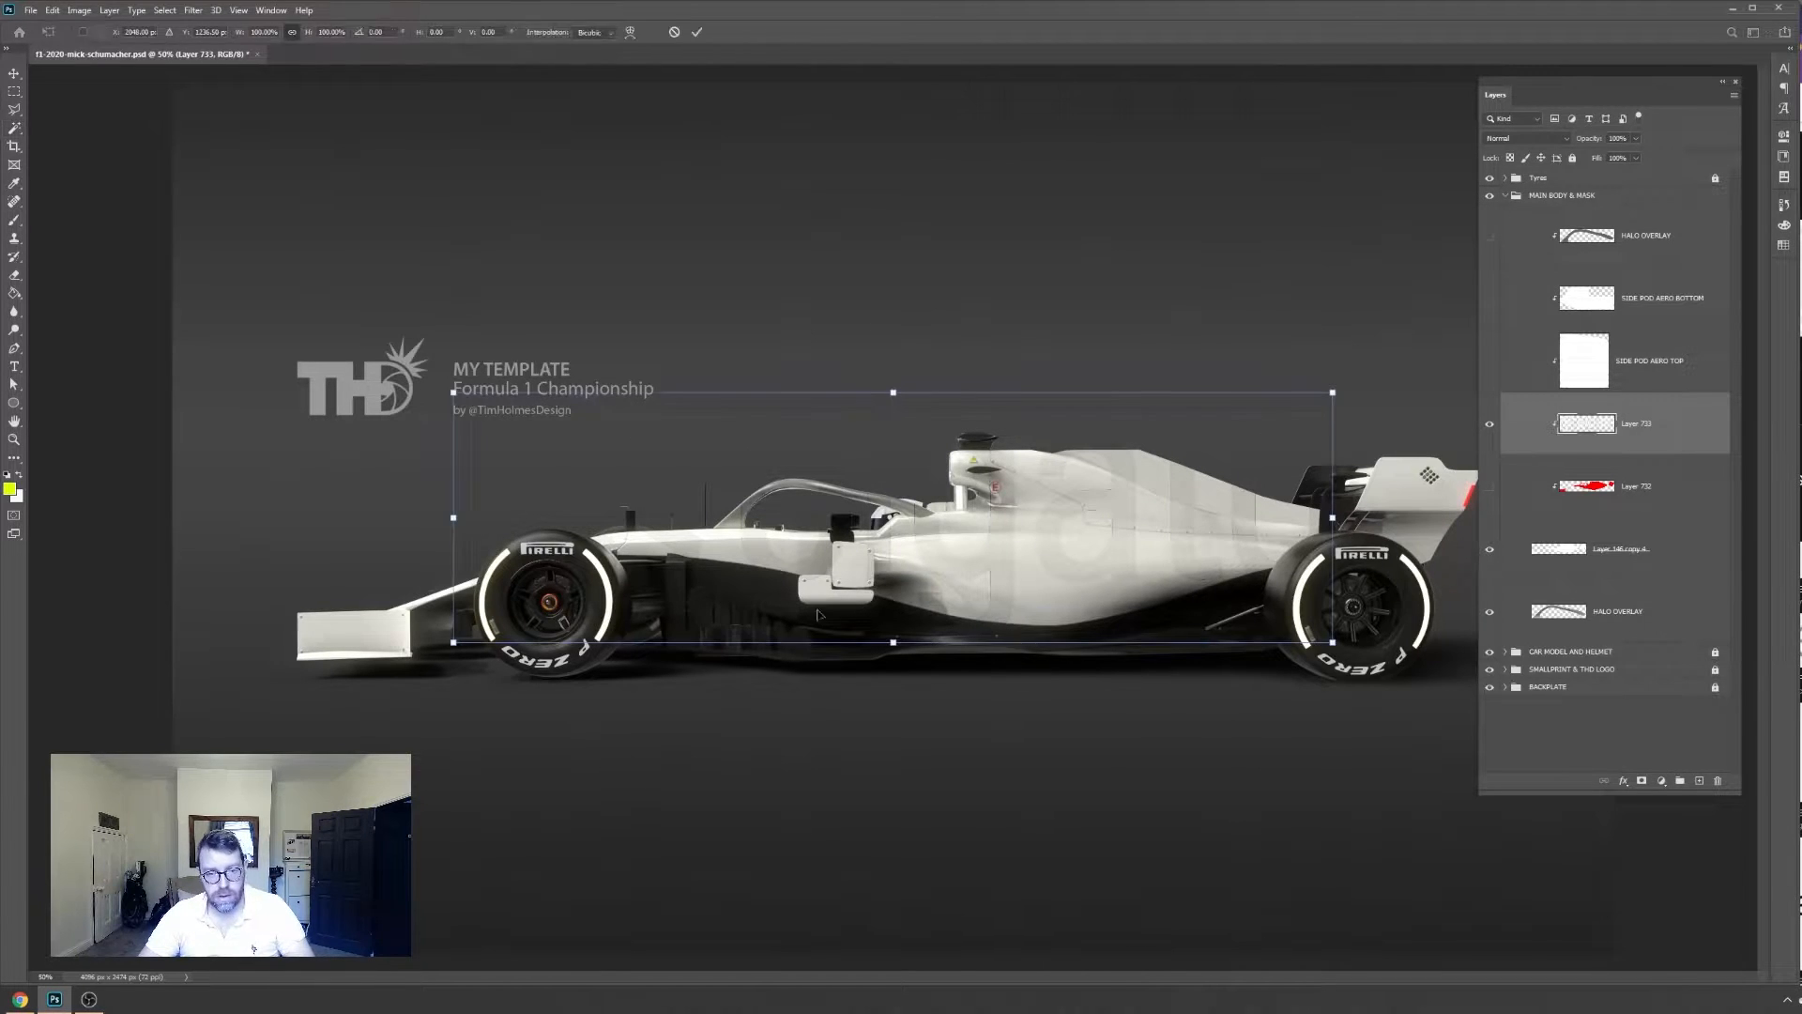
pyautogui.moveTo(454, 643); pyautogui.dragTo(1099, 458)
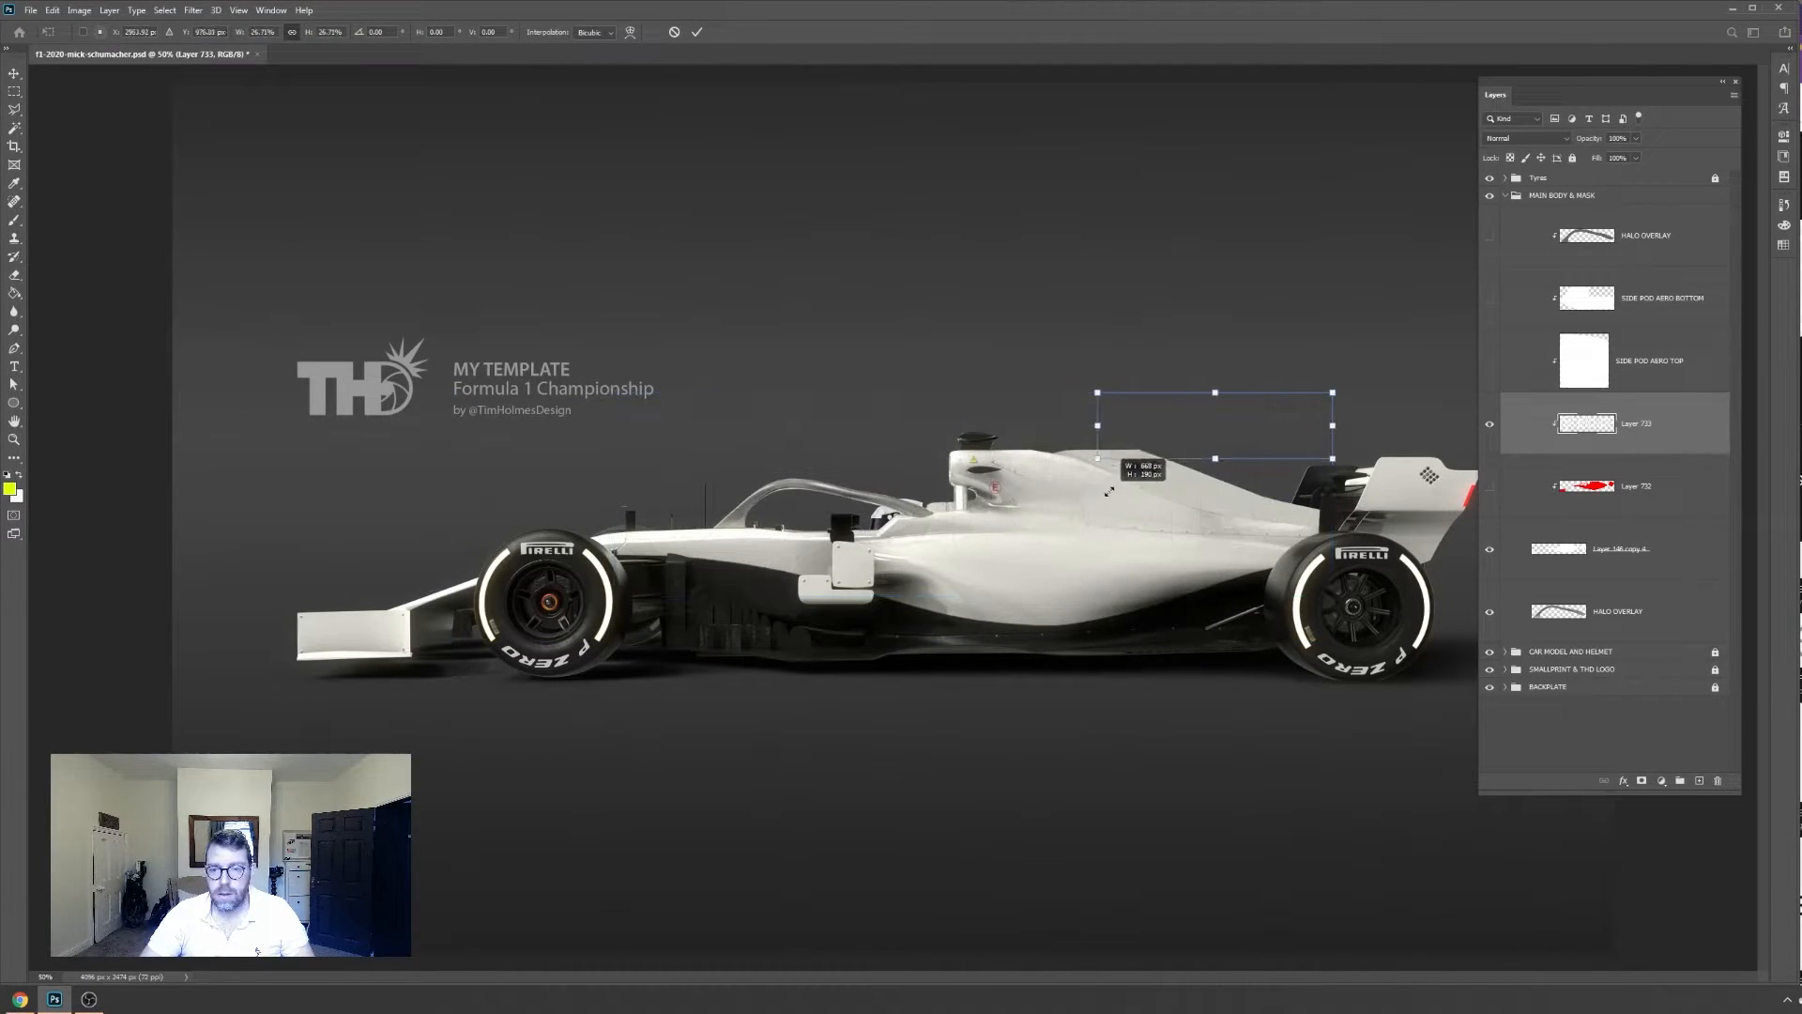
pyautogui.moveTo(1215, 454); pyautogui.dragTo(1010, 596)
pyautogui.press('Return')
pyautogui.press('w')
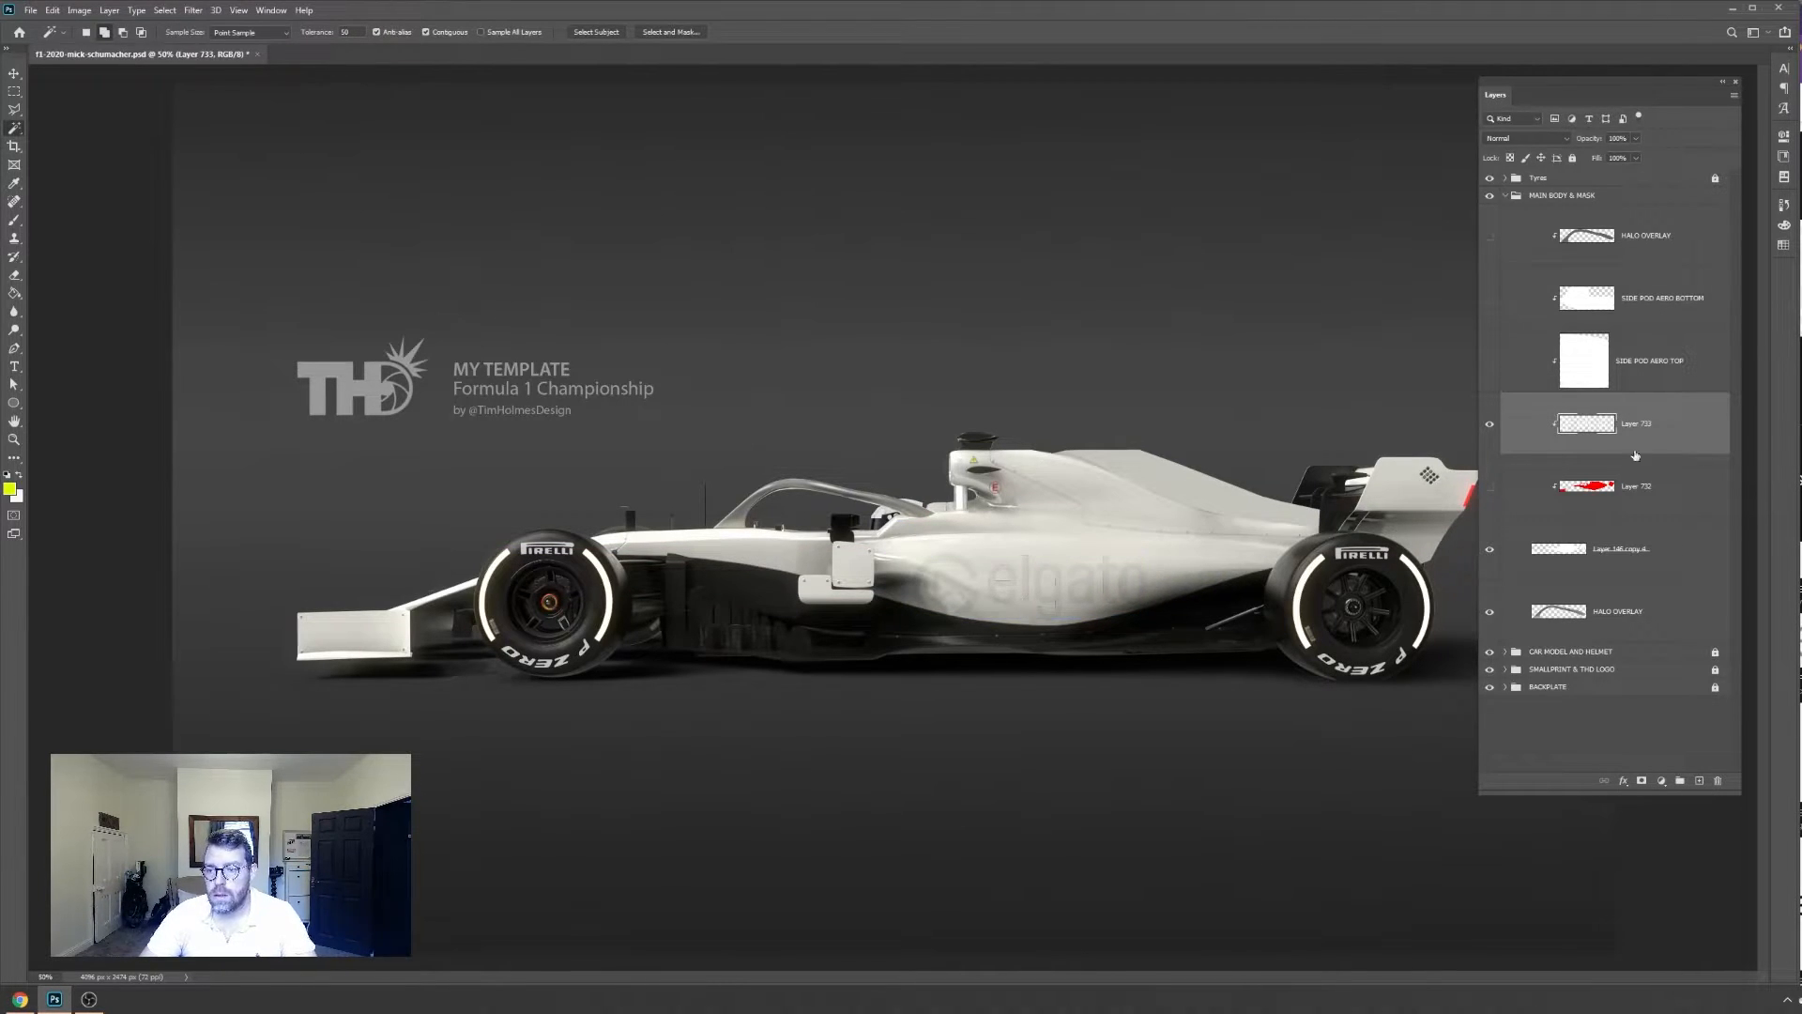
# Show the red body colour Layer 732 again, then scale the elgato logo down slightly and reposition it on the side pod
pyautogui.click(1490, 486)
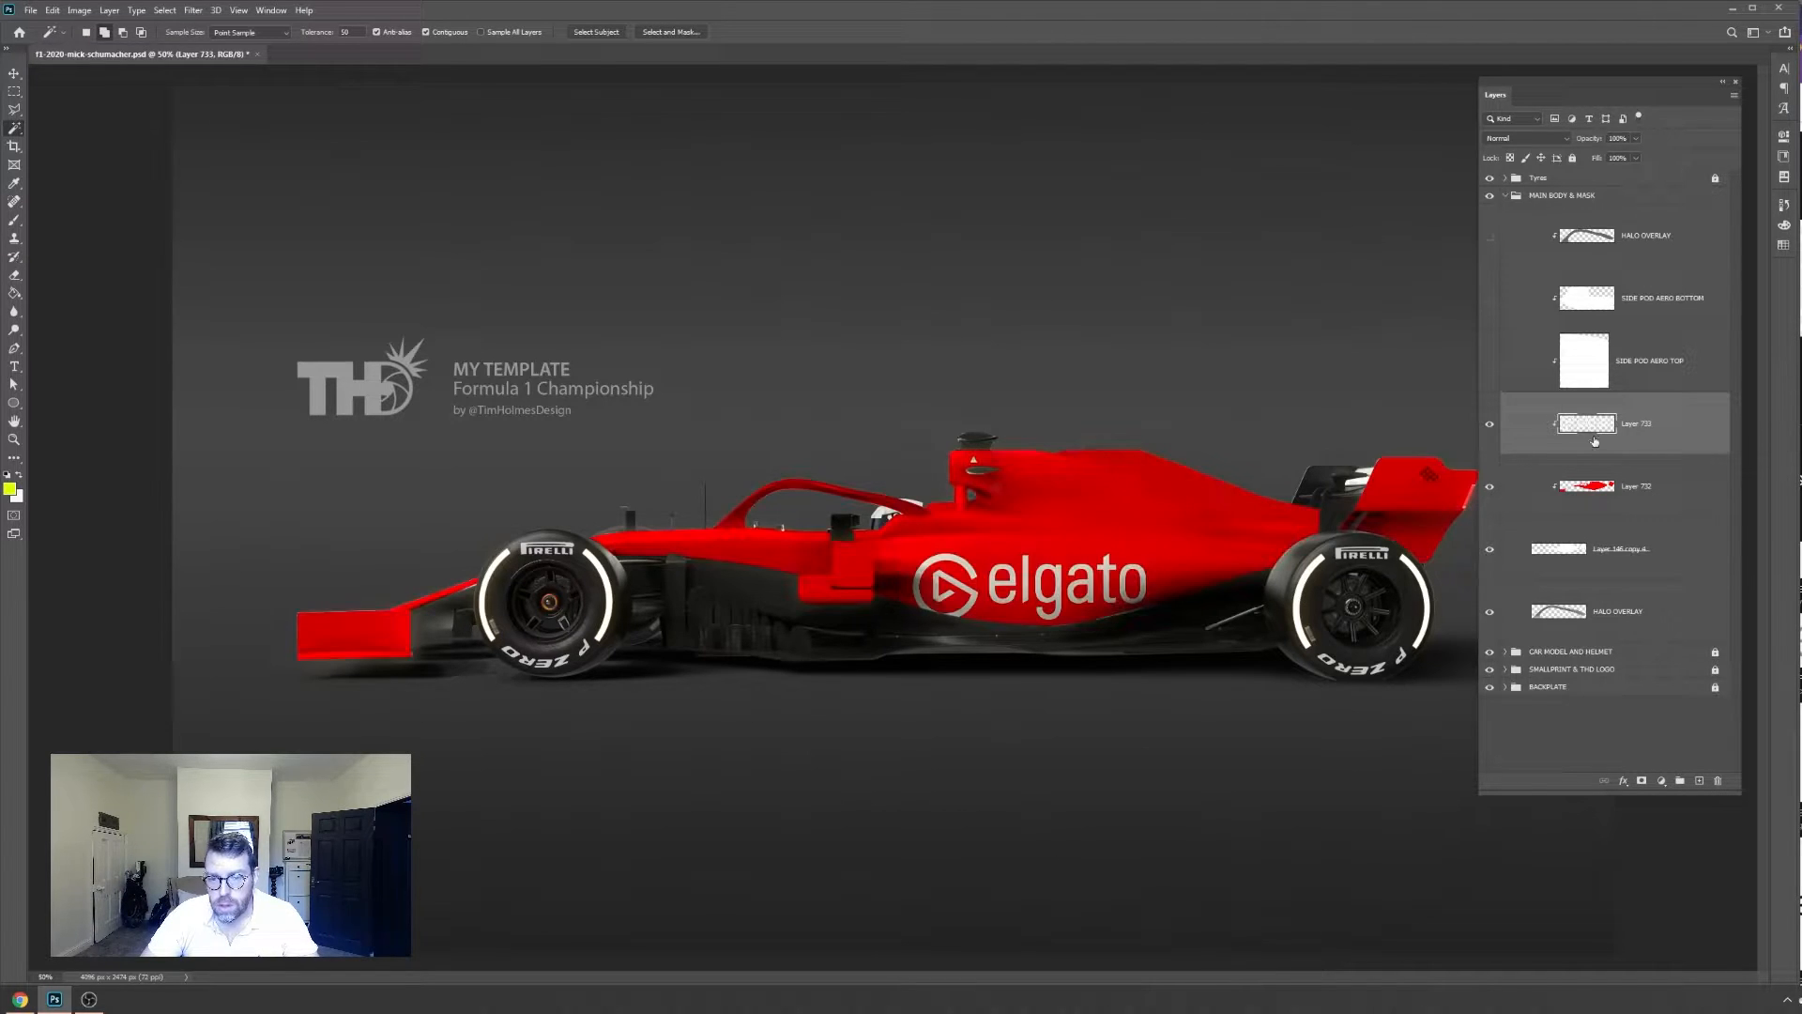
pyautogui.click(1156, 618)
pyautogui.press('v')
pyautogui.moveTo(1108, 594); pyautogui.dragTo(1064, 589)
pyautogui.press('ctrl')
pyautogui.hotkey('ctrl', 't')
pyautogui.press('Return')
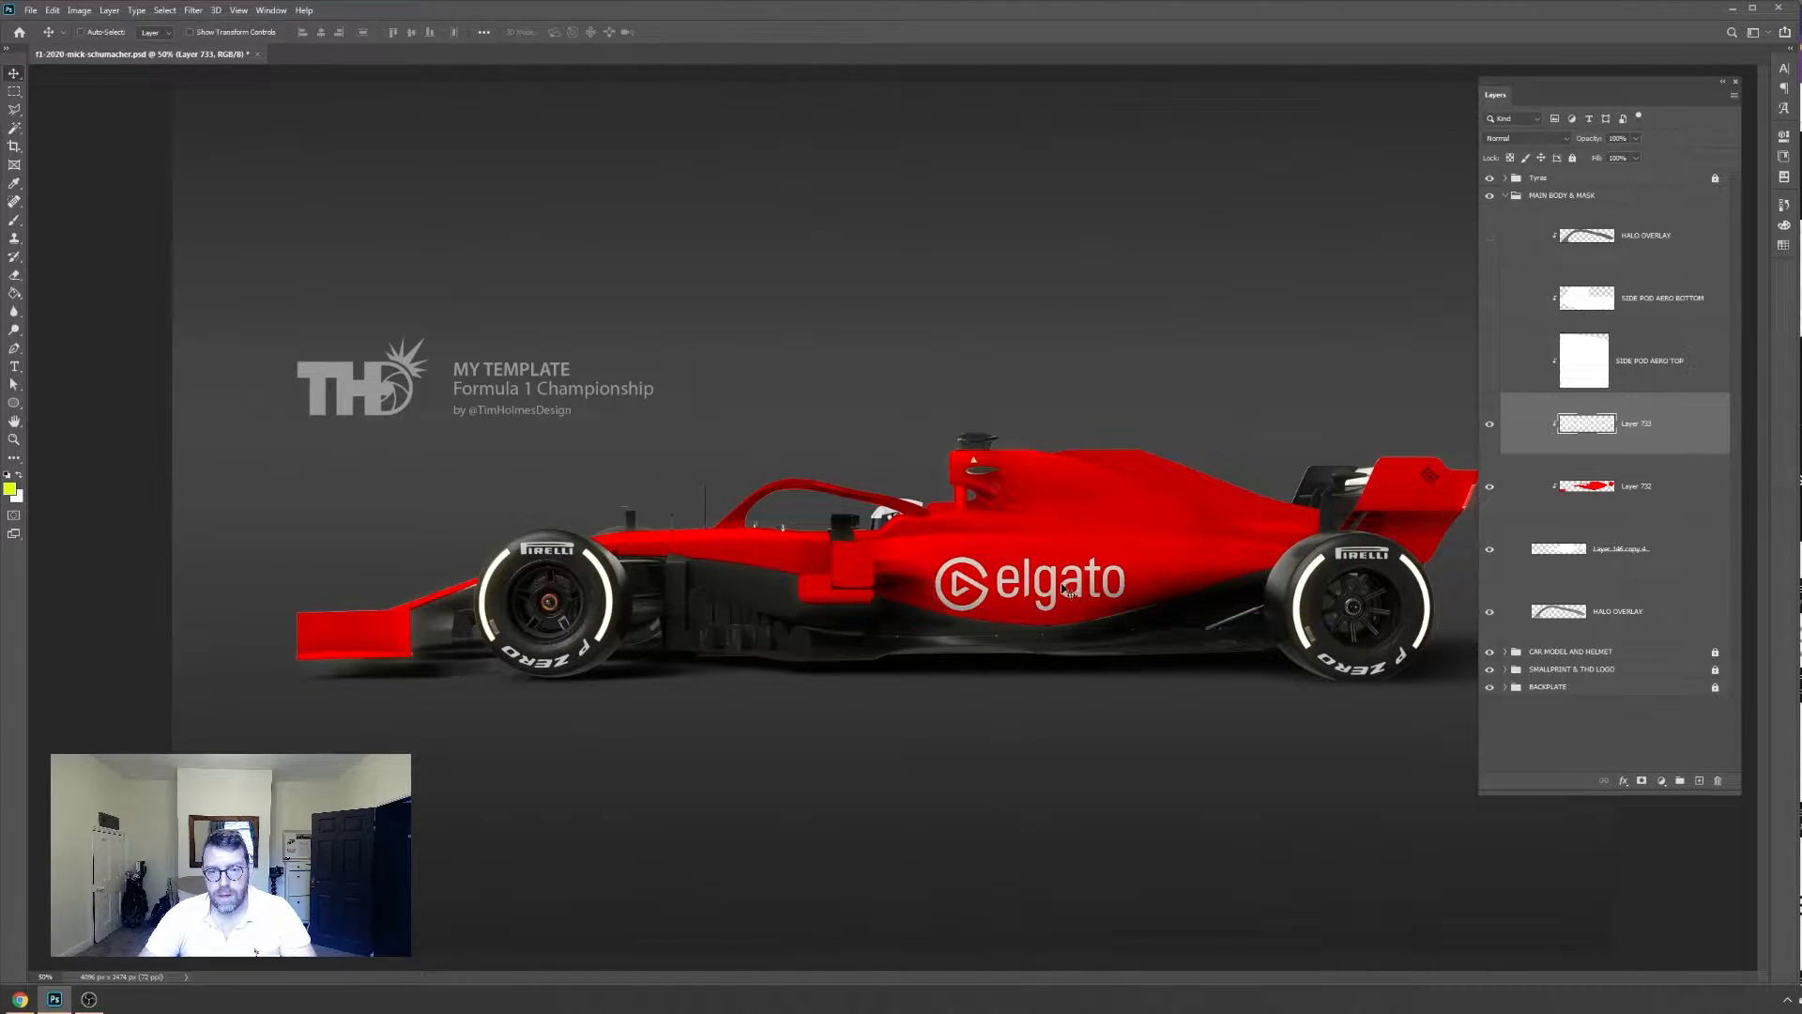
# Warp the elgato logo with the Arc style, using a slight negative bend of about -4.2%
pyautogui.press('t')
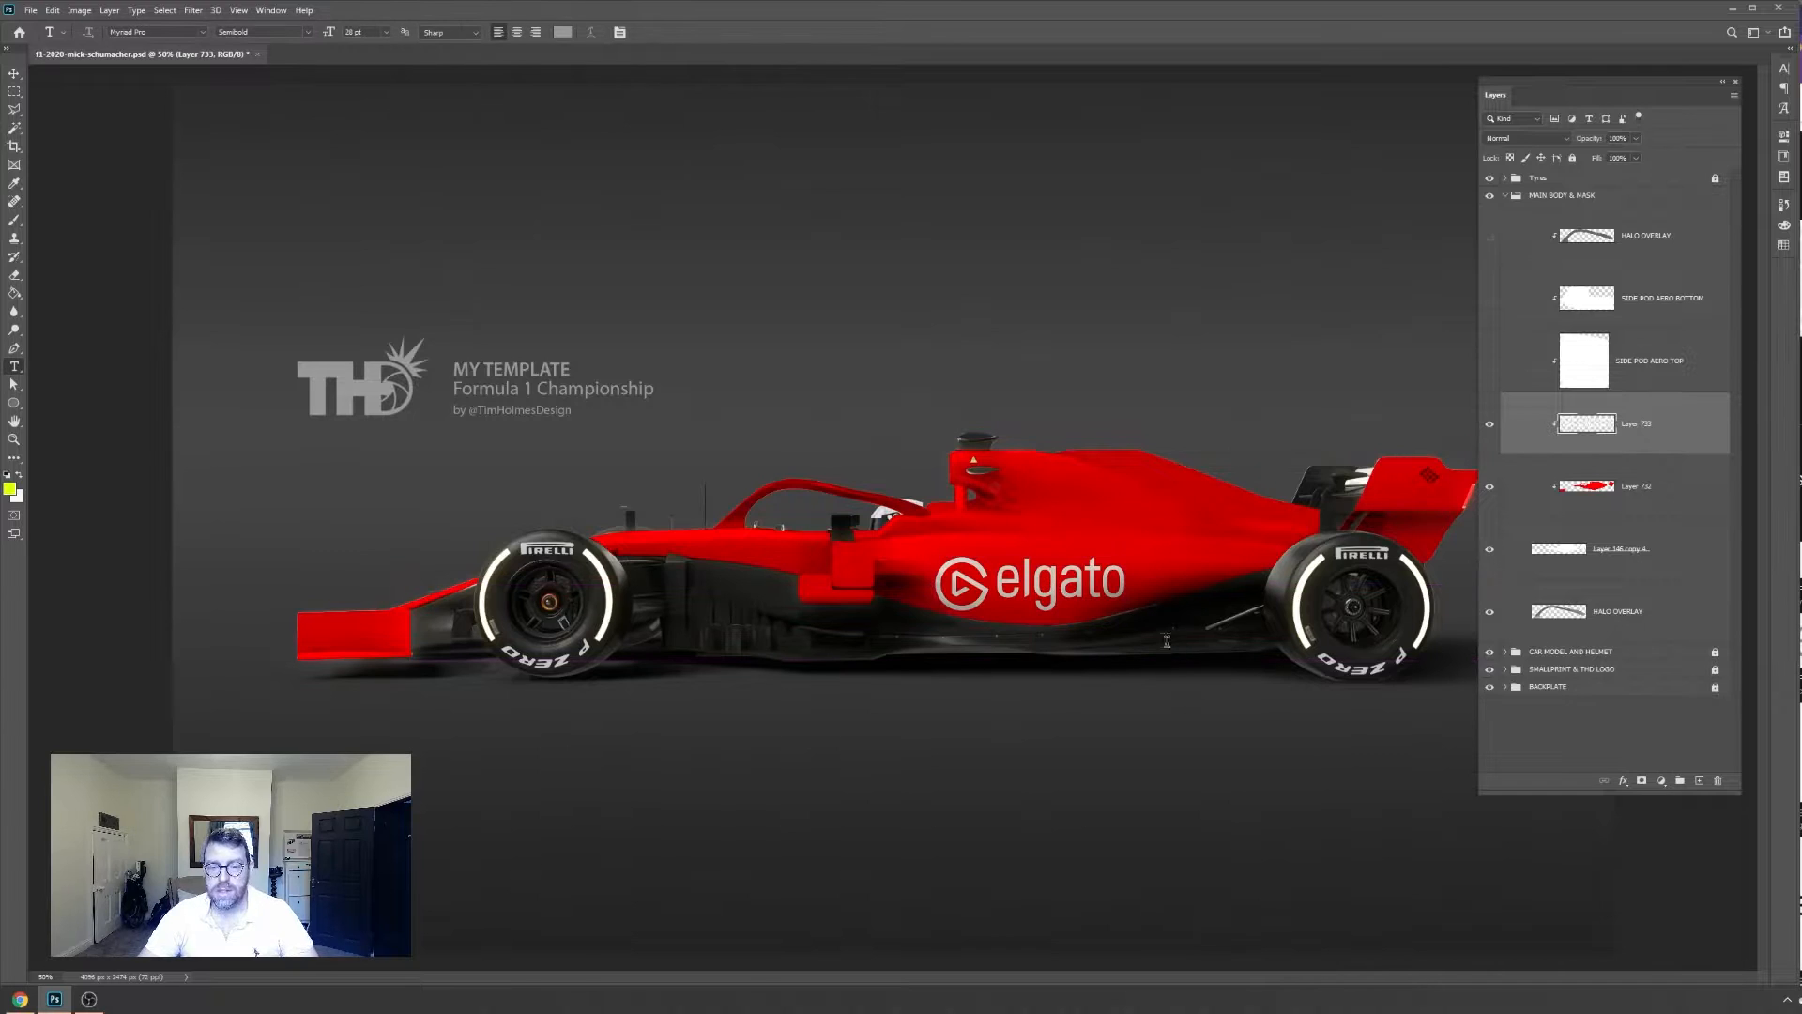
pyautogui.hotkey('ctrl', 't')
pyautogui.click(630, 32)
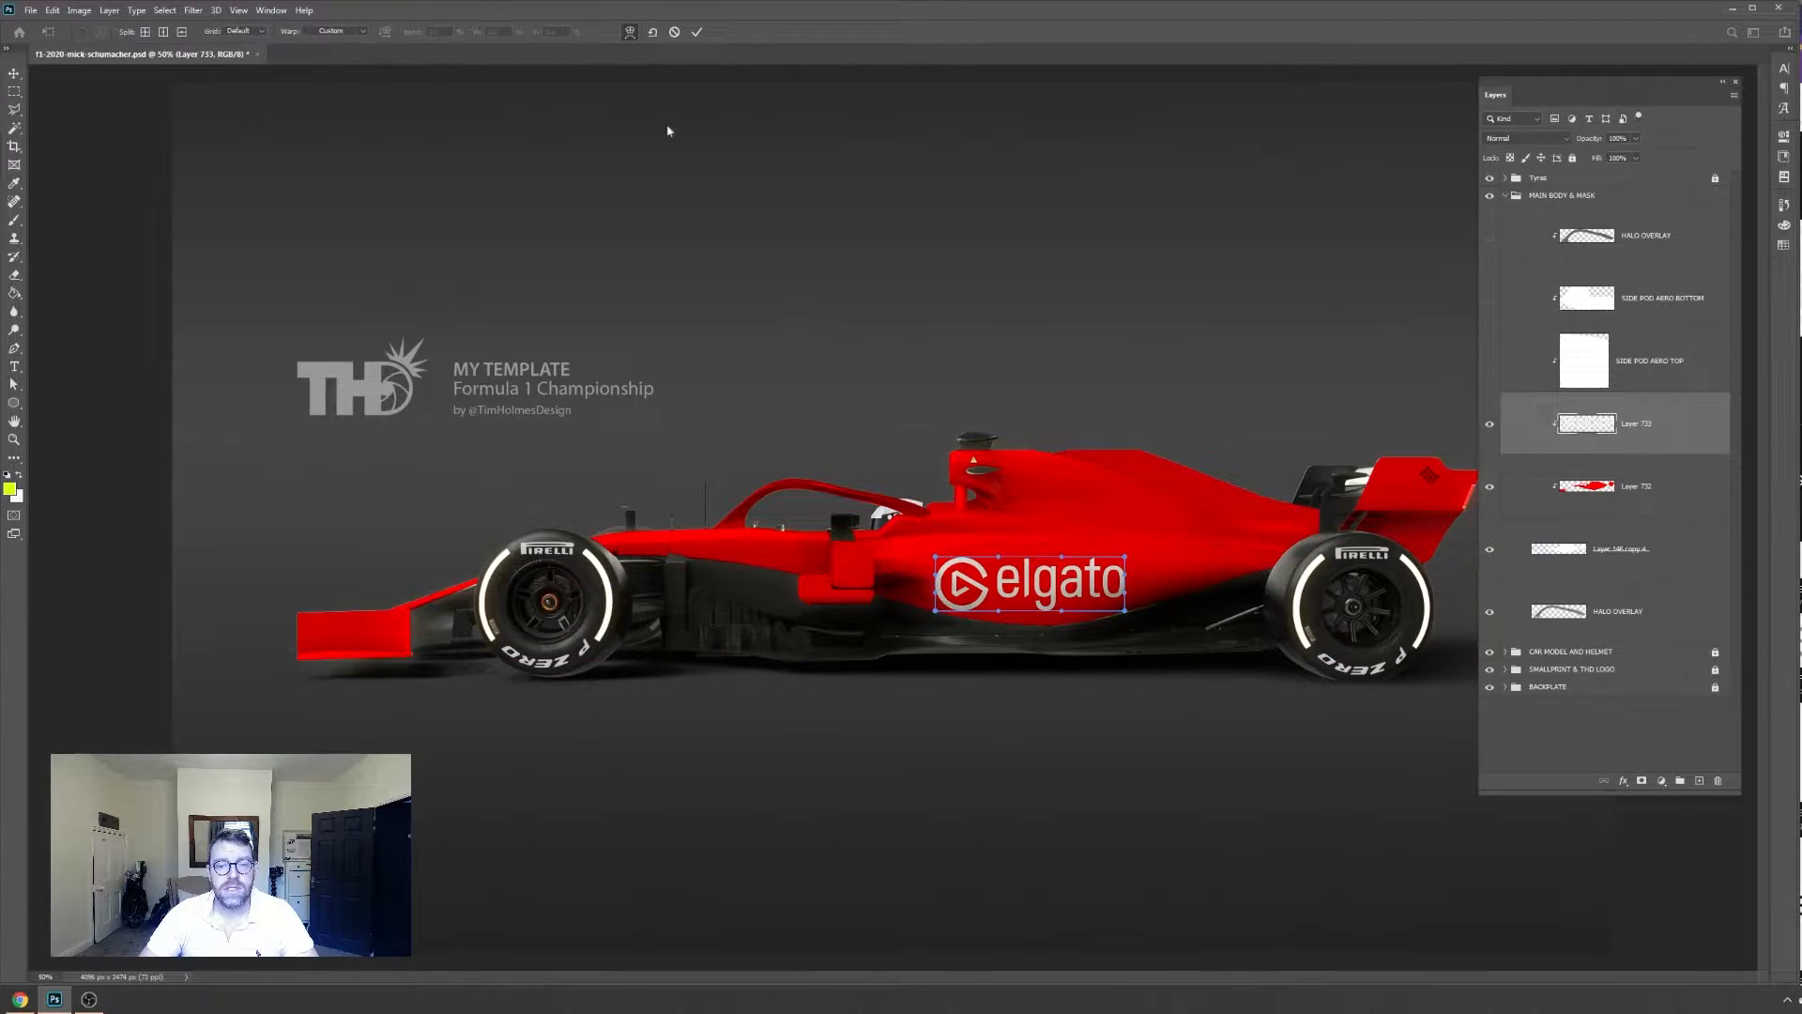
pyautogui.click(365, 34)
pyautogui.click(338, 43)
pyautogui.moveTo(1030, 519); pyautogui.dragTo(1028, 561)
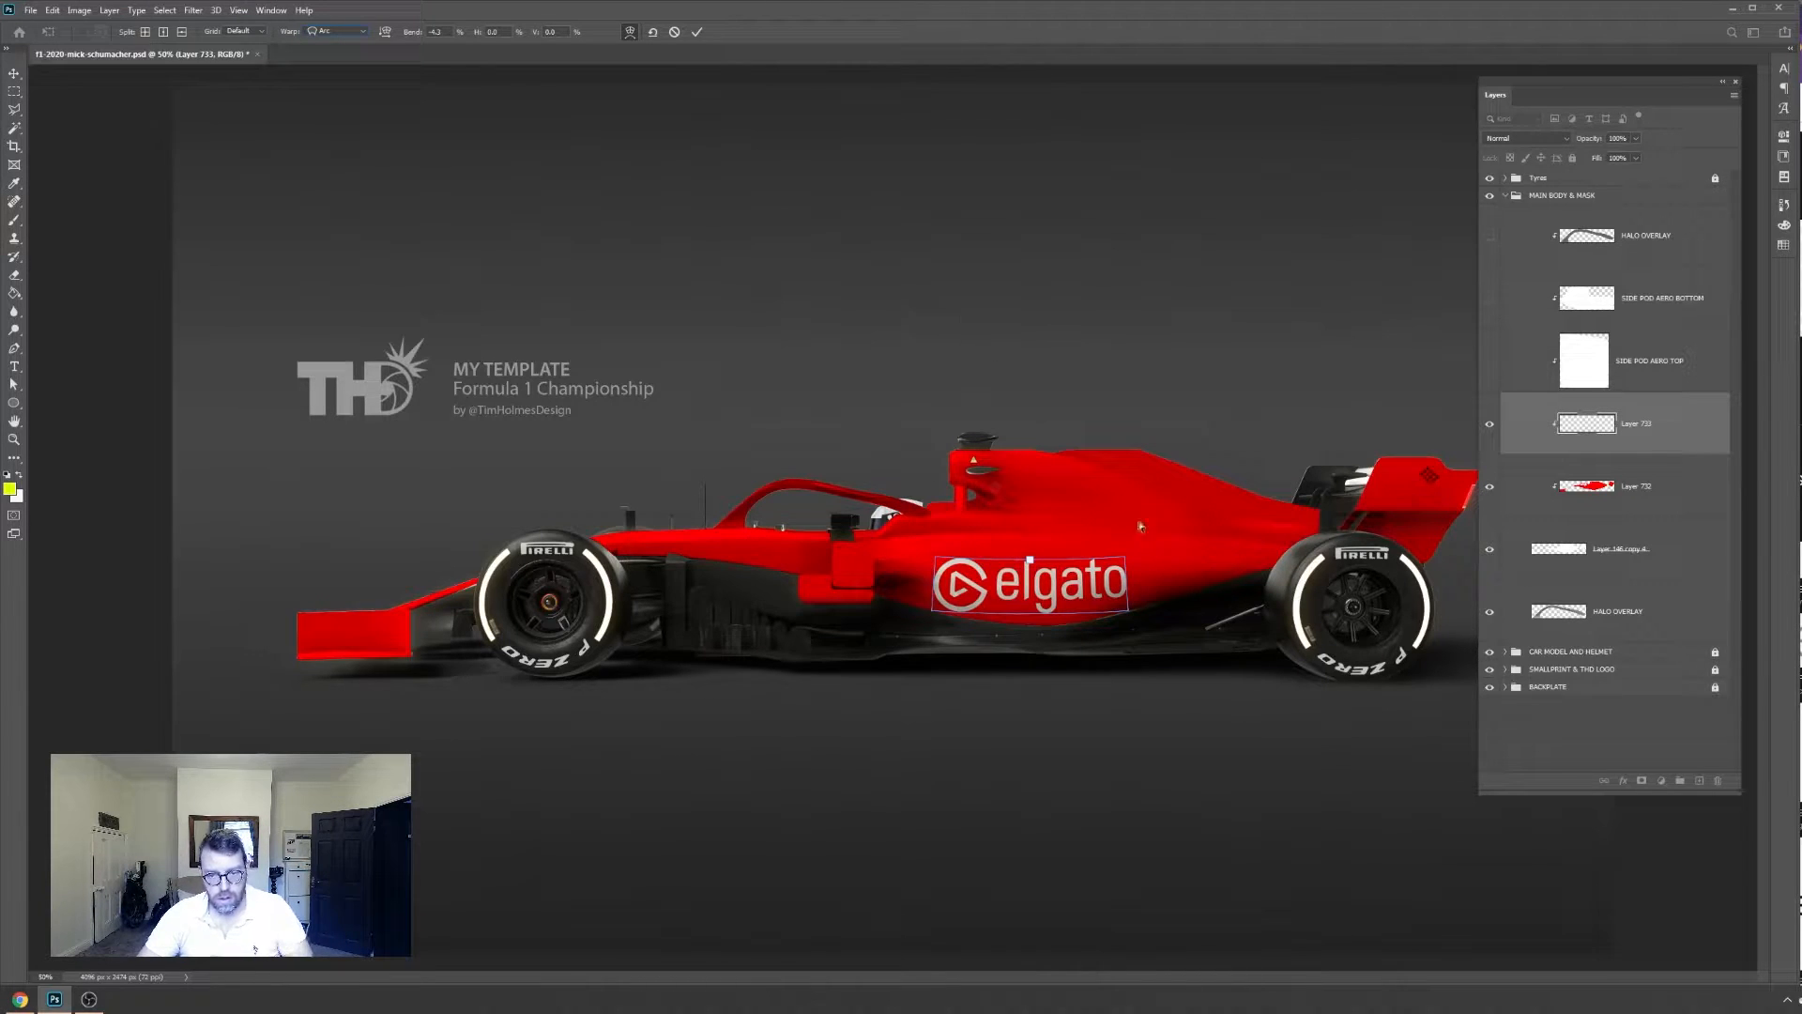
pyautogui.click(699, 32)
# Skew the elgato logo slightly along its upper and rear edges to follow the side pod's slope
pyautogui.hotkey('ctrl', 't')
pyautogui.rightClick(1076, 608)
pyautogui.click(1103, 646)
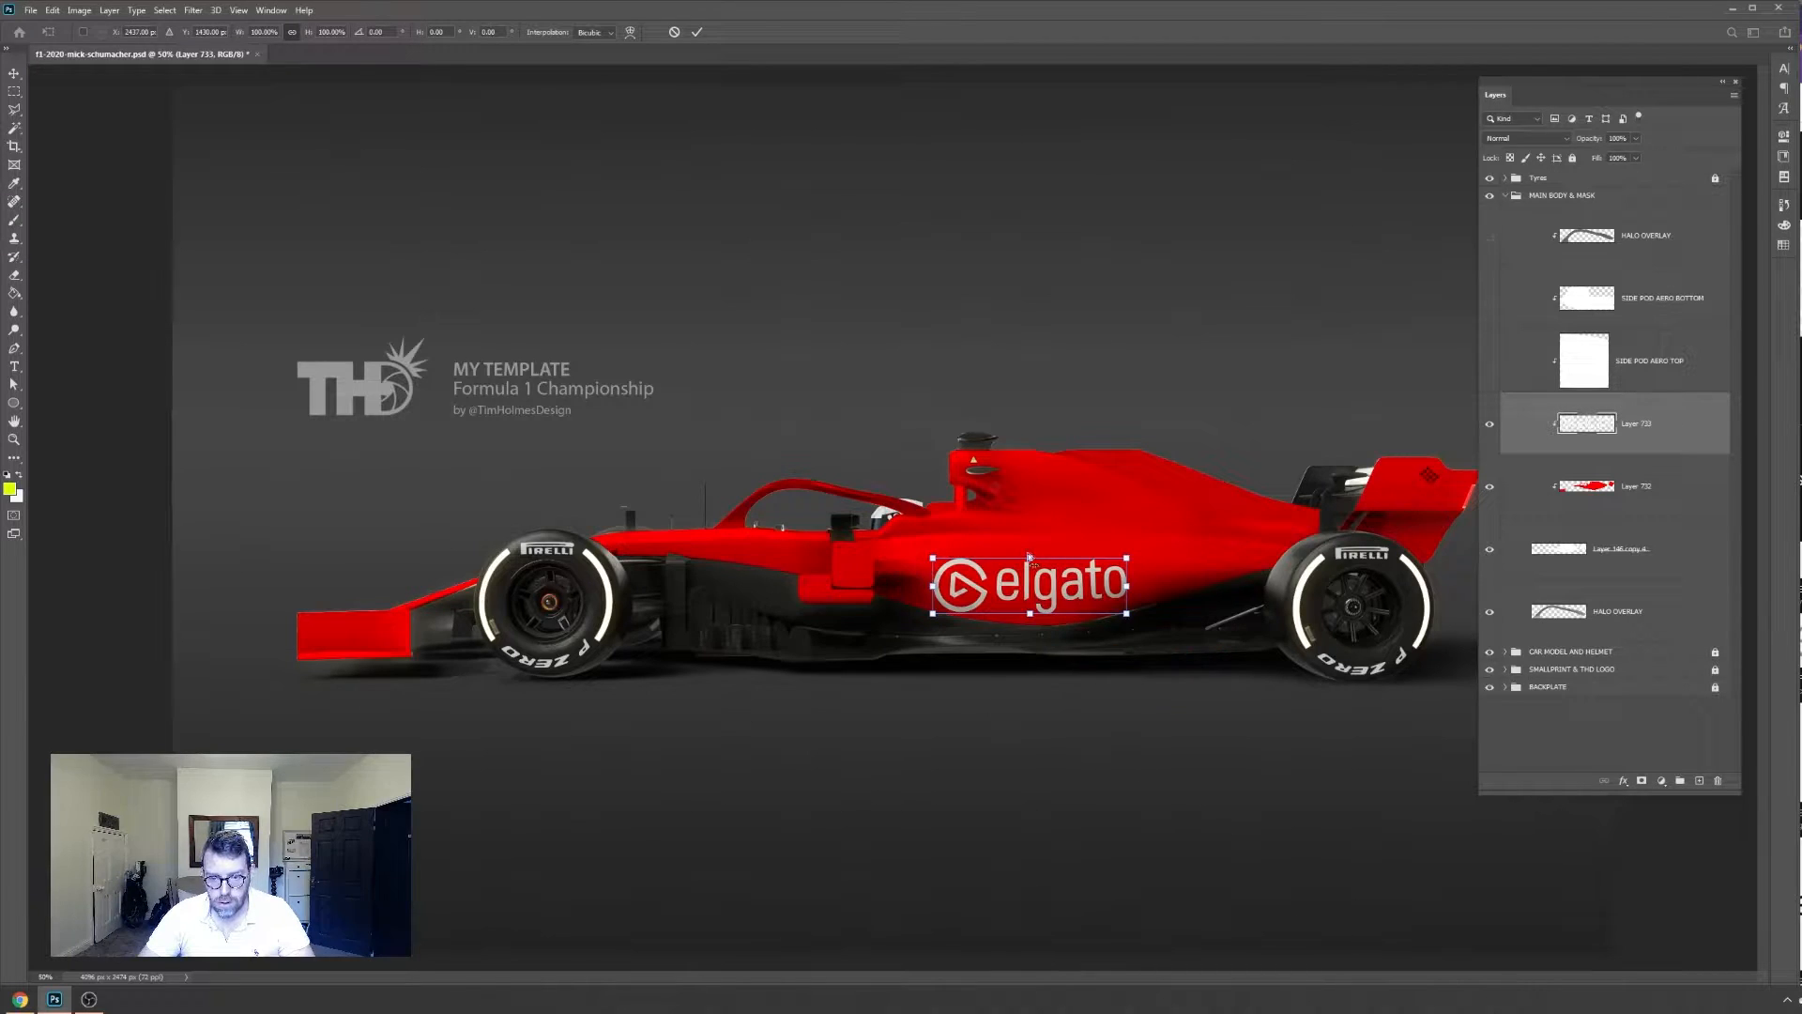
pyautogui.moveTo(1030, 556); pyautogui.dragTo(1025, 557)
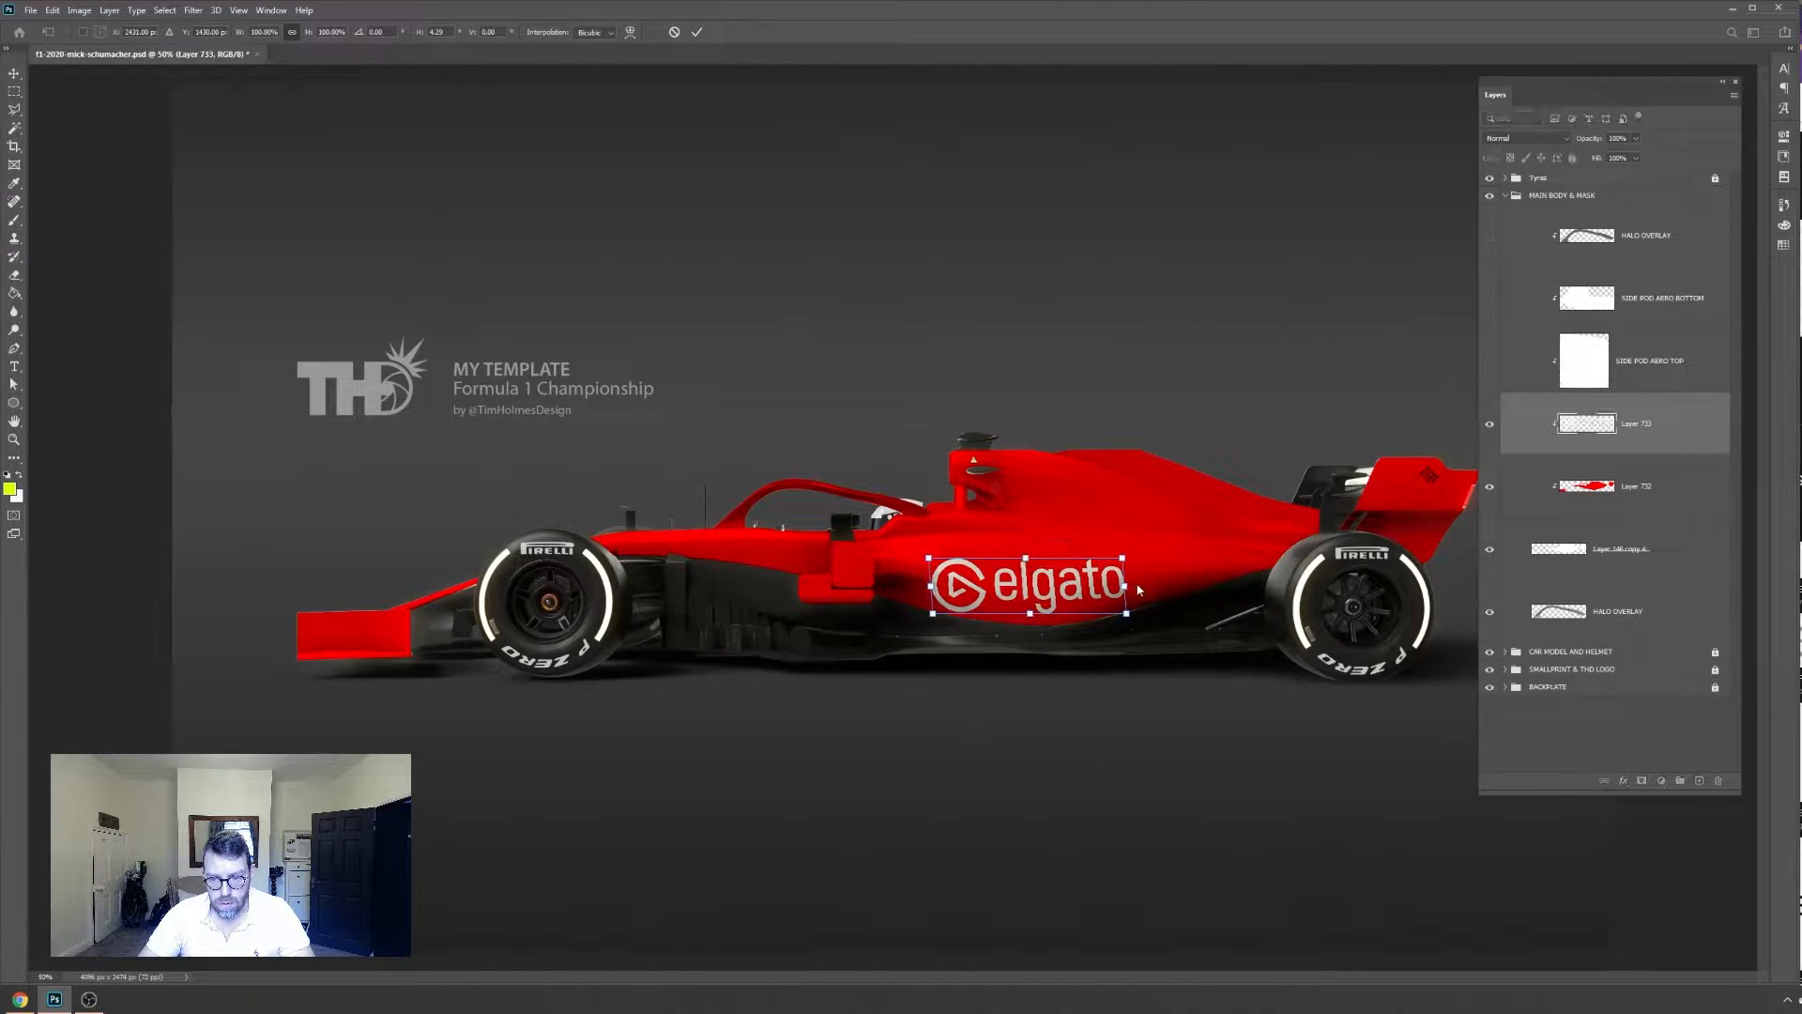
pyautogui.moveTo(1131, 588); pyautogui.dragTo(1051, 634)
pyautogui.press('Return')
# Nudge the elgato logo a short distance toward the rear wheel and fine-tune its horizontal position on the side pod
pyautogui.hotkey('shift', 'Right')
pyautogui.hotkey('shift', 'Right')
pyautogui.press('Left')
pyautogui.press('Left')
pyautogui.press('Left')
pyautogui.press('Left')
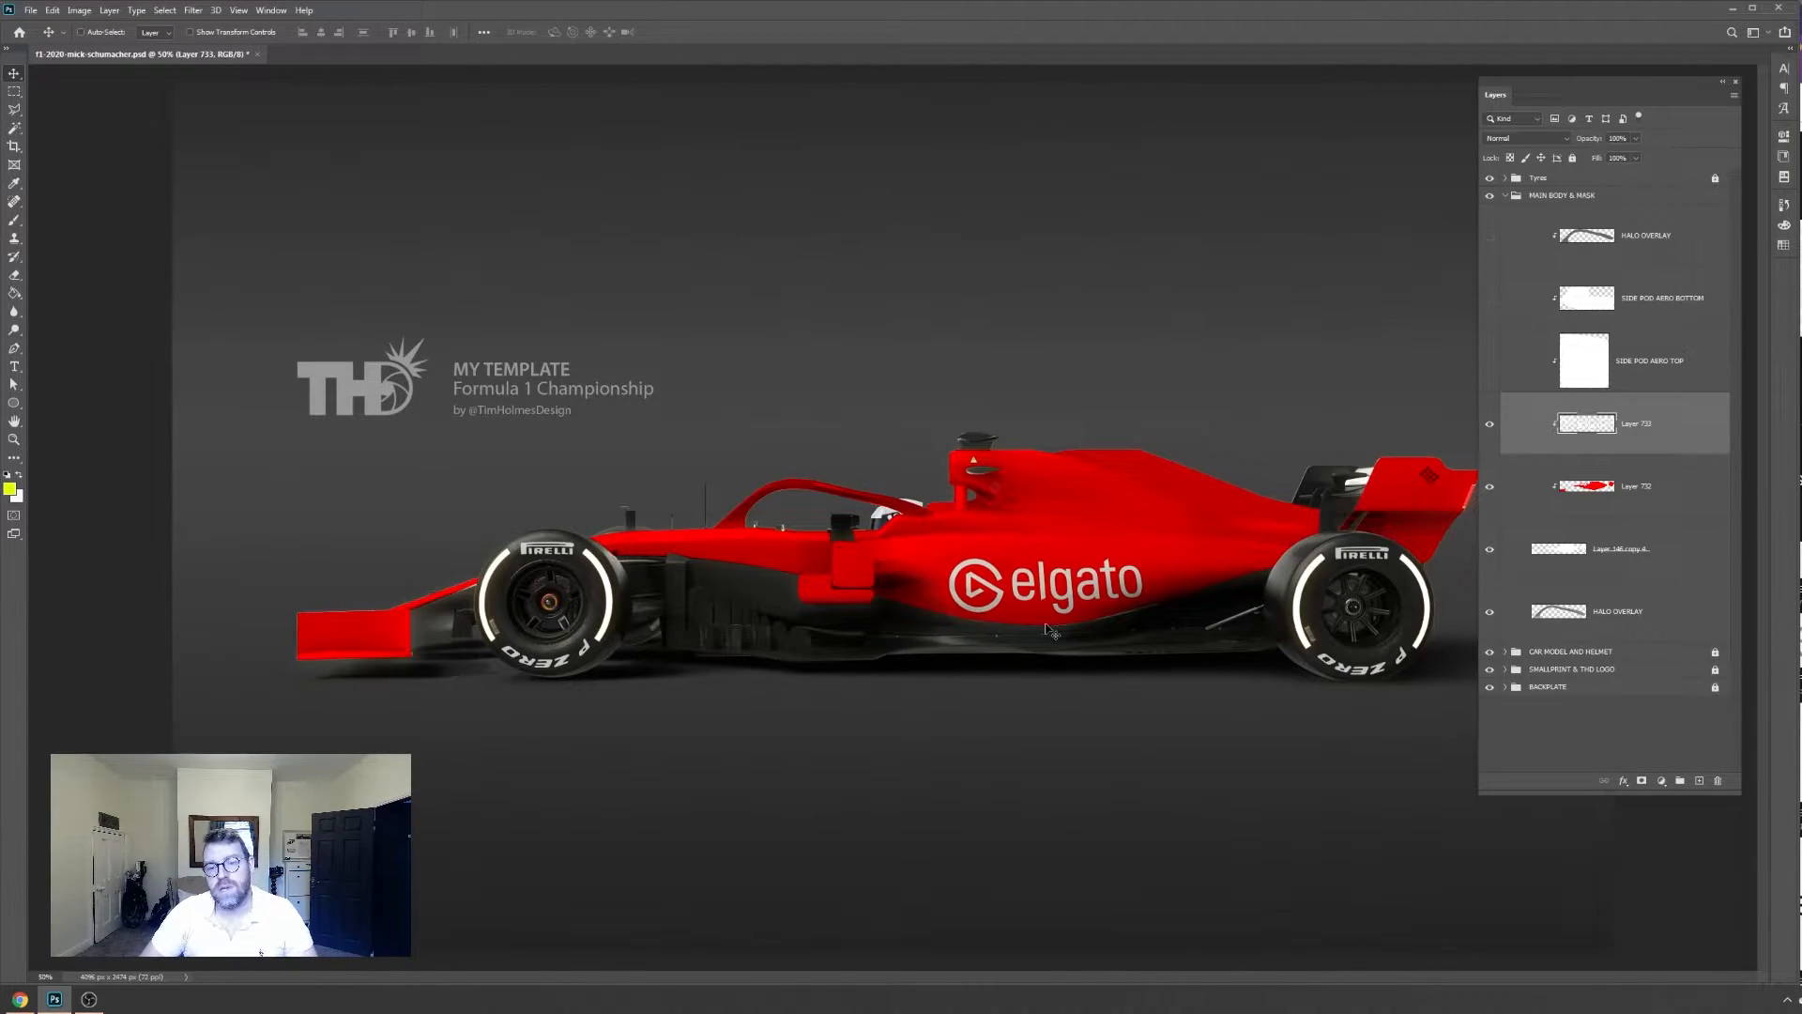
pyautogui.press('Left')
pyautogui.press('Left')
pyautogui.press('Left')
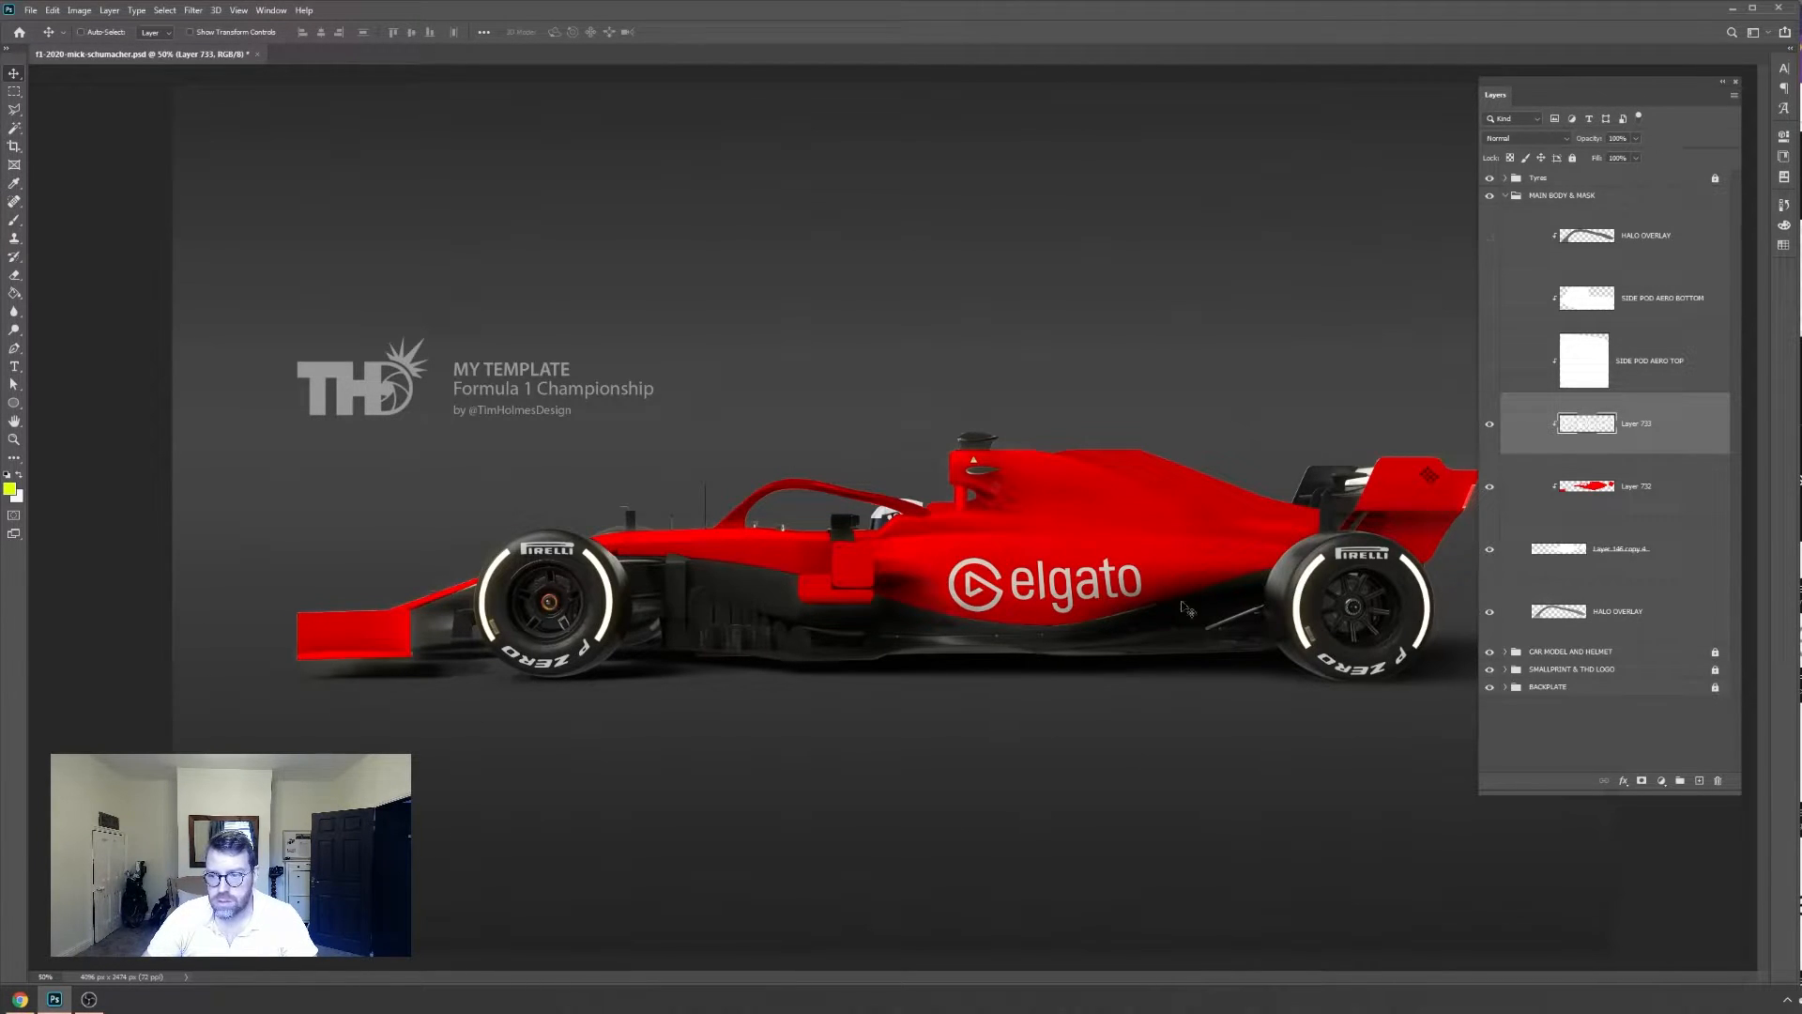
pyautogui.click(1654, 486)
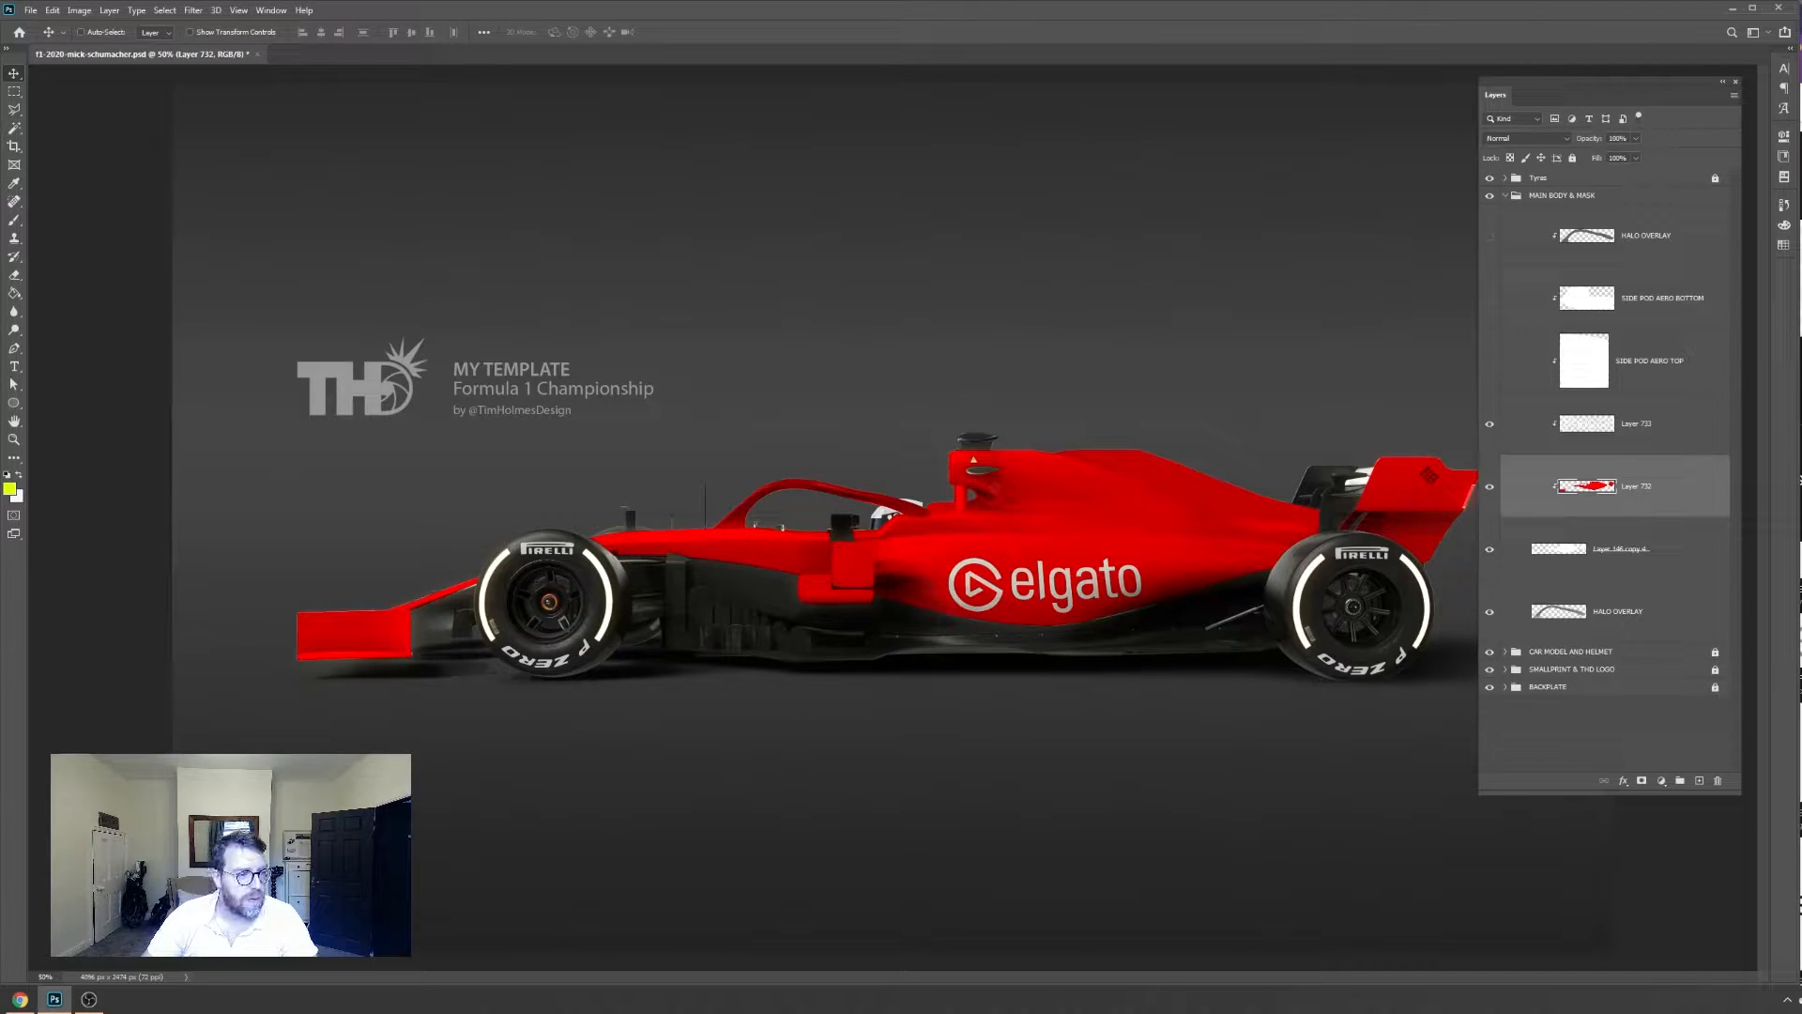
pyautogui.click(15, 492)
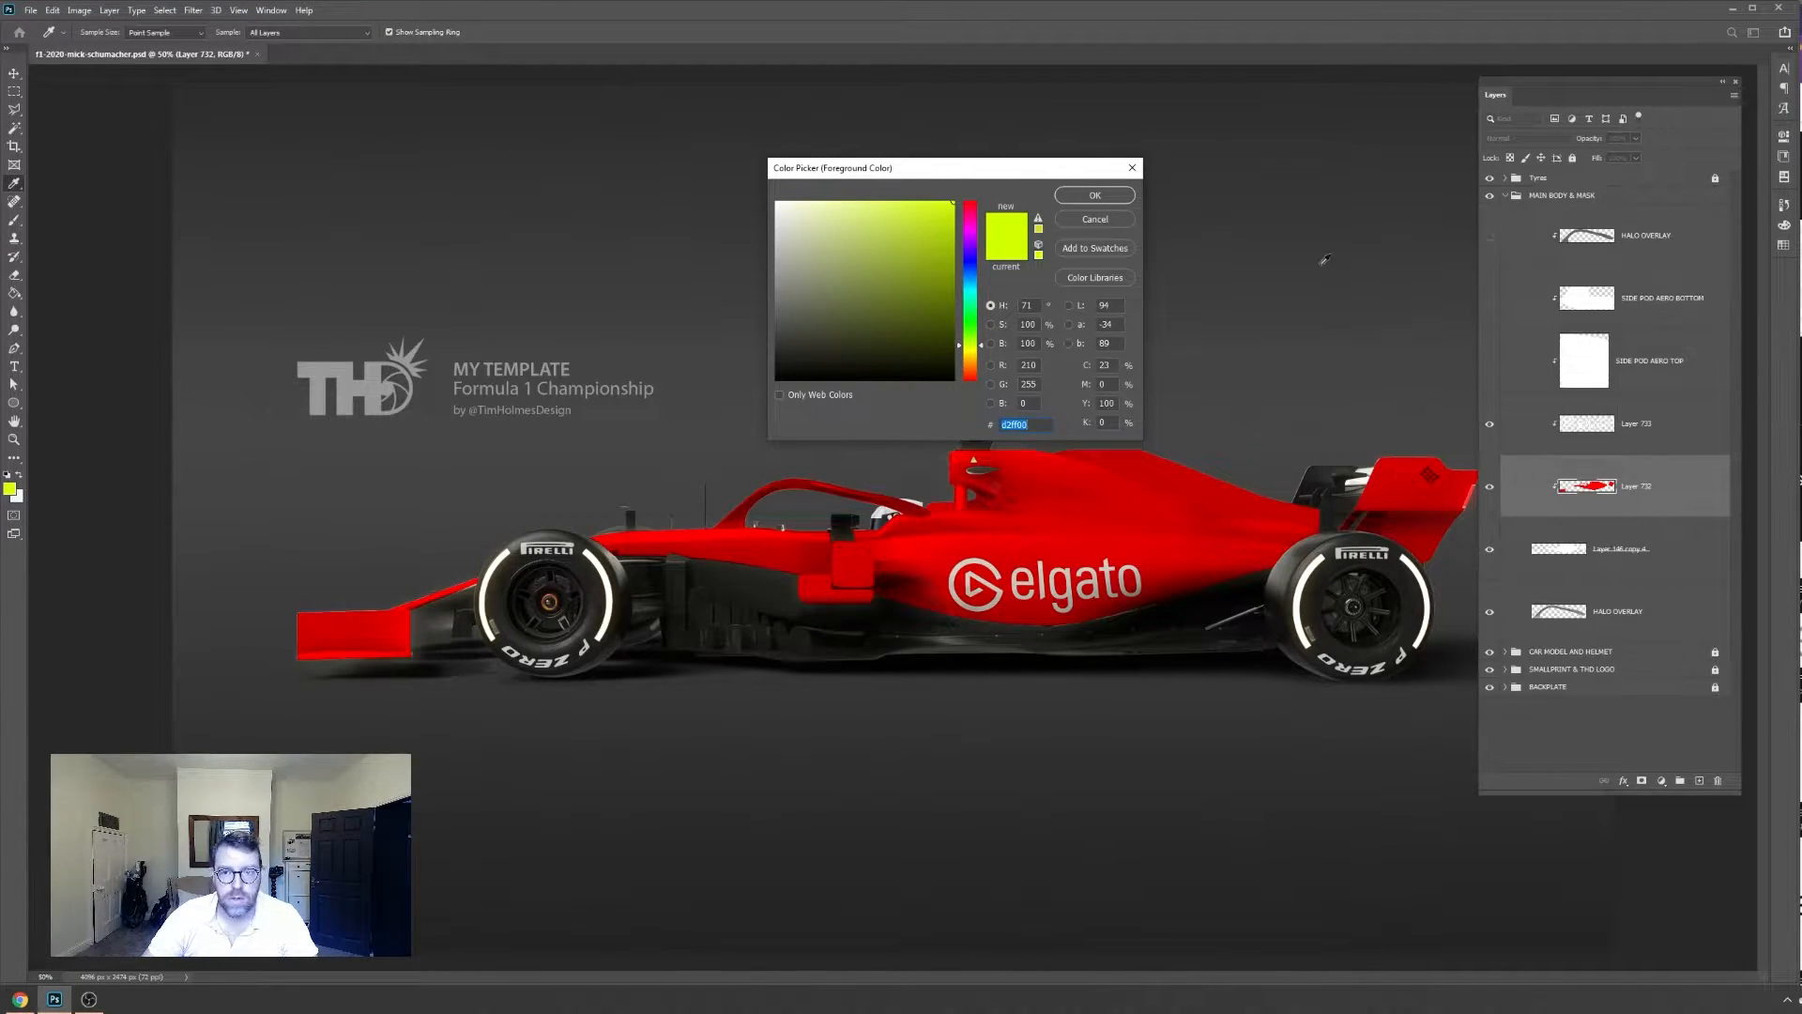
pyautogui.click(1092, 220)
pyautogui.press('v')
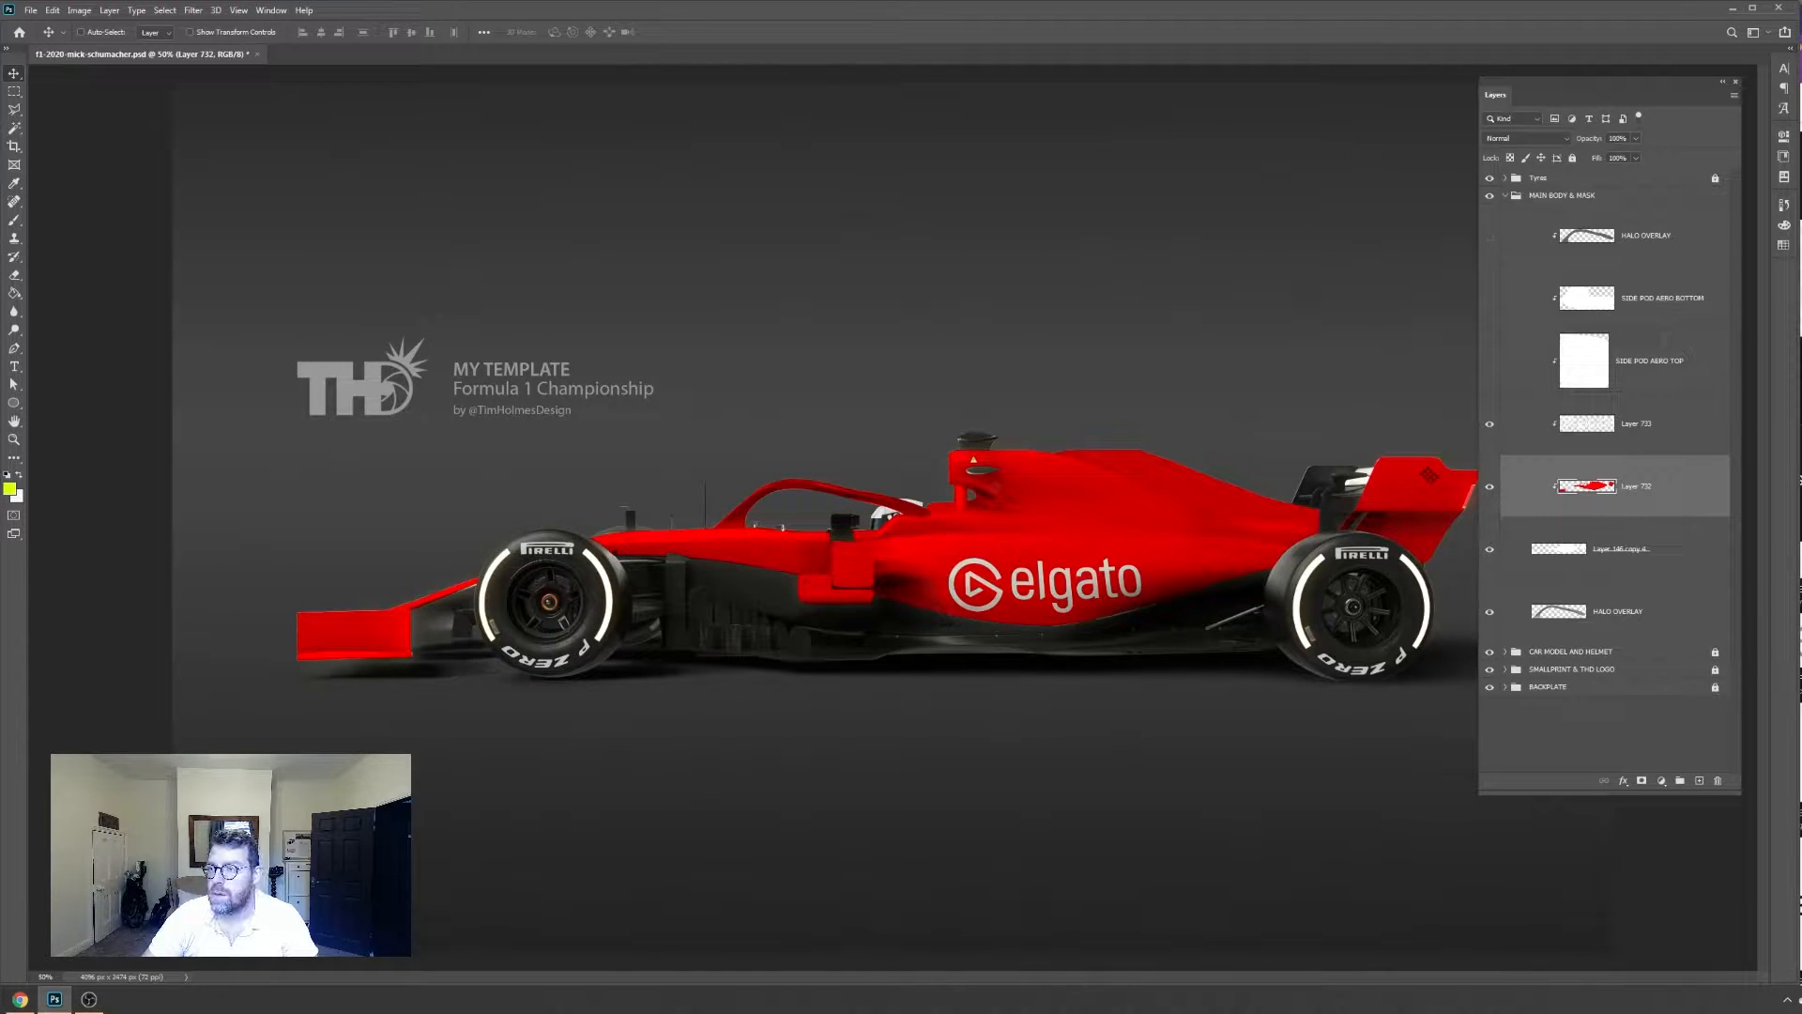
# Switch to Chrome, search Google Images for "elgato" and copy the HD60 S box image from elgato.com
pyautogui.hotkey('alt', 'Tab')
pyautogui.rightClick(1328, 180)
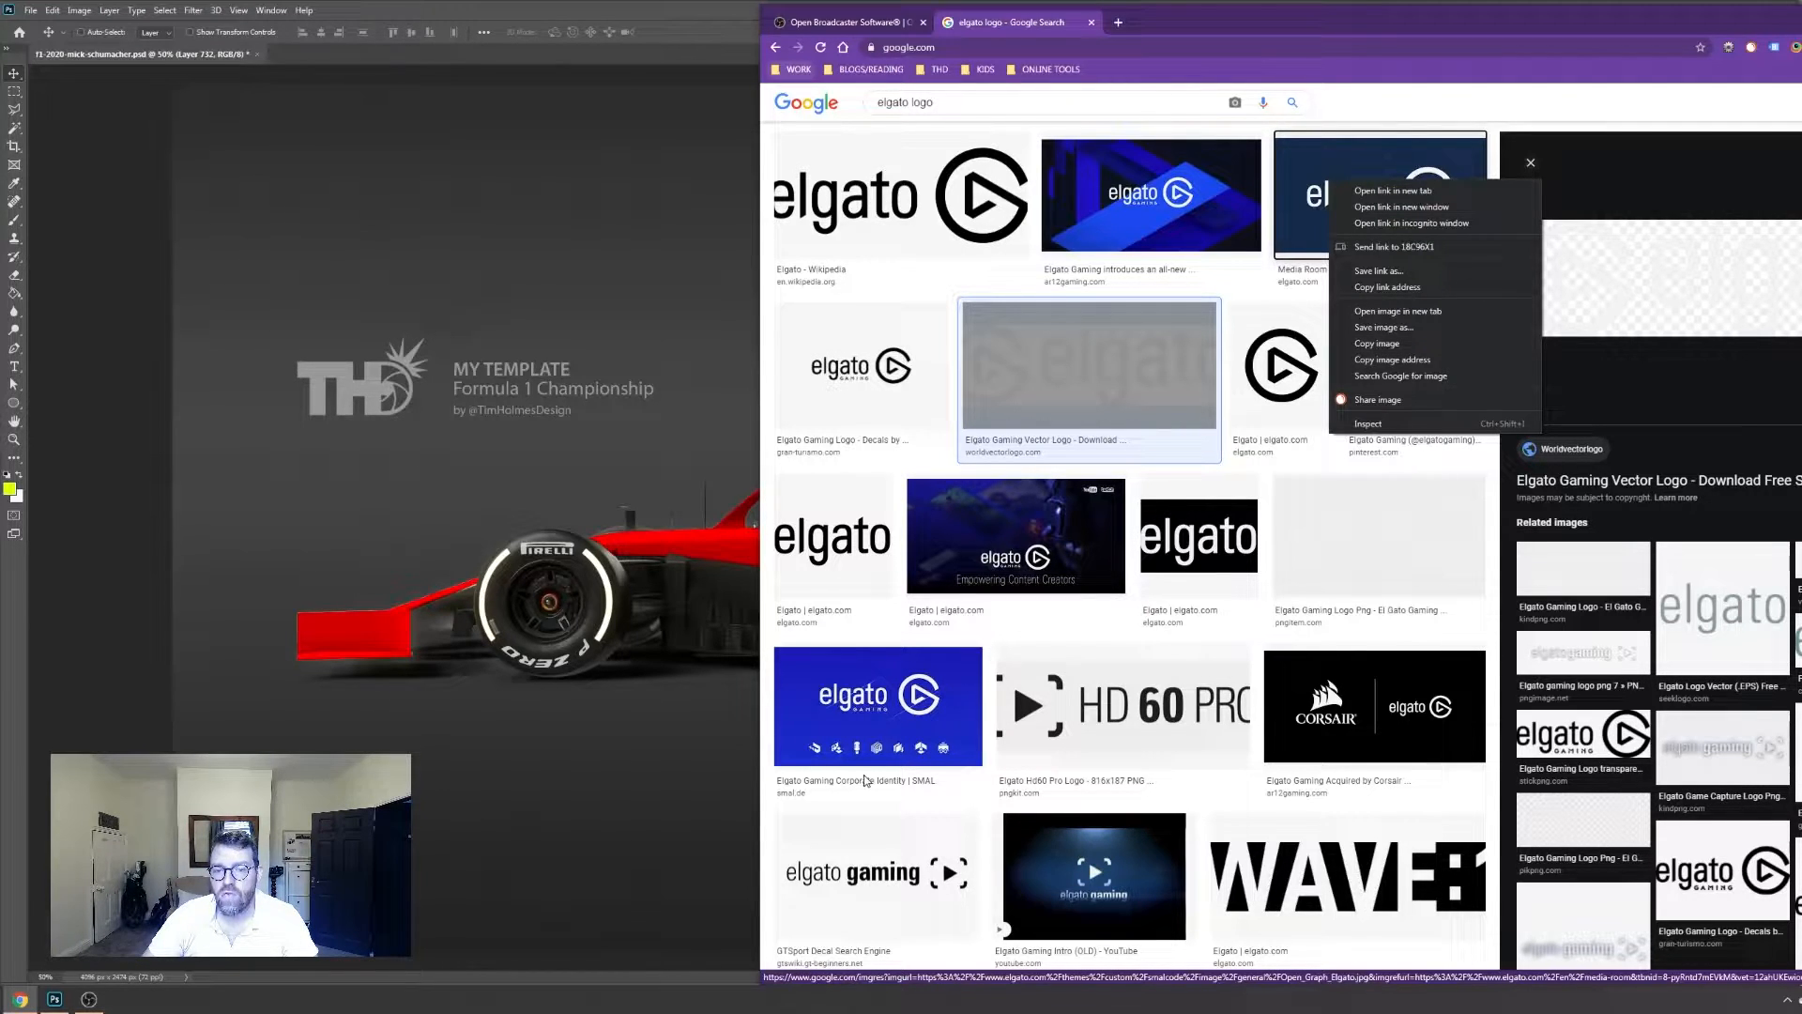
pyautogui.click(947, 111)
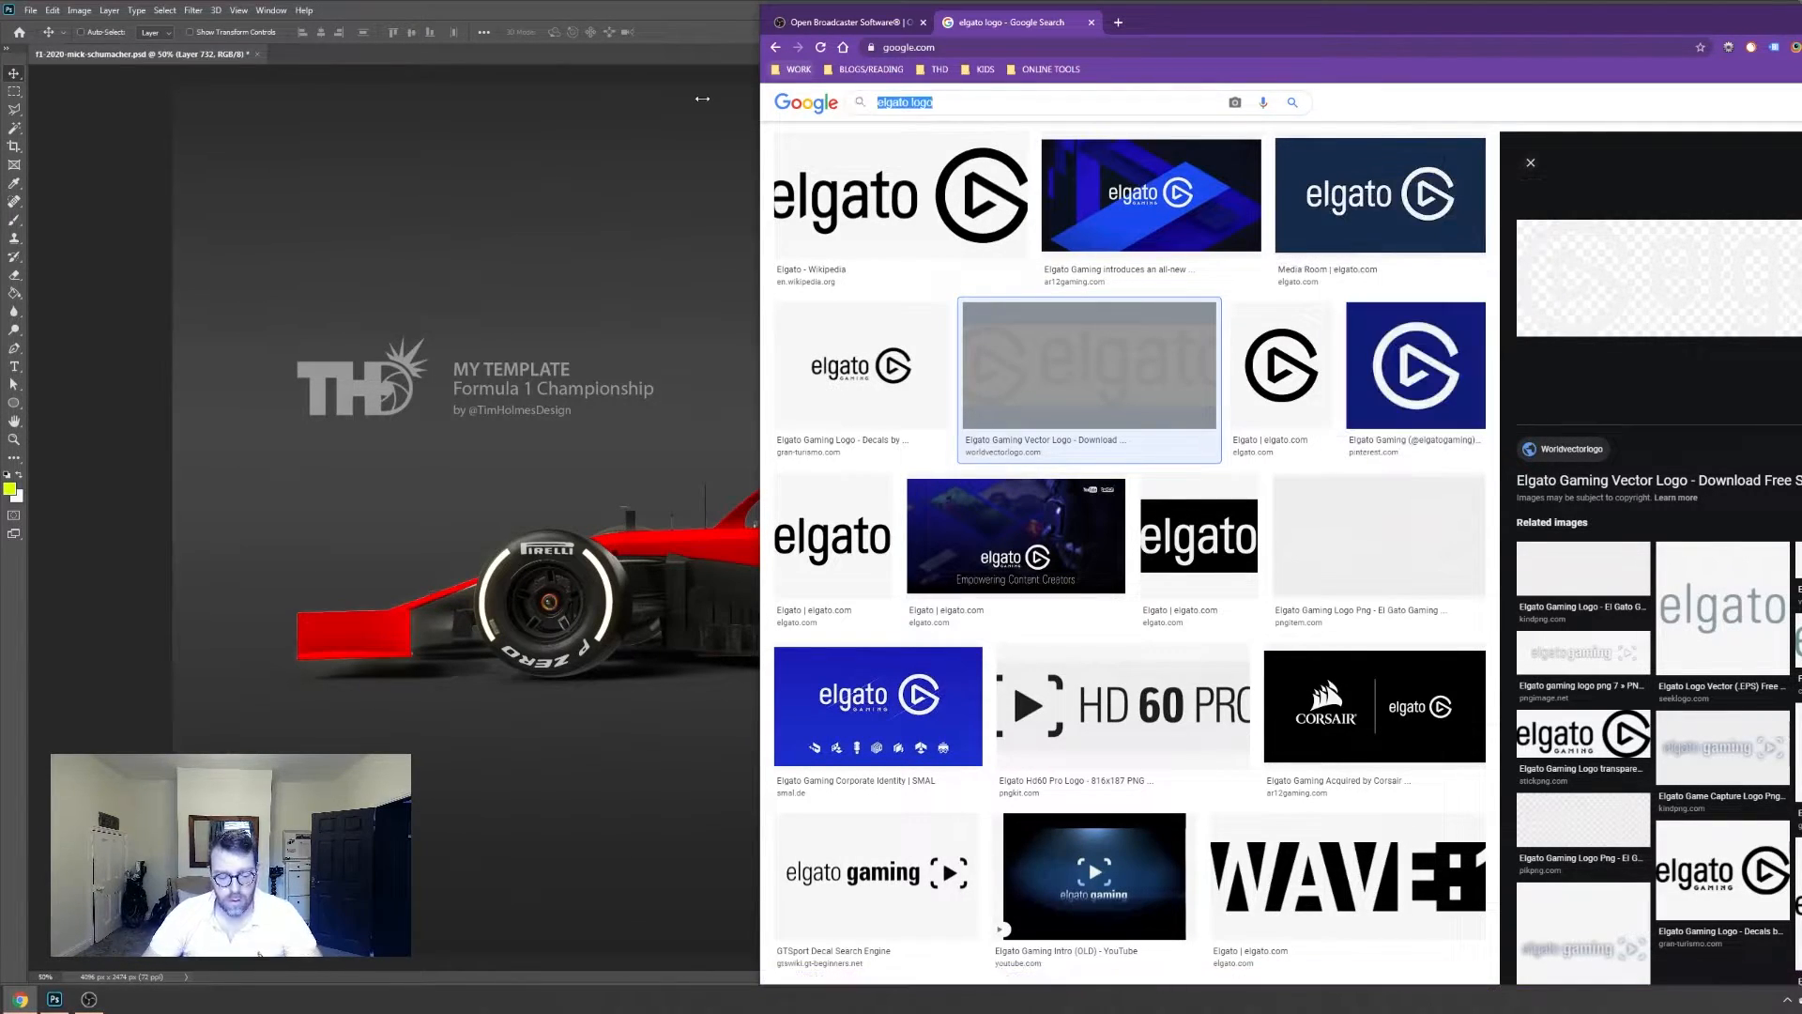
pyautogui.write('elgato')
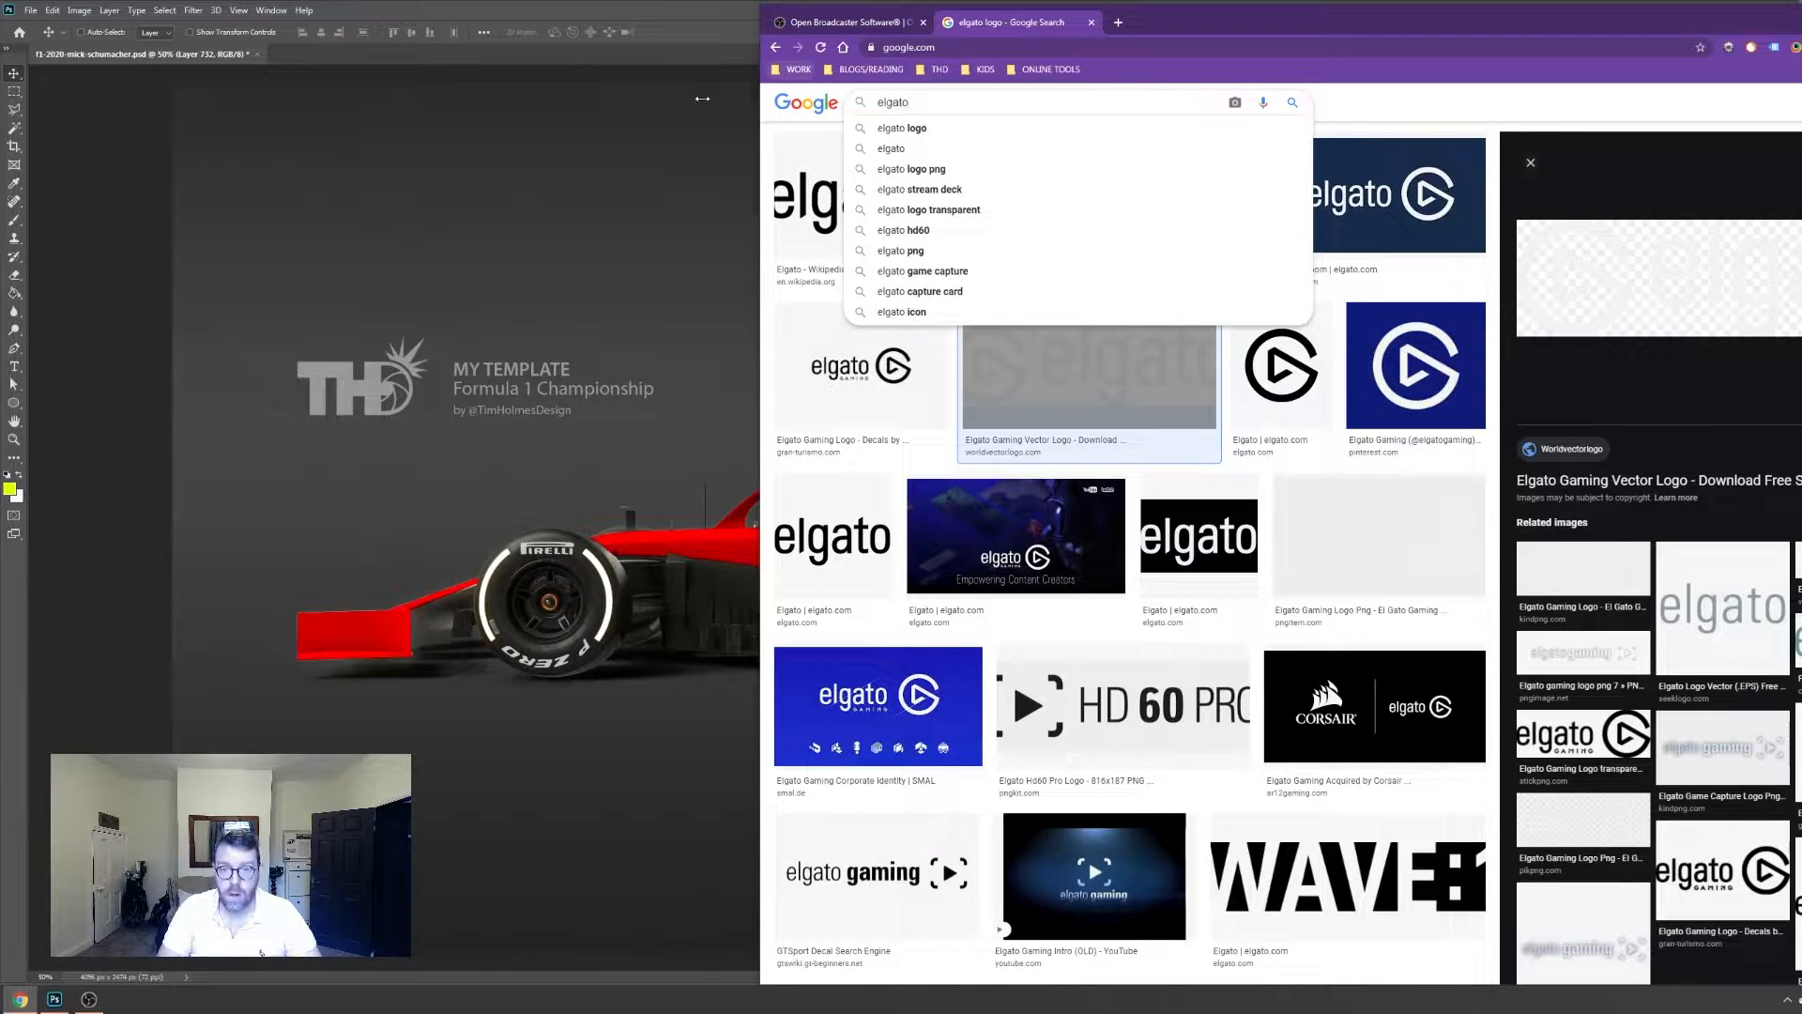
pyautogui.press('Return')
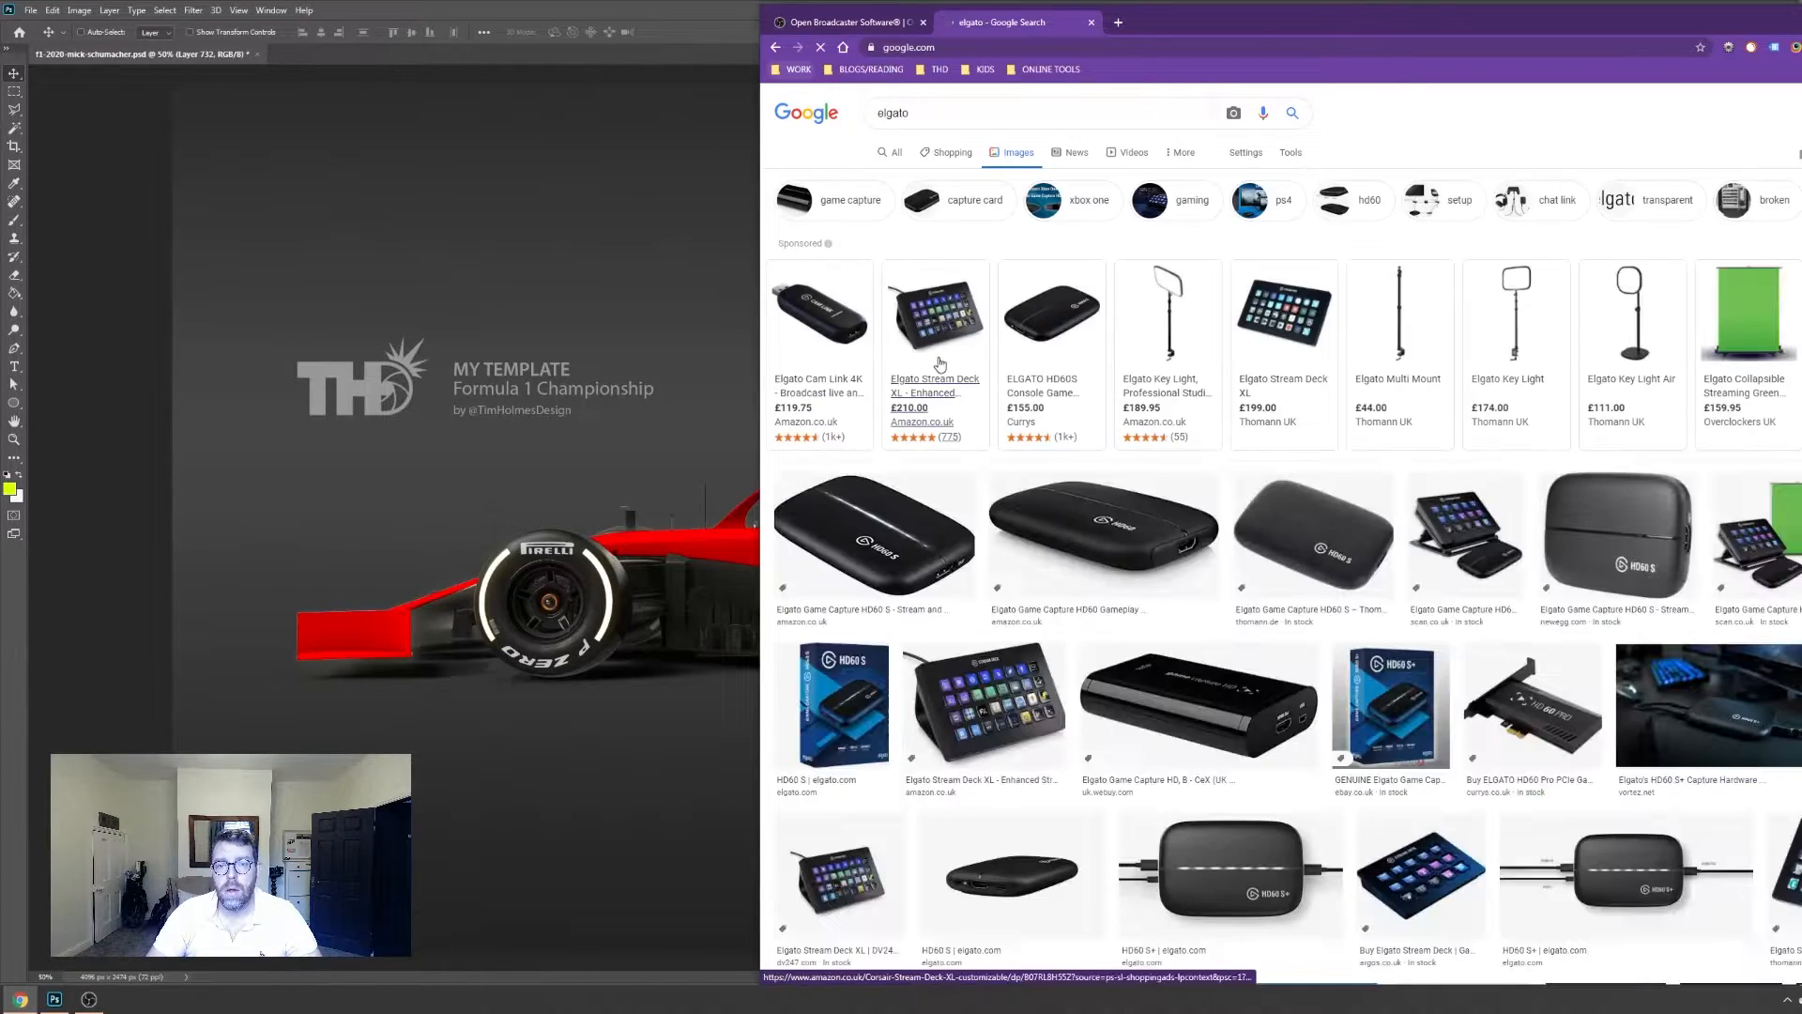
pyautogui.click(840, 706)
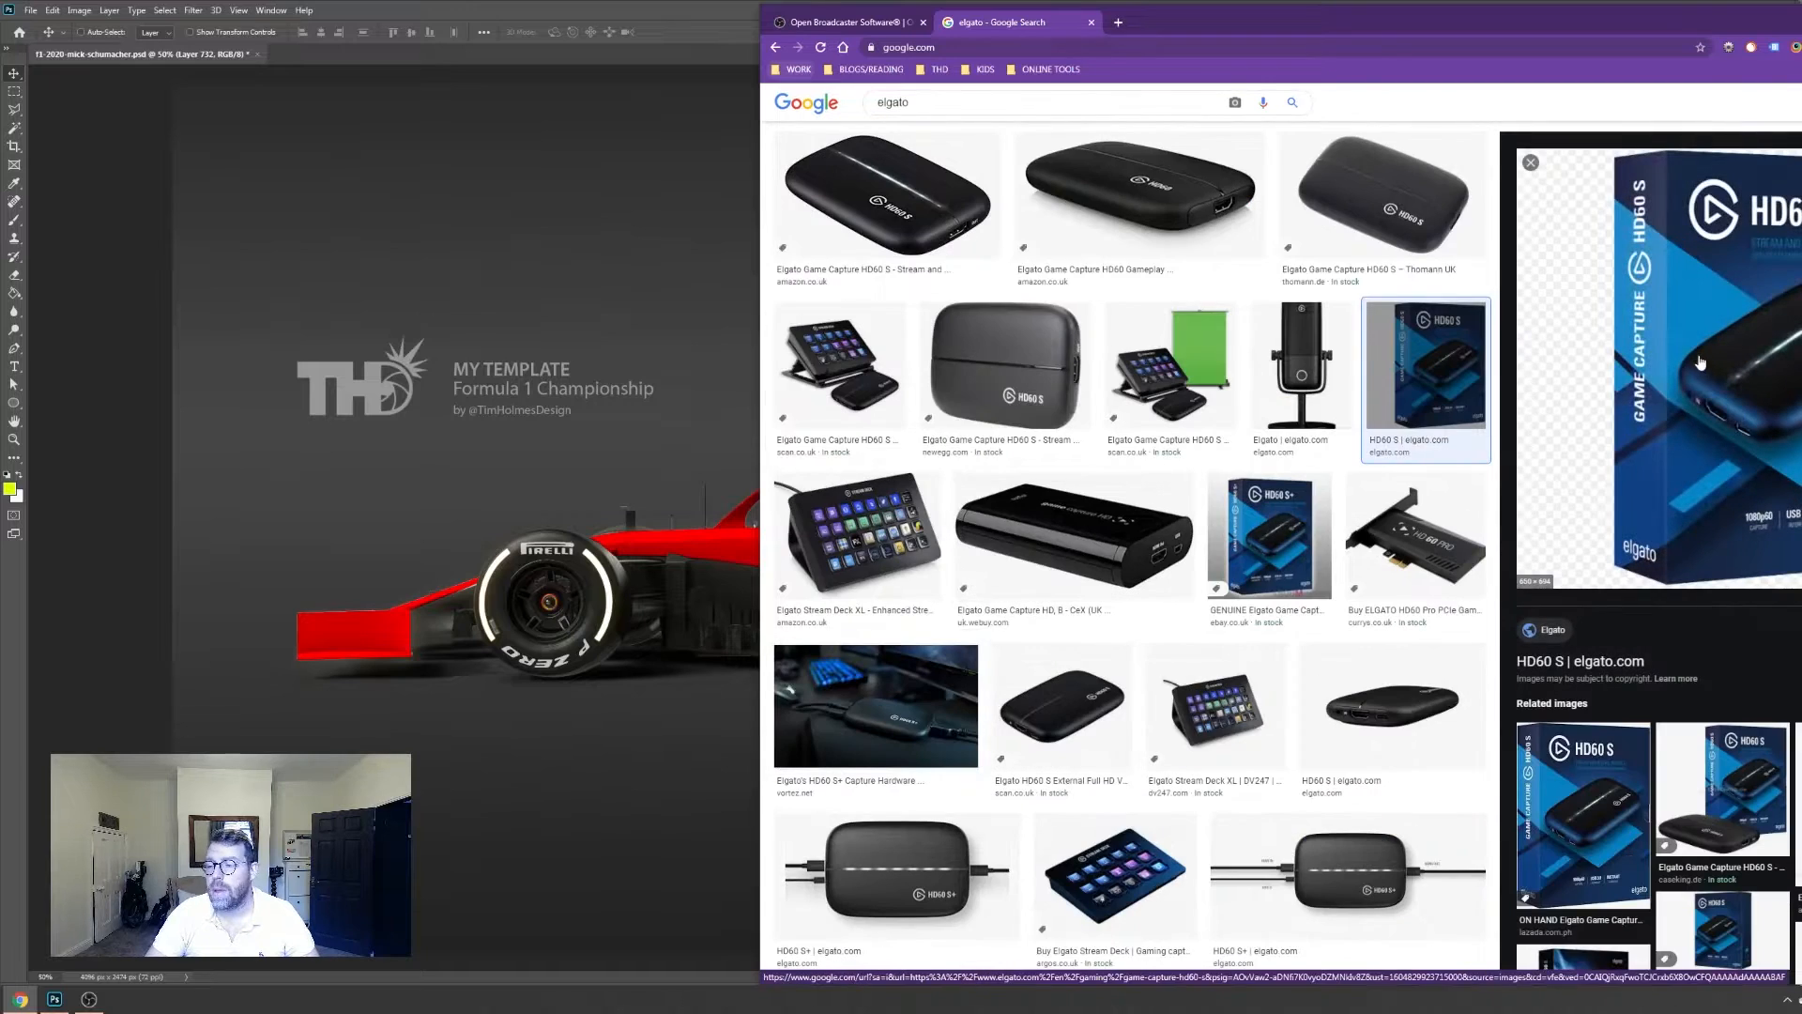
pyautogui.rightClick(1710, 375)
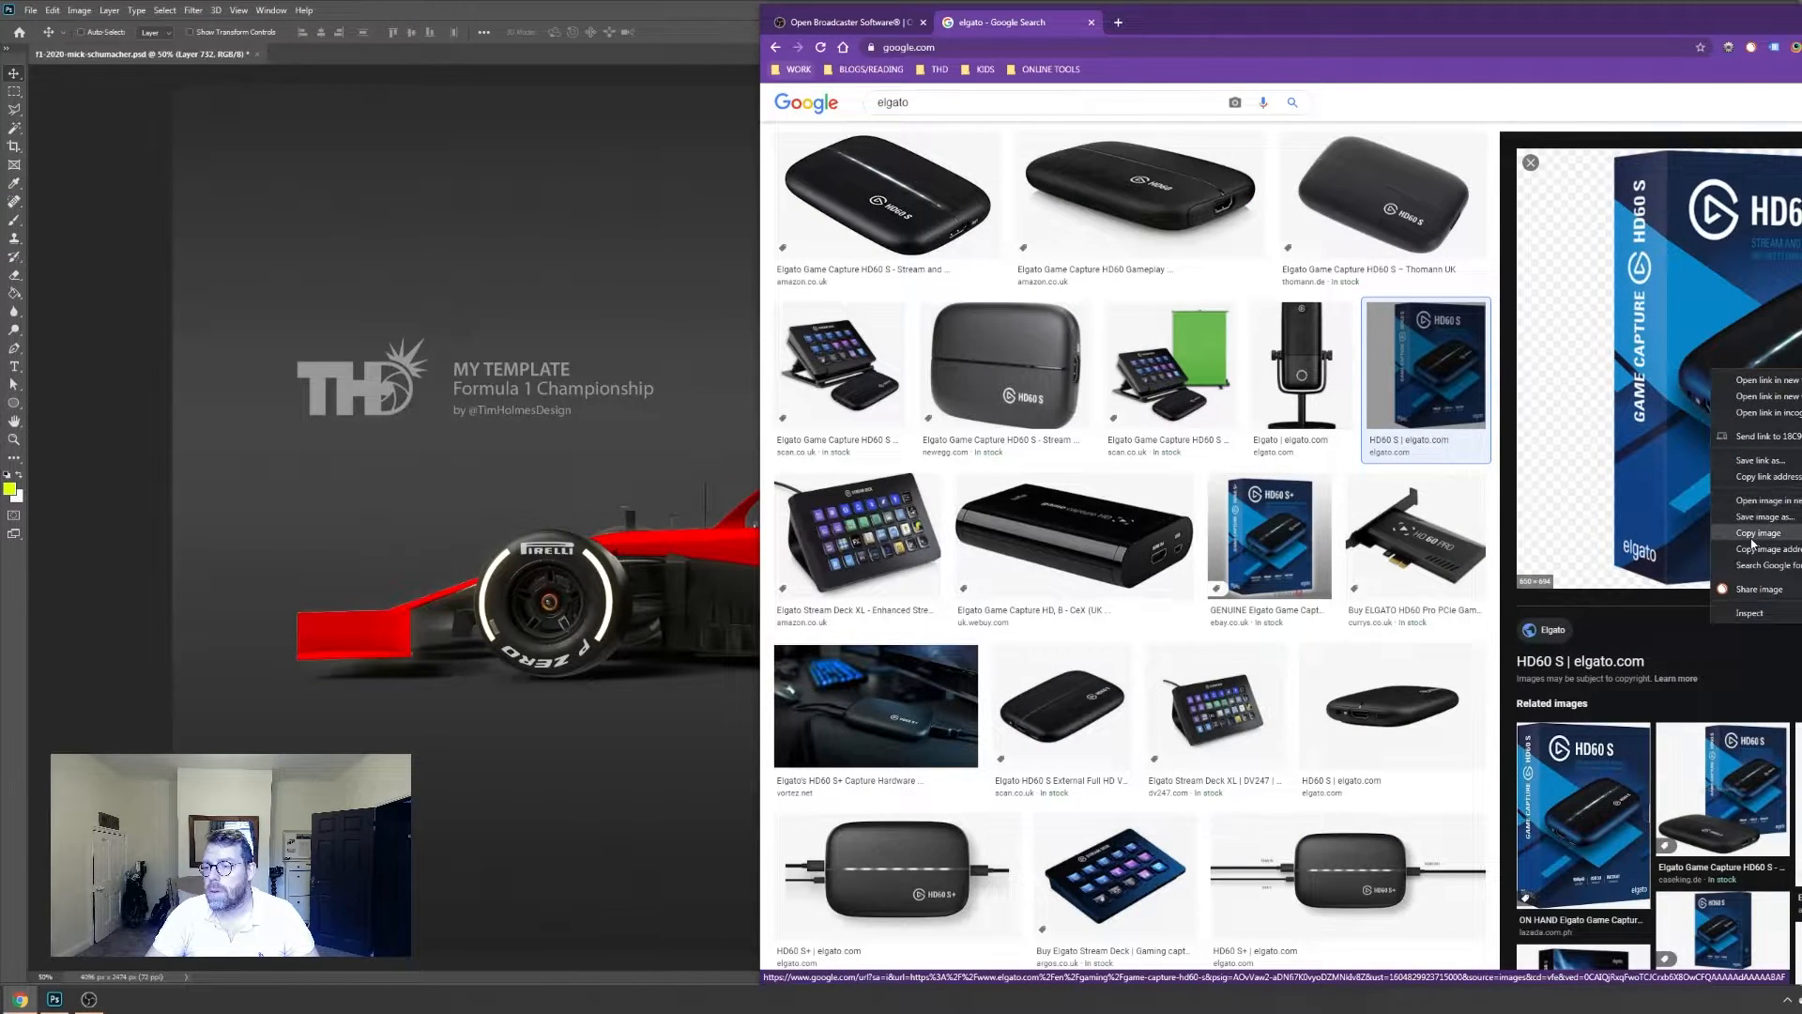
pyautogui.click(1756, 441)
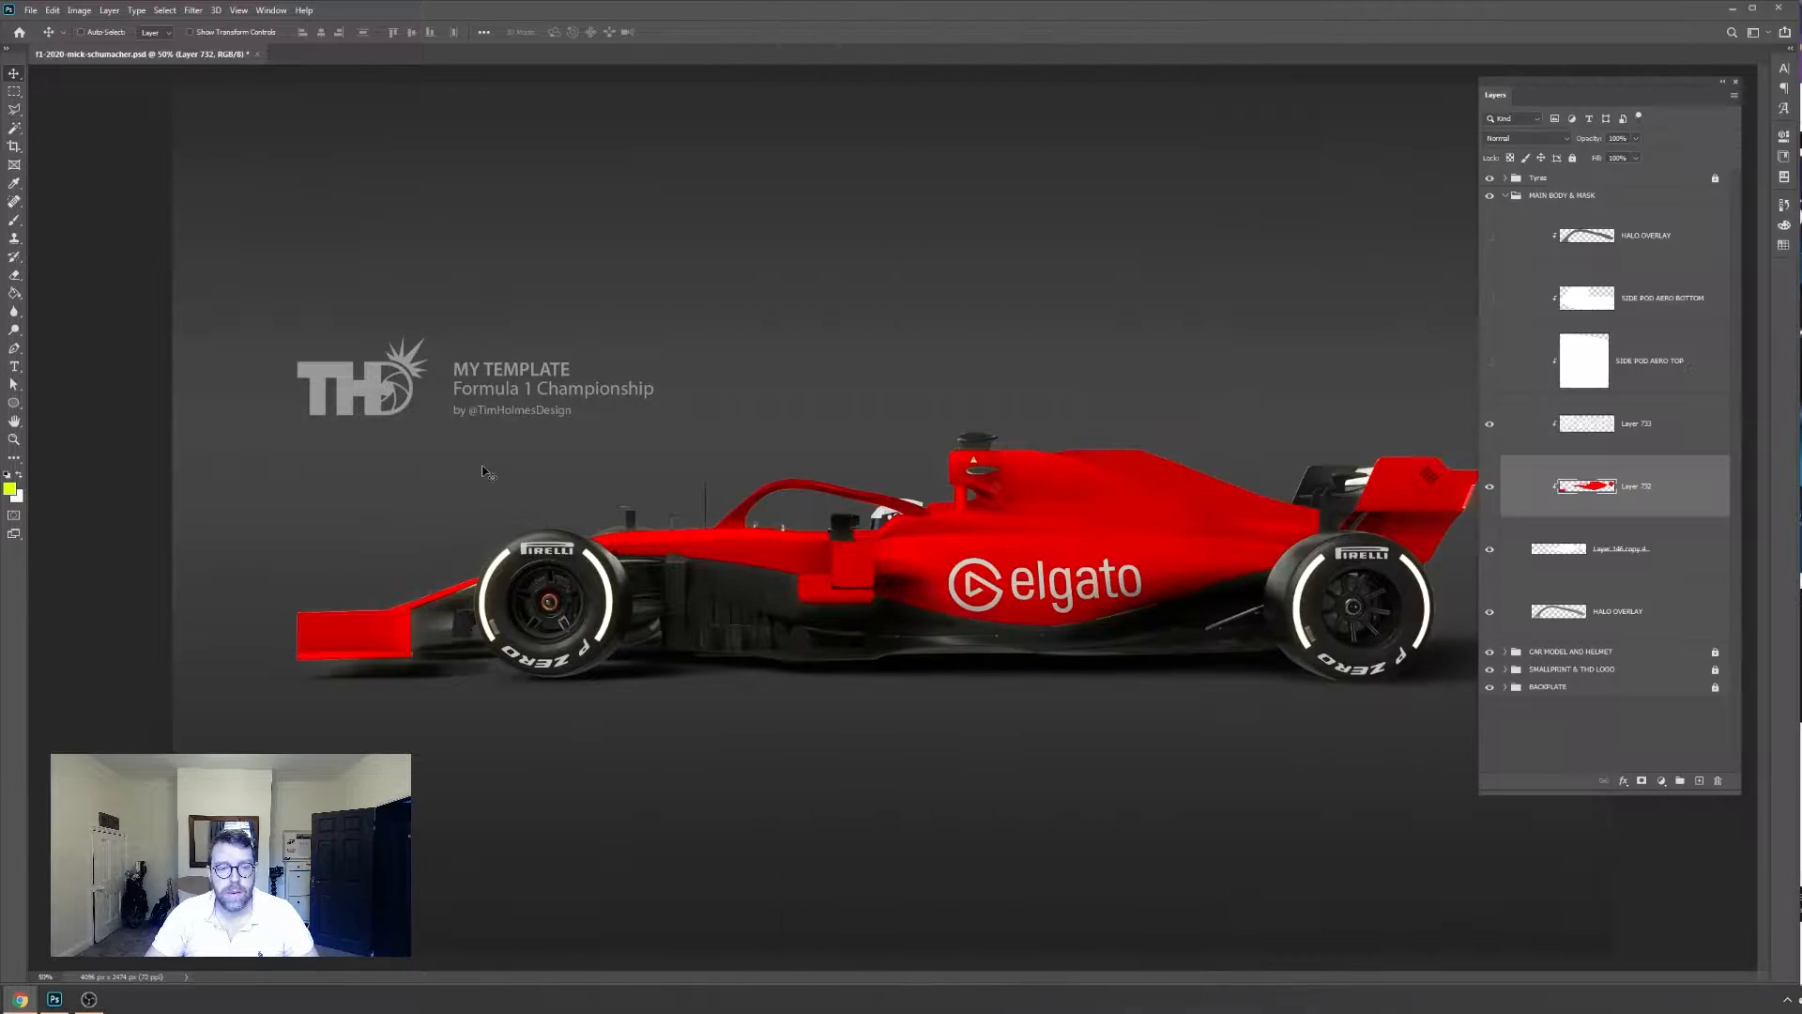
# Return to Photoshop, paste the HD60 S box image, bring it to the very front and place it above the car
pyautogui.hotkey('ctrl', 'v')
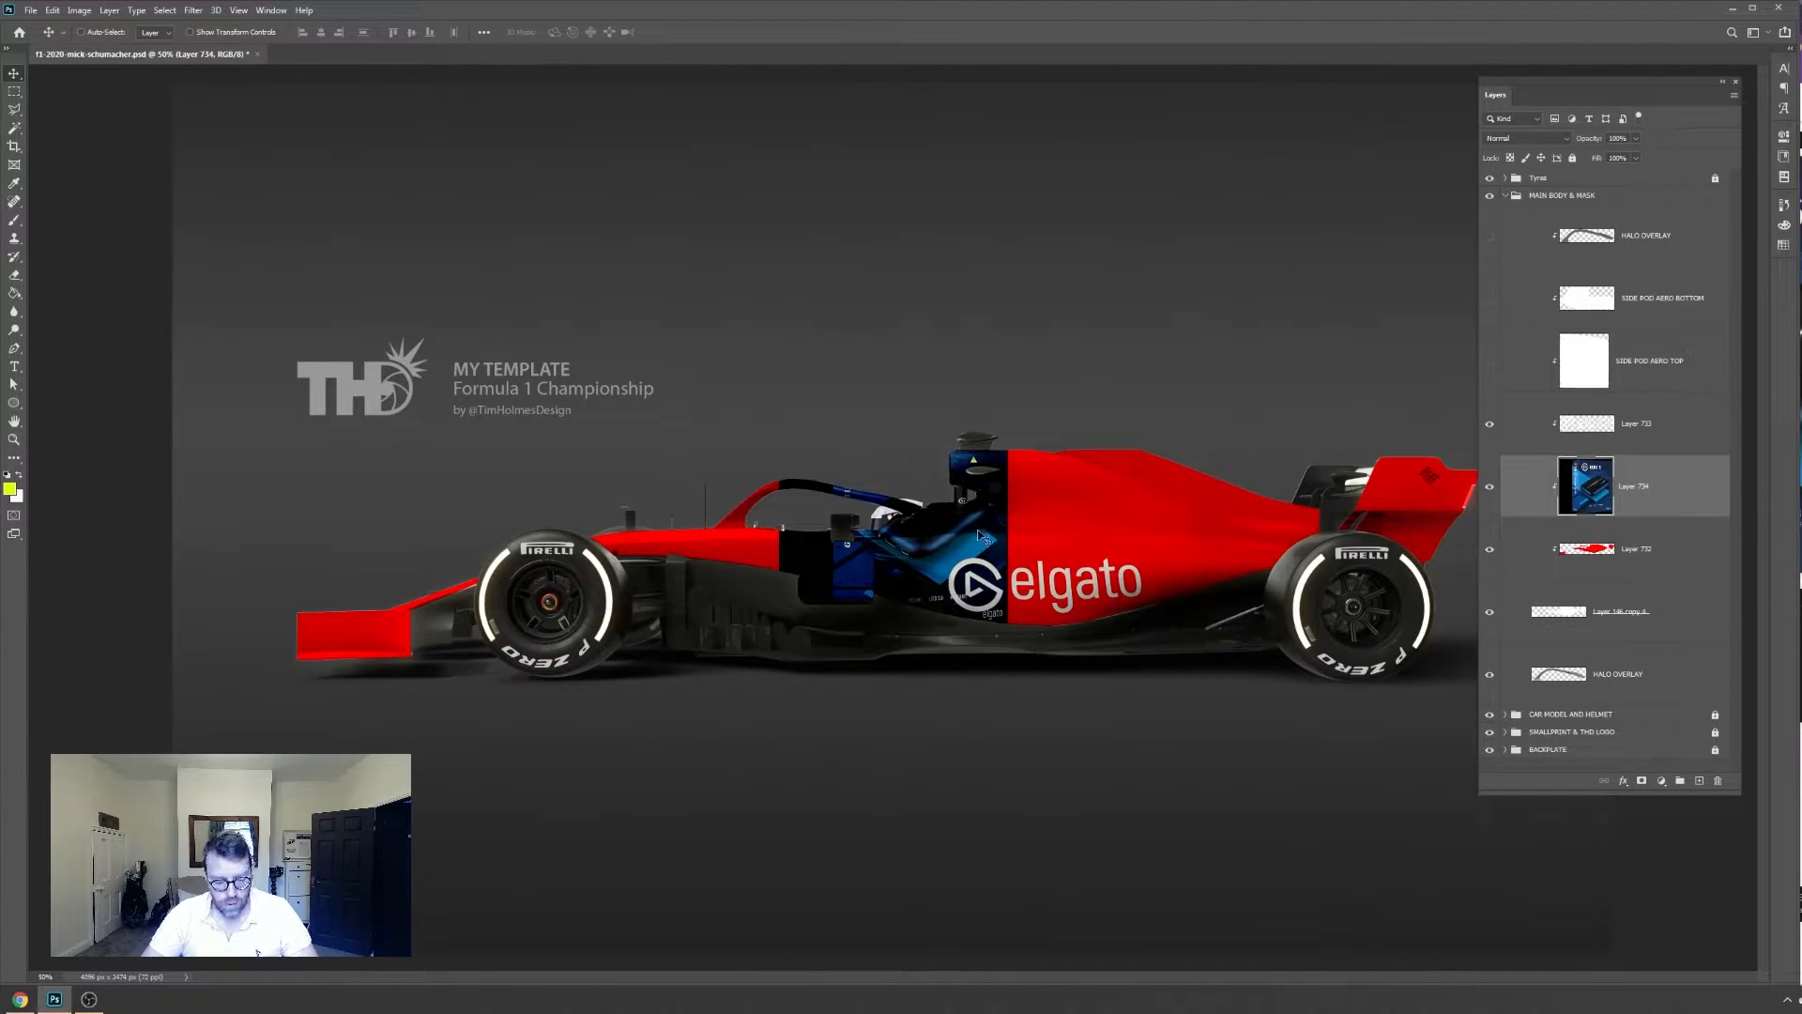
pyautogui.hotkey('ctrl', 'shift', ']')
pyautogui.moveTo(928, 516); pyautogui.dragTo(706, 275)
# Replace the red fill of Layer 732 with dark blue sampled from the HD60 S box, then deselect
pyautogui.press('i')
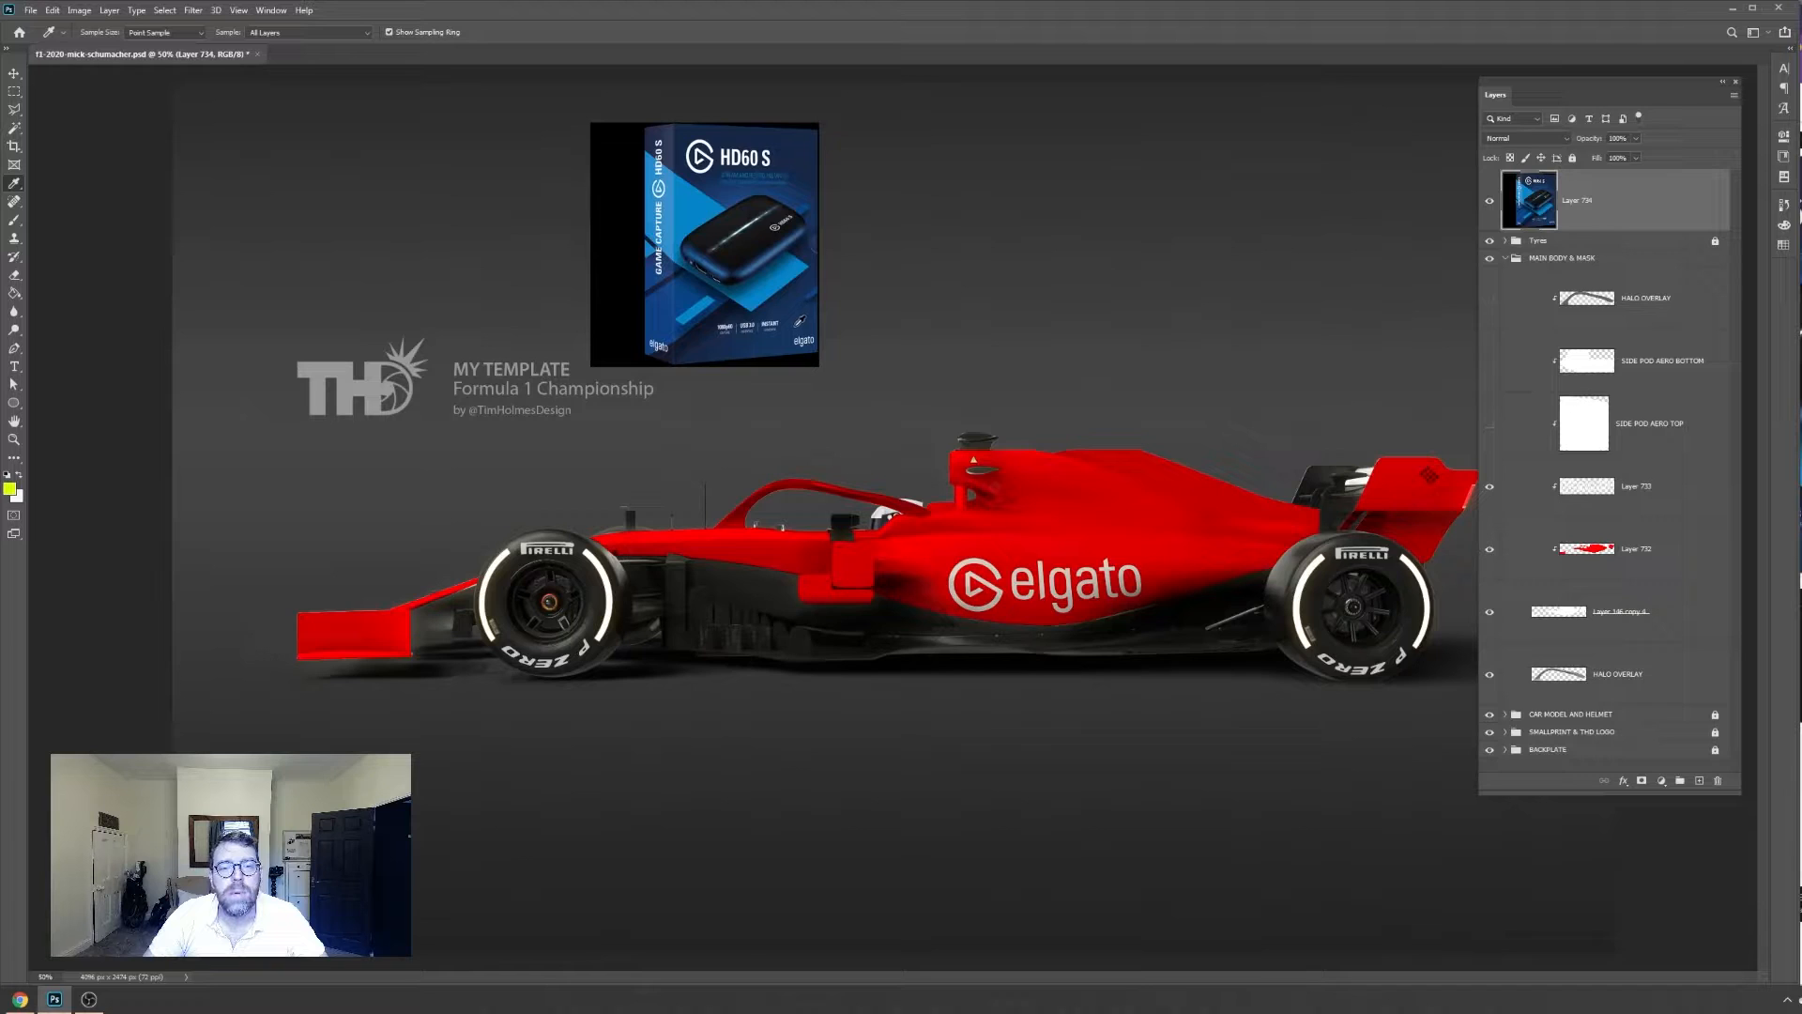
pyautogui.click(1655, 570)
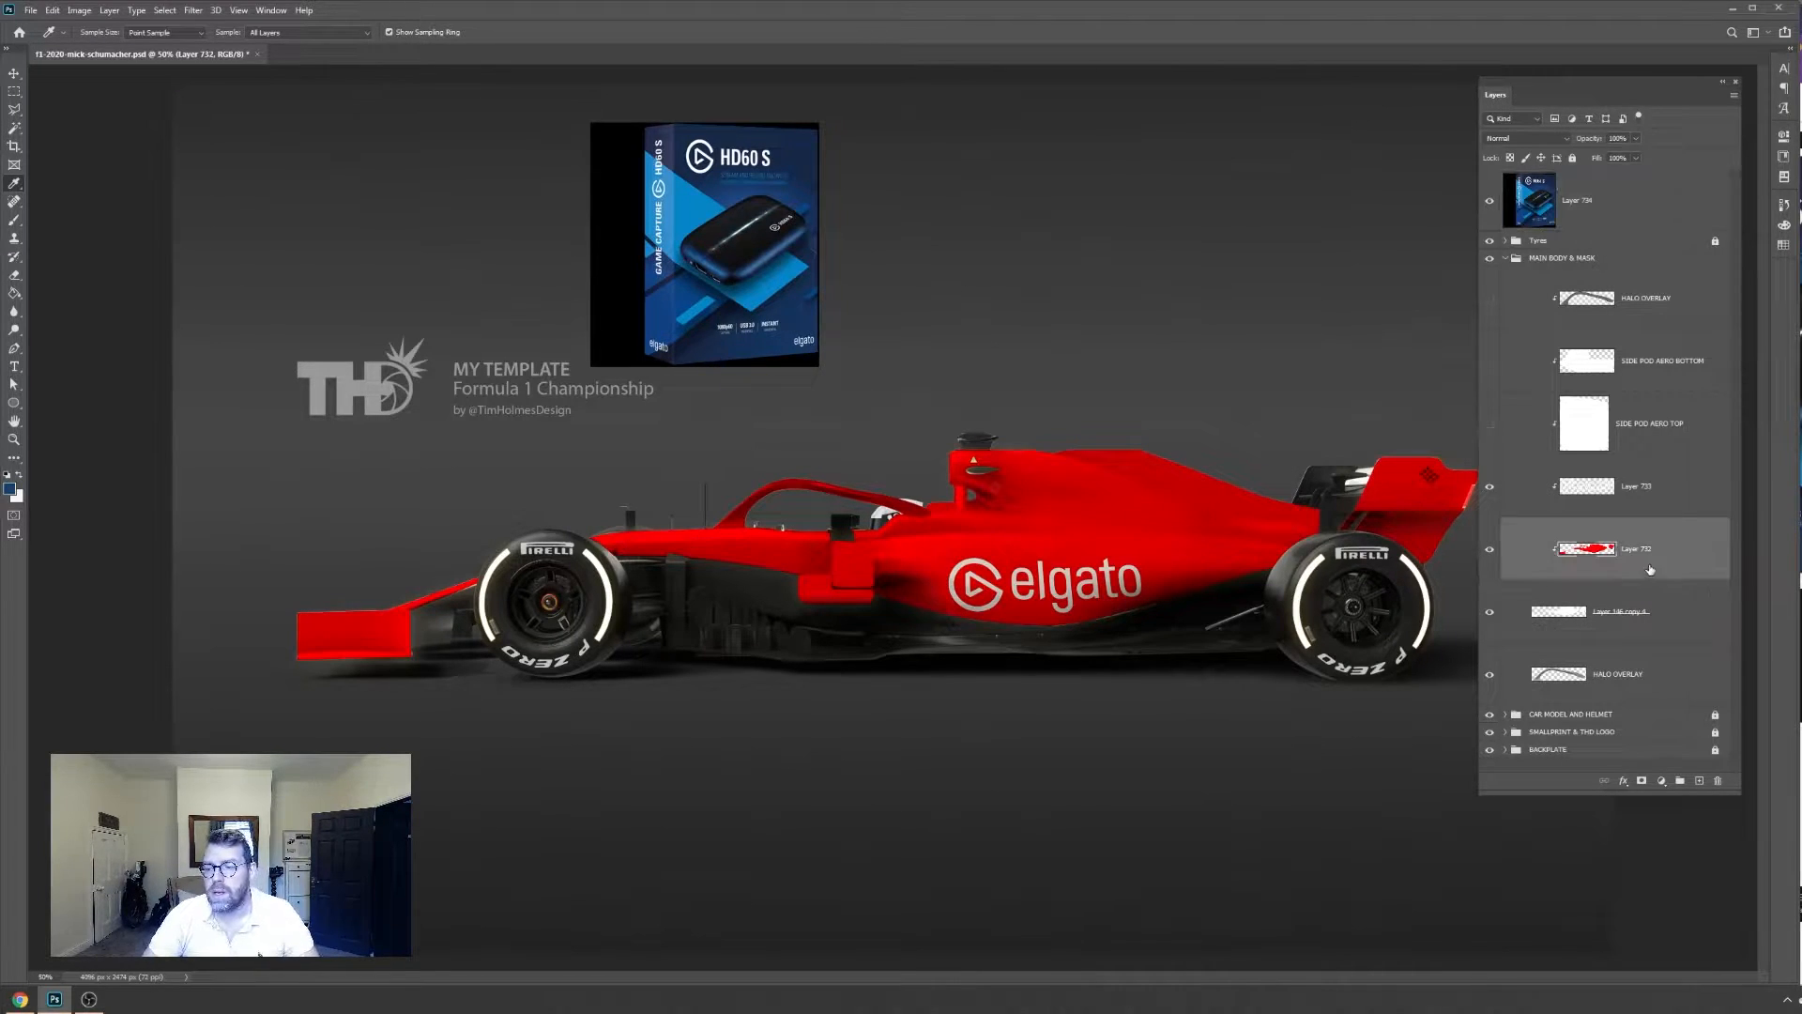
pyautogui.press('g')
pyautogui.keyDown('ctrl'); pyautogui.click(1580, 553); pyautogui.keyUp('ctrl')
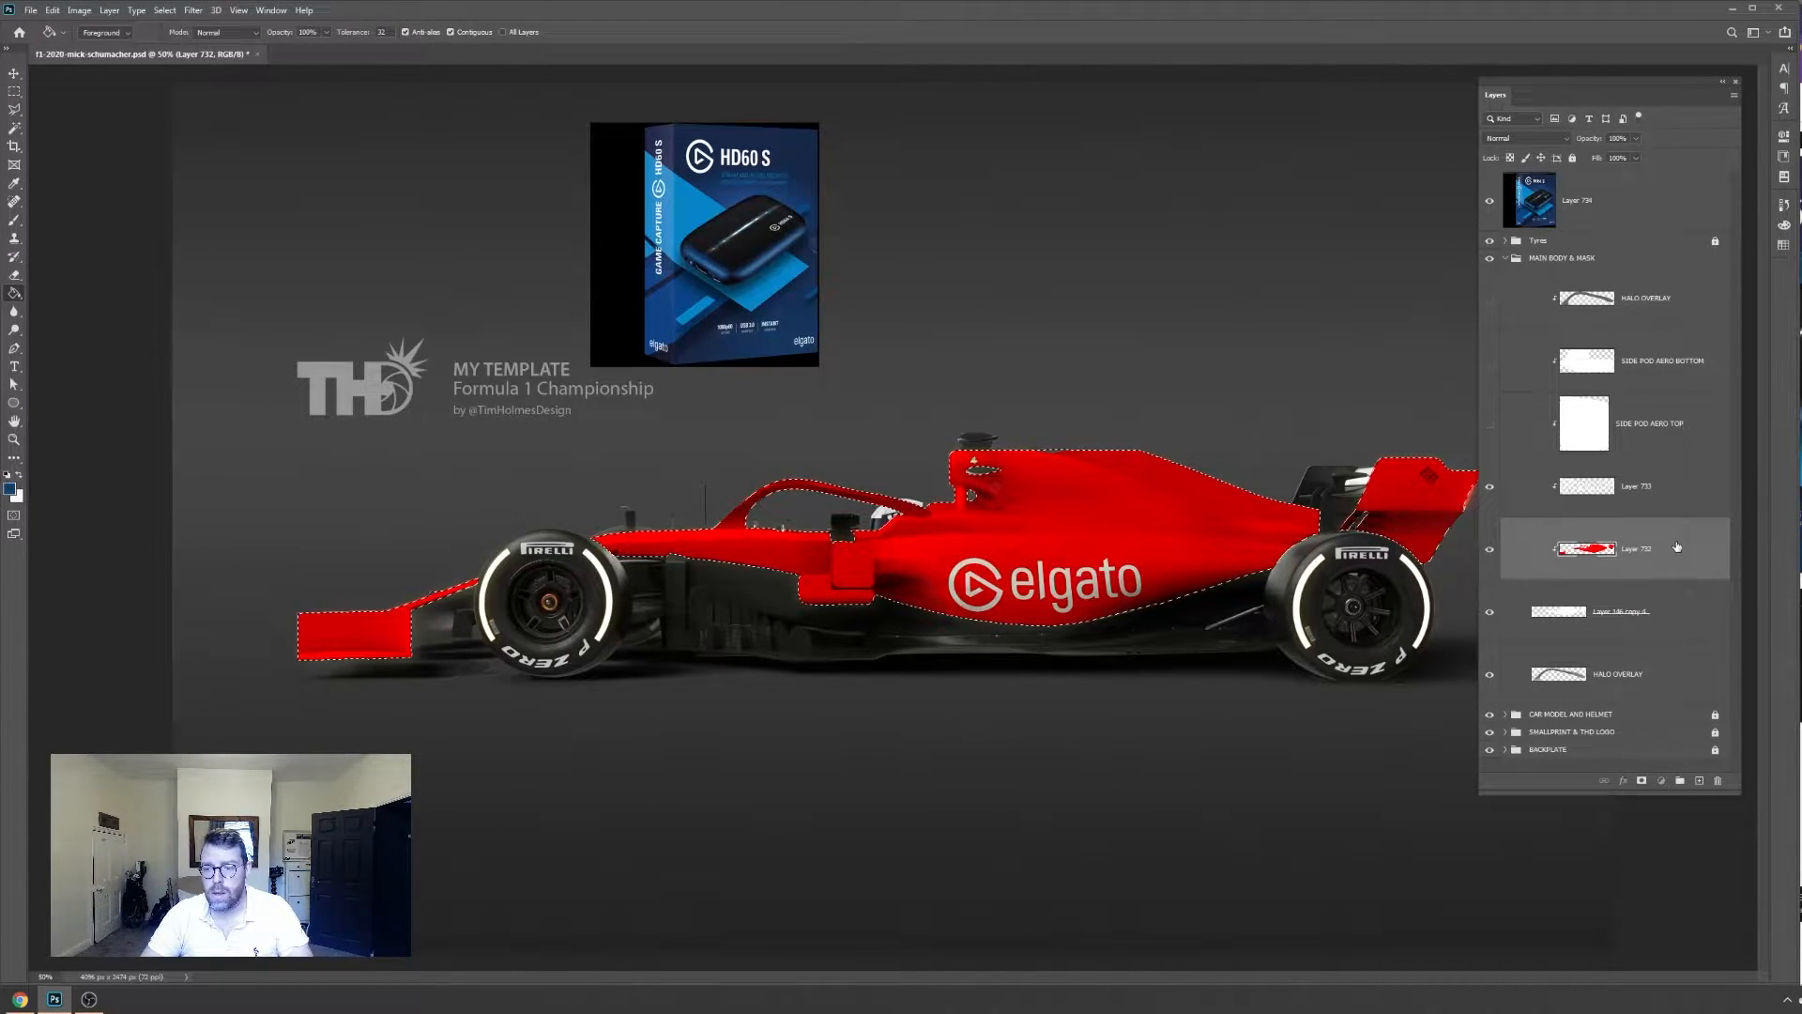
pyautogui.press('Delete')
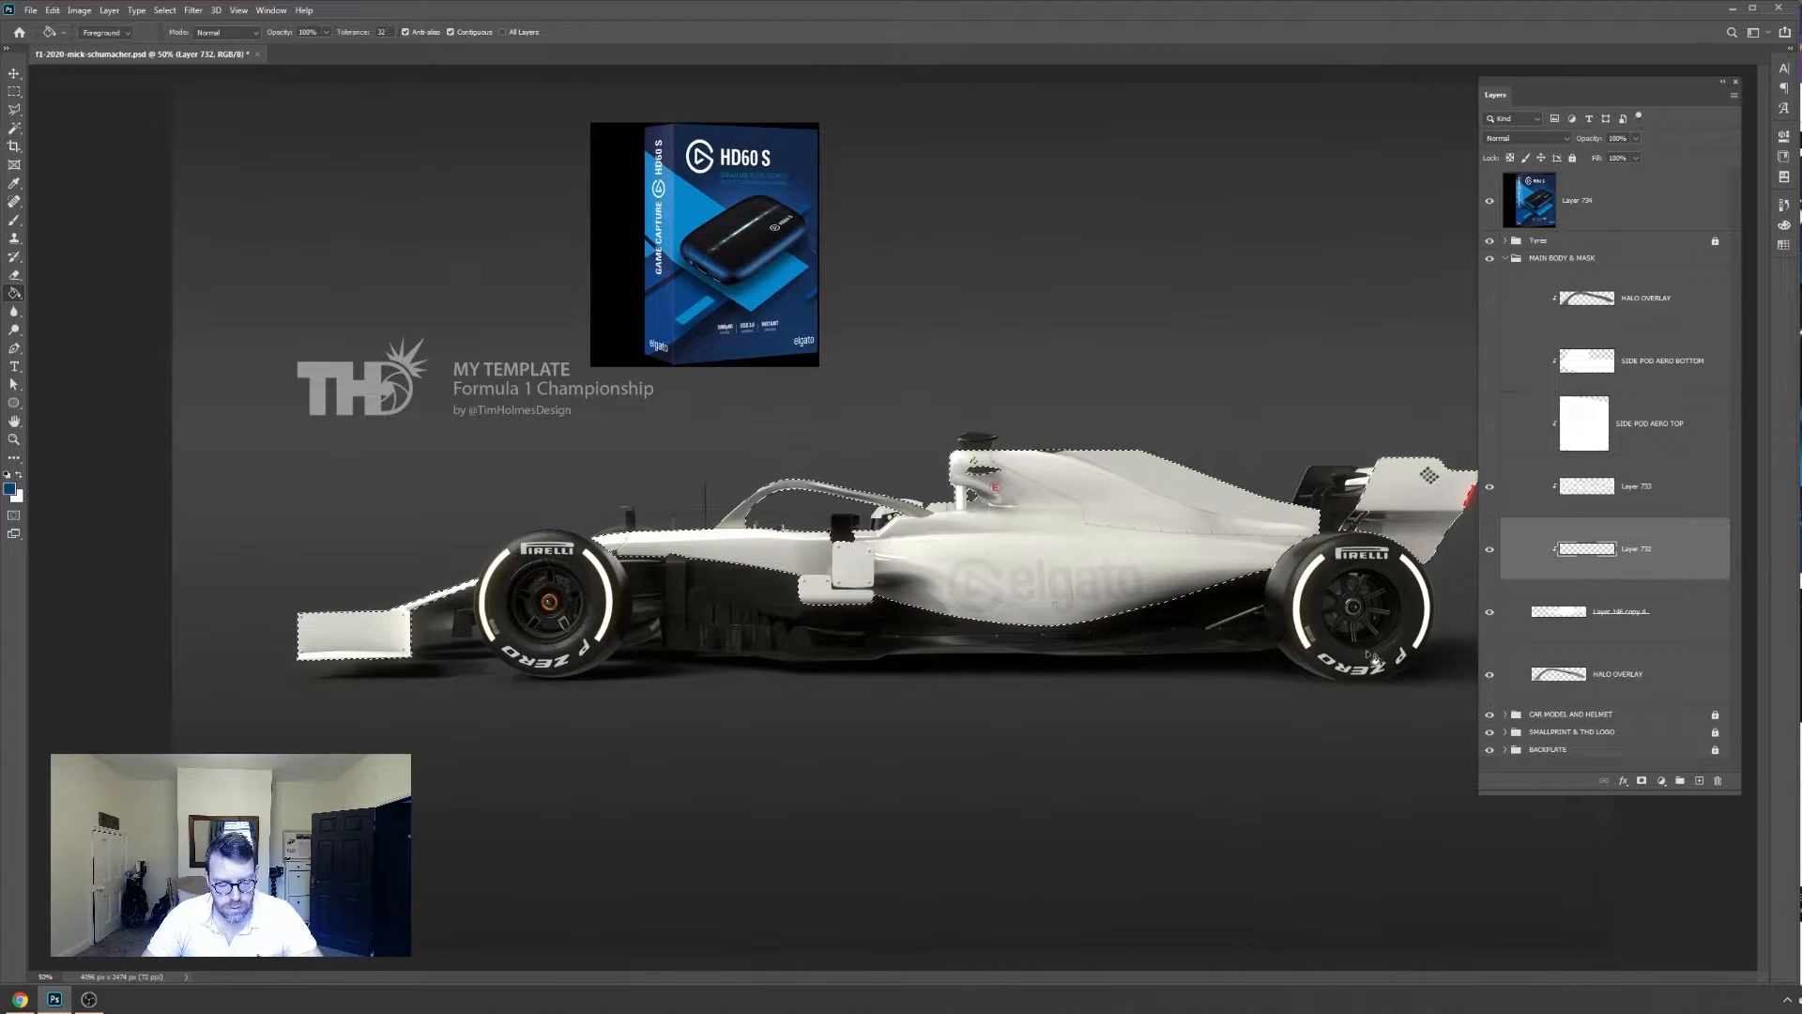
pyautogui.click(1155, 615)
pyautogui.hotkey('ctrl', 'd')
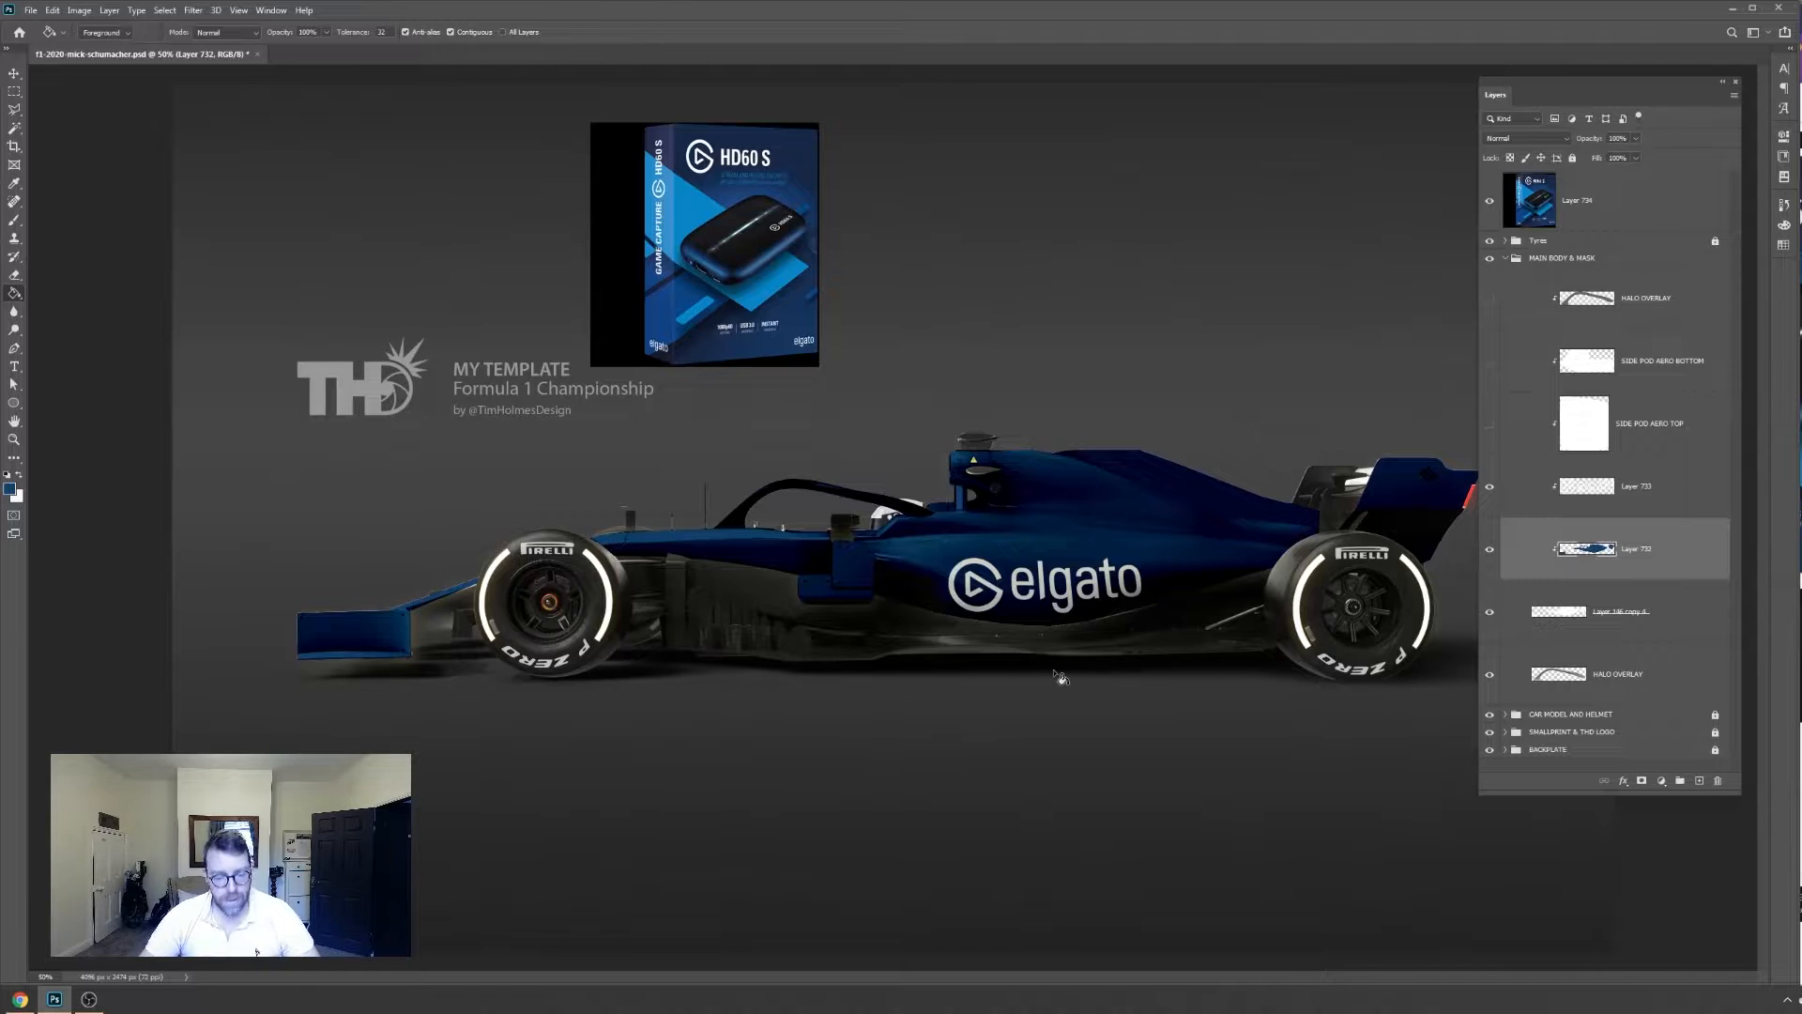
# Sample the light blue from the HD60 S box and add a new clipped layer directly above the elgato logo layer
pyautogui.press('l')
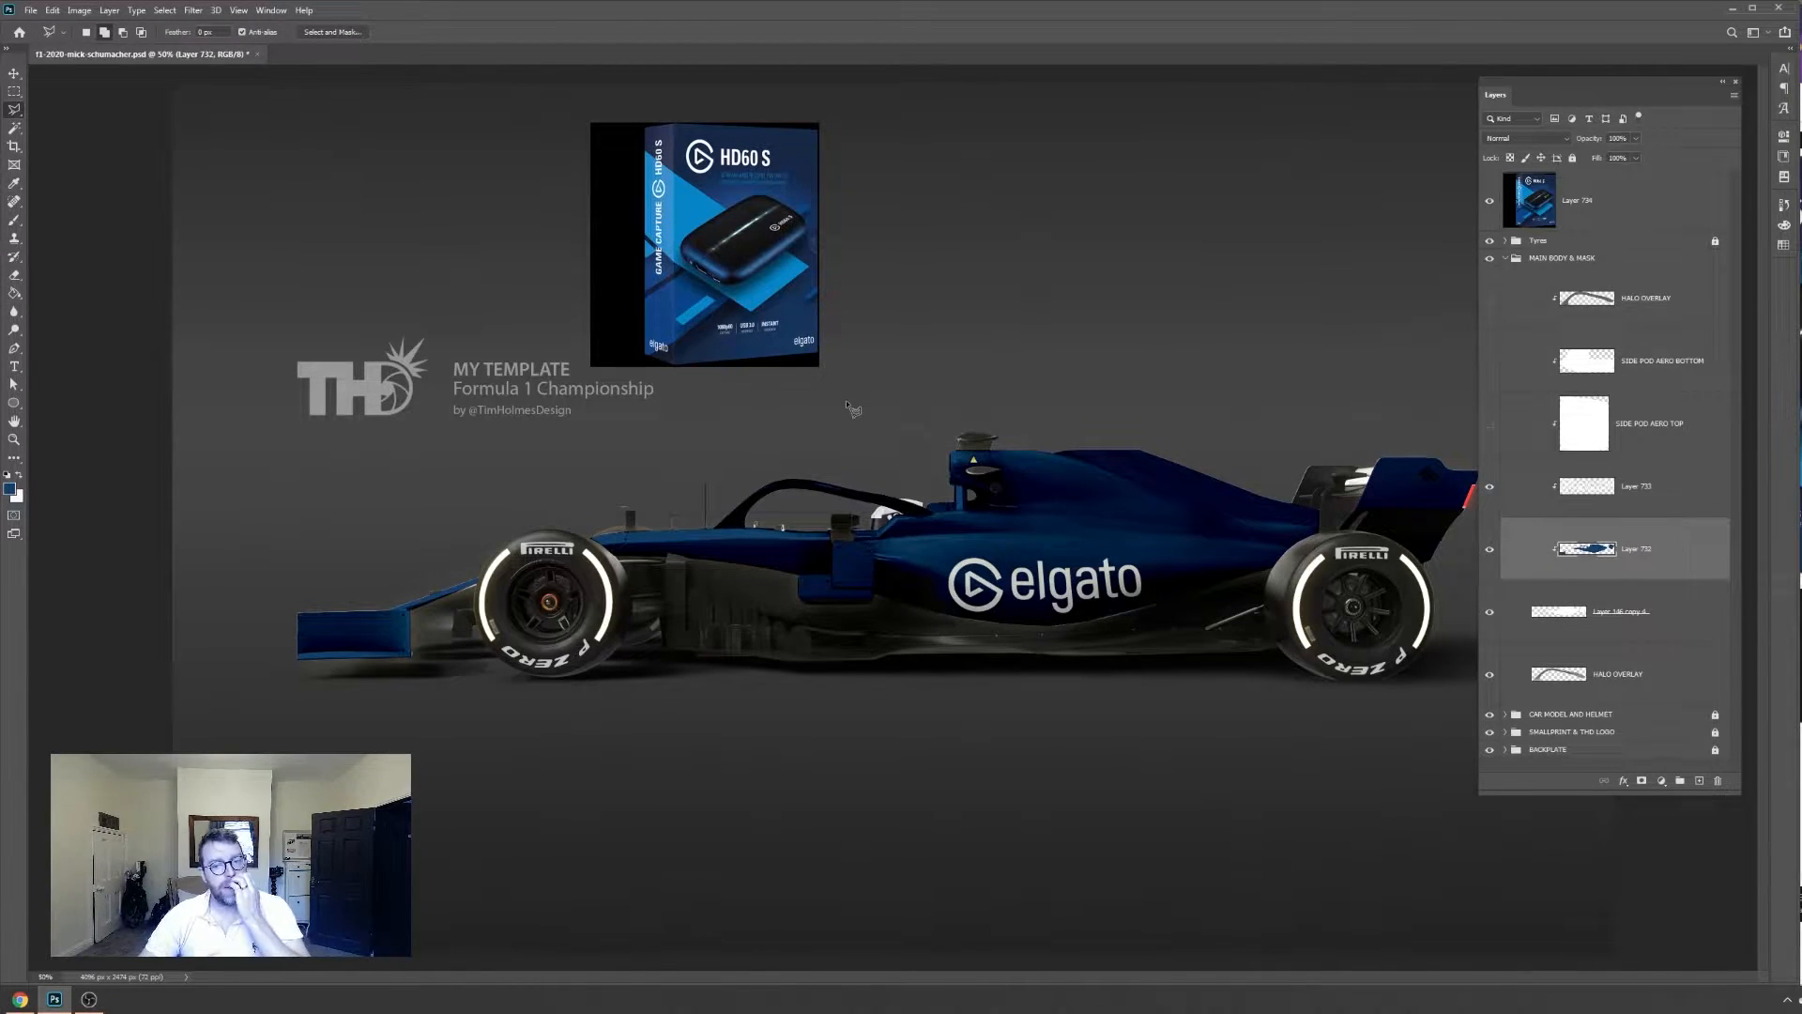
pyautogui.press('i')
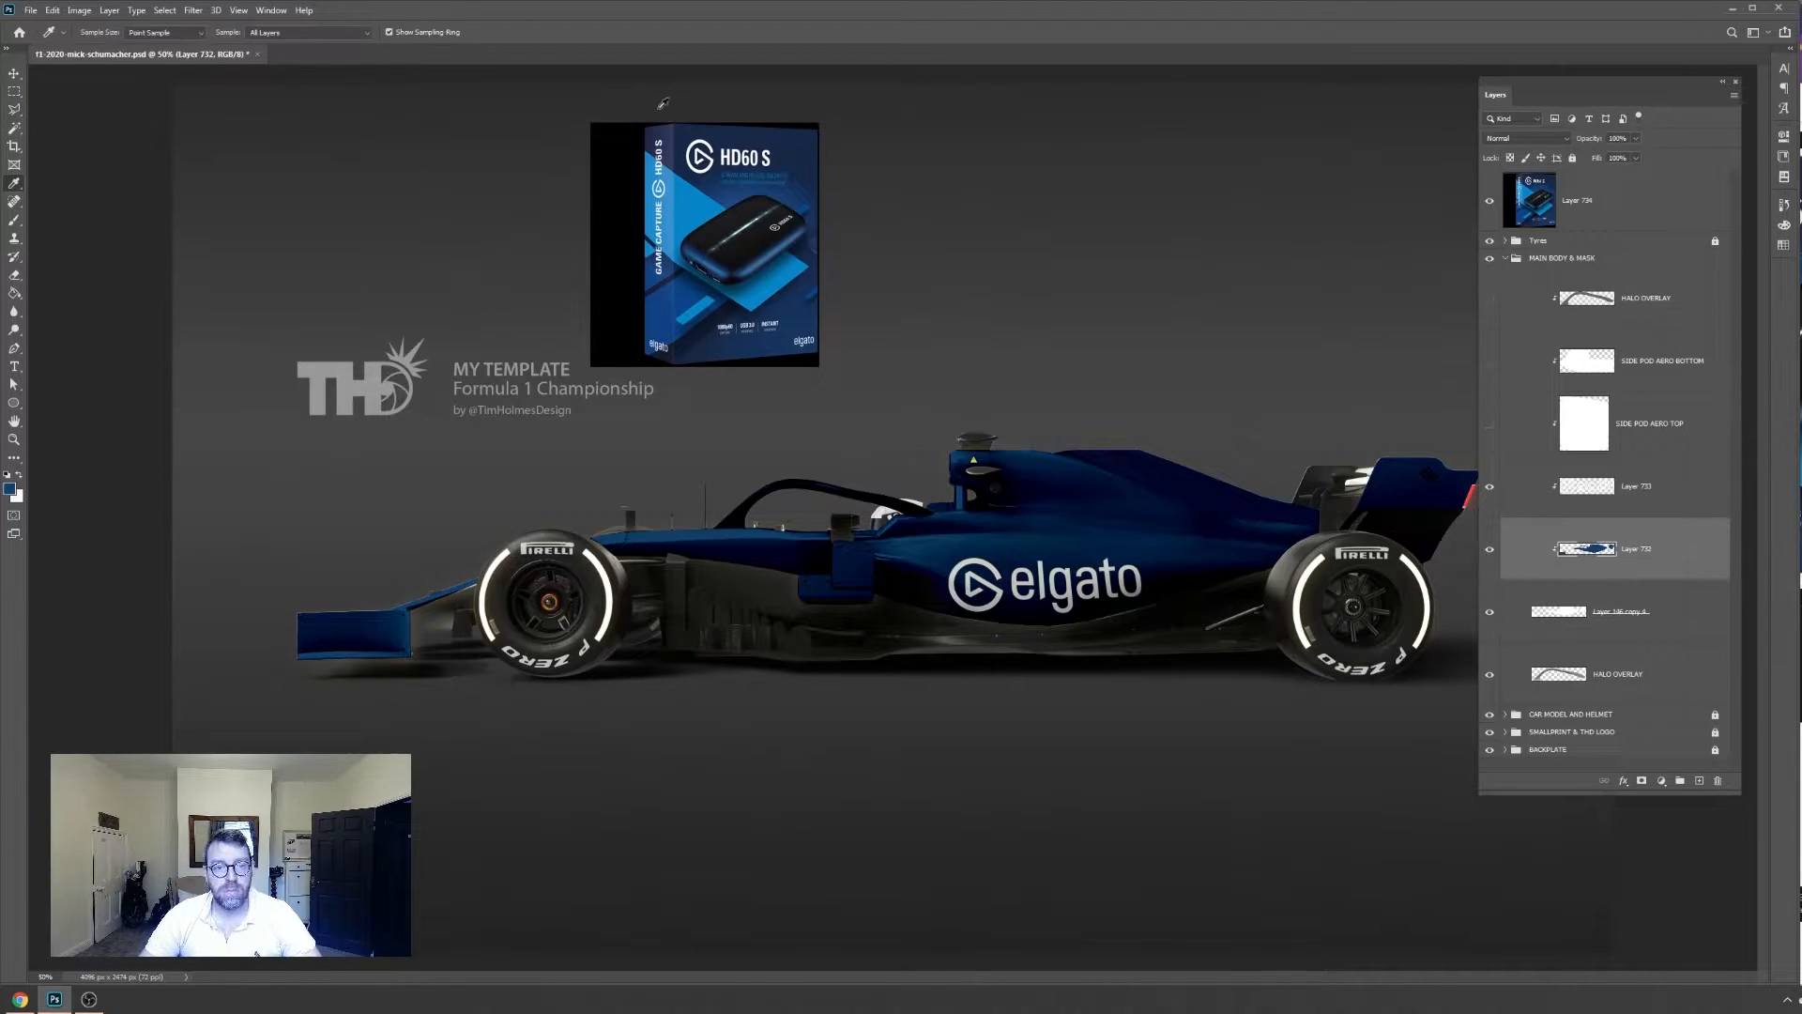
pyautogui.press('l')
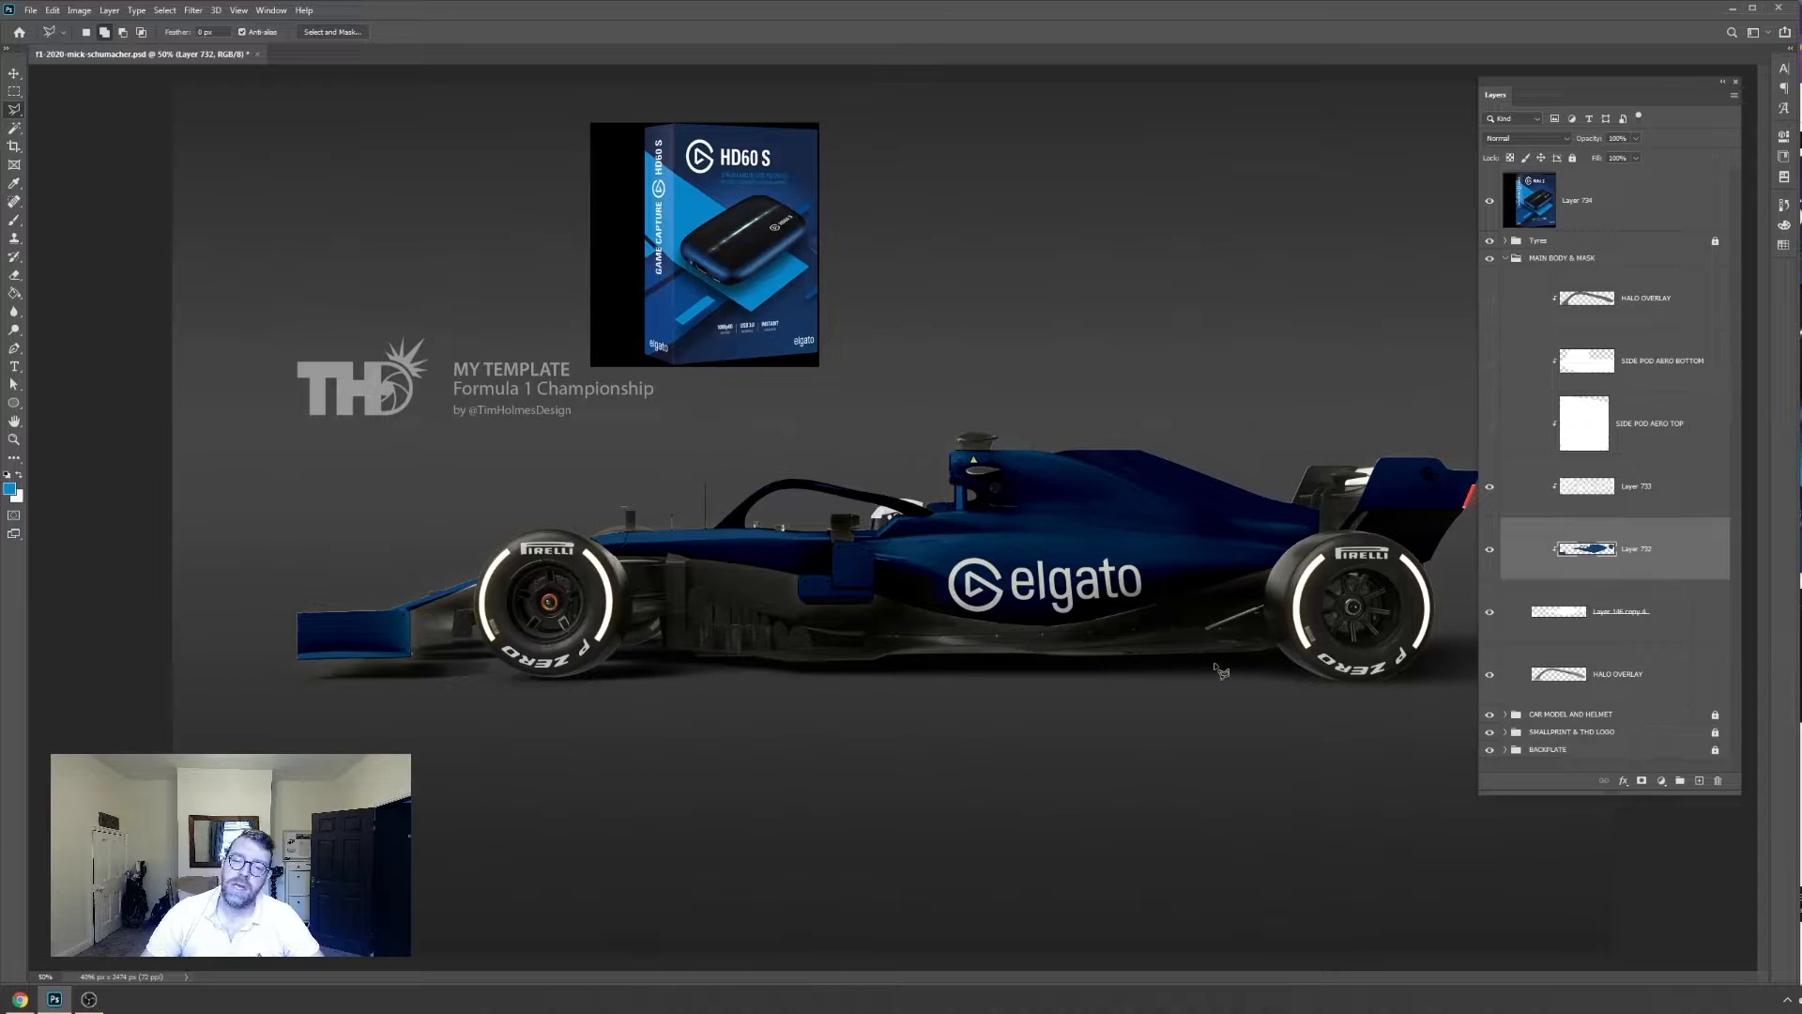
pyautogui.click(1661, 490)
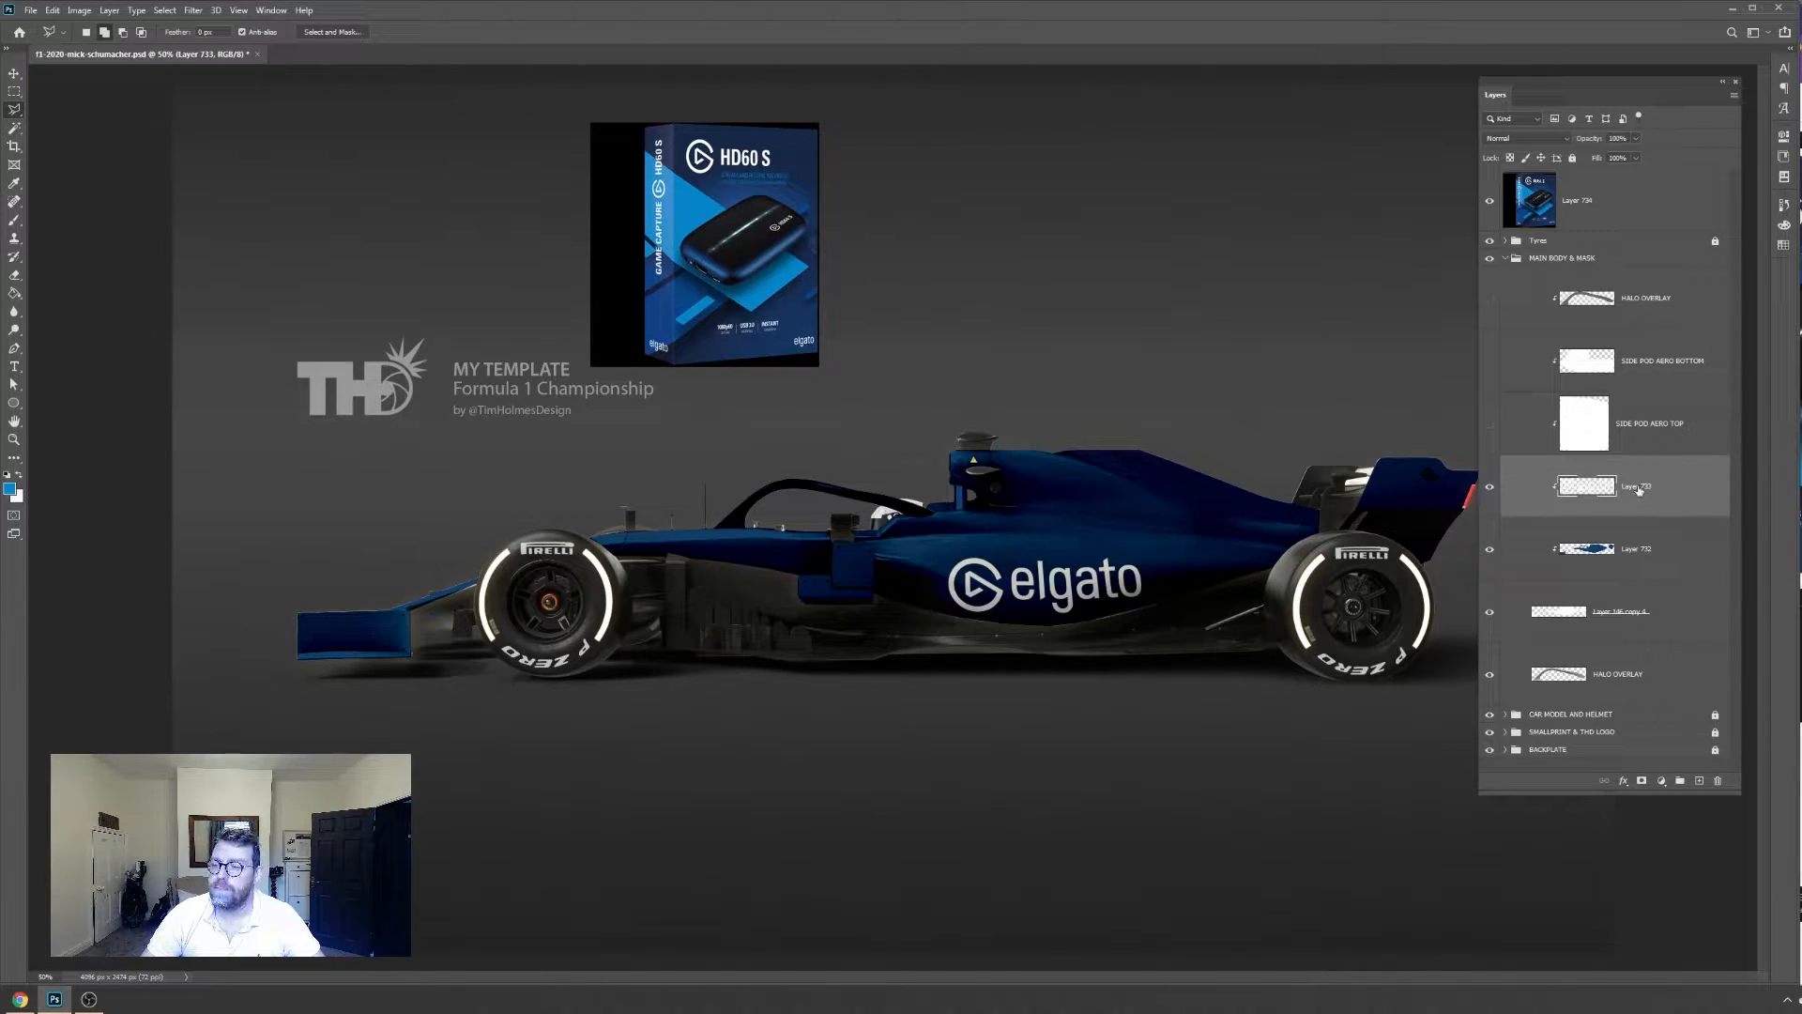
pyautogui.click(1700, 781)
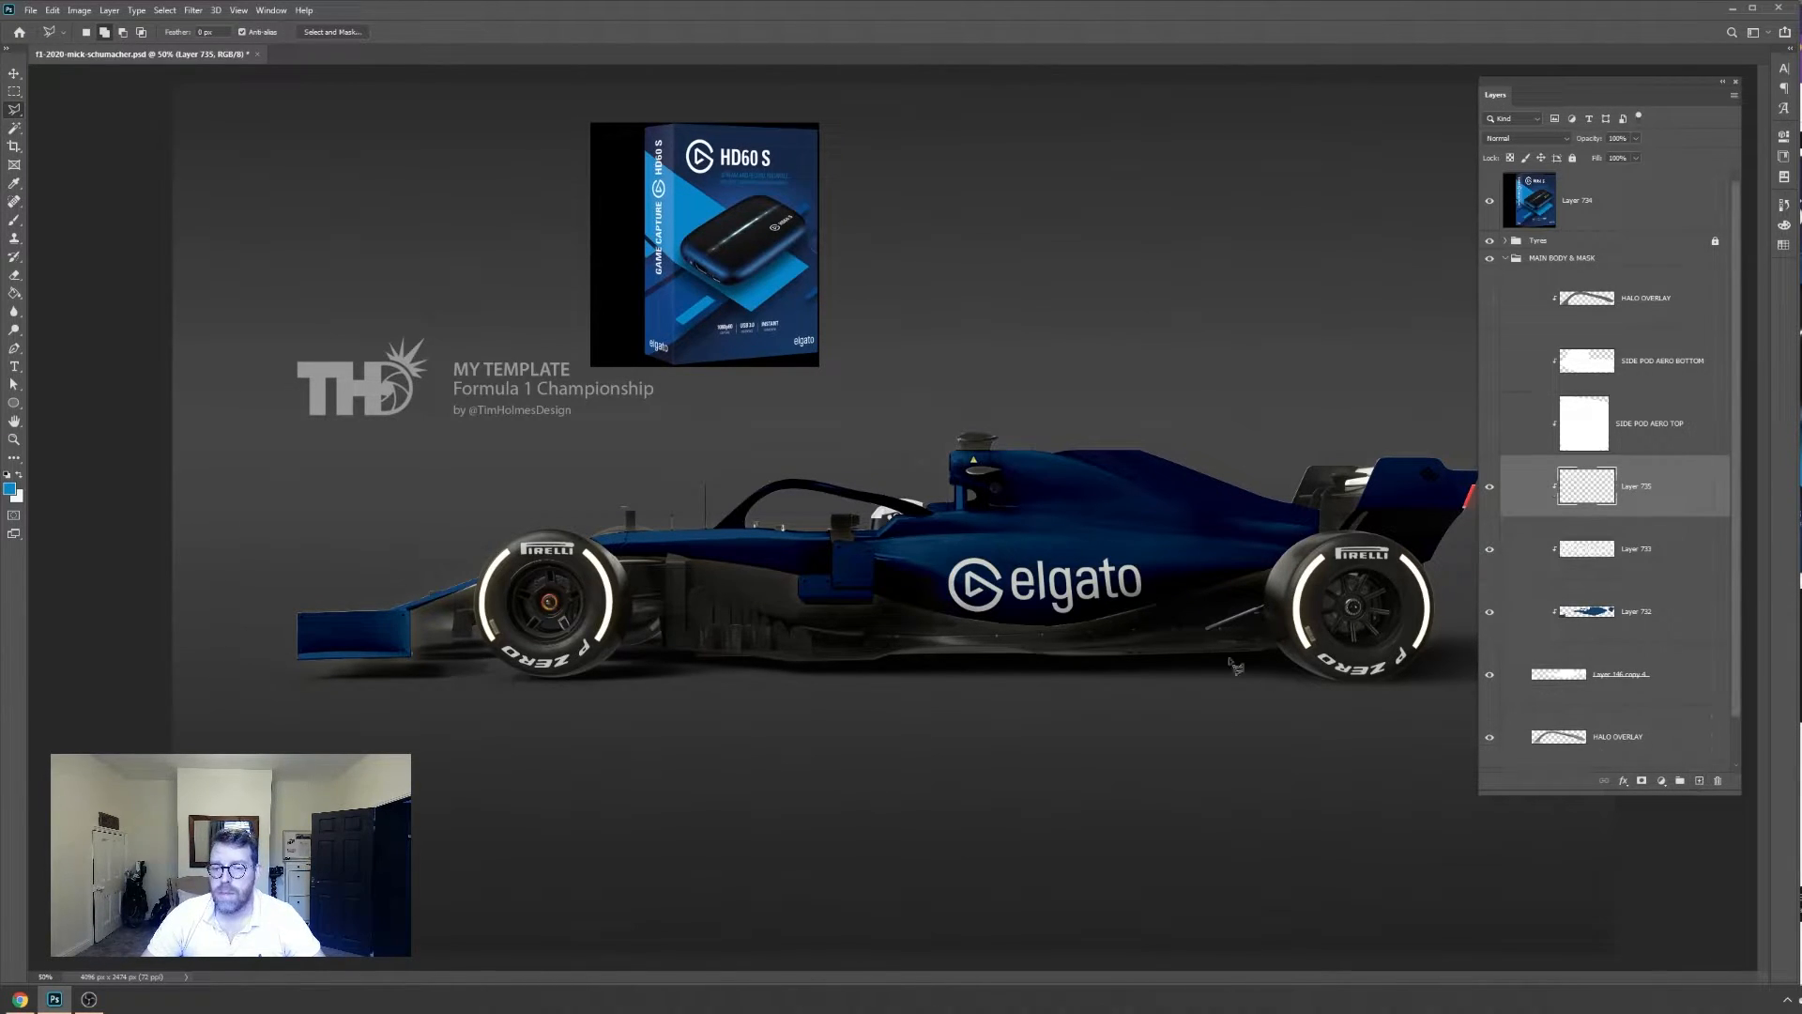
# Outline a slanted parallelogram with the Polygonal Lasso, running from above the engine cover down to the elgato lettering
pyautogui.click(1319, 403)
pyautogui.click(1141, 583)
pyautogui.click(1021, 601)
pyautogui.click(1203, 406)
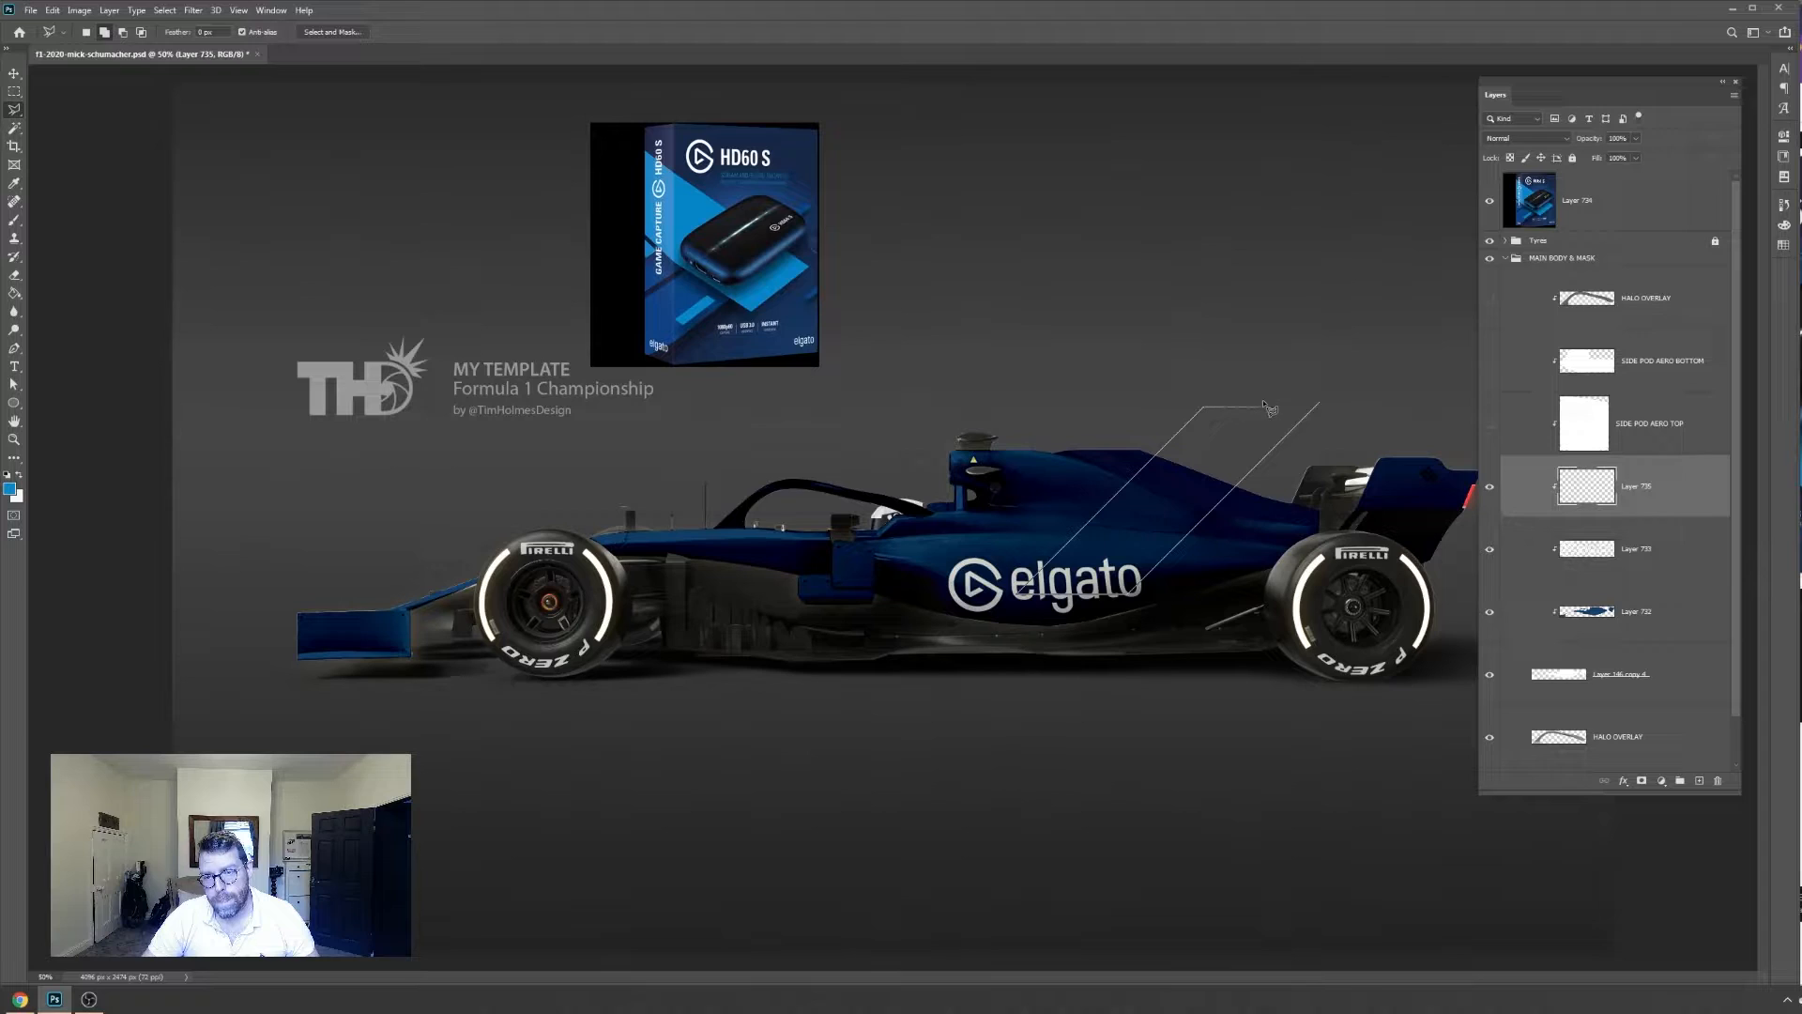
pyautogui.click(1322, 409)
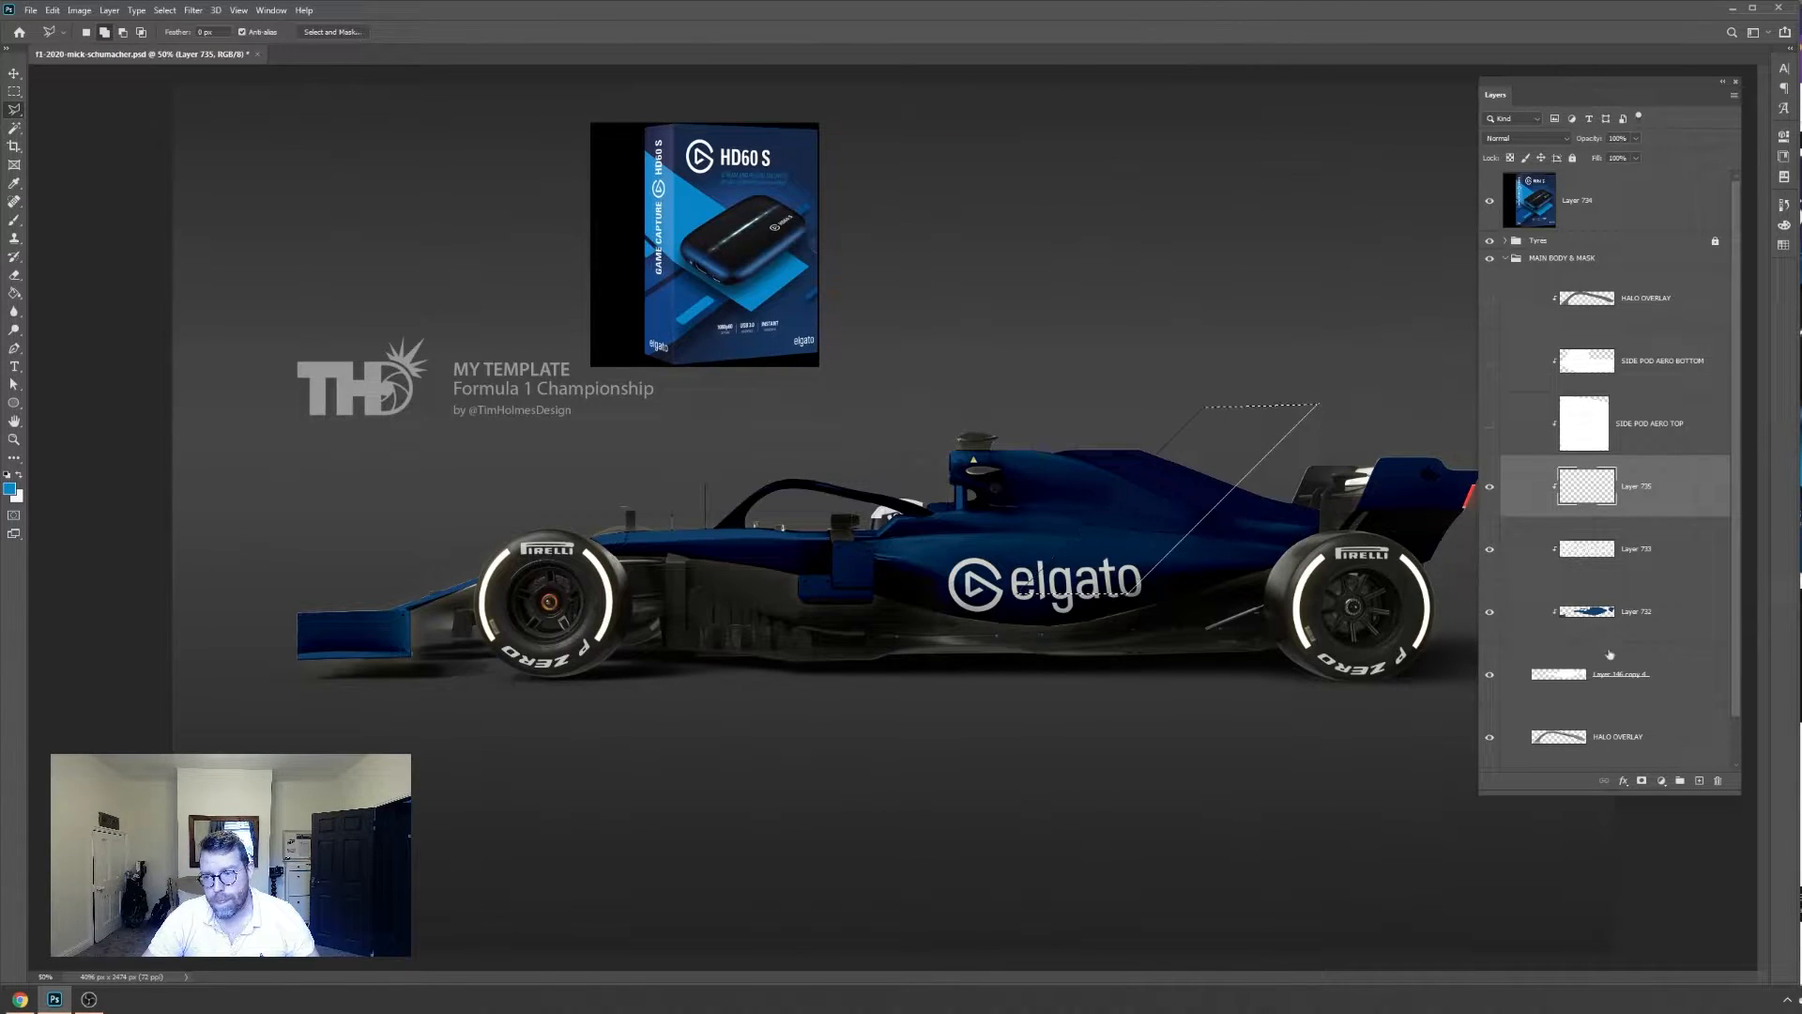
# Fill the slanted selection with the light blue, deselect and move the stripe layer beneath the elgato logo layer
pyautogui.press('g')
pyautogui.click(1225, 480)
pyautogui.hotkey('ctrl', 'd')
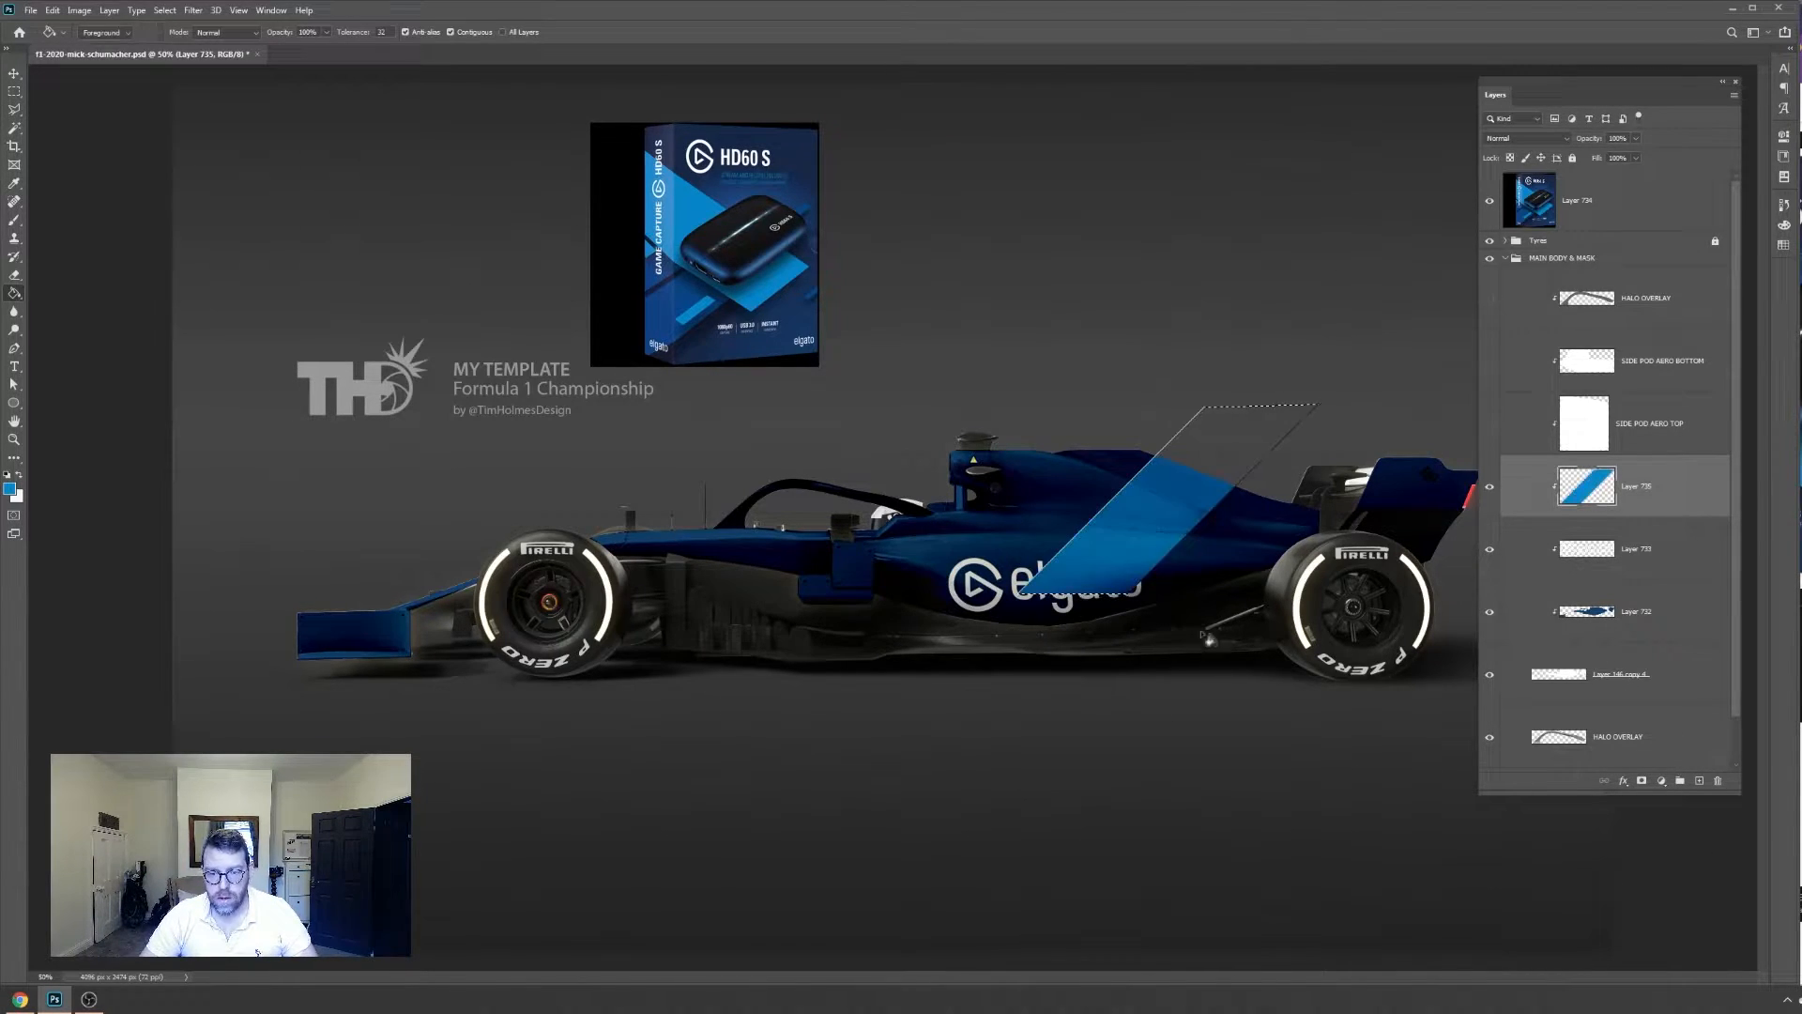
pyautogui.moveTo(1655, 499); pyautogui.dragTo(1650, 587)
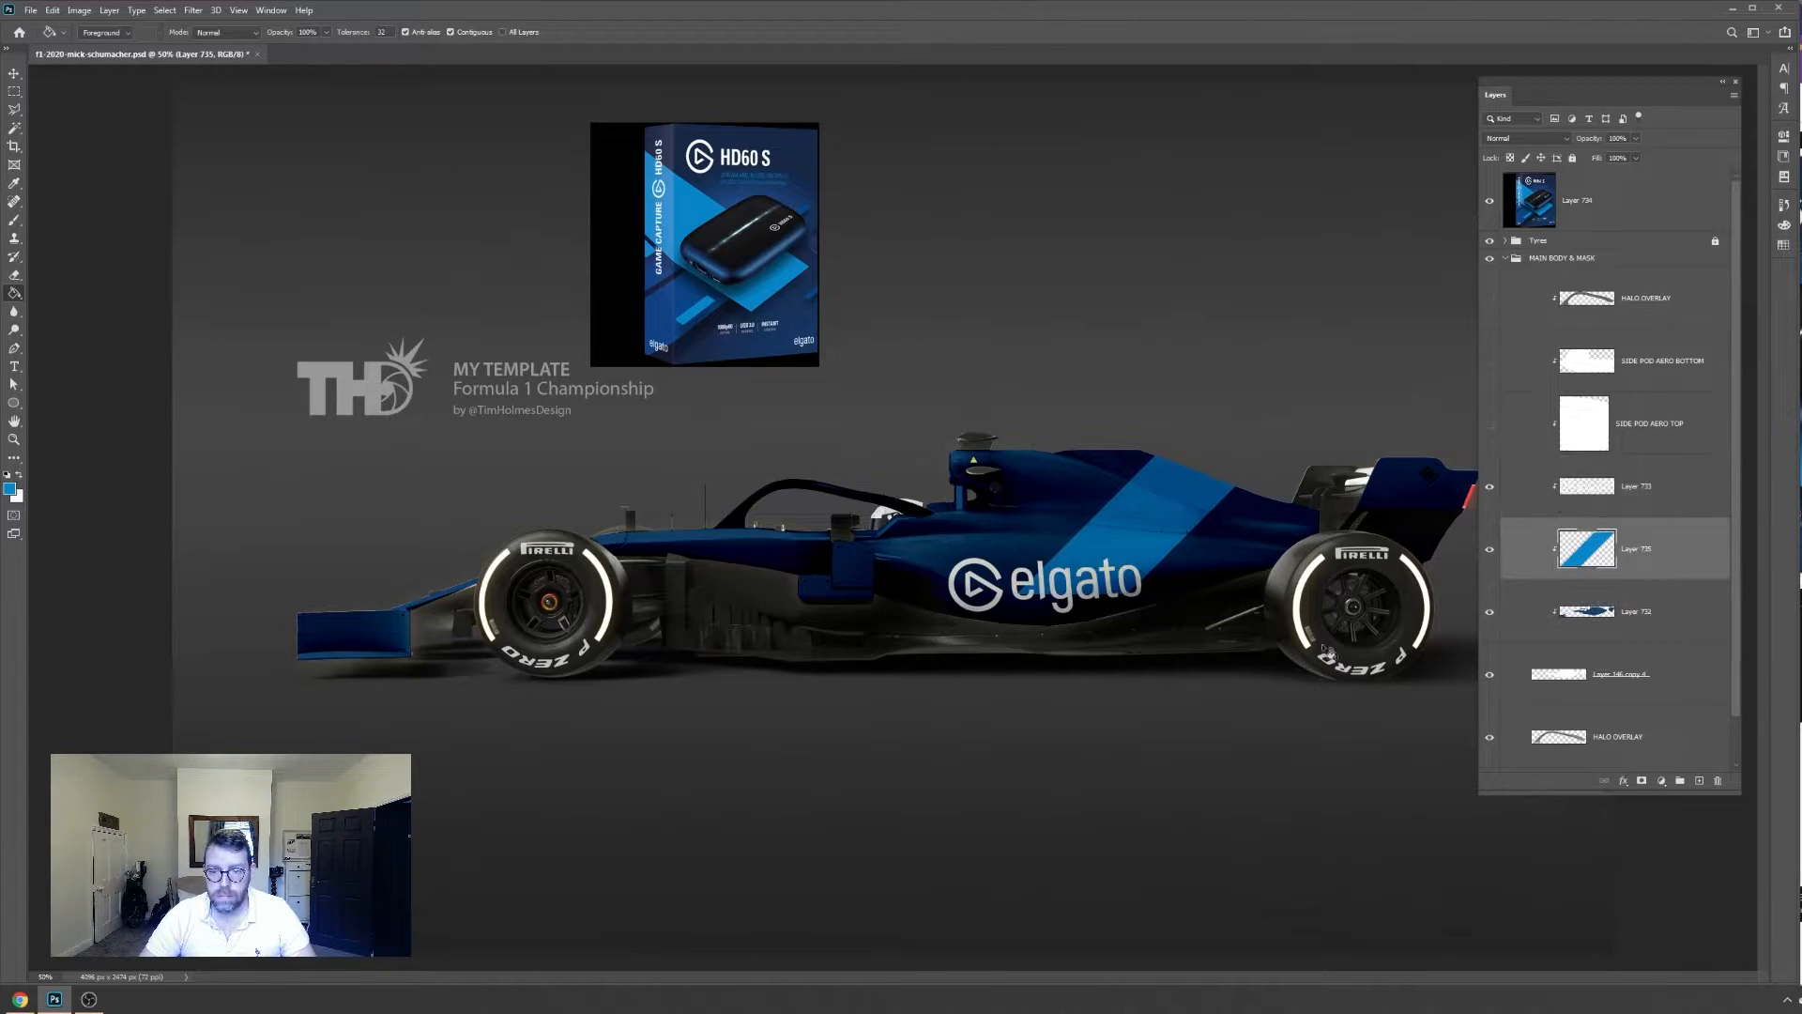
# Reposition the light blue stripe on the rear bodywork and place two copies farther forward along the car
pyautogui.press('v')
pyautogui.moveTo(1177, 534); pyautogui.dragTo(1119, 554)
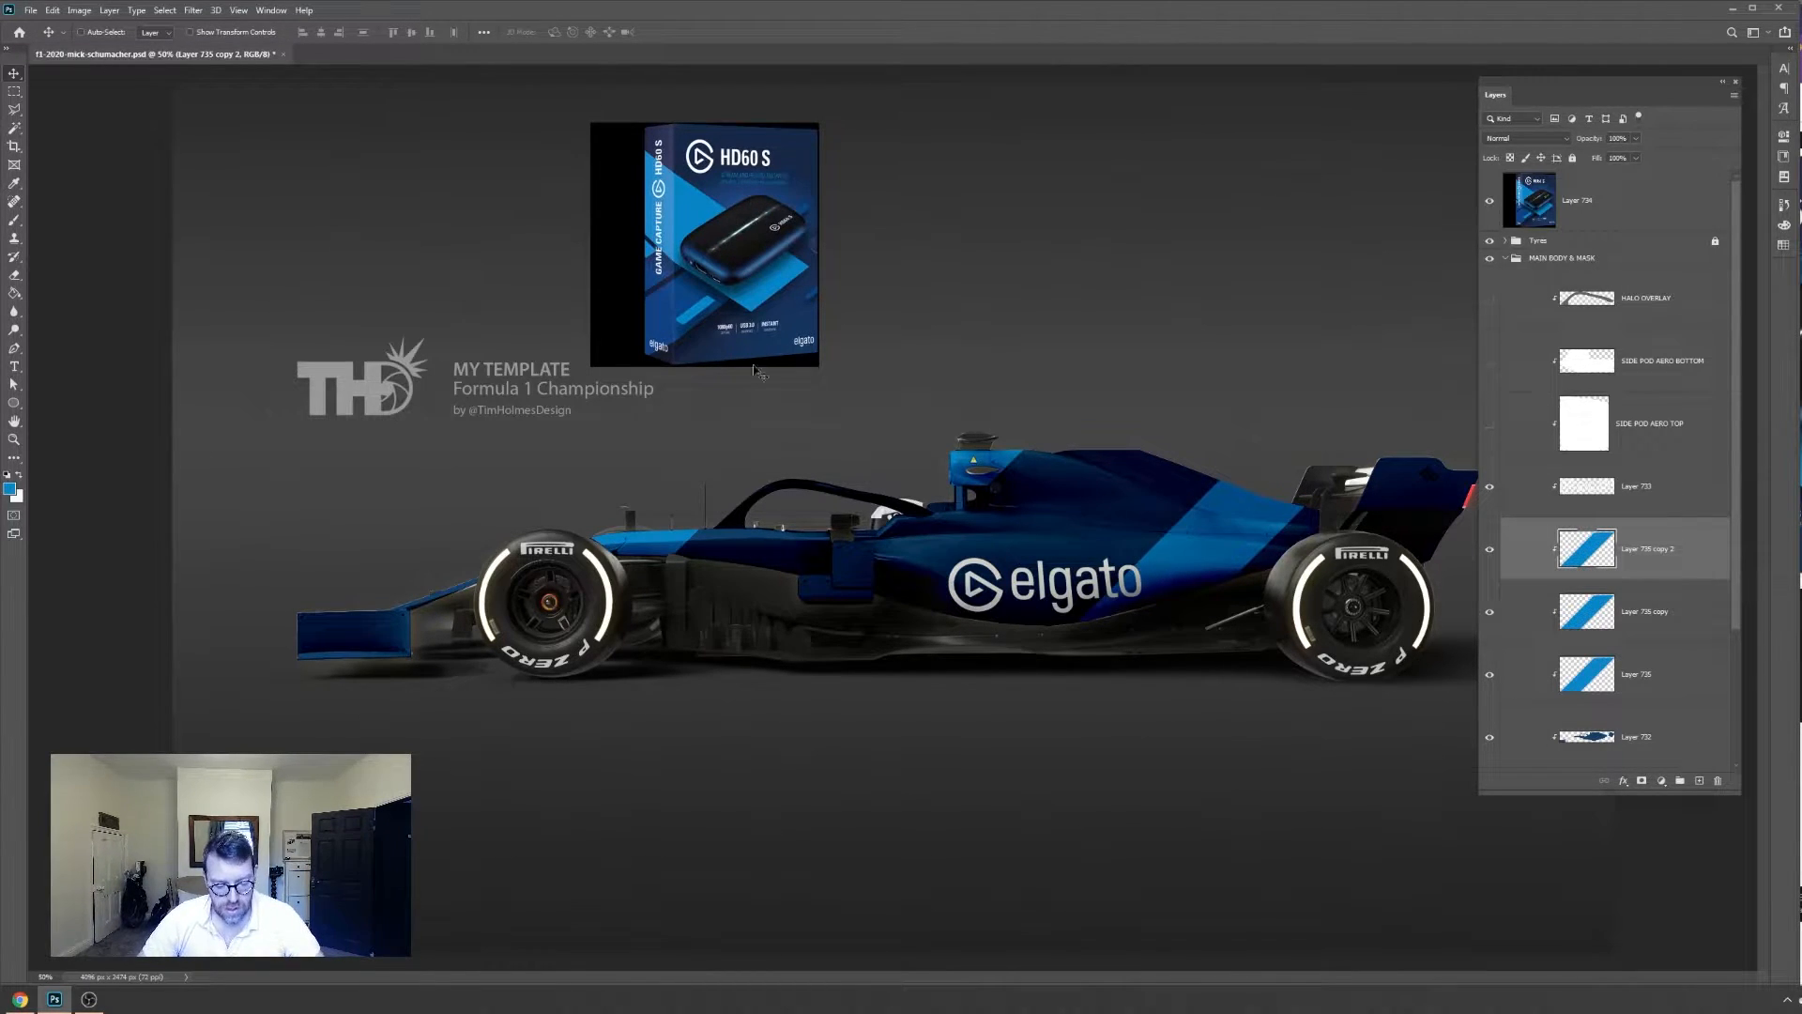
# Select the HD60 S box reference image layer and delete it
pyautogui.rightClick(761, 246)
pyautogui.click(706, 255)
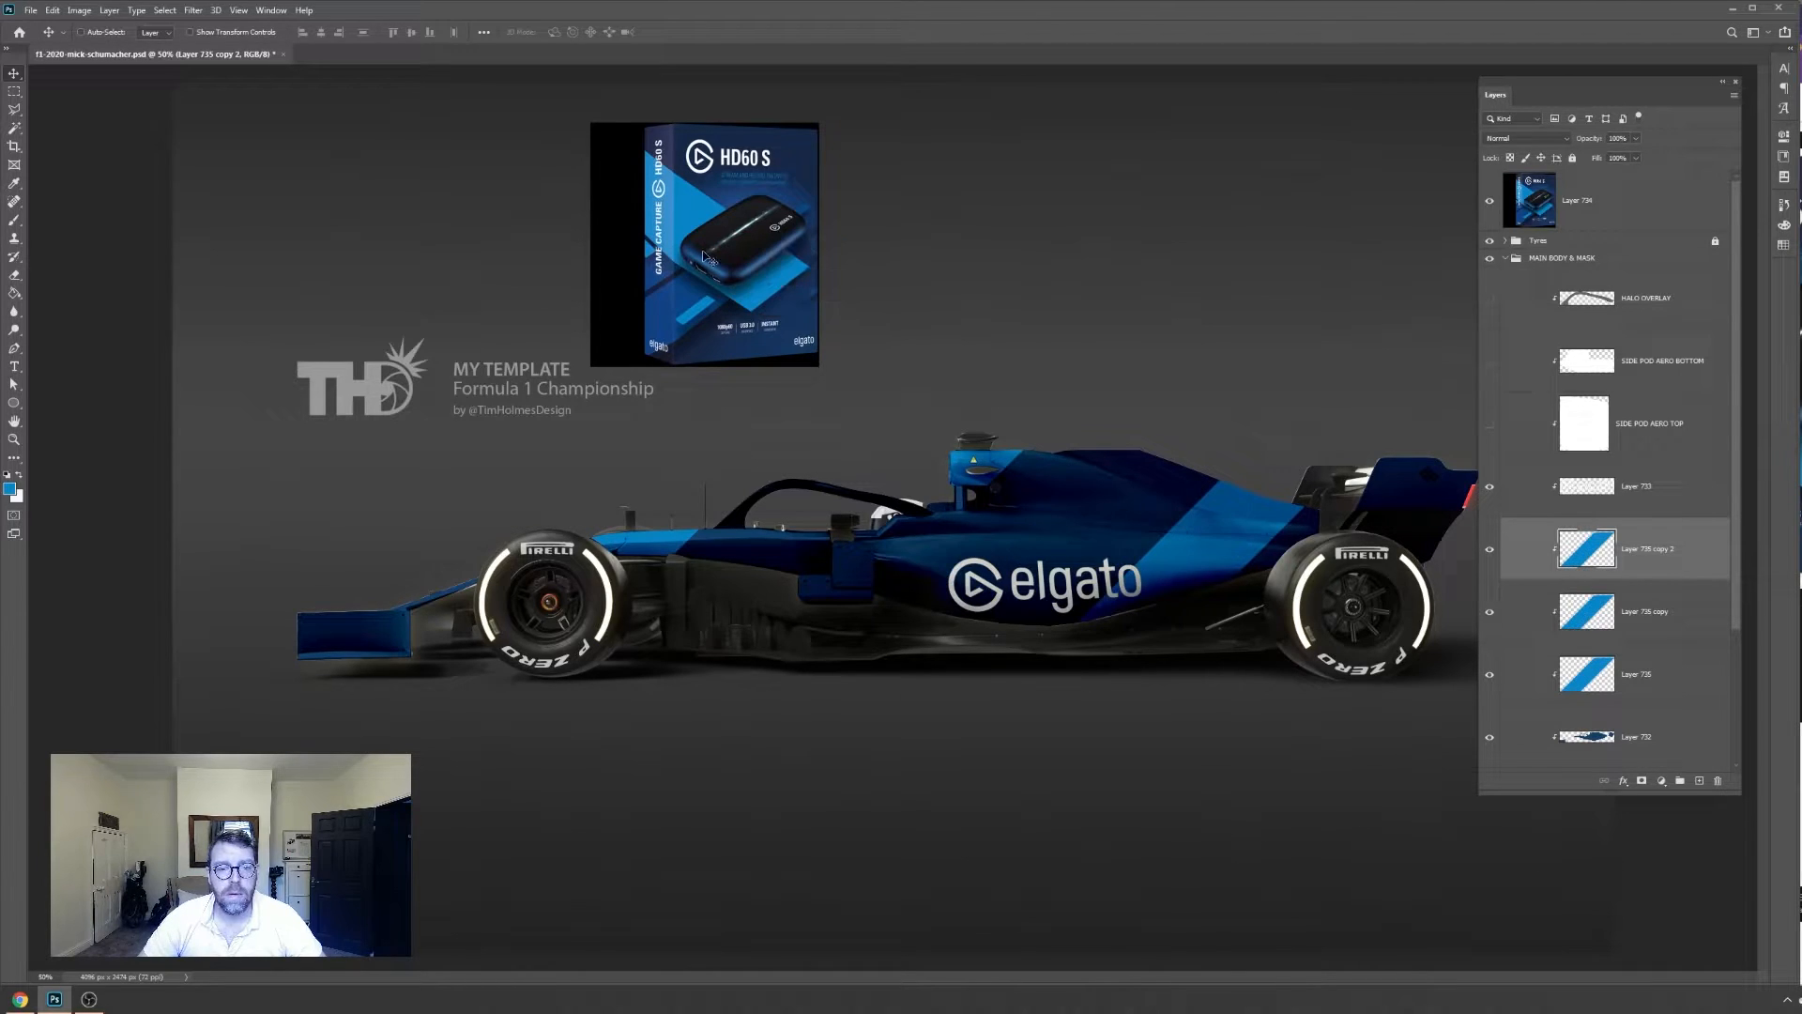
pyautogui.rightClick(713, 271)
pyautogui.click(744, 277)
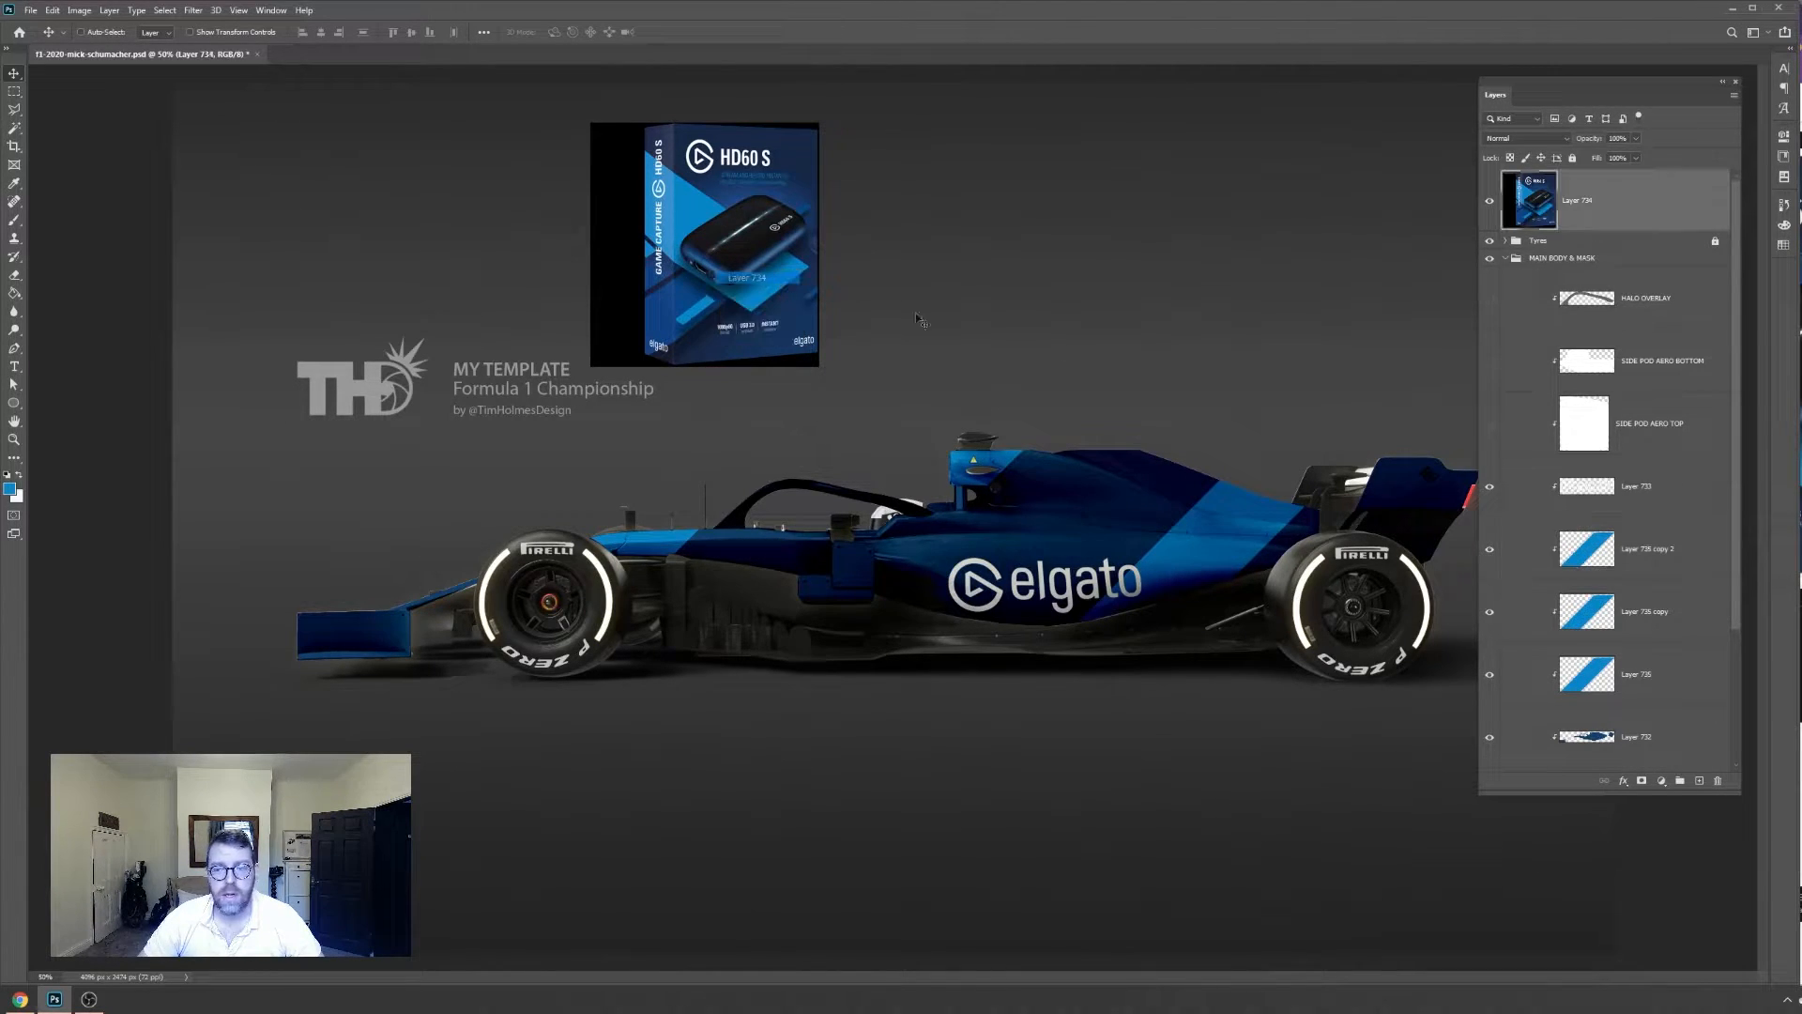
pyautogui.press('Delete')
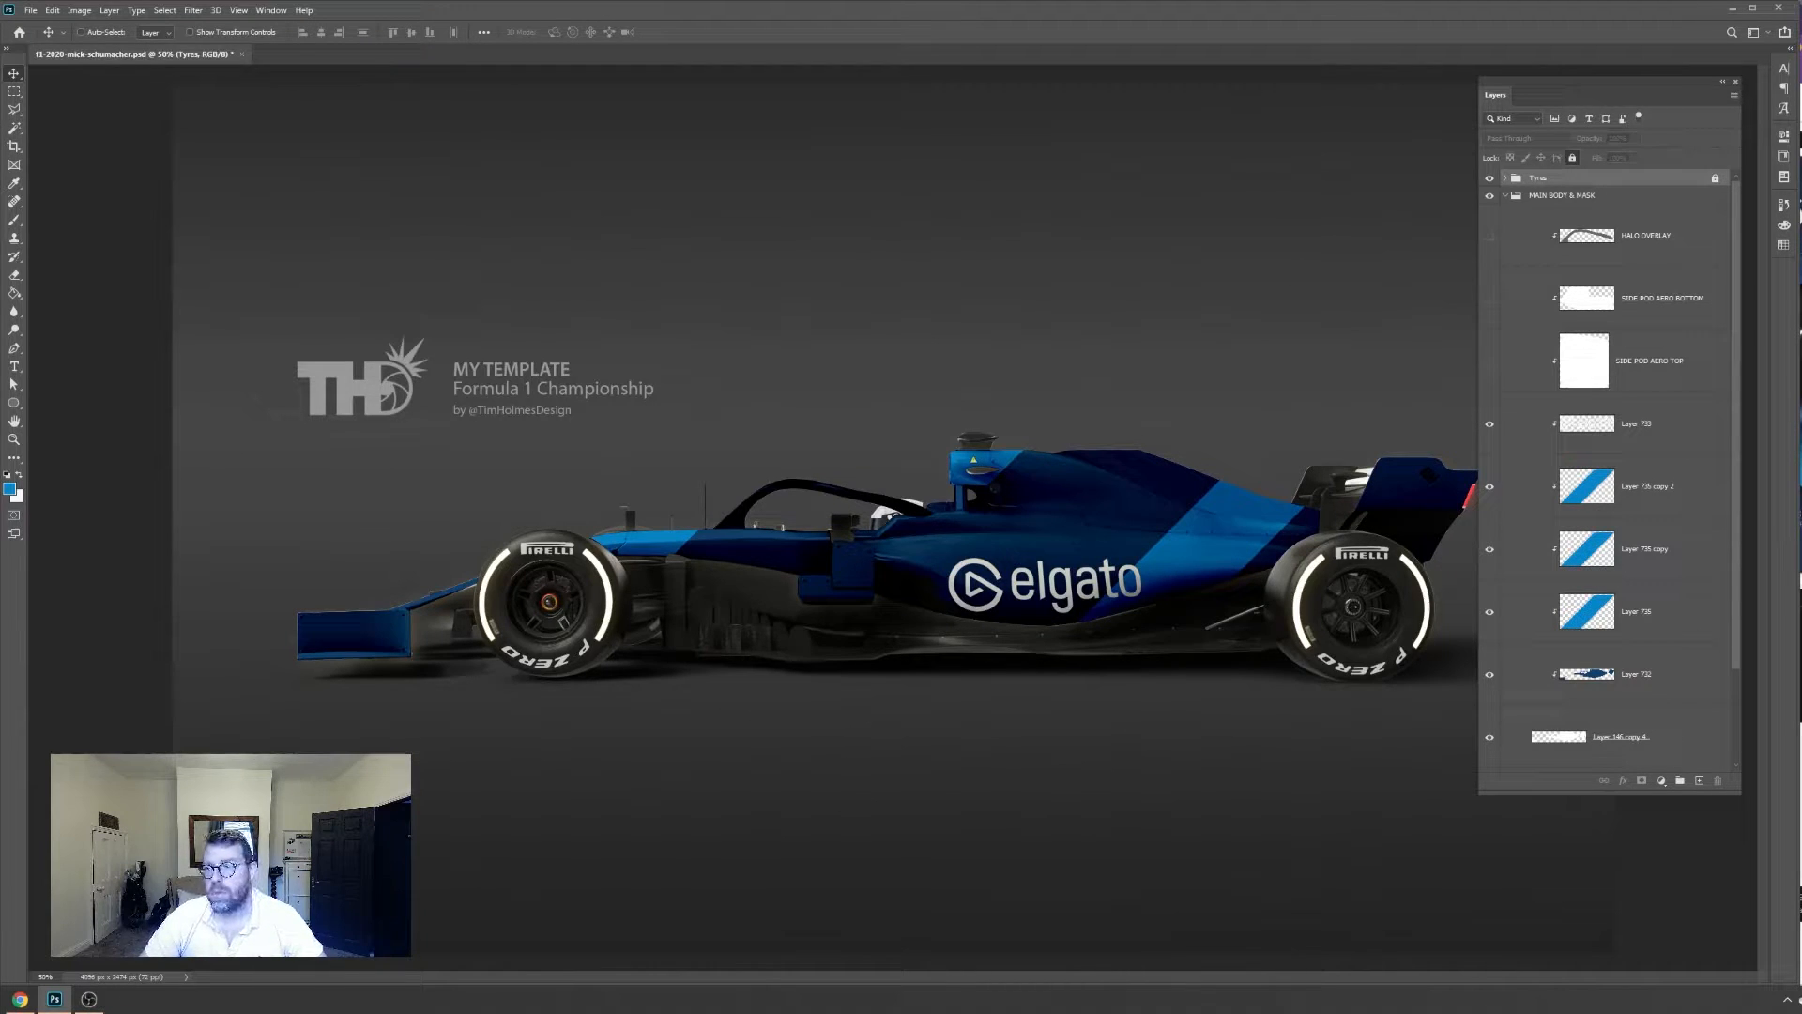
# Switch to the browser and search Google Images for "veloce esports"
pyautogui.hotkey('alt', 'Tab')
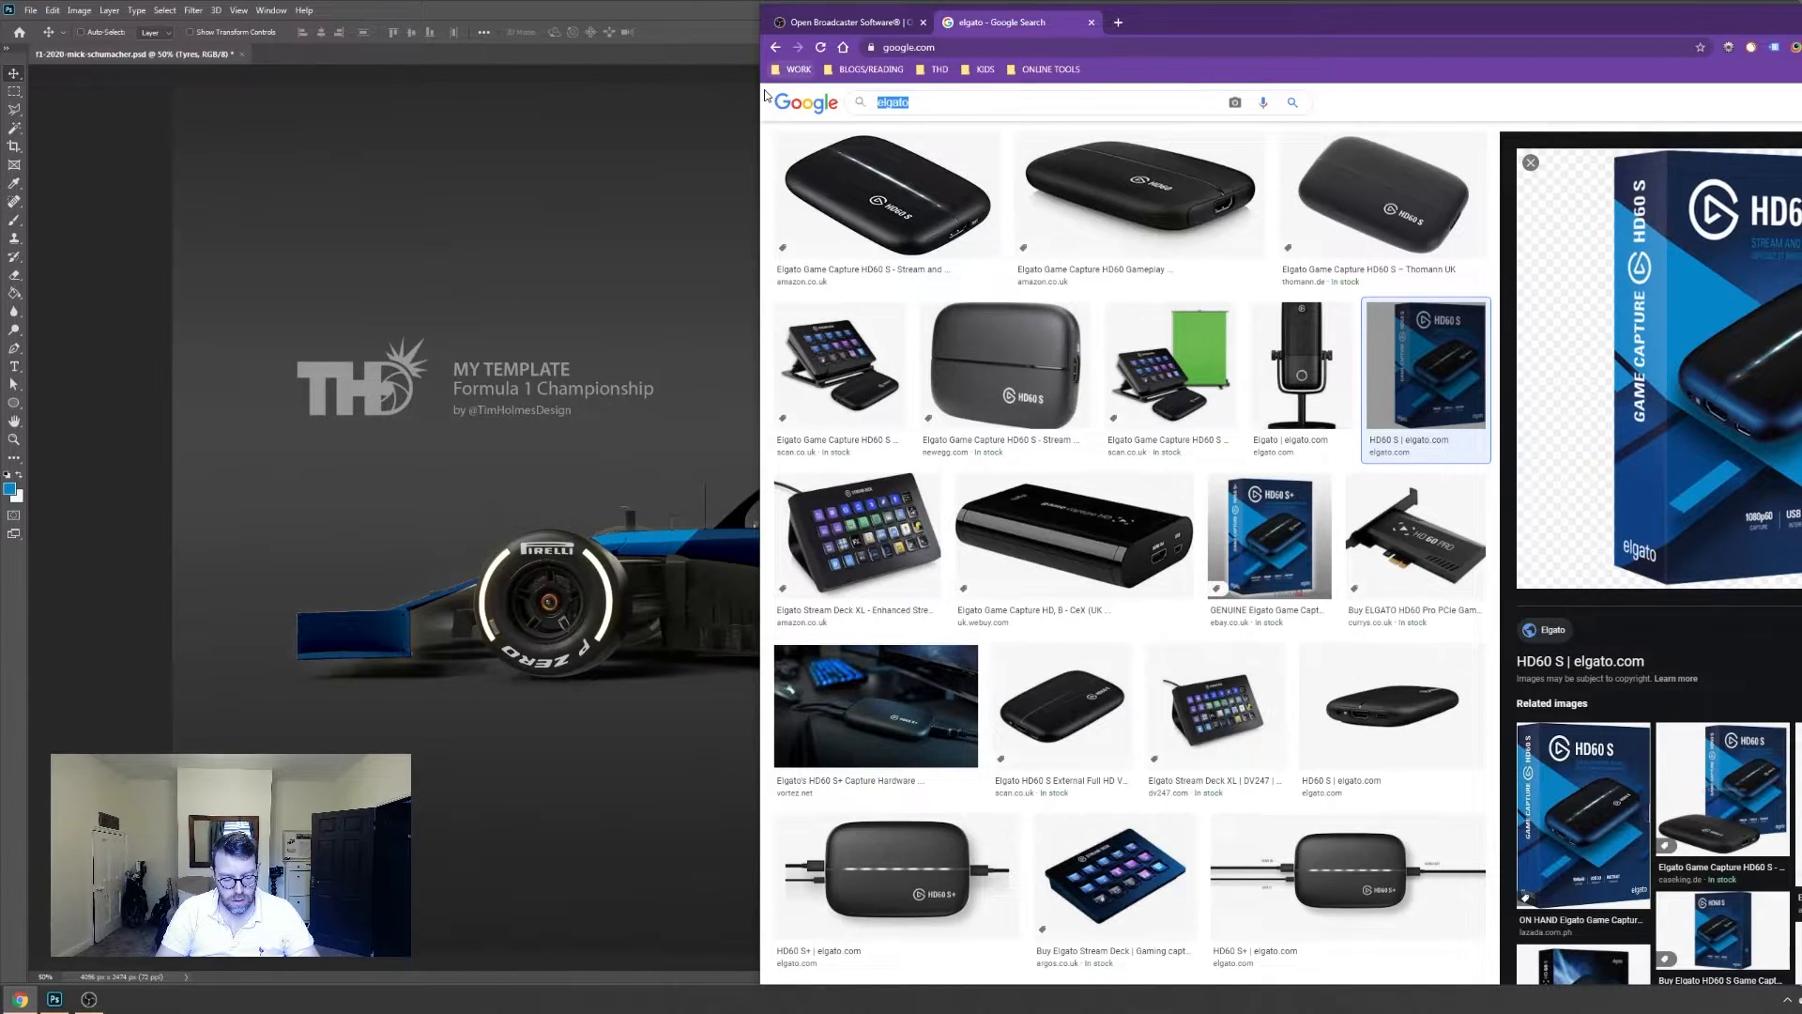
pyautogui.write('veloce esports')
pyautogui.press('Return')
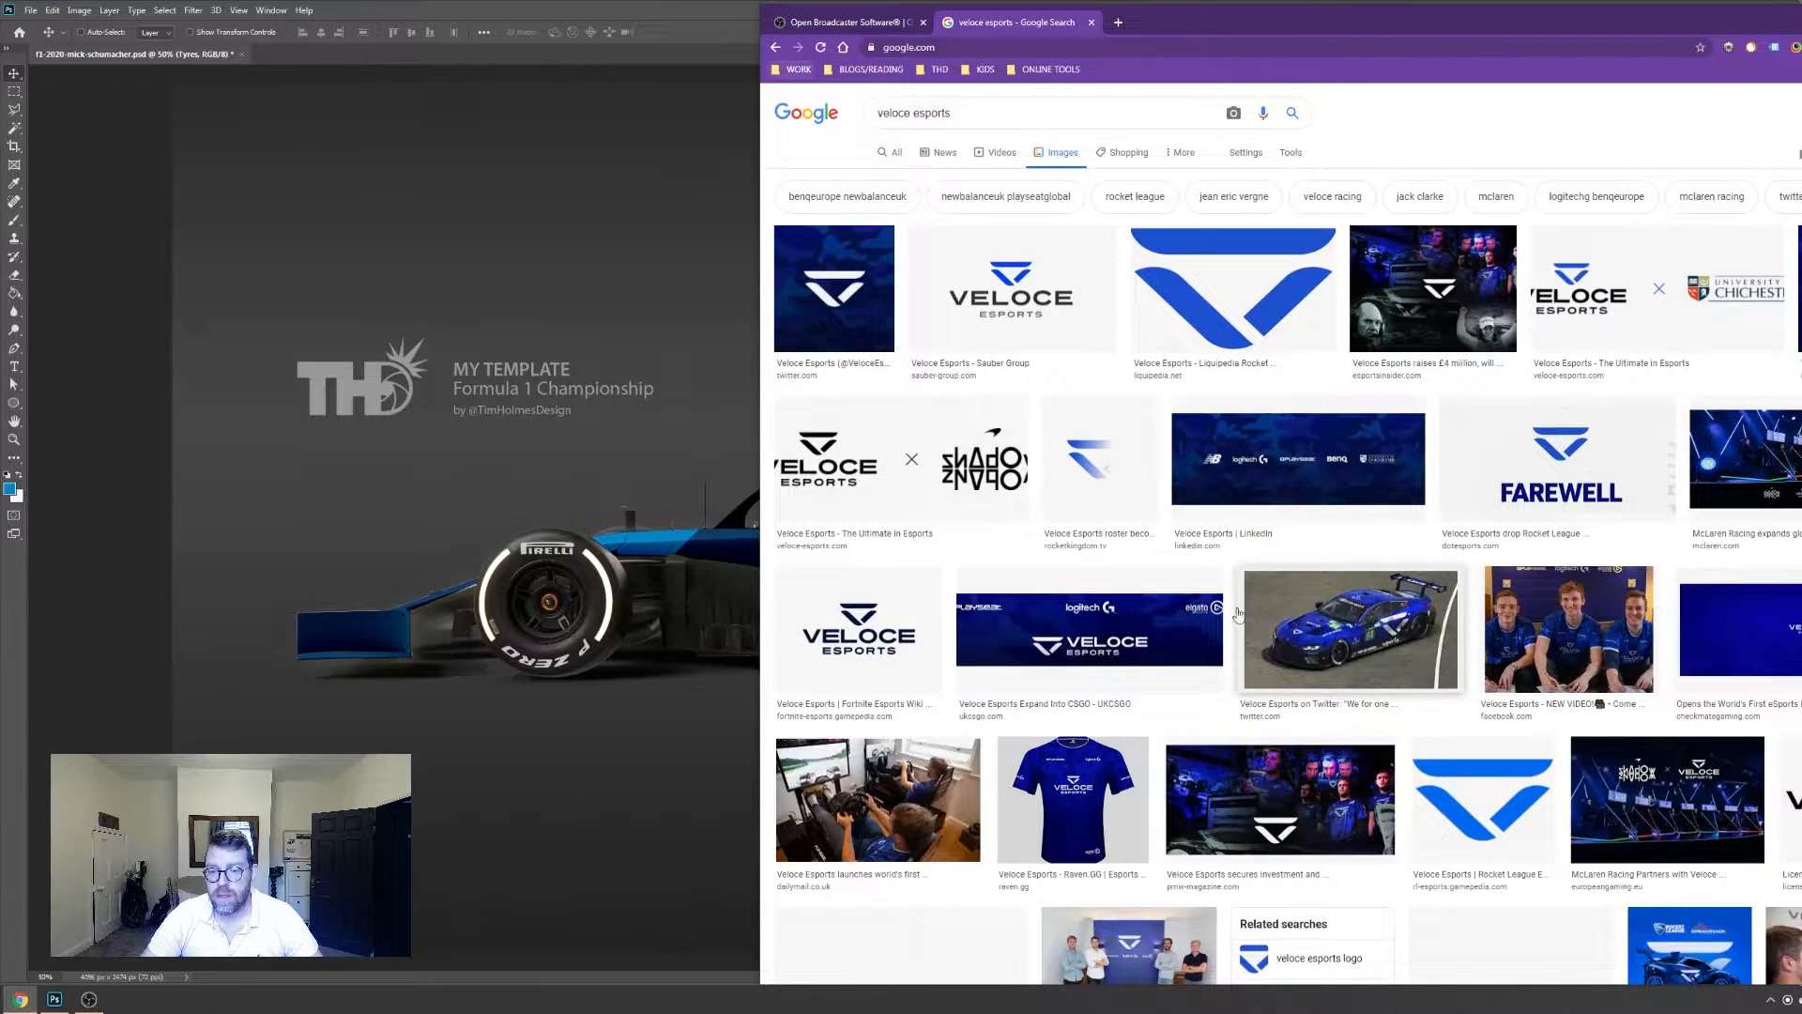
# Open the wide blue Veloce Esports banner with the sponsor logos, copy it and paste it into the Photoshop car document
pyautogui.click(1140, 641)
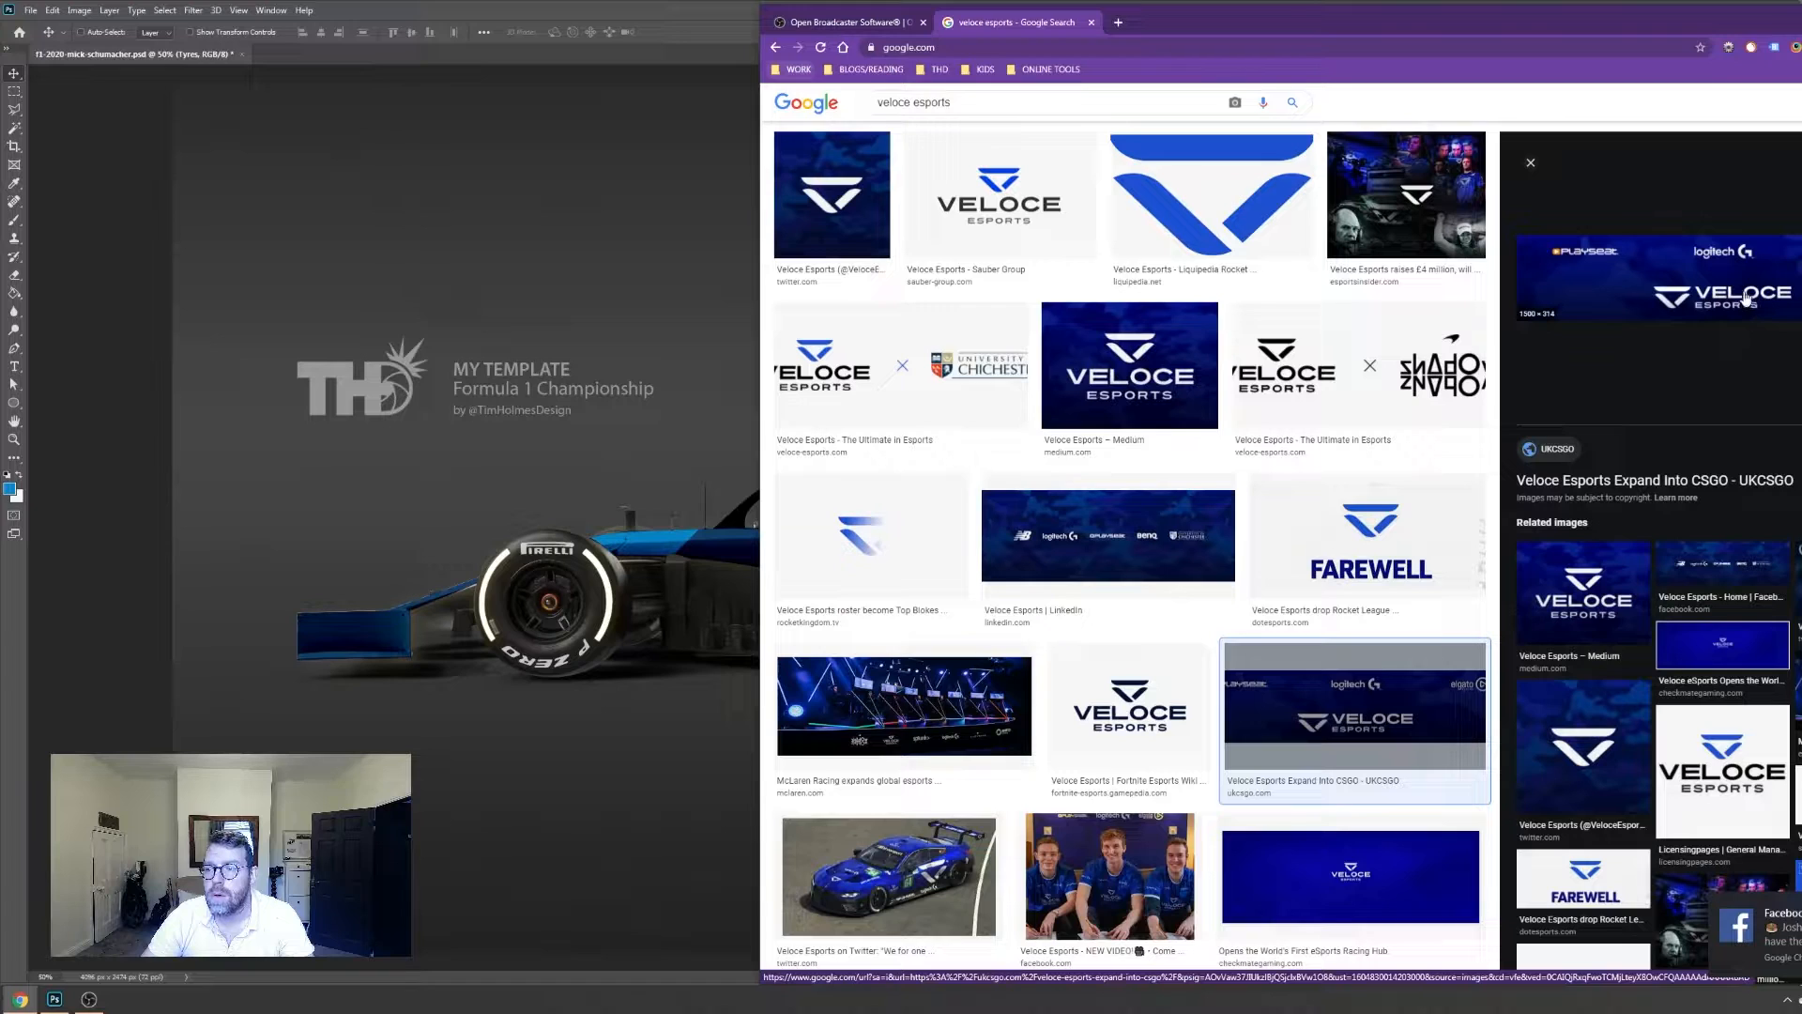
pyautogui.click(554, 514)
pyautogui.hotkey('ctrl', 'v')
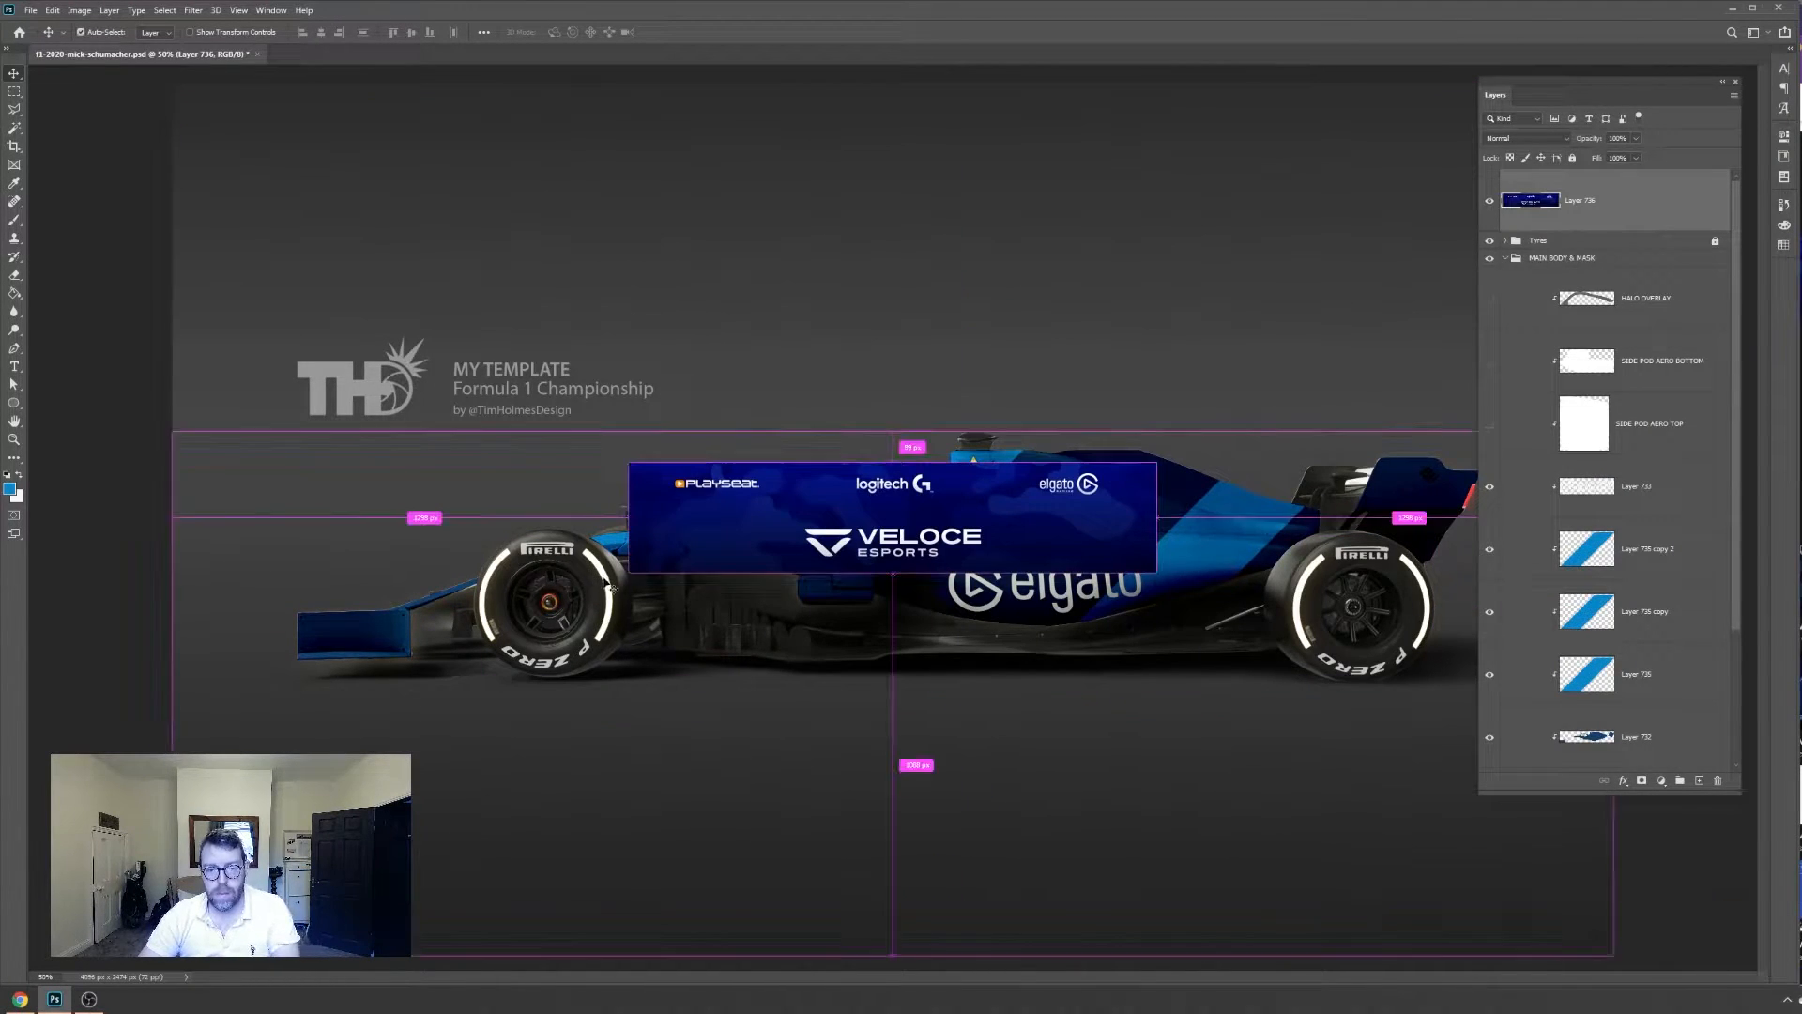
# Select the white Veloce Esports emblem and lettering with the Magic Wand and cut them out of the banner
pyautogui.hotkey('ctrl', '+')
pyautogui.hotkey('ctrl', '+')
pyautogui.hotkey('ctrl', '+')
pyautogui.press('w')
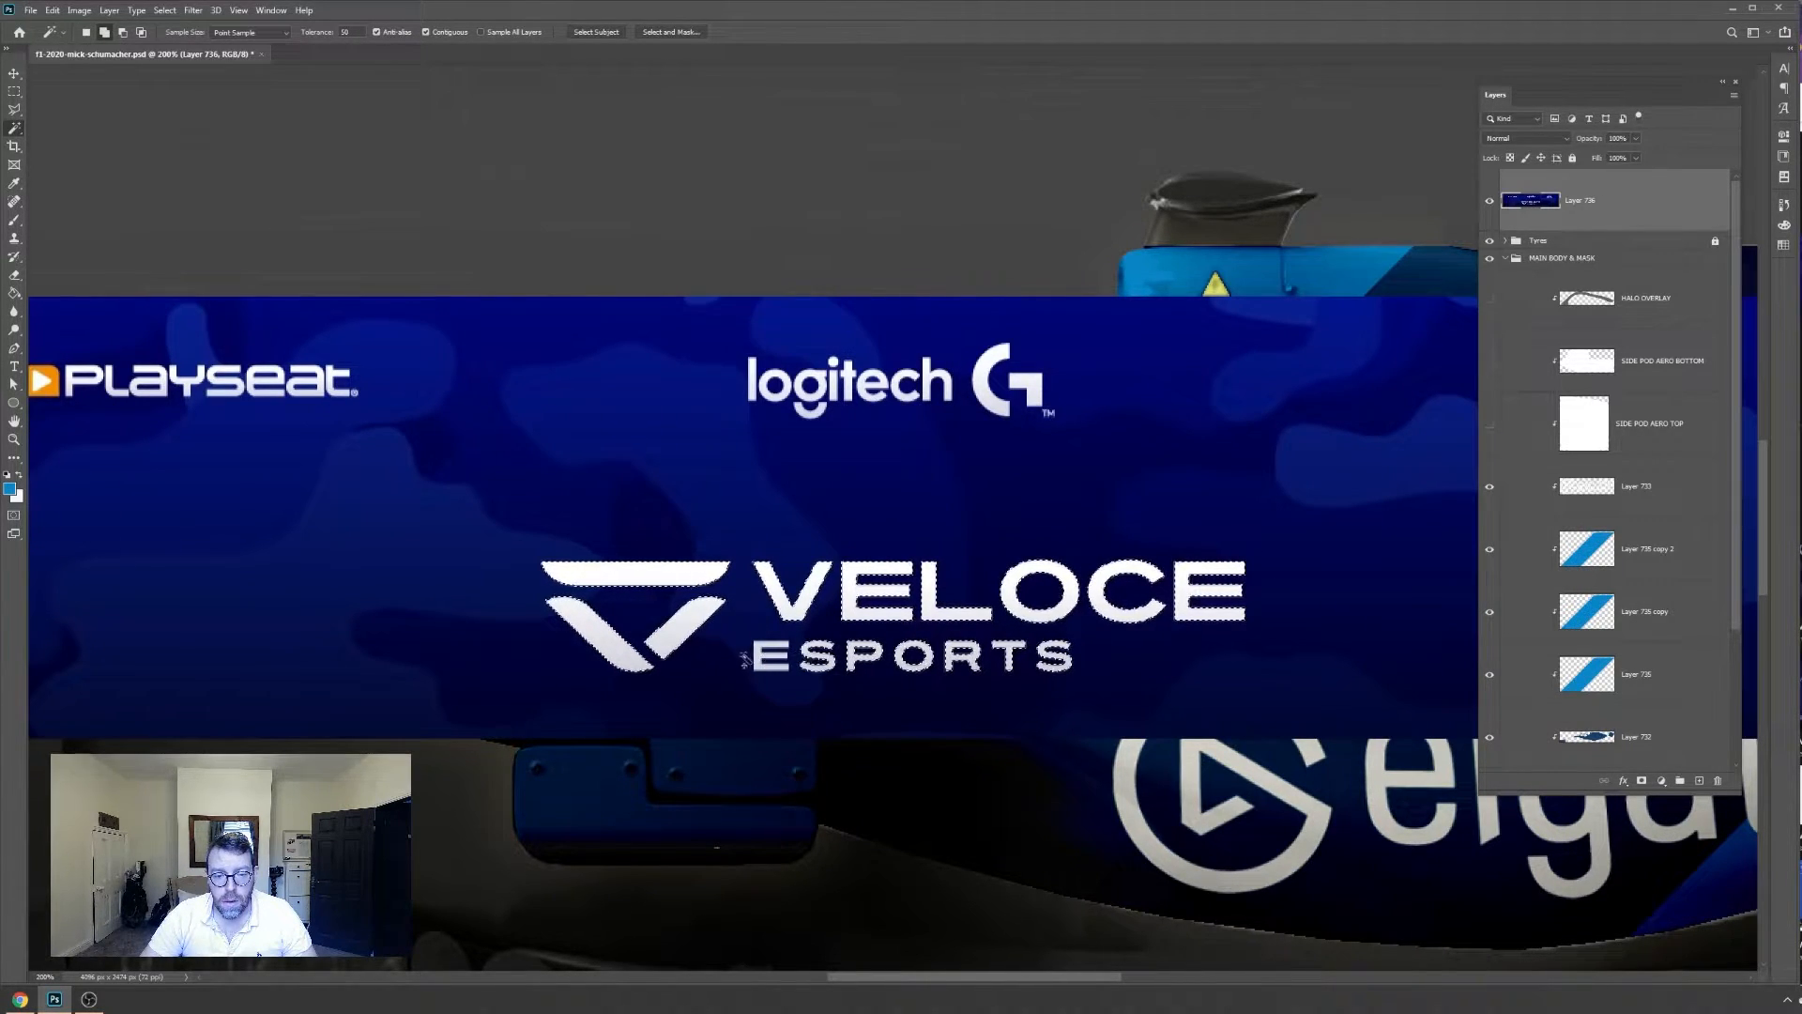
pyautogui.press('Delete')
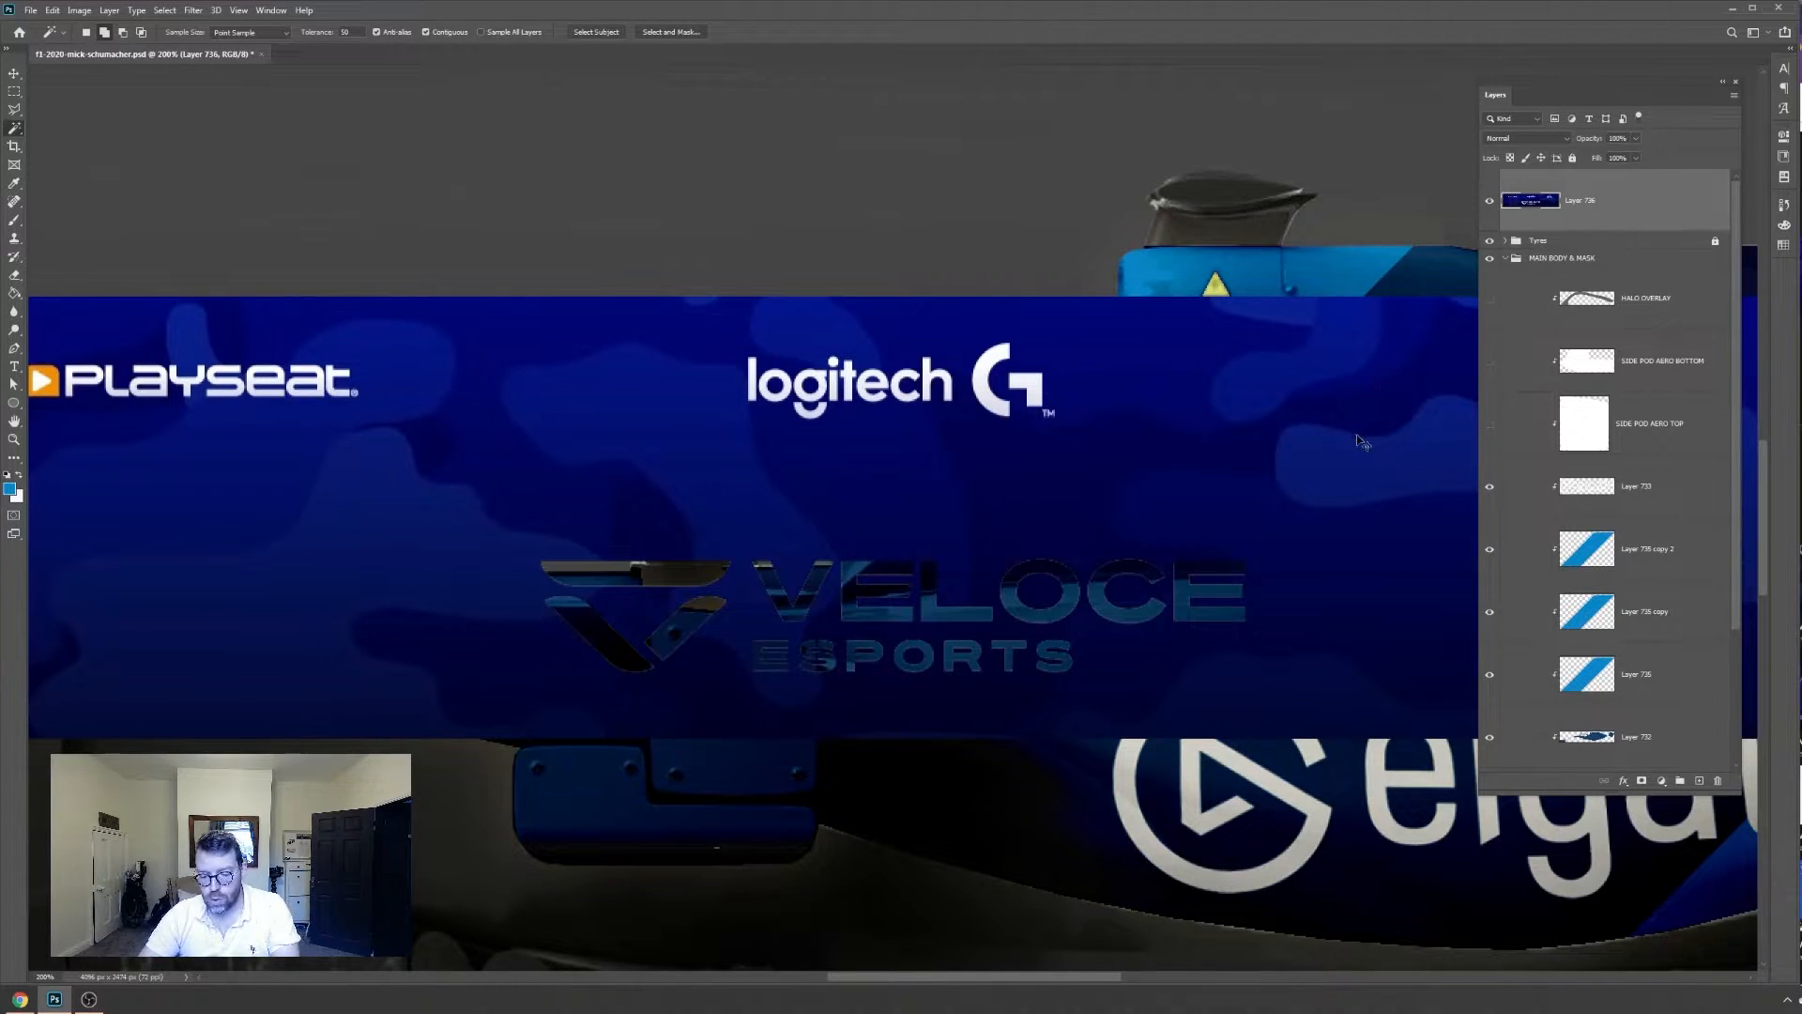
# Hide the banner layer and paste the Veloce Esports logo as a clipped layer directly above the blue stripe layers
pyautogui.hotkey('ctrl', '-')
pyautogui.hotkey('ctrl', '-')
pyautogui.click(1488, 202)
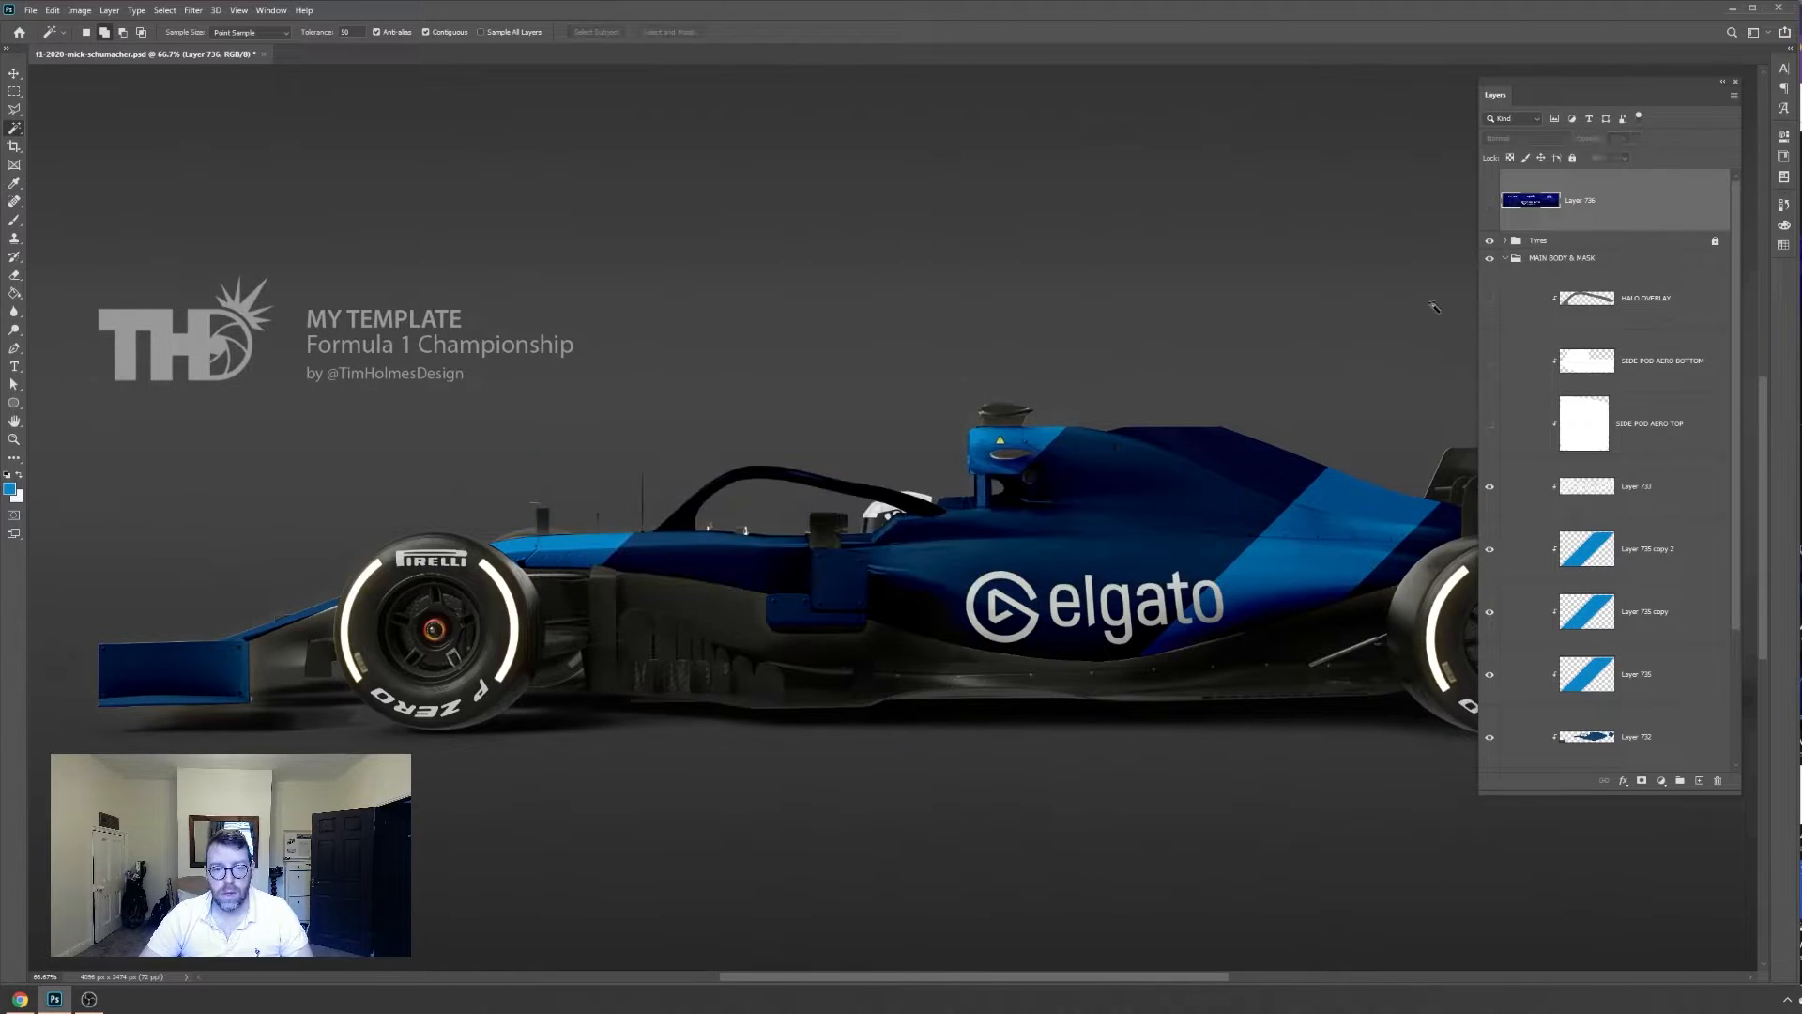
pyautogui.hotkey('ctrl', 'v')
pyautogui.moveTo(1629, 209); pyautogui.dragTo(1633, 582)
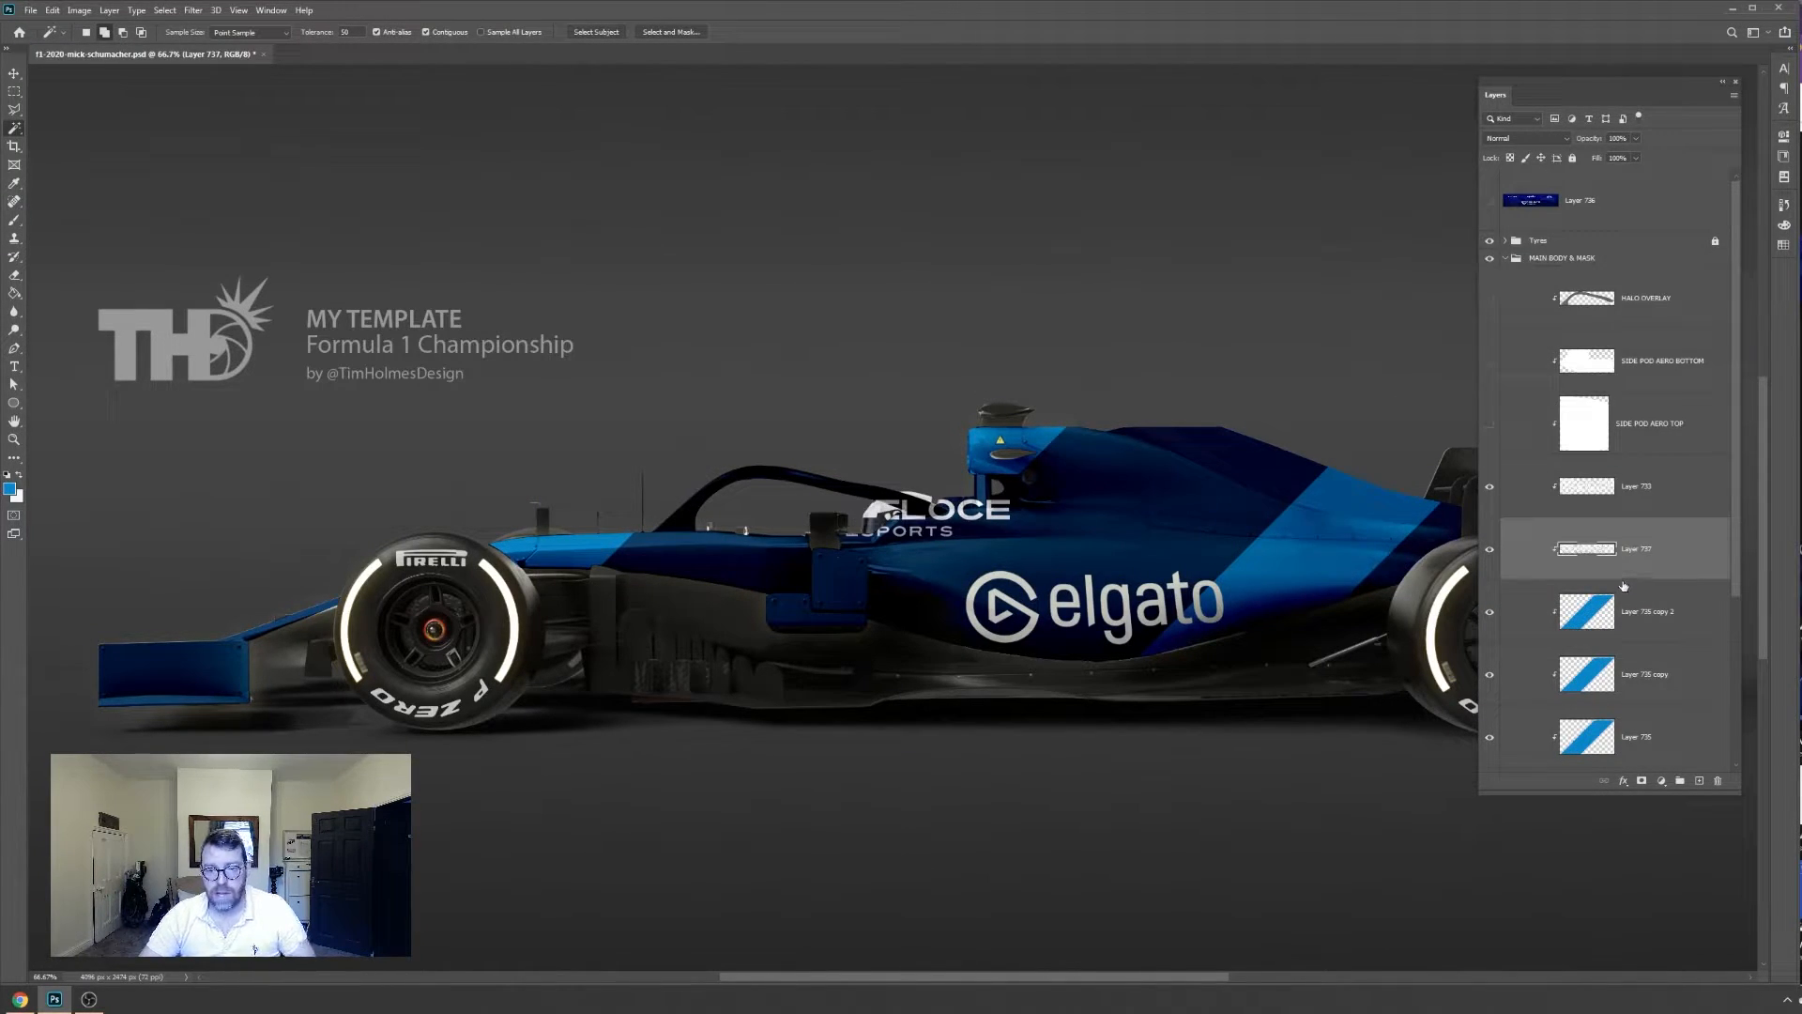
# Move the Veloce Esports logo onto the bodywork beneath the front of the halo and scale it down to fit
pyautogui.press('v')
pyautogui.moveTo(1007, 519); pyautogui.dragTo(761, 574)
pyautogui.hotkey('ctrl', 't')
pyautogui.press('Return')
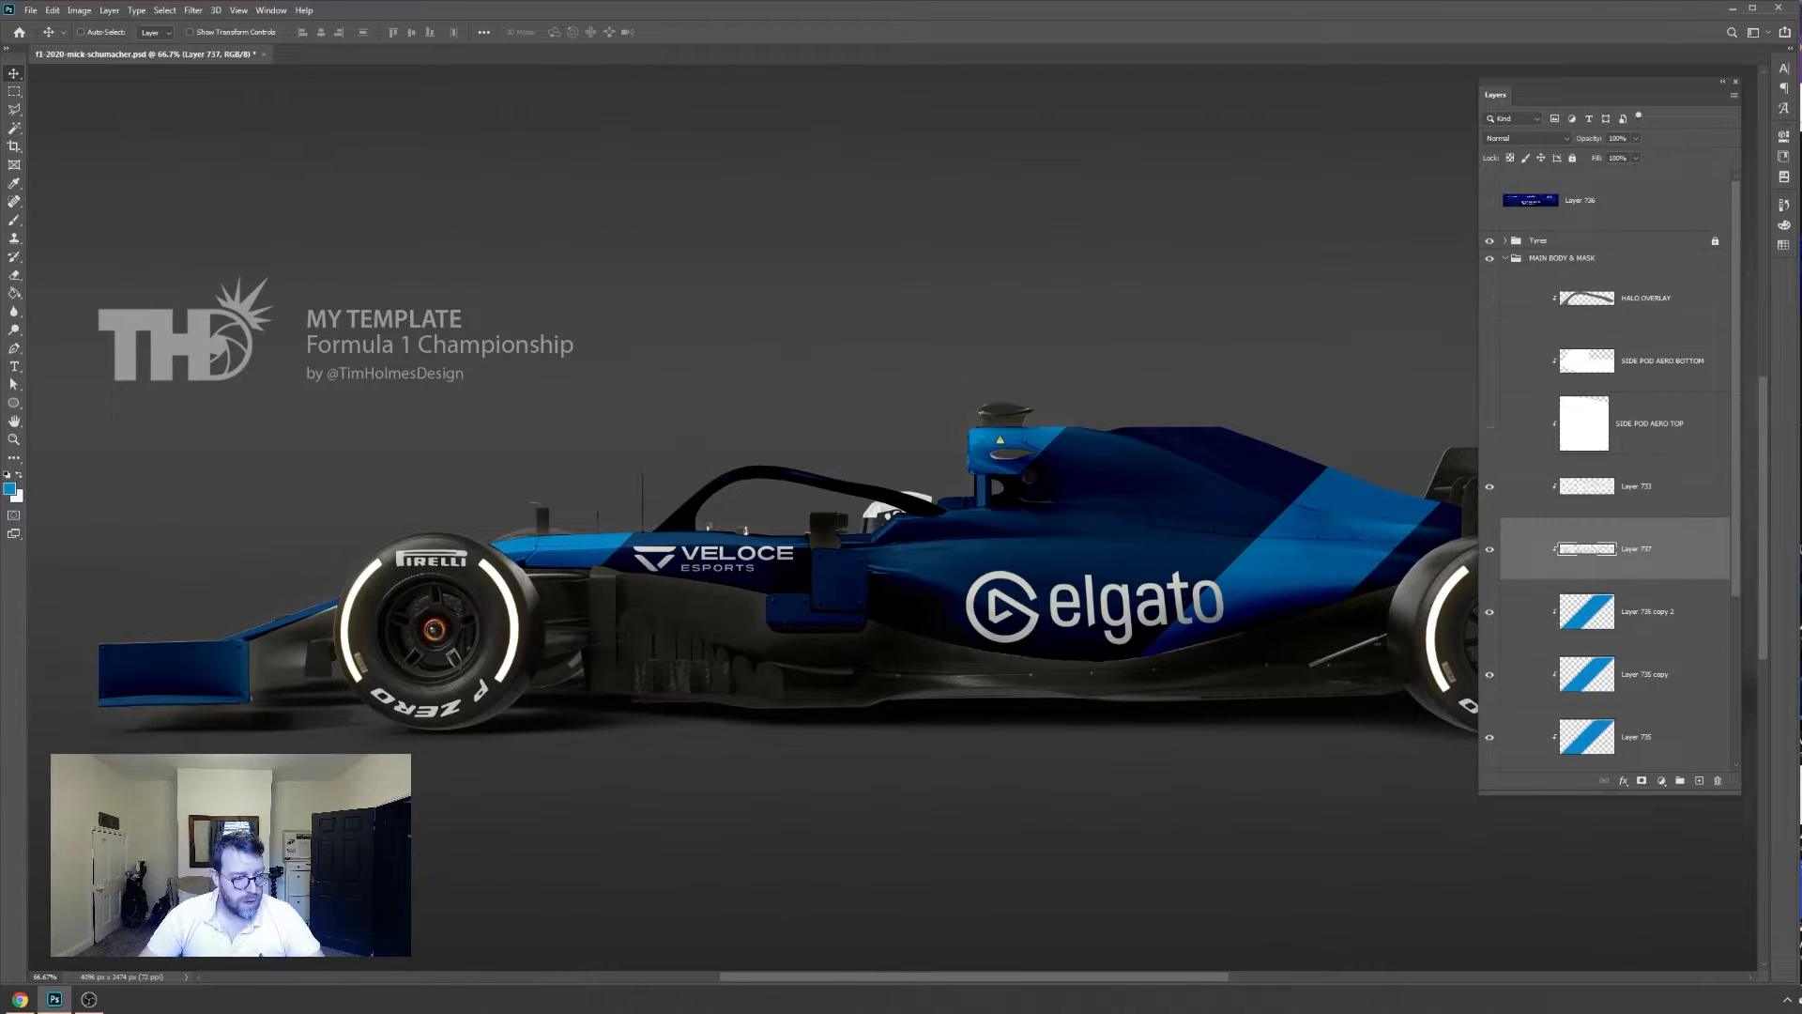
# Switch to the browser and search Google Images for the Logitech G logo
pyautogui.click(19, 999)
pyautogui.tripleClick(890, 91)
pyautogui.write('lo')
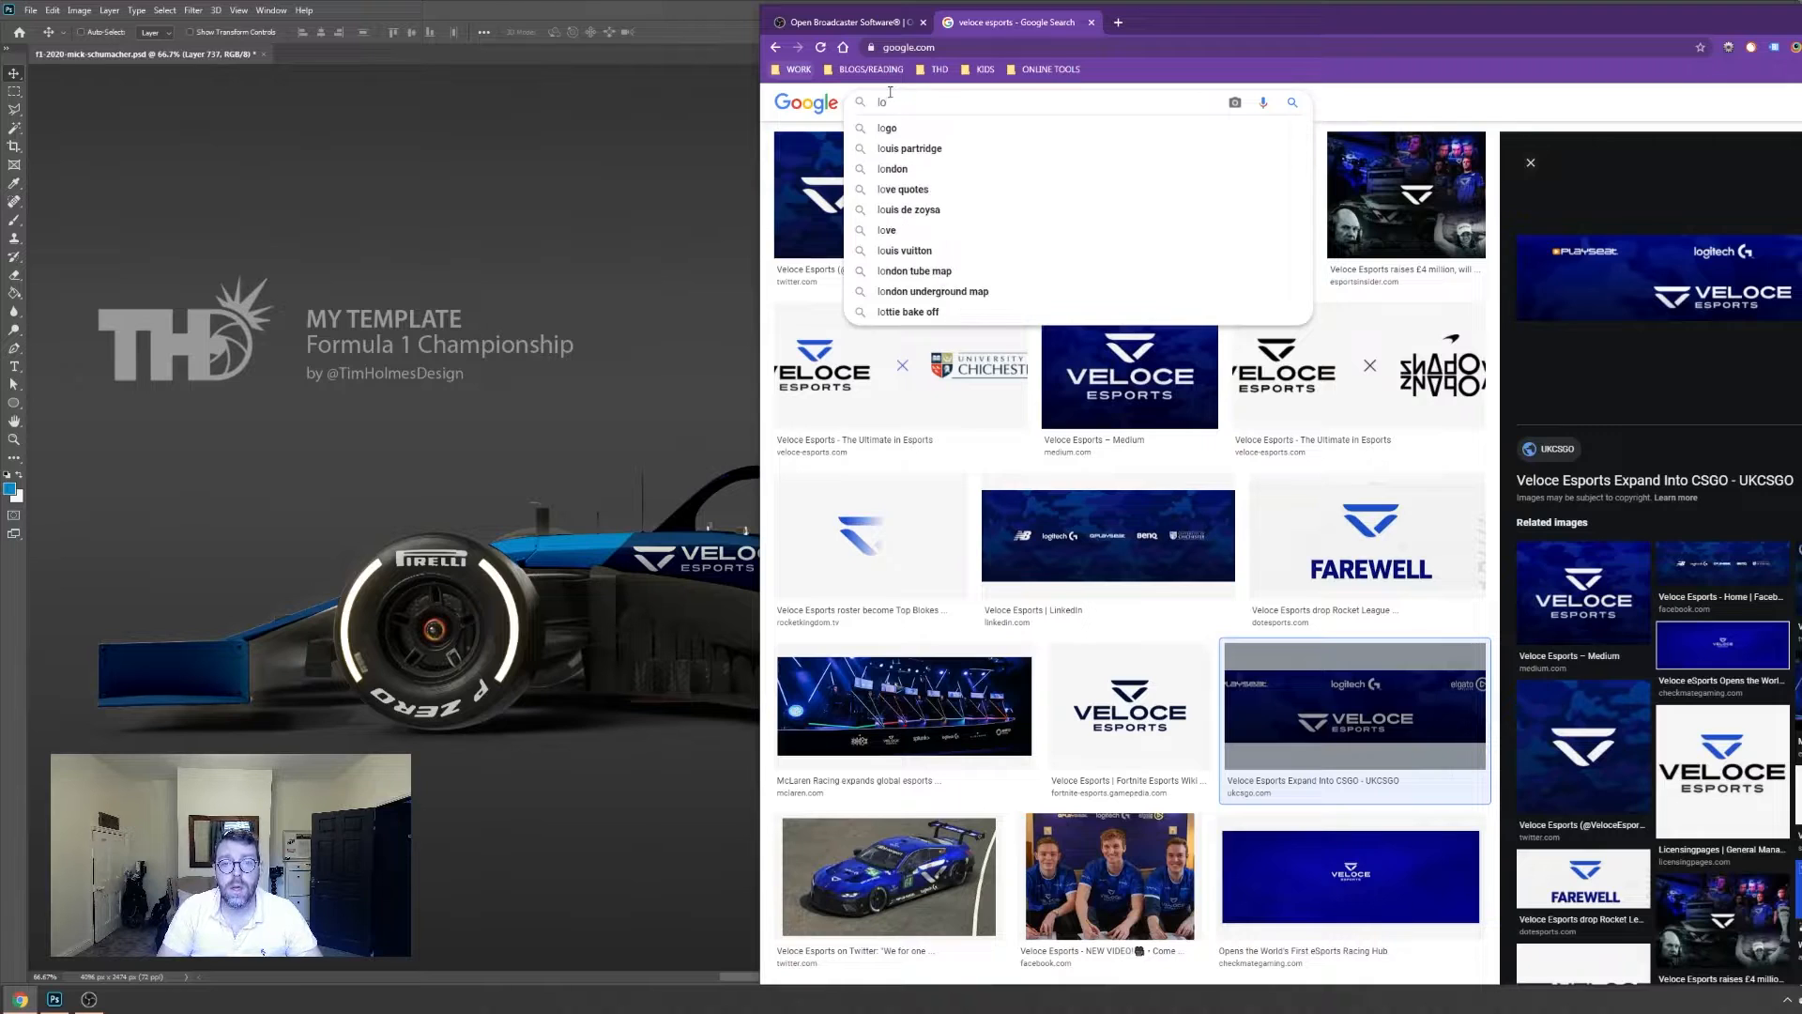
pyautogui.write('gitech g loo')
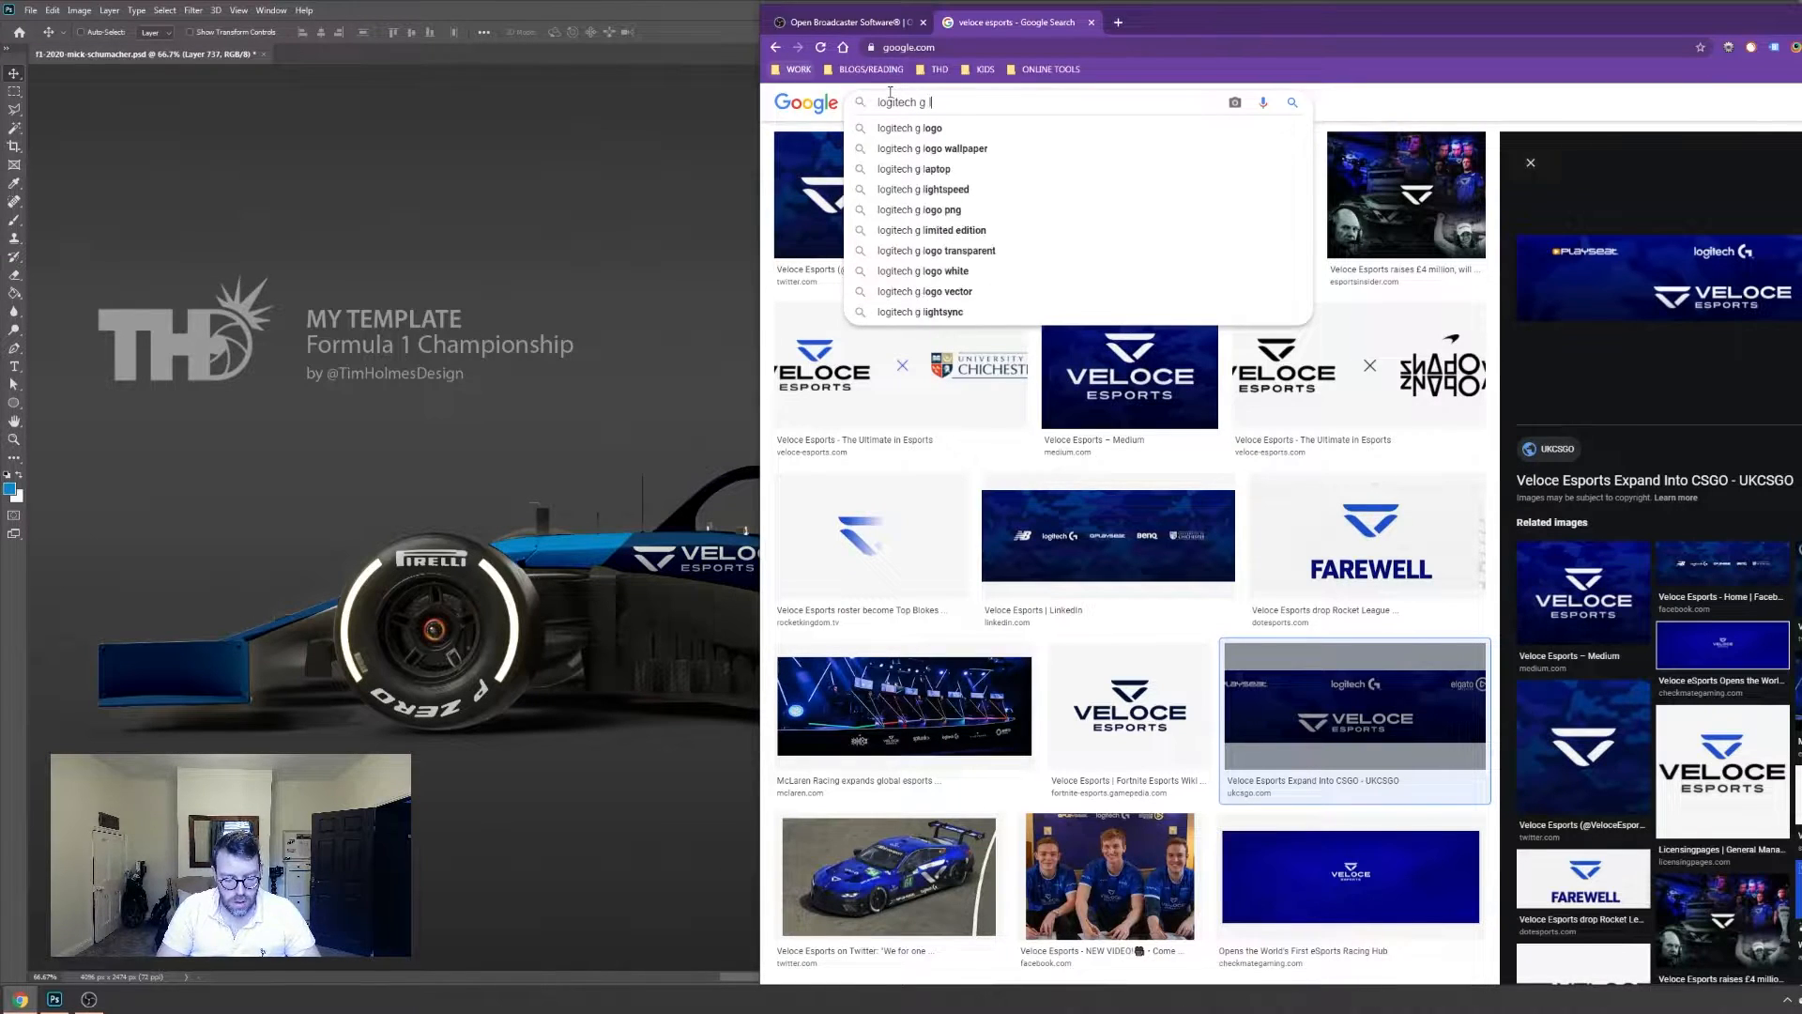
pyautogui.press('BackSpace')
pyautogui.press('BackSpace')
pyautogui.write('go')
pyautogui.press('Return')
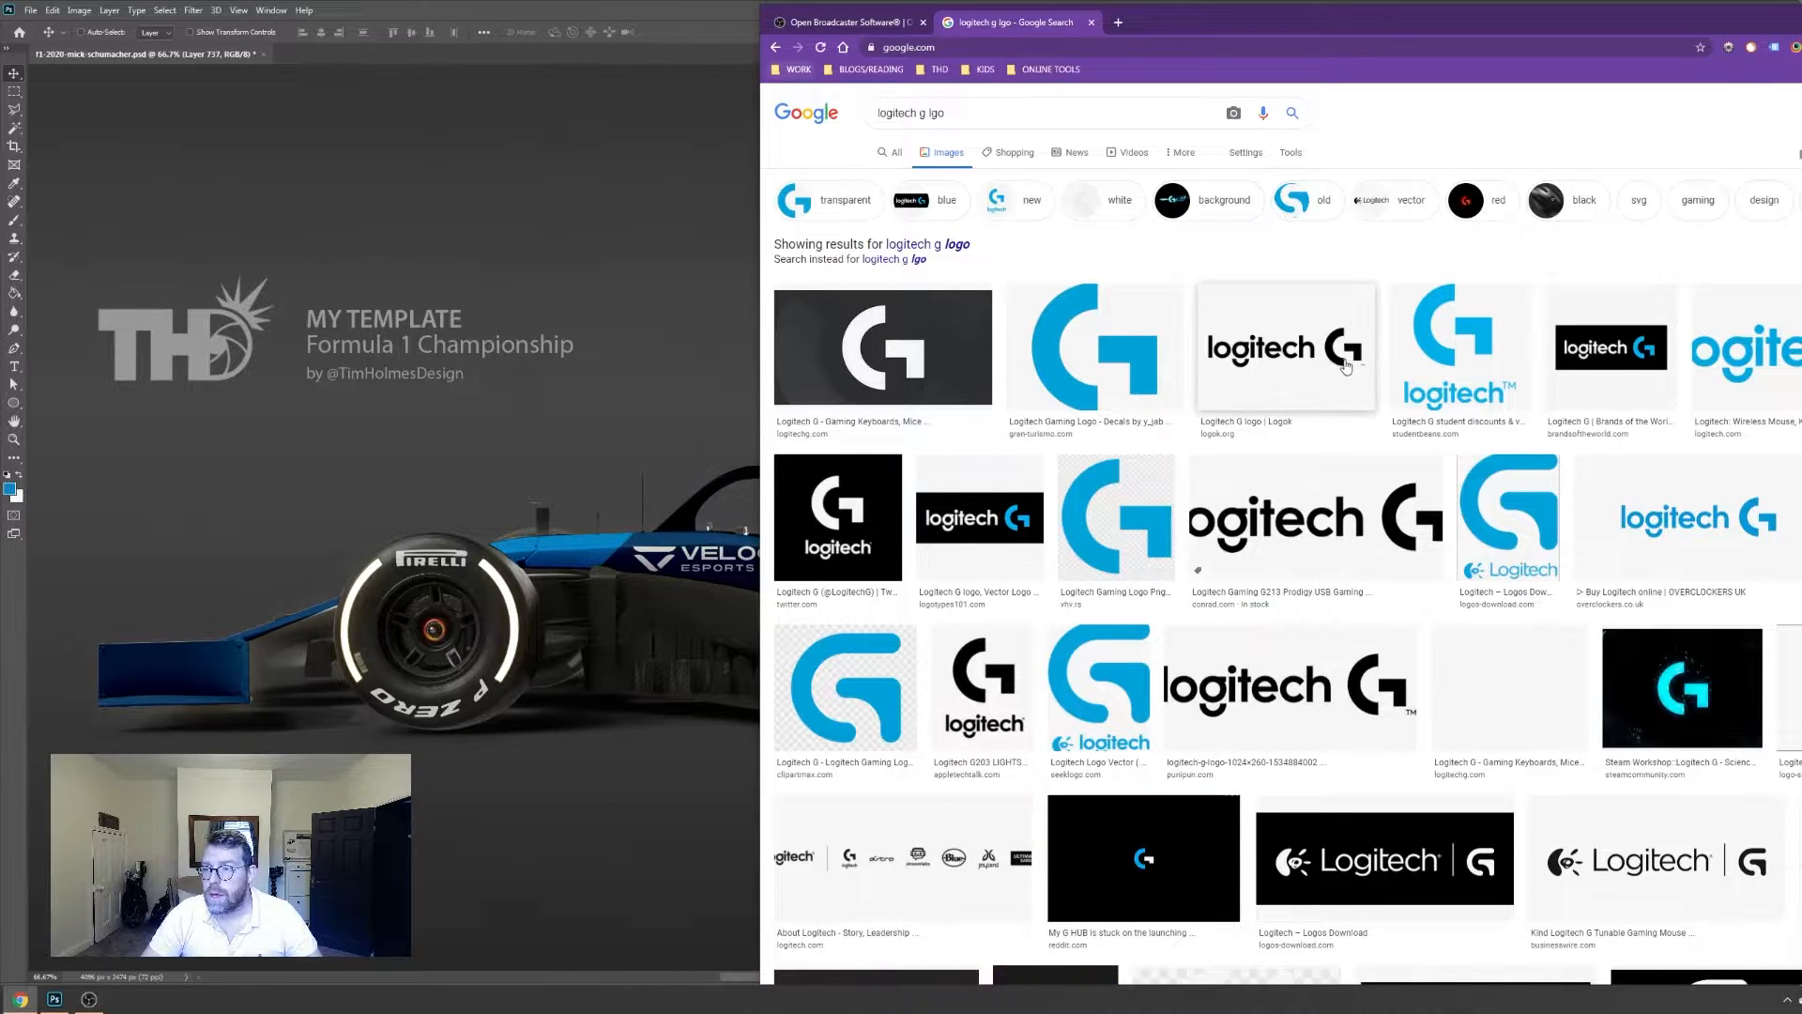
# Open the wide light blue Logitech G logo with the transparent background and copy the image
pyautogui.click(1285, 349)
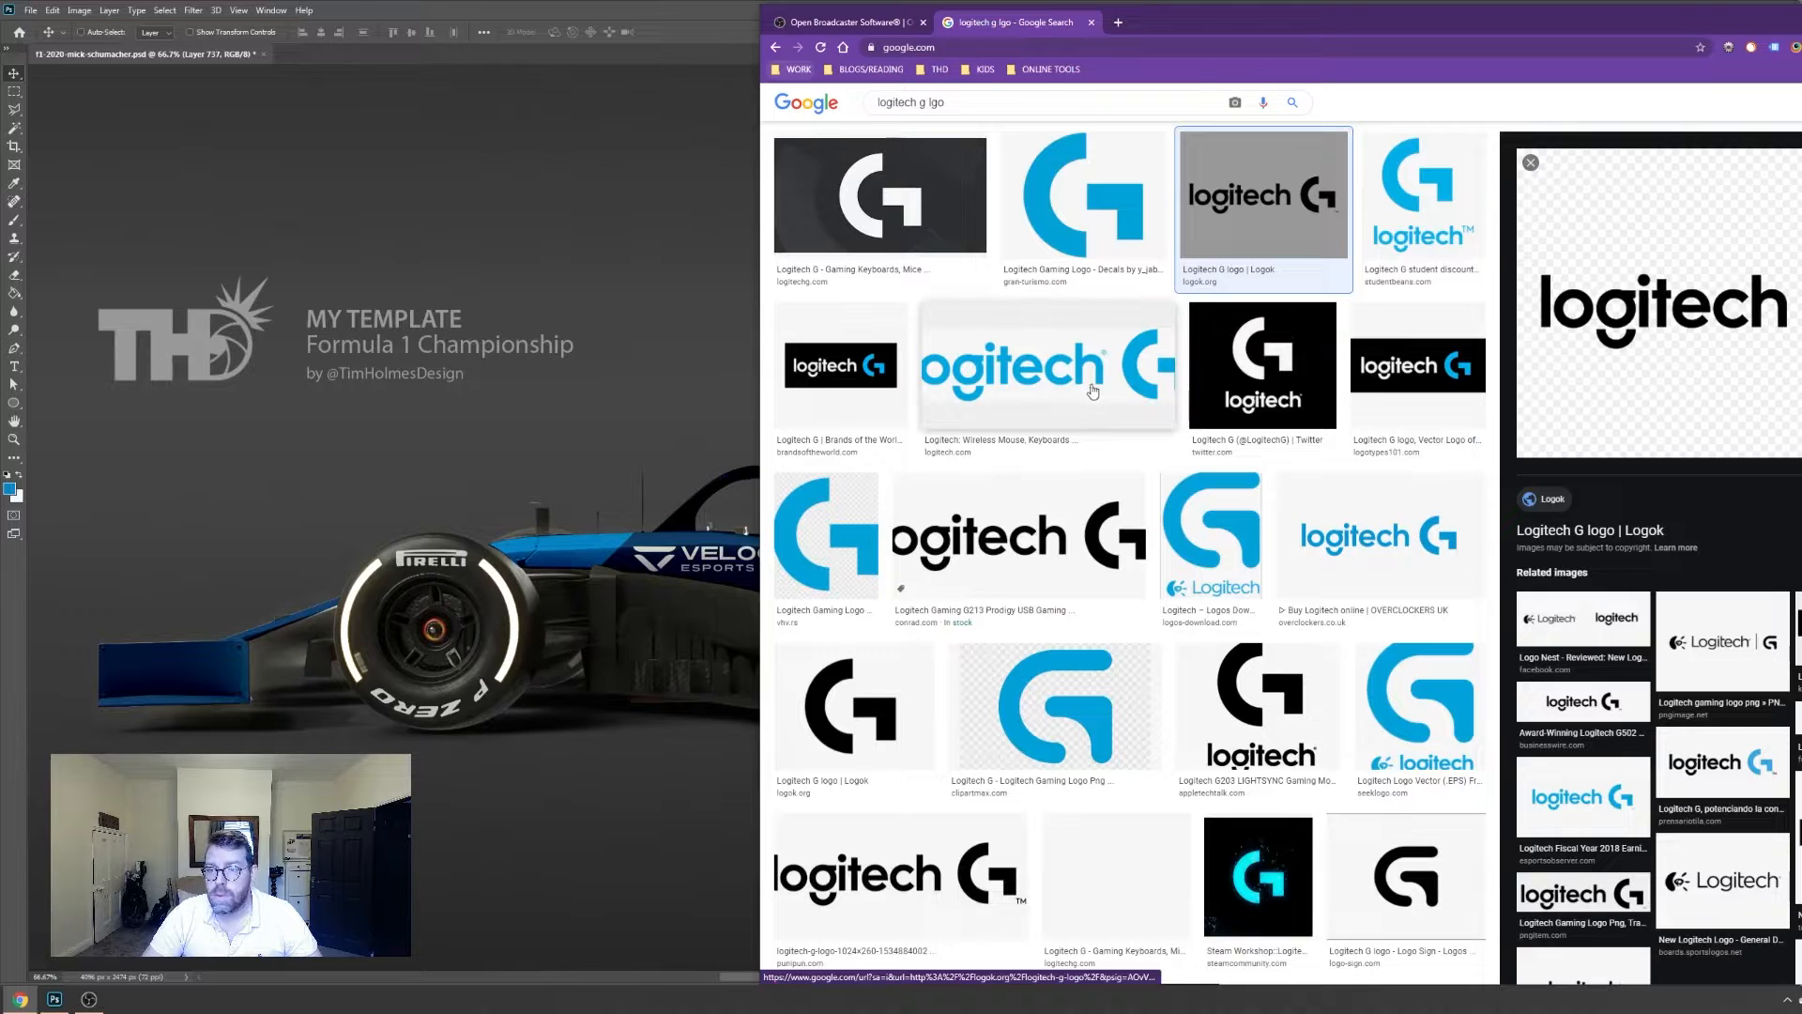
pyautogui.click(1051, 392)
pyautogui.rightClick(1677, 297)
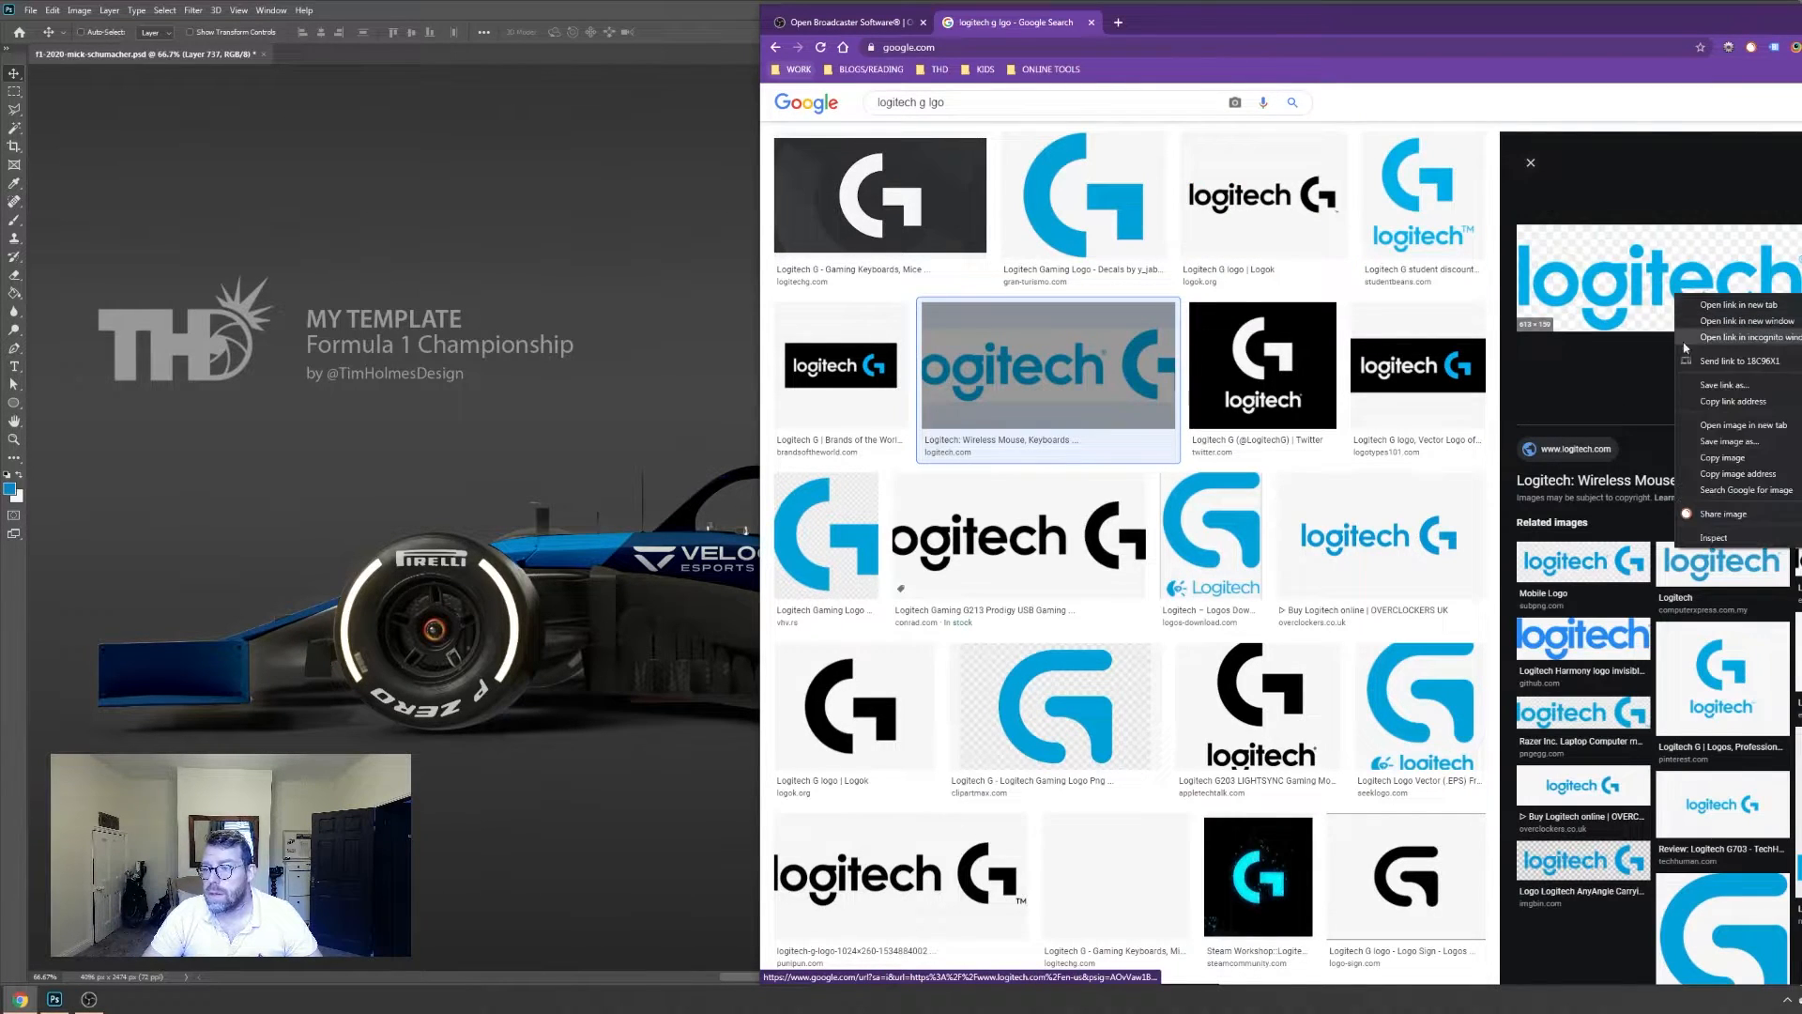
pyautogui.click(1721, 459)
# Switch to Photoshop, paste the Logitech G logo and bring its layer to the top of the layer stack
pyautogui.hotkey('alt', 'Tab')
pyautogui.hotkey('ctrl', 'v')
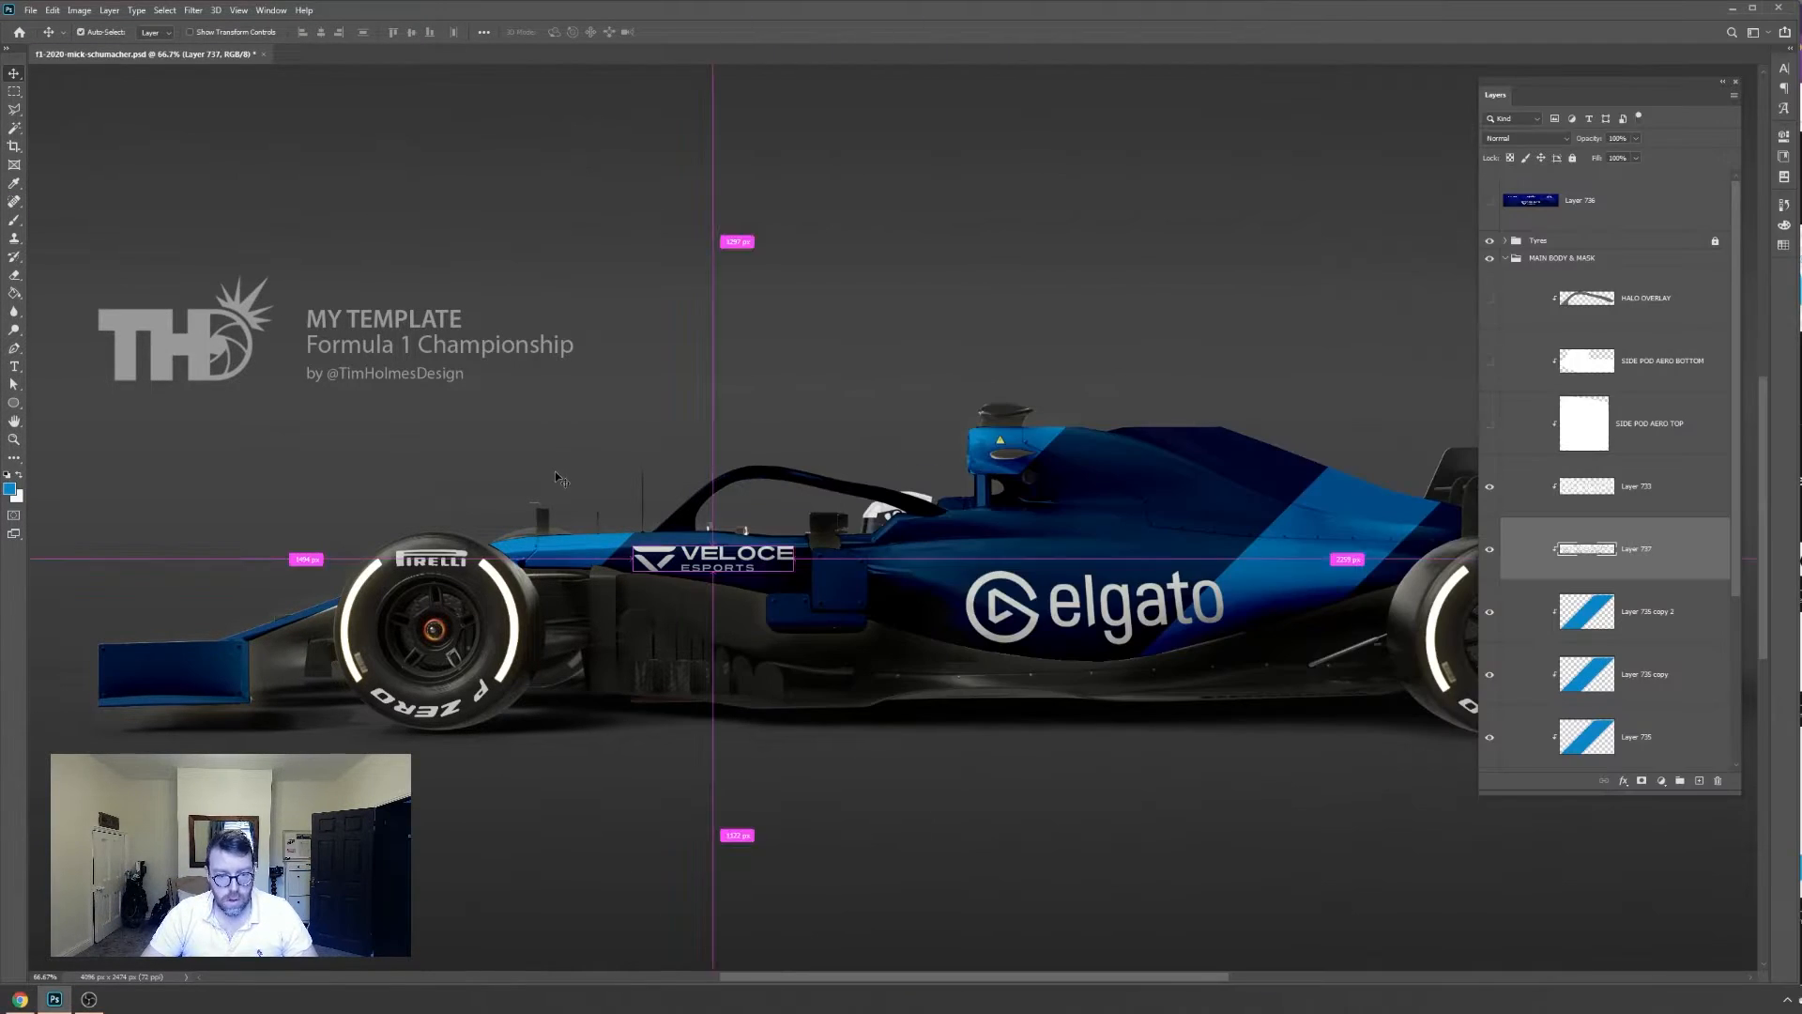
pyautogui.hotkey('ctrl', 'shift', ']')
pyautogui.hotkey('ctrl', 'shift', ']')
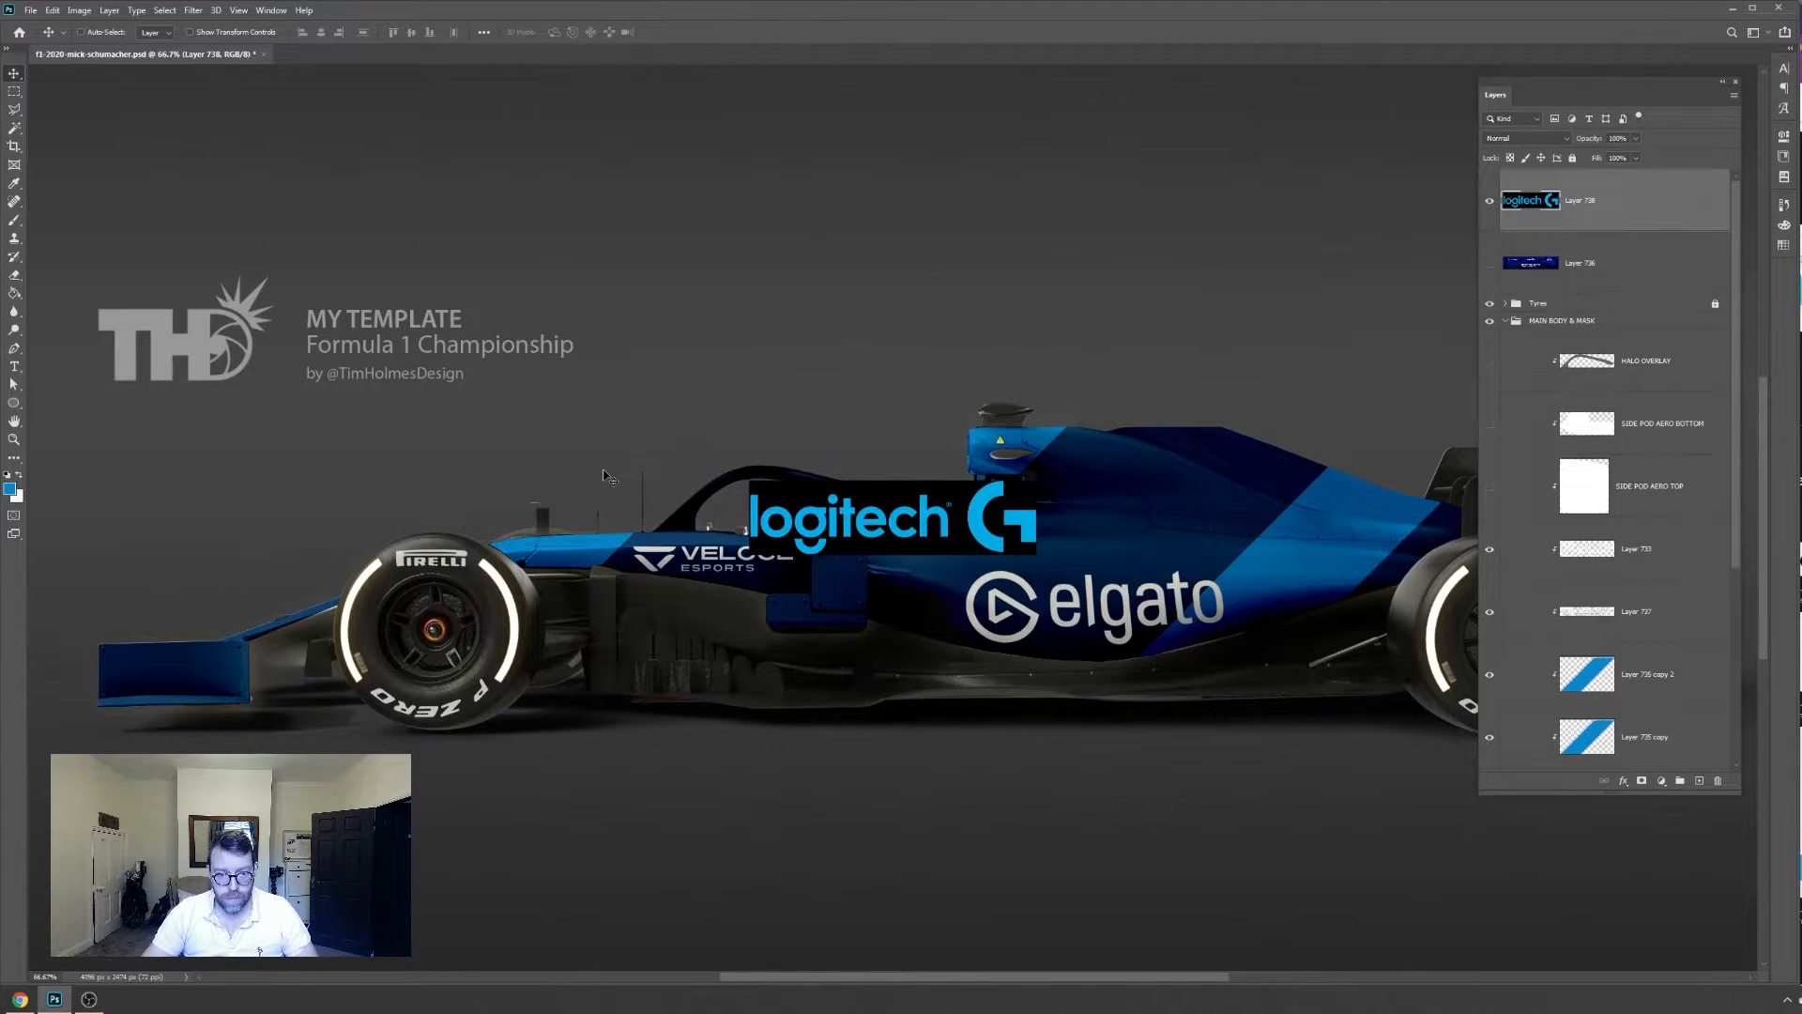
# Select the black background around the Logitech G logo with the Magic Wand, delete it and deselect
pyautogui.hotkey('ctrl', '=')
pyautogui.hotkey('ctrl', '=')
pyautogui.hotkey('ctrl', '=')
pyautogui.press('w')
pyautogui.click(427, 412)
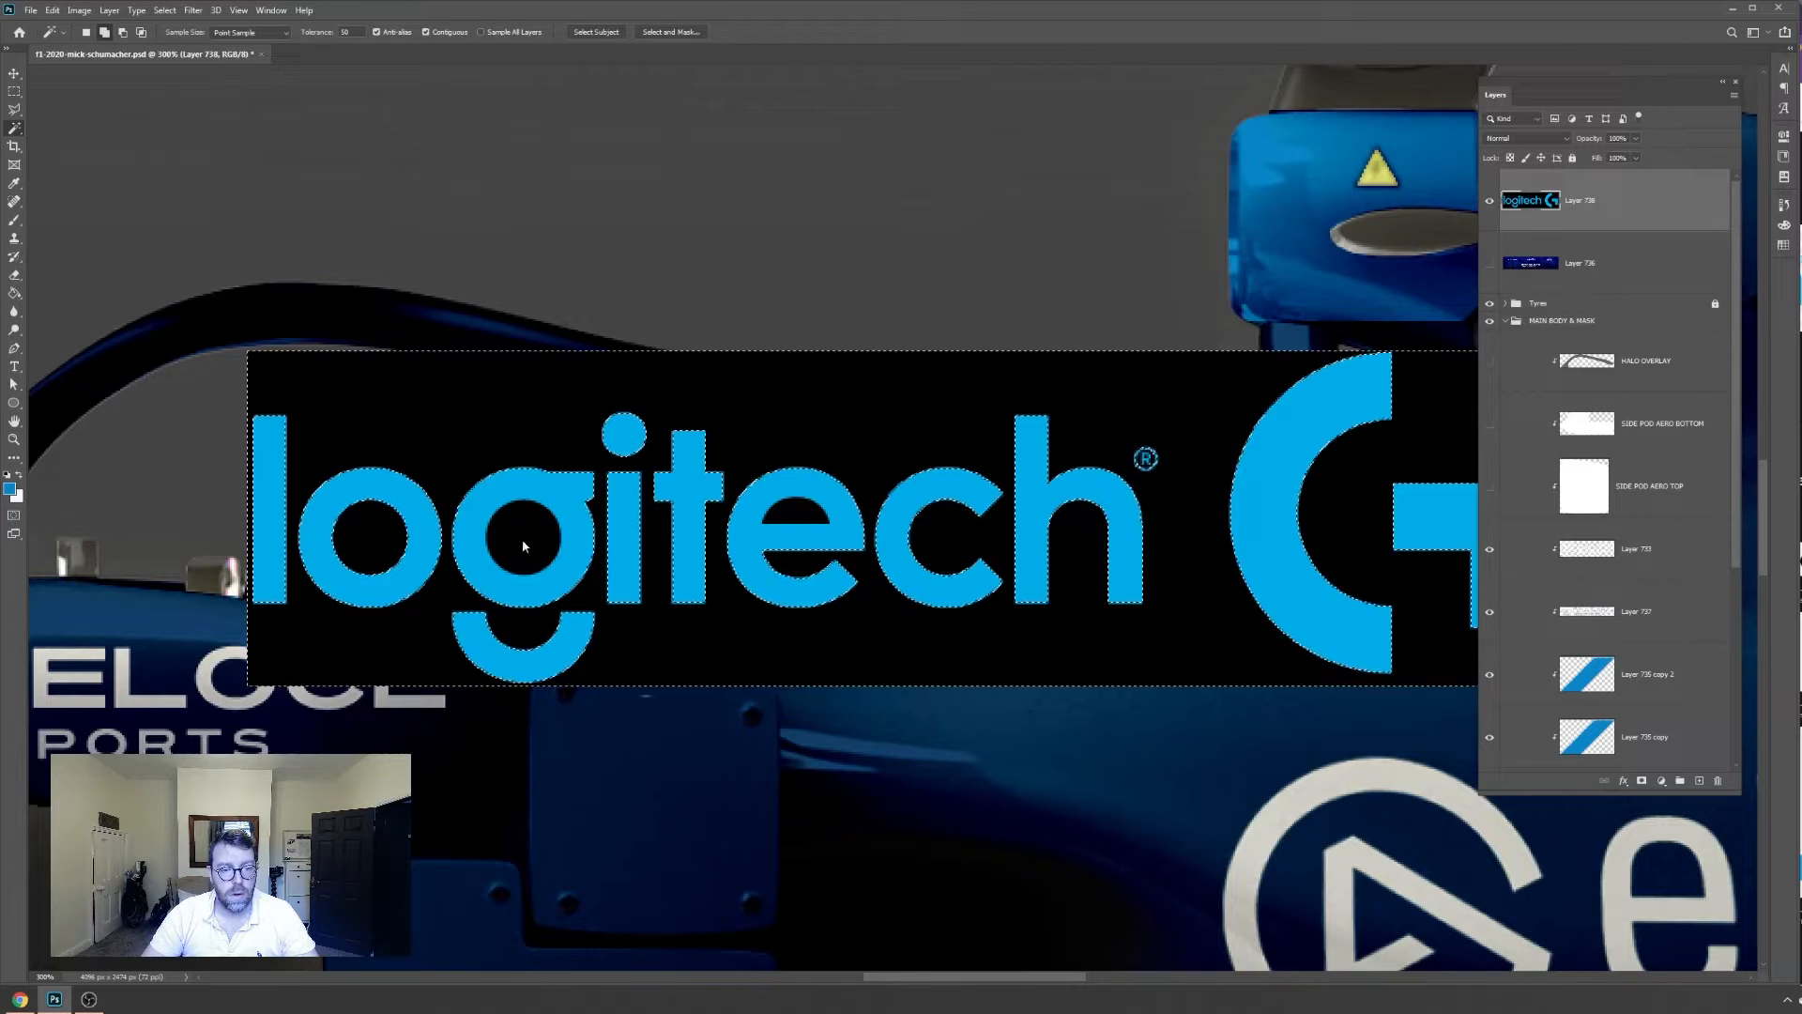
pyautogui.press('Delete')
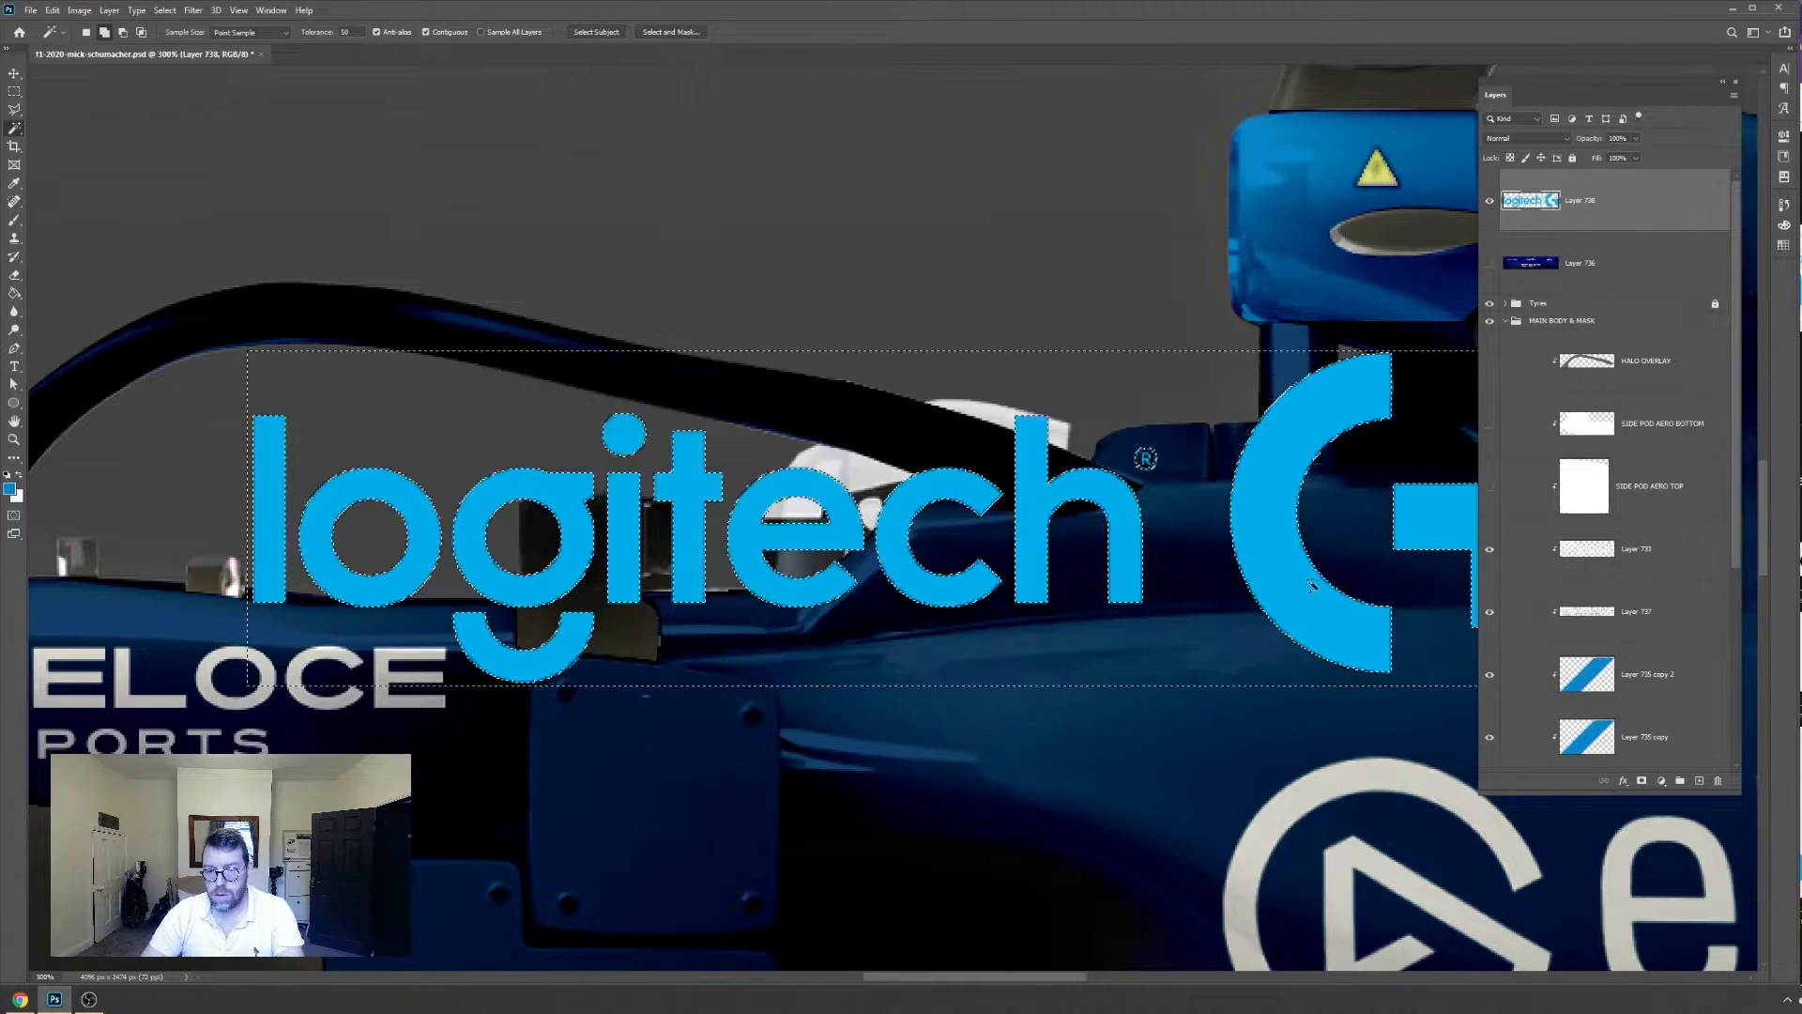
pyautogui.hotkey('ctrl', 'd')
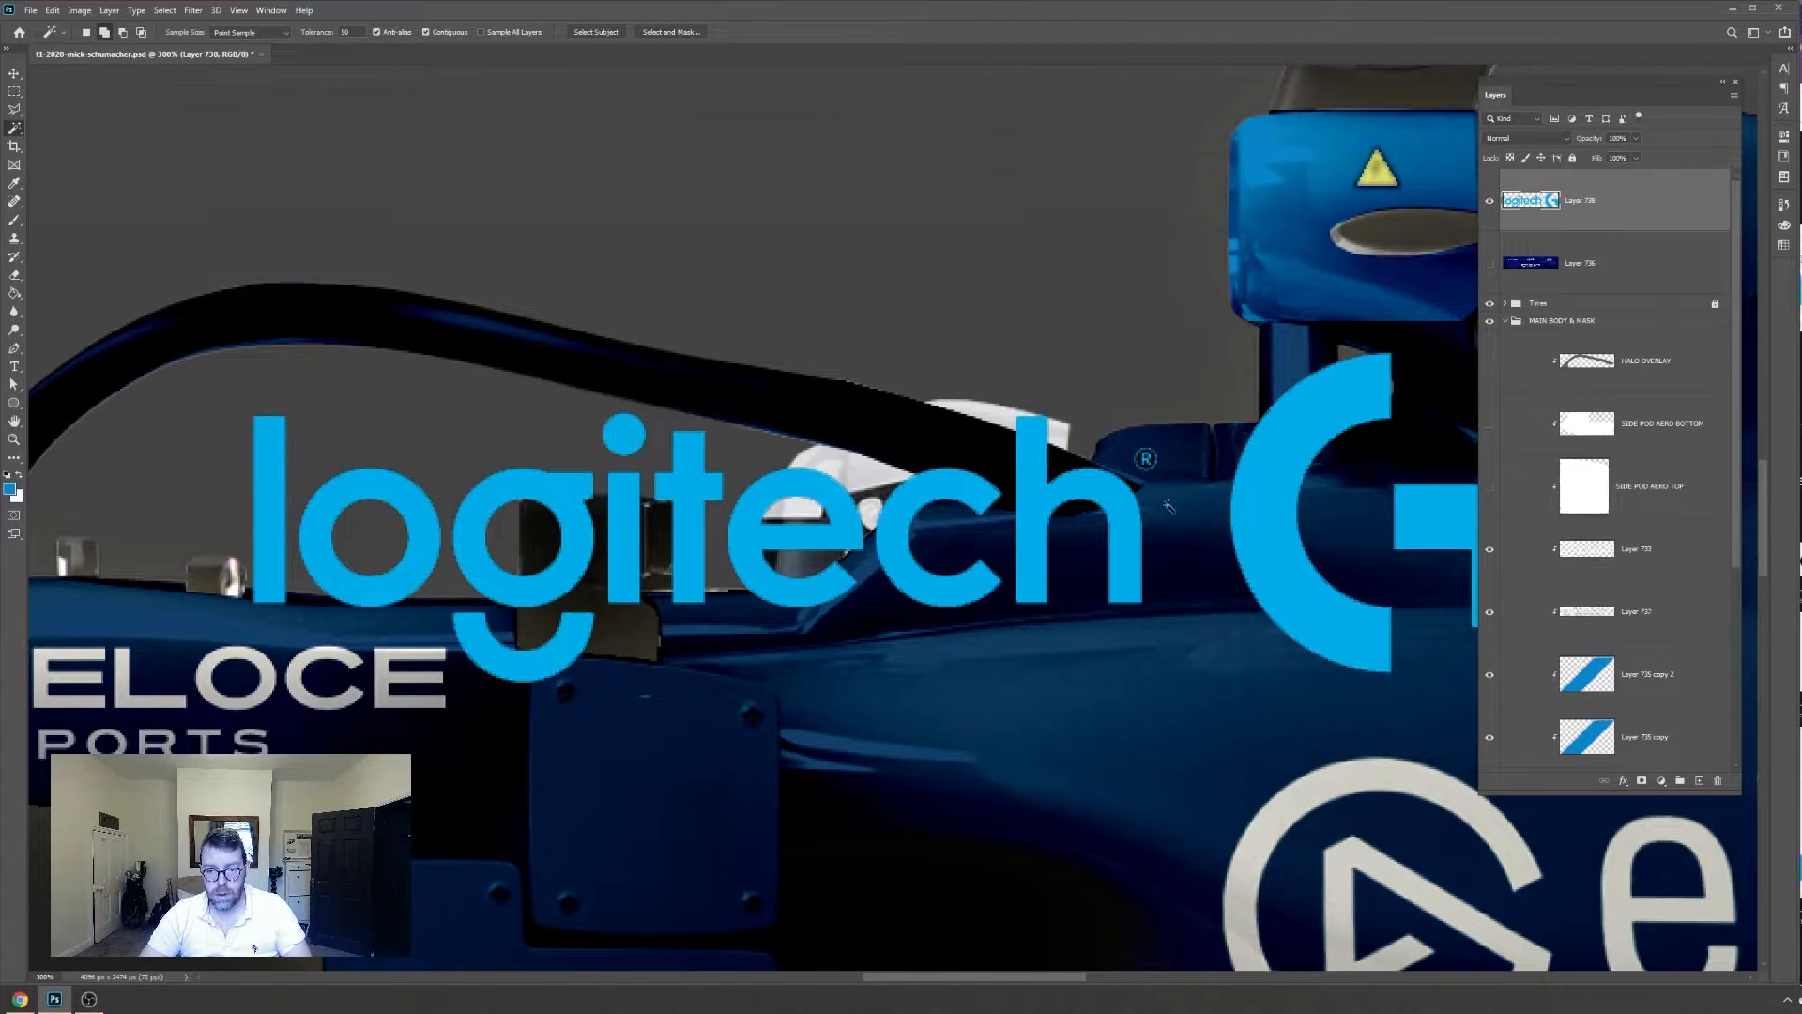
# Outline the registered trademark symbol beside the Logitech lettering with the Polygonal Lasso, delete it and deselect
pyautogui.press('l')
pyautogui.click(1110, 450)
pyautogui.click(1167, 497)
pyautogui.click(1172, 438)
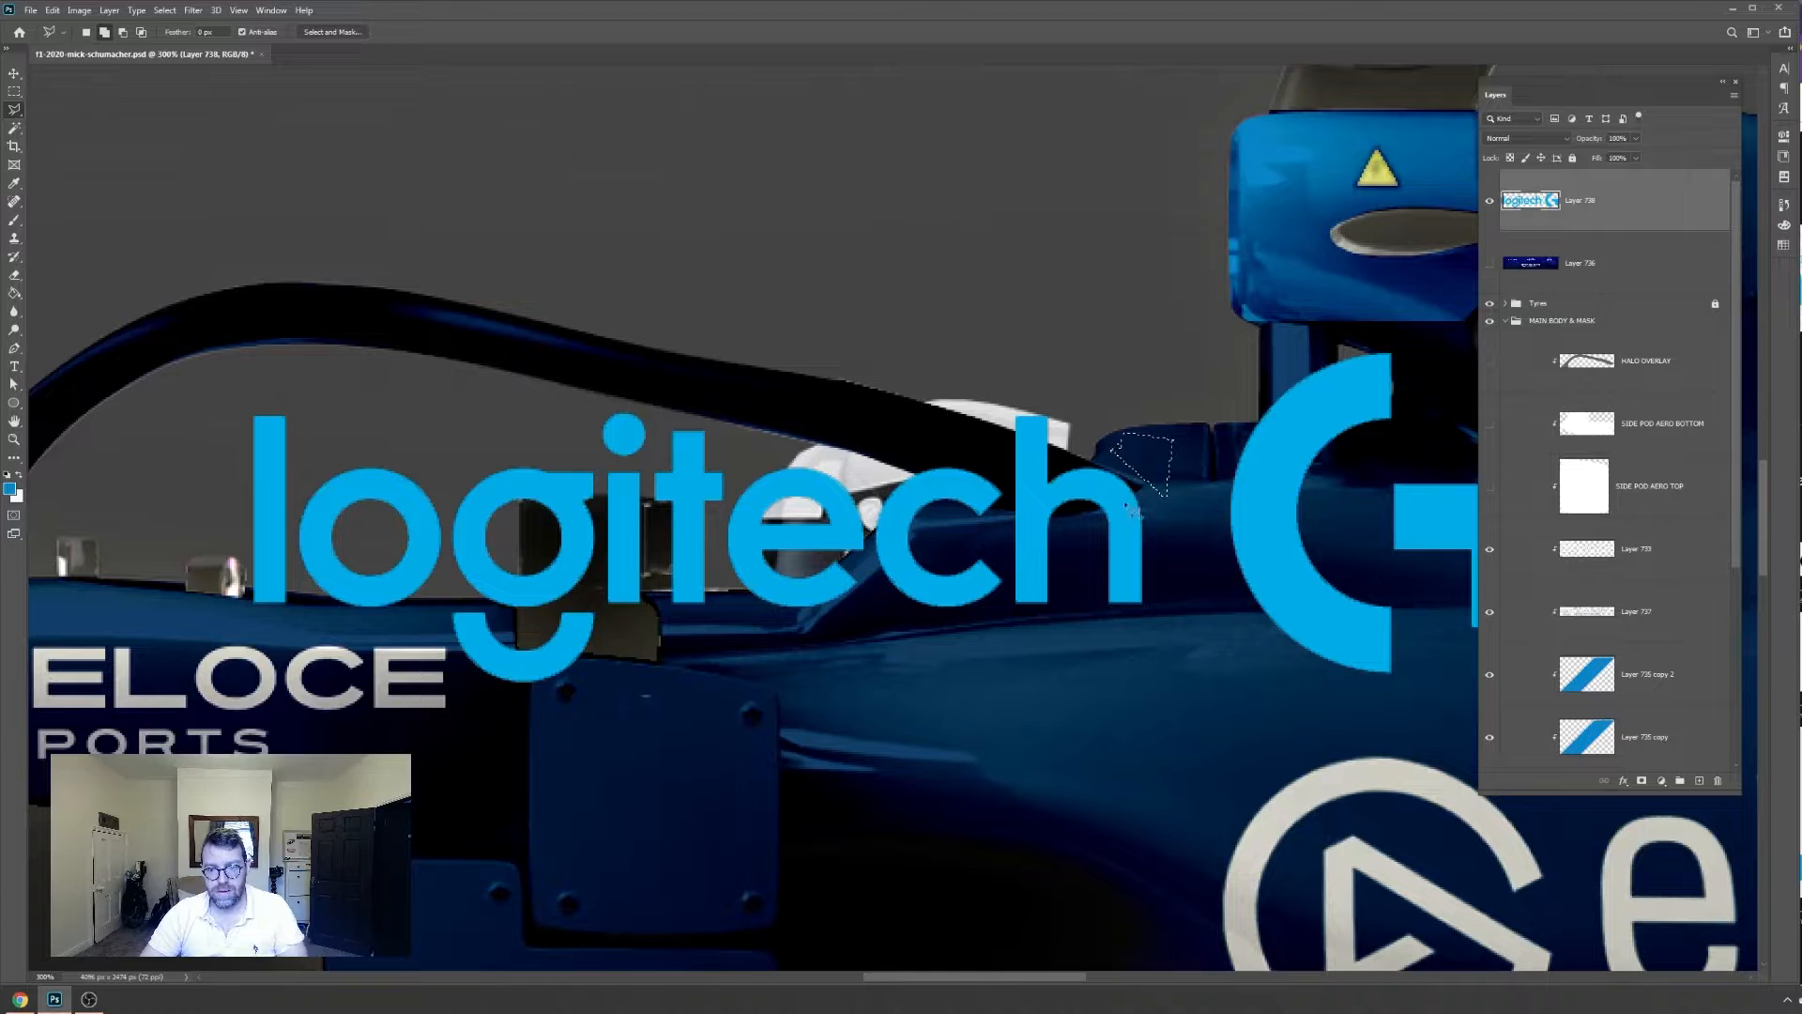
pyautogui.hotkey('ctrl', '-')
pyautogui.hotkey('ctrl', '-')
pyautogui.hotkey('ctrl', '-')
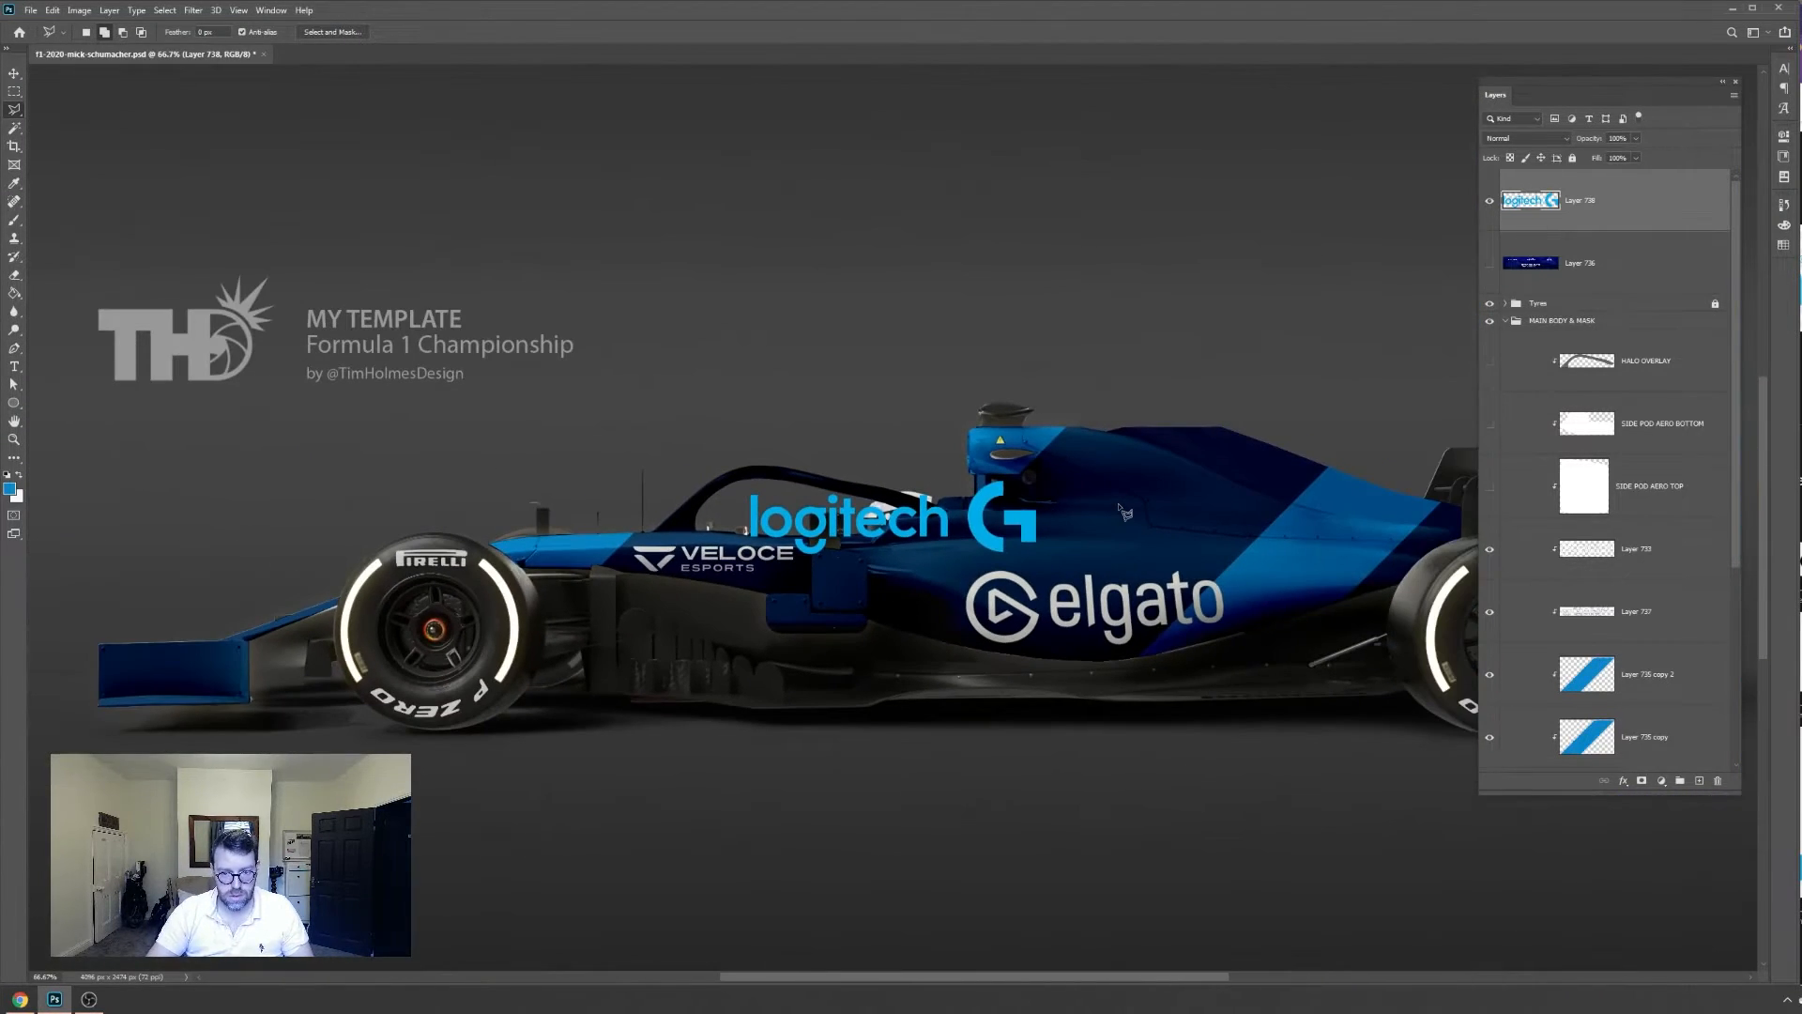
# Move the Logitech G logo onto the front wing endplate and scale it down to fit
pyautogui.press('v')
pyautogui.moveTo(994, 530); pyautogui.dragTo(228, 711)
pyautogui.hotkey('ctrl', 't')
pyautogui.press('Return')
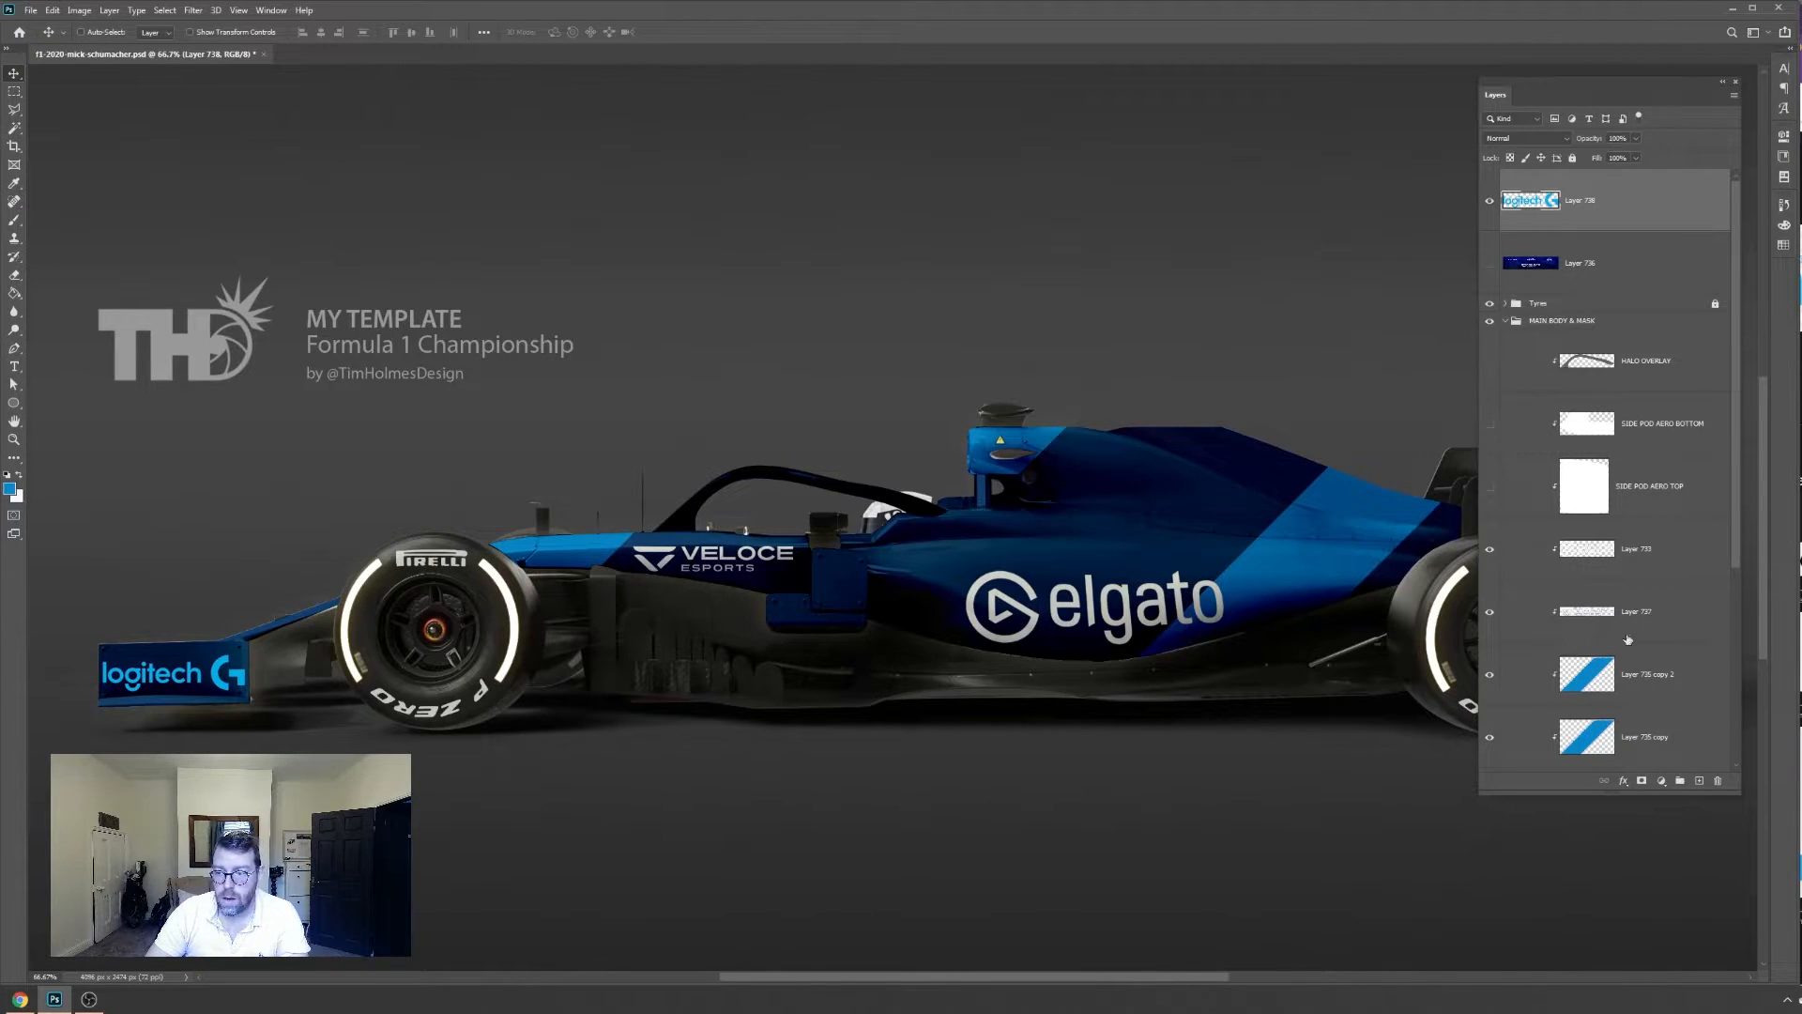
pyautogui.click(89, 999)
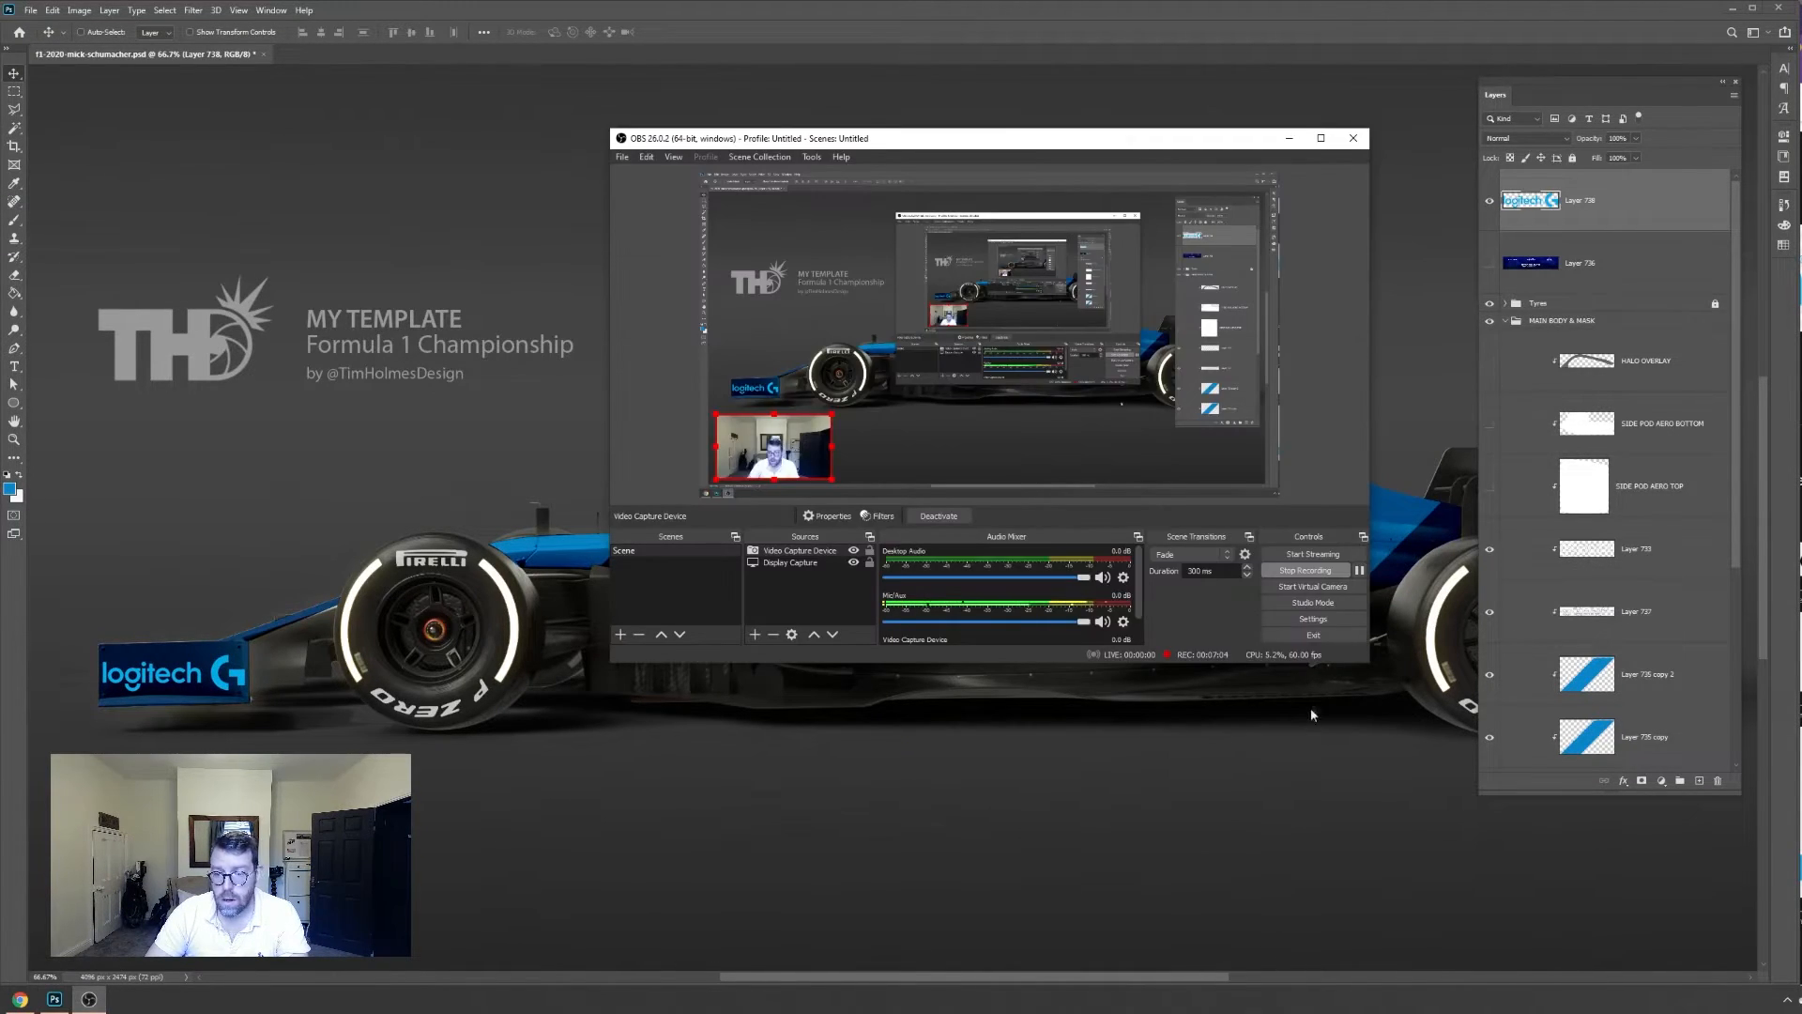
pyautogui.click(1427, 488)
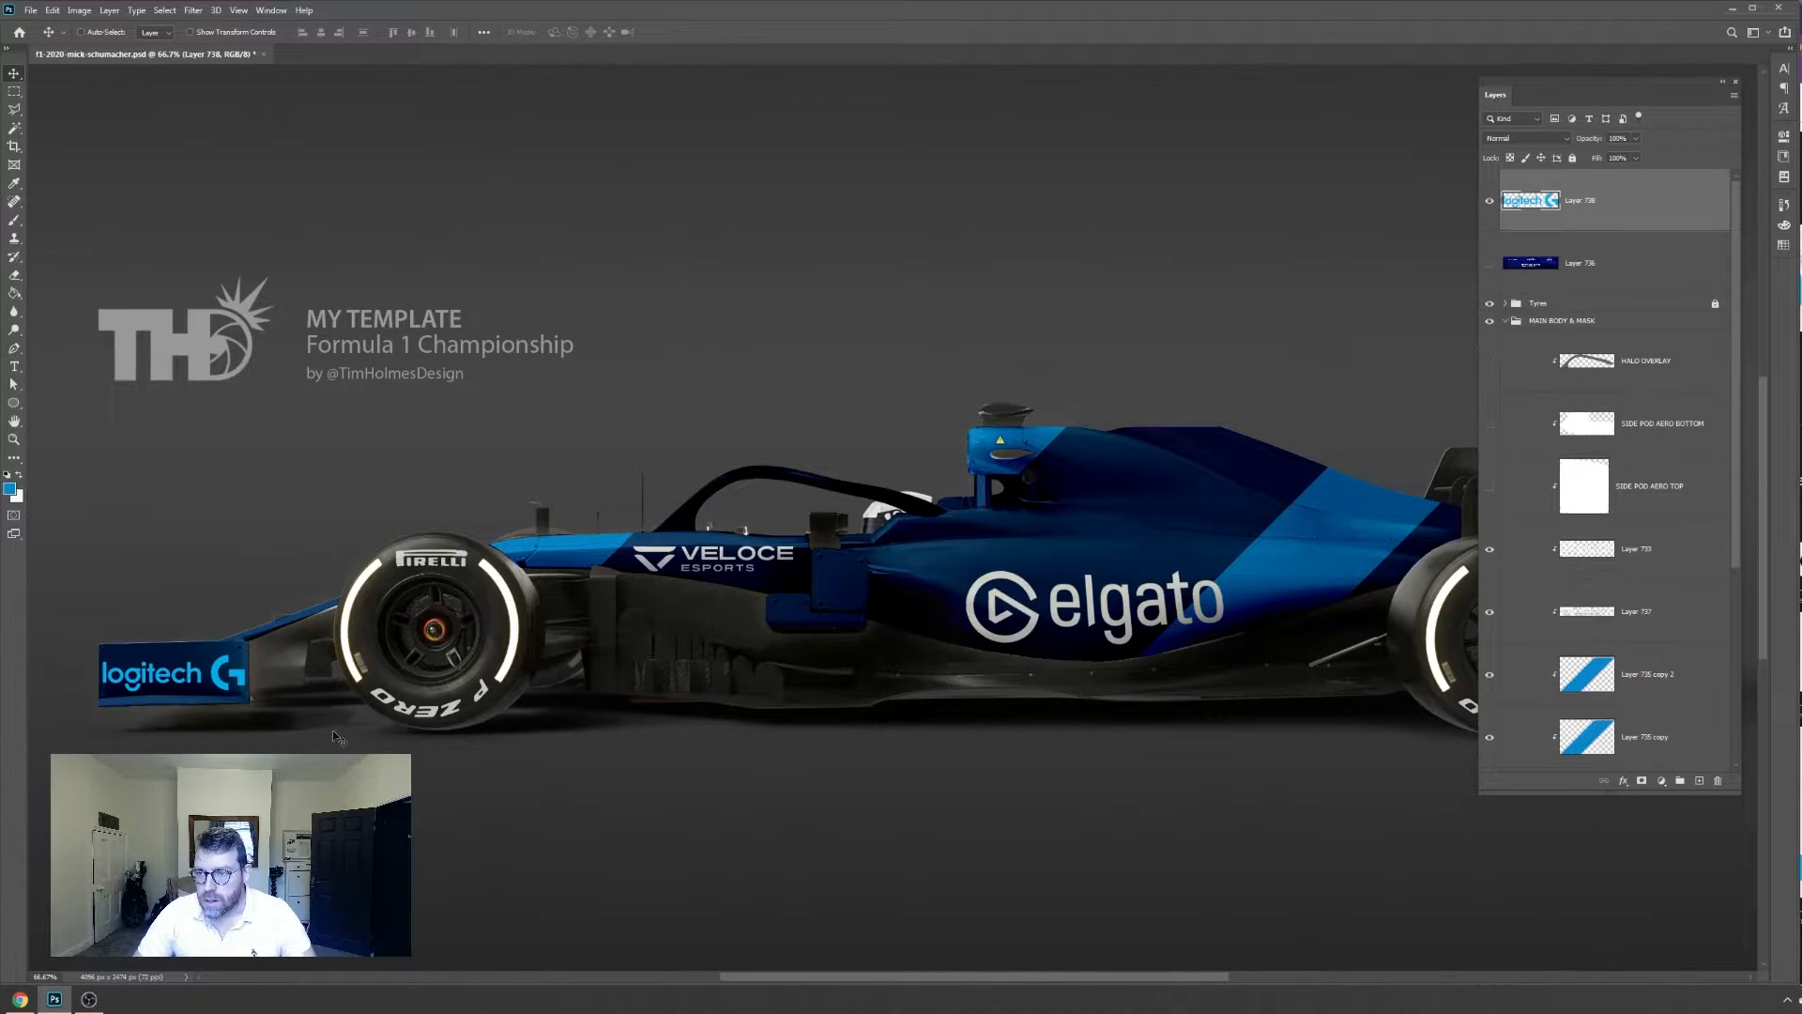
# Shrink the Logitech G logo slightly and nudge it toward the rear so it sits centred on the front wing endplate
pyautogui.hotkey('ctrl', 't')
pyautogui.moveTo(245, 692); pyautogui.dragTo(235, 690)
pyautogui.press('Return')
pyautogui.press('Right')
pyautogui.press('Right')
pyautogui.press('Right')
pyautogui.press('Right')
pyautogui.press('Right')
pyautogui.press('Right')
pyautogui.press('Right')
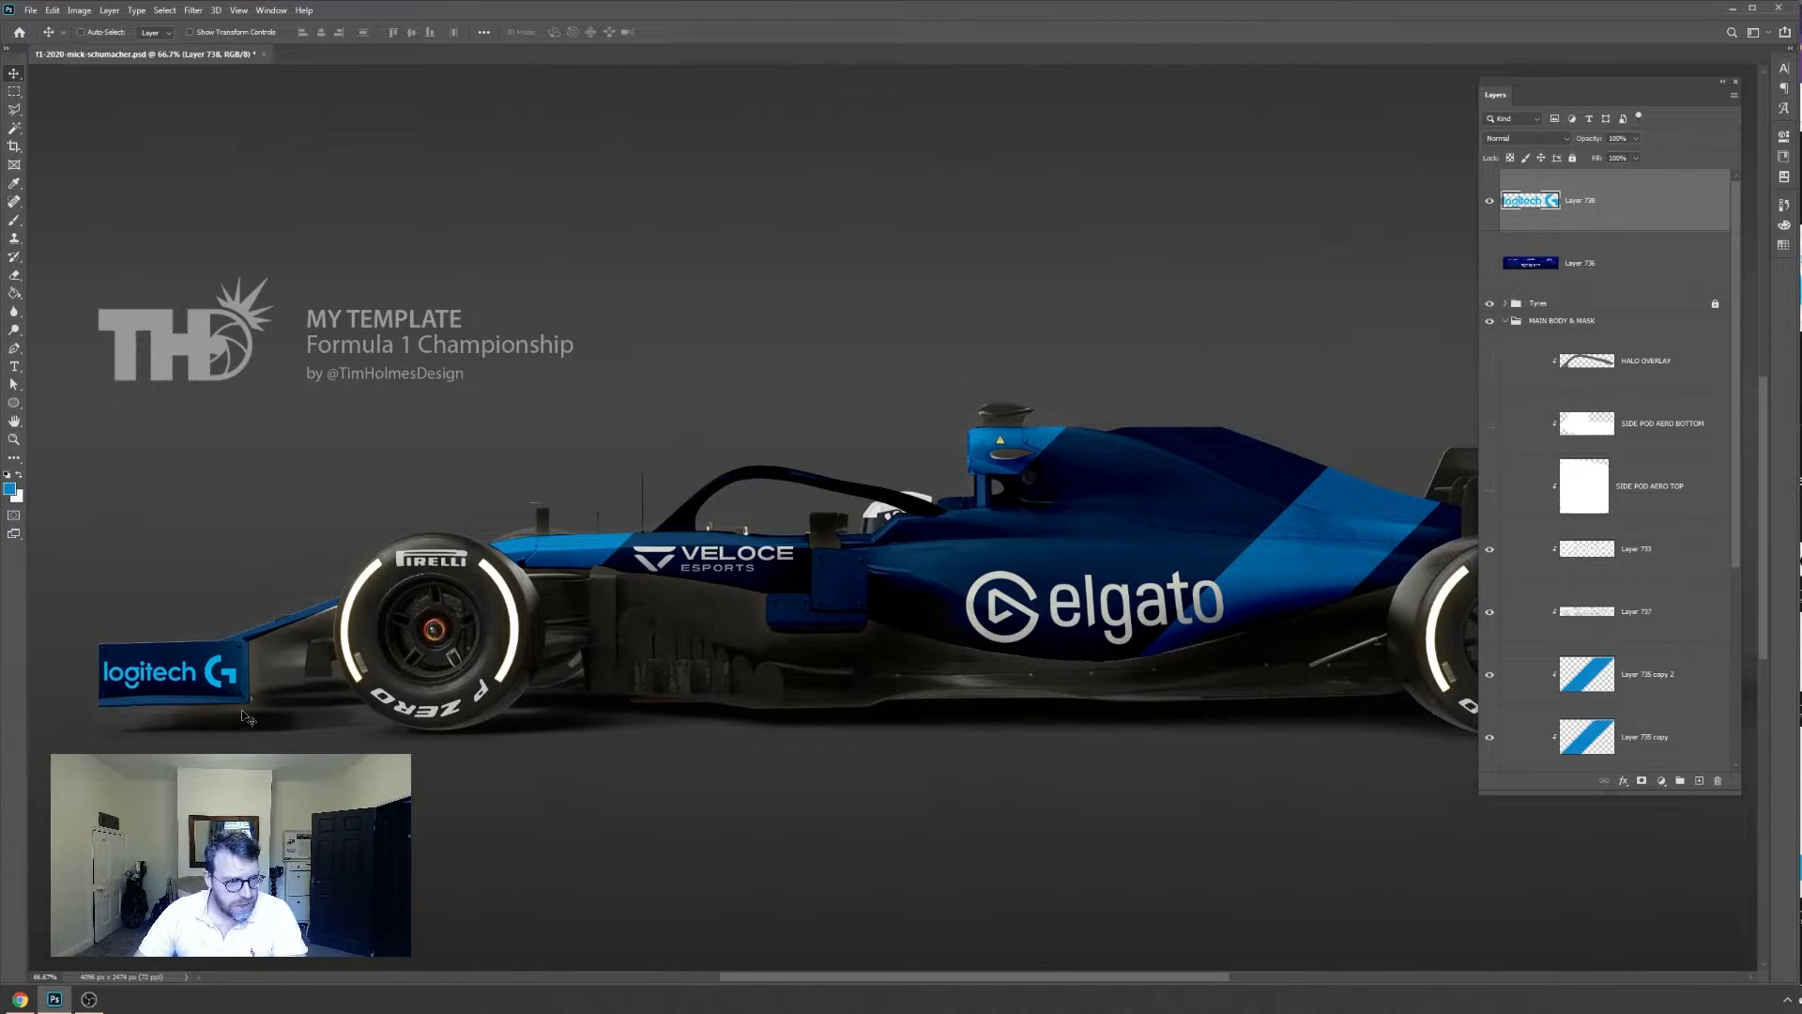
# Apply a white Color Overlay to the Logitech G logo and move its layer into the body group above the elgato logo layer
pyautogui.rightClick(1600, 184)
pyautogui.click(1628, 193)
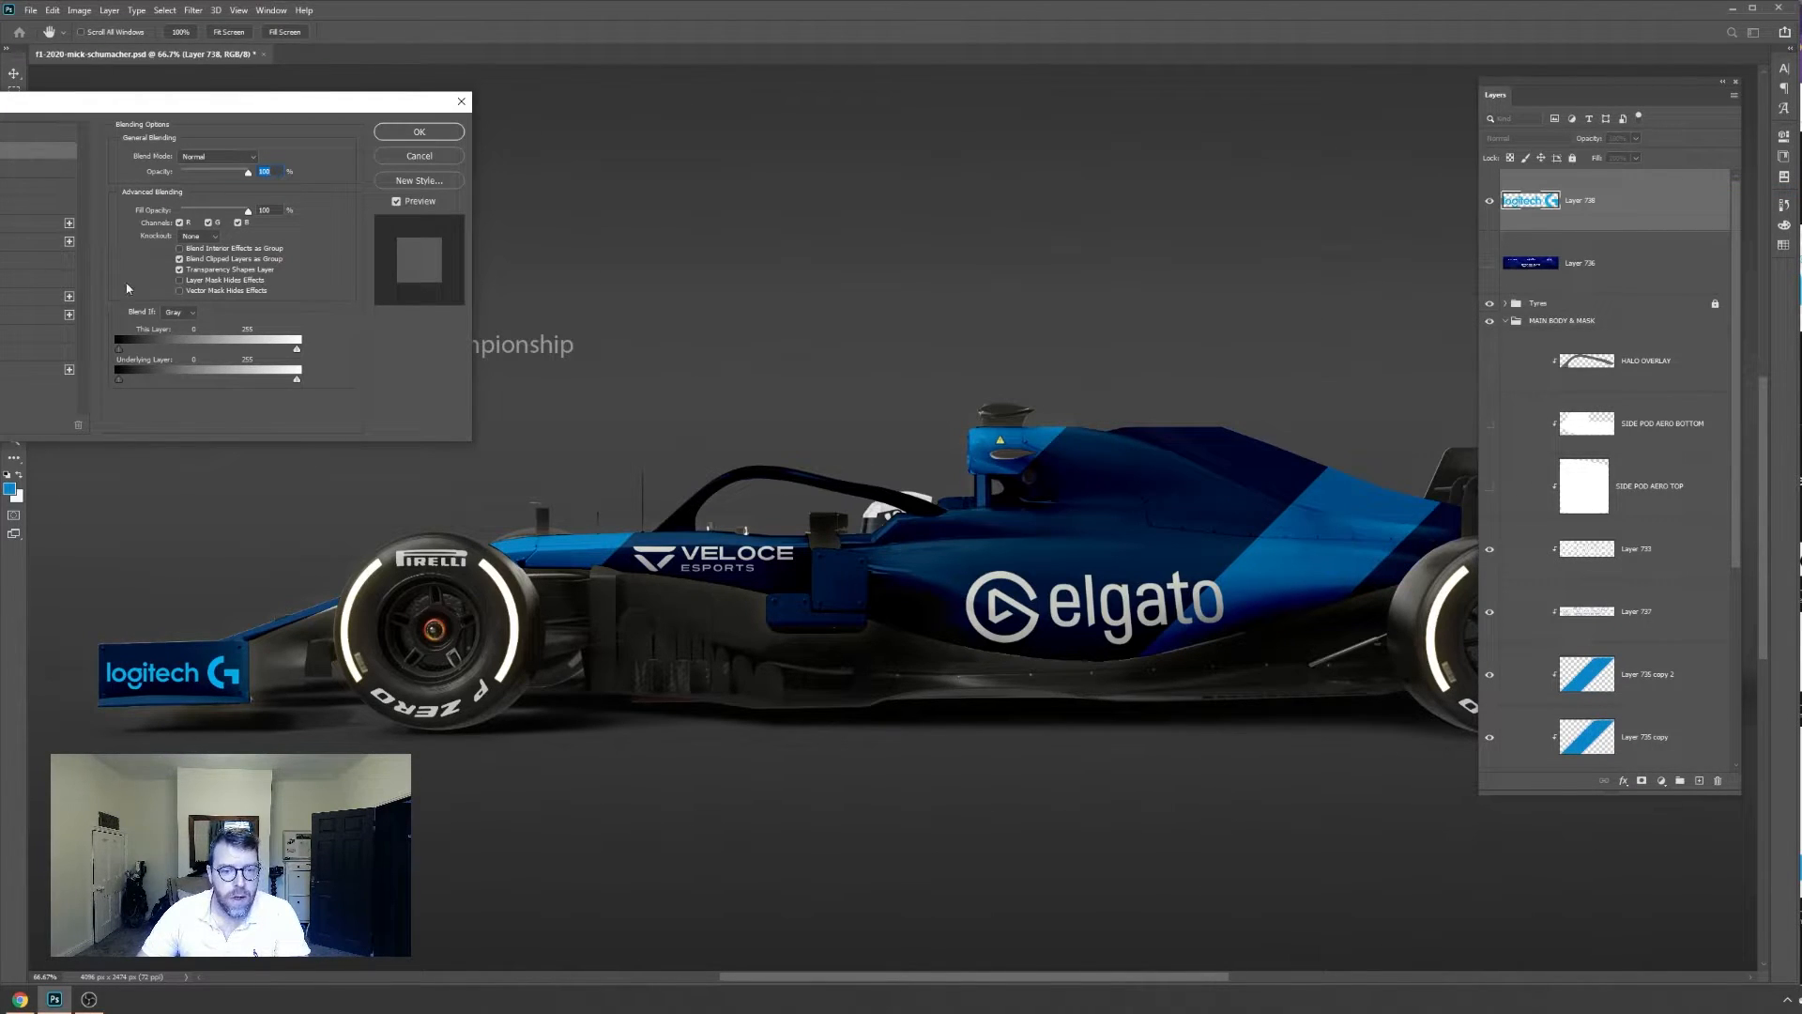
pyautogui.click(37, 296)
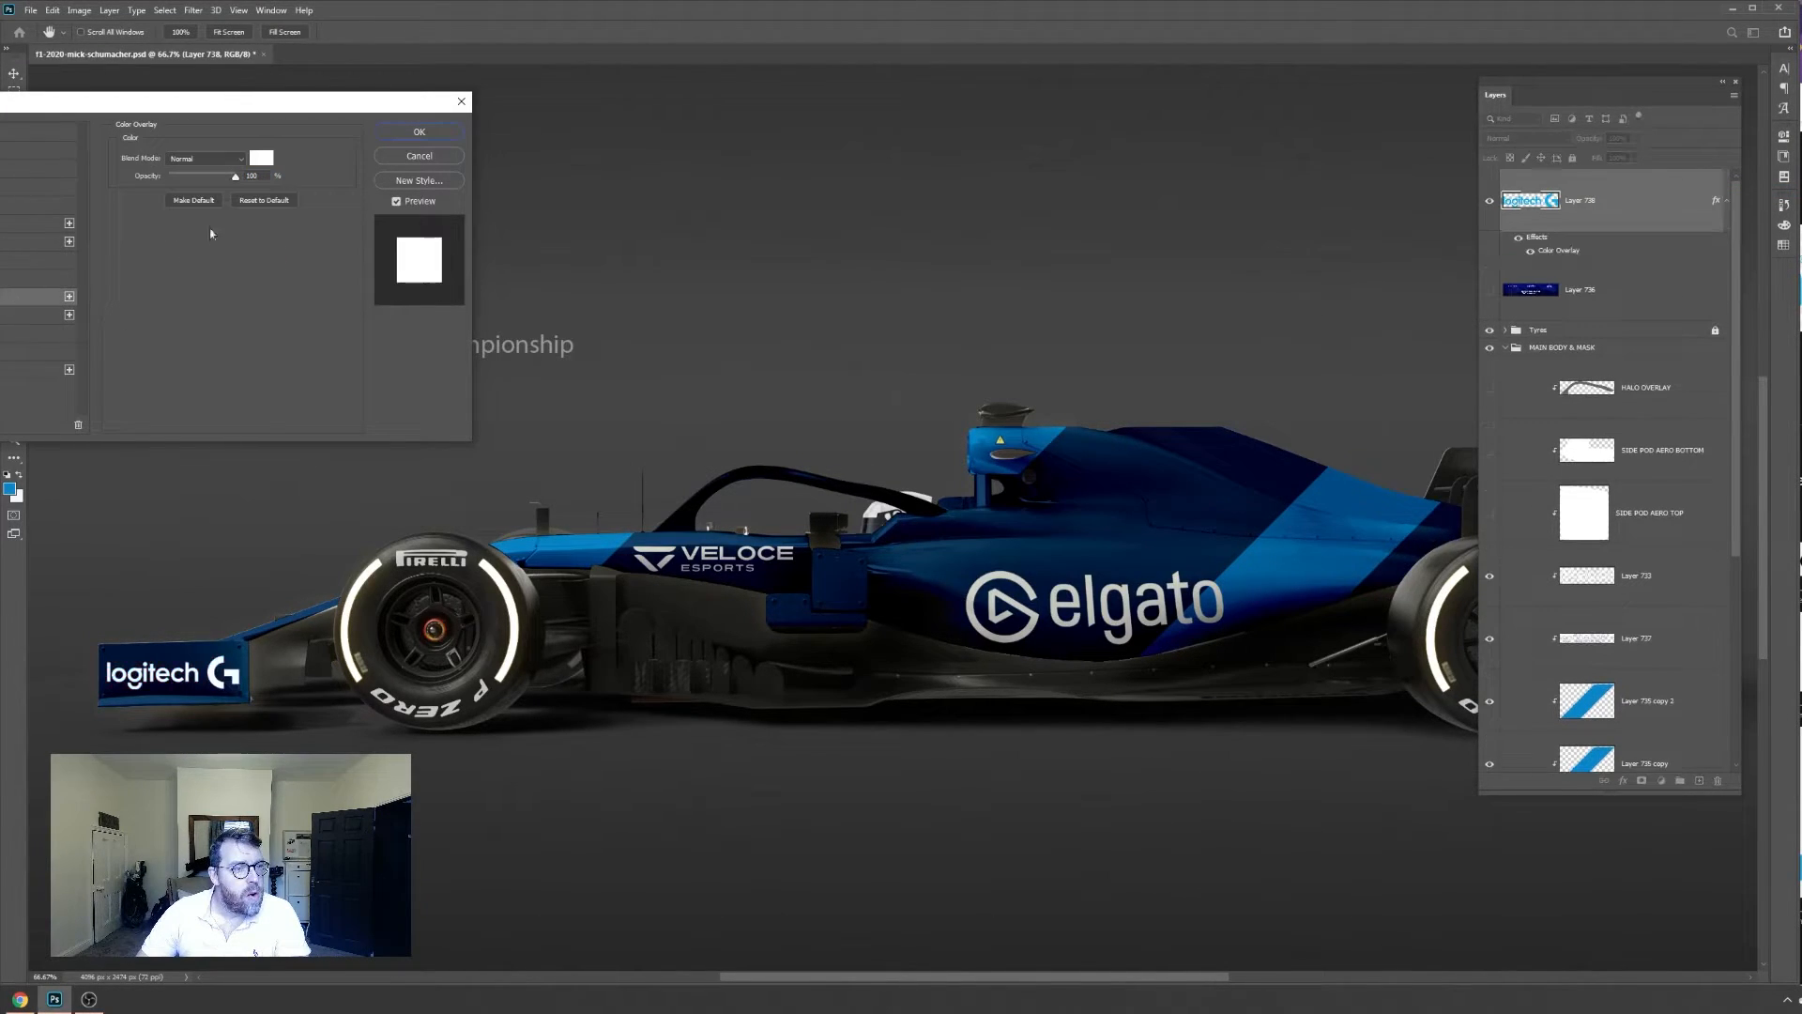
pyautogui.click(416, 136)
pyautogui.moveTo(1631, 203); pyautogui.dragTo(1619, 558)
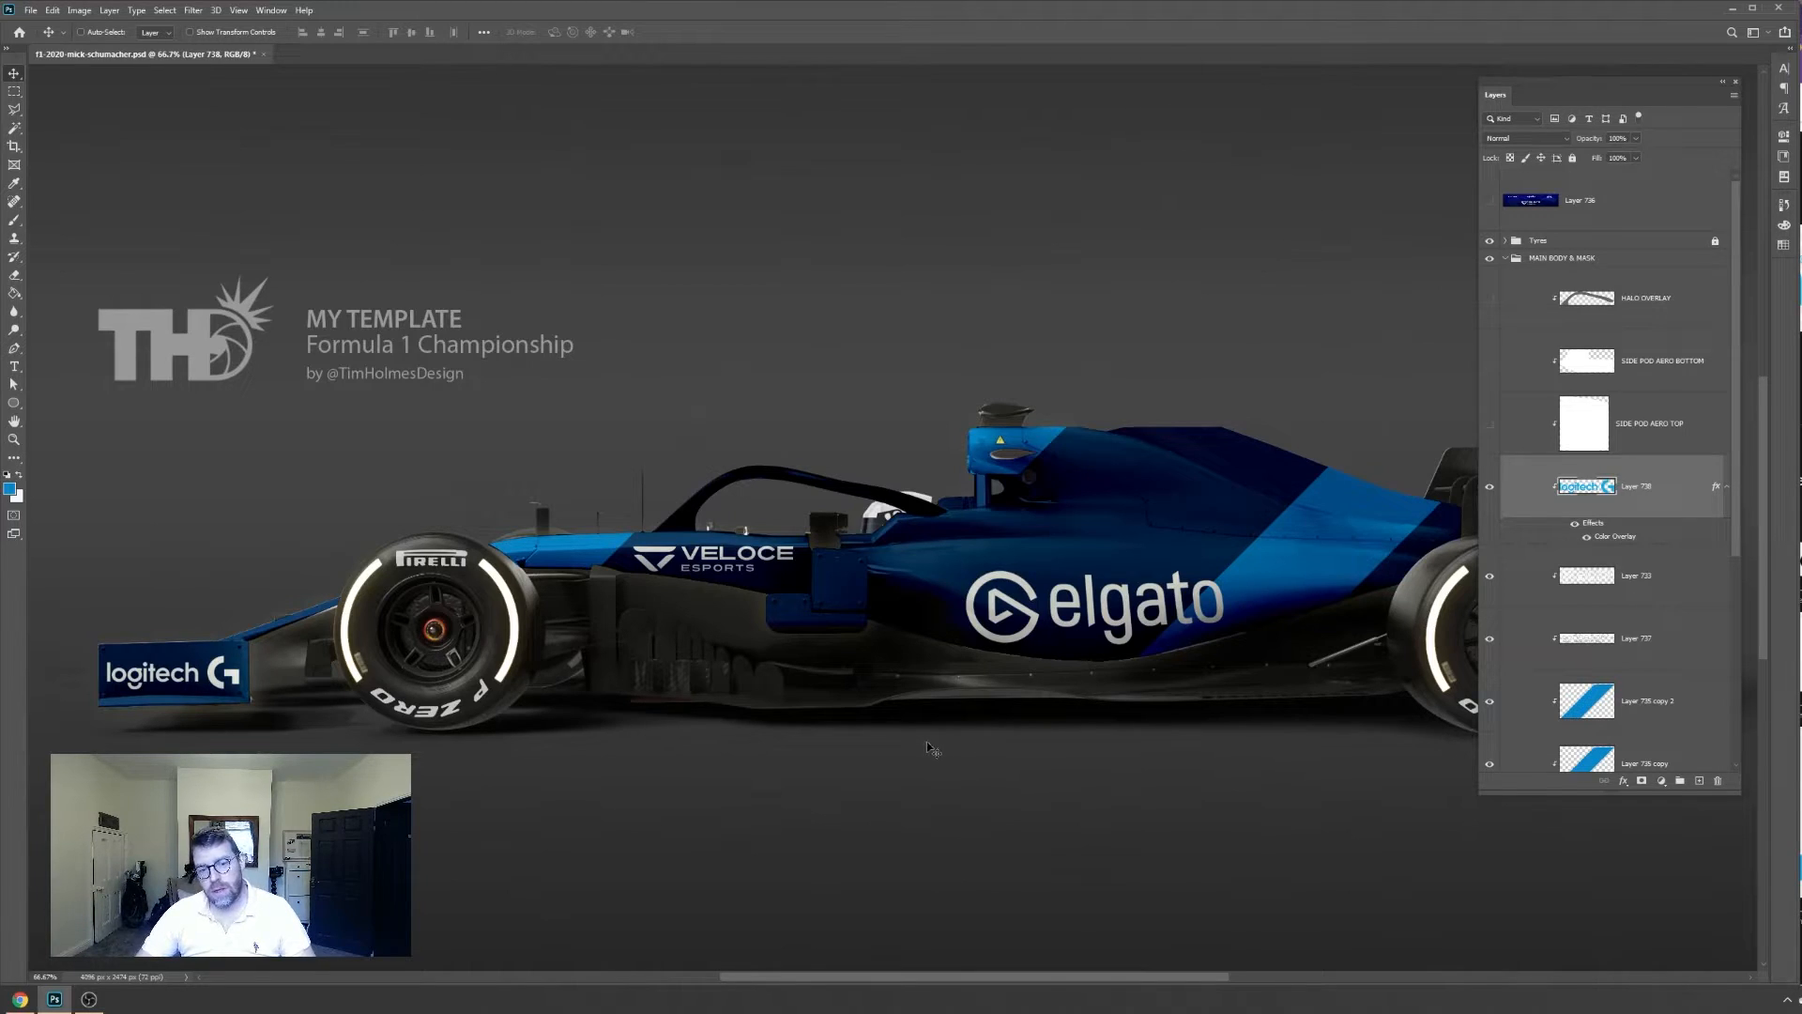
pyautogui.rightClick(192, 351)
pyautogui.click(214, 361)
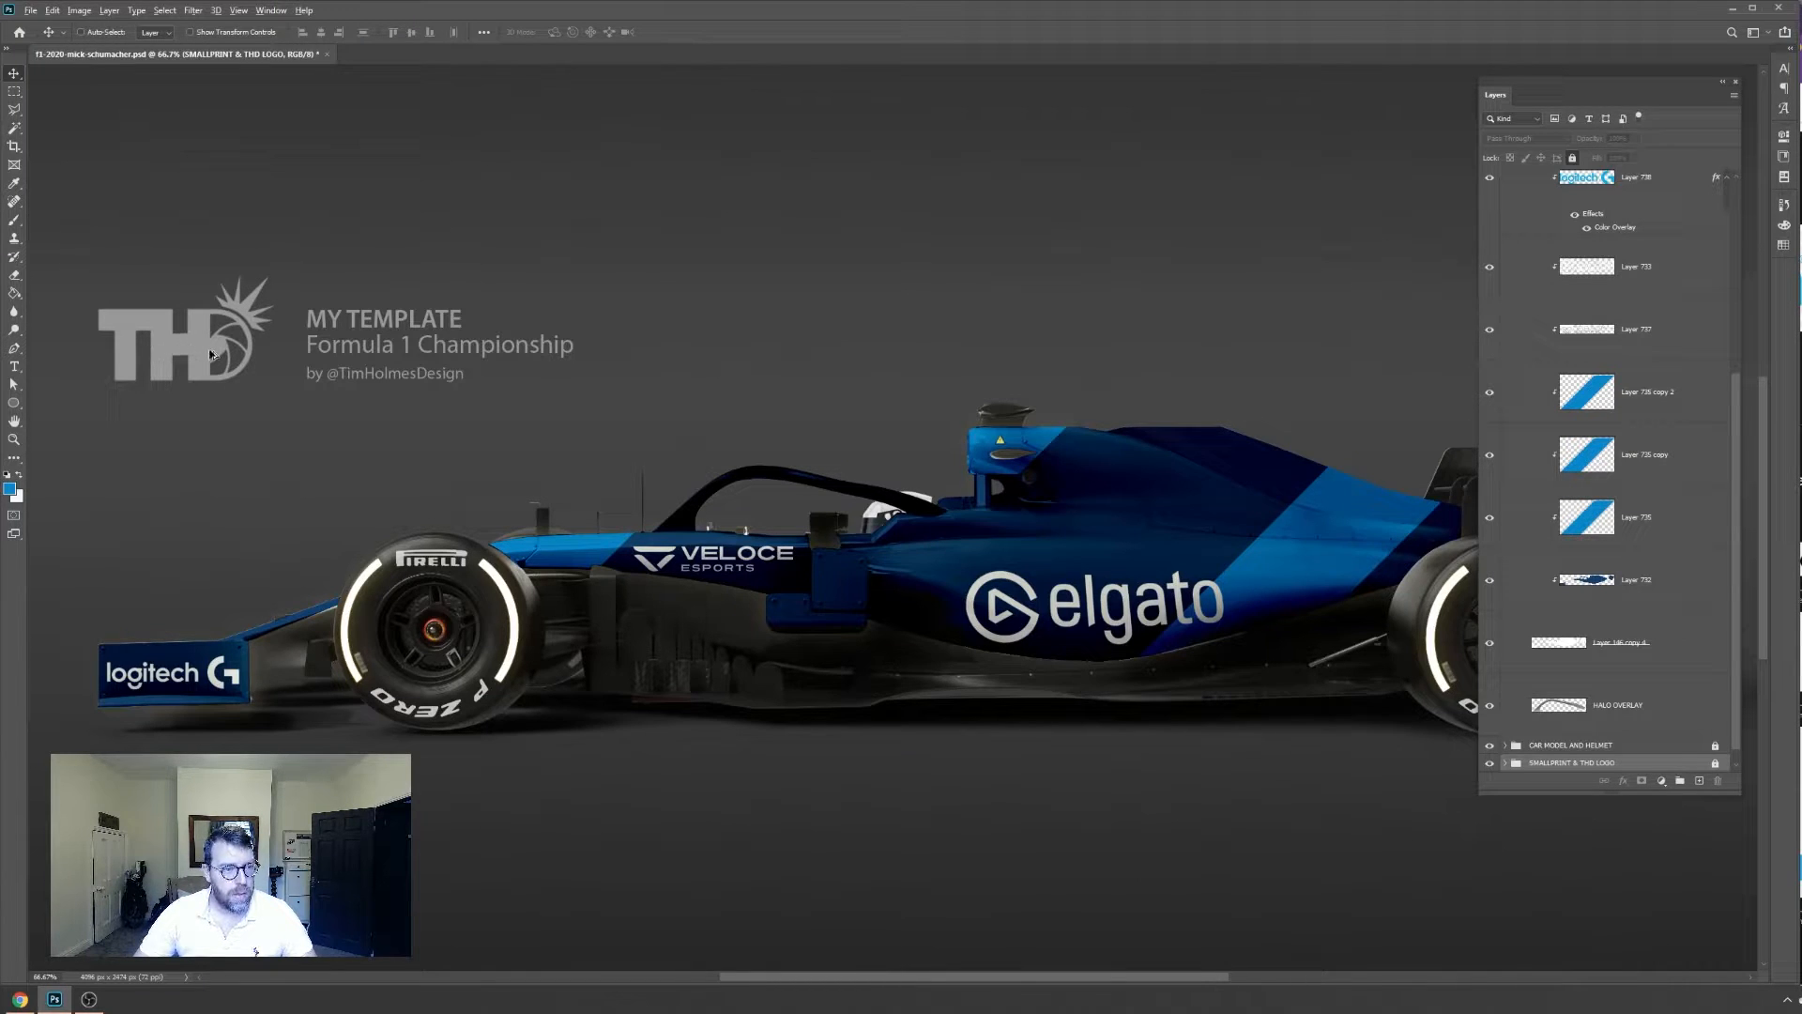
pyautogui.moveTo(201, 351); pyautogui.dragTo(551, 517)
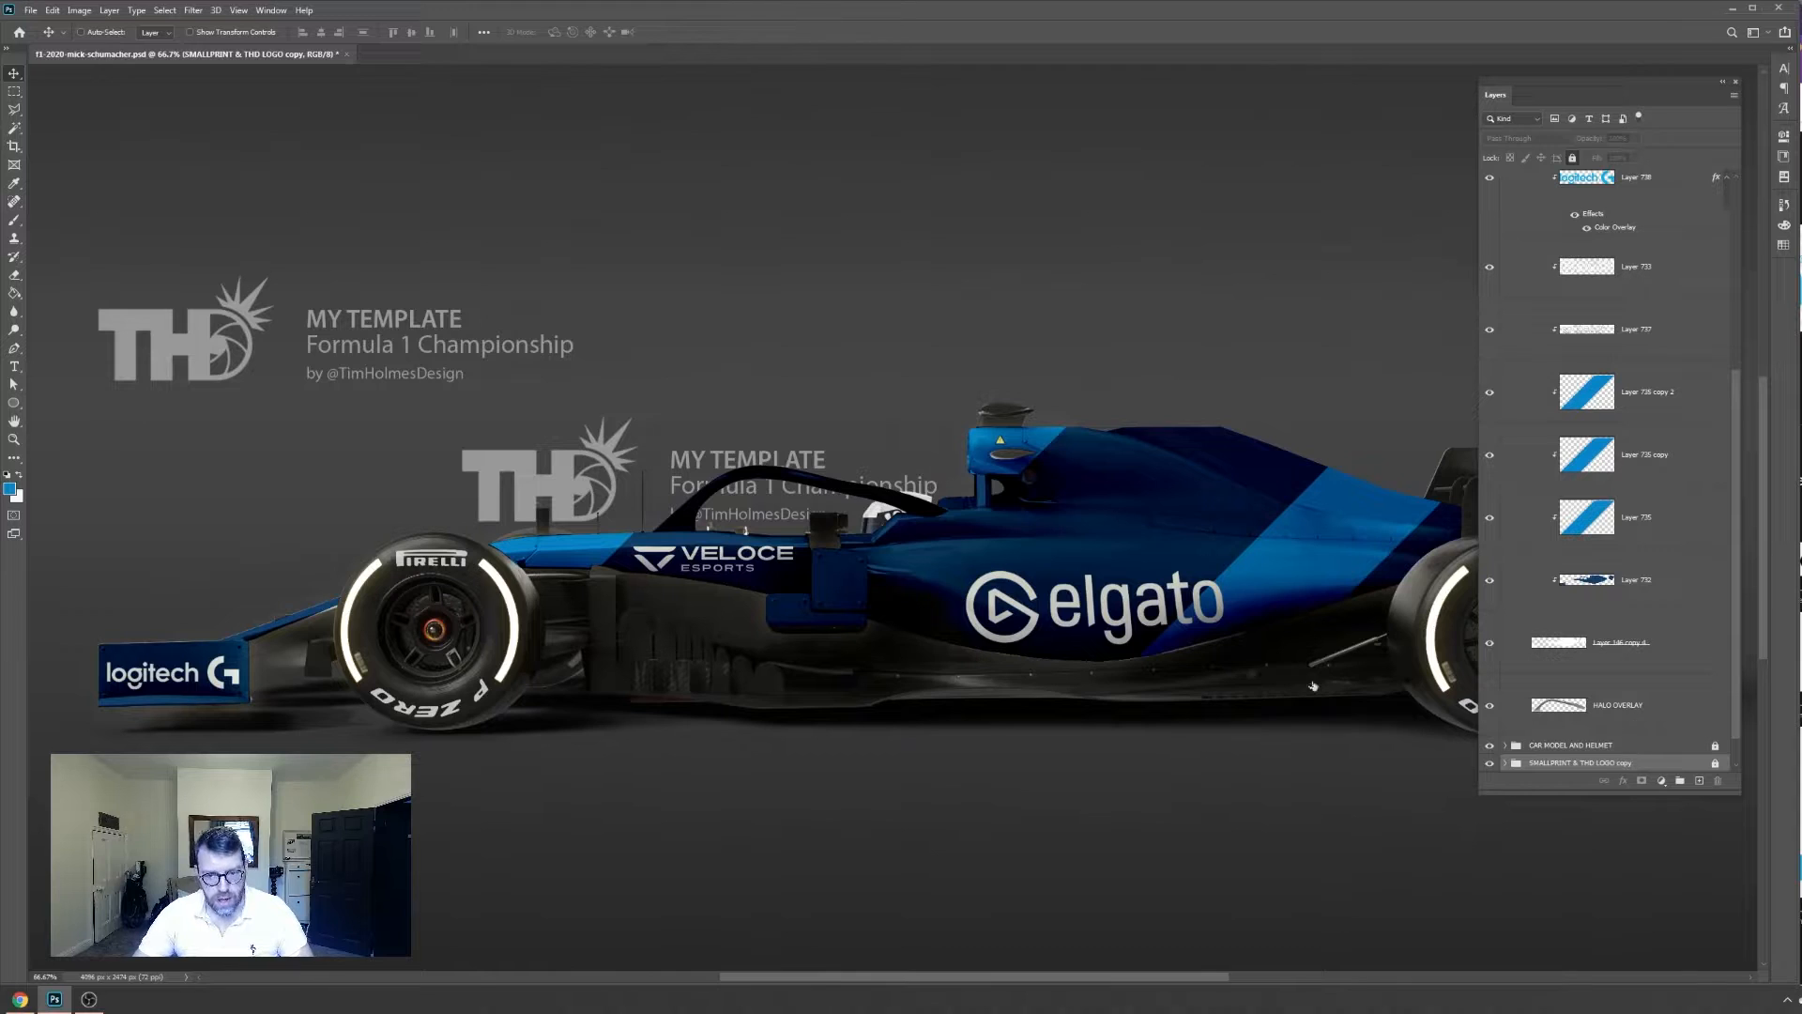
pyautogui.hotkey('ctrl', 'z')
# Duplicate only the THD logo smart object and place the copy just above the car's nose, ahead of the halo
pyautogui.rightClick(205, 345)
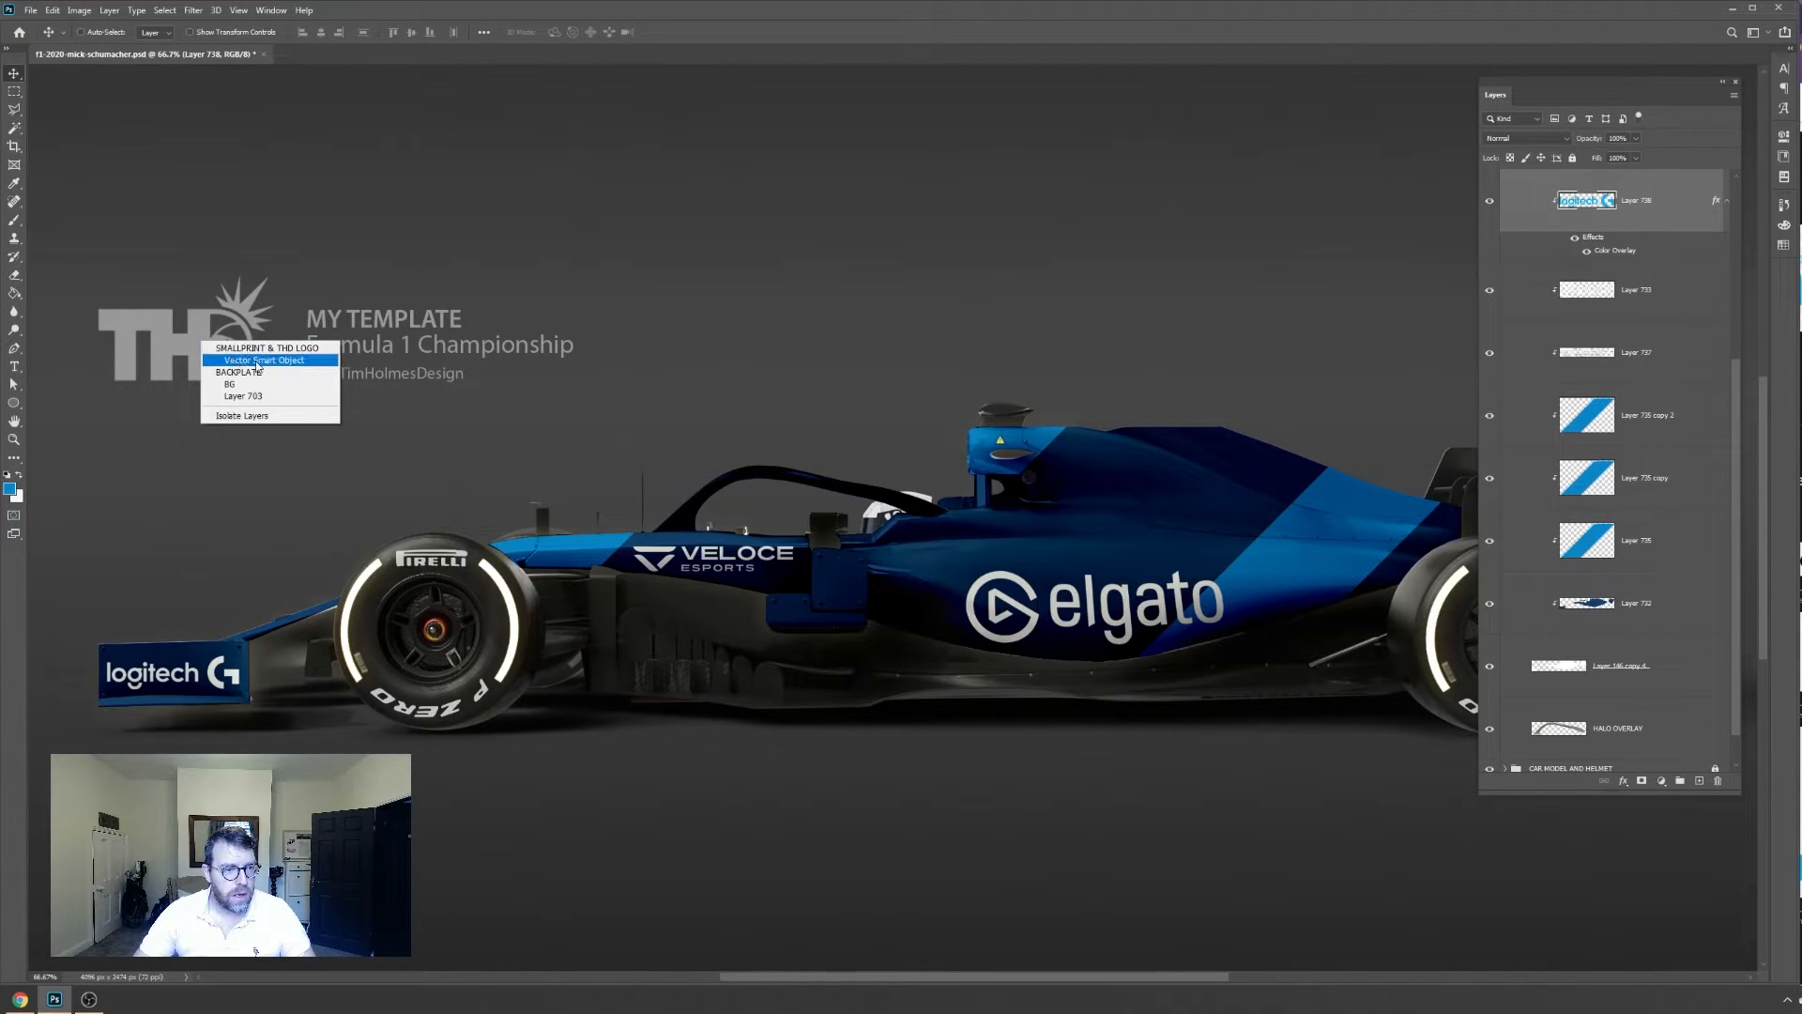
pyautogui.click(225, 351)
pyautogui.moveTo(205, 373); pyautogui.dragTo(690, 500)
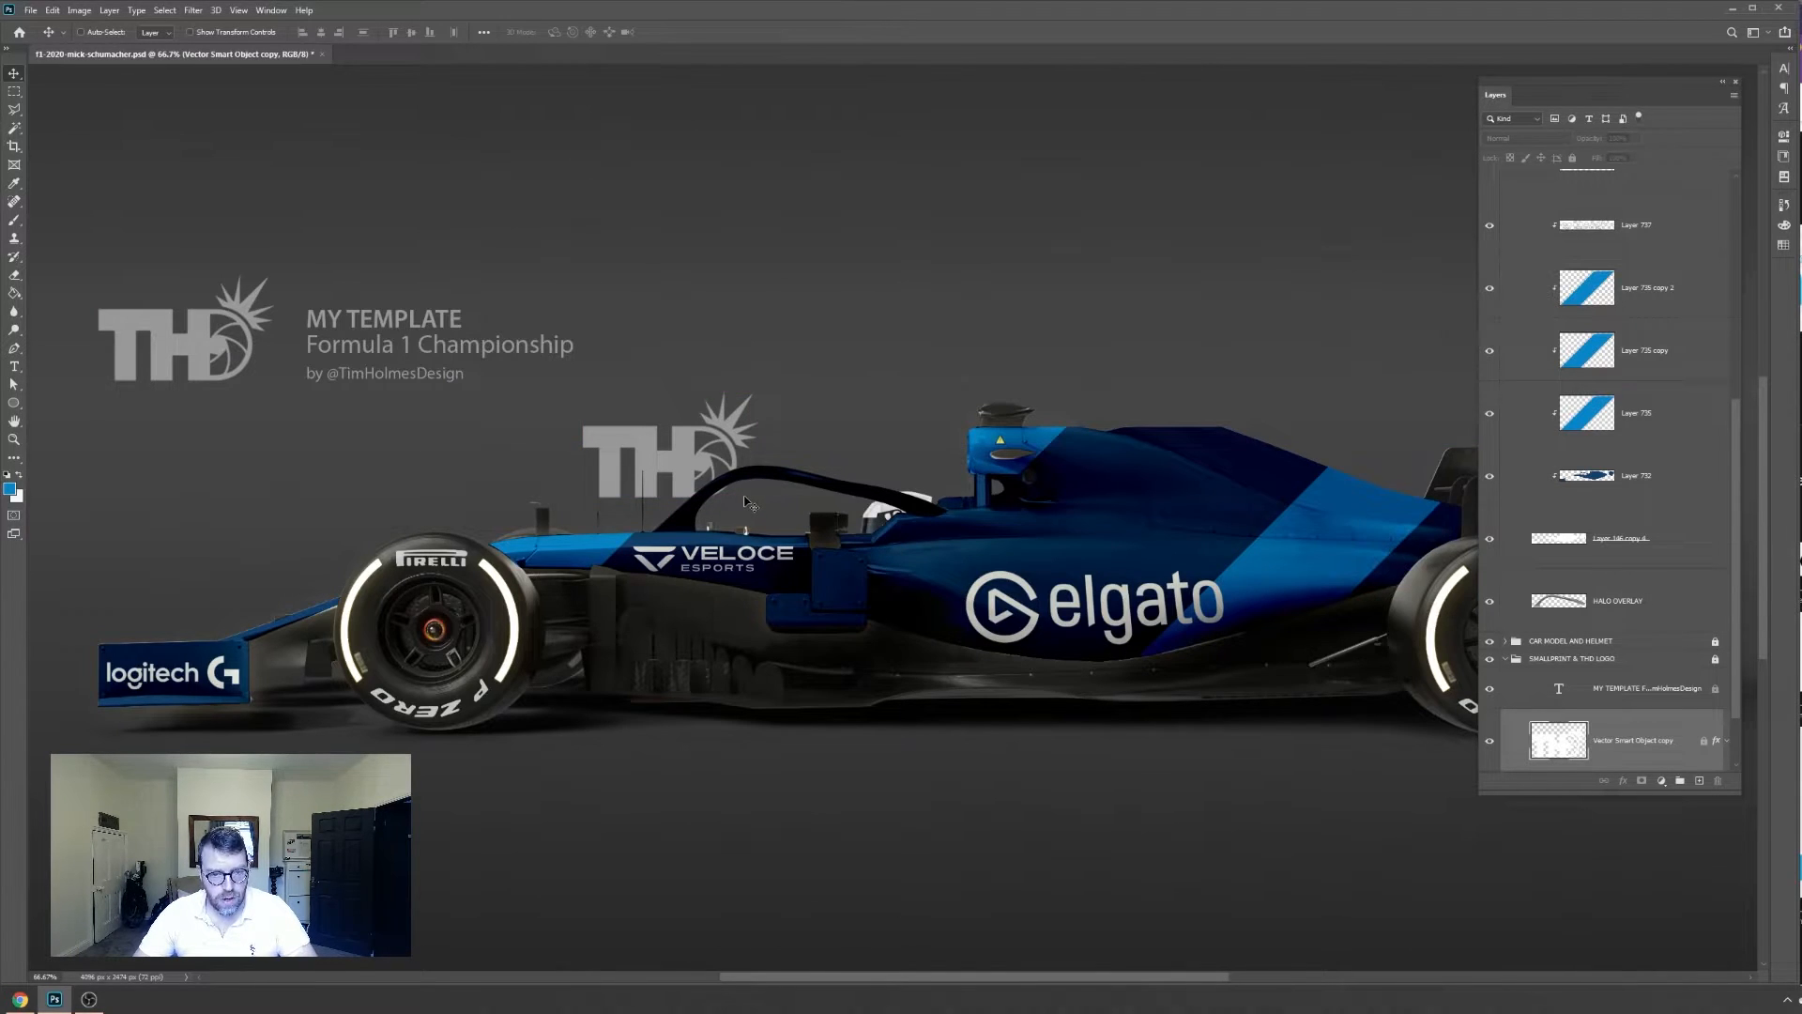
# Move the THD logo copy's layer into the body group, place the logo on the small blue panel below the mirror and scale it to fit
pyautogui.click(707, 429)
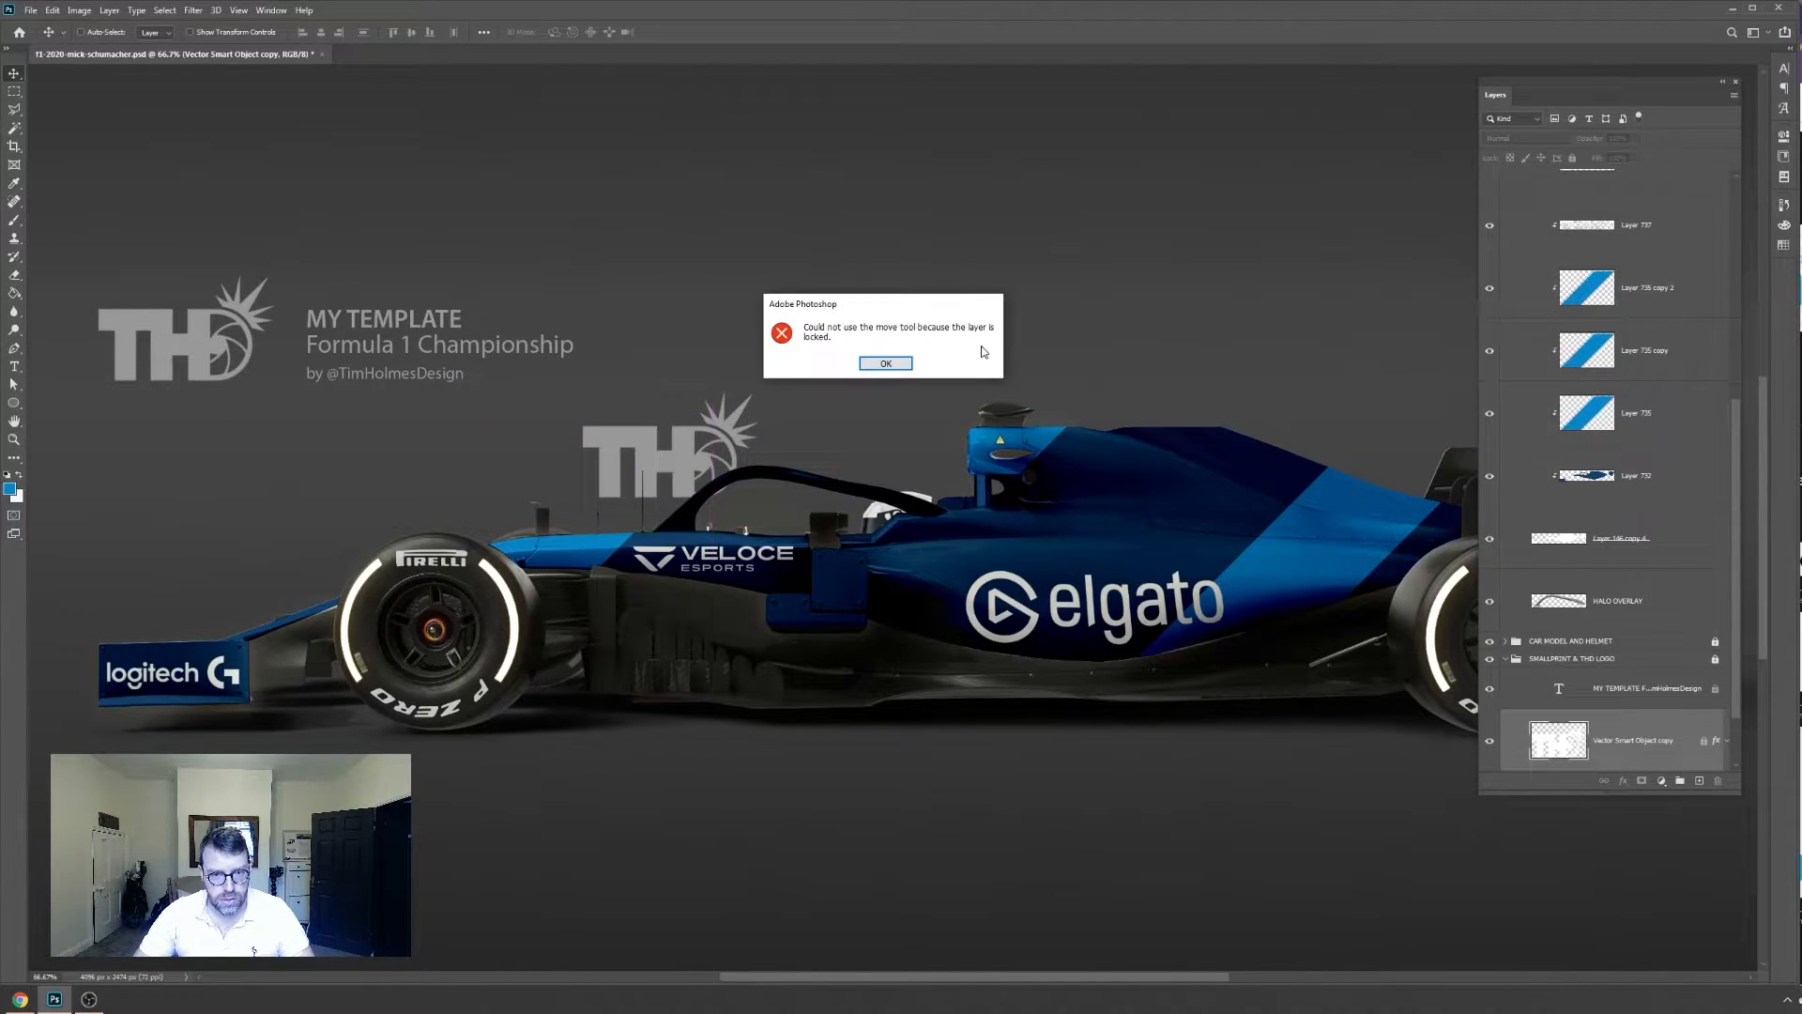
pyautogui.click(886, 364)
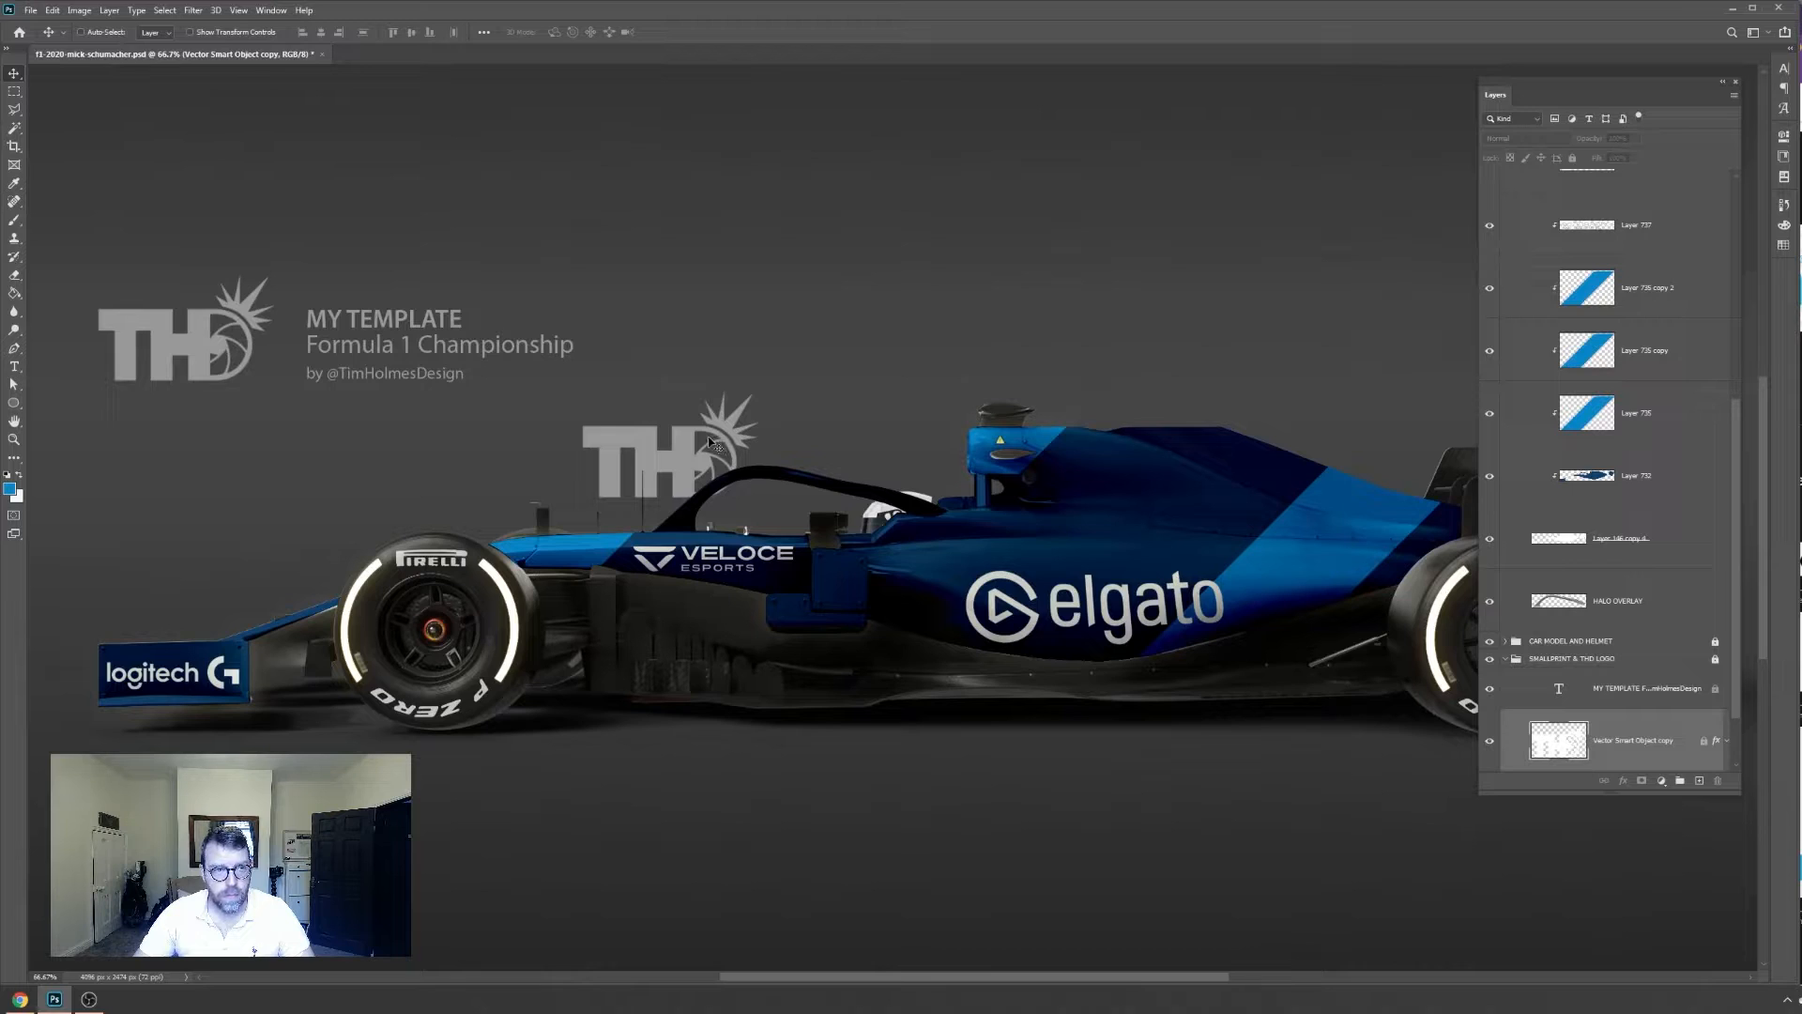
pyautogui.moveTo(1607, 741); pyautogui.dragTo(1613, 496)
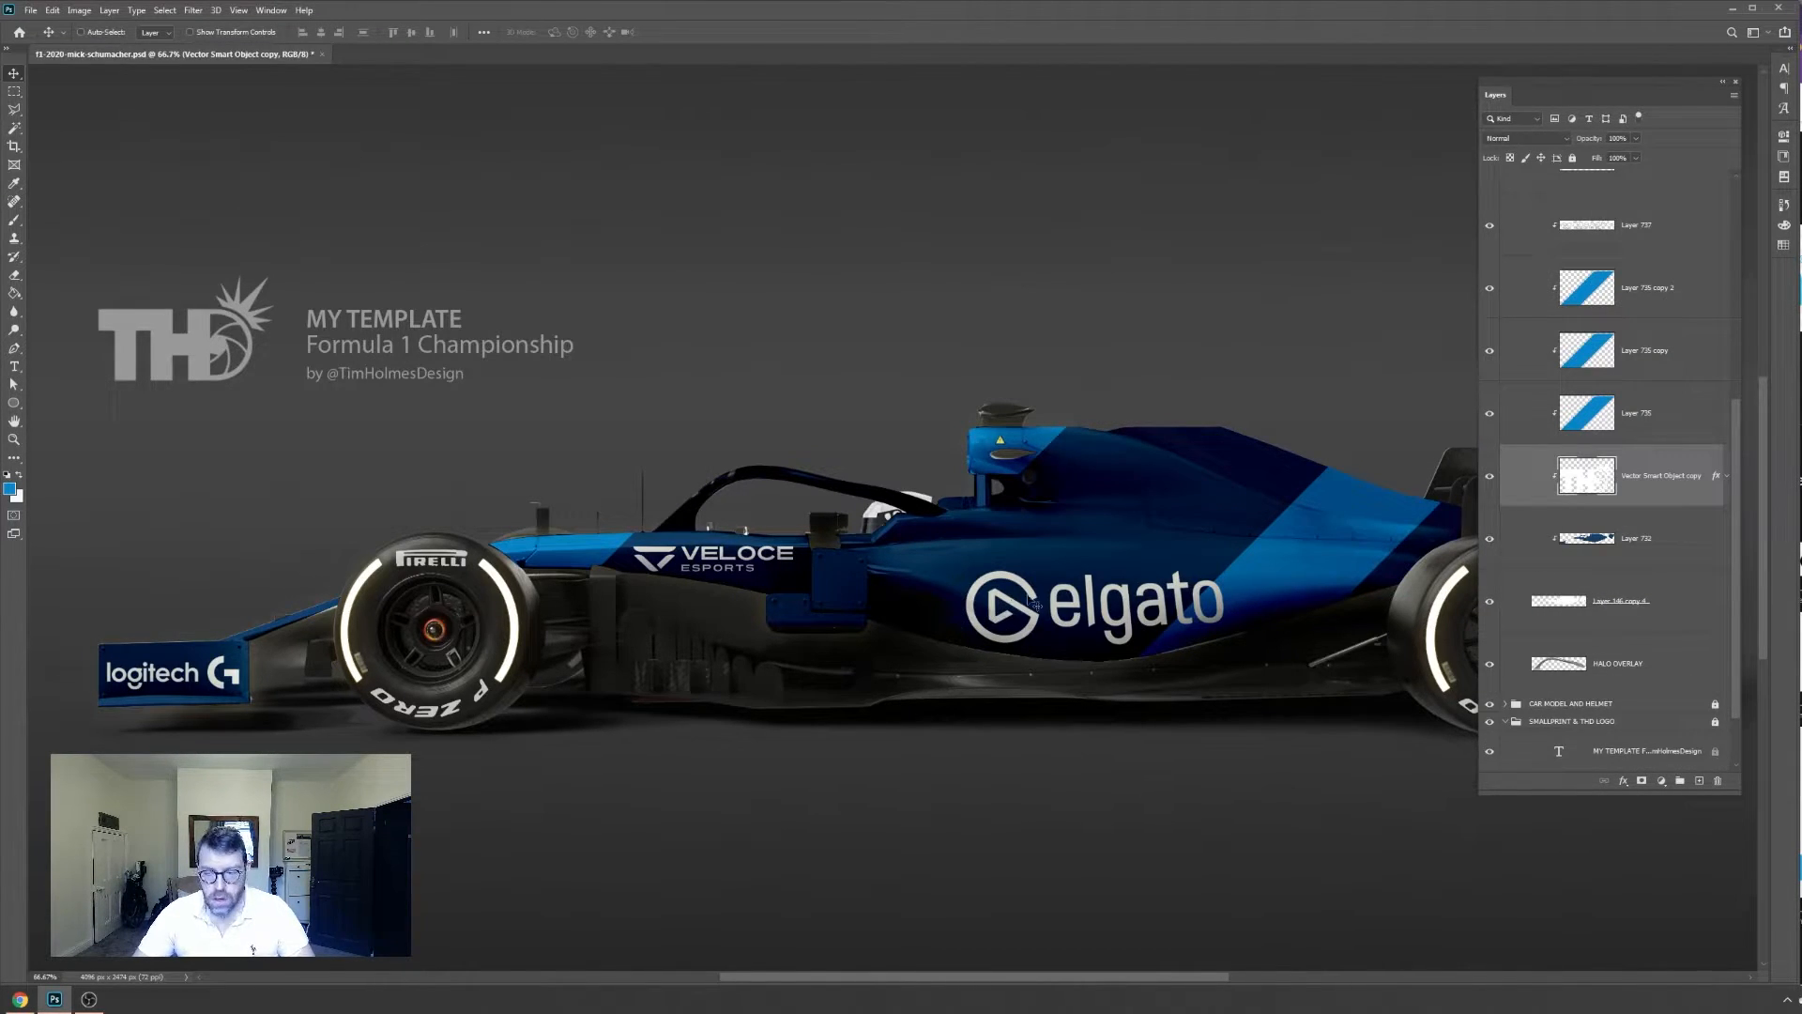
pyautogui.moveTo(702, 429); pyautogui.dragTo(799, 628)
pyautogui.hotkey('ctrl', 't')
pyautogui.press('Return')
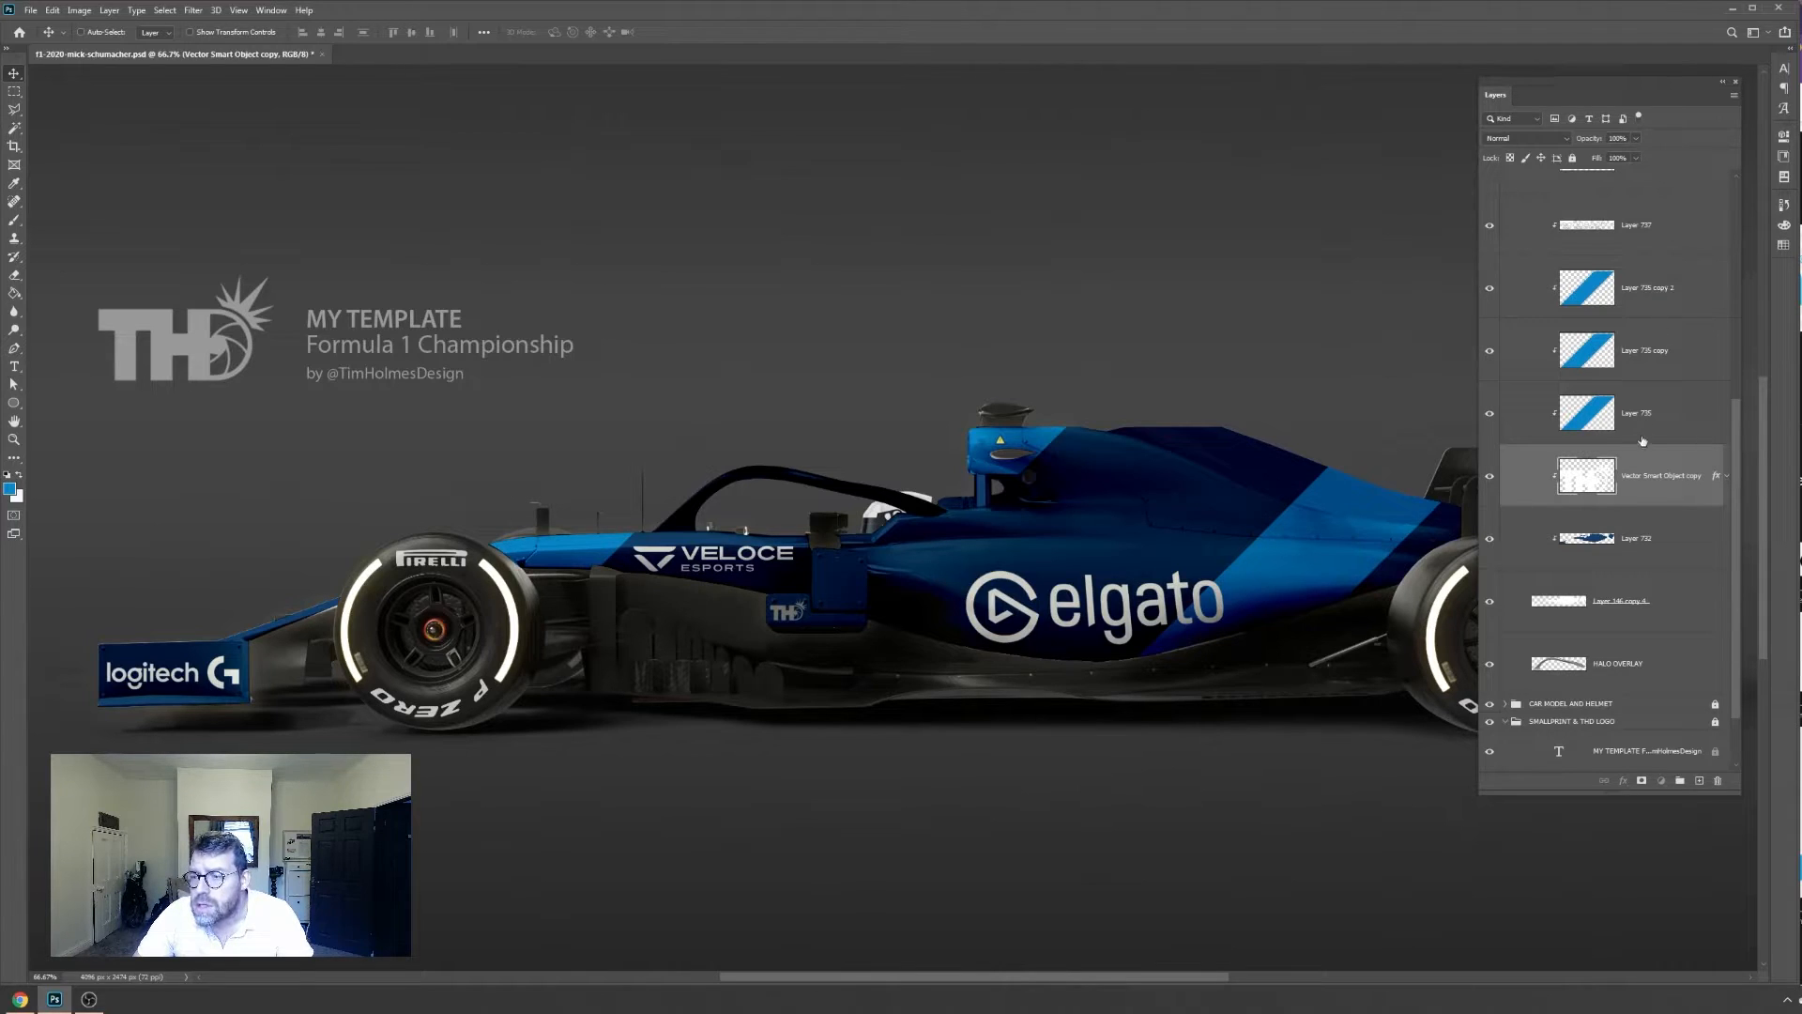
# Check the small THD logo's grey Color Overlay, then clear the layer style so the logo uses its original white
pyautogui.click(1730, 479)
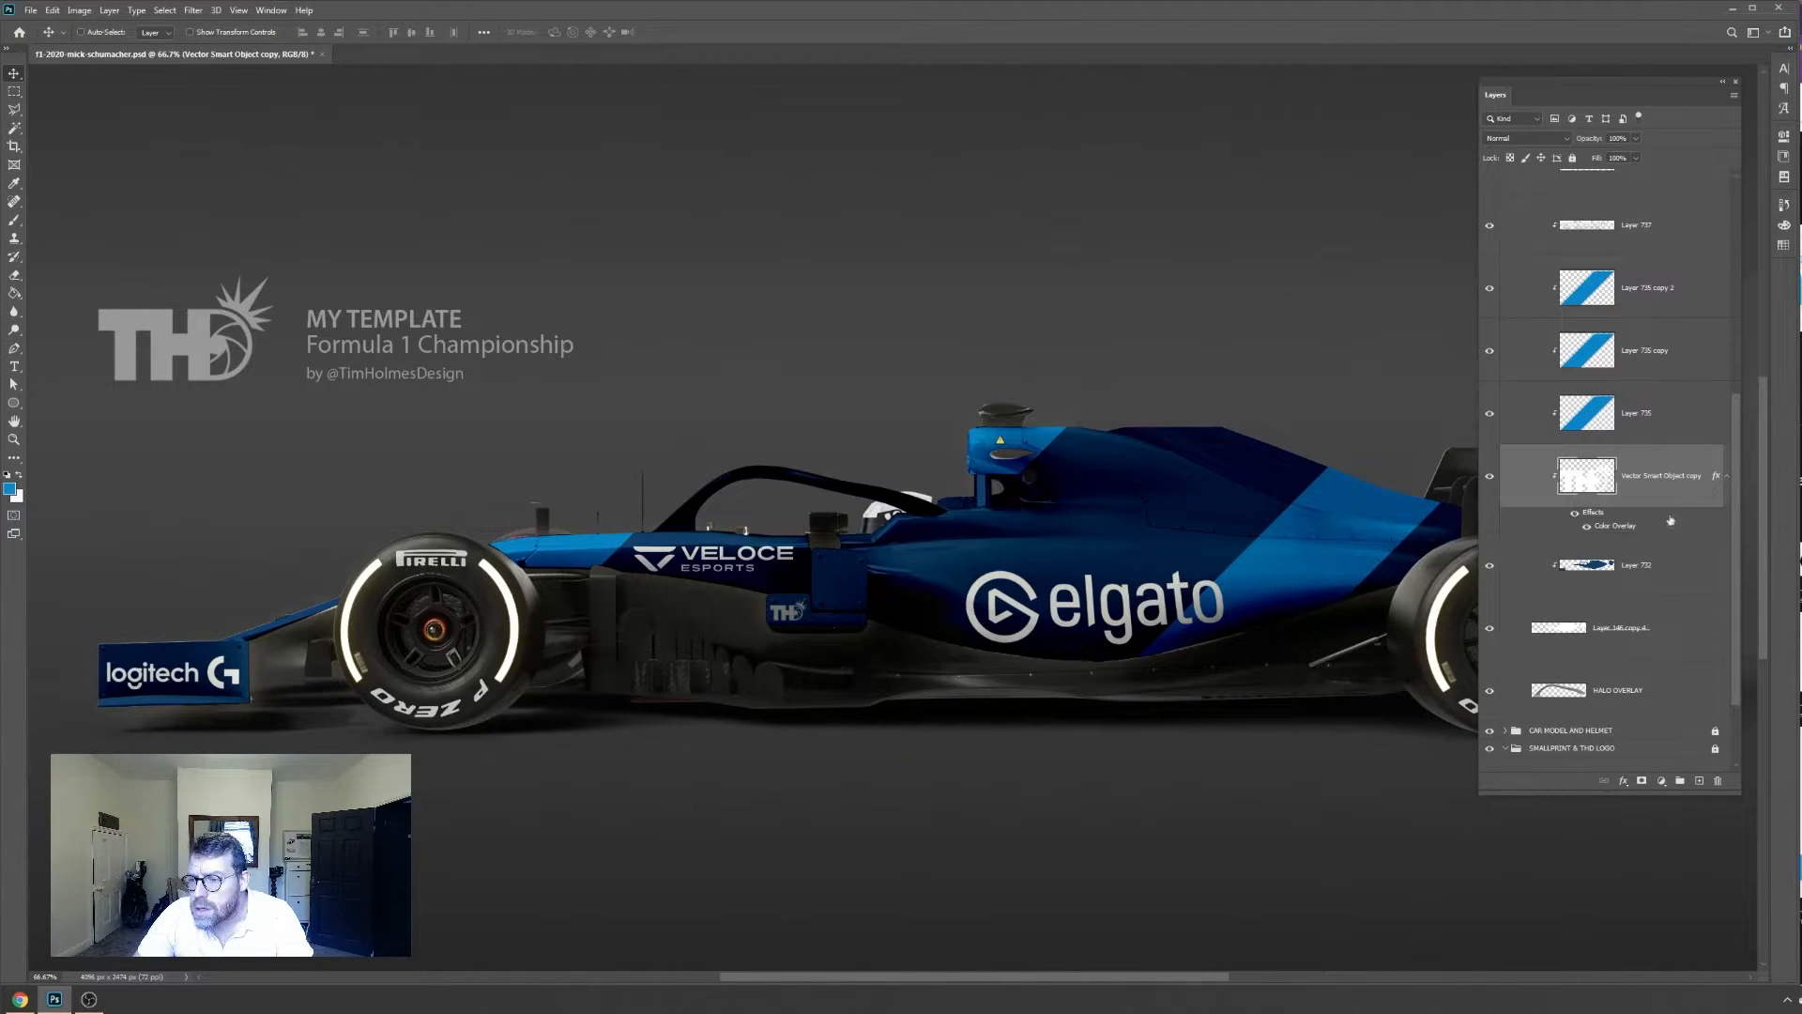
pyautogui.doubleClick(1622, 530)
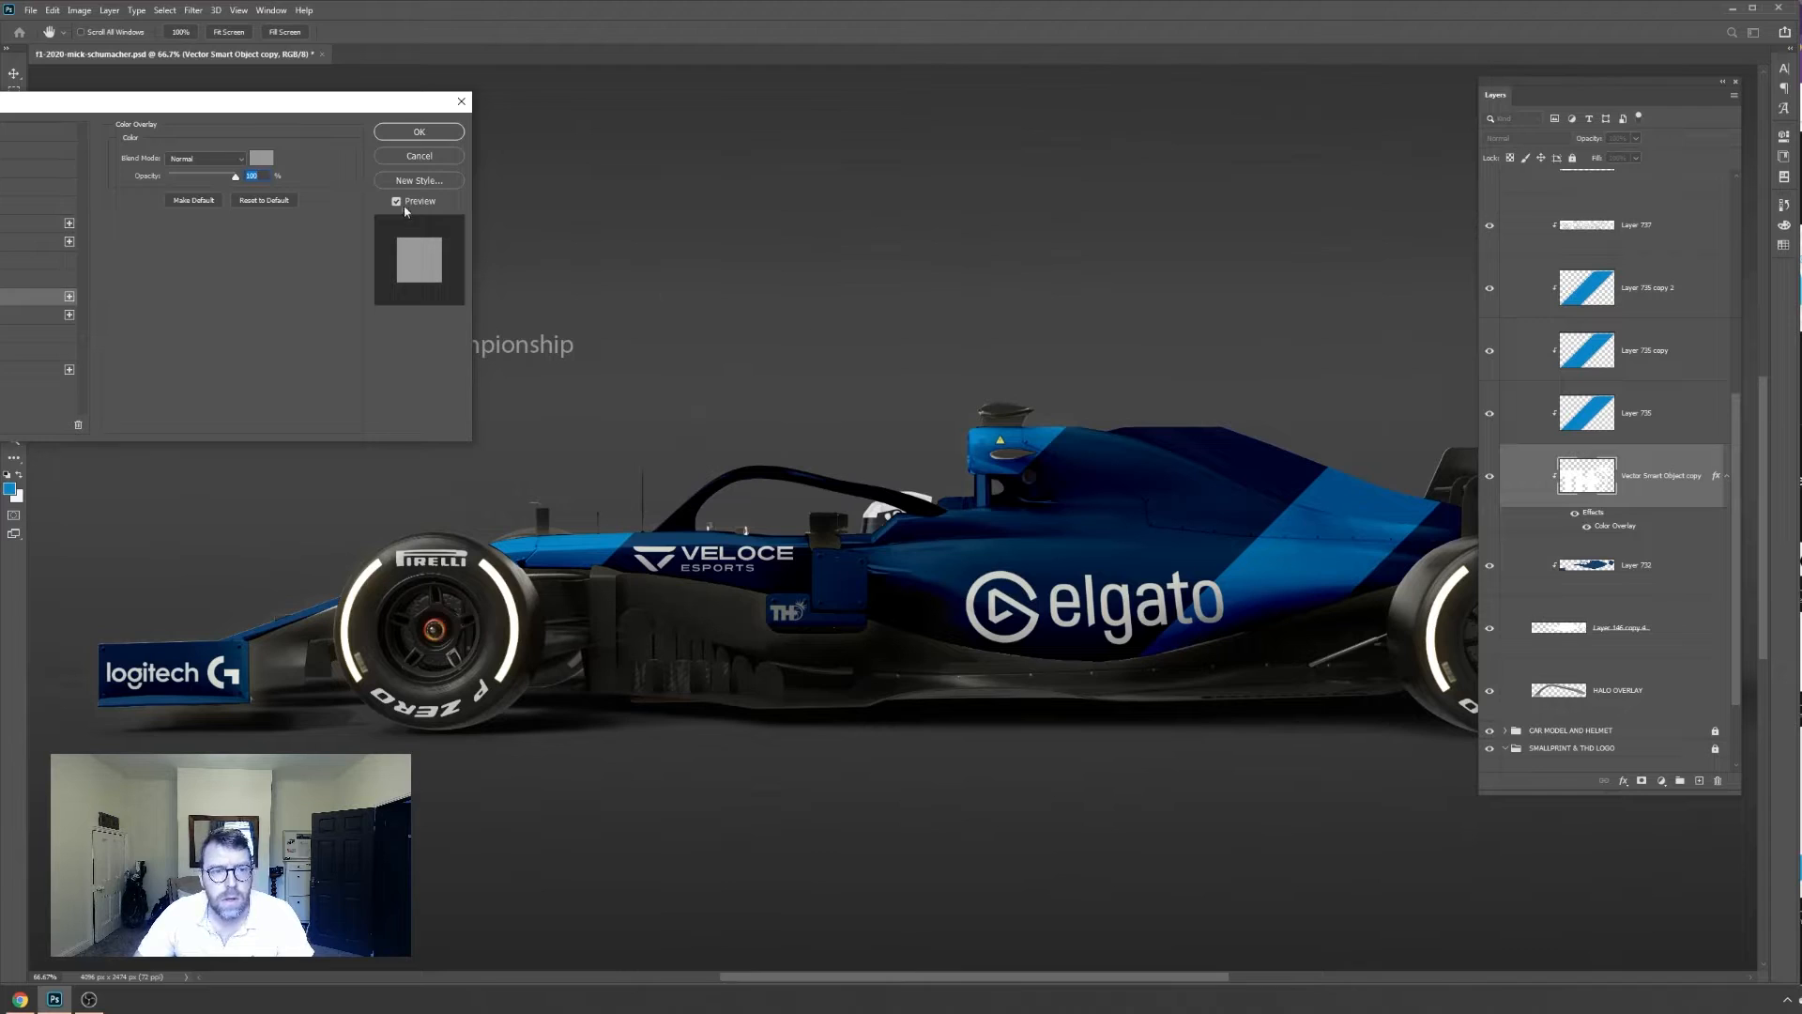
pyautogui.click(419, 156)
pyautogui.rightClick(1588, 488)
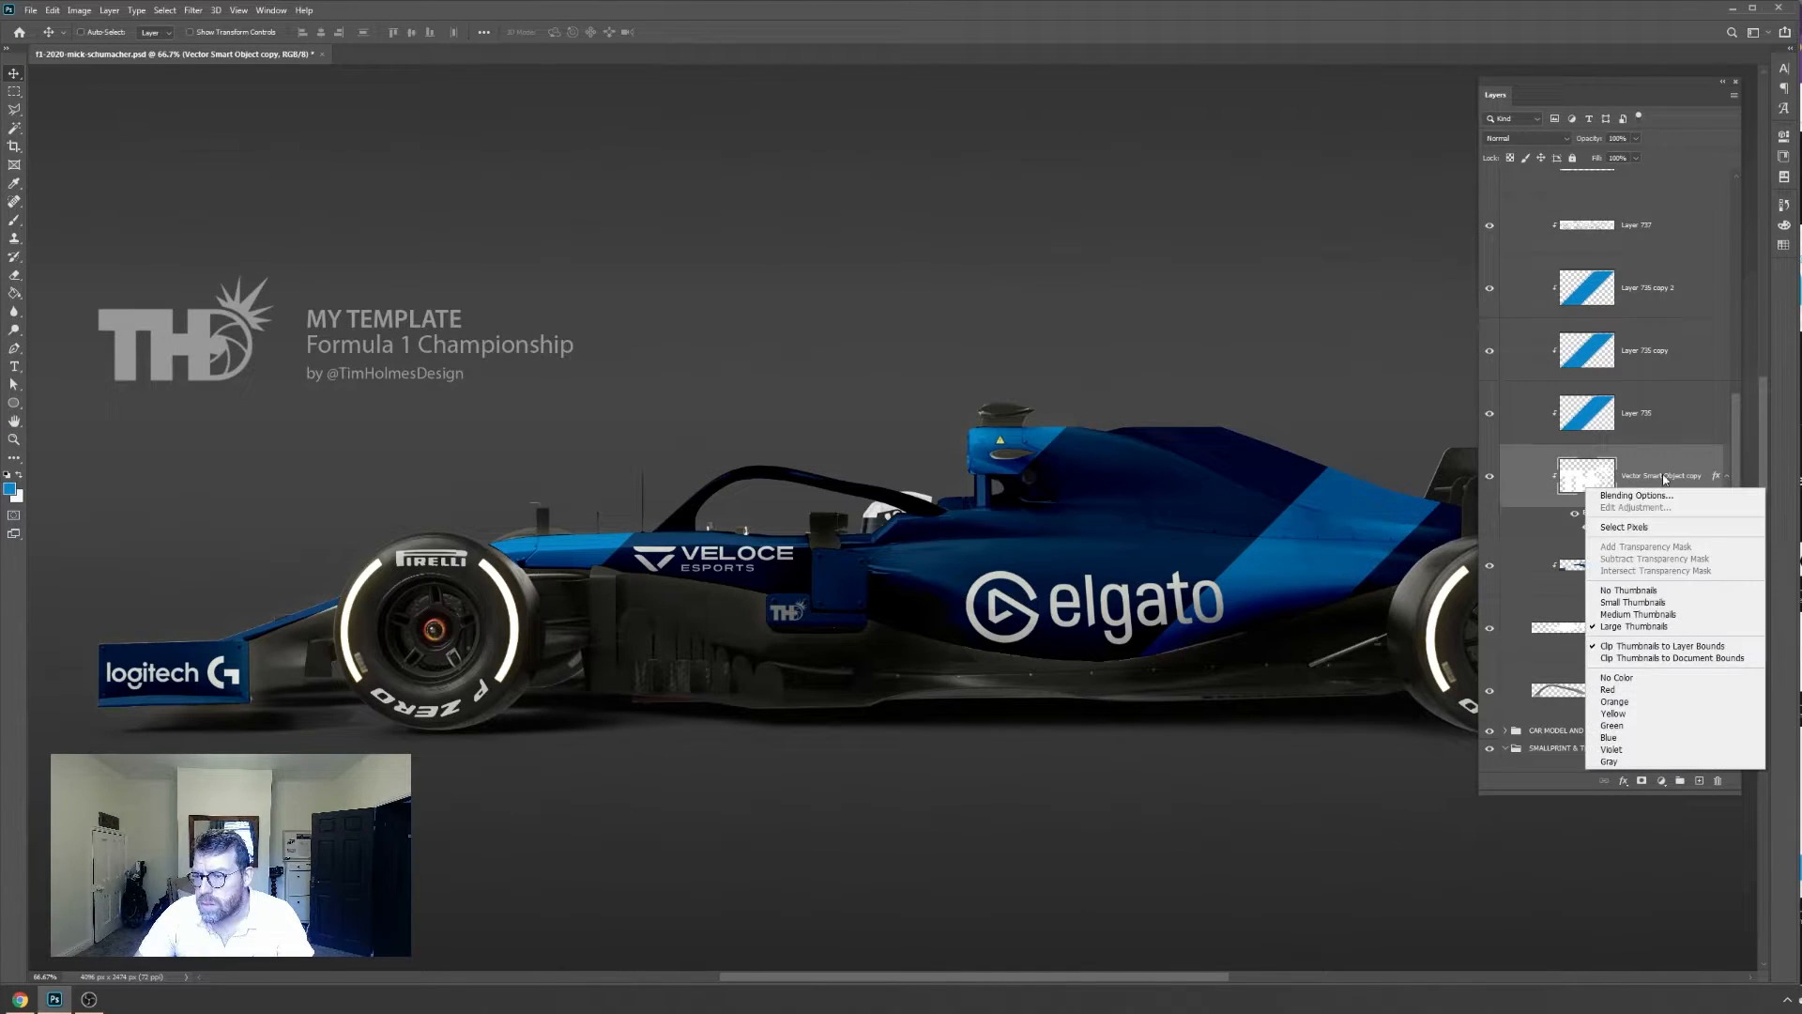
pyautogui.rightClick(1664, 500)
pyautogui.click(1712, 736)
# Shrink the THD logo slightly and nudge it into position on the small blue panel below the mirror
pyautogui.hotkey('ctrl', 't')
pyautogui.moveTo(810, 623); pyautogui.dragTo(797, 615)
pyautogui.press('Return')
pyautogui.press('Right')
pyautogui.press('Right')
pyautogui.press('Right')
pyautogui.press('Right')
pyautogui.press('Right')
pyautogui.press('Right')
pyautogui.press('Down')
pyautogui.press('Down')
pyautogui.press('Down')
pyautogui.press('Up')
pyautogui.press('Up')
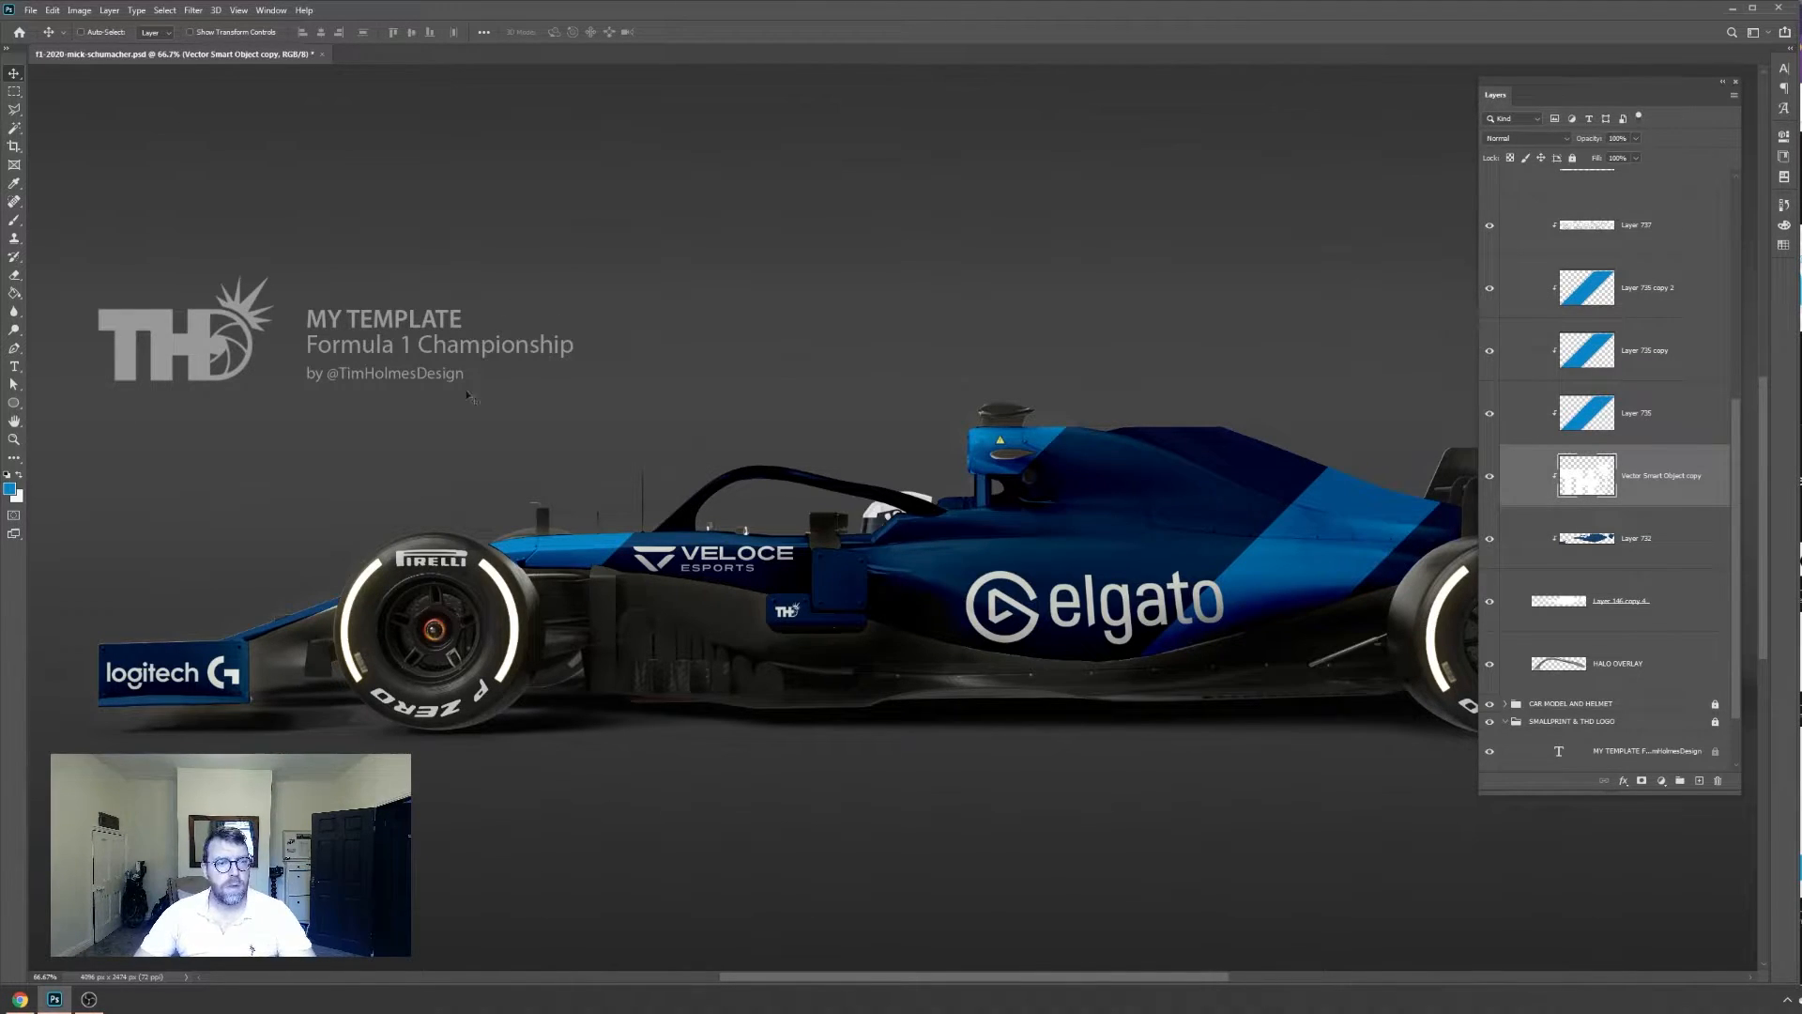
# Switch to the browser and search Google Images for "playseat logo"
pyautogui.hotkey('alt', 'Tab')
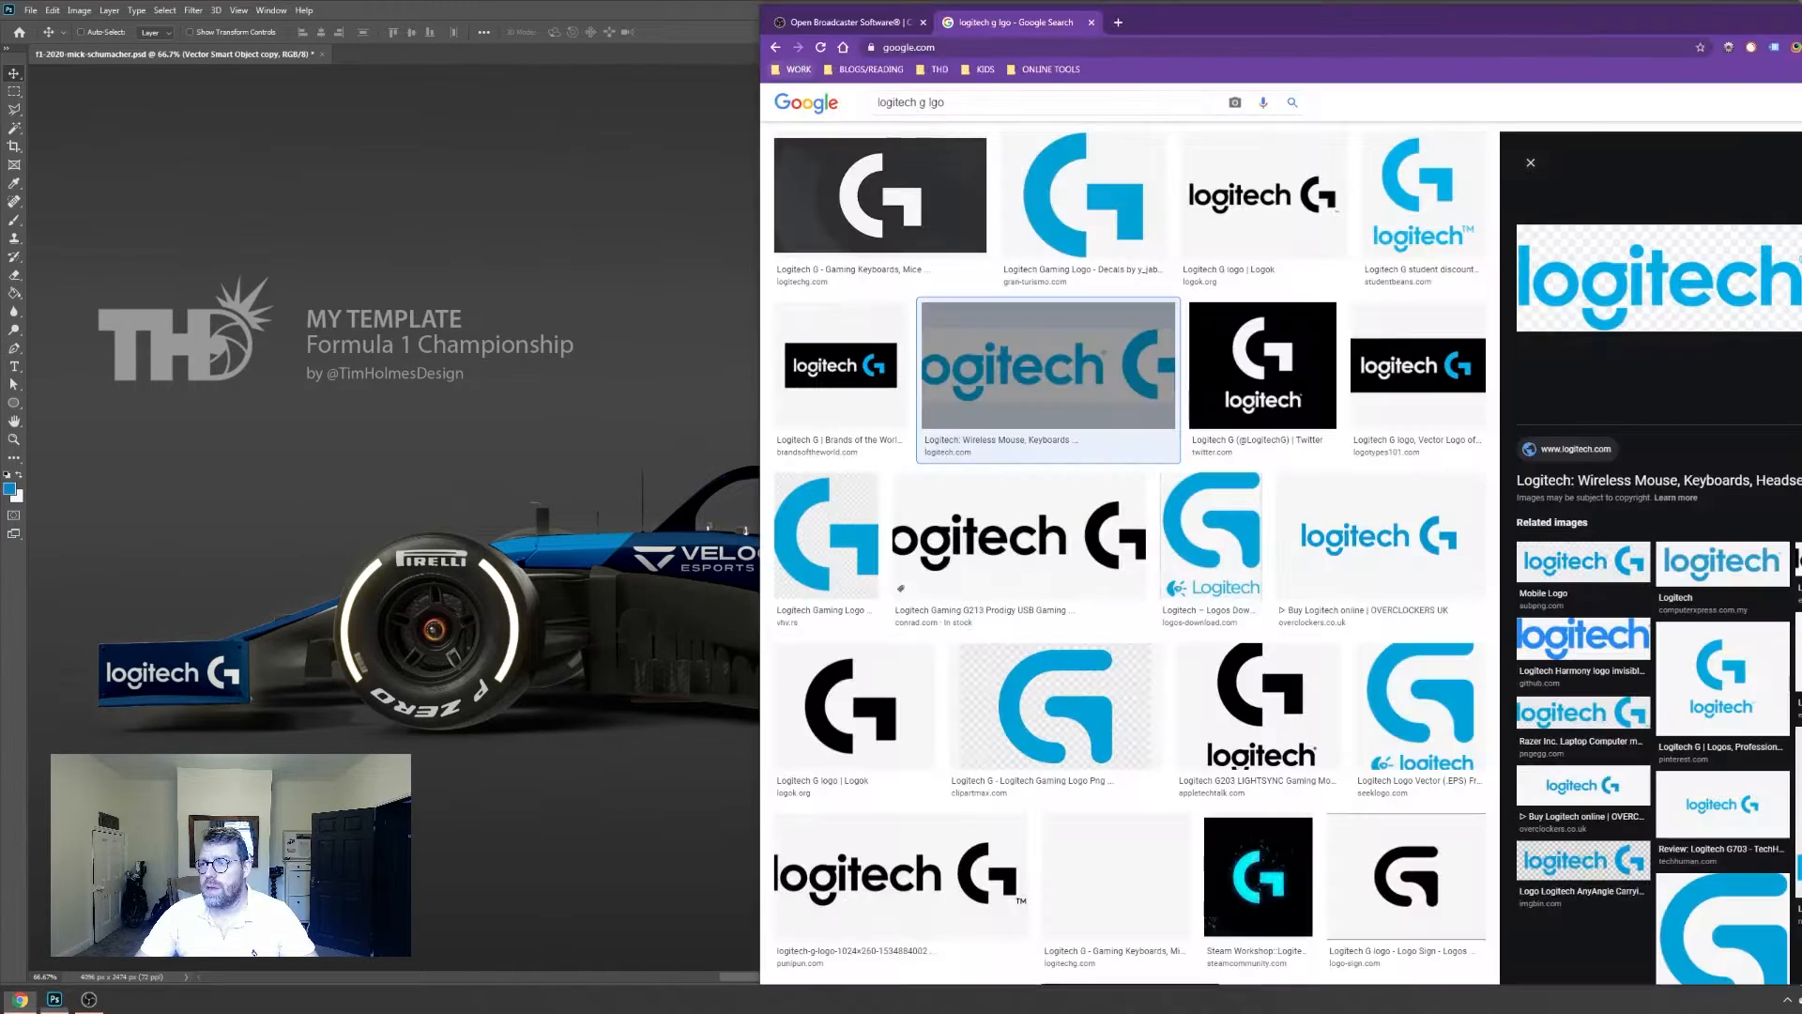
pyautogui.click(992, 49)
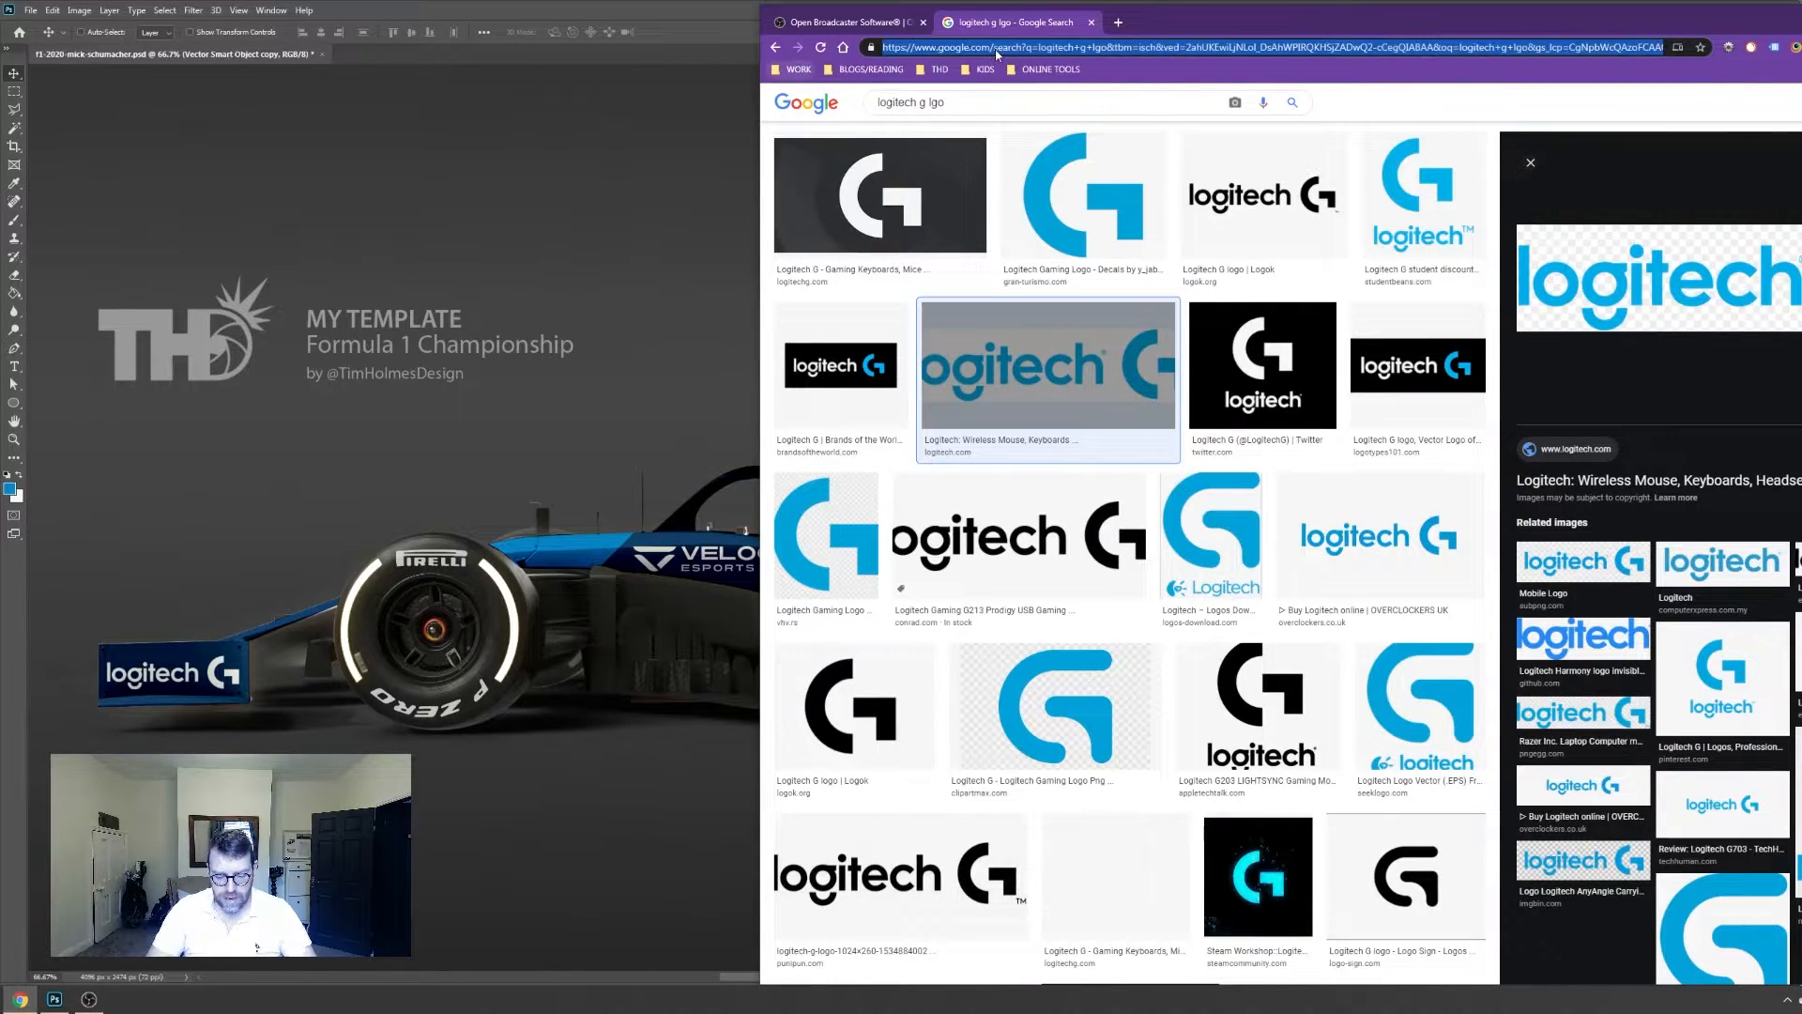
pyautogui.write('playseat logo')
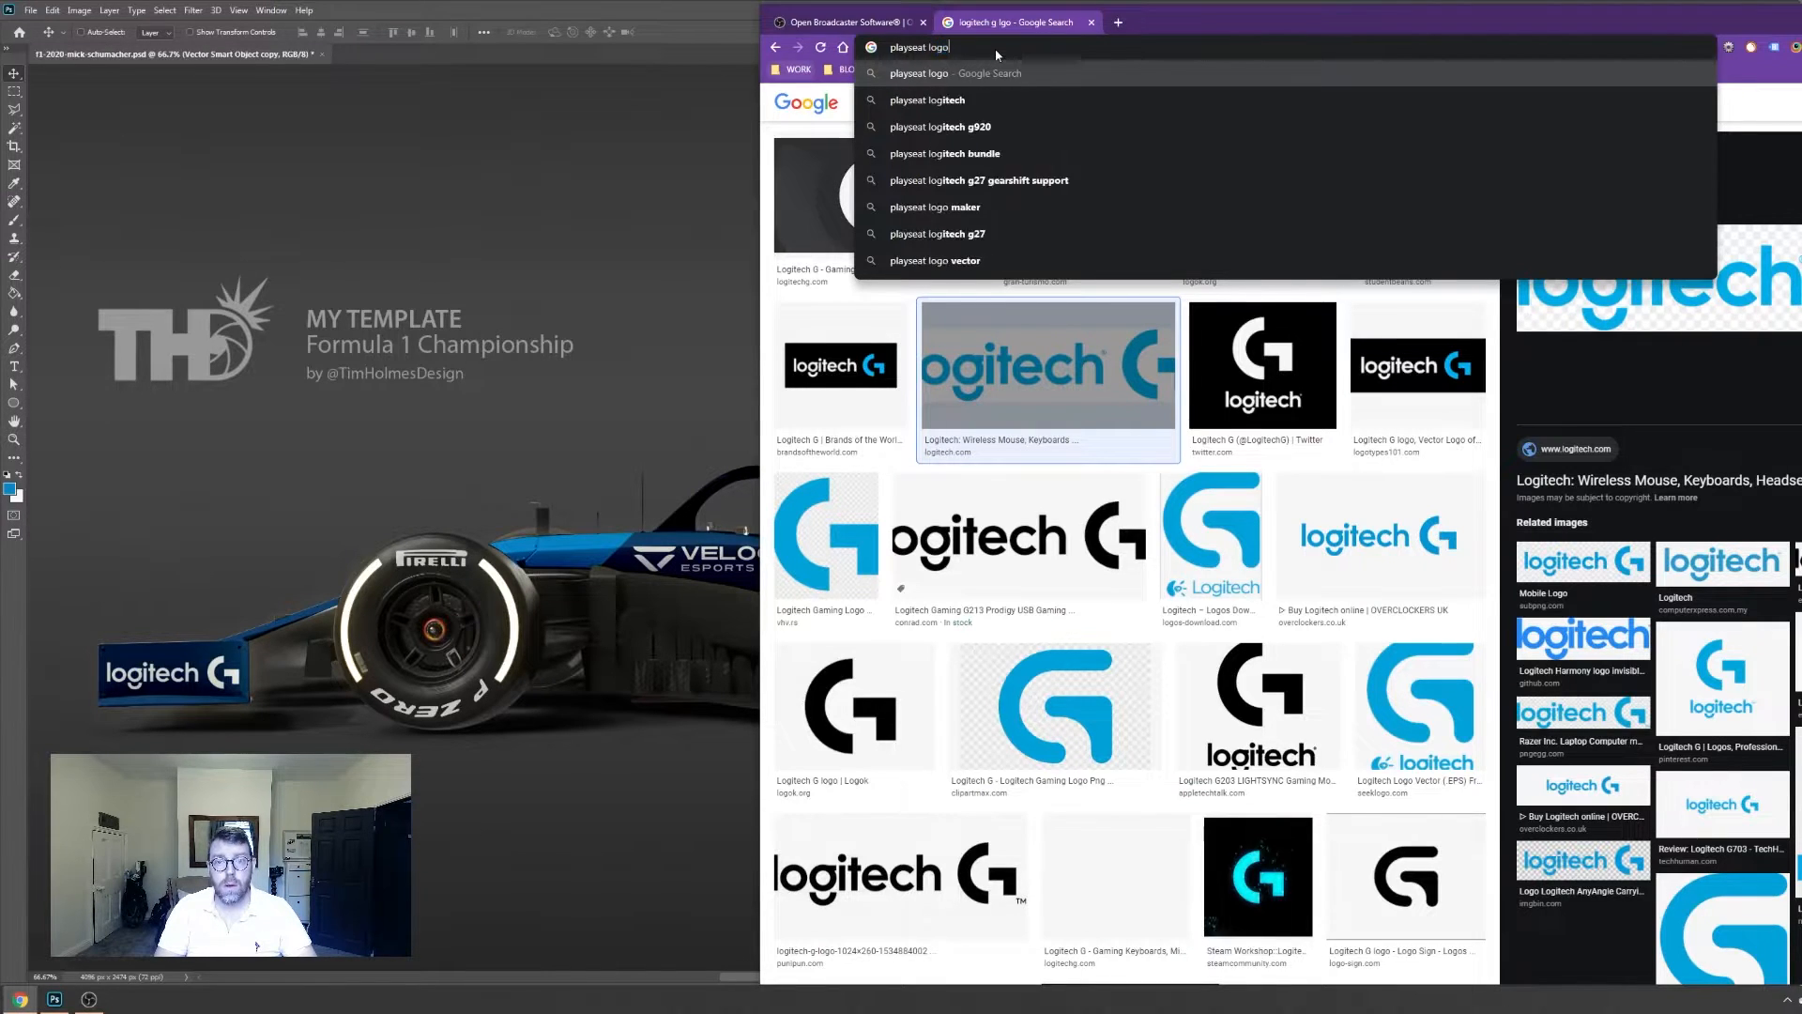
pyautogui.press('Return')
pyautogui.click(956, 153)
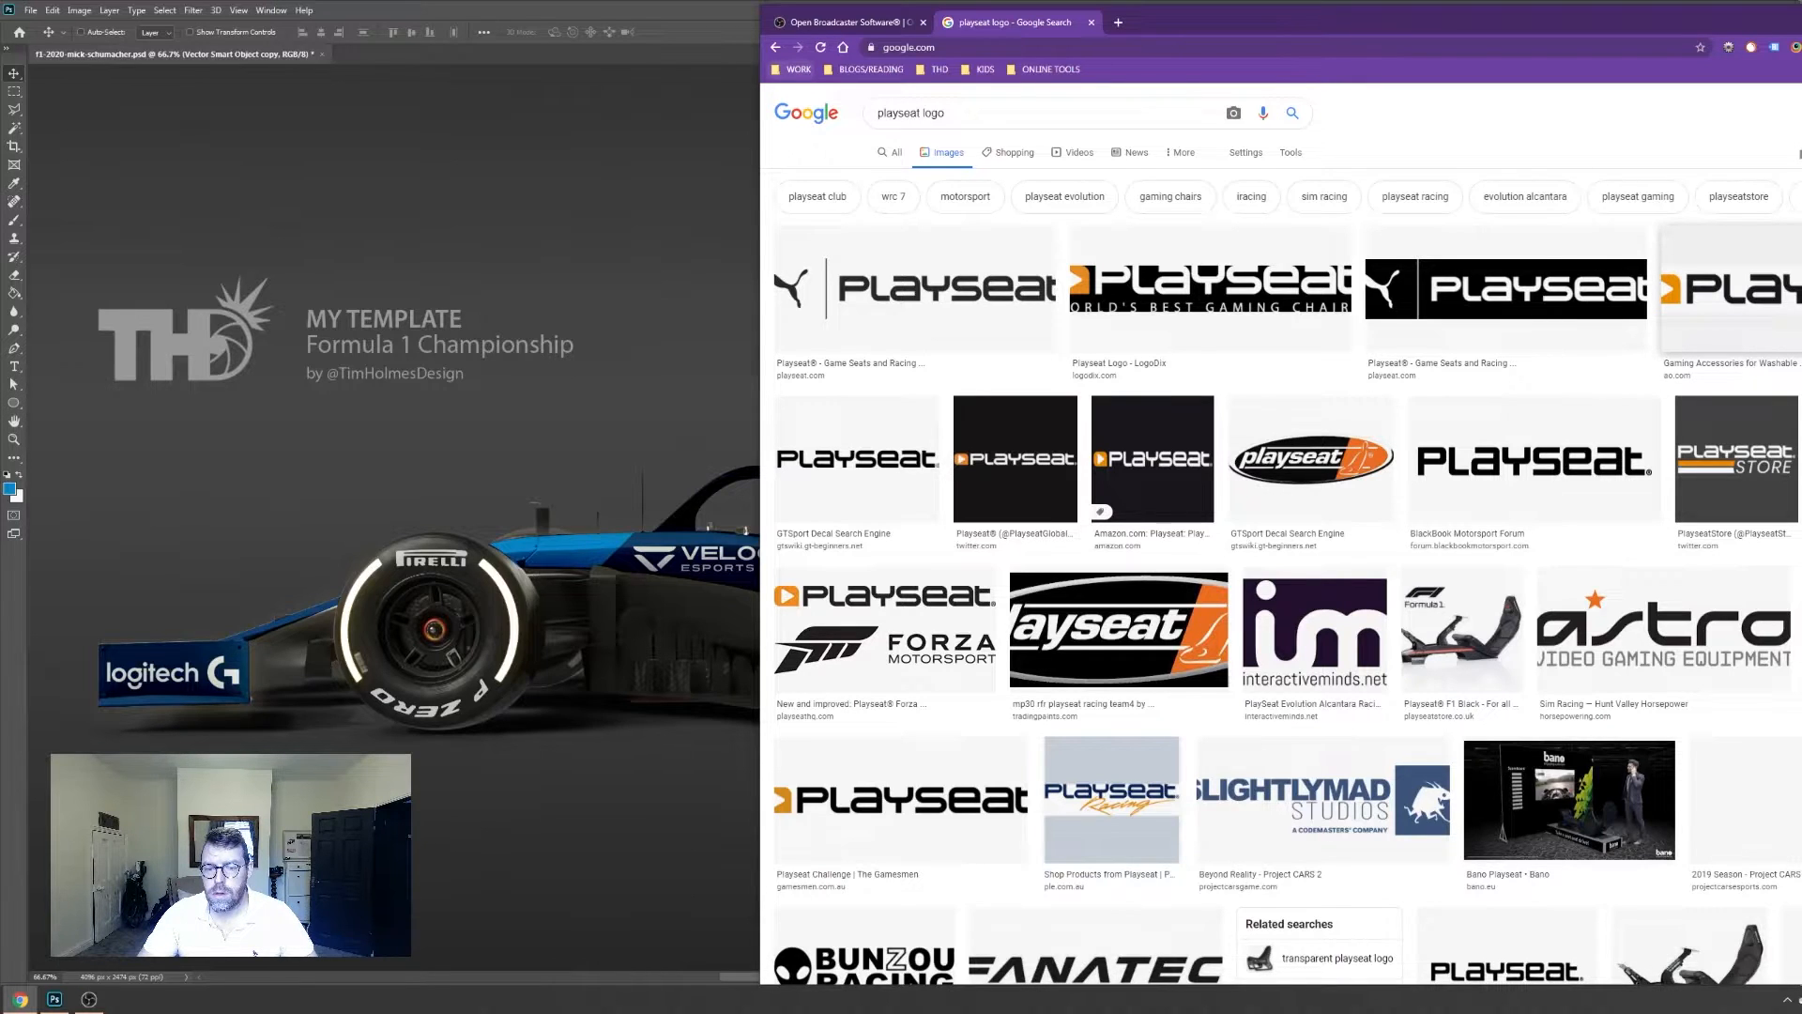
# Compare several Playseat logo results and copy the orange-and-black logo image from the Clemson Formula SAE sponsors result
pyautogui.click(1672, 390)
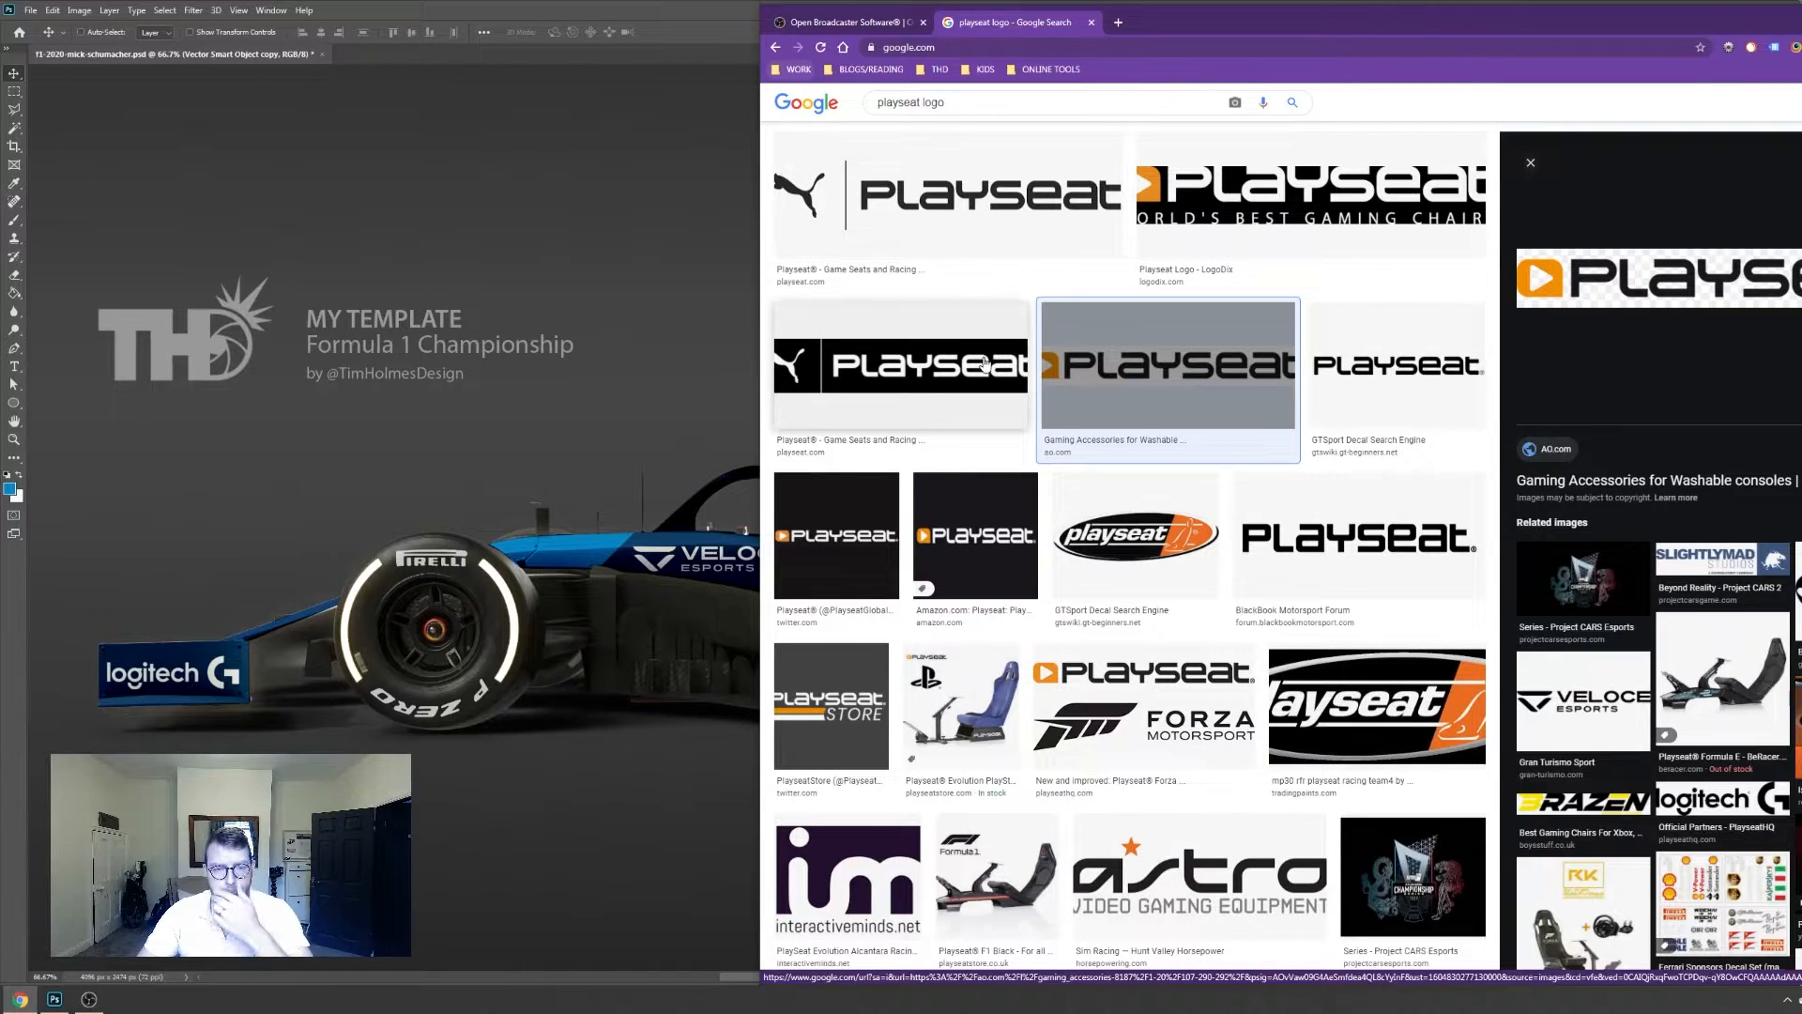
pyautogui.click(1227, 660)
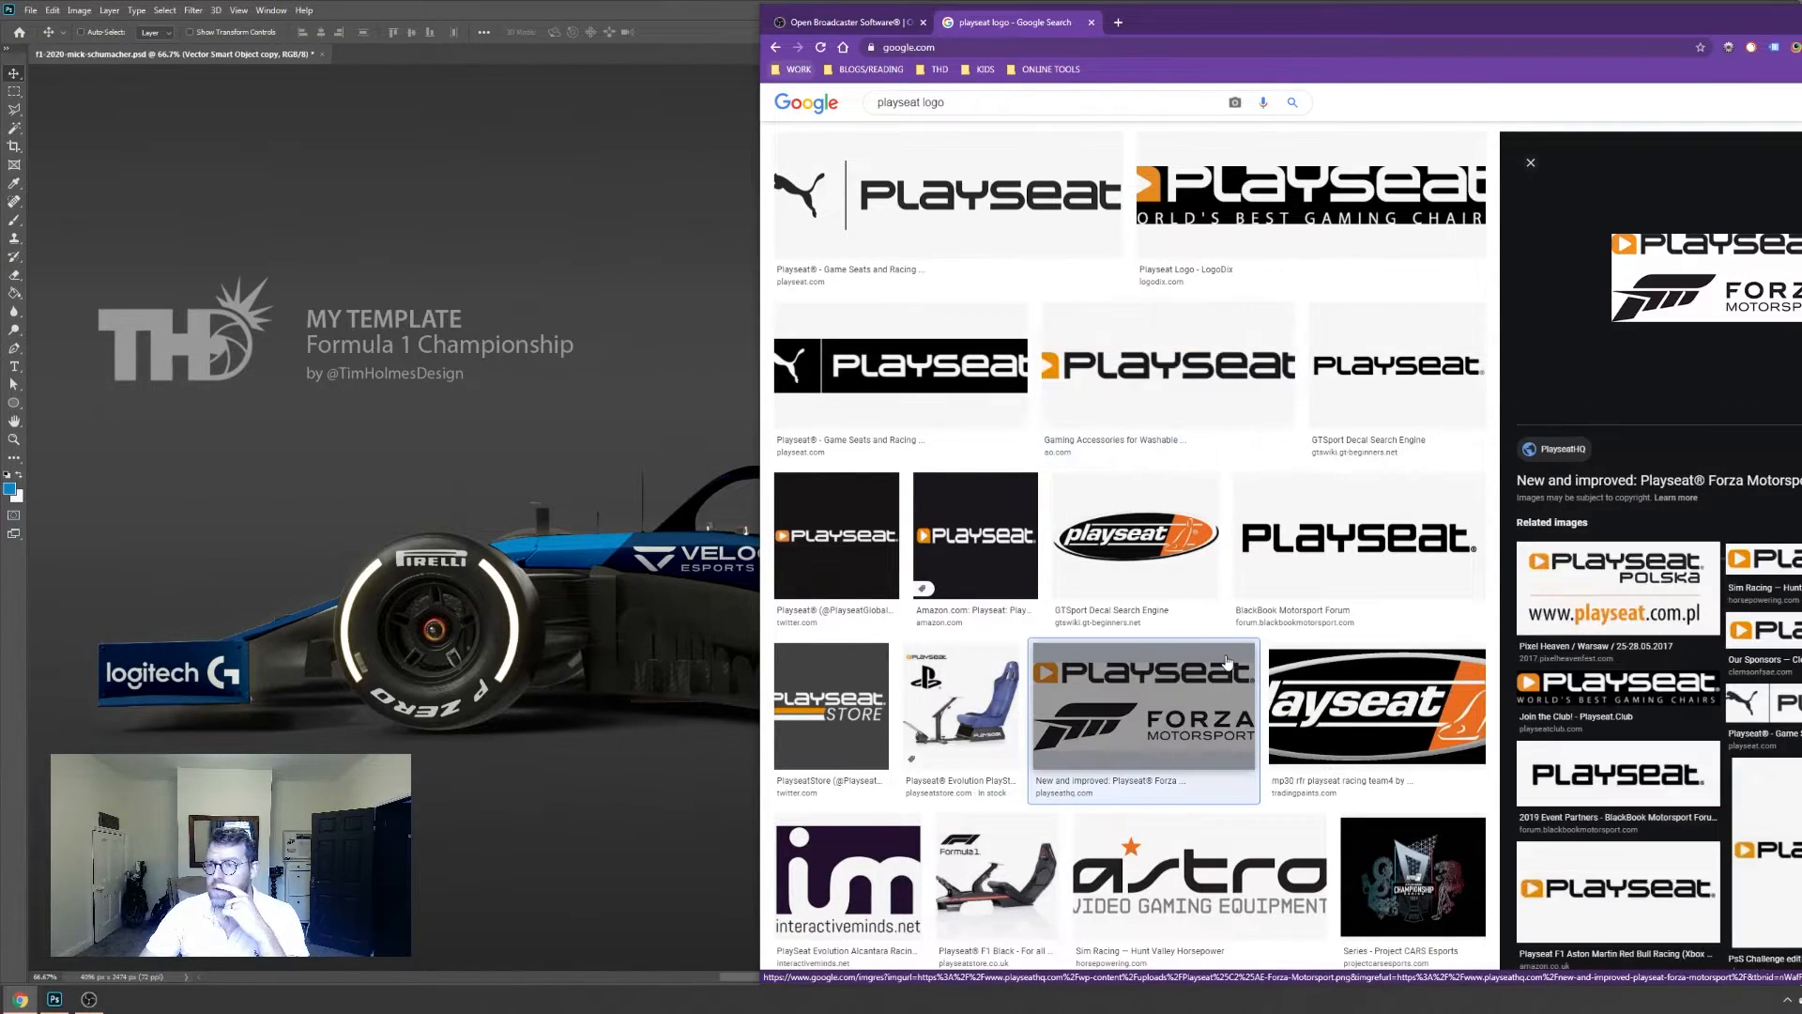
pyautogui.click(1751, 897)
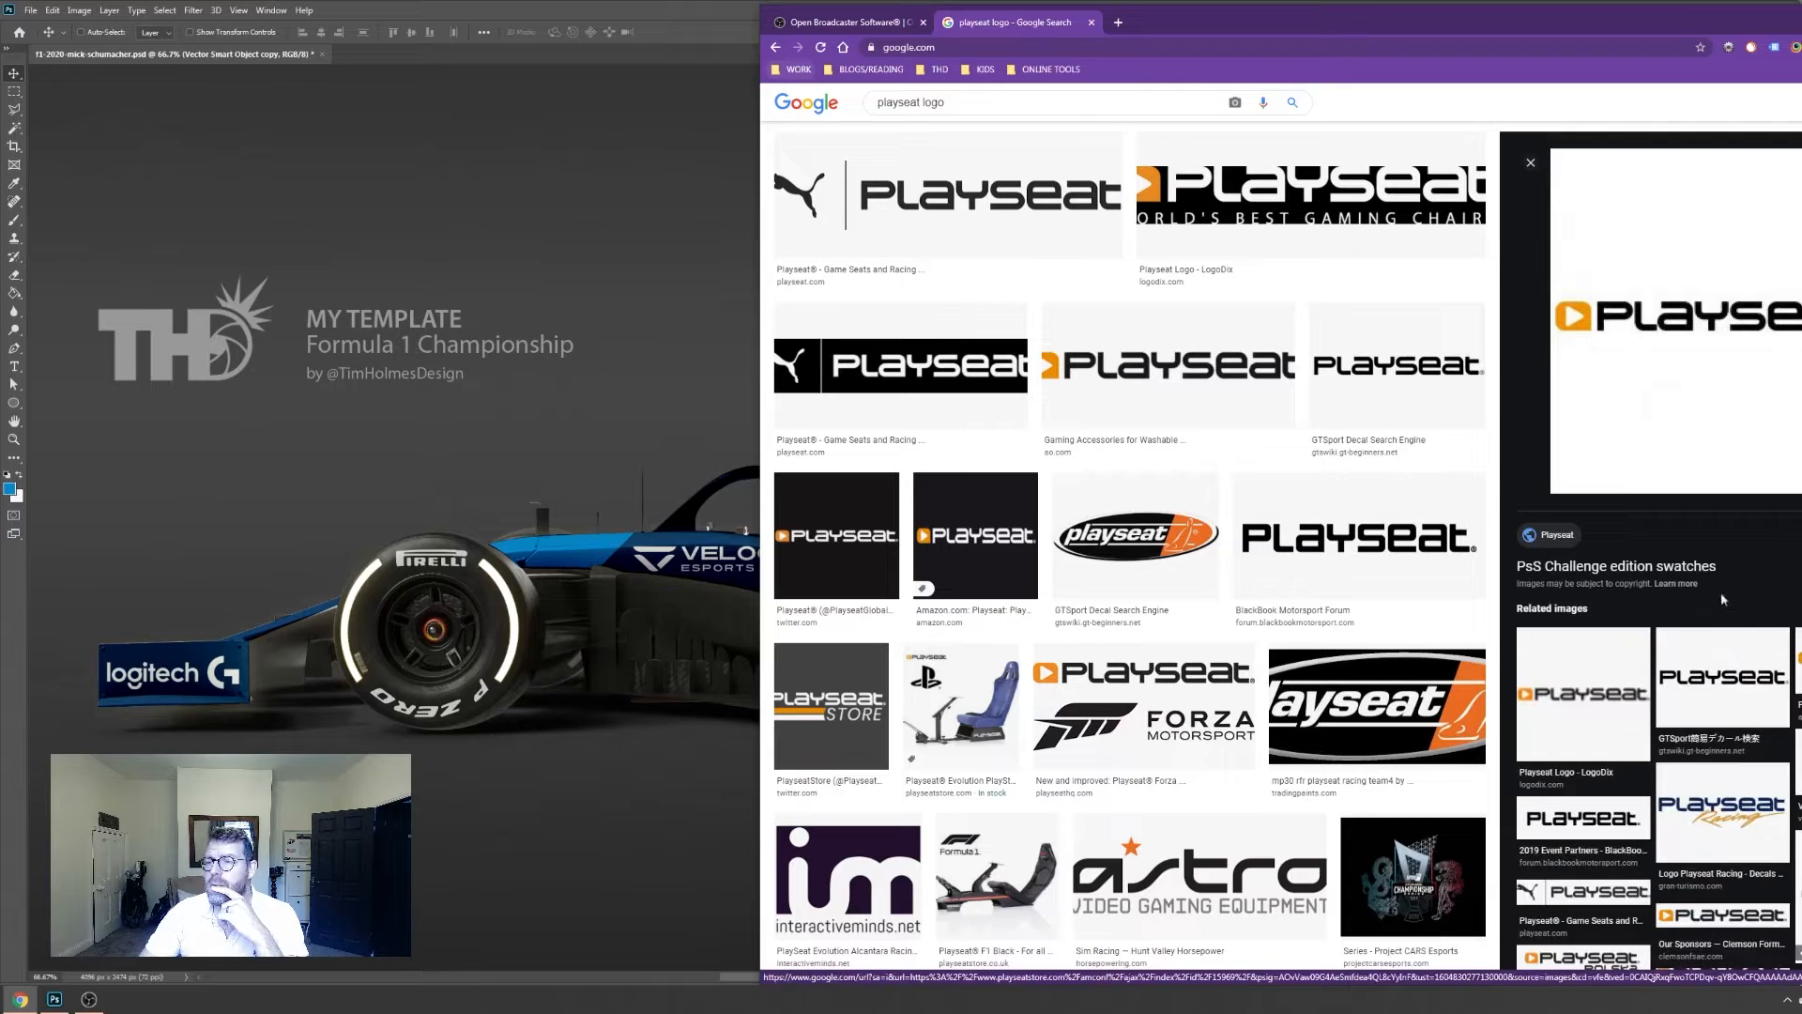
pyautogui.click(1697, 668)
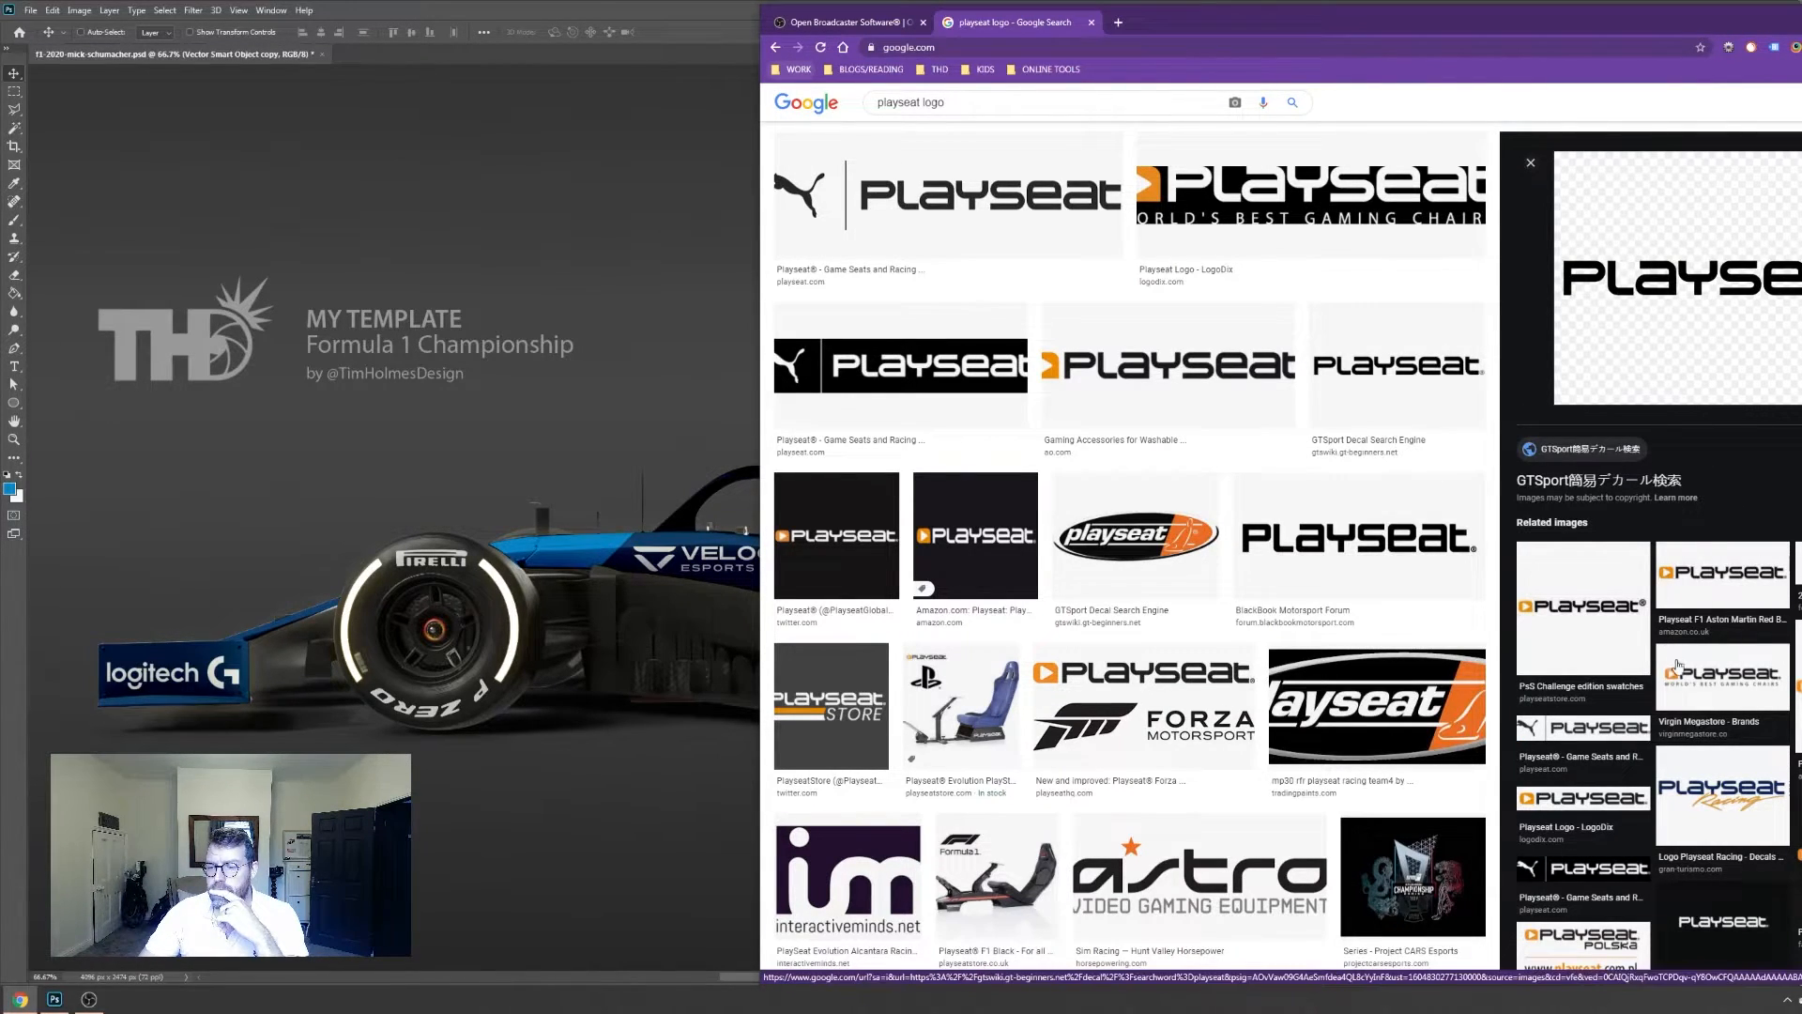
pyautogui.click(1596, 620)
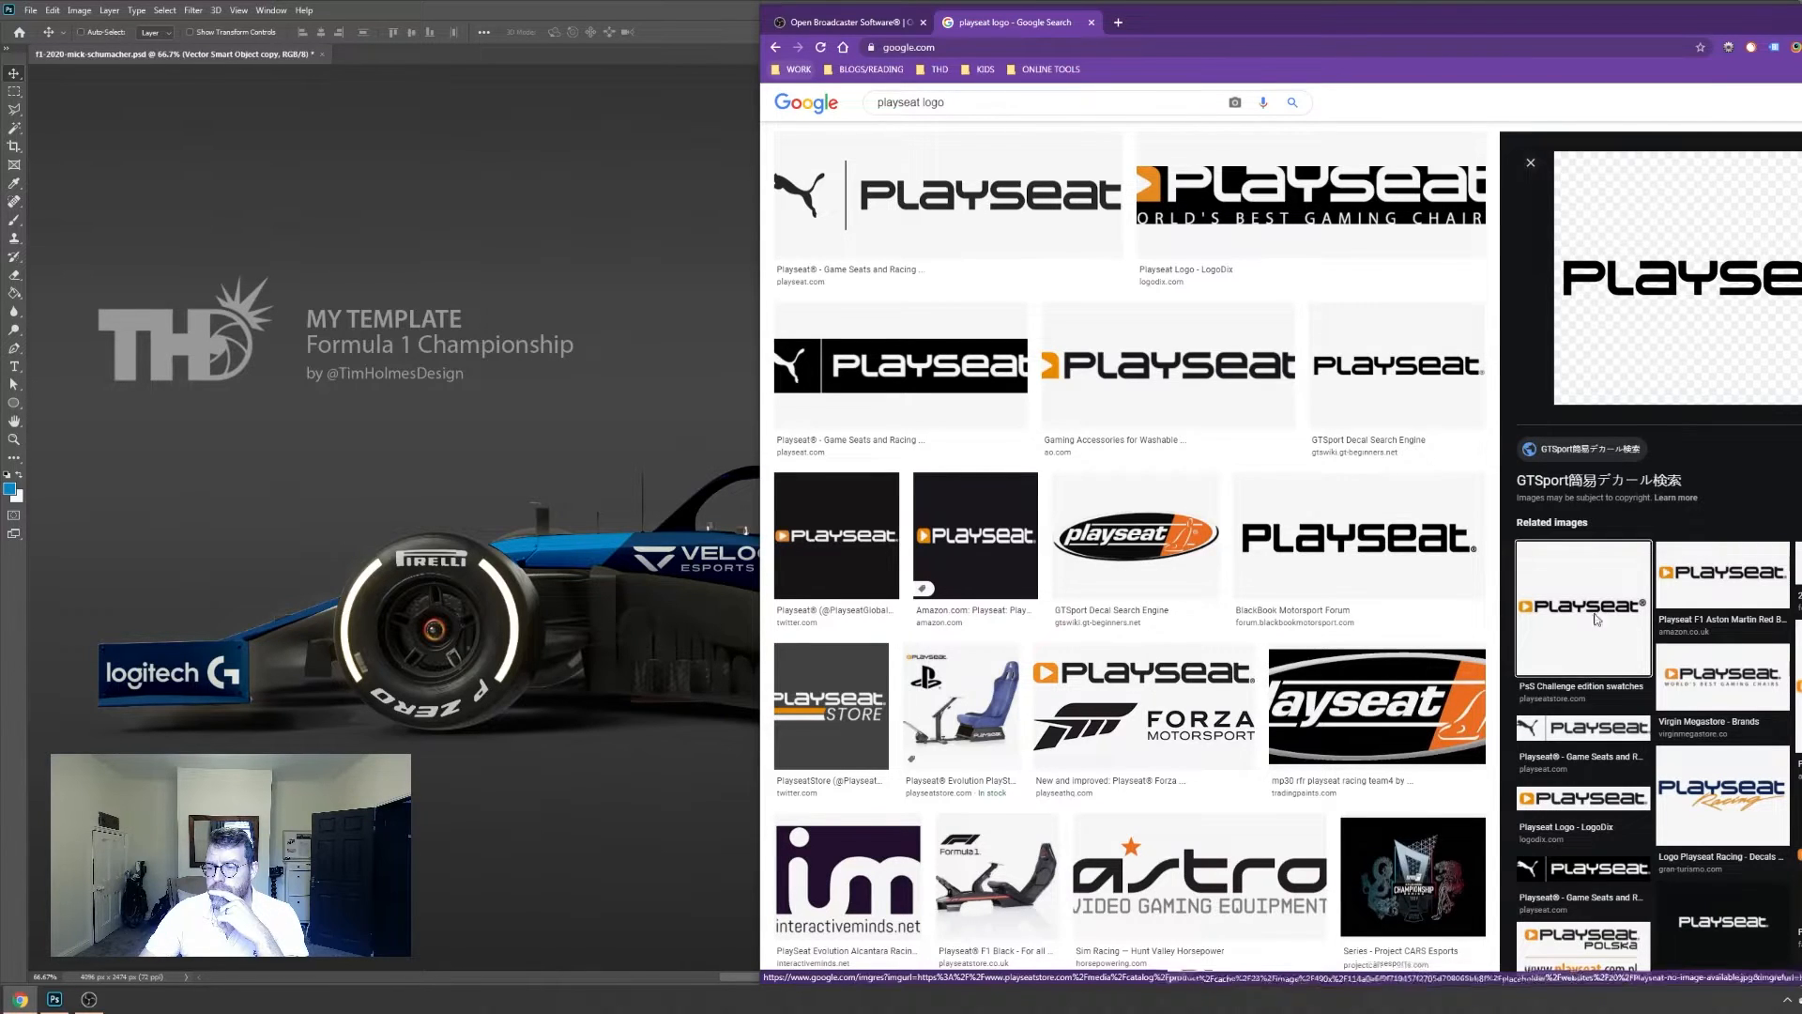
pyautogui.click(1799, 672)
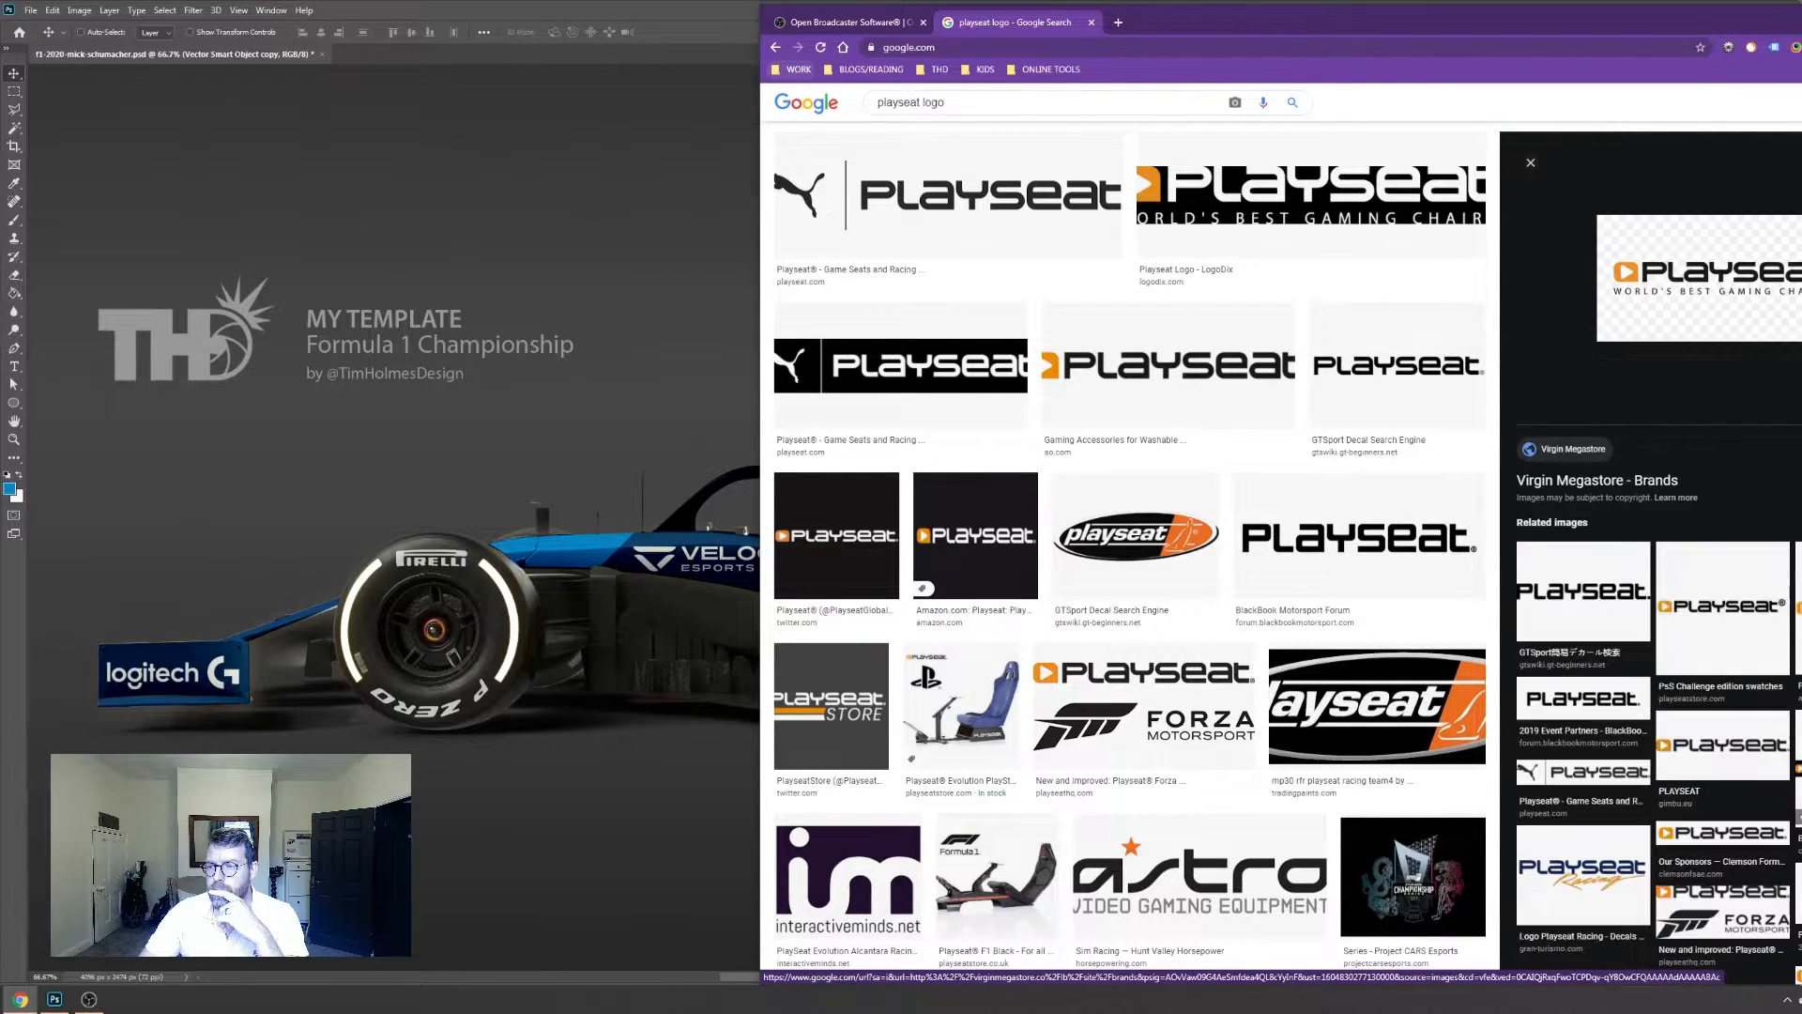
pyautogui.click(1757, 643)
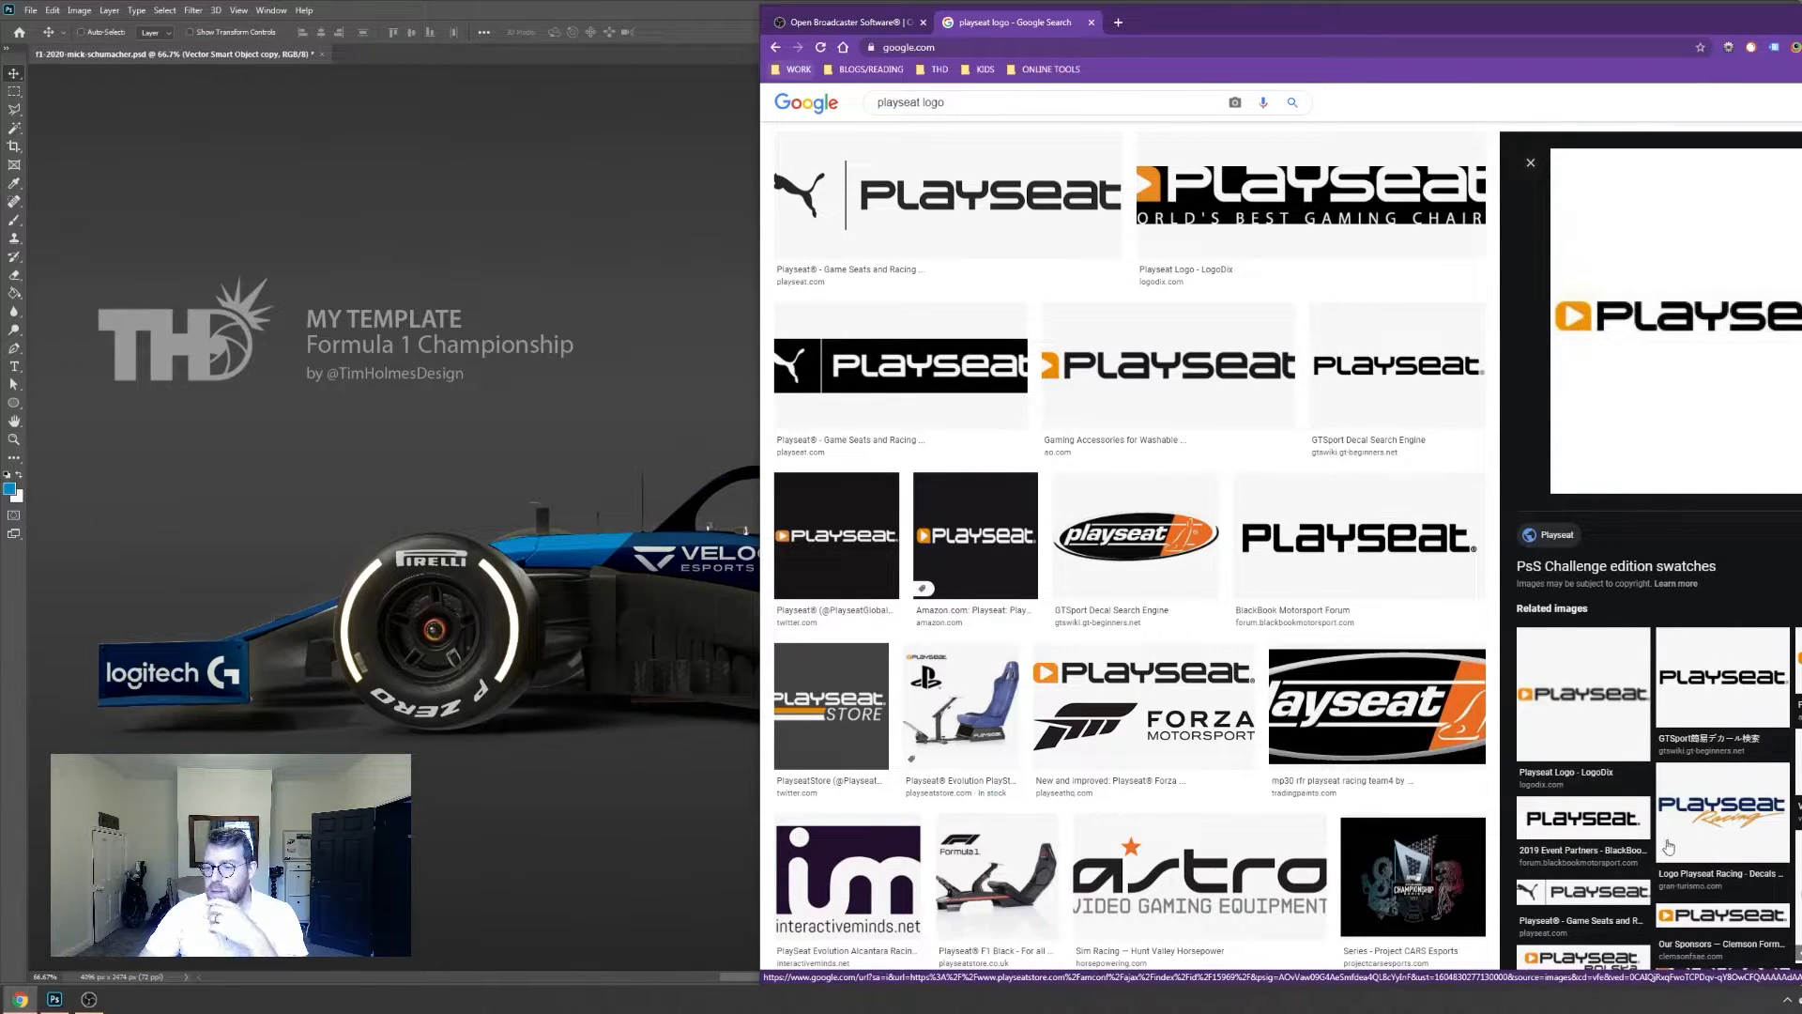
pyautogui.click(1724, 917)
pyautogui.rightClick(1631, 293)
pyautogui.click(1681, 467)
# Paste the Playseat logo into the Photoshop livery document, bring its layer to the front and delete its white background
pyautogui.click(533, 662)
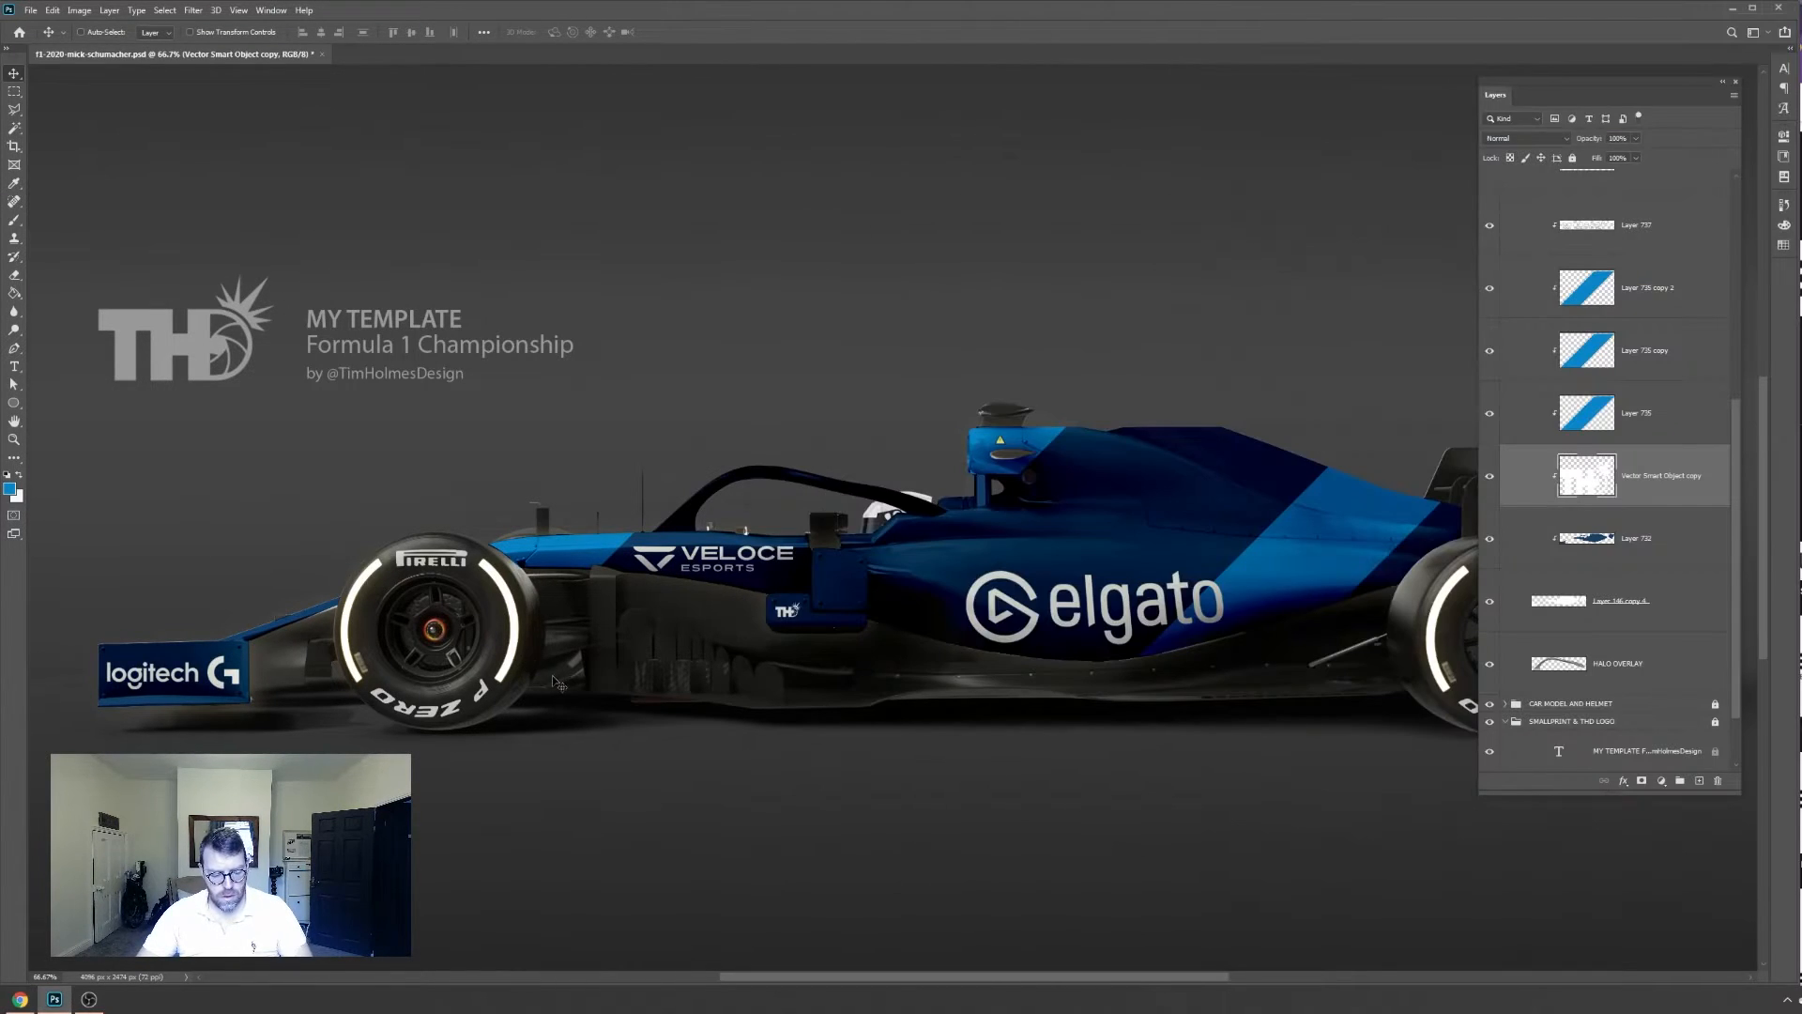
pyautogui.hotkey('ctrl', 'v')
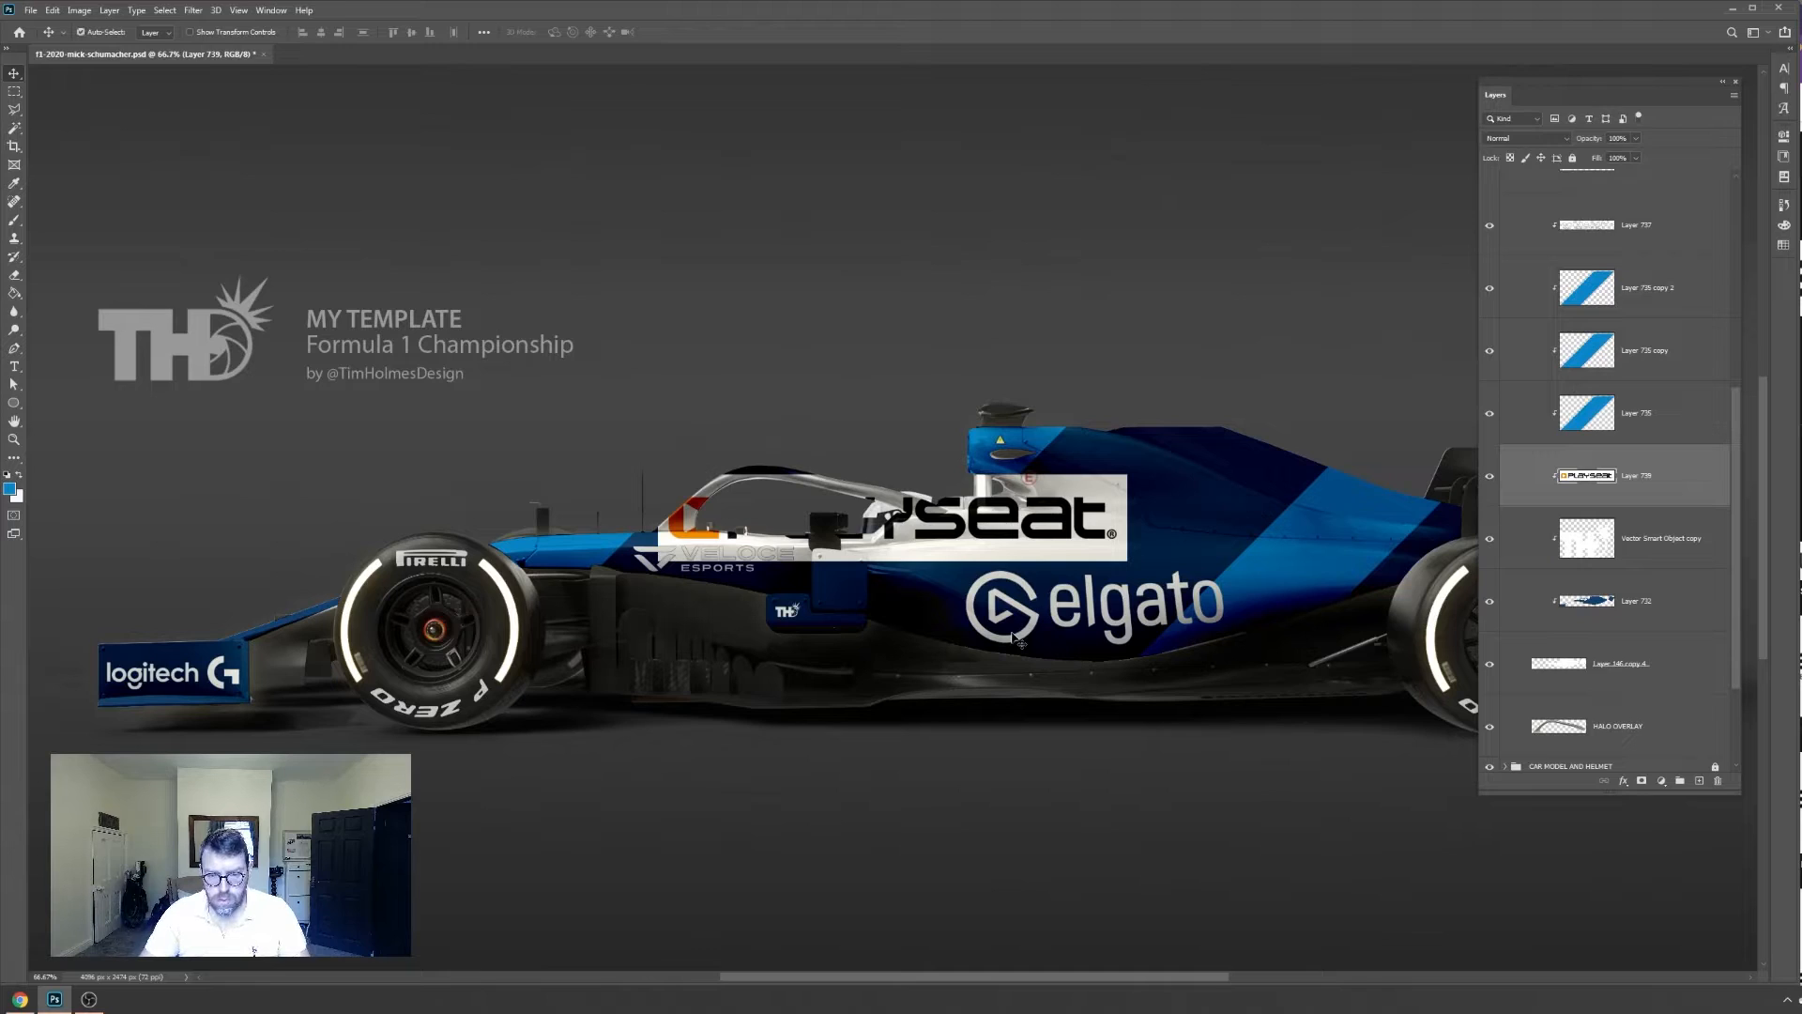
pyautogui.hotkey('ctrl', 'shift', ']')
pyautogui.press('w')
pyautogui.click(753, 545)
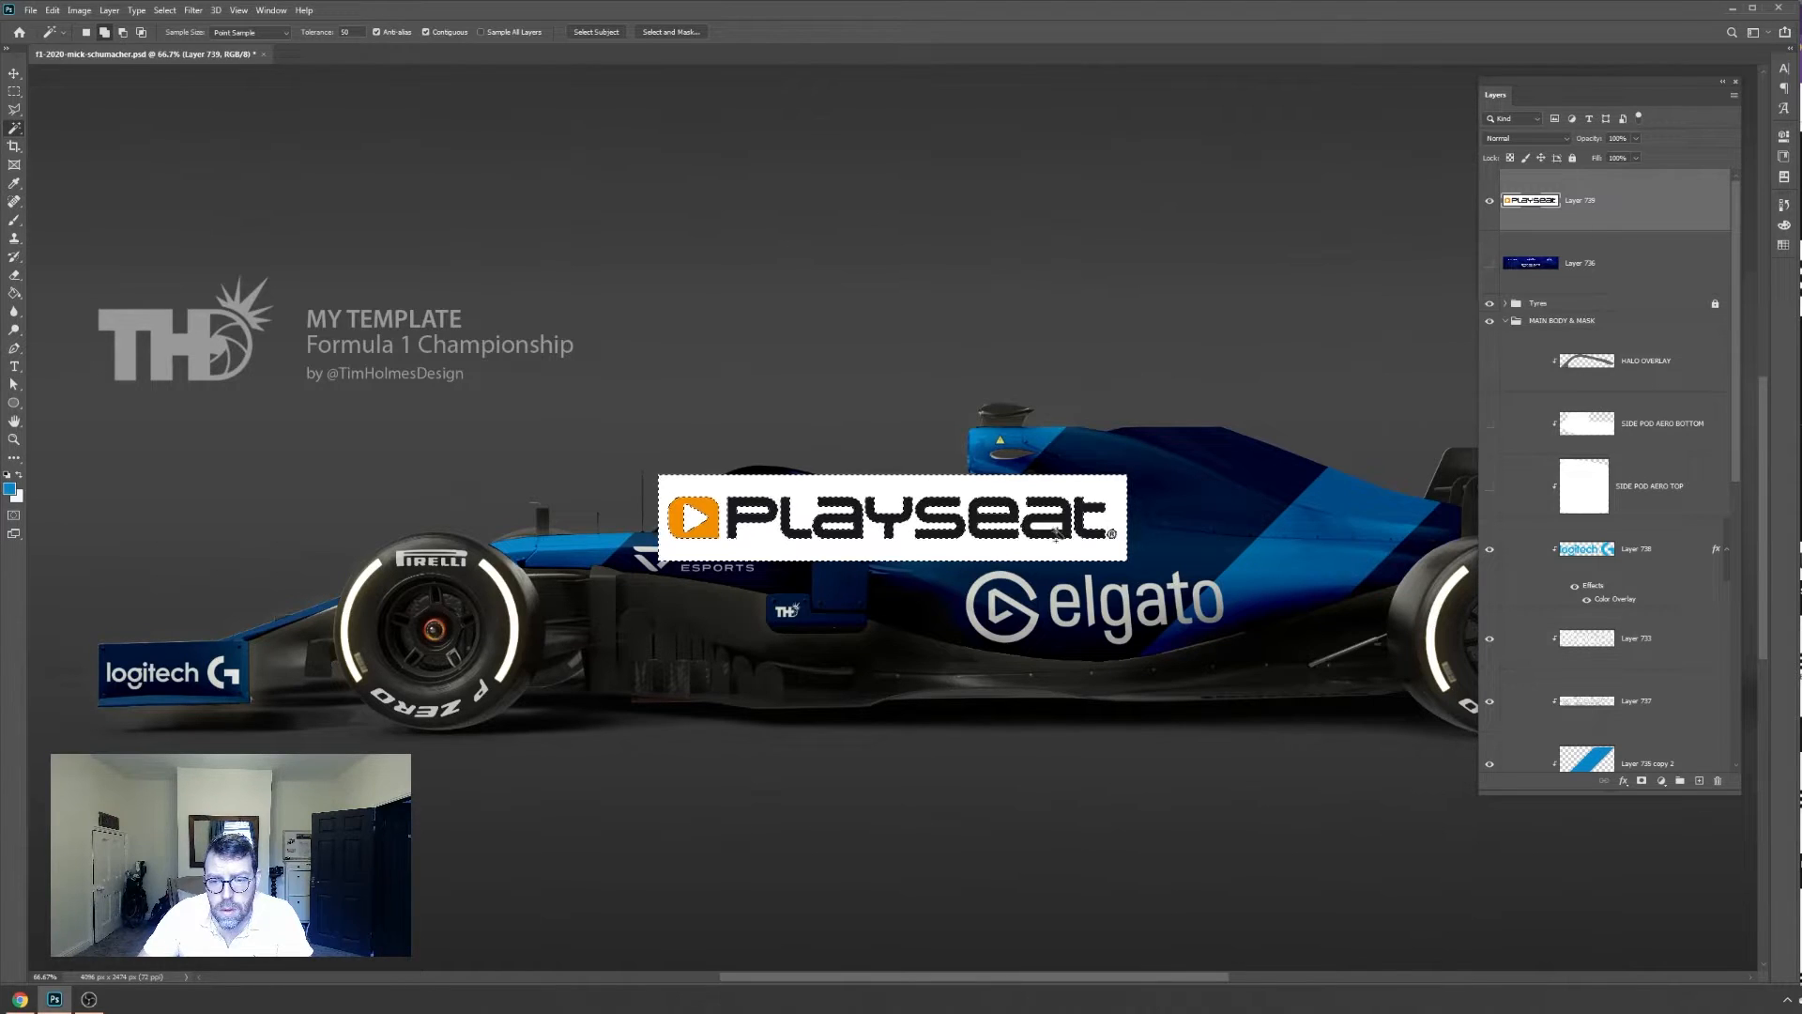
pyautogui.press('Delete')
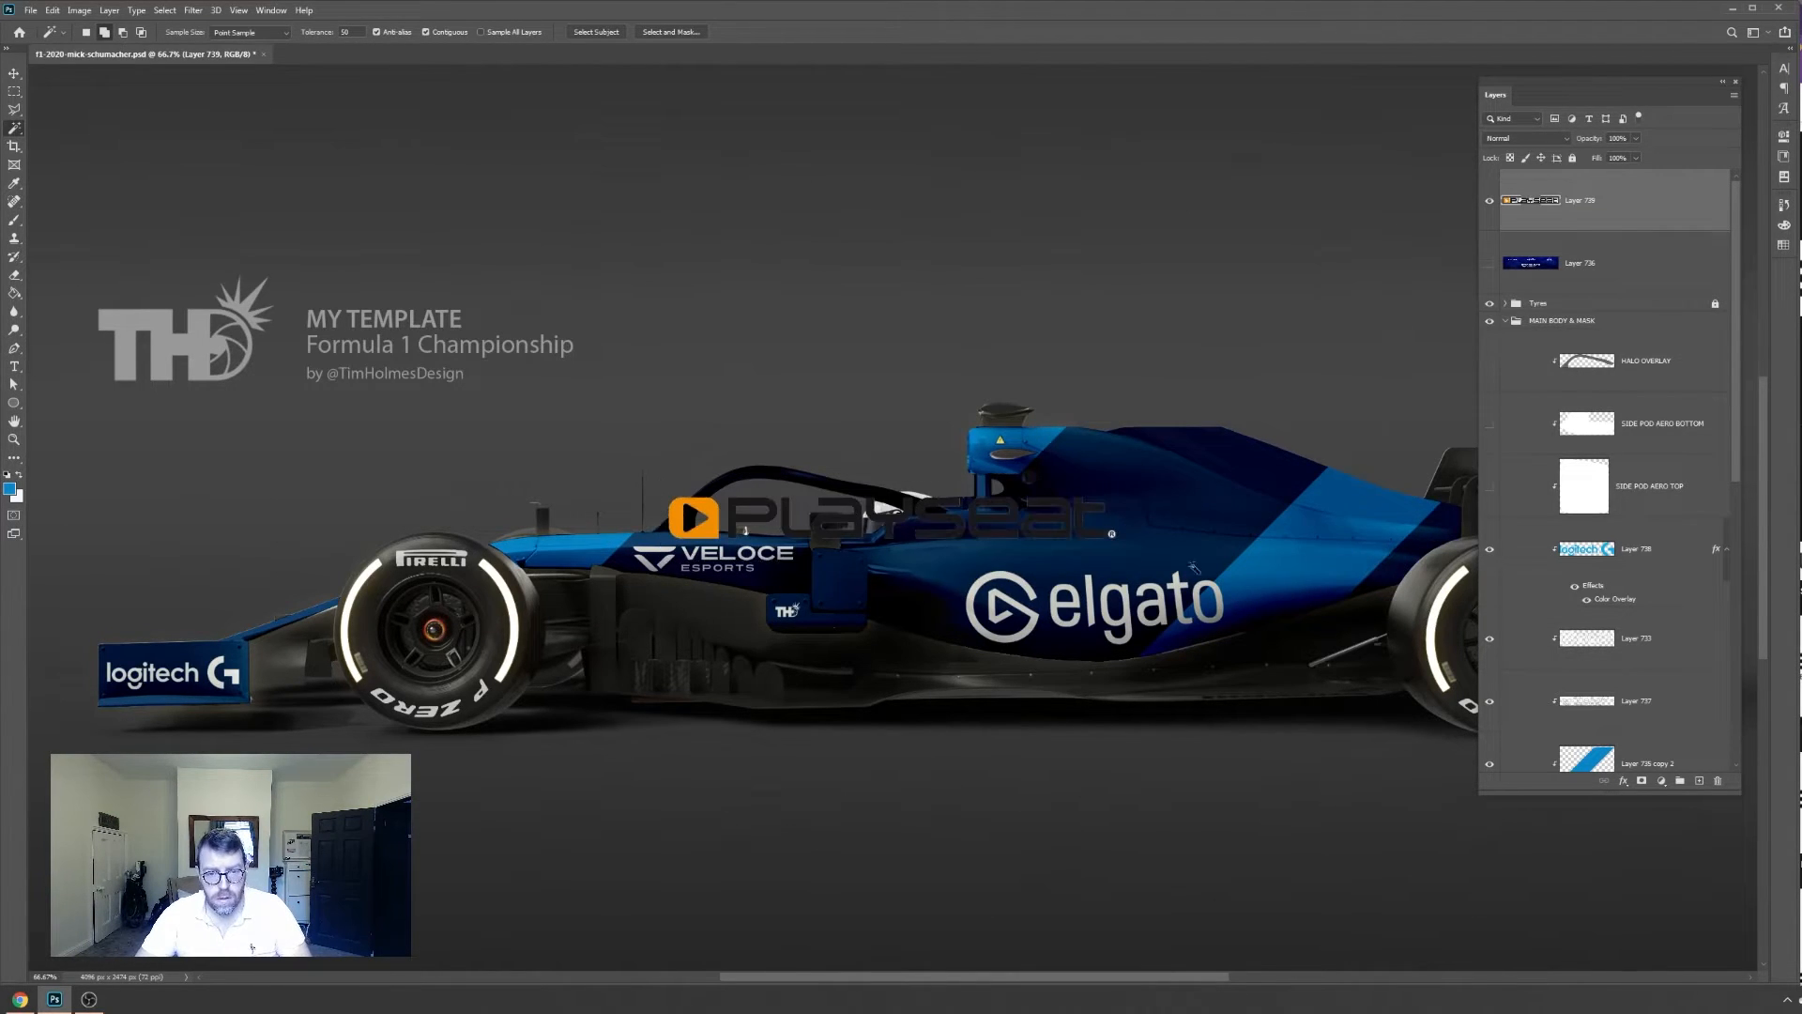
# Apply a white Color Overlay to the Playseat logo and move its layer into the body group directly below the Logitech G logo layer
pyautogui.rightClick(1613, 209)
pyautogui.click(1638, 215)
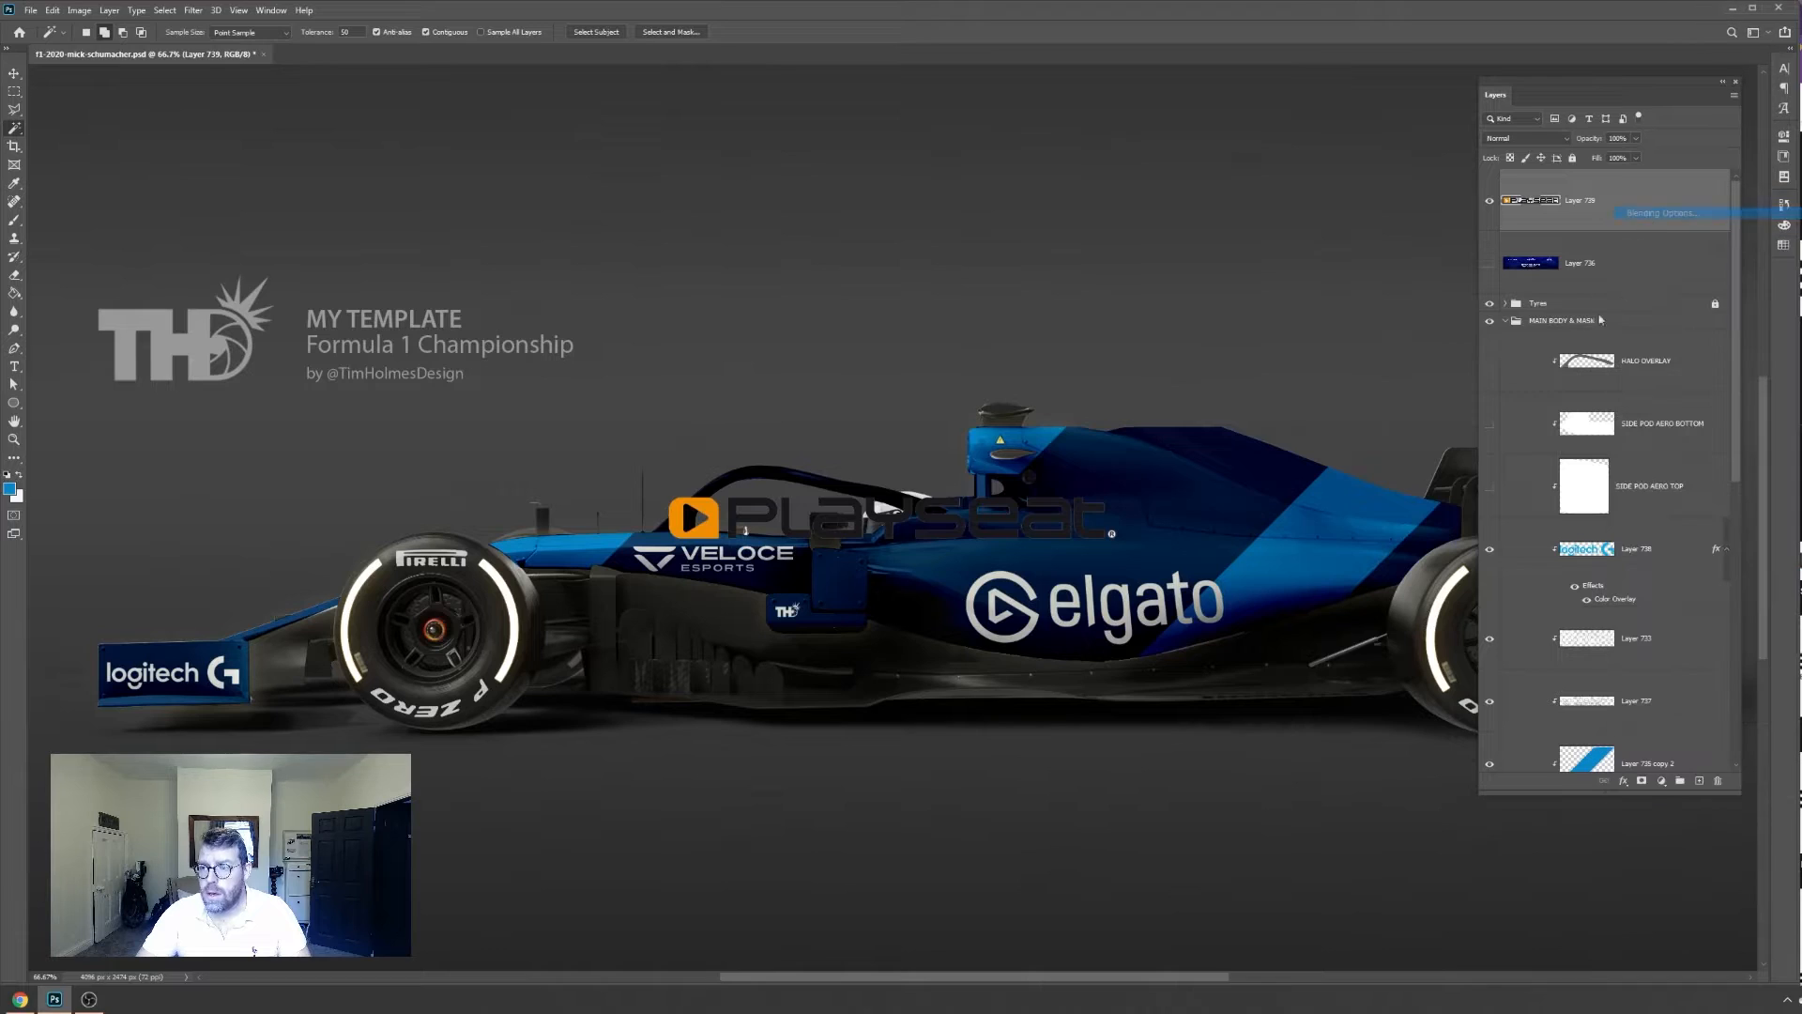
pyautogui.click(9, 297)
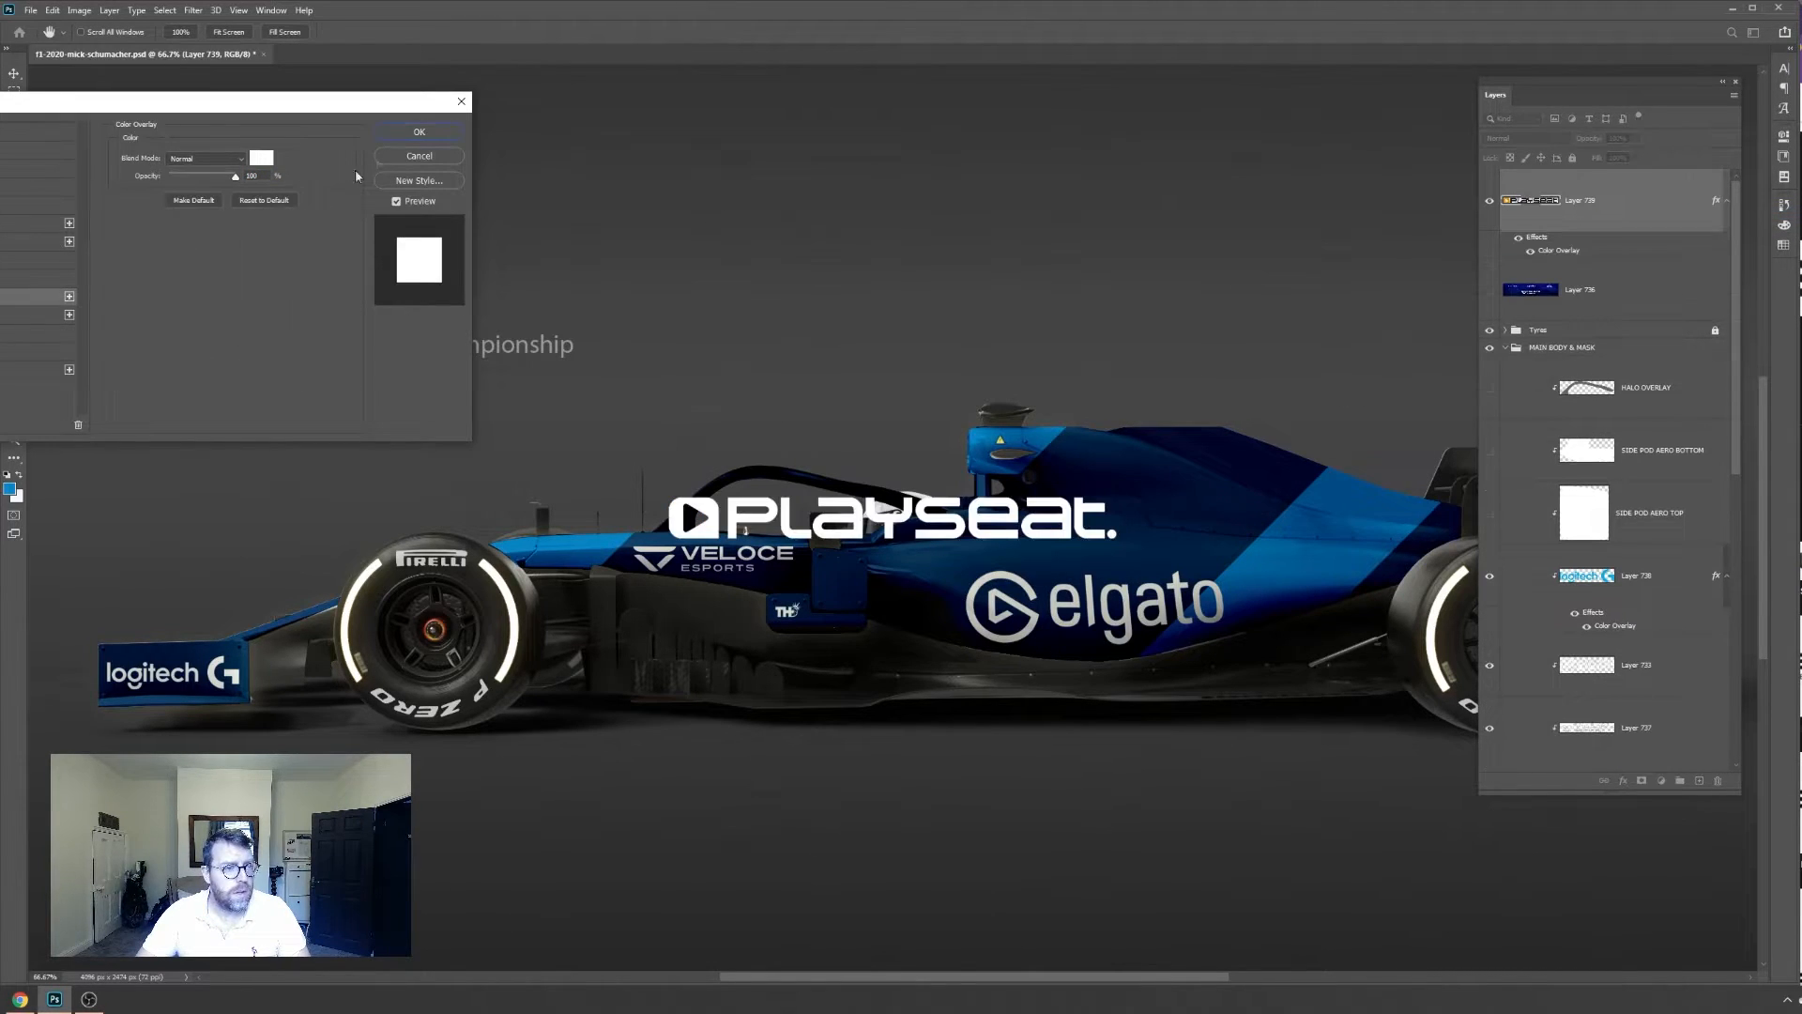
pyautogui.click(417, 132)
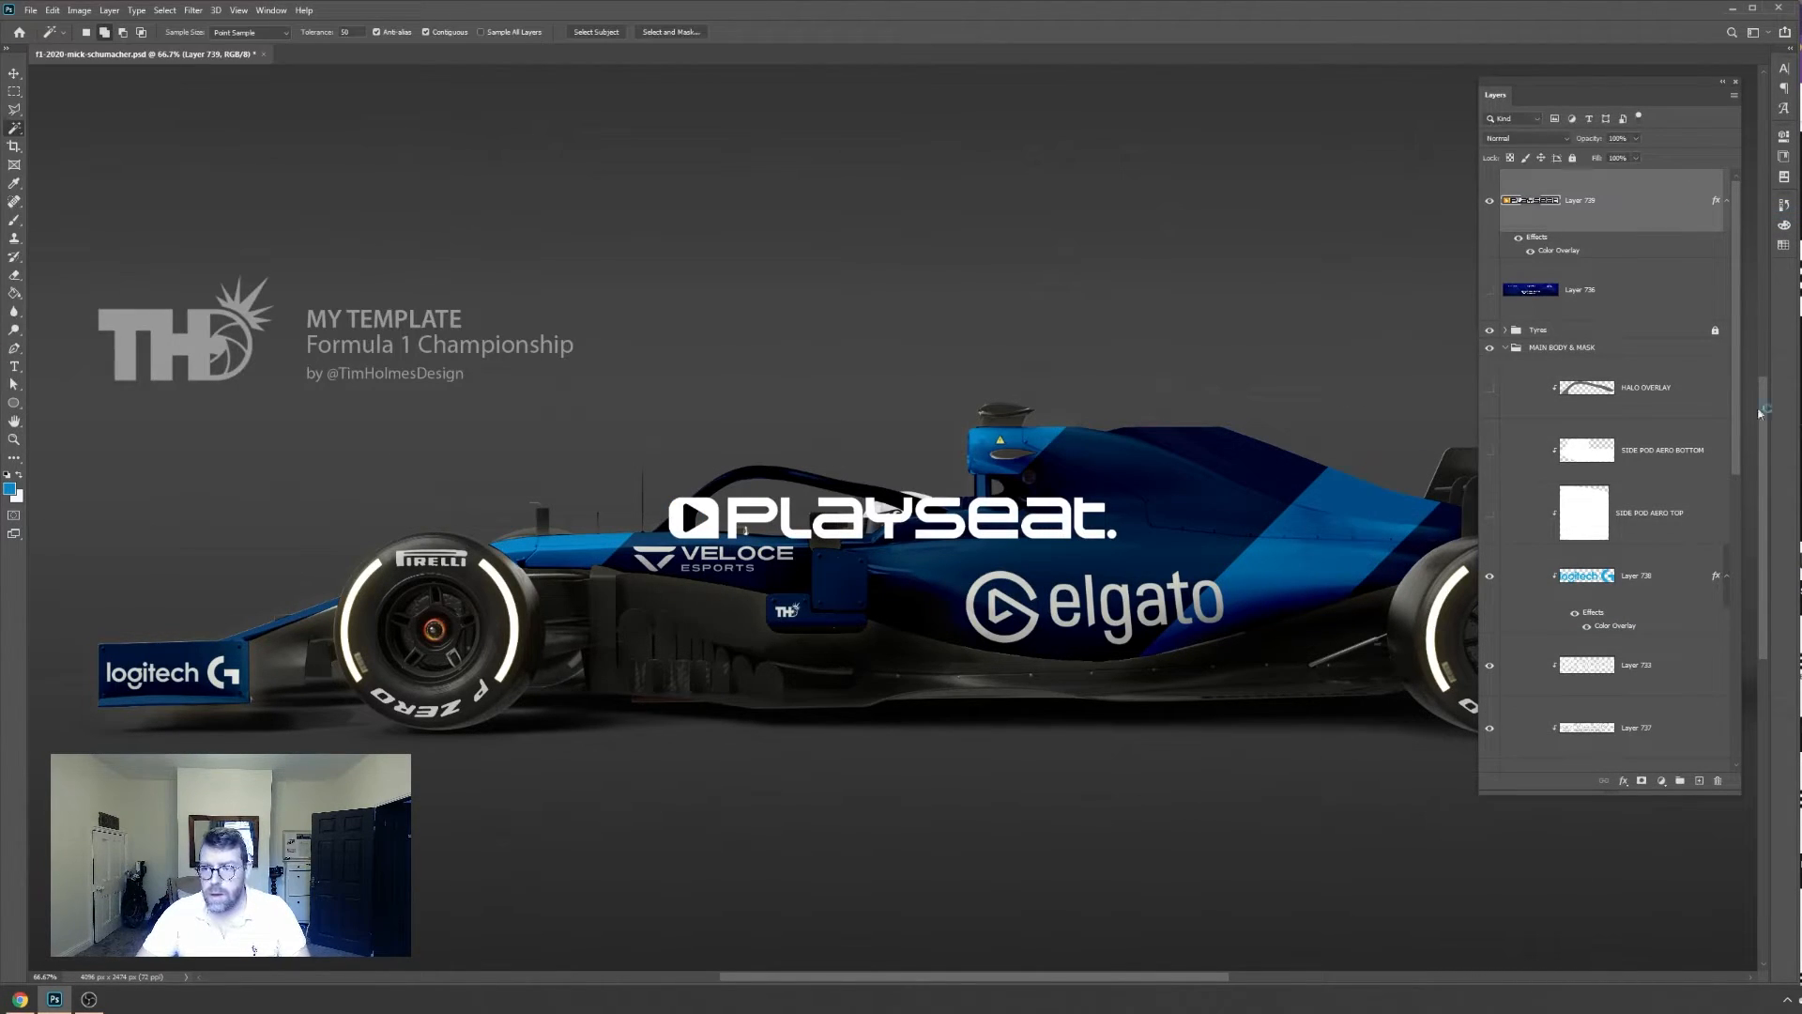
pyautogui.moveTo(1636, 219); pyautogui.dragTo(1484, 692)
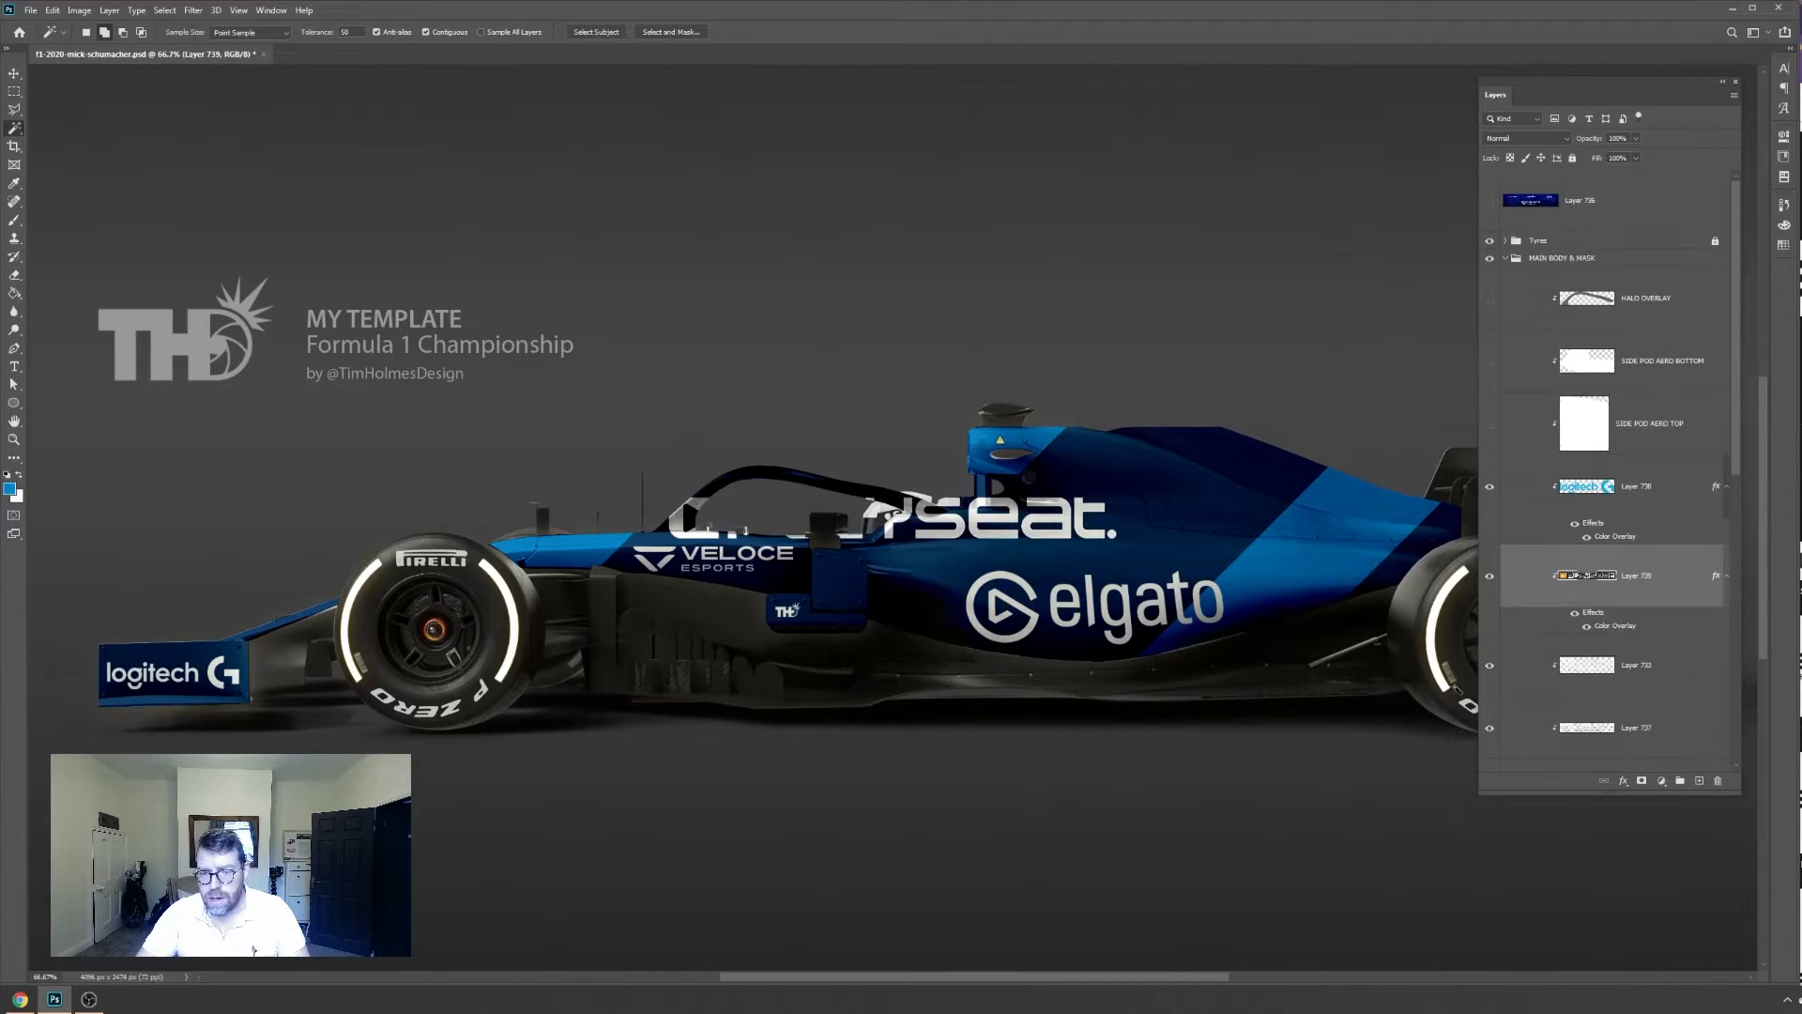
# Scale the Playseat logo down and position it on the bodywork just below the driver's helmet, above the elgato logo
pyautogui.hotkey('ctrl', 't')
pyautogui.moveTo(1125, 542); pyautogui.dragTo(765, 523)
pyautogui.press('Return')
pyautogui.moveTo(690, 574); pyautogui.dragTo(1014, 547)
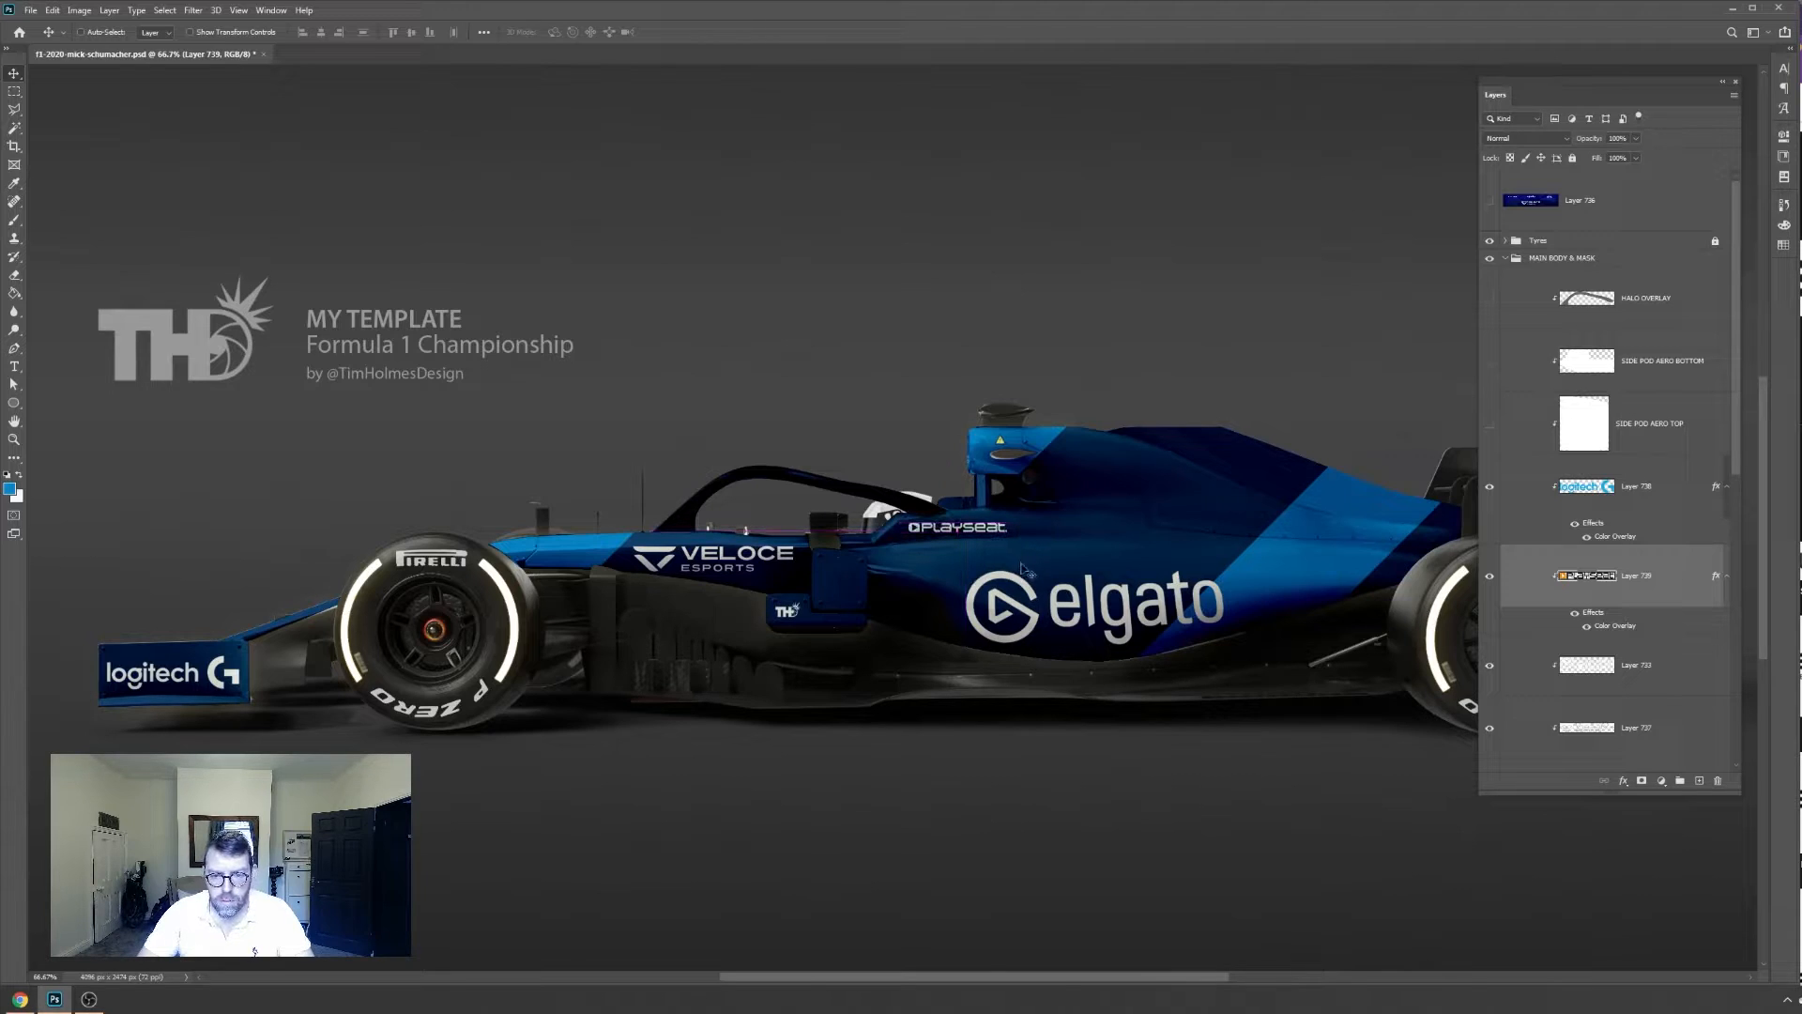
pyautogui.press('Right')
pyautogui.press('Right')
pyautogui.press('Down')
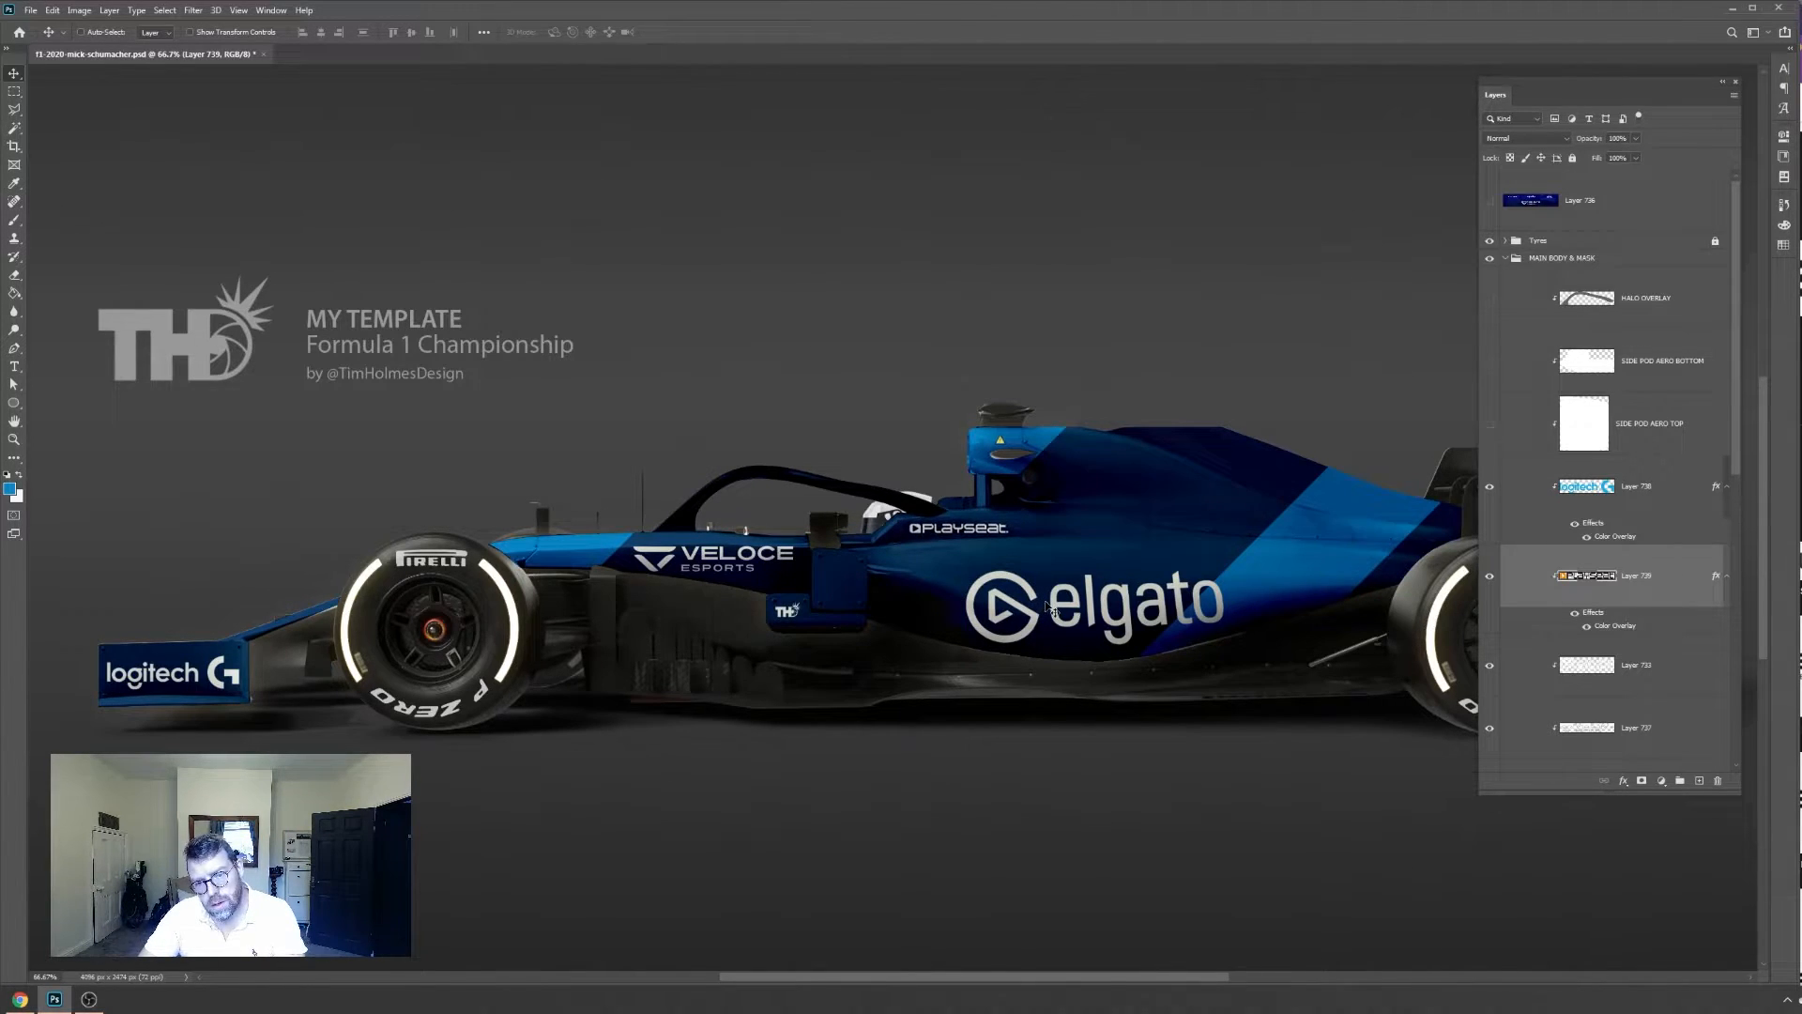
pyautogui.press('Down')
pyautogui.press('Down')
pyautogui.moveTo(1261, 719); pyautogui.dragTo(1195, 635)
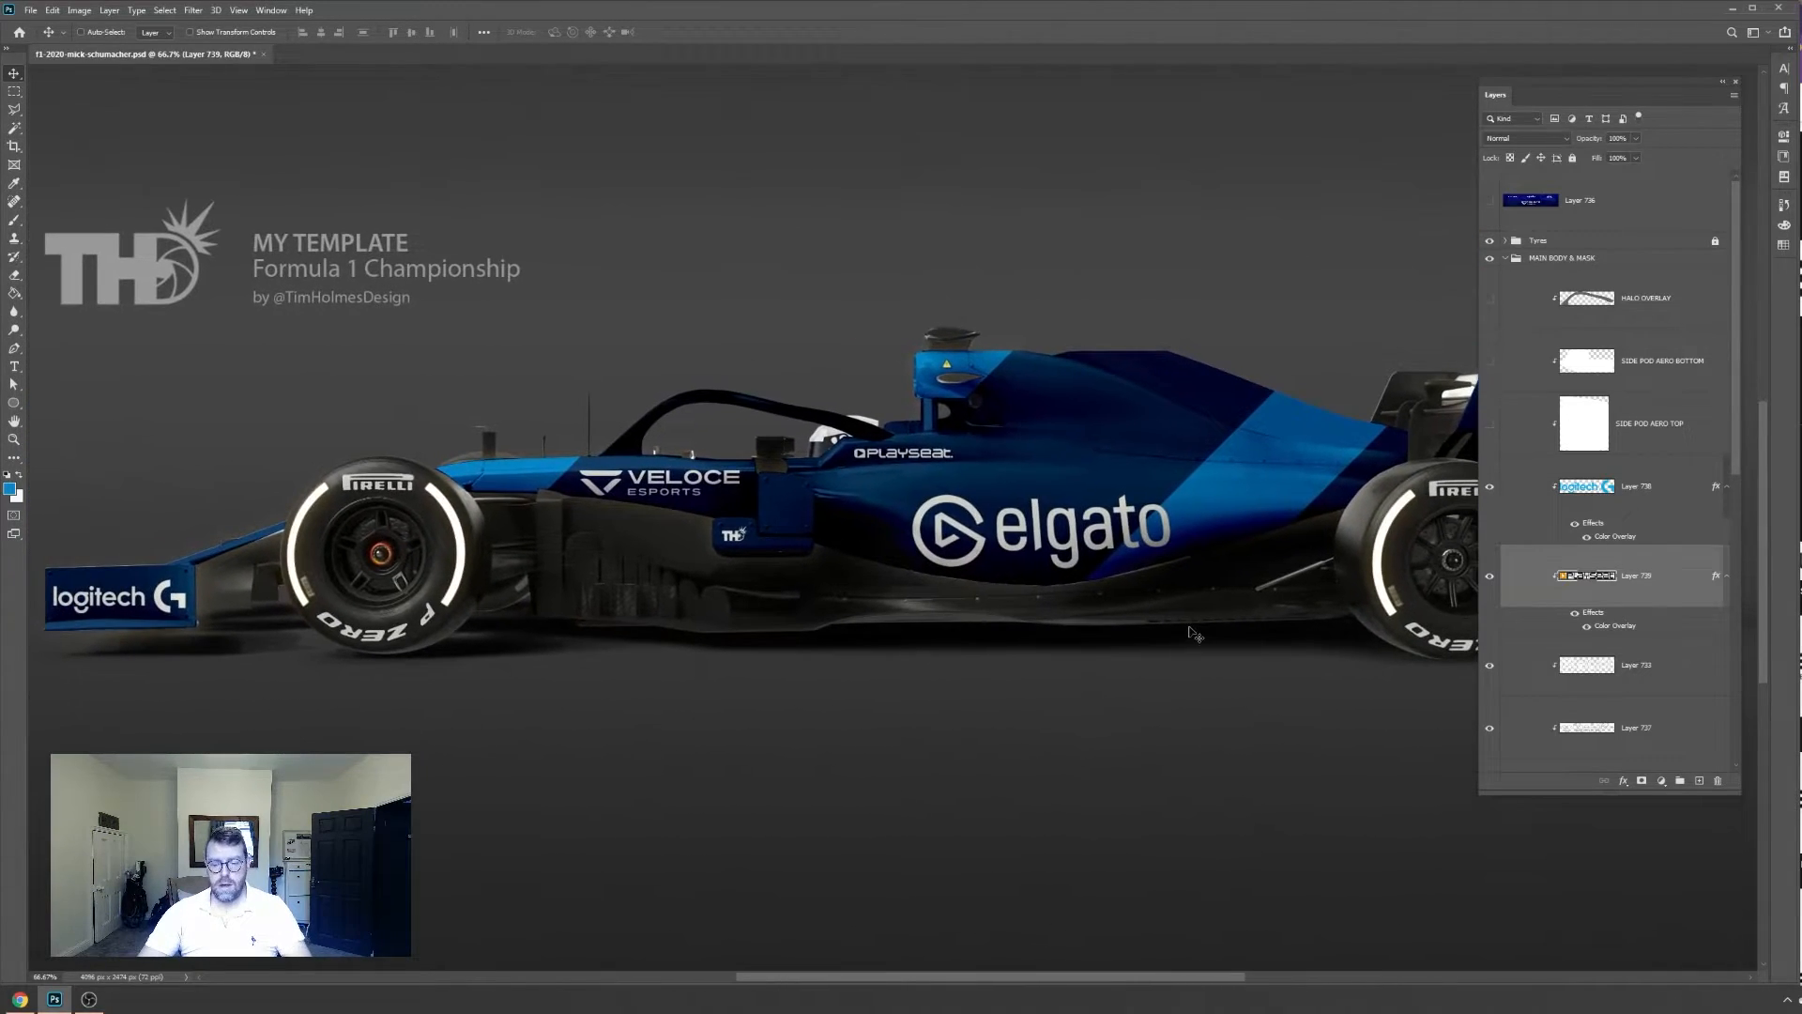
pyautogui.hotkey('ctrl', '-')
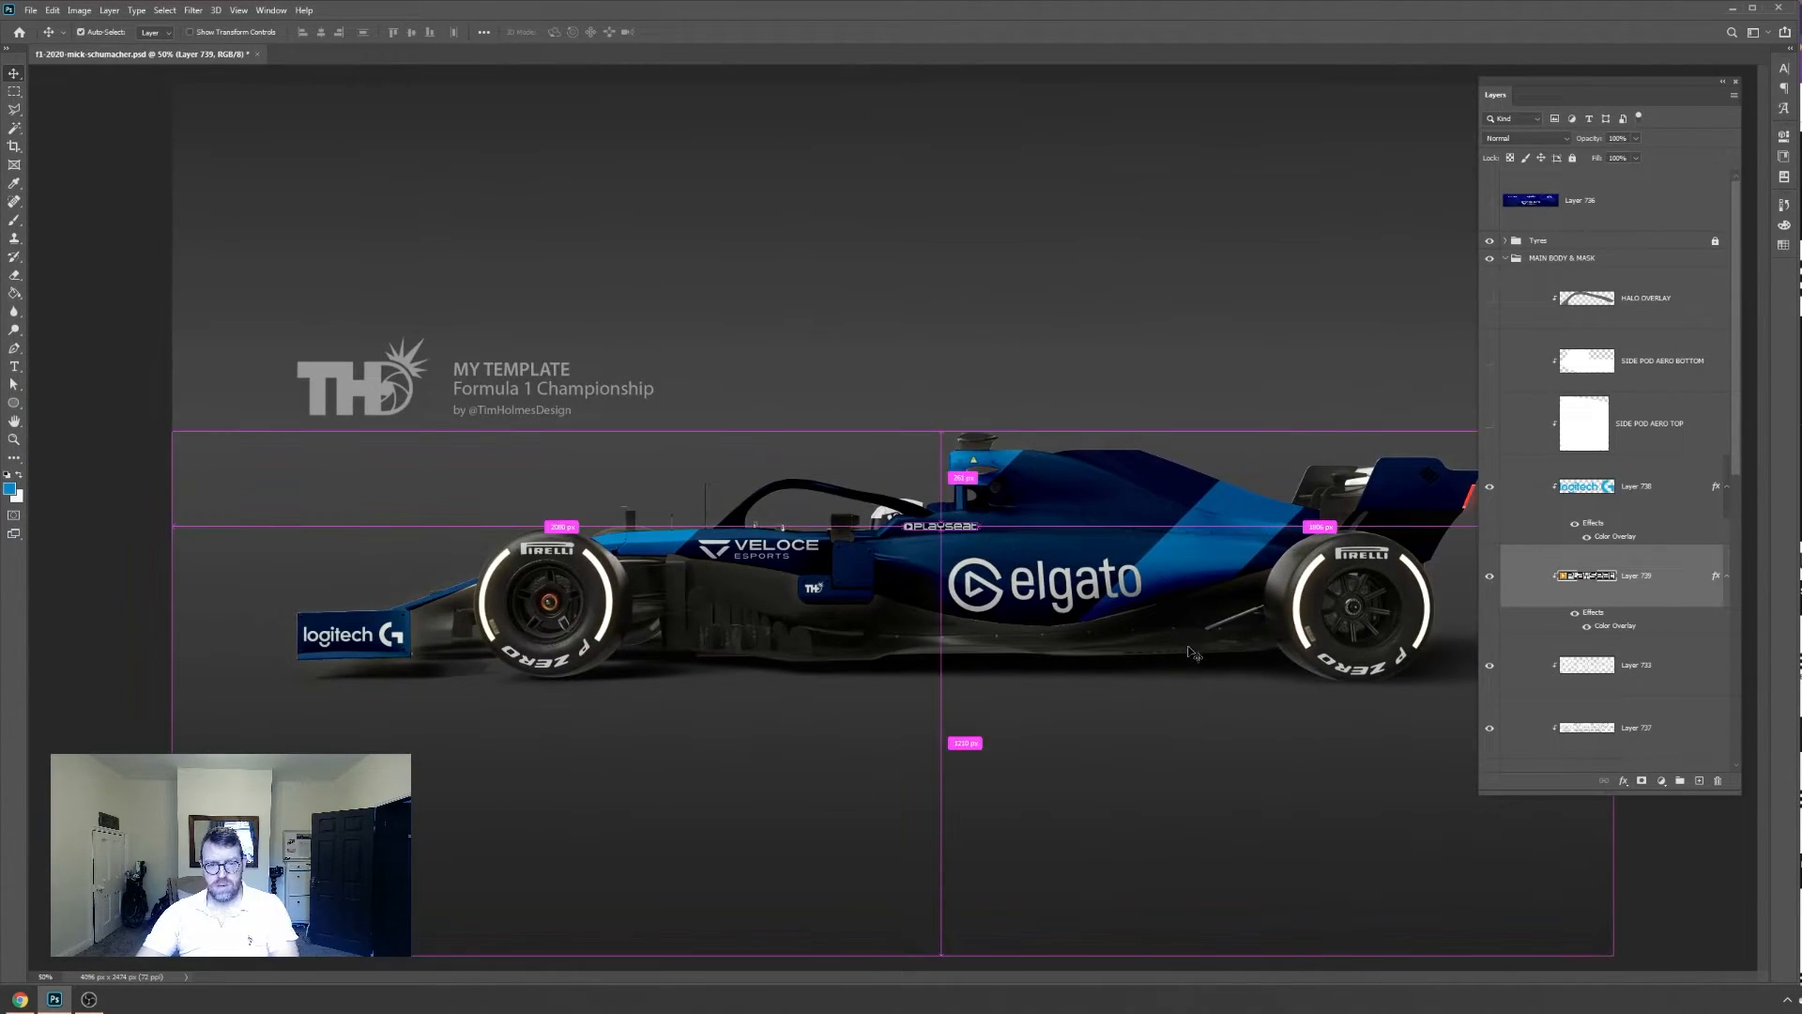
pyautogui.hotkey('ctrl', '+')
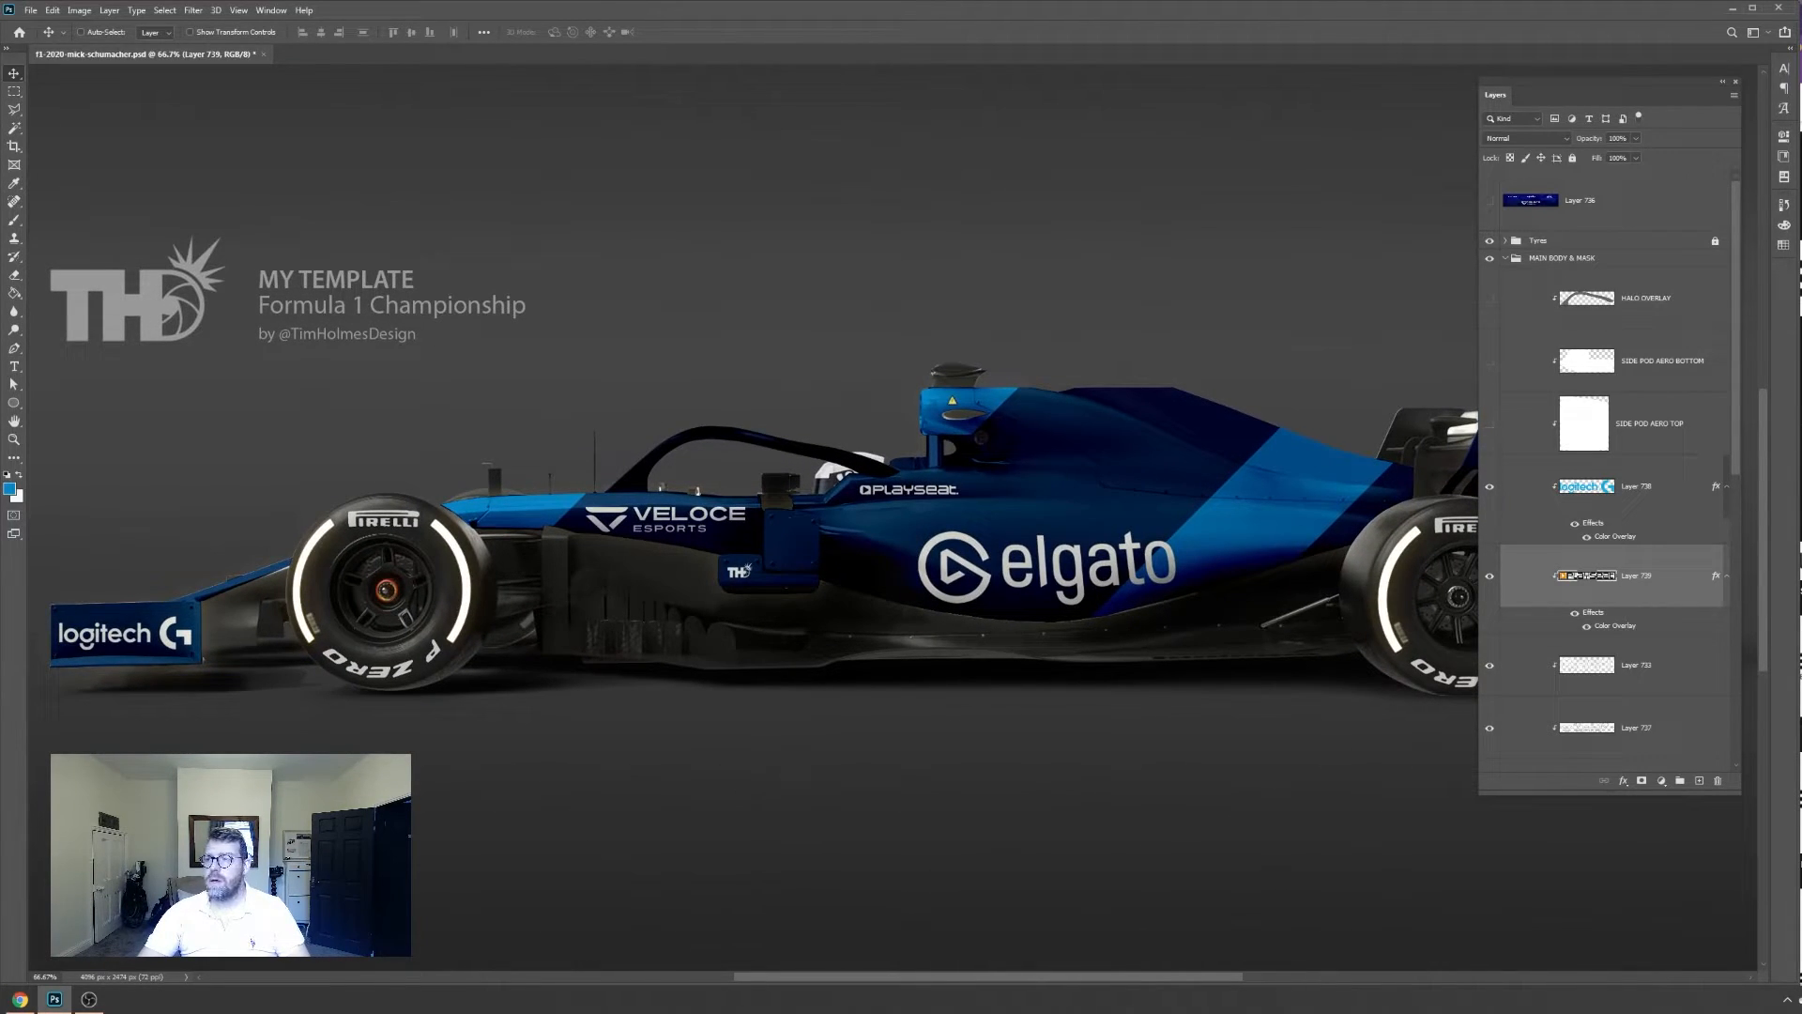
# Switch to the browser and search Google Images for "veloce esports"
pyautogui.hotkey('alt', 'Tab')
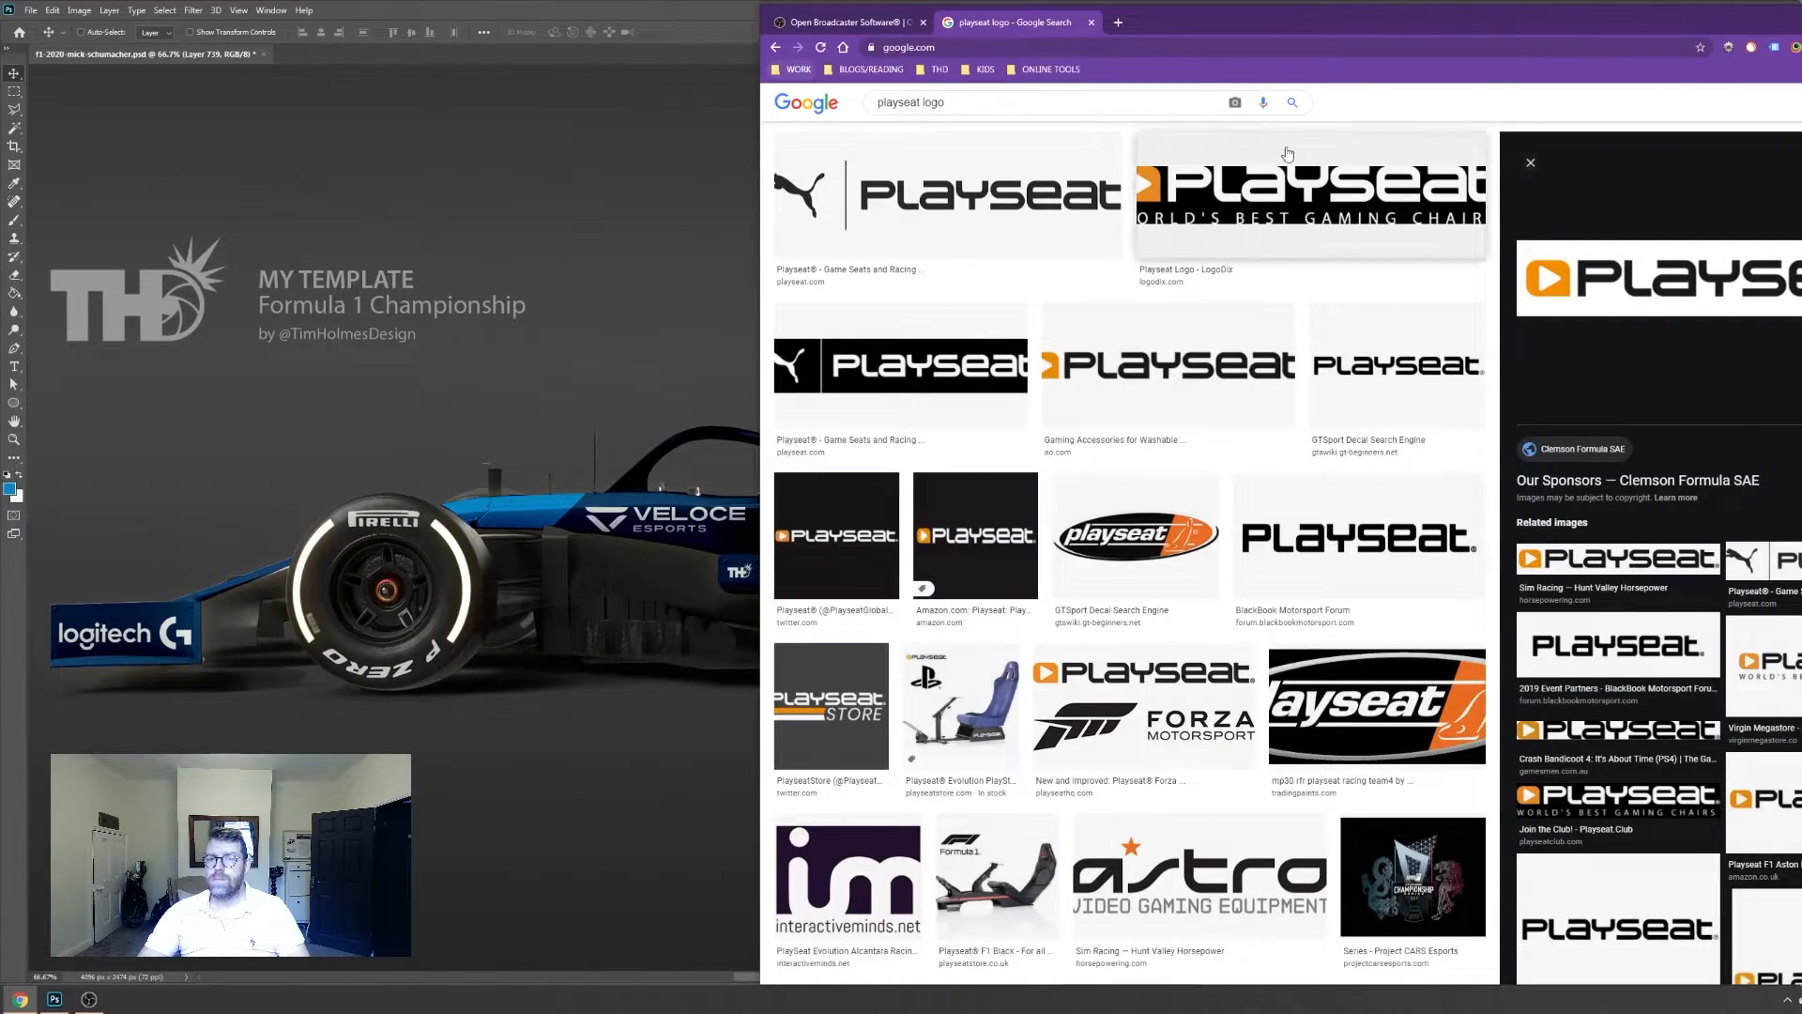
pyautogui.tripleClick(980, 109)
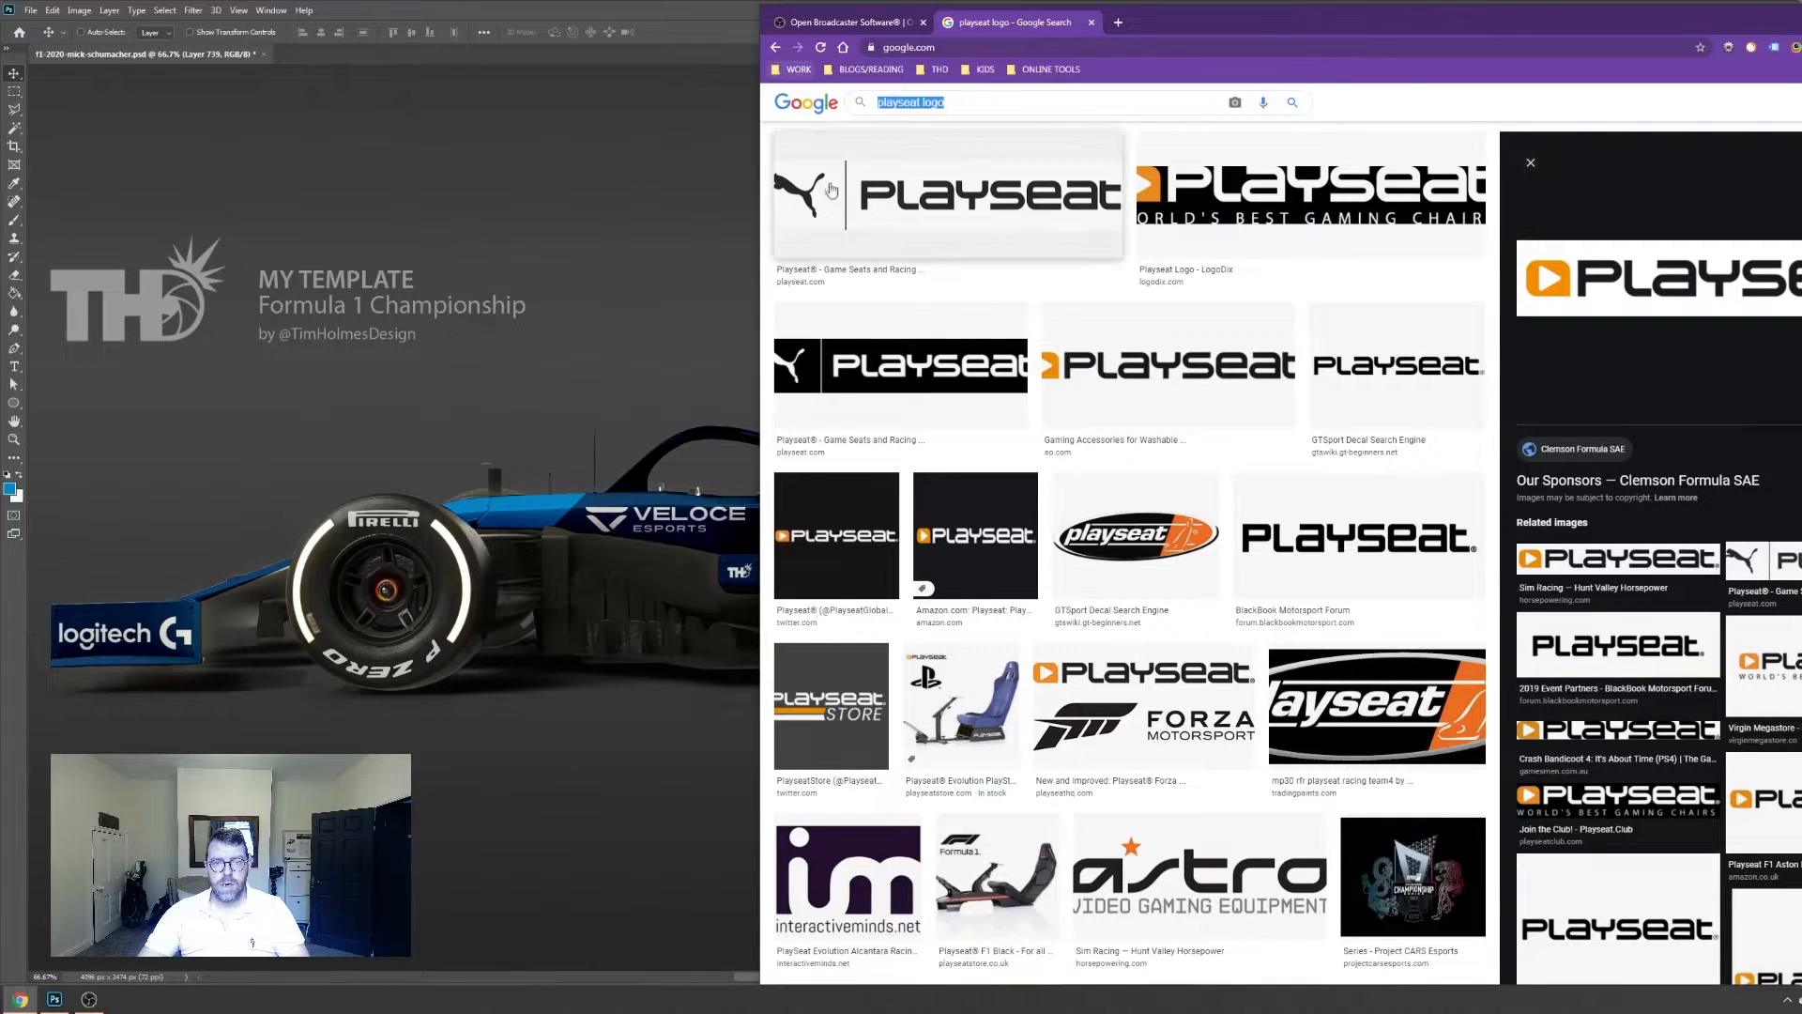
pyautogui.write('vel')
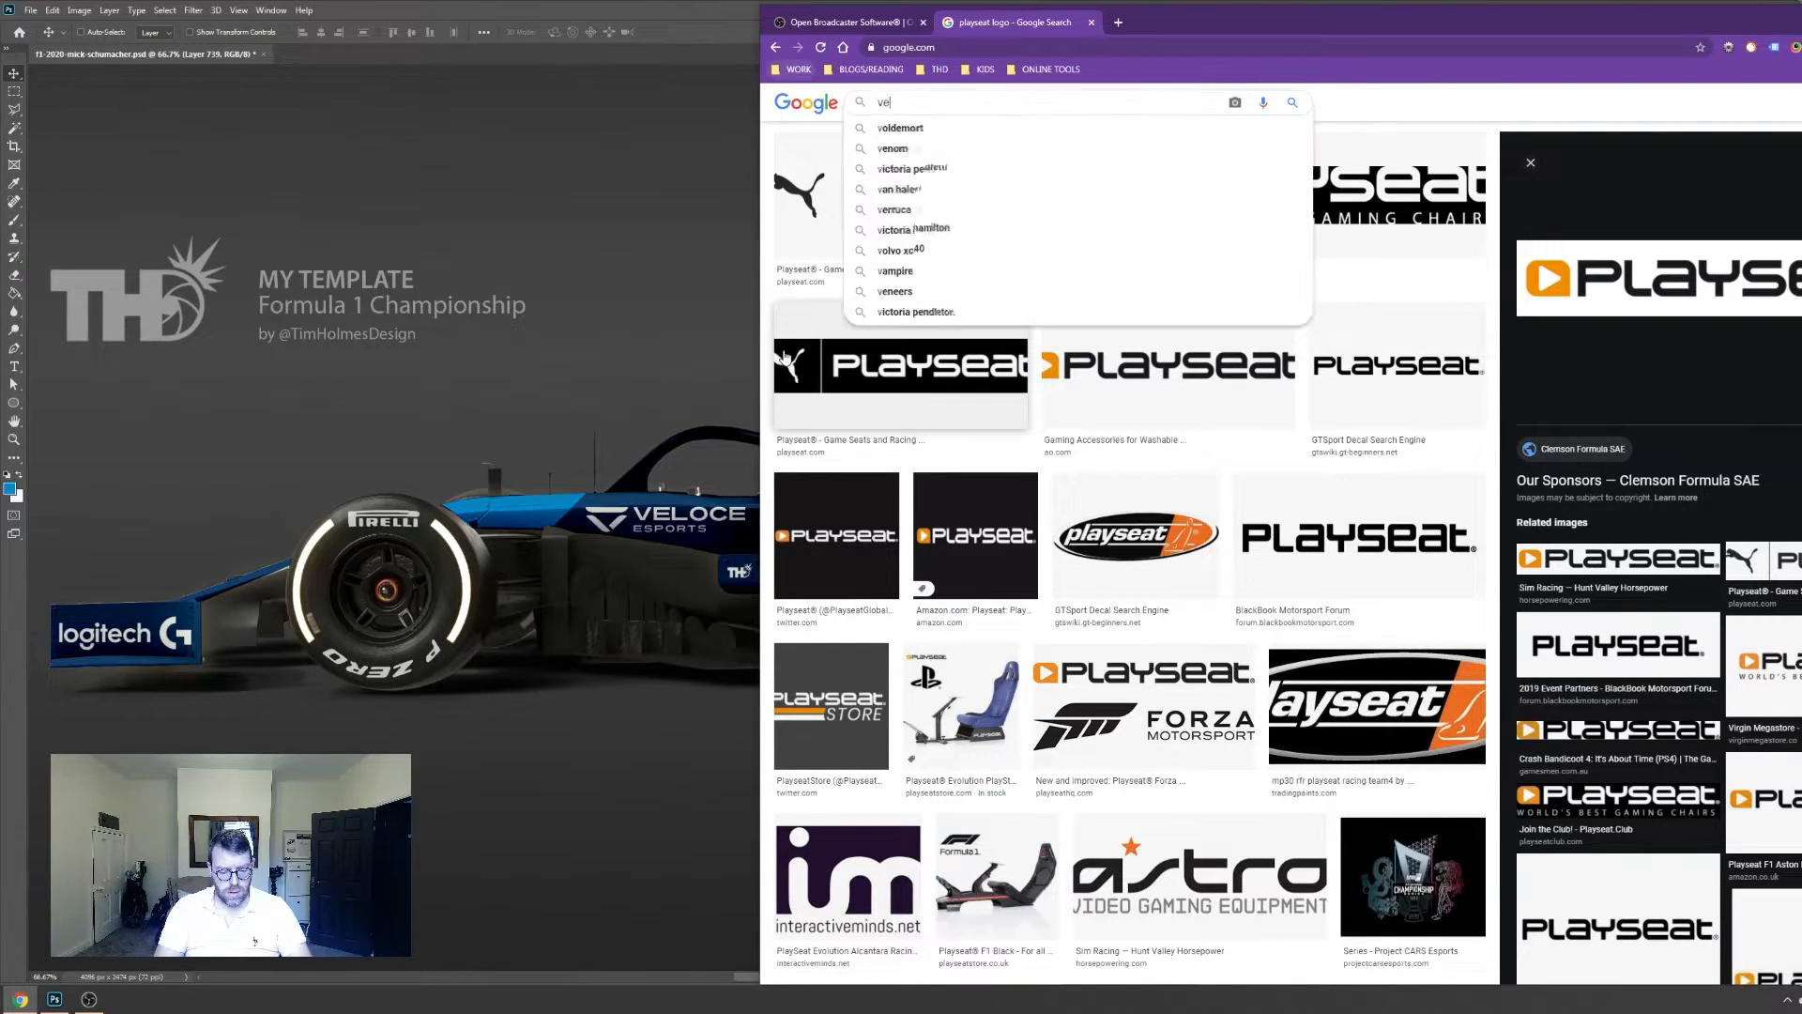
pyautogui.write('oce esport')
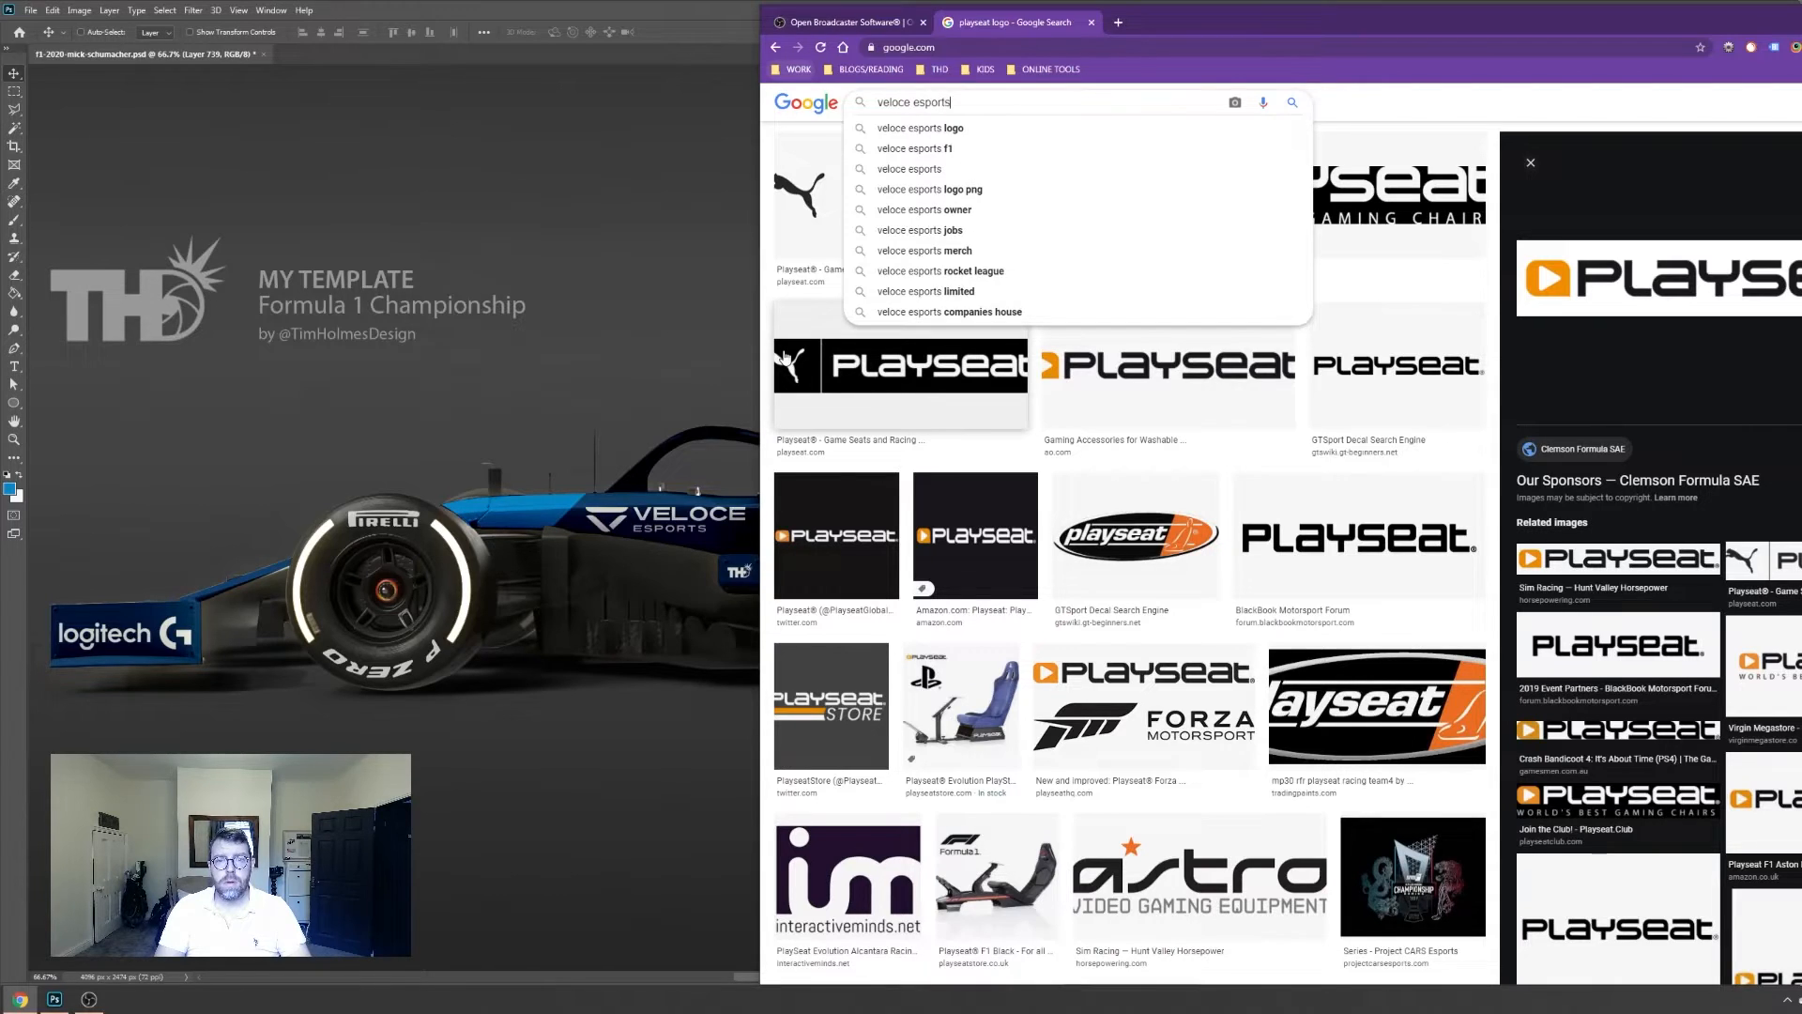
pyautogui.write('s')
pyautogui.press('Return')
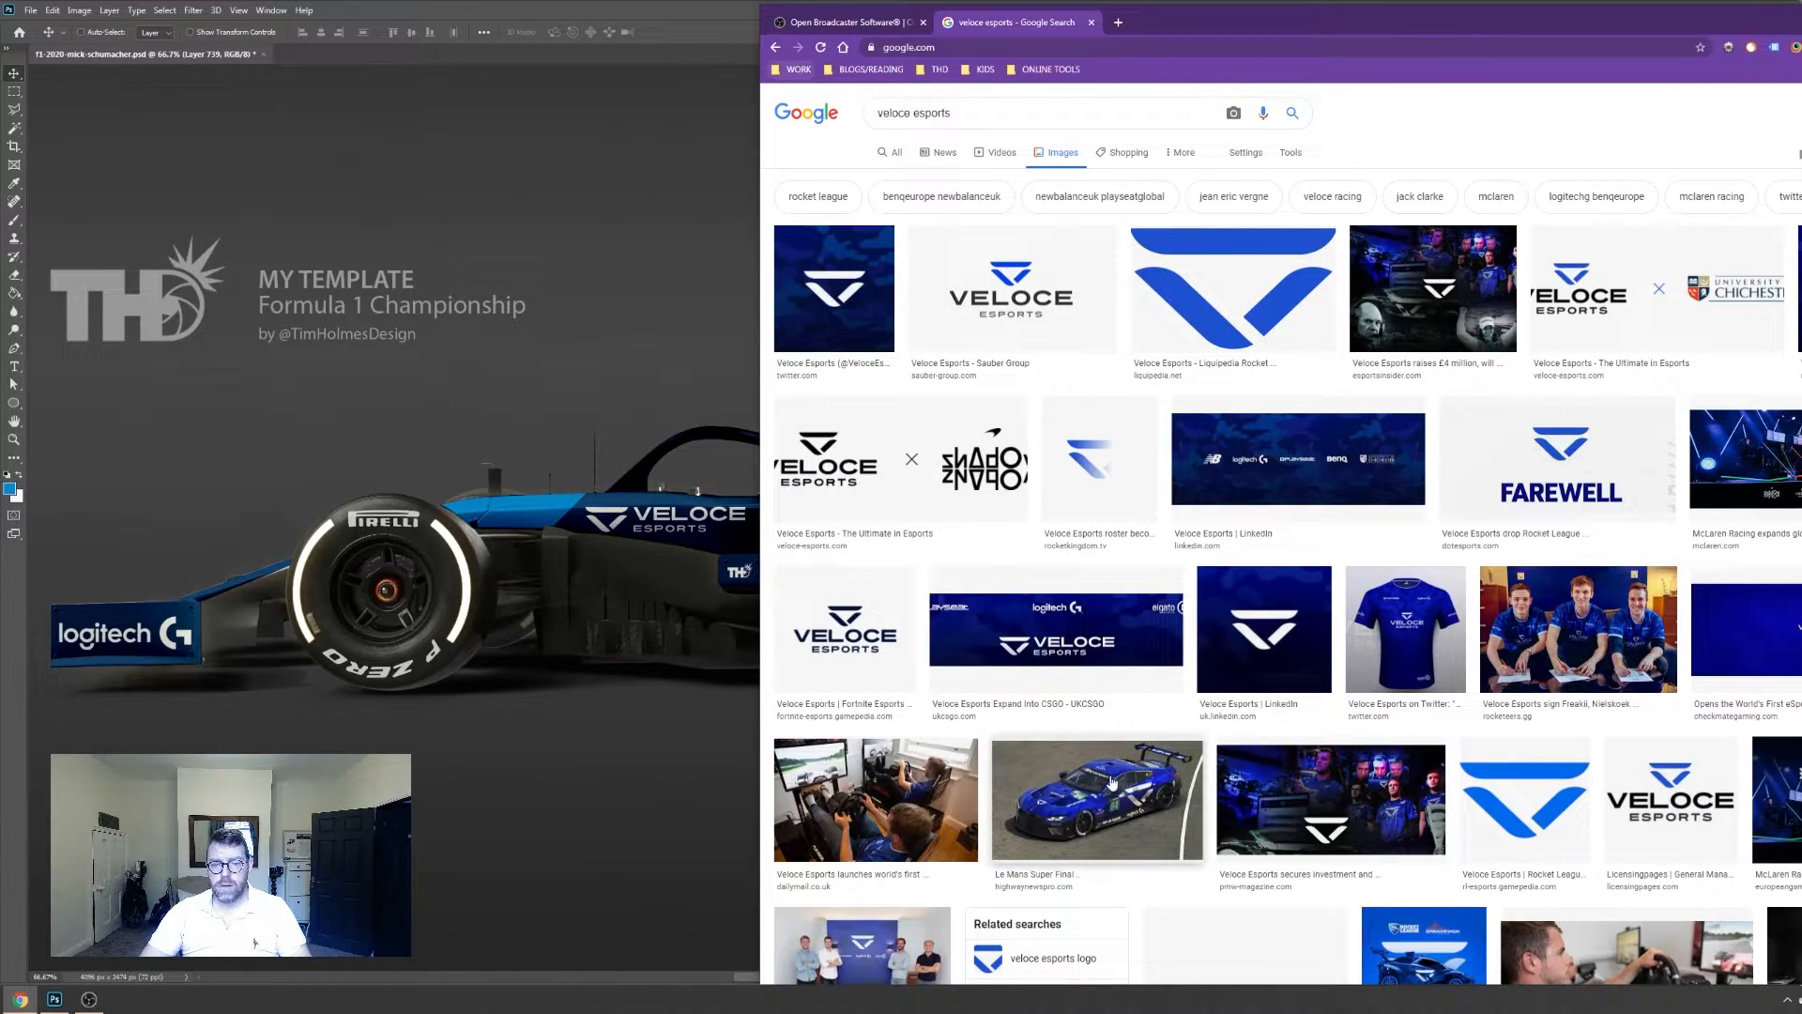
# Examine the Veloce Esports image results for car liveries, sponsors and usable logo artwork
pyautogui.scroll(-3, 1078, 731)
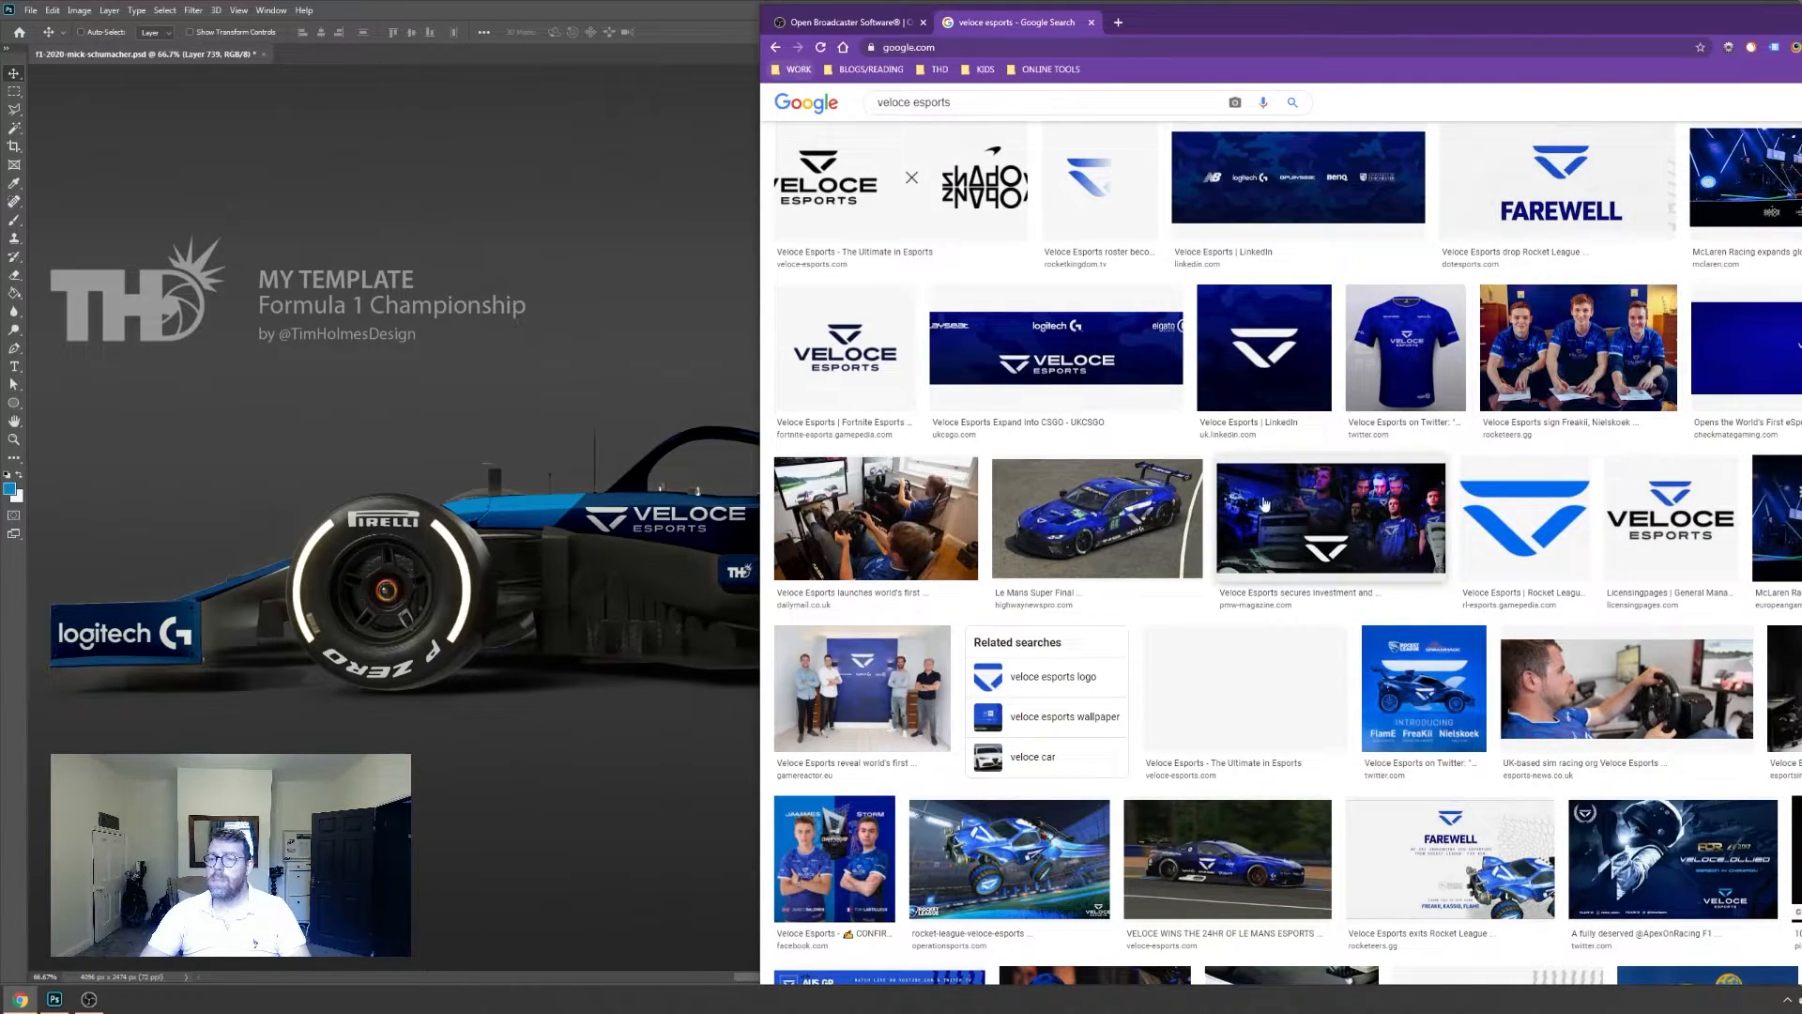
pyautogui.scroll(-7, 944, 643)
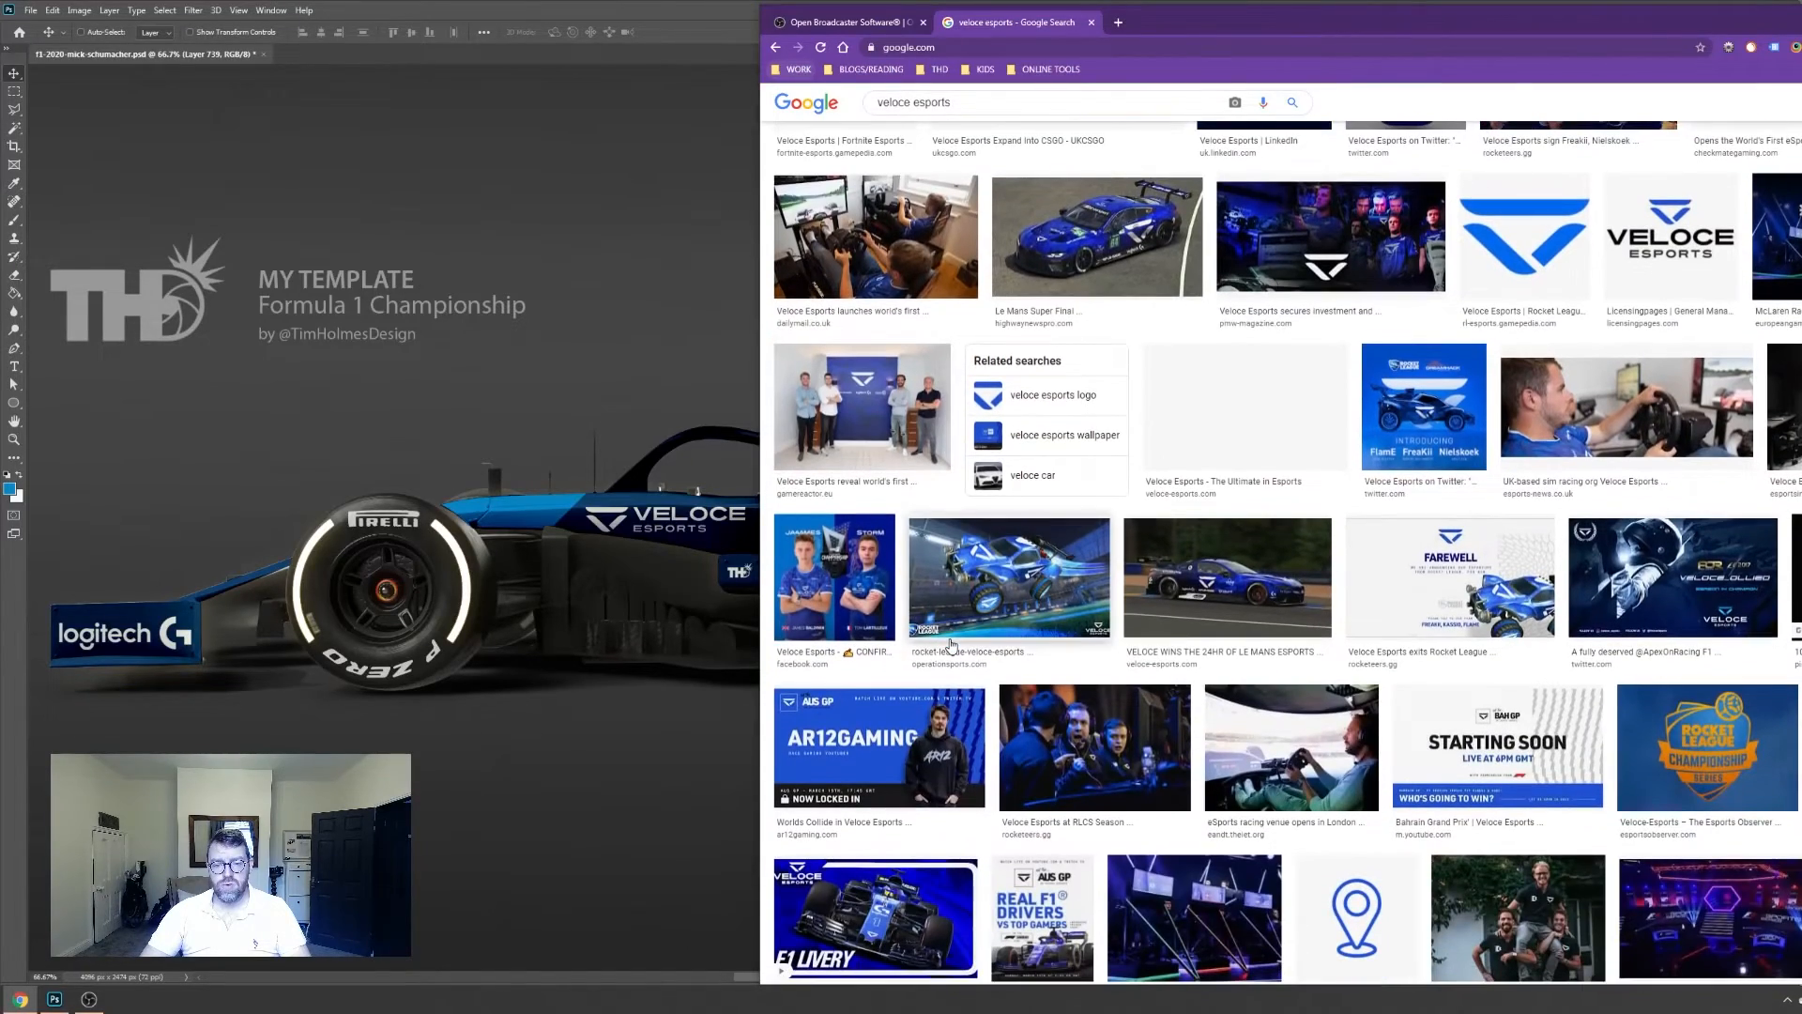
pyautogui.scroll(-3, 962, 655)
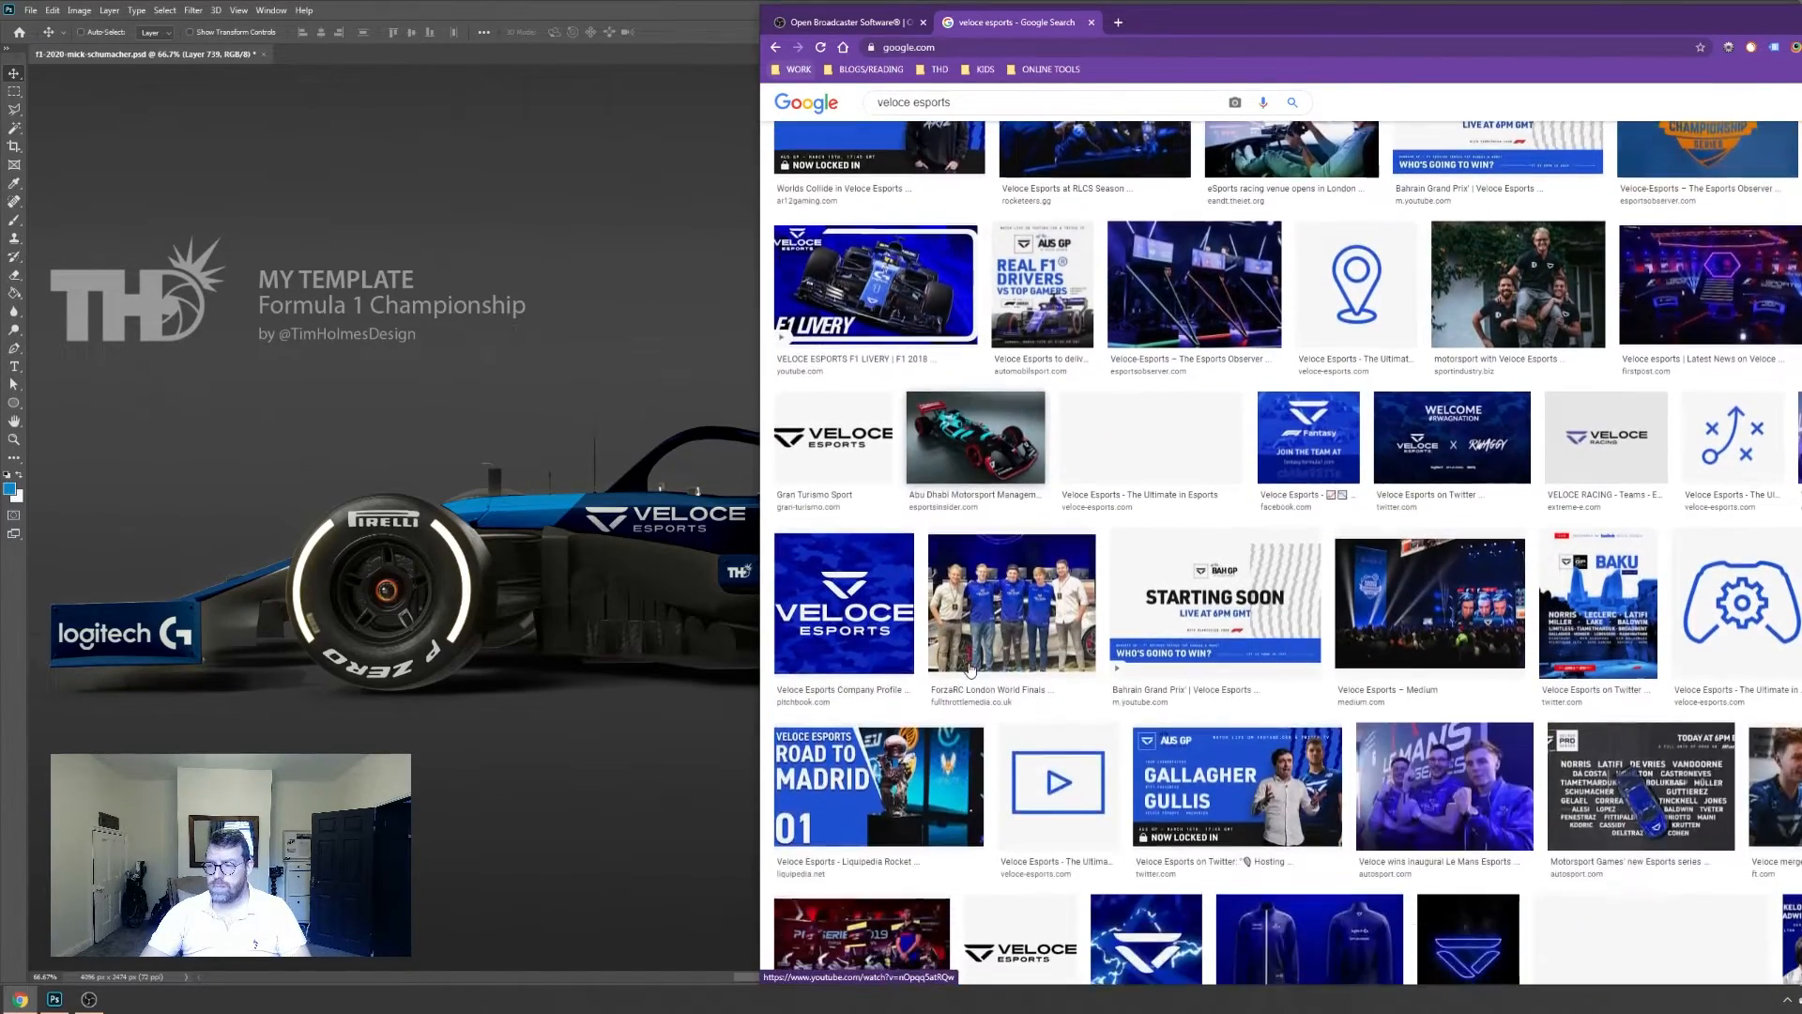
pyautogui.scroll(-3, 974, 663)
pyautogui.scroll(-2, 974, 663)
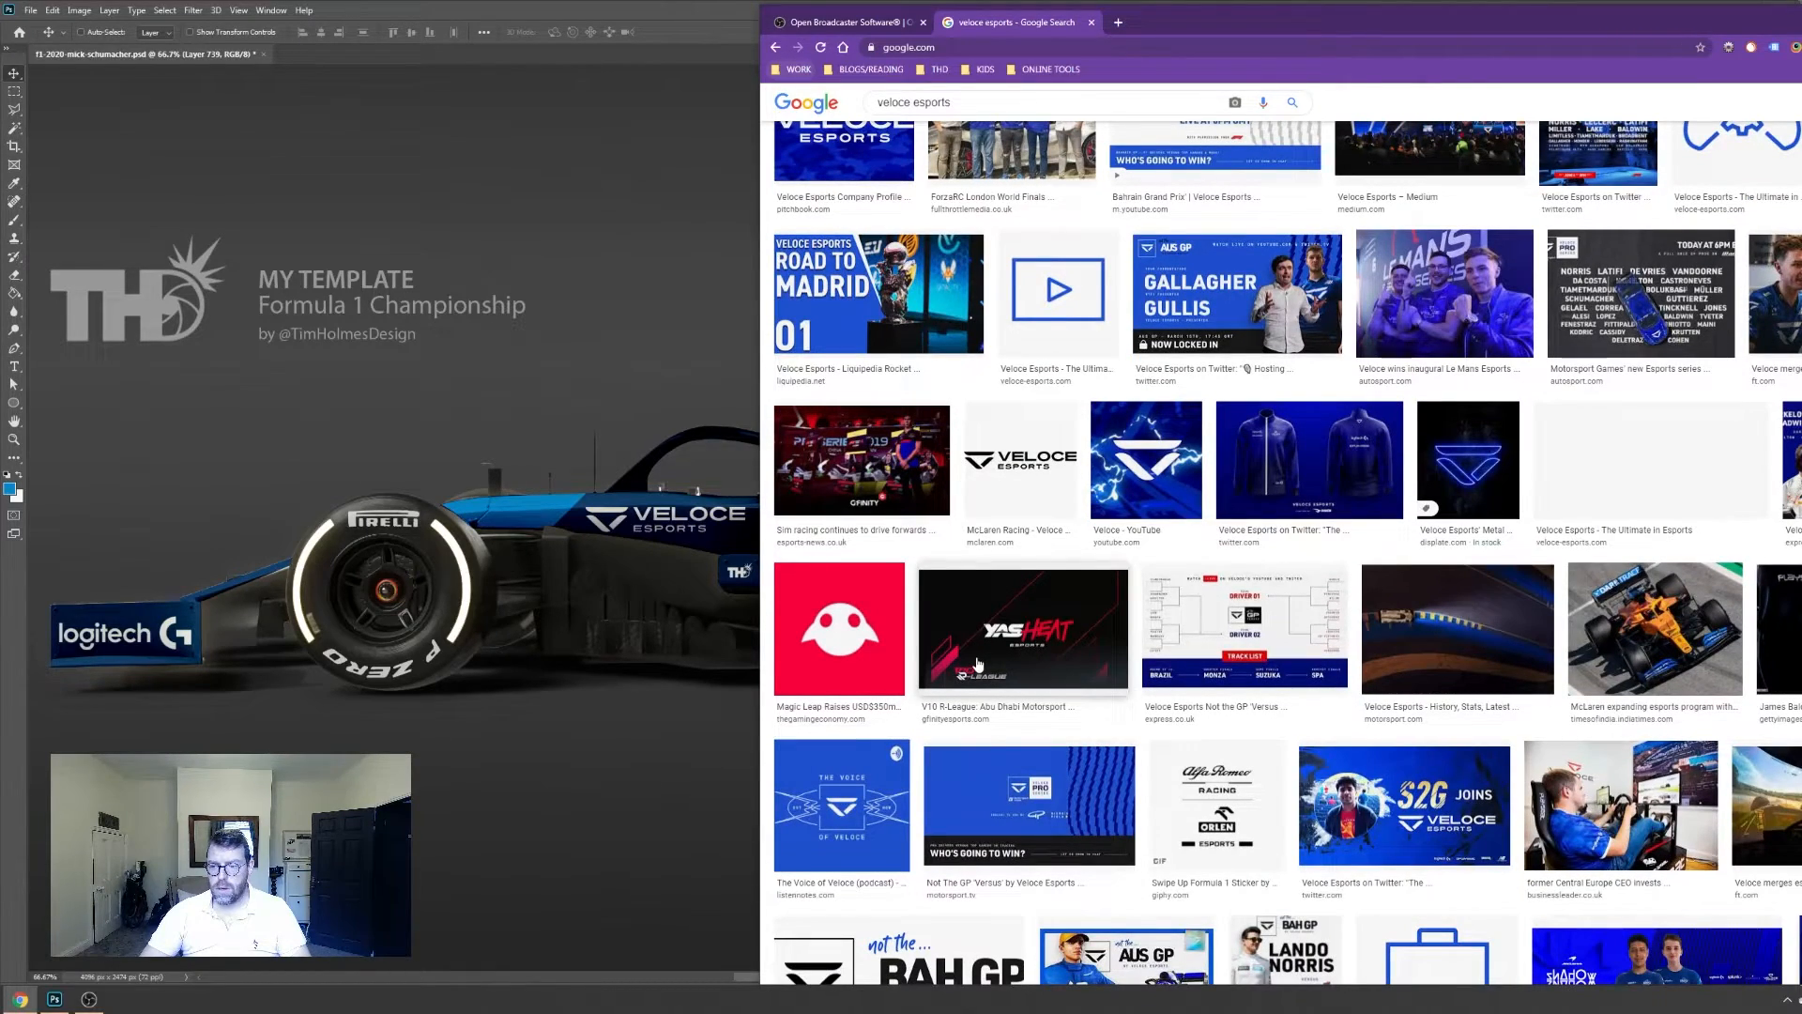
pyautogui.scroll(-6, 978, 664)
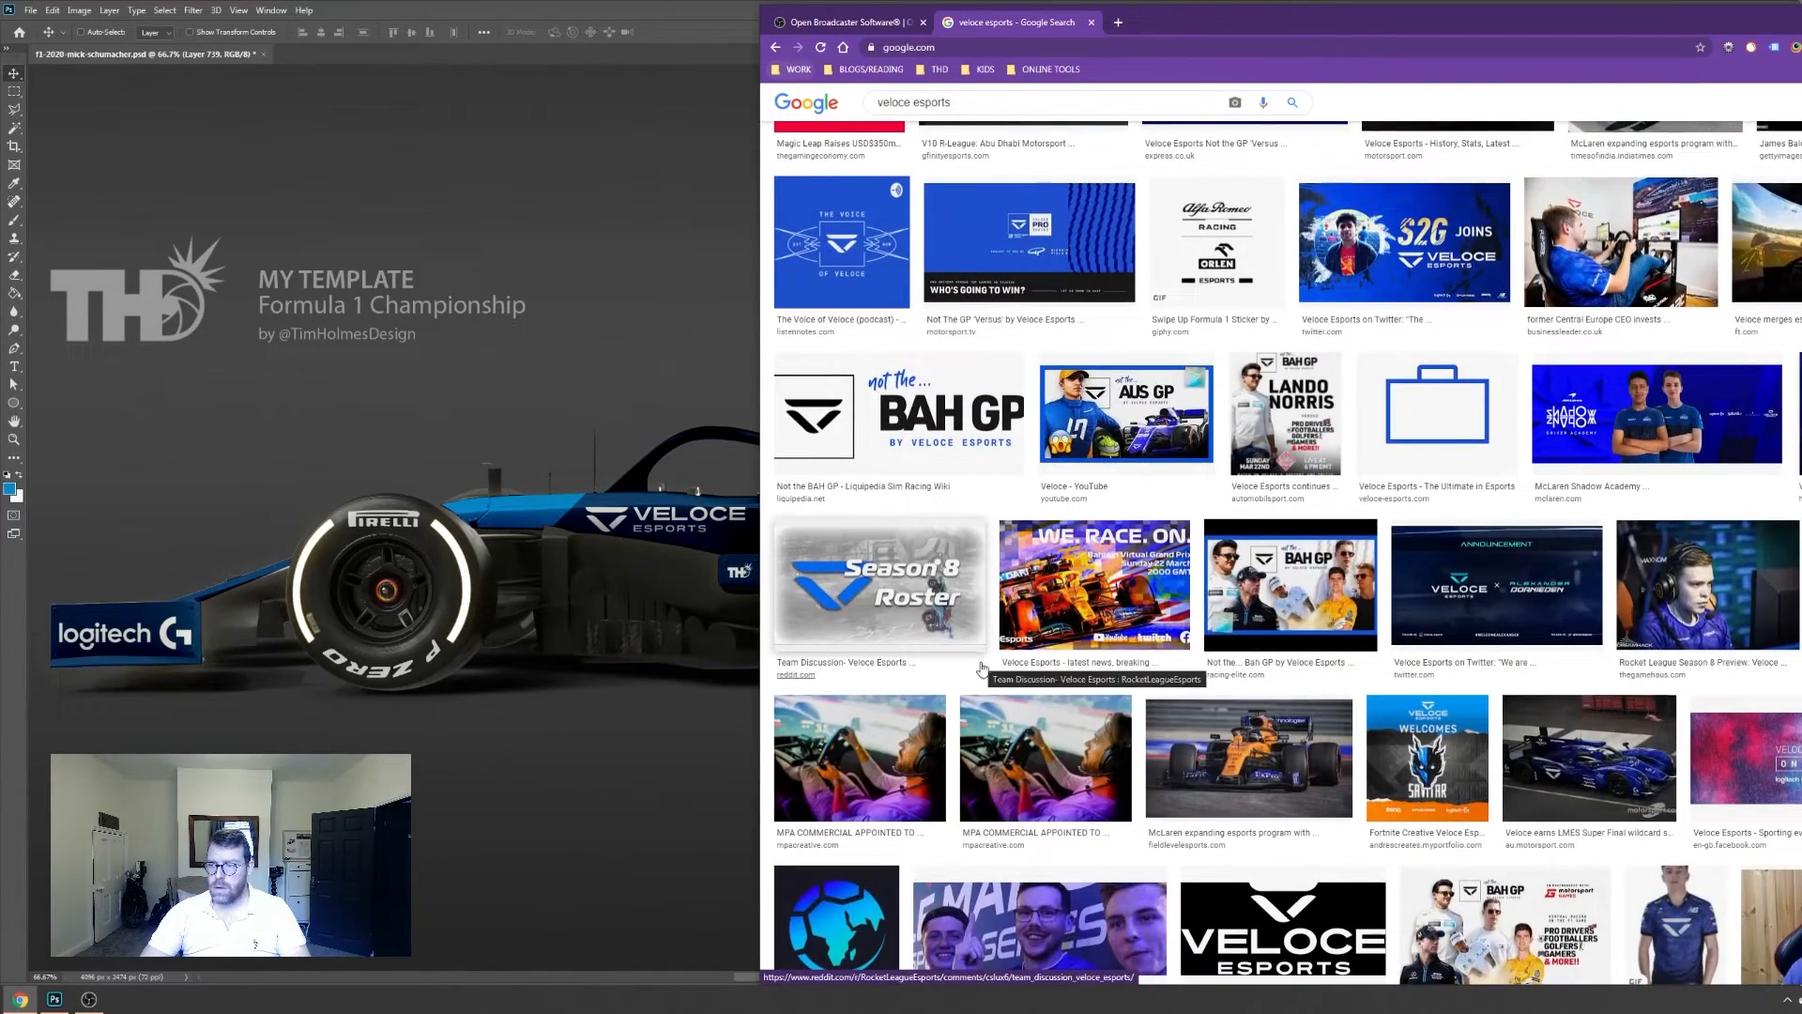
pyautogui.scroll(-5, 981, 667)
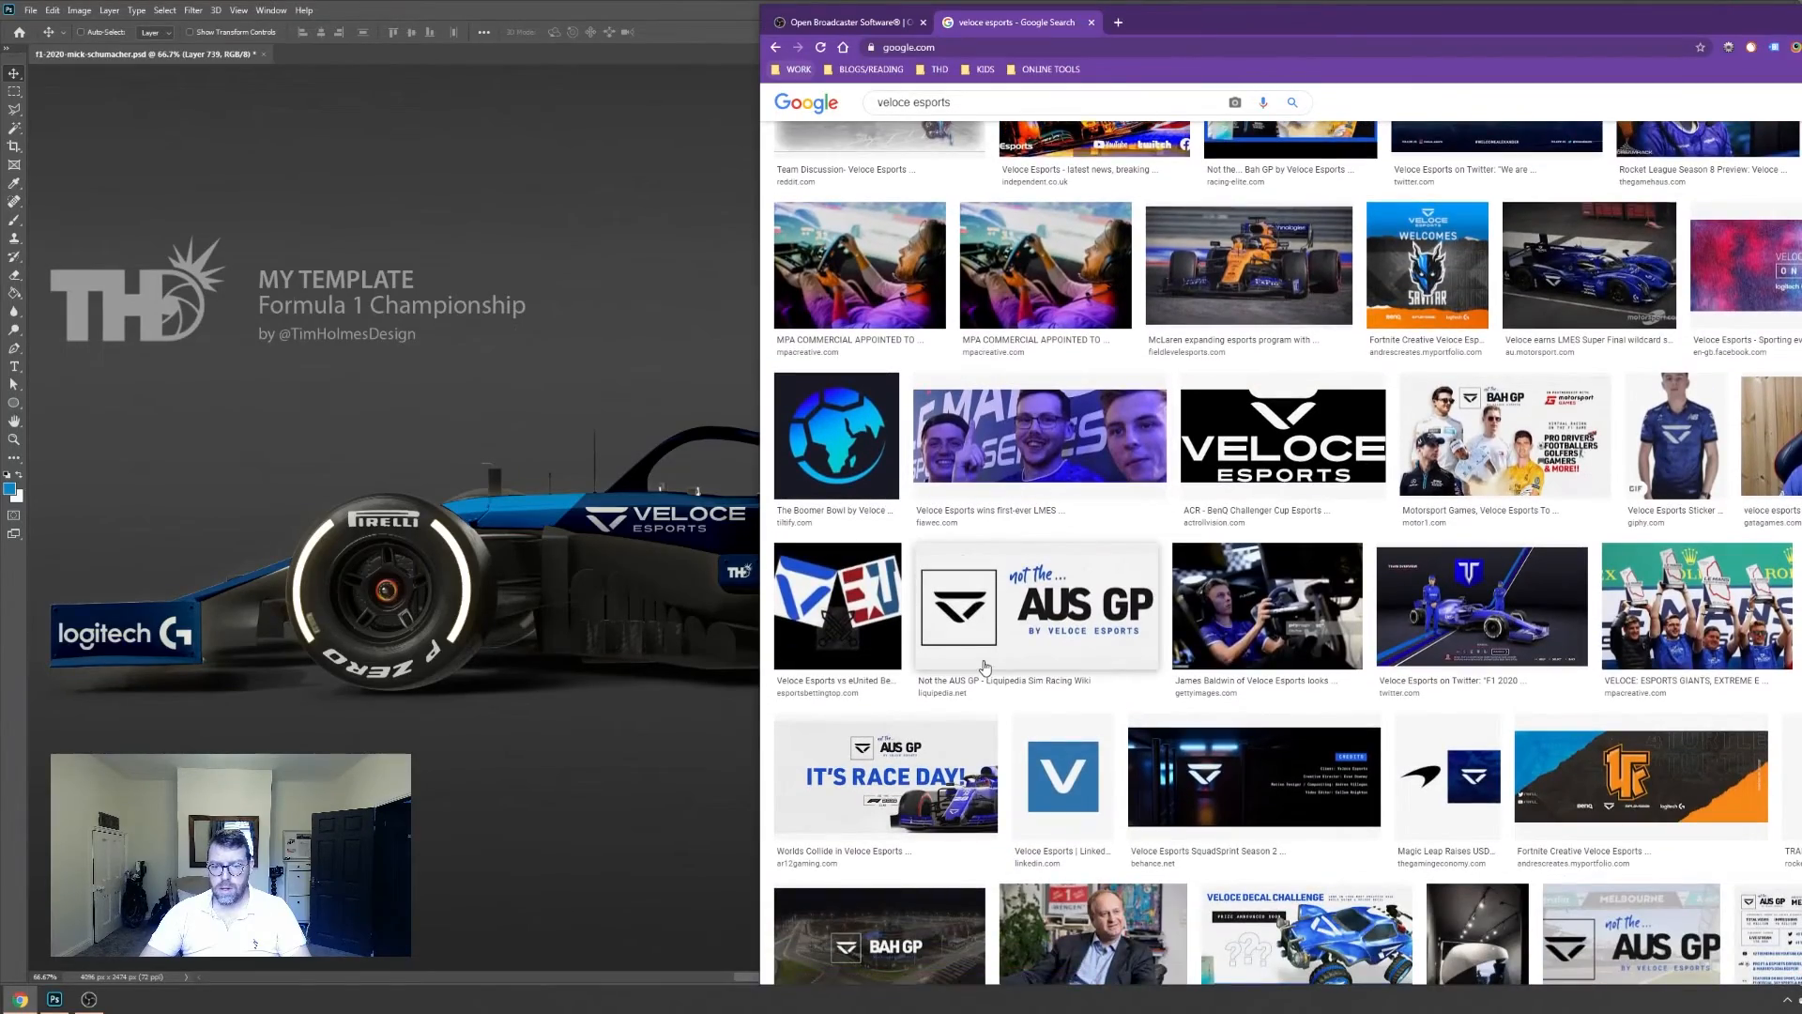
pyautogui.scroll(-10, 985, 668)
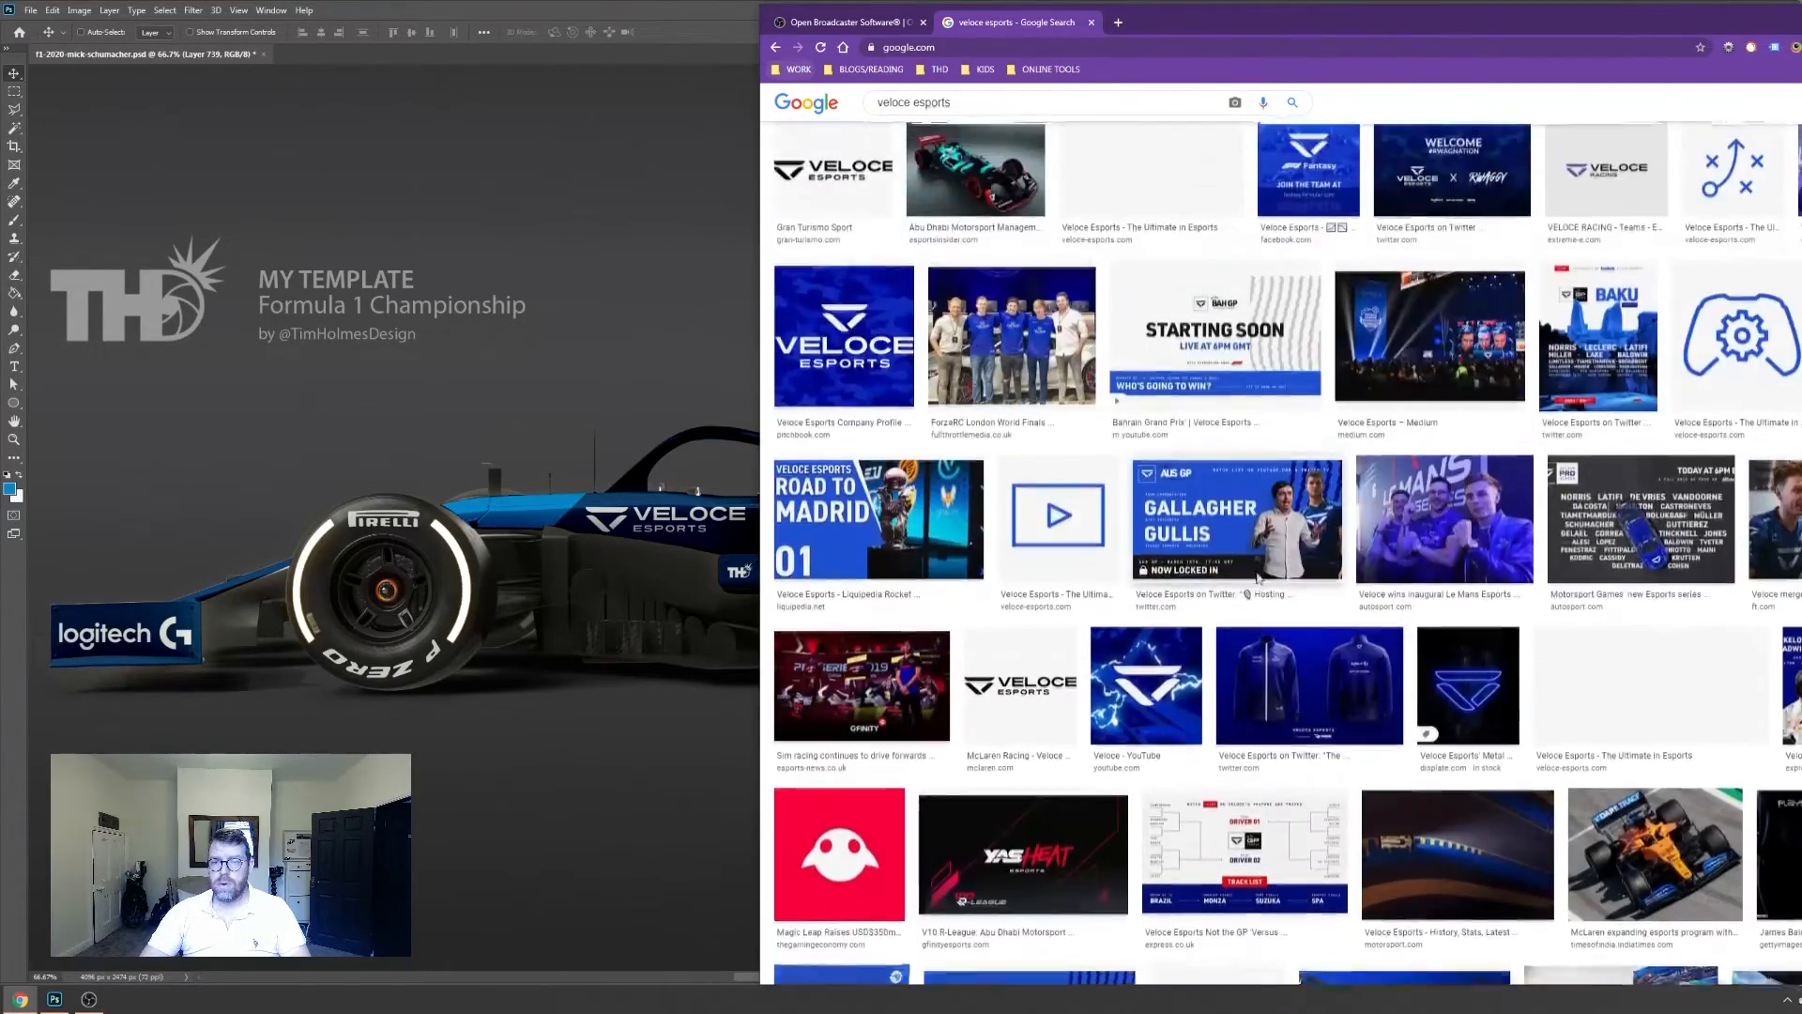
pyautogui.scroll(20, 1258, 578)
# Open the Liquipedia result with the blue Veloce emblem and copy its image
pyautogui.rightClick(1219, 330)
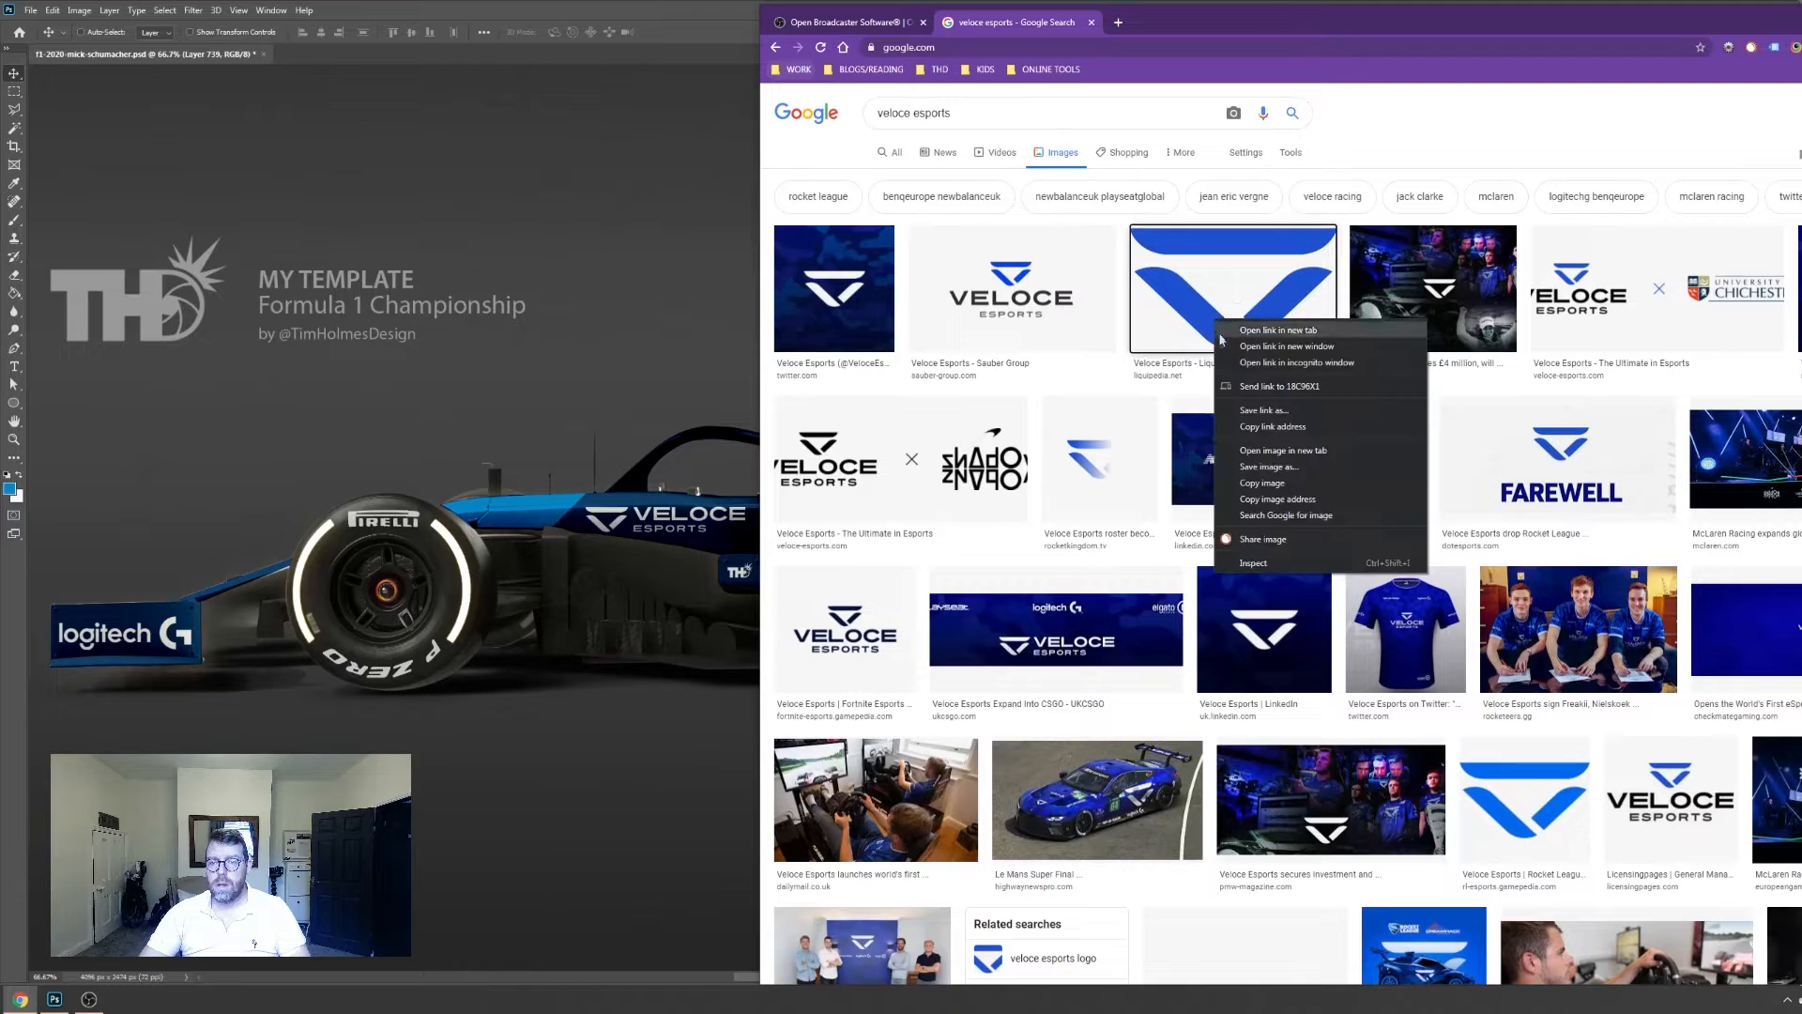
pyautogui.click(1202, 325)
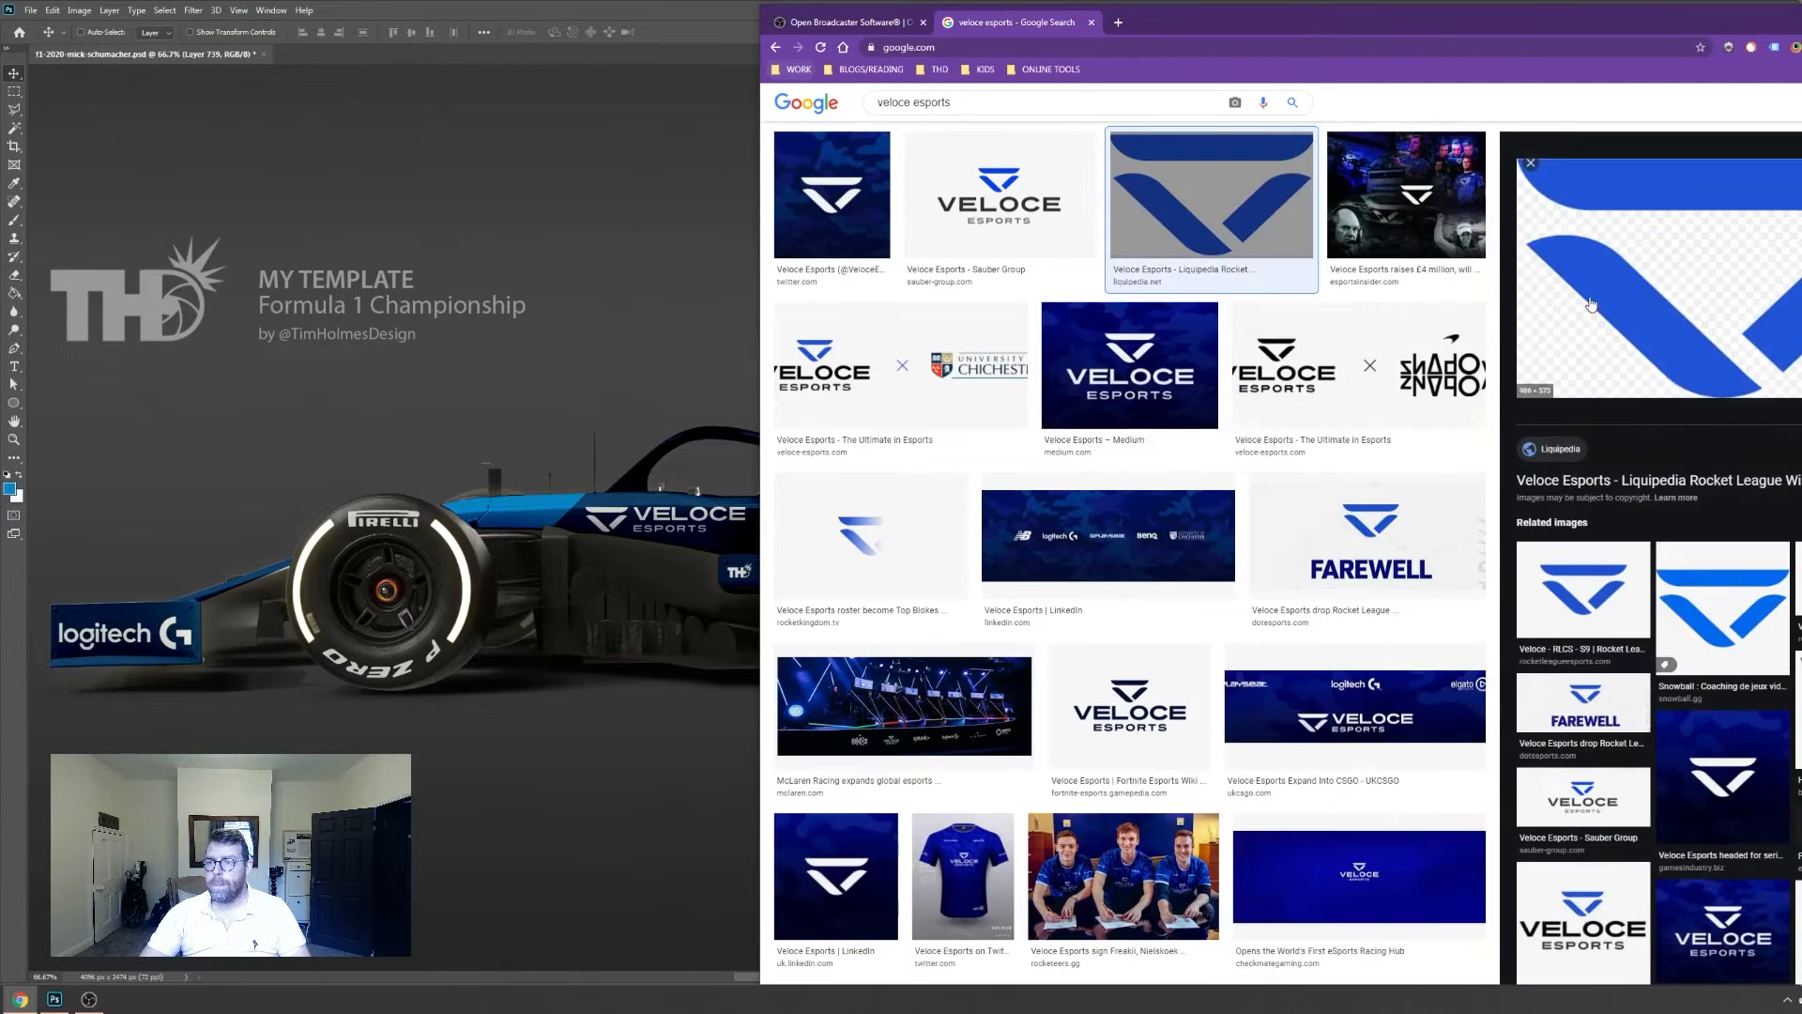
pyautogui.rightClick(1591, 304)
pyautogui.click(1652, 358)
# Paste the Veloce emblem into the Photoshop livery document and remove its black background
pyautogui.click(660, 711)
pyautogui.hotkey('ctrl', 'v')
pyautogui.press('w')
pyautogui.click(831, 618)
pyautogui.hotkey('ctrl', 'z')
pyautogui.hotkey('ctrl', 'z')
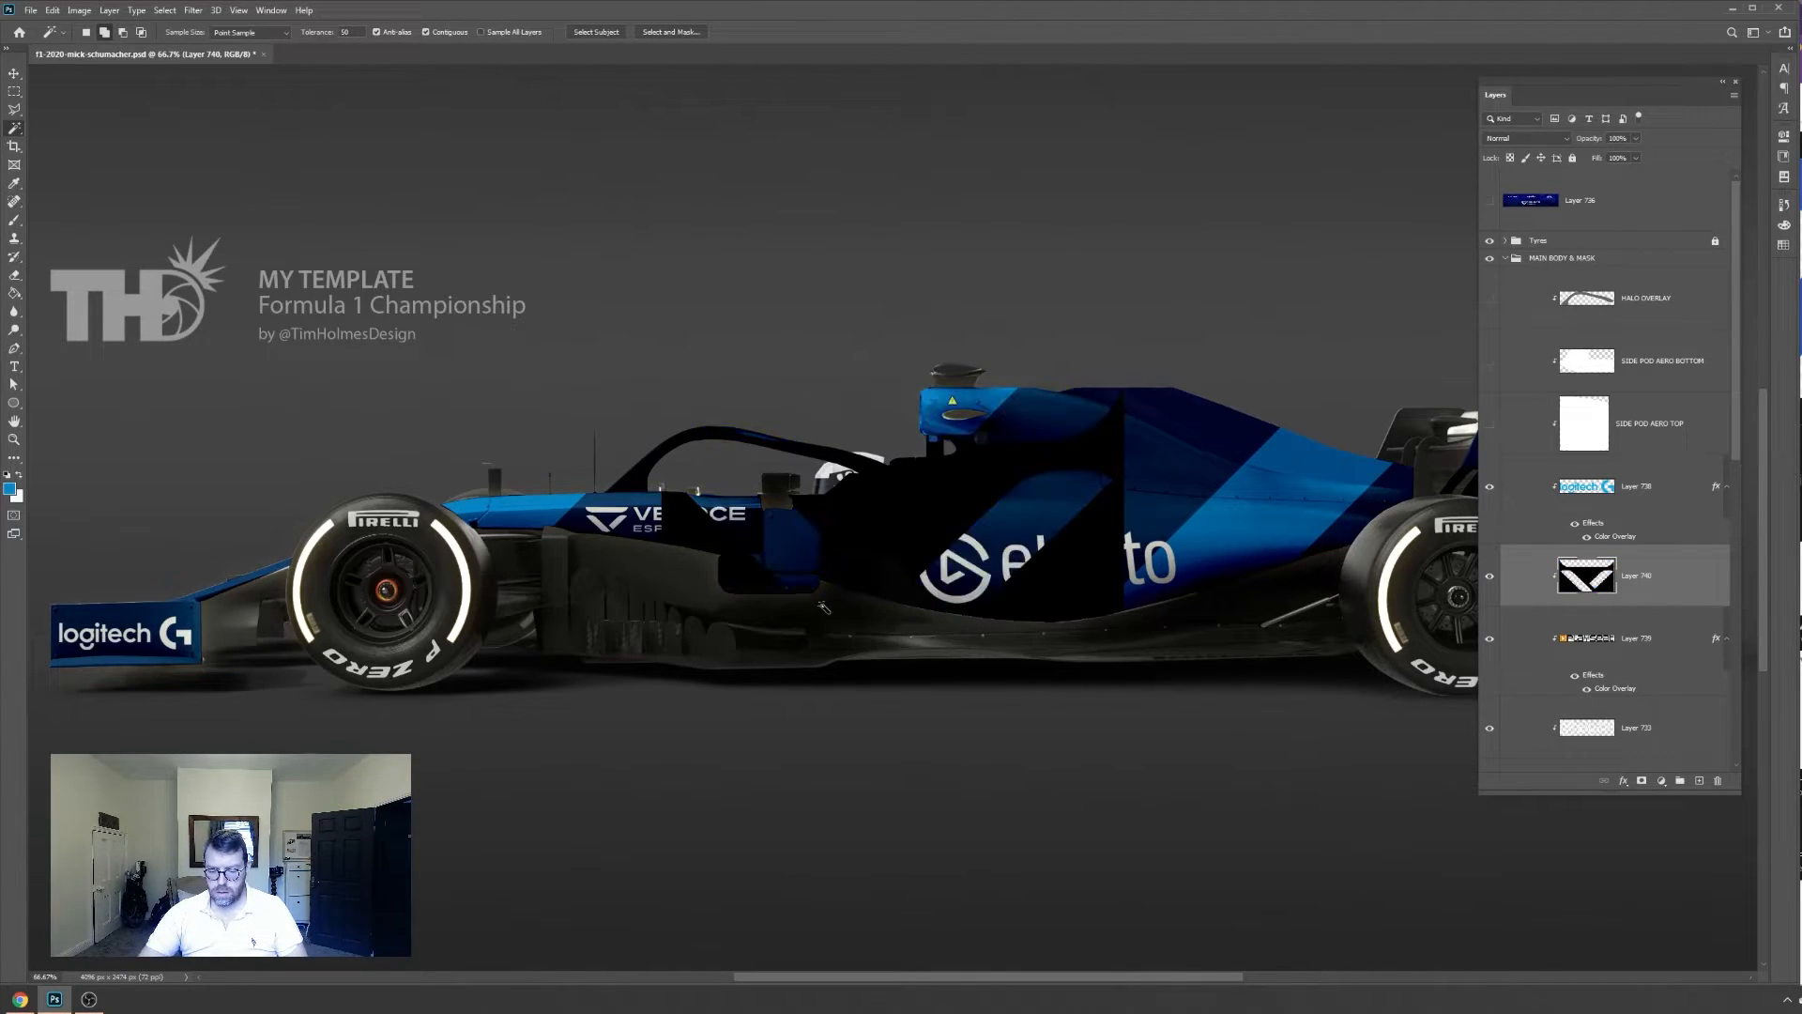
pyautogui.hotkey('ctrl', 'shift', 'z')
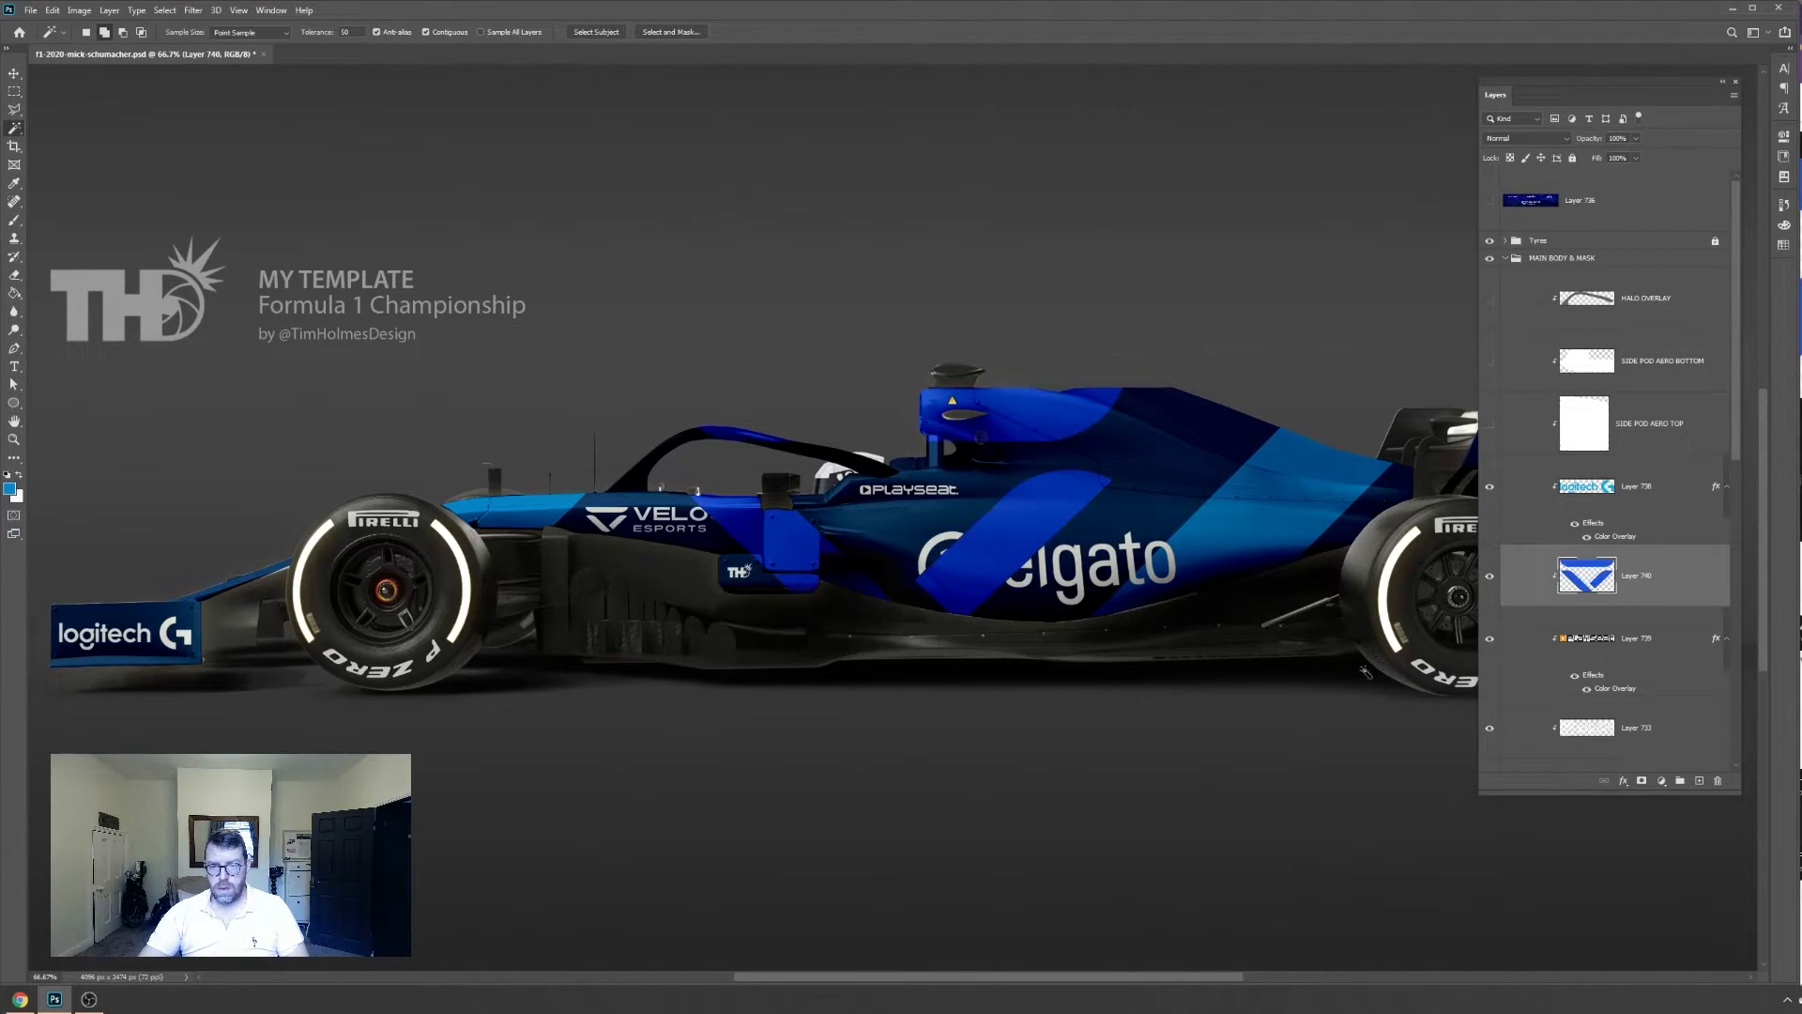
# Apply a white Color Overlay to the pasted Veloce emblem layer
pyautogui.rightClick(1641, 592)
pyautogui.click(1671, 12)
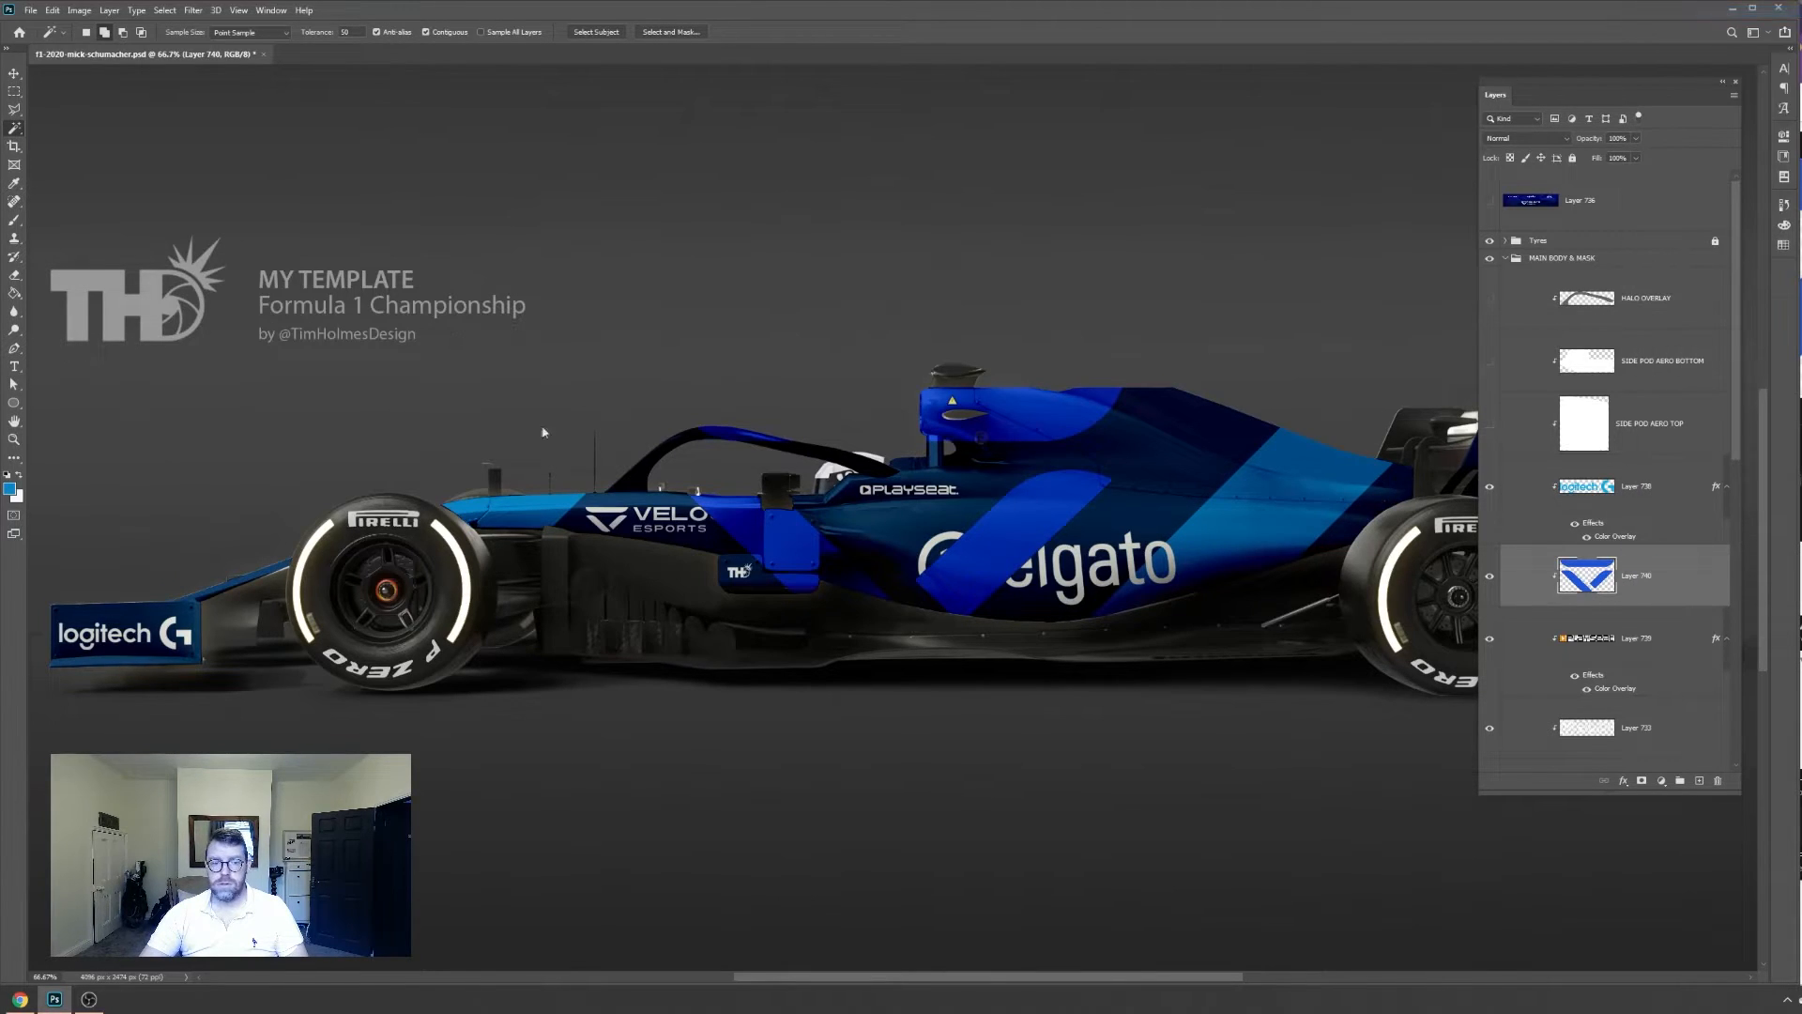
pyautogui.click(17, 296)
pyautogui.click(420, 132)
# Scale the Veloce emblem down and position it on the rear wing endplate
pyautogui.hotkey('ctrl', 't')
pyautogui.moveTo(662, 651); pyautogui.dragTo(951, 483)
pyautogui.moveTo(1126, 520); pyautogui.dragTo(887, 456)
pyautogui.moveTo(798, 375); pyautogui.dragTo(1278, 420)
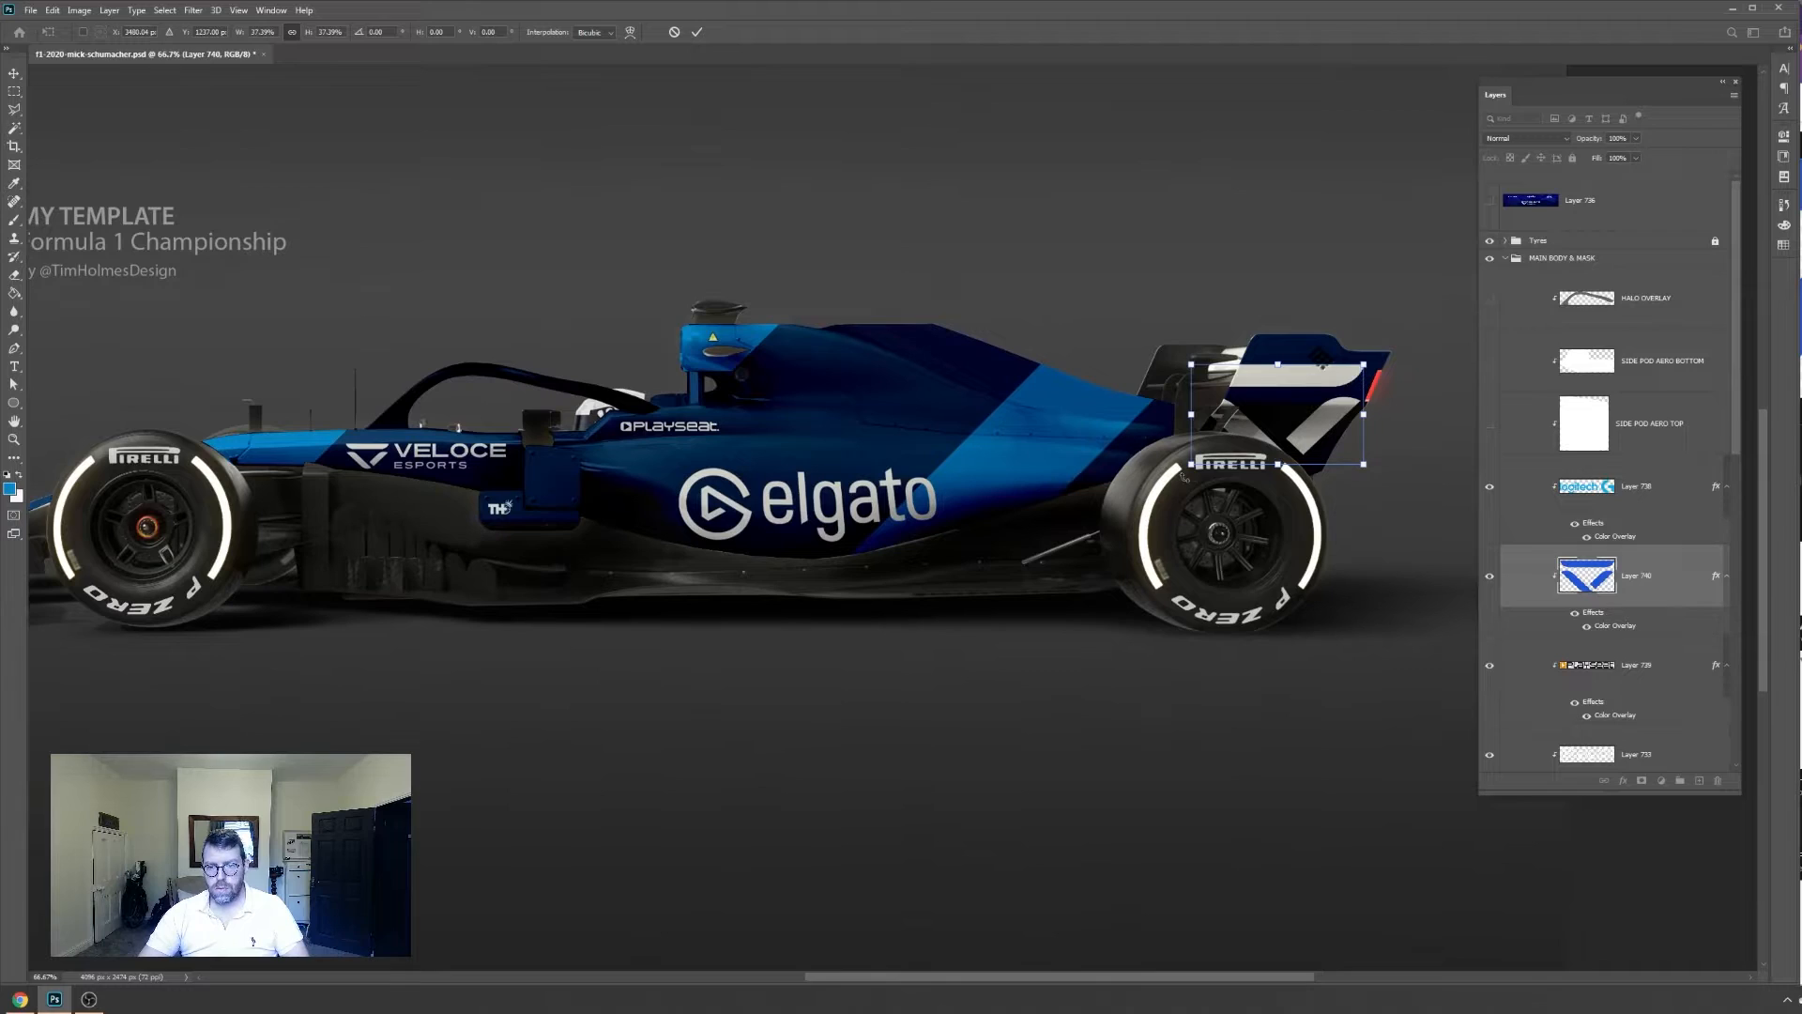
pyautogui.moveTo(1189, 467); pyautogui.dragTo(1247, 434)
pyautogui.press('Return')
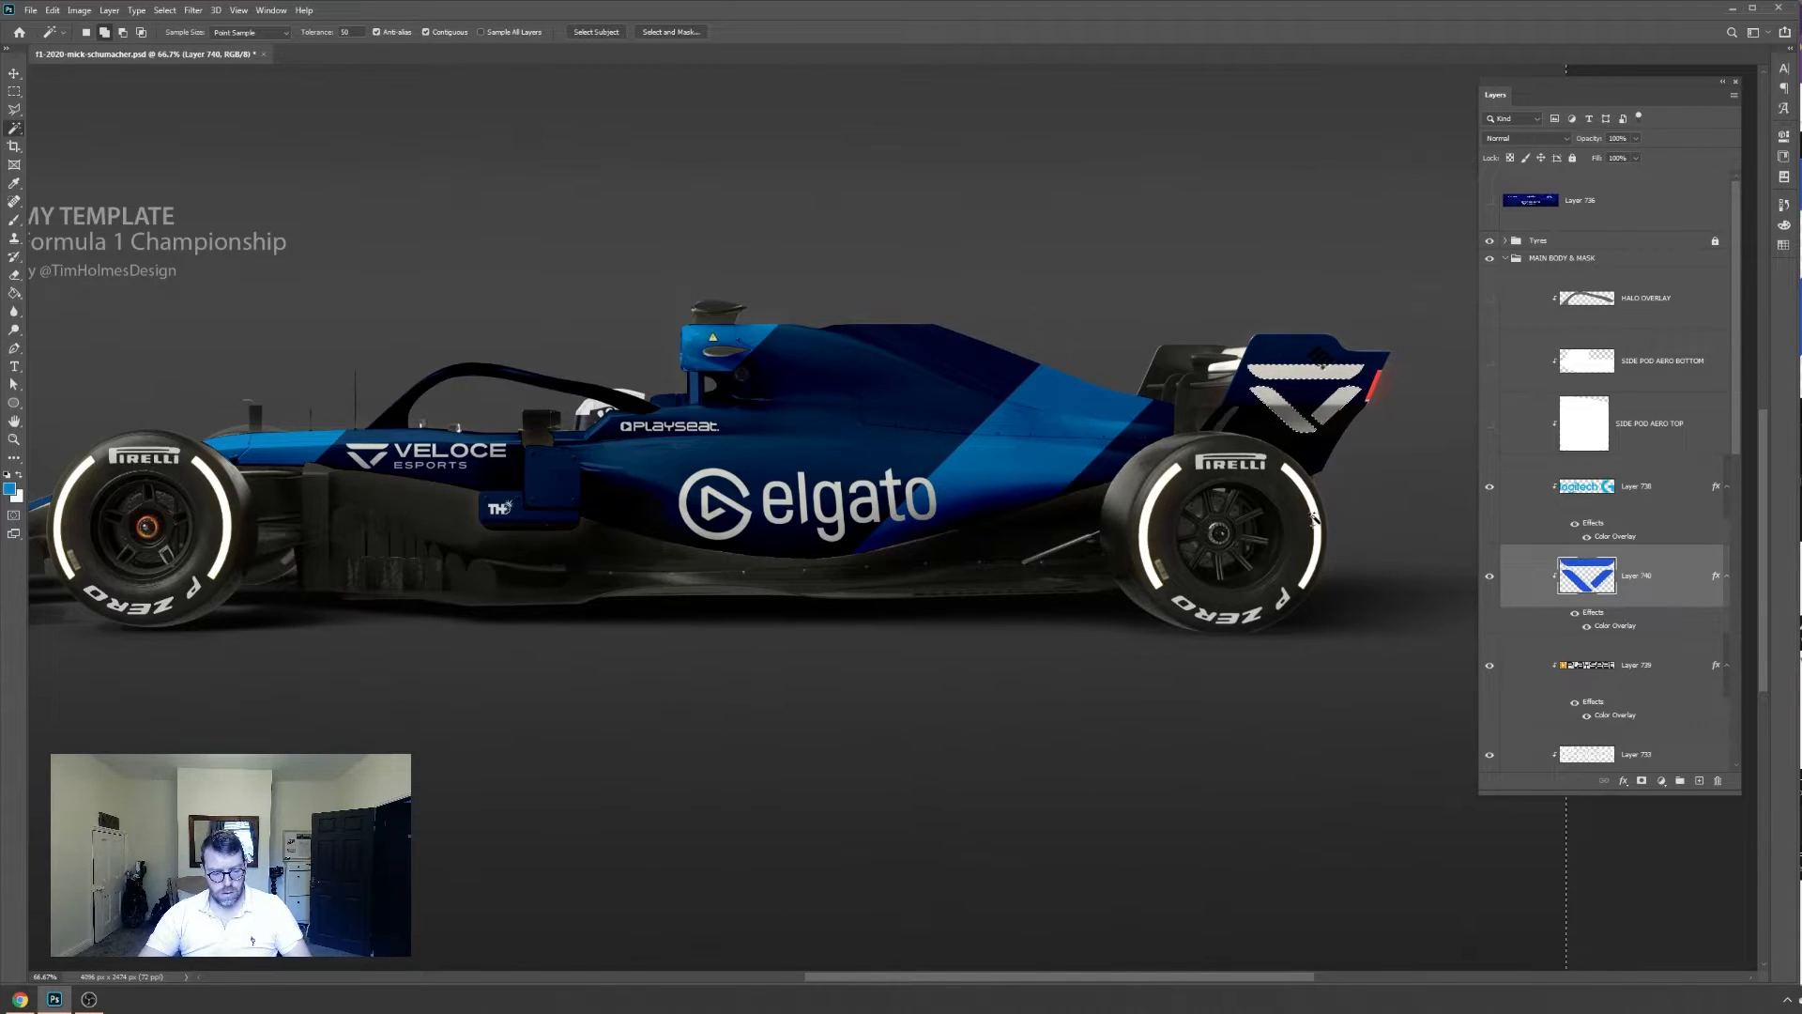
pyautogui.press('v')
pyautogui.moveTo(1363, 435); pyautogui.dragTo(1348, 442)
pyautogui.moveTo(672, 657); pyautogui.dragTo(863, 683)
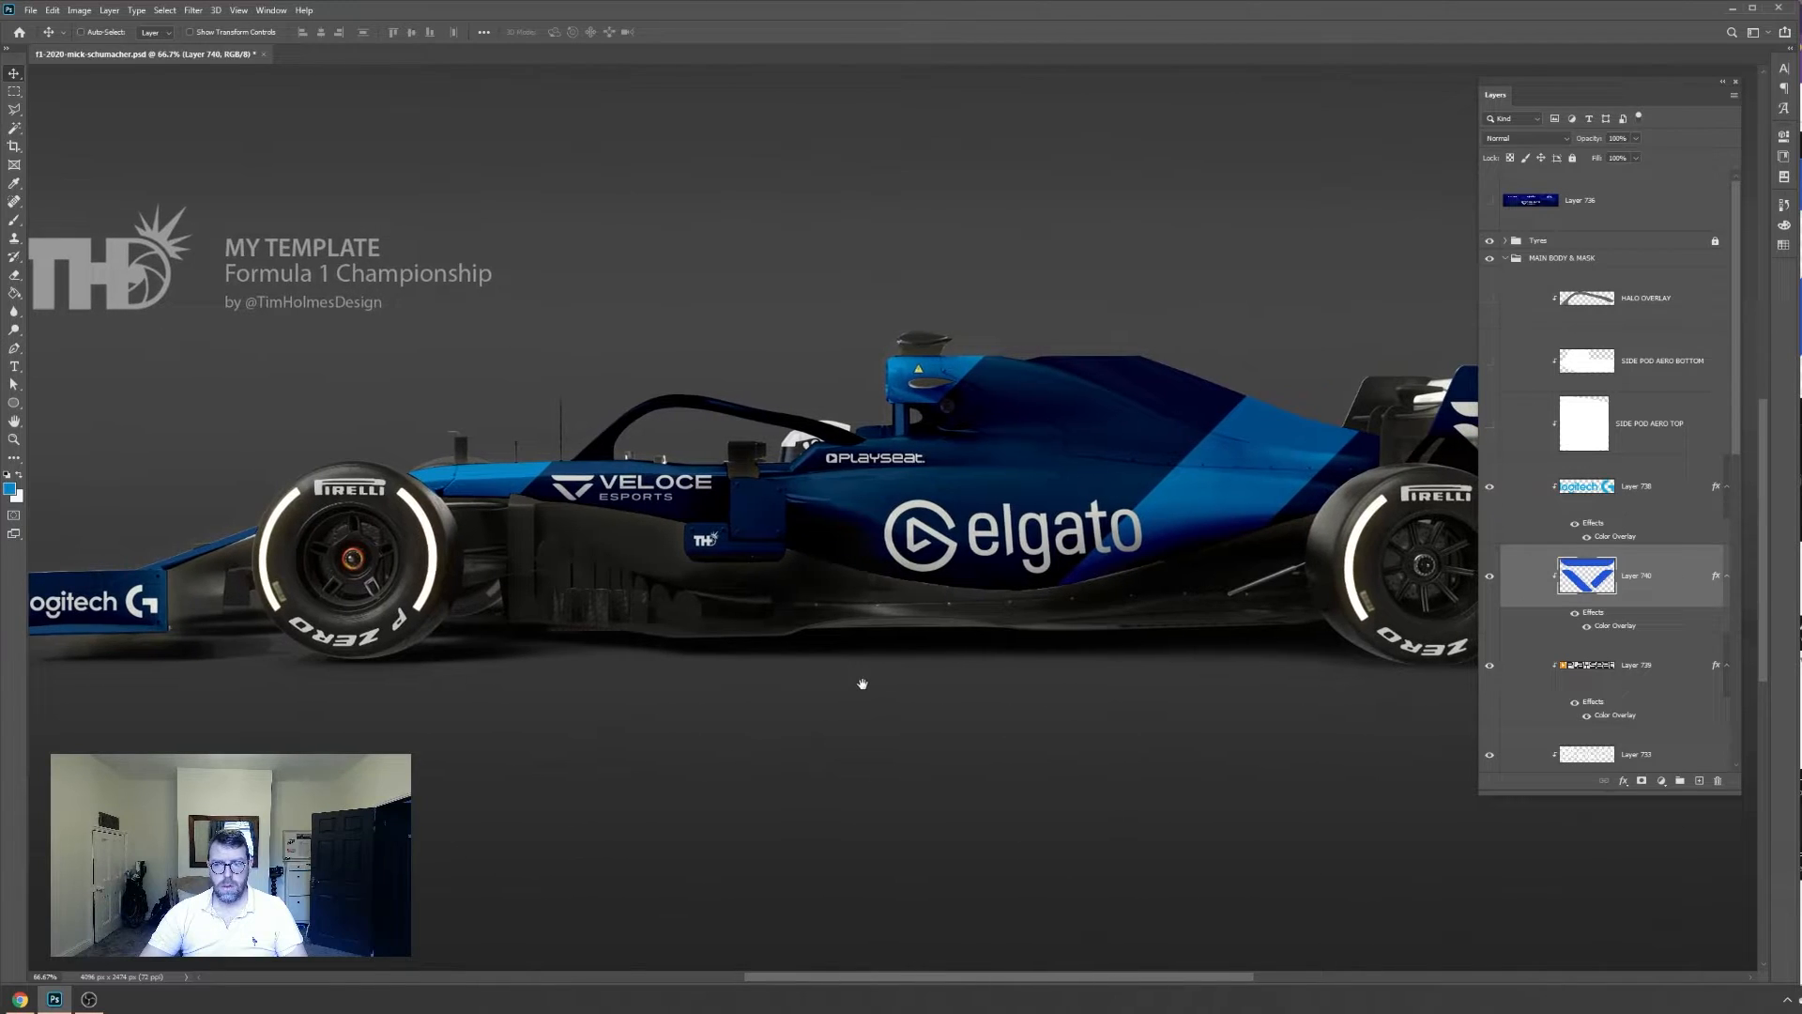
# Switch to the browser and search Google Images for "xbox logo"
pyautogui.hotkey('alt', 'Tab')
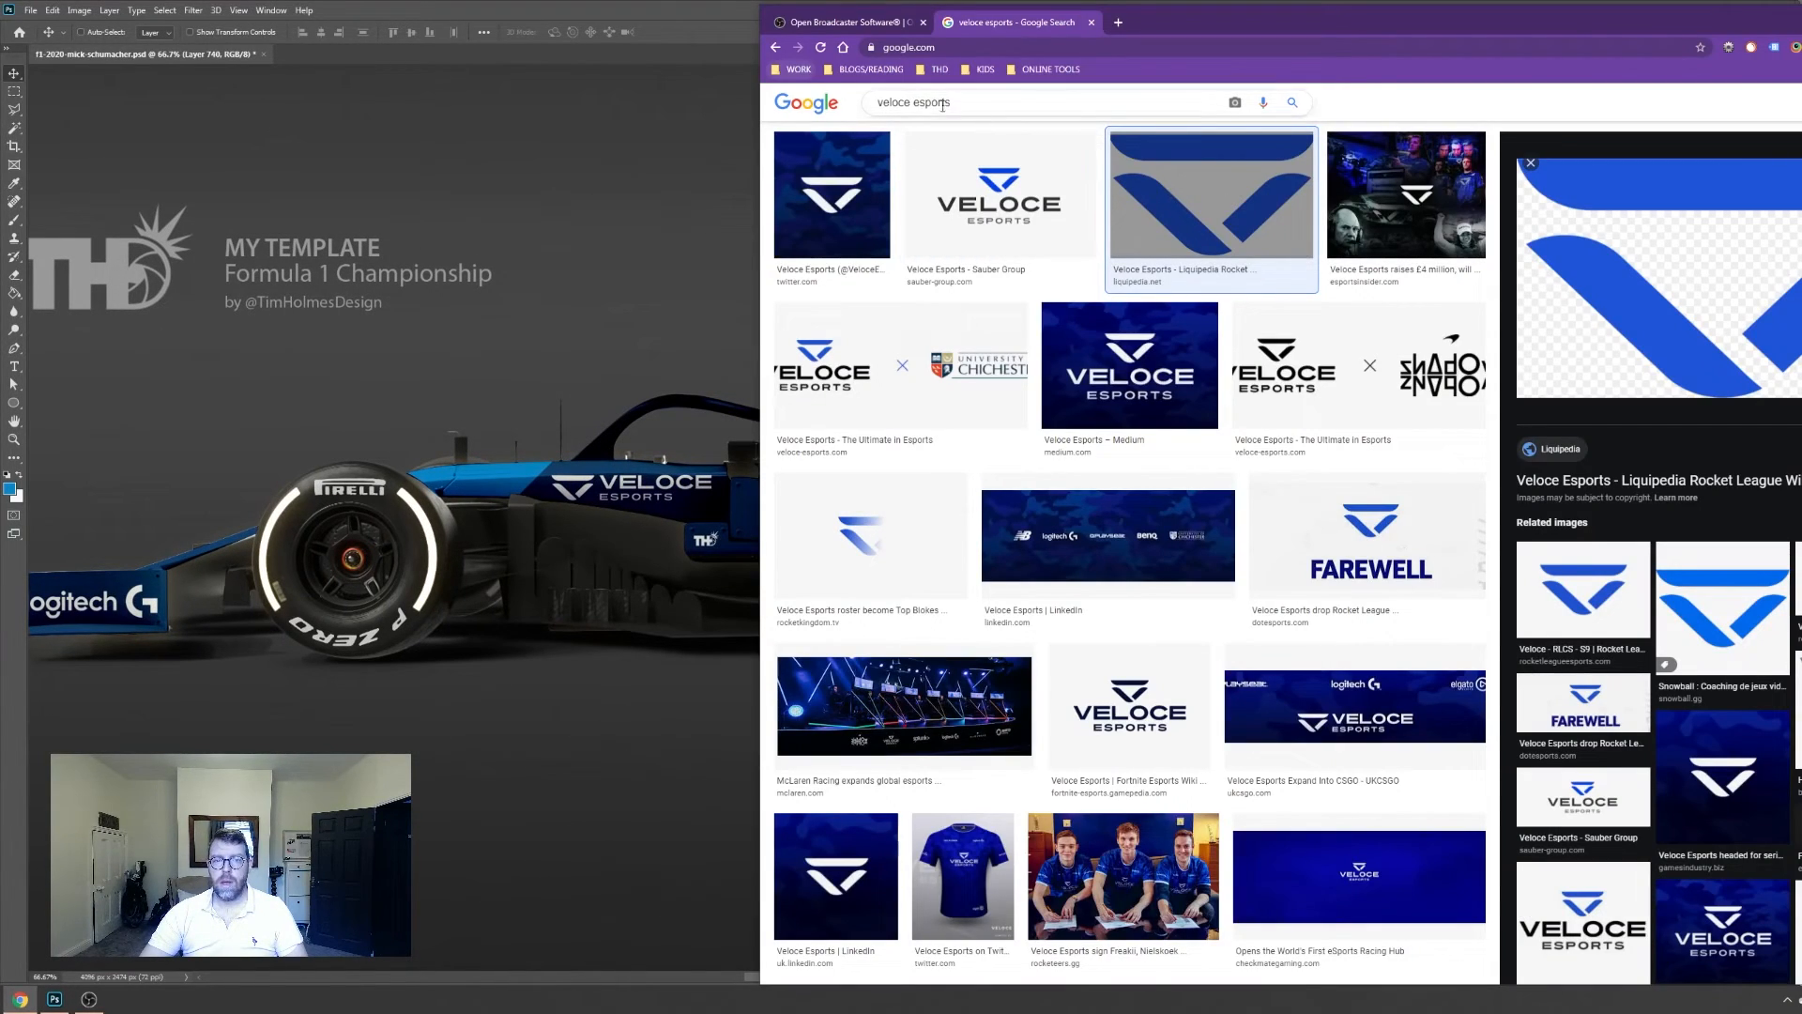
pyautogui.moveTo(965, 103); pyautogui.dragTo(798, 119)
pyautogui.write('xb')
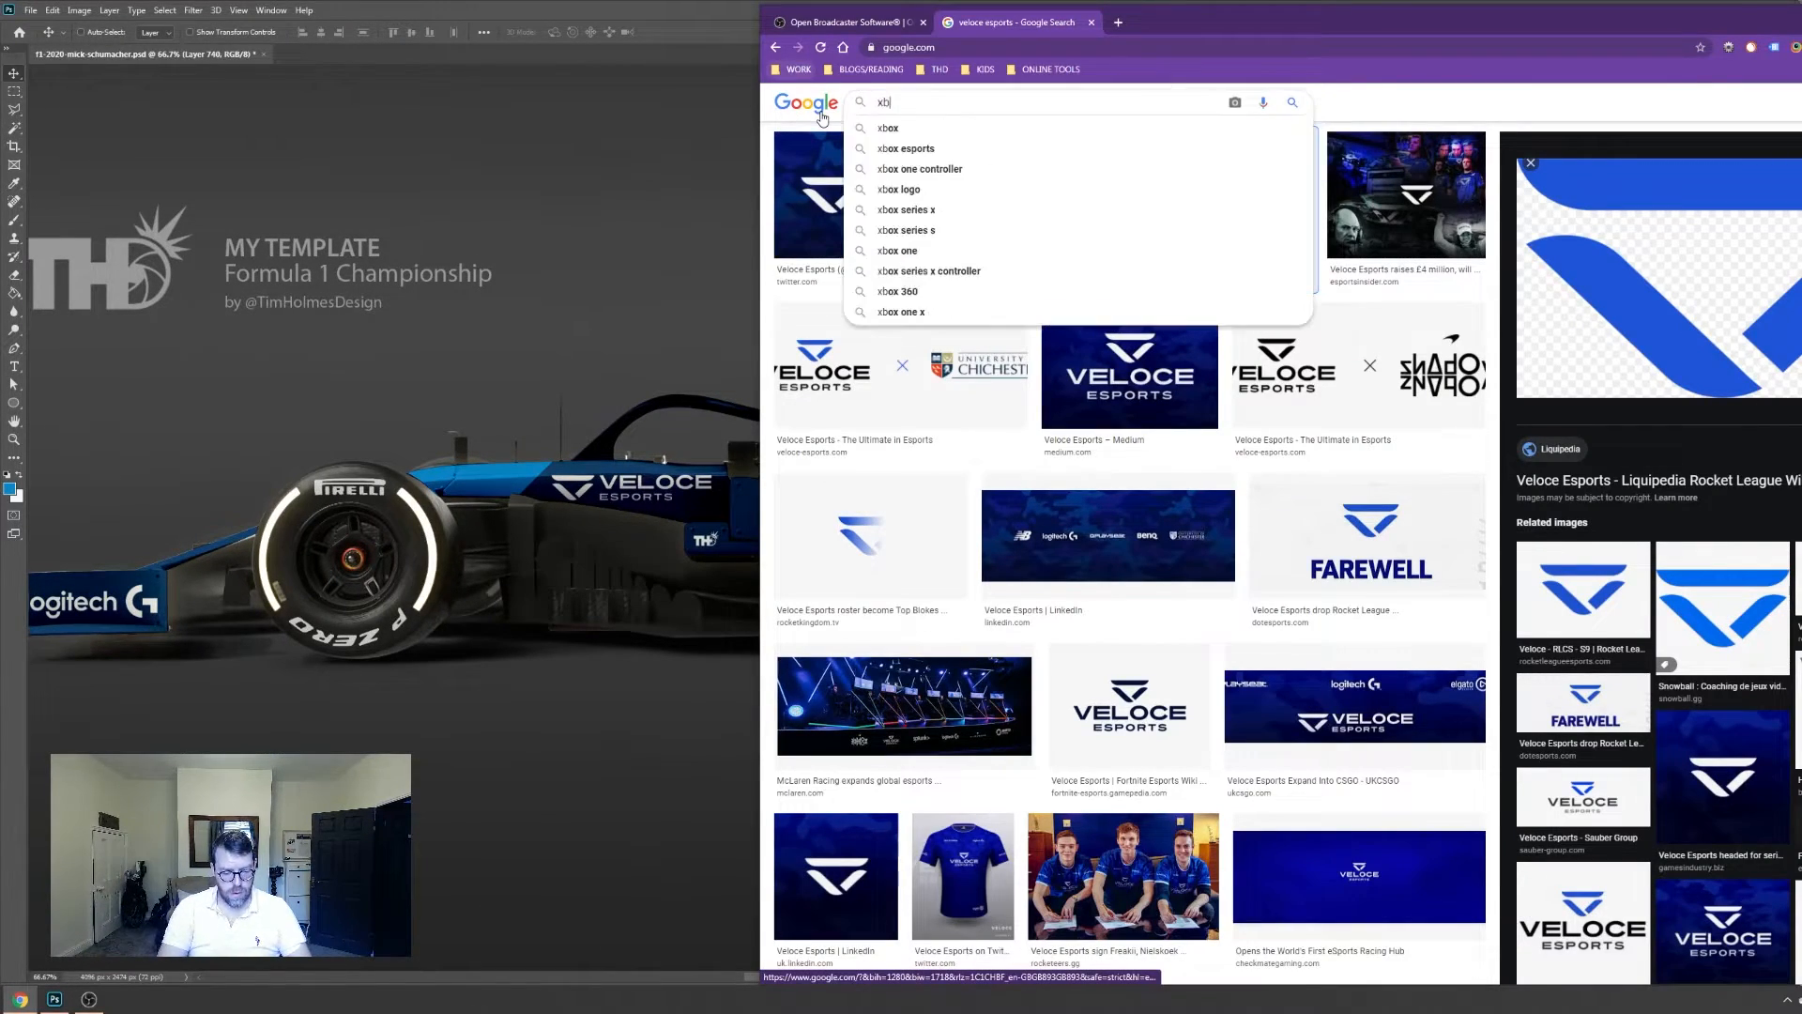
pyautogui.write('ox logo')
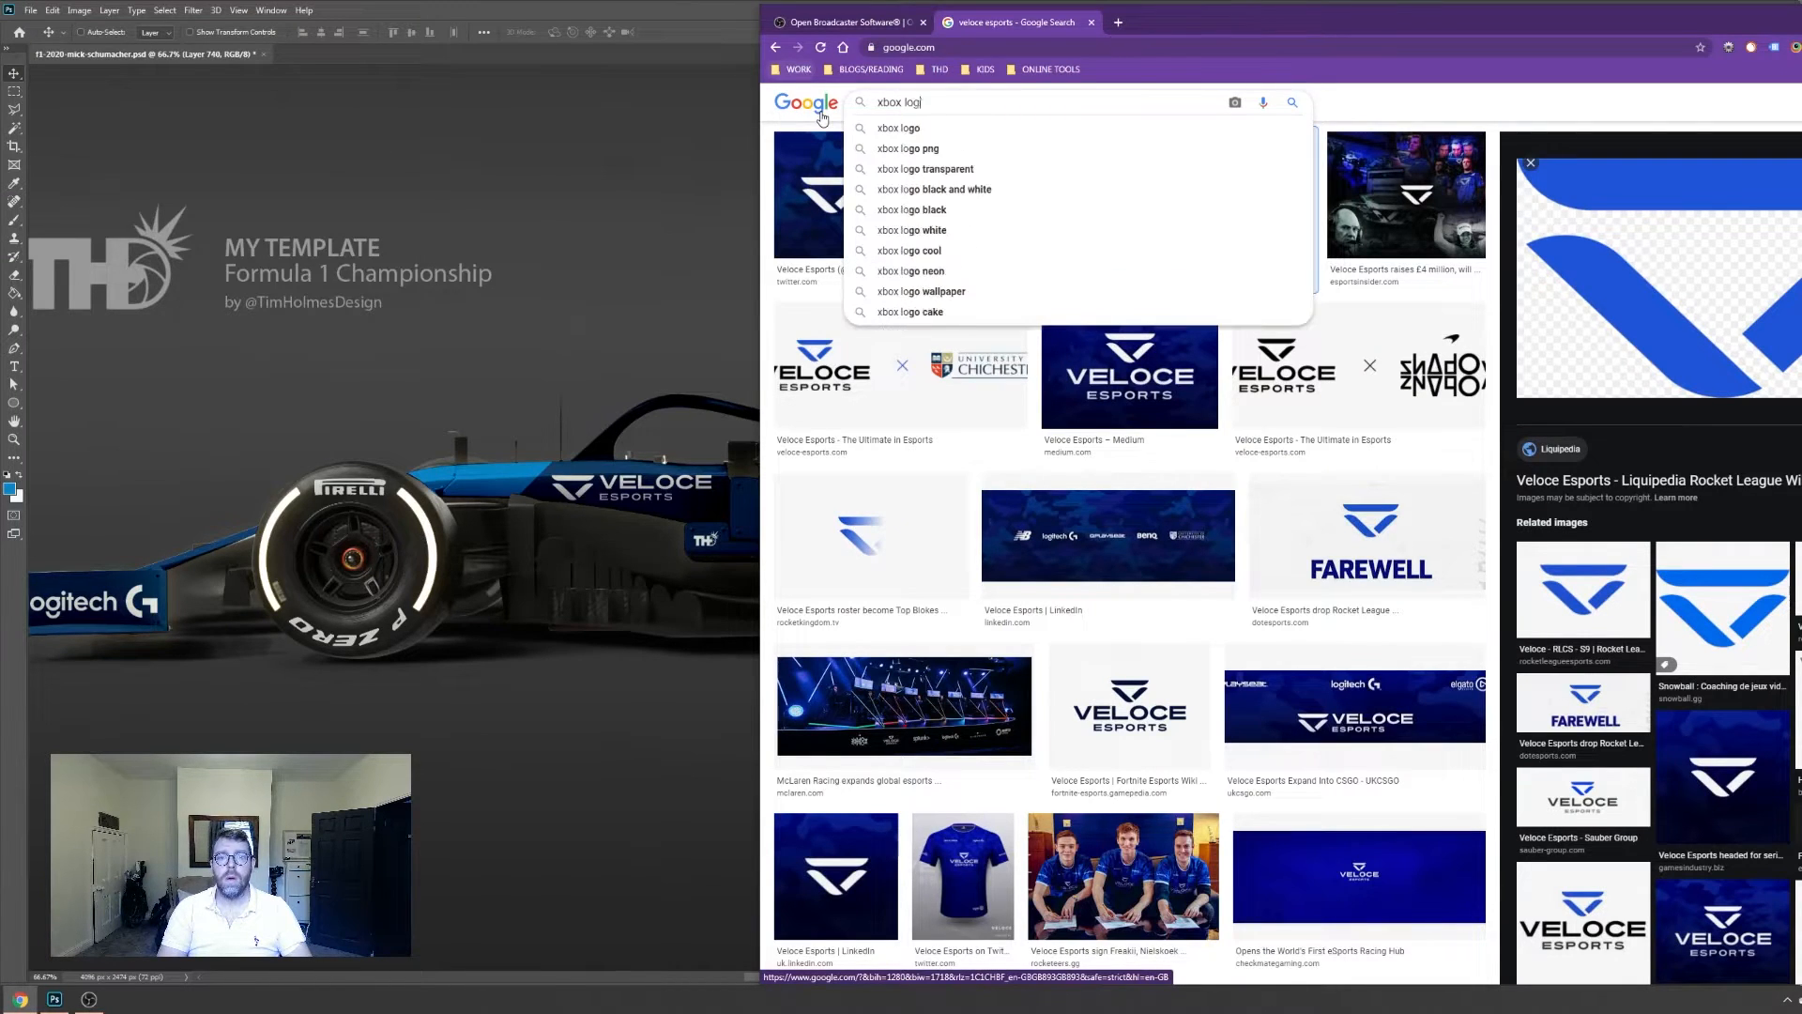
pyautogui.press('Return')
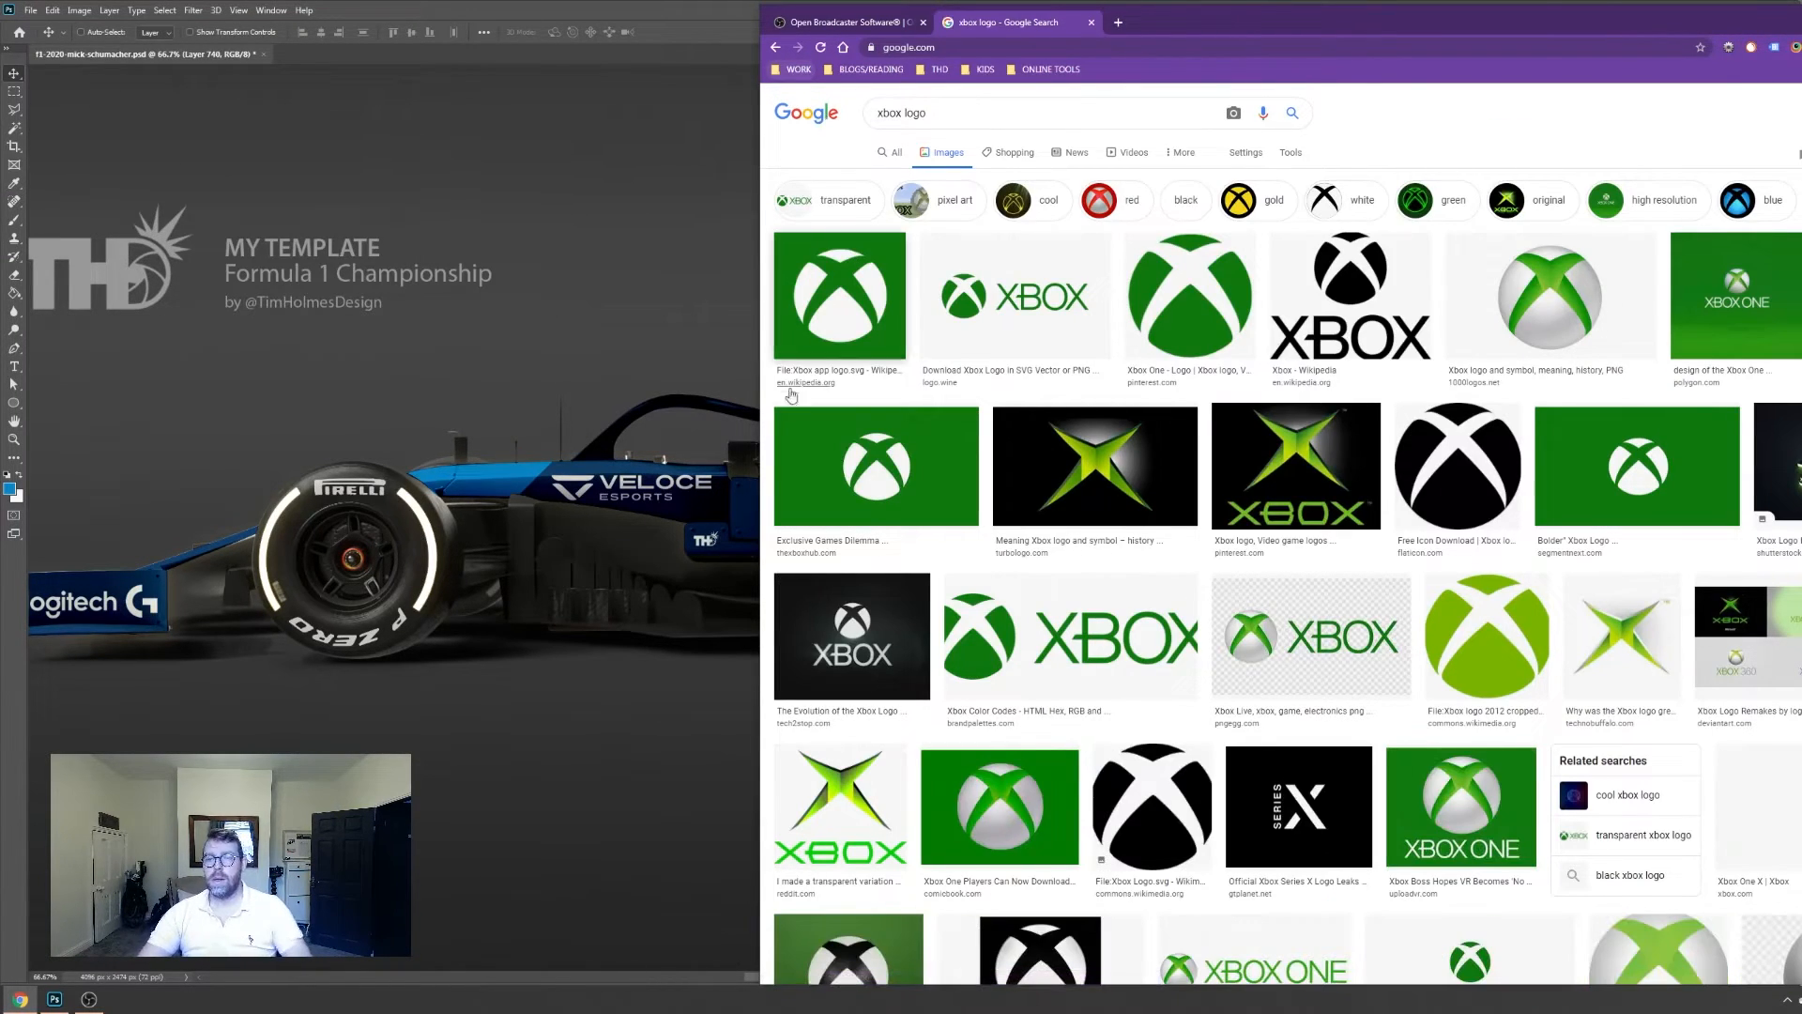
# Copy the white-on-green Xbox logo from the TheXboxHub result and paste it into the Photoshop livery document
pyautogui.click(937, 496)
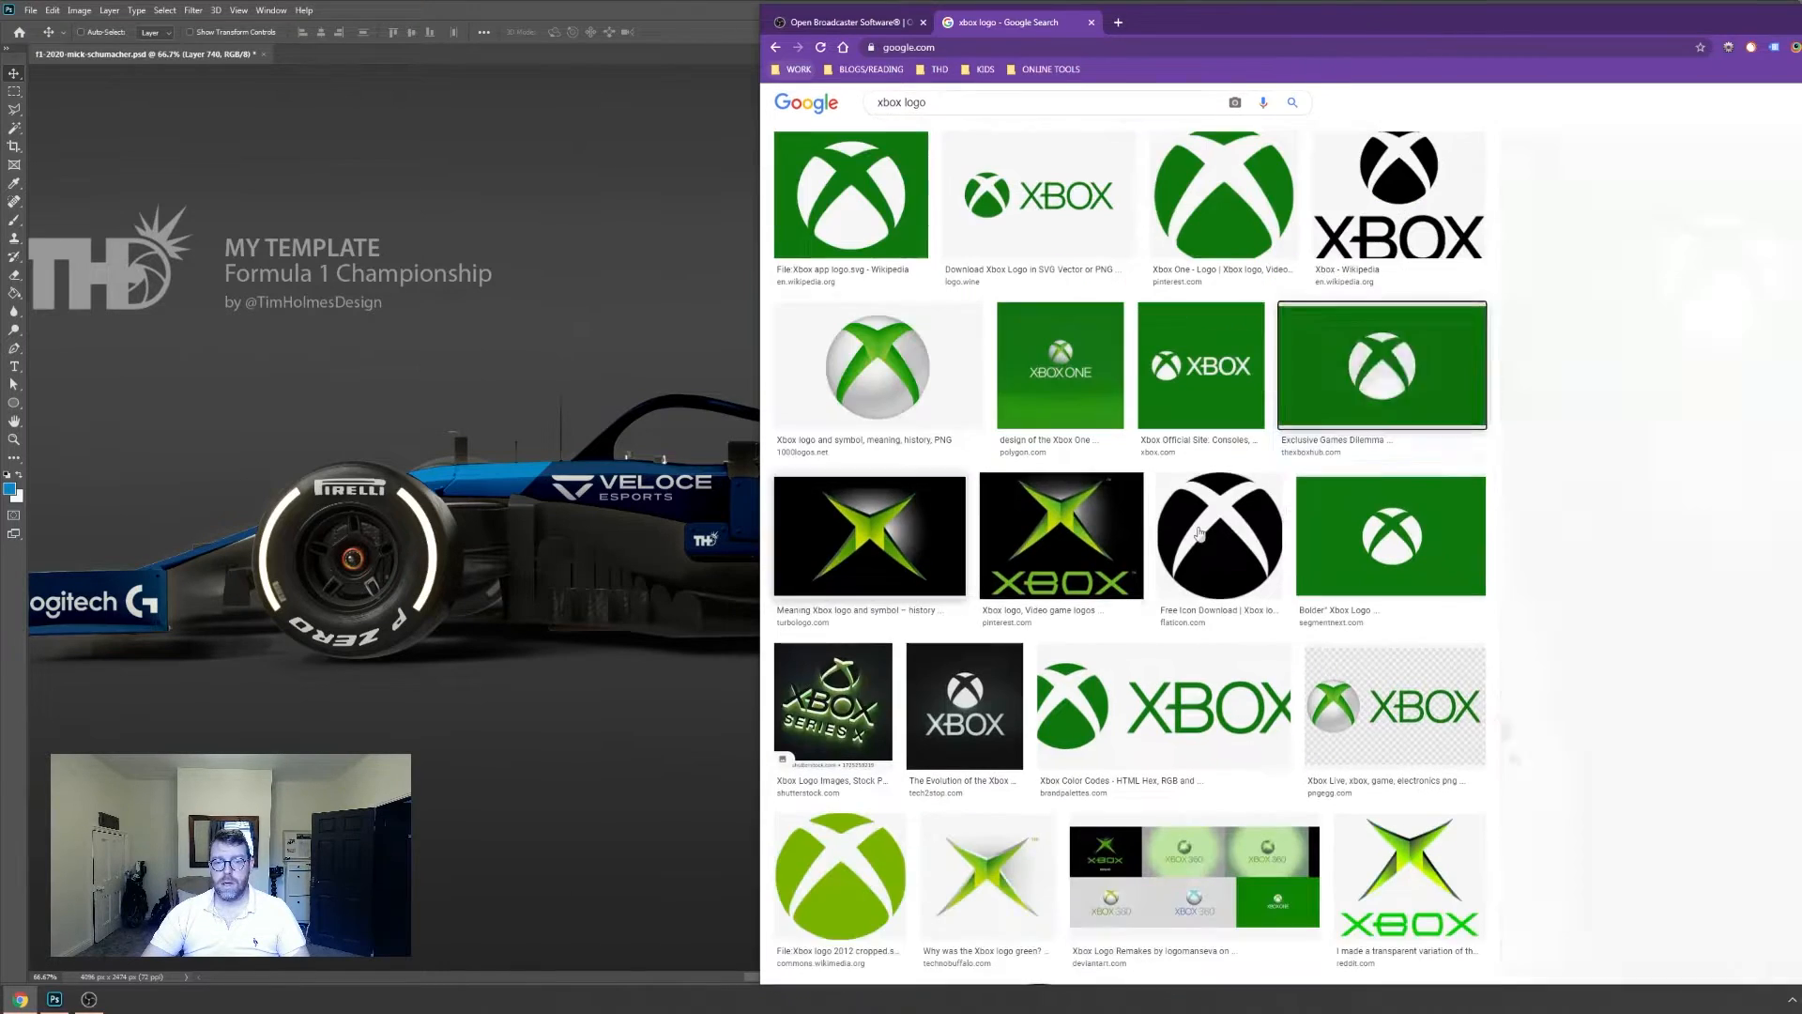
pyautogui.rightClick(1764, 326)
pyautogui.click(1788, 486)
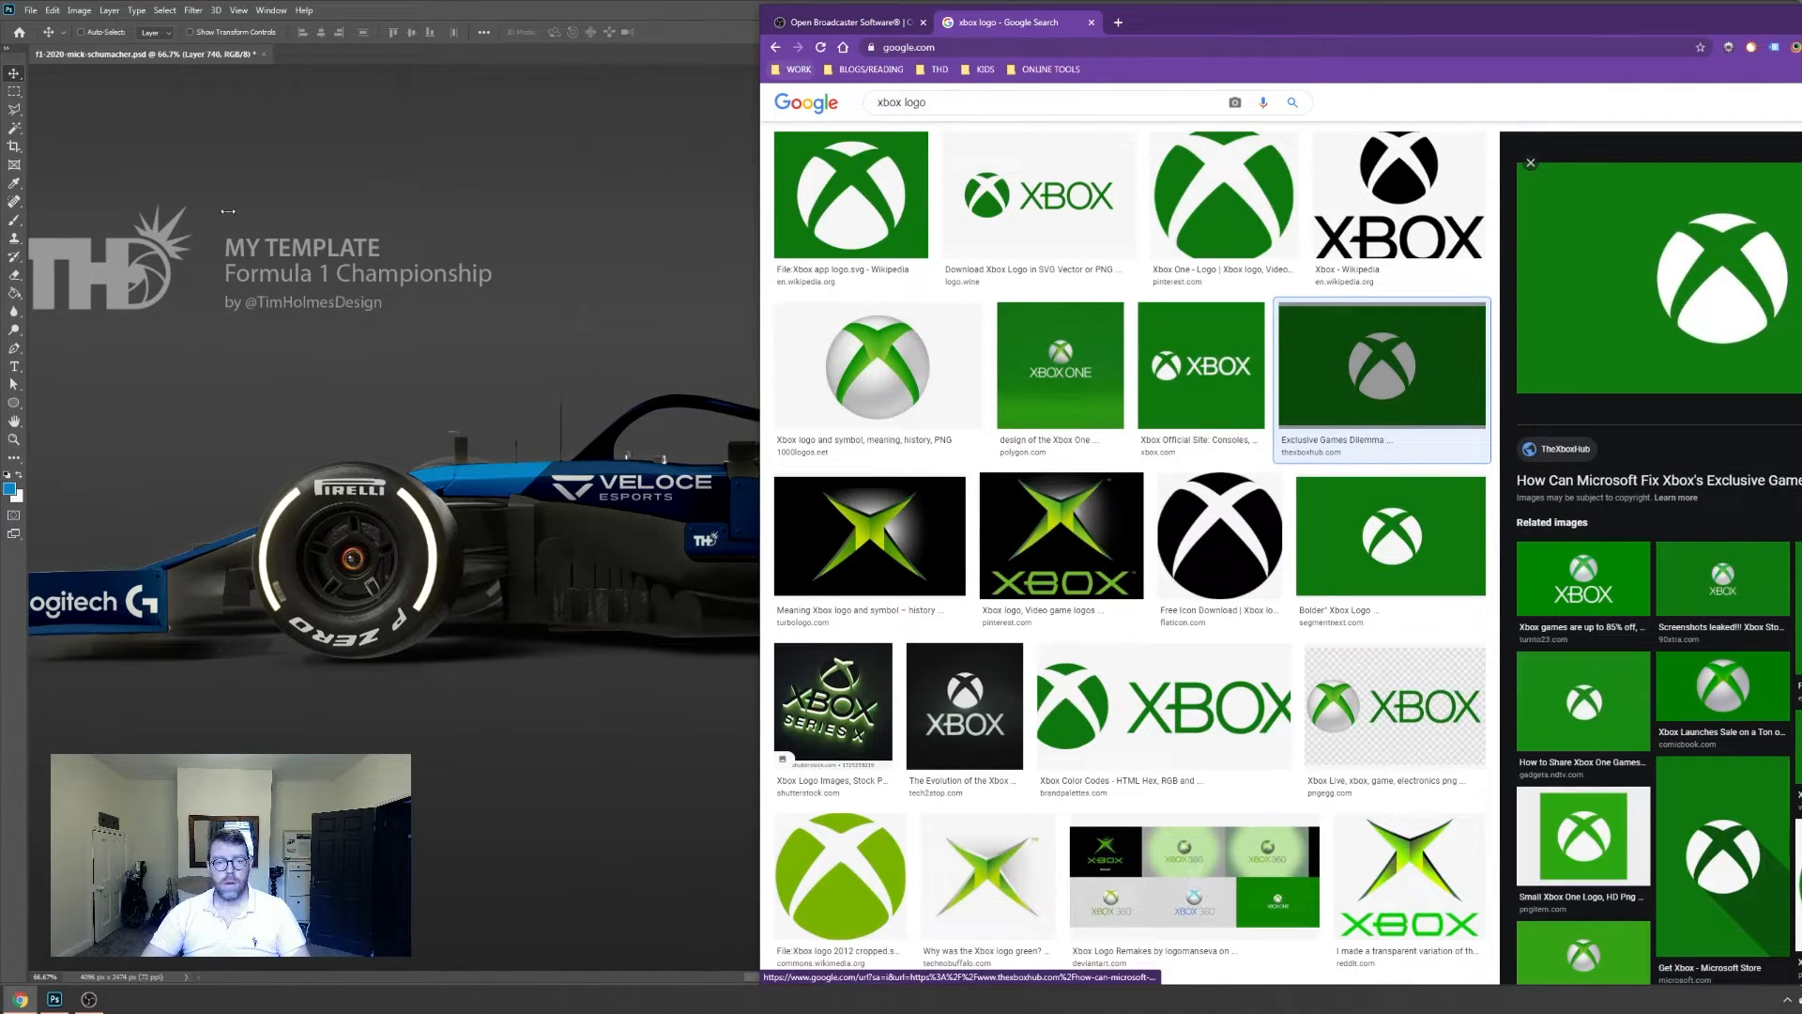
pyautogui.click(543, 280)
pyautogui.hotkey('ctrl', 'v')
# Delete the green background around the white Xbox symbol and clear the selection
pyautogui.press('w')
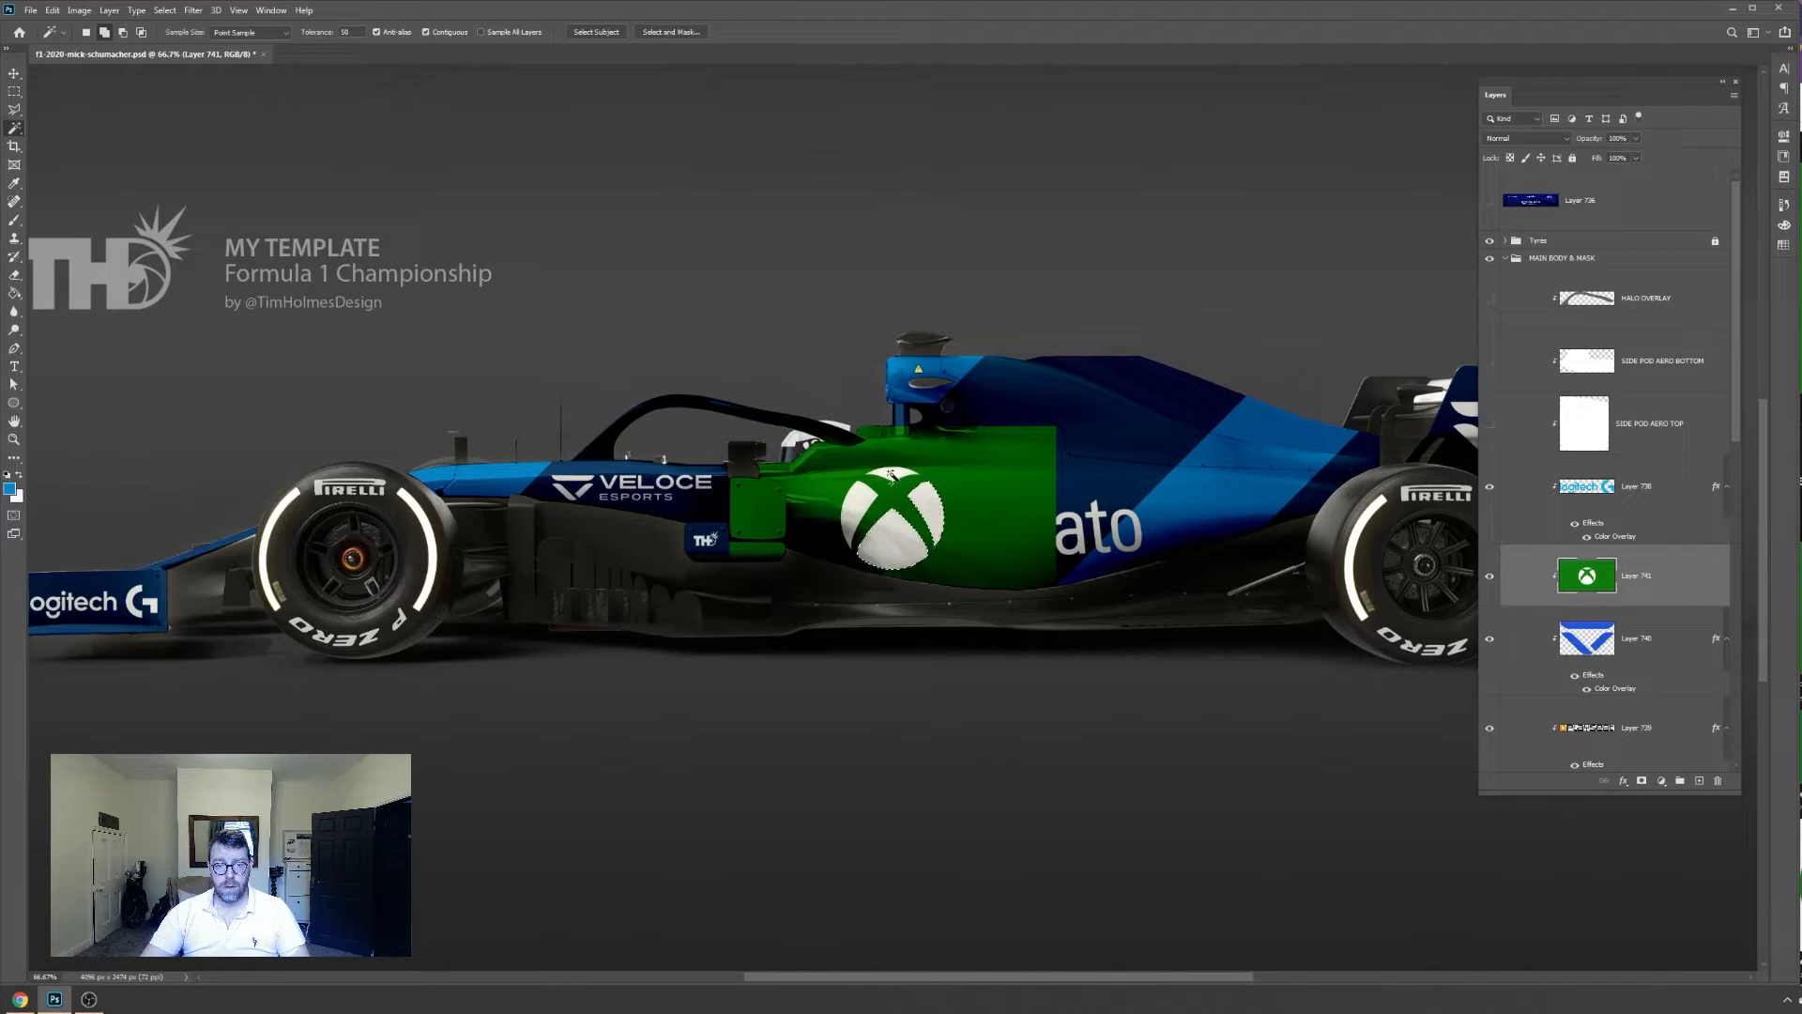
pyautogui.hotkey('ctrl', 'shift', 'i')
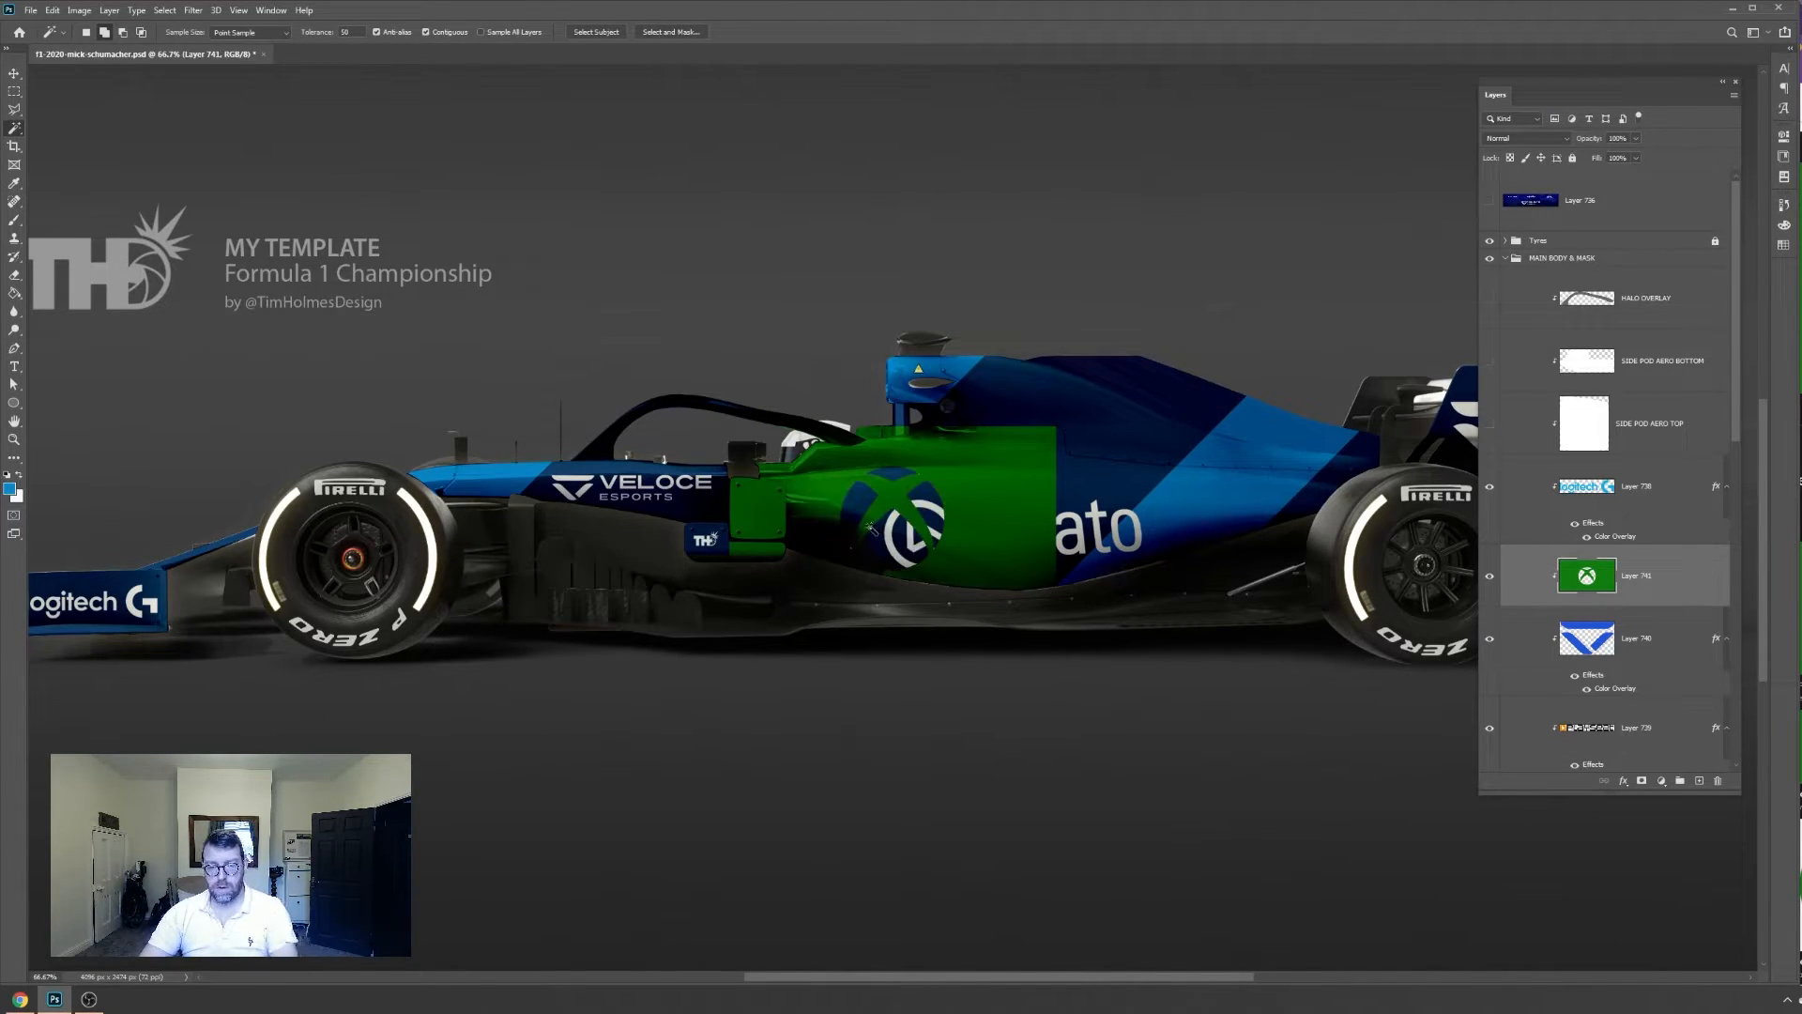
pyautogui.press('Delete')
pyautogui.hotkey('ctrl', 'd')
# Scale the Xbox logo down and position it on the blue side panel beside the THD logo
pyautogui.hotkey('ctrl', 't')
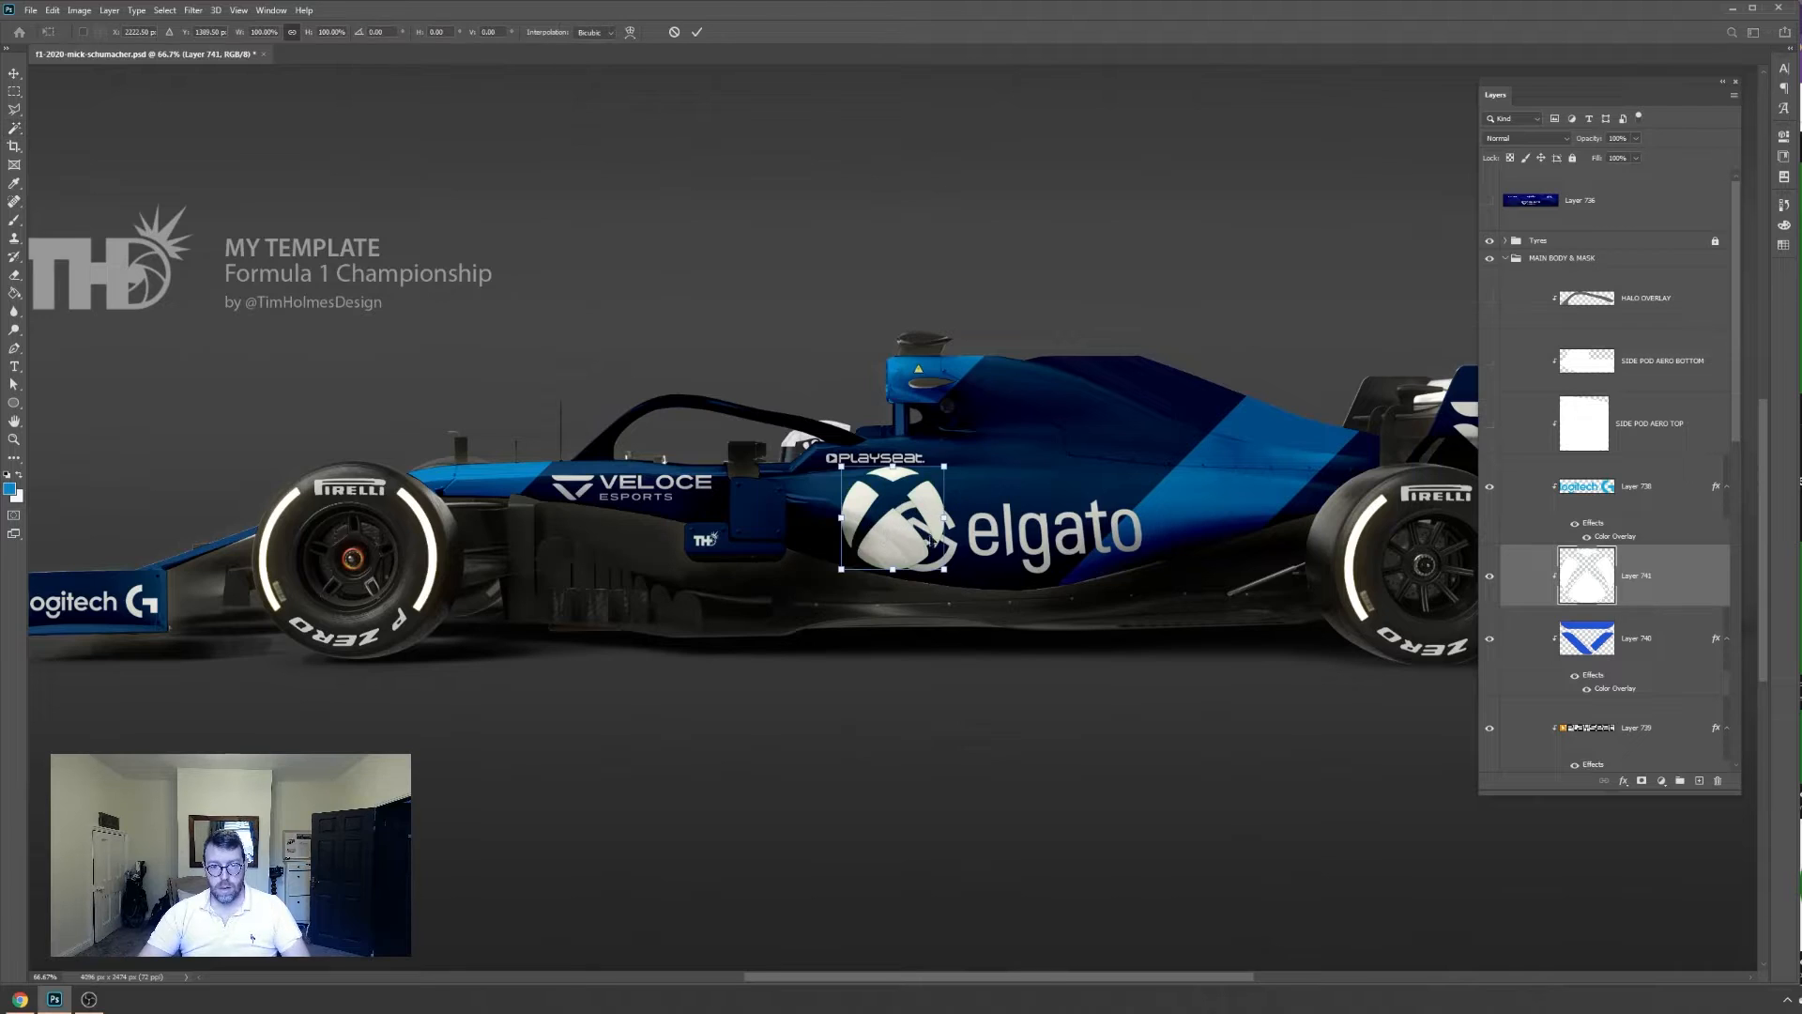
pyautogui.moveTo(946, 569); pyautogui.dragTo(767, 516)
pyautogui.press('Return')
pyautogui.press('v')
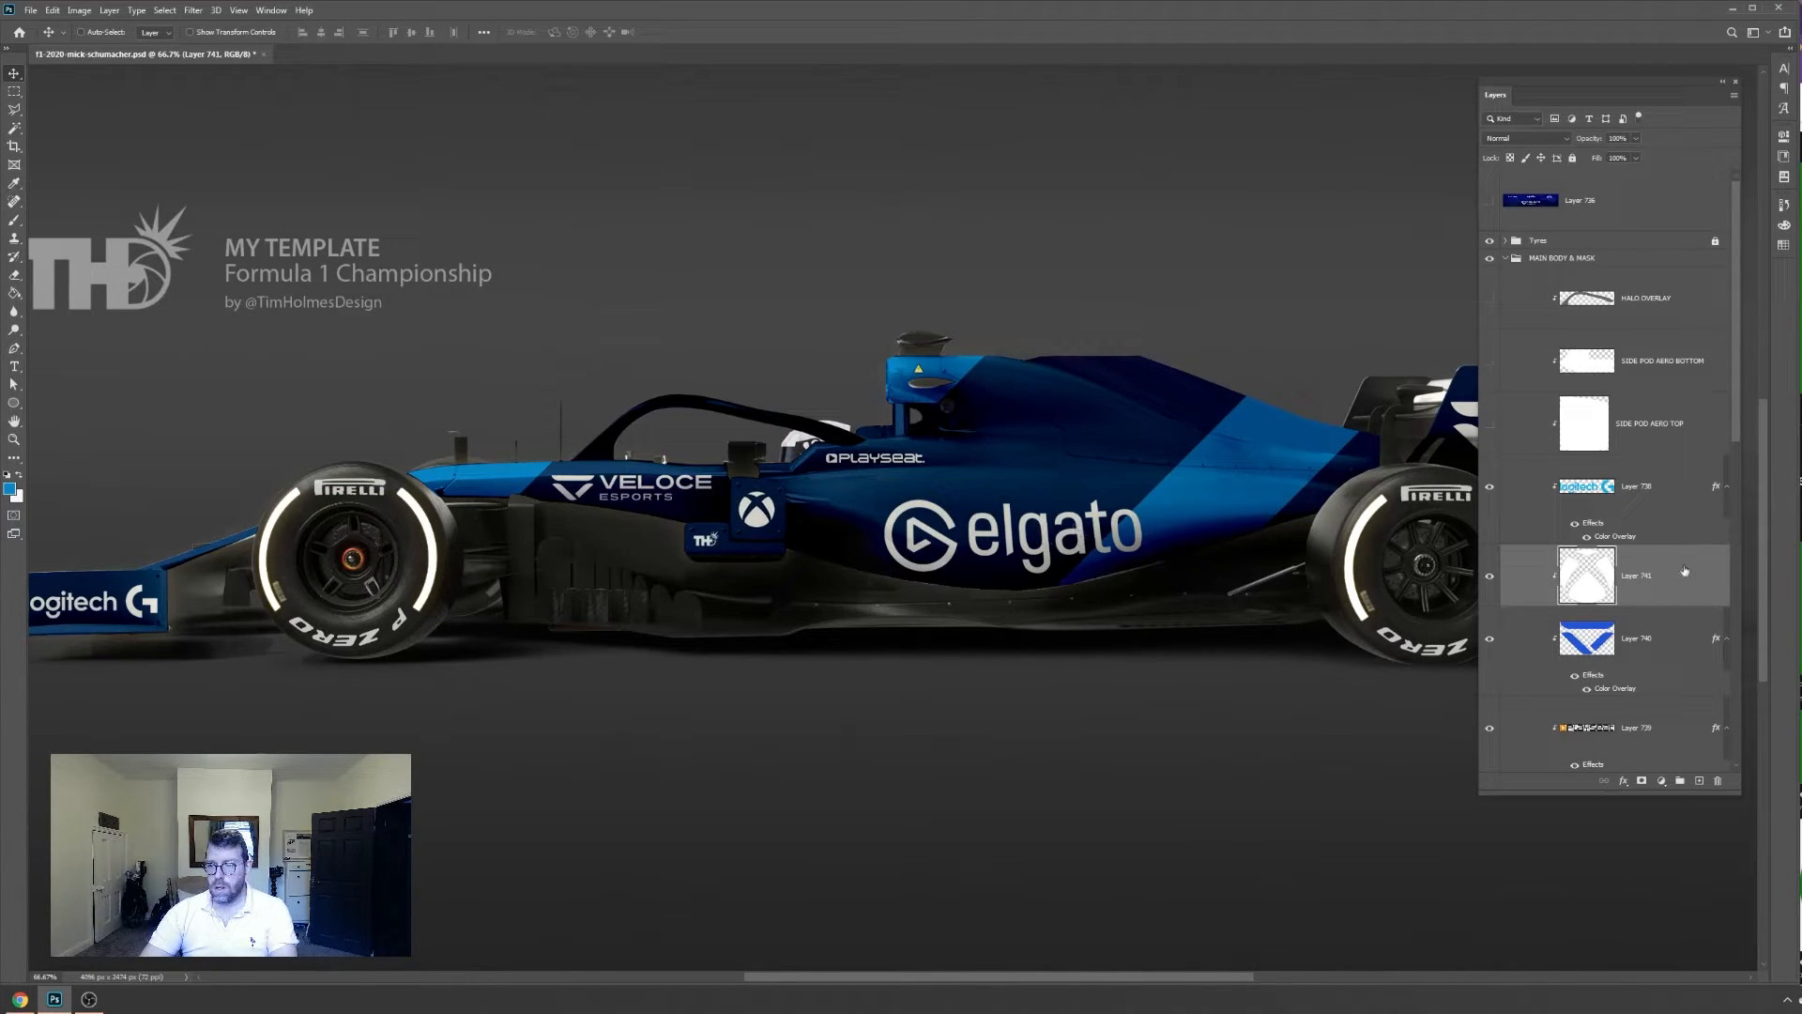
# Draw a thin diagonal white stripe on a new layer over the engine cover and place it behind the airbox
pyautogui.scroll(-3, 1660, 589)
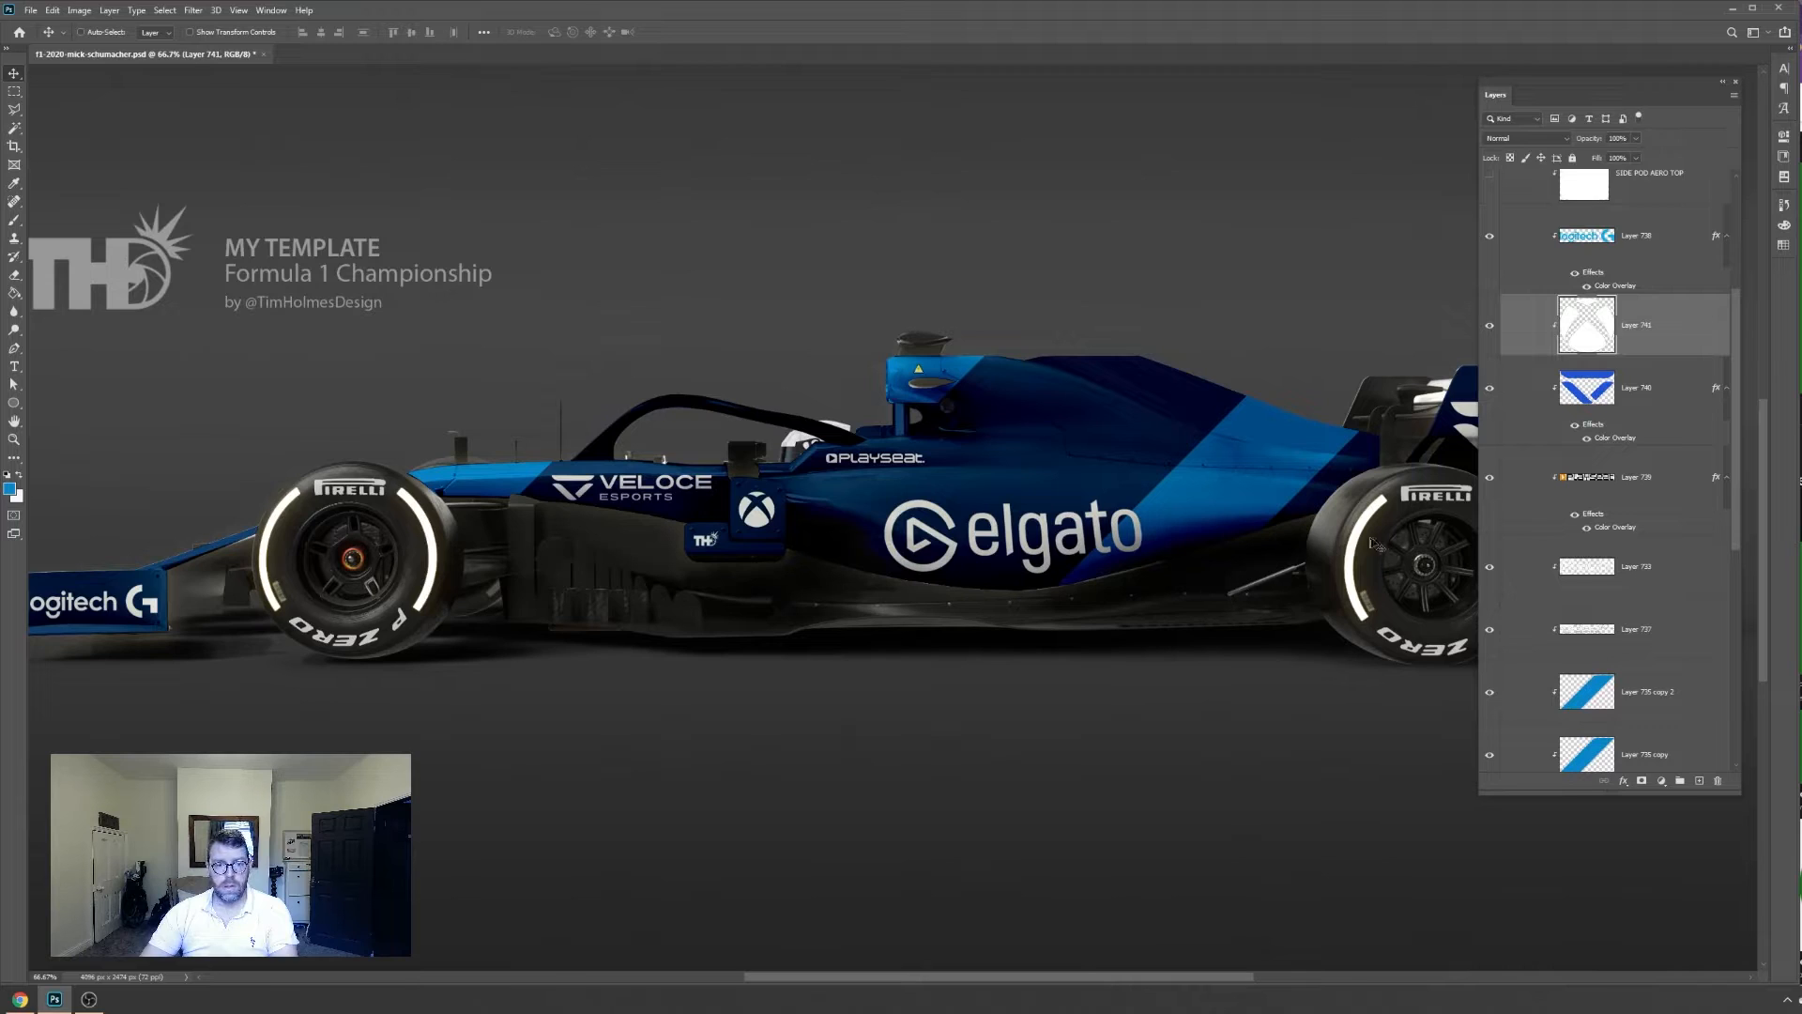
pyautogui.press('l')
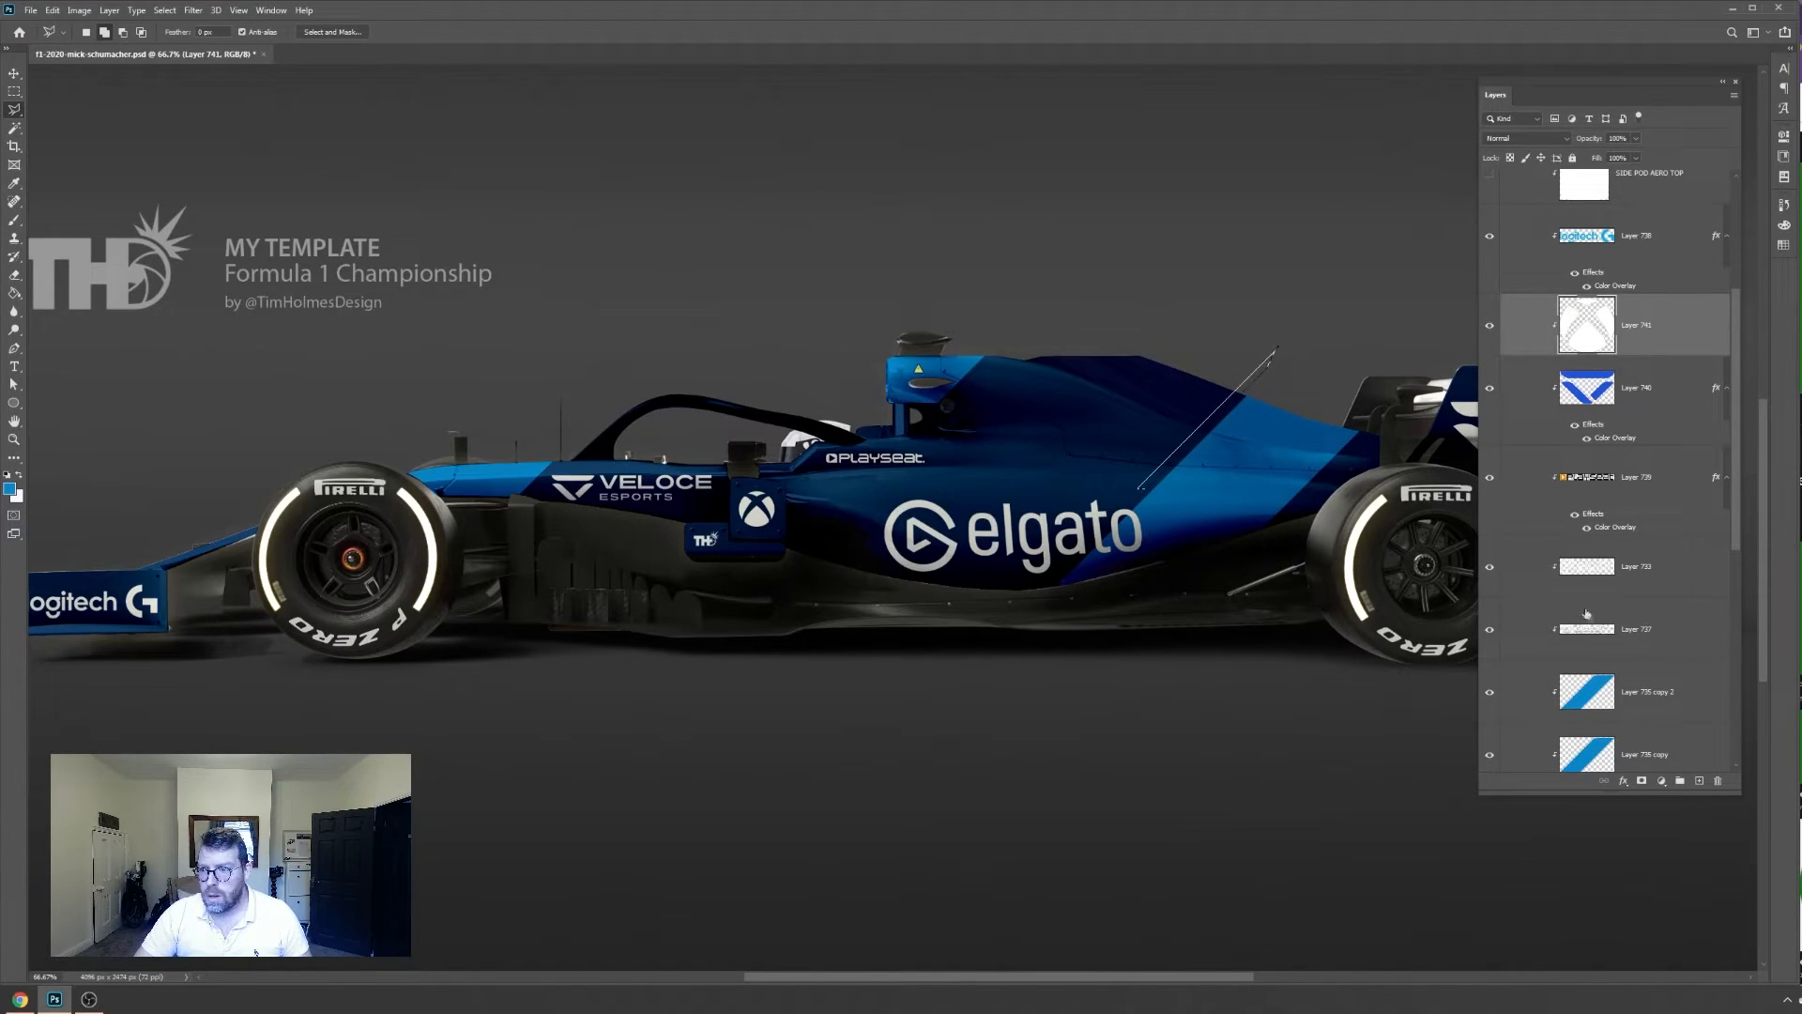
pyautogui.press('g')
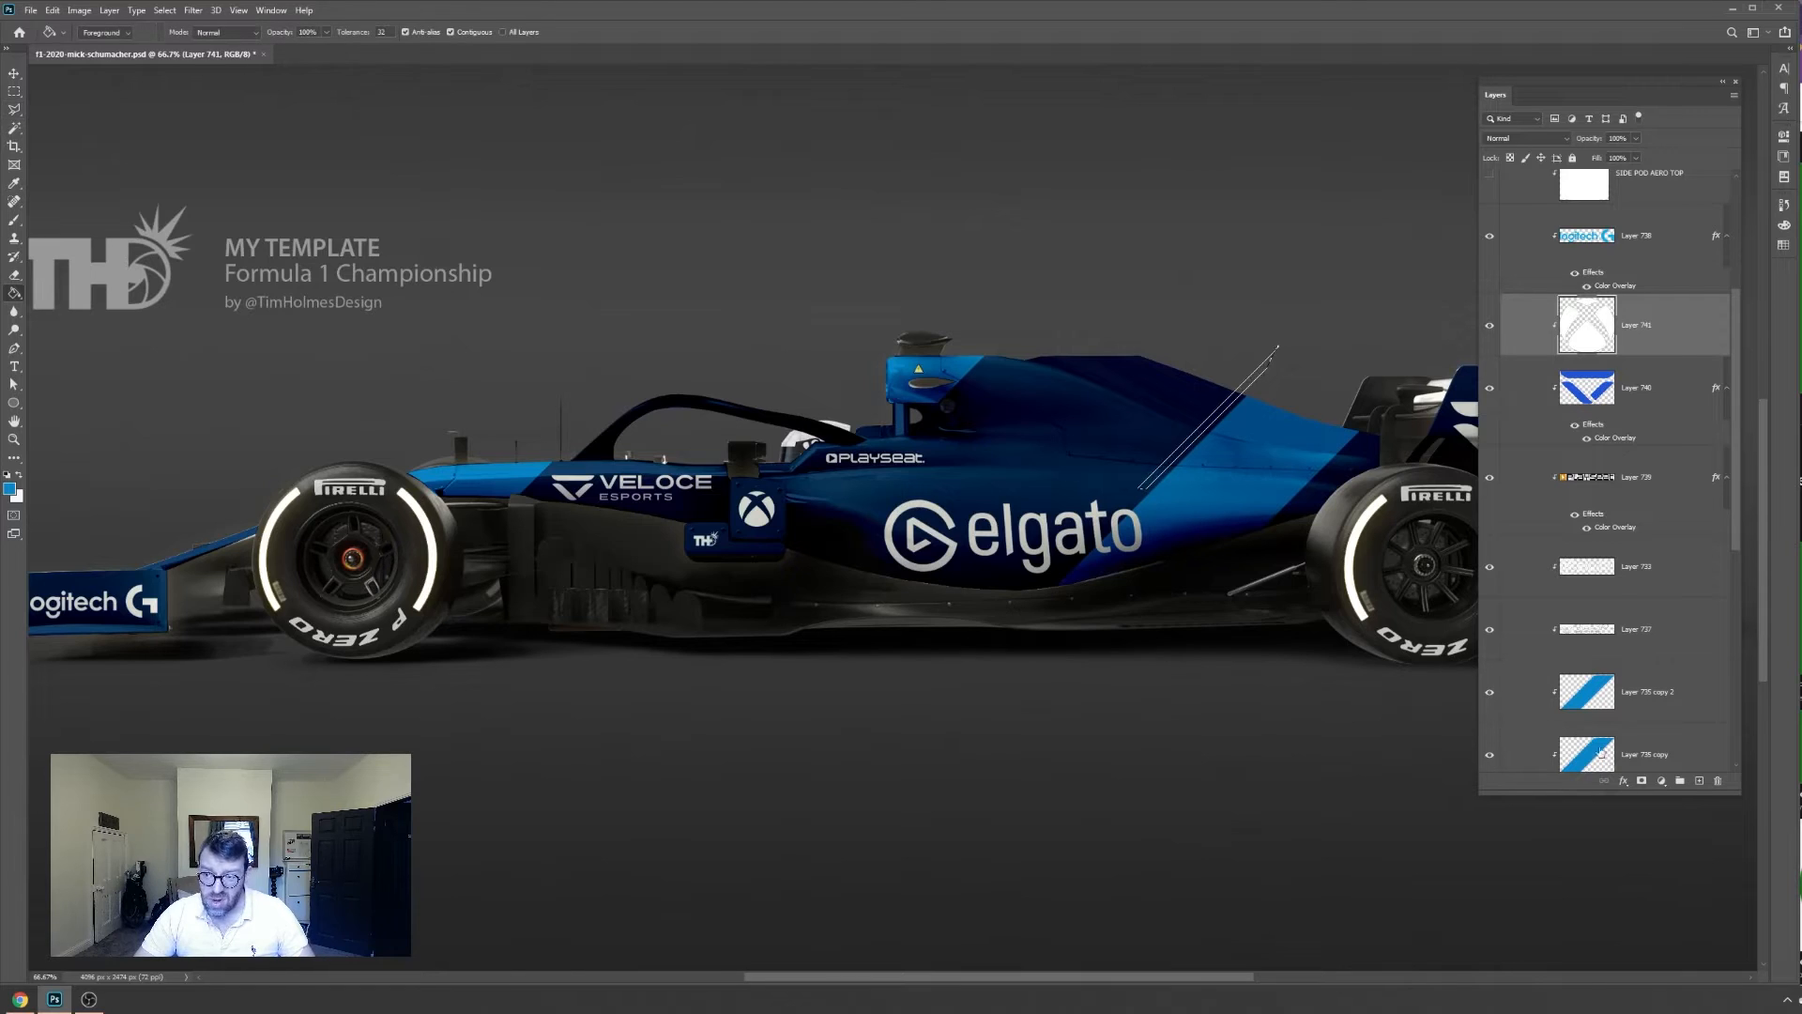
pyautogui.click(1699, 781)
pyautogui.click(1192, 434)
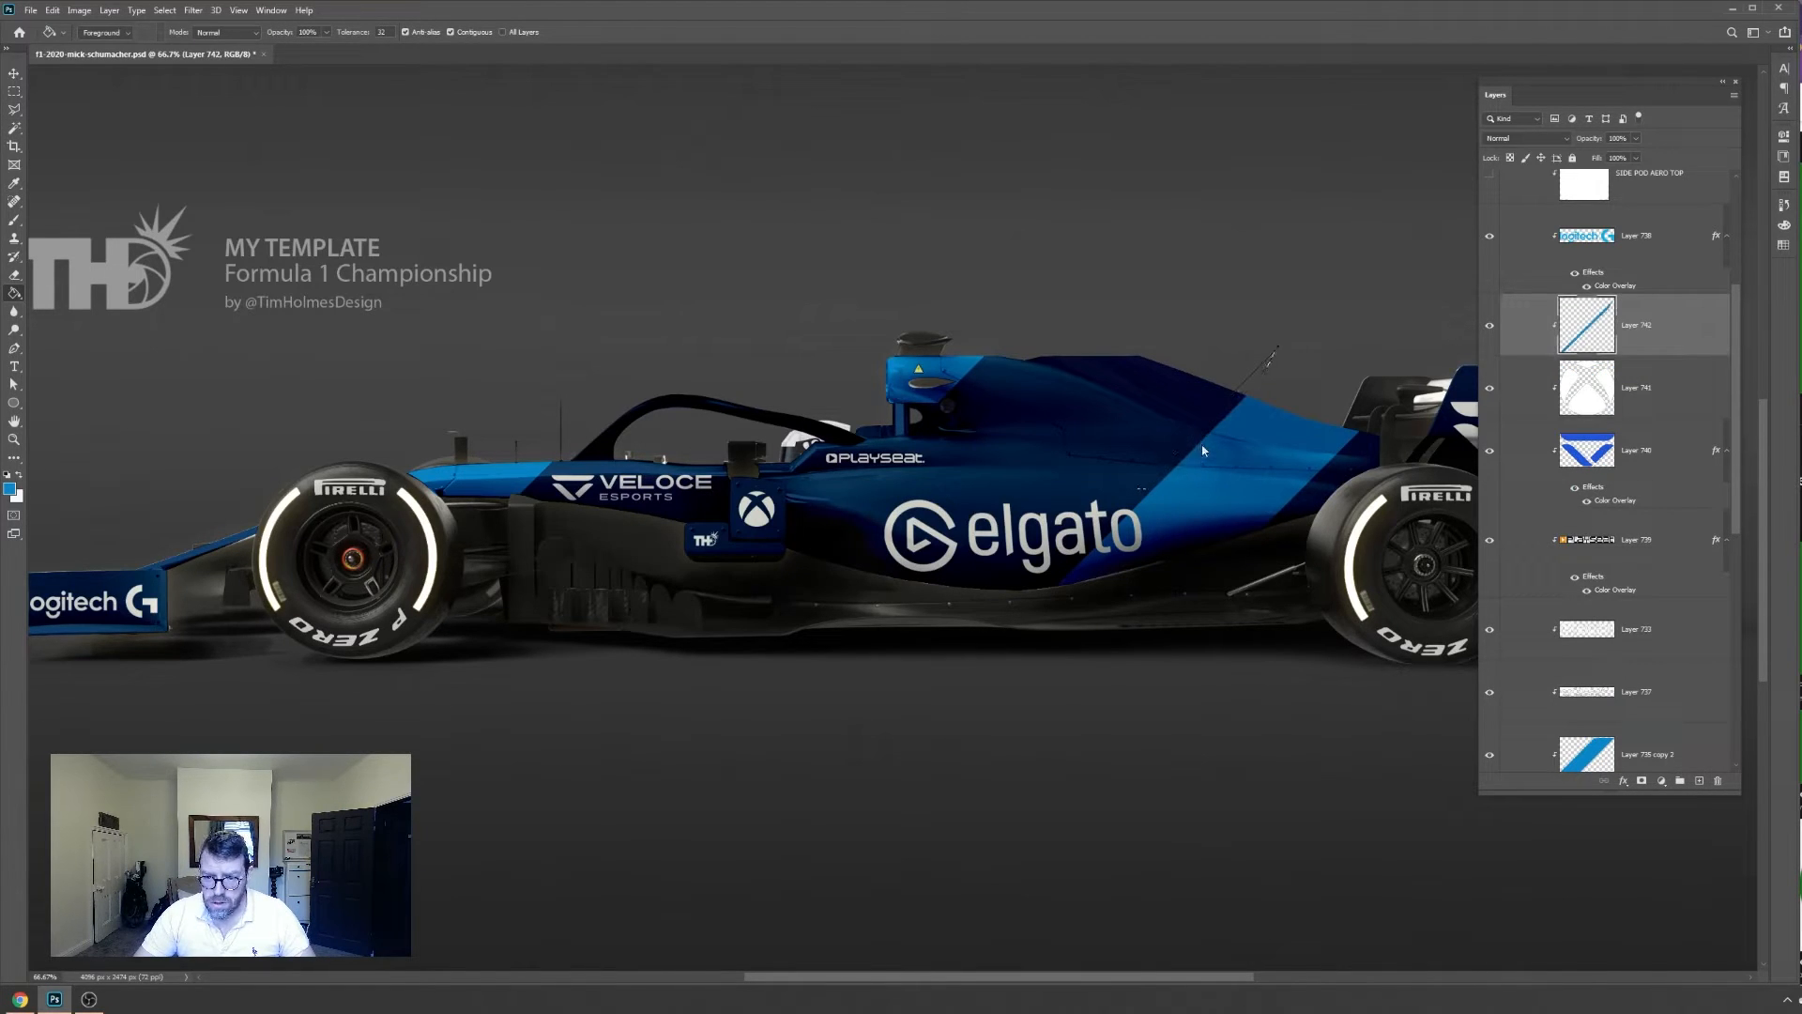
pyautogui.hotkey('ctrl', 'z')
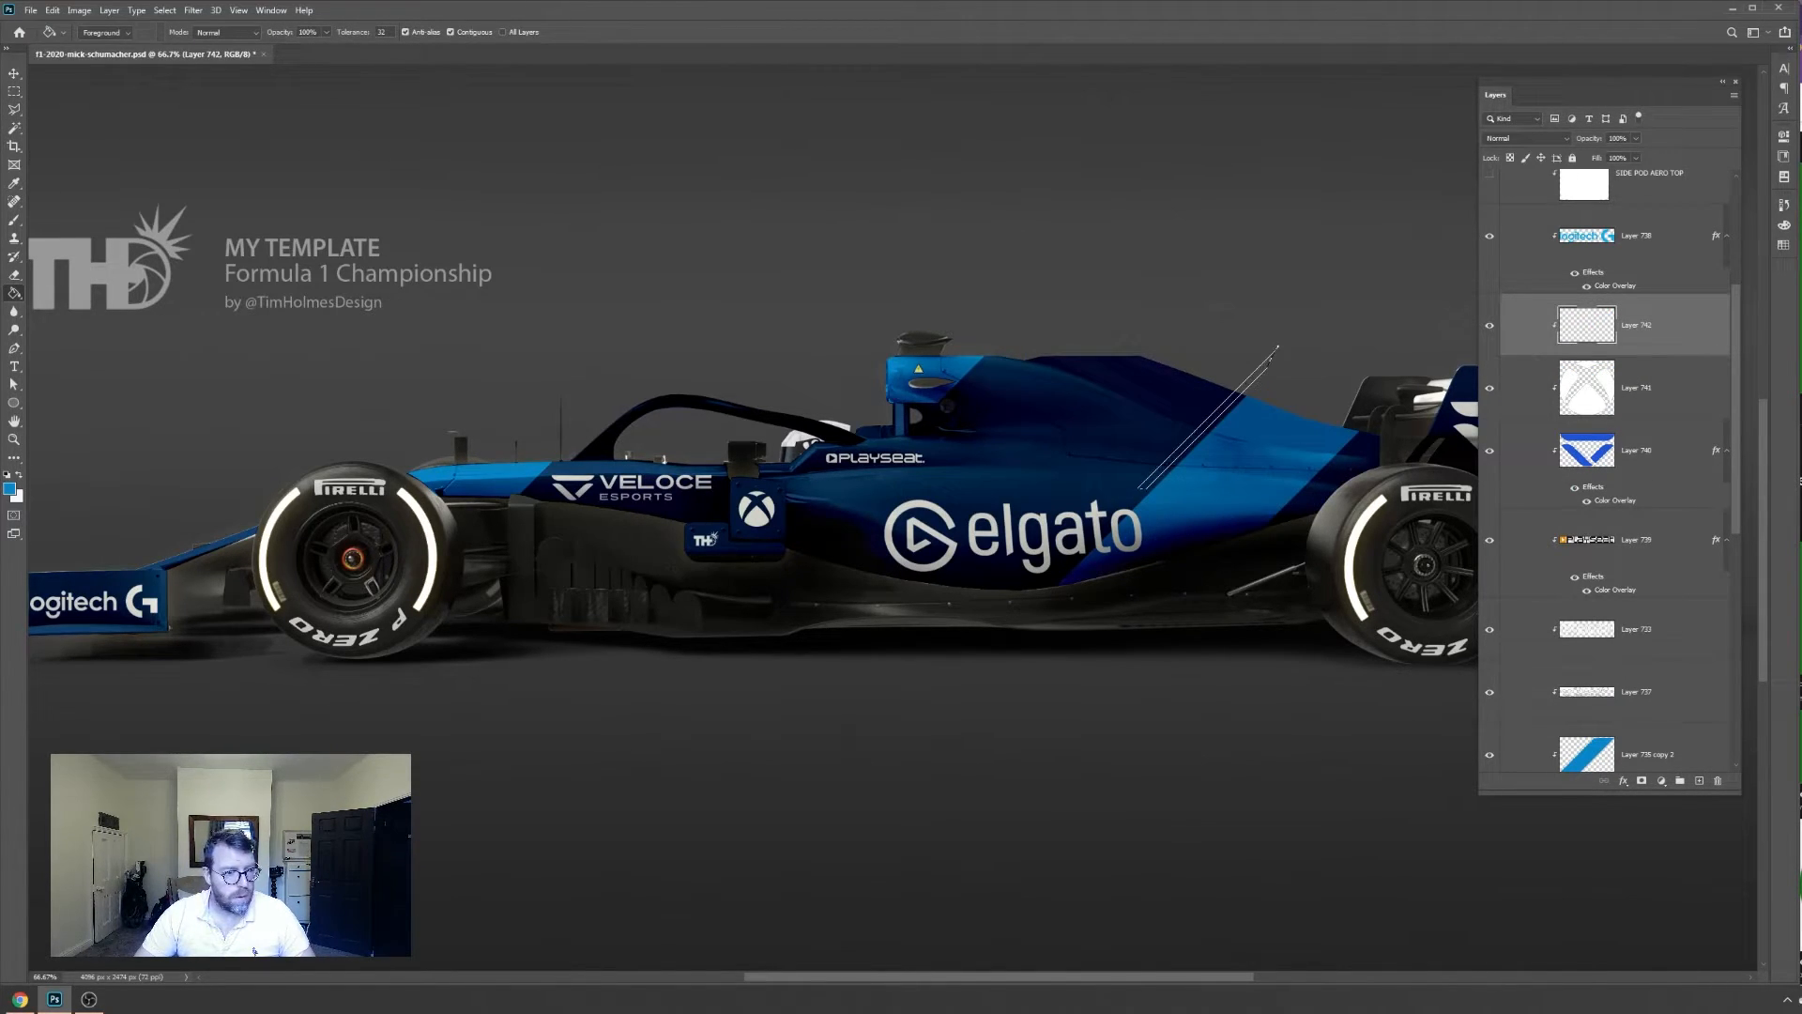
pyautogui.click(1211, 418)
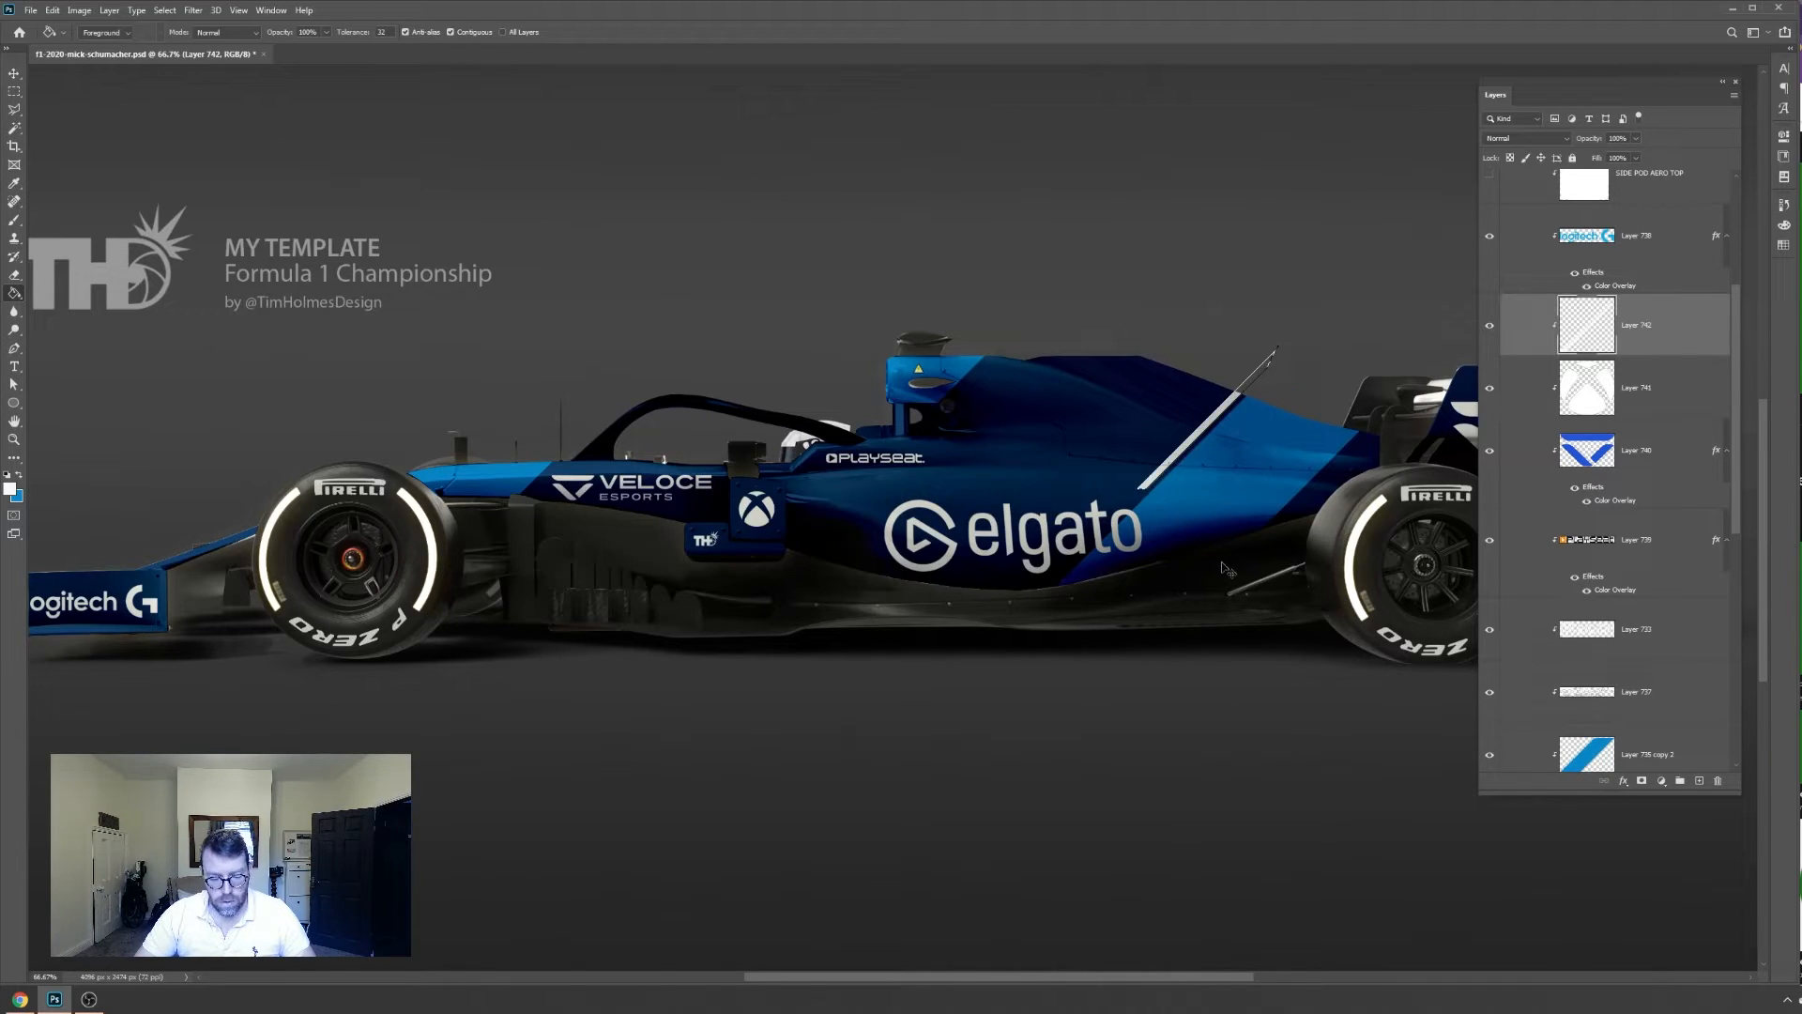
pyautogui.press('v')
pyautogui.moveTo(1179, 462)
pyautogui.mouseDown()
pyautogui.moveTo(1224, 421)
pyautogui.moveTo(1221, 441)
pyautogui.moveTo(1023, 378)
pyautogui.mouseUp()
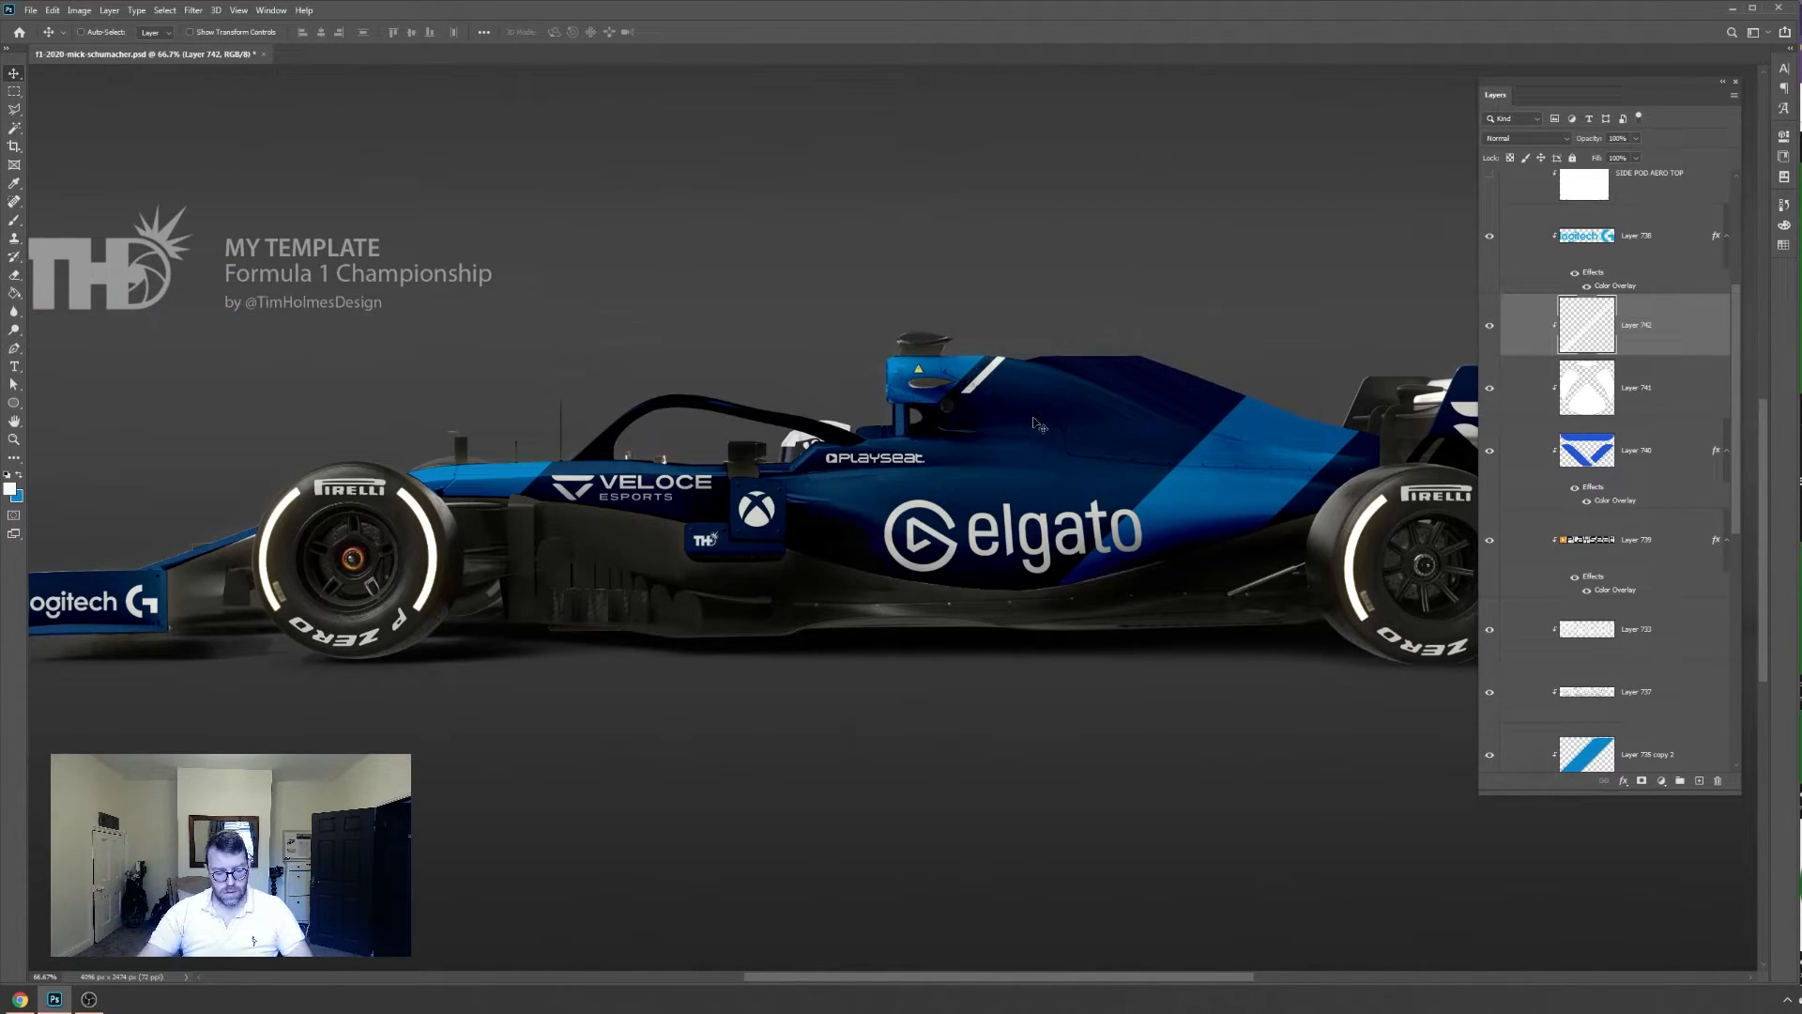
# Duplicate the thin white stripe and flip the copy both horizontally and vertically
pyautogui.hotkey('ctrl', 'j')
pyautogui.moveTo(1042, 371); pyautogui.dragTo(885, 542)
pyautogui.hotkey('ctrl', 't')
pyautogui.rightClick(799, 554)
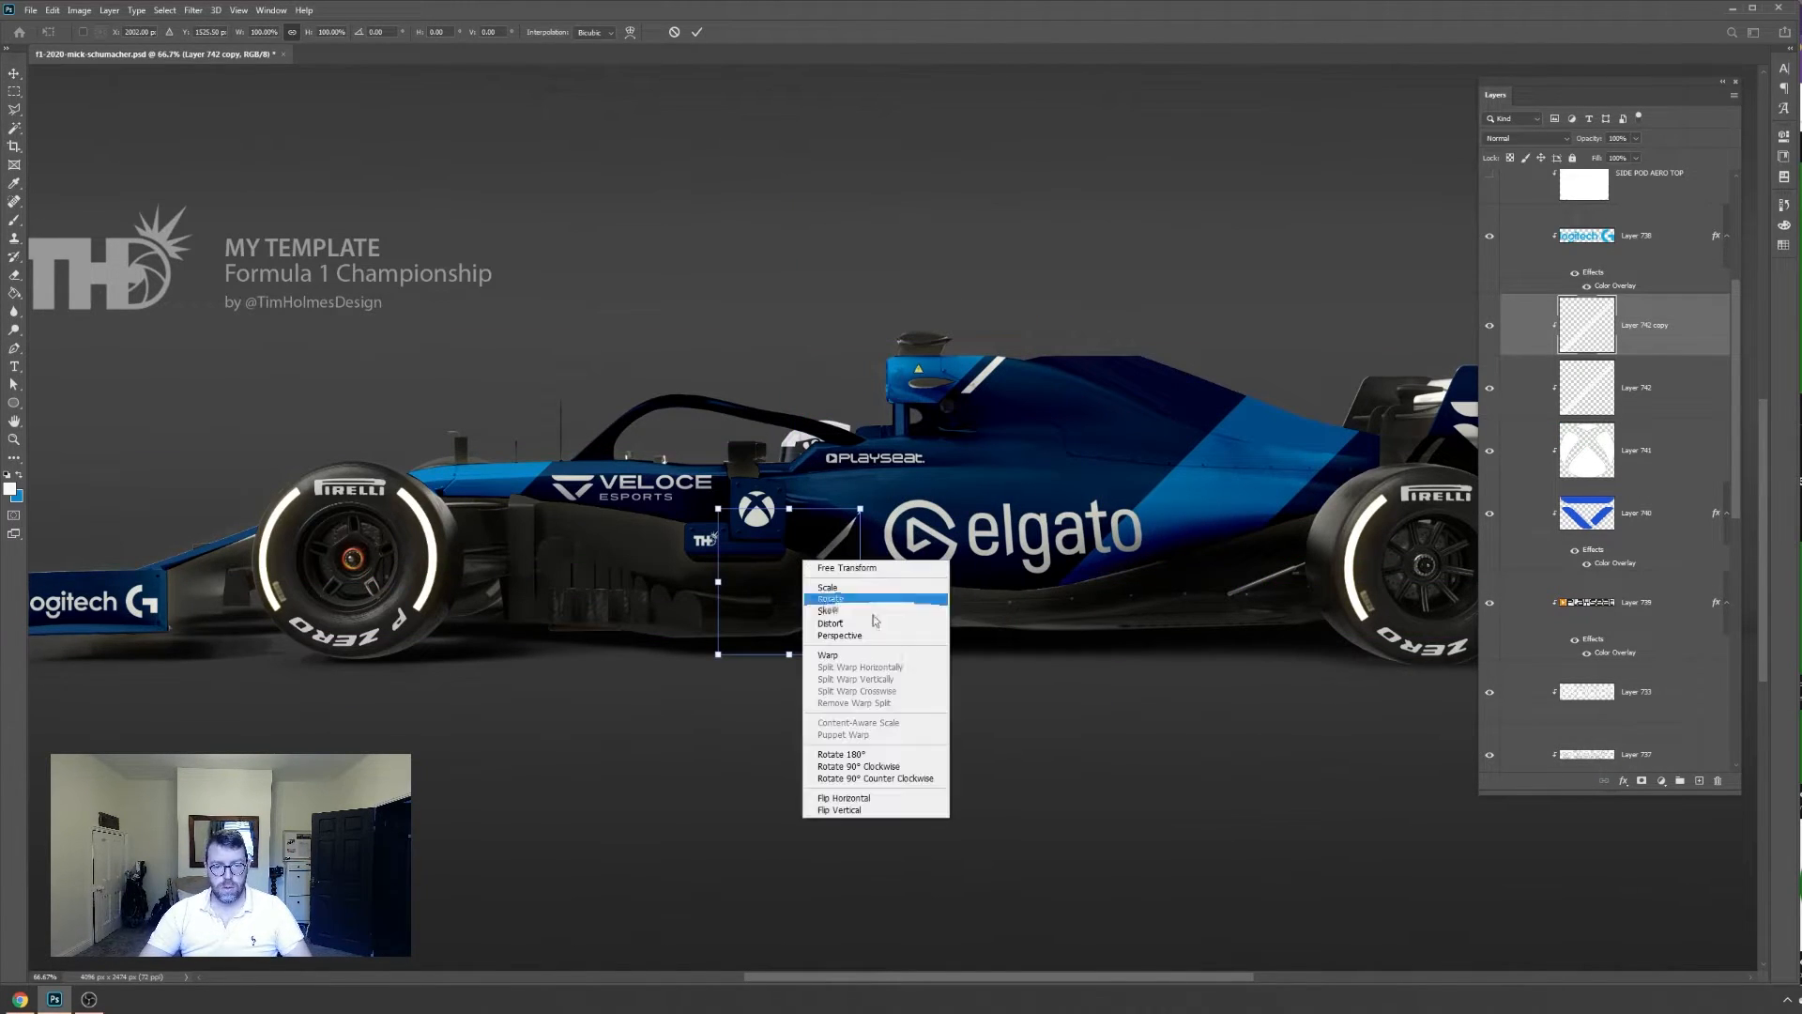
pyautogui.click(845, 799)
pyautogui.rightClick(849, 542)
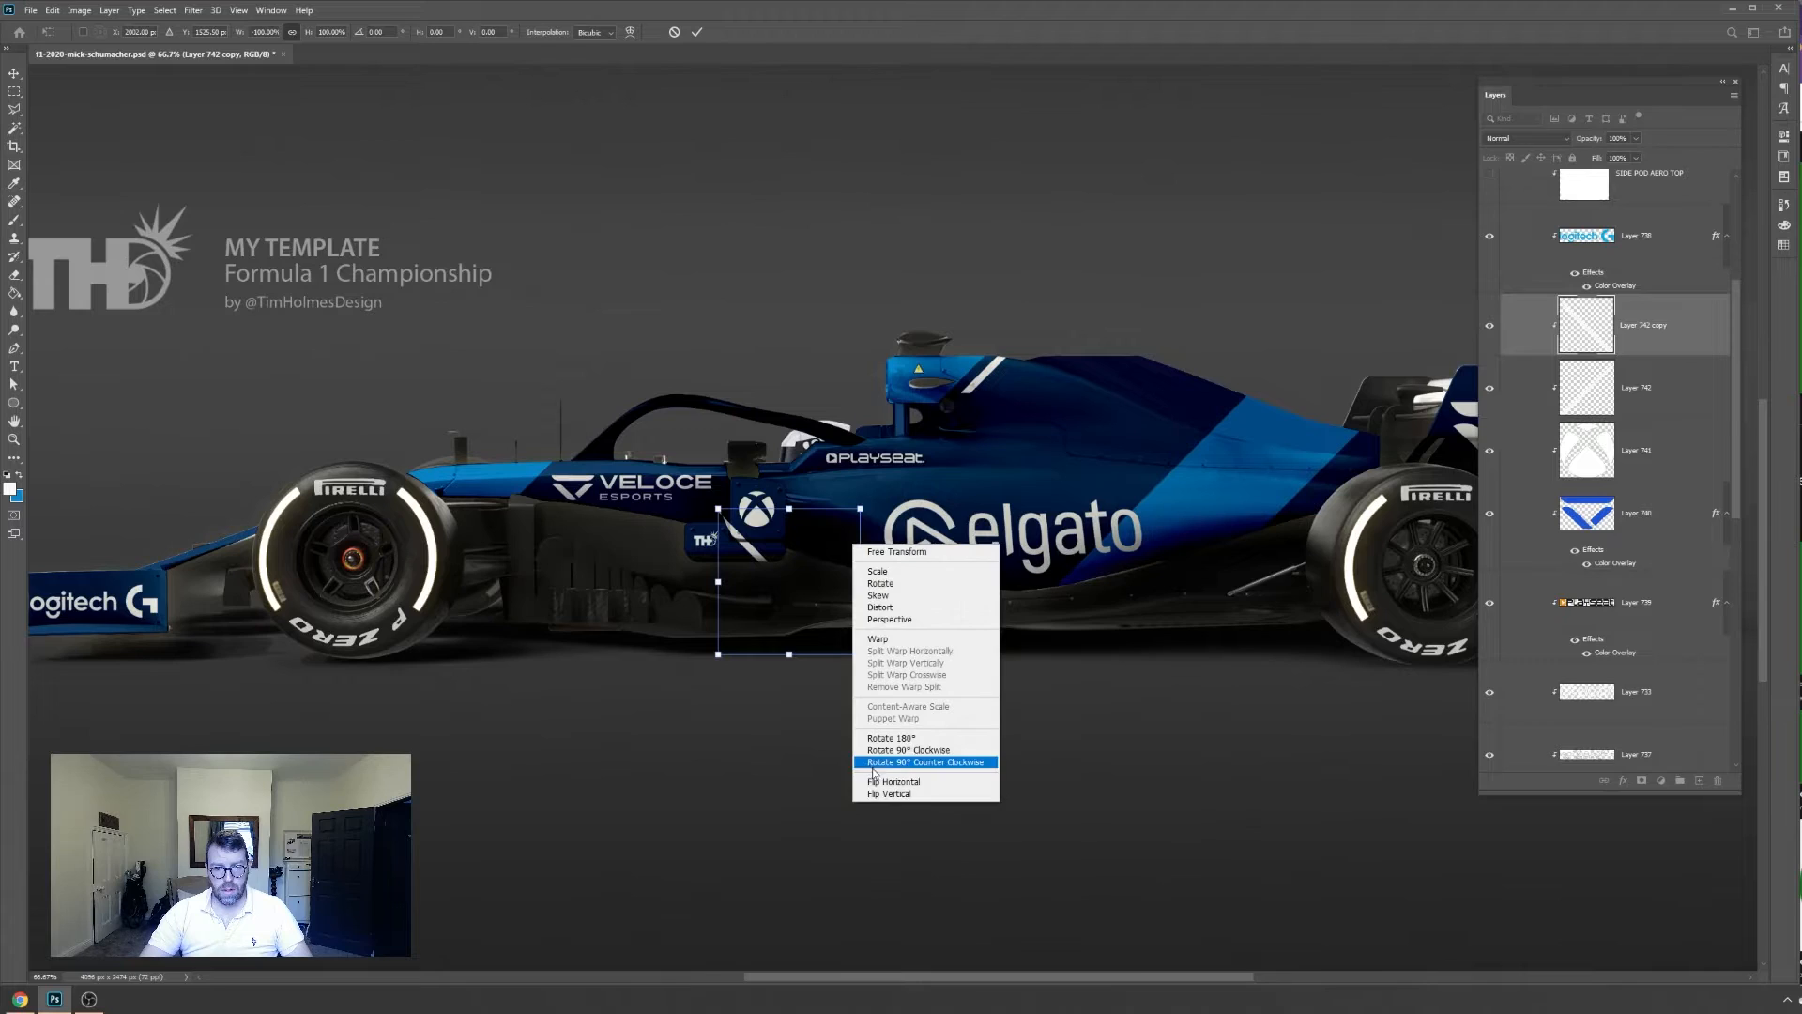
pyautogui.click(883, 796)
pyautogui.press('Return')
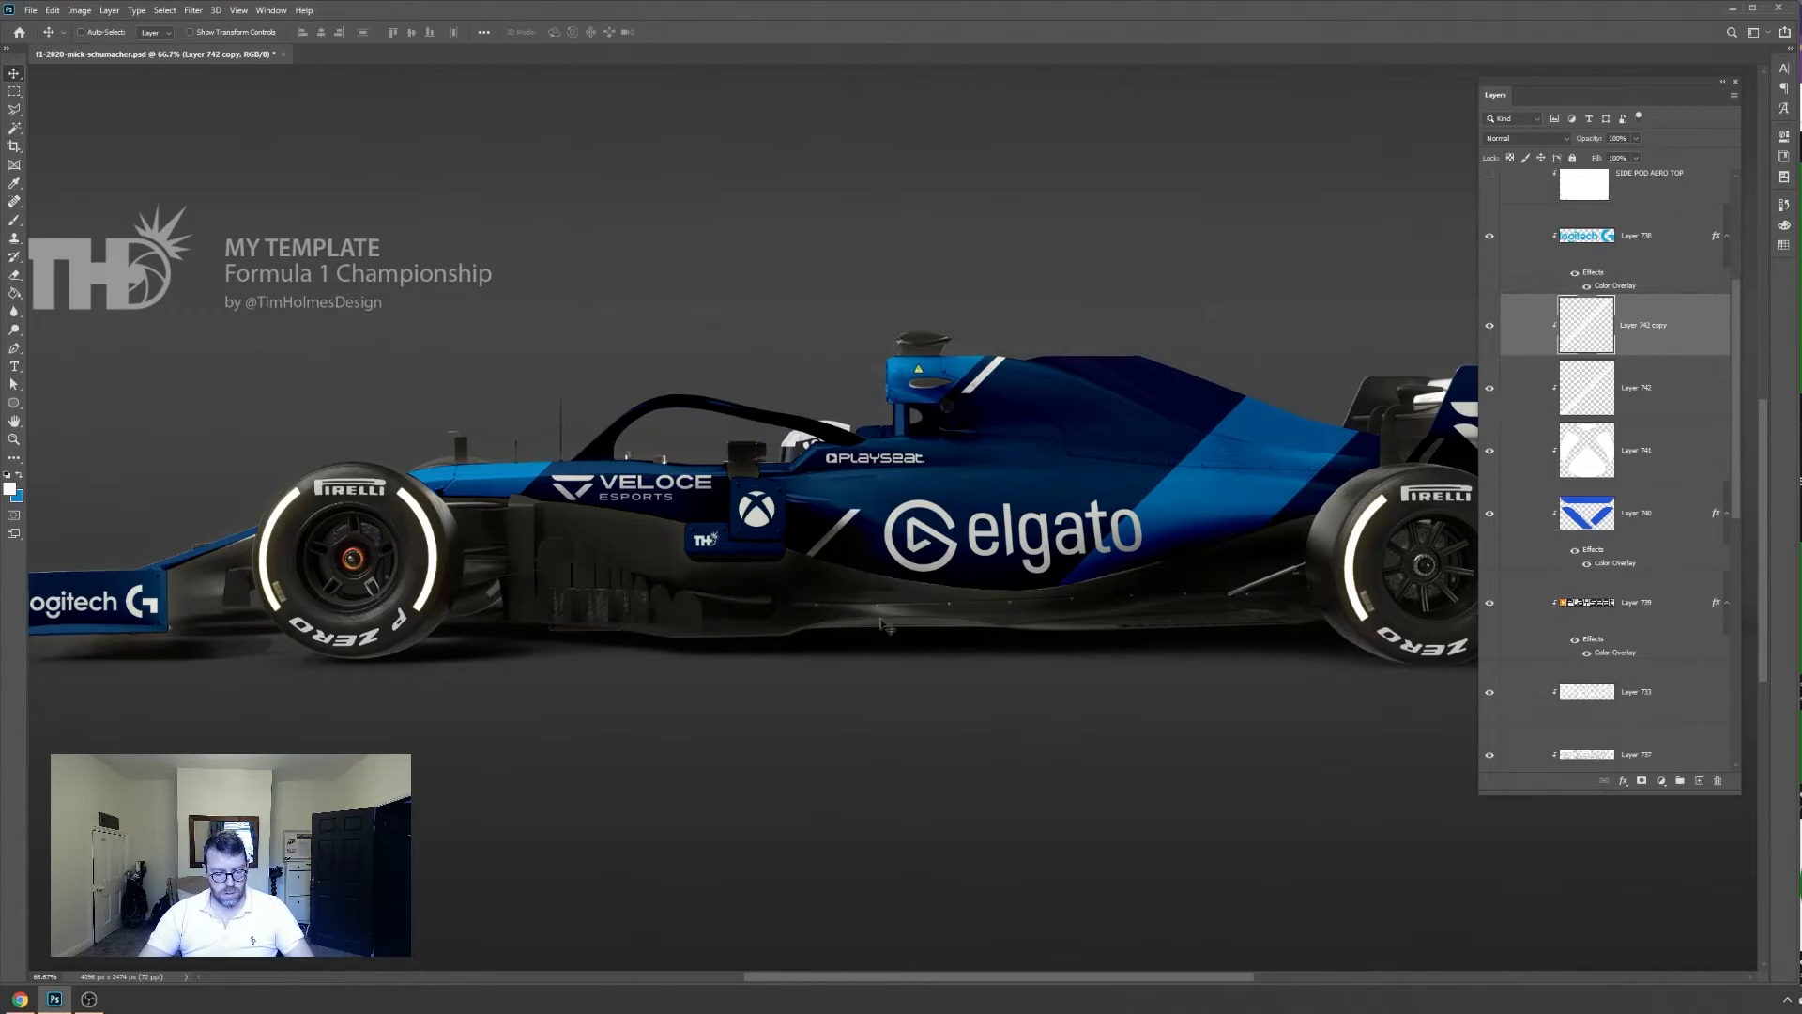
# Place the flipped white stripe on the nose ahead of the Veloce logo and put another copy before the rear wheel
pyautogui.moveTo(897, 578); pyautogui.dragTo(542, 536)
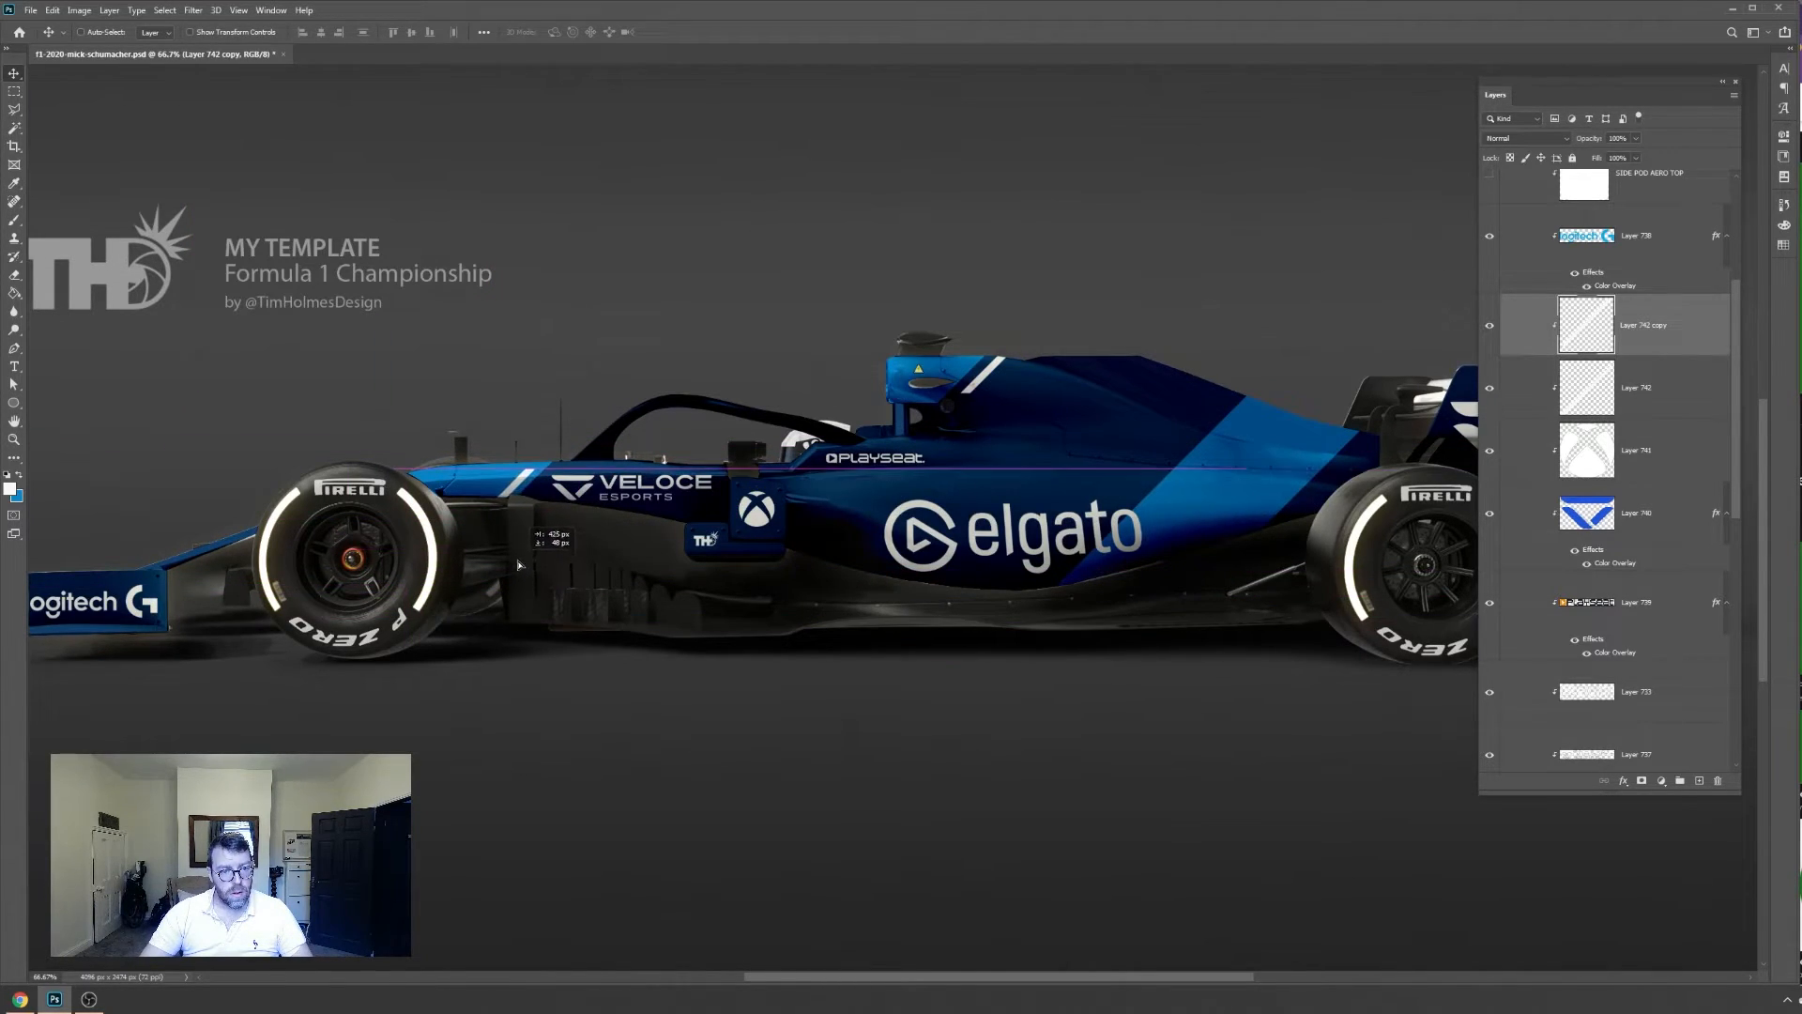
pyautogui.moveTo(550, 525); pyautogui.dragTo(1326, 527)
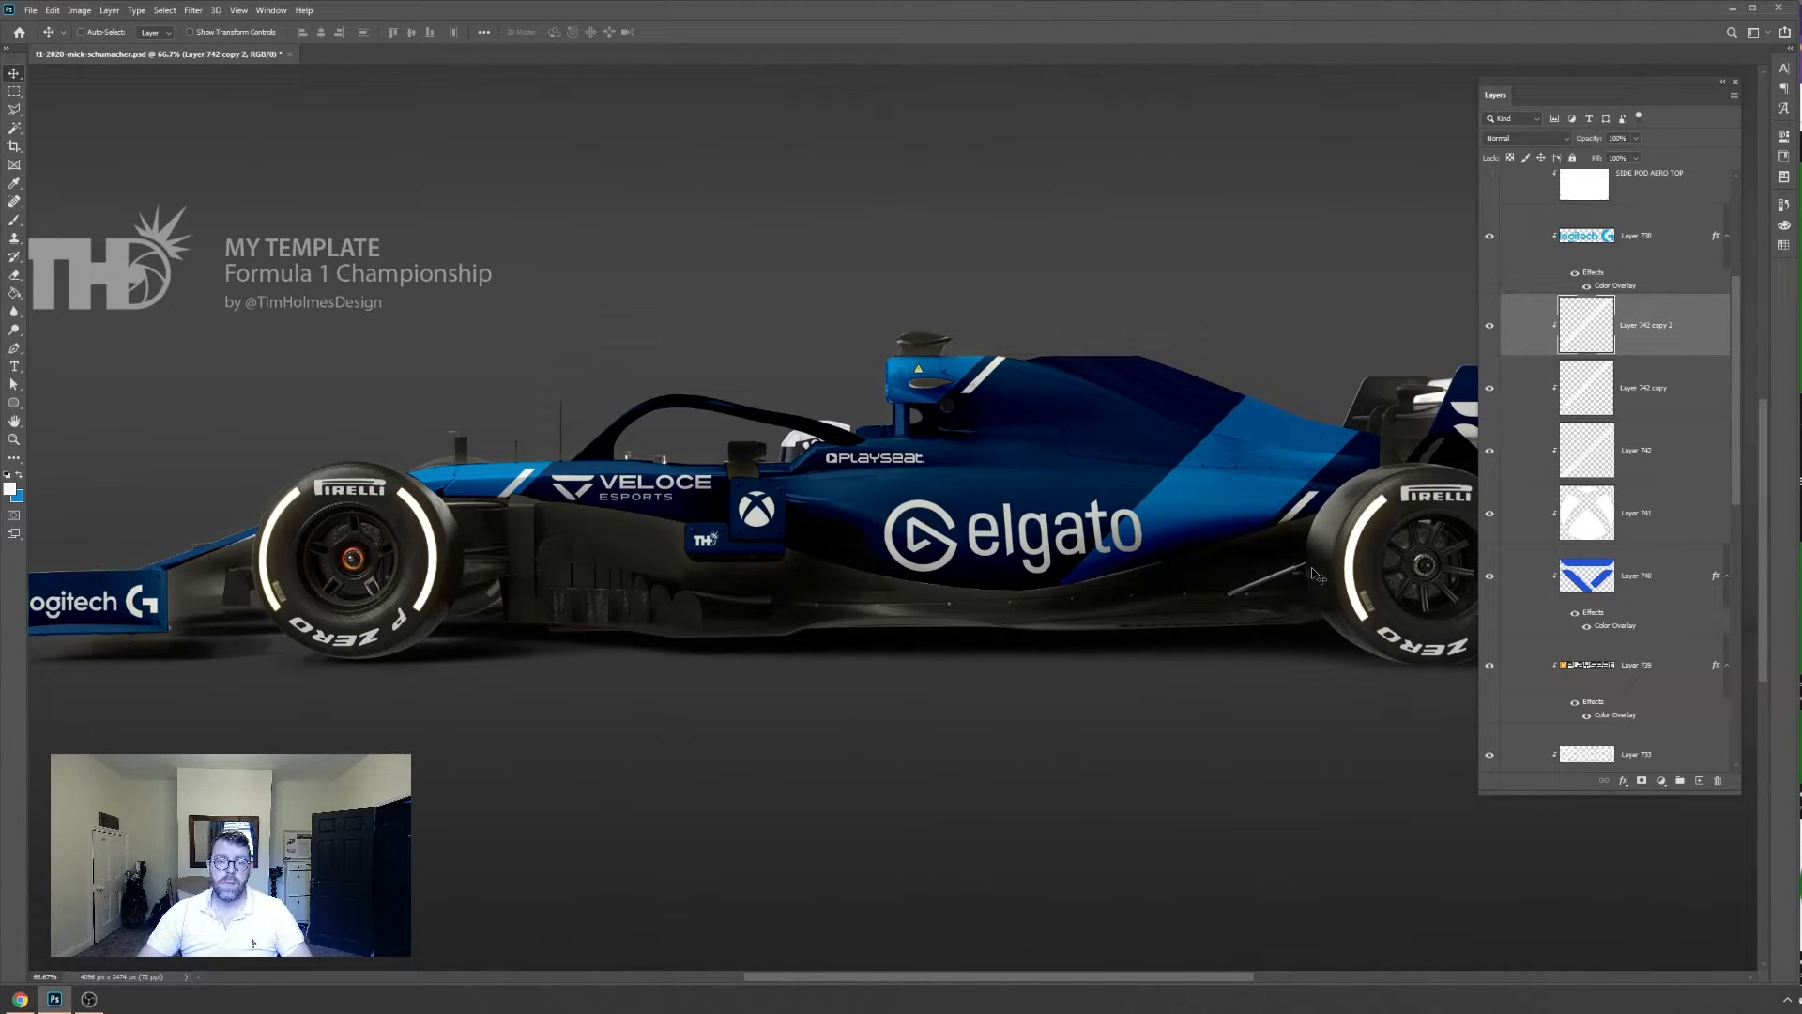
# Outline a wide diagonal band across the rear of the engine cover with the Polygonal Lasso
pyautogui.moveTo(1026, 415); pyautogui.dragTo(880, 423)
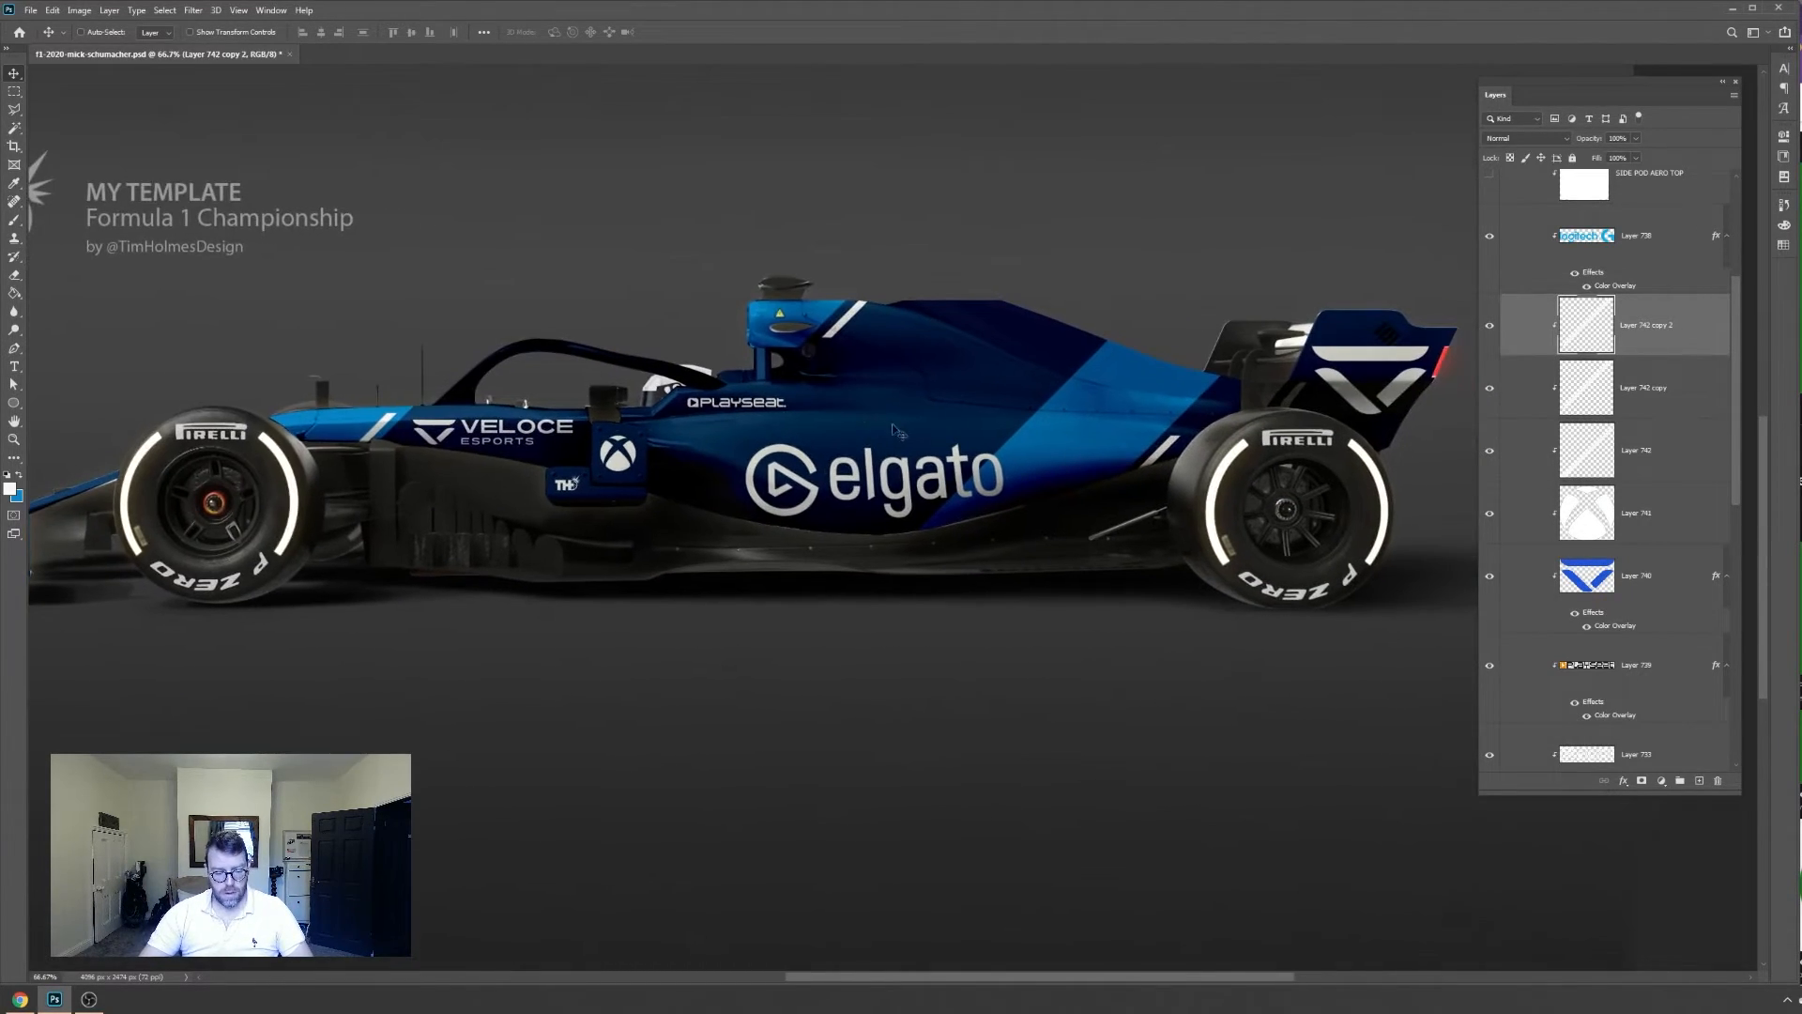
pyautogui.press('l')
pyautogui.click(1118, 304)
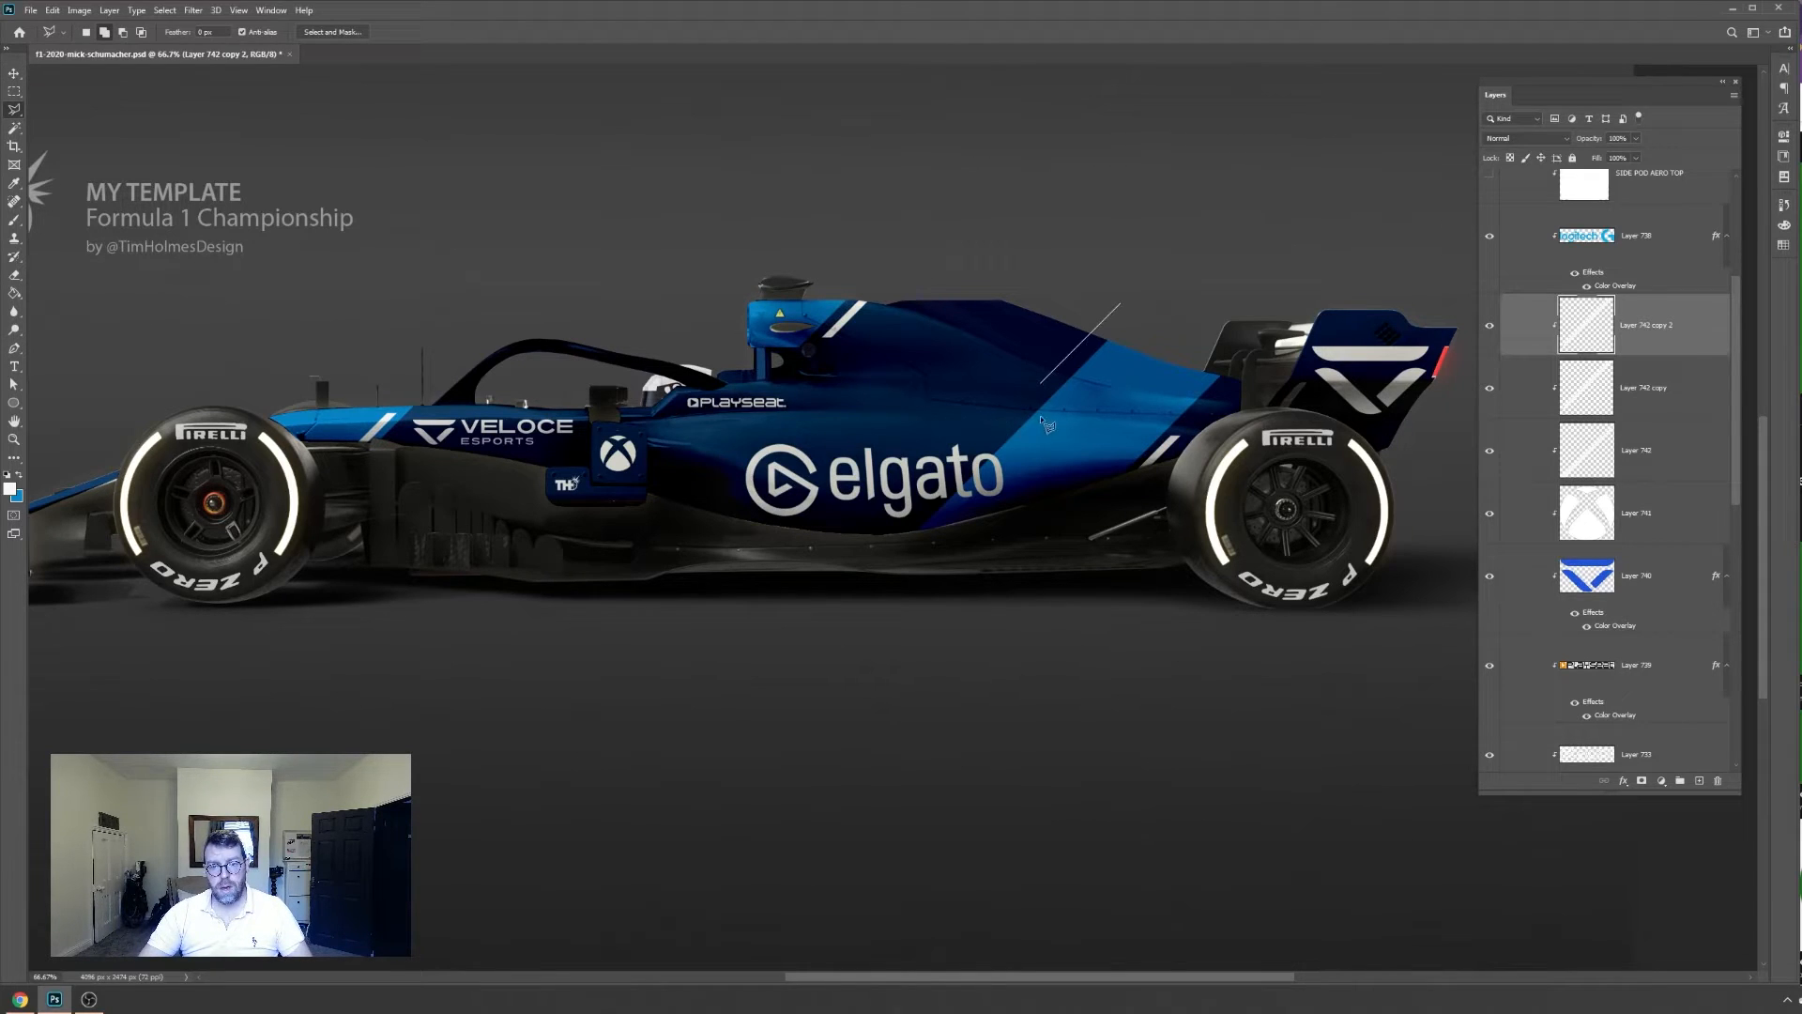
pyautogui.doubleClick(1150, 251)
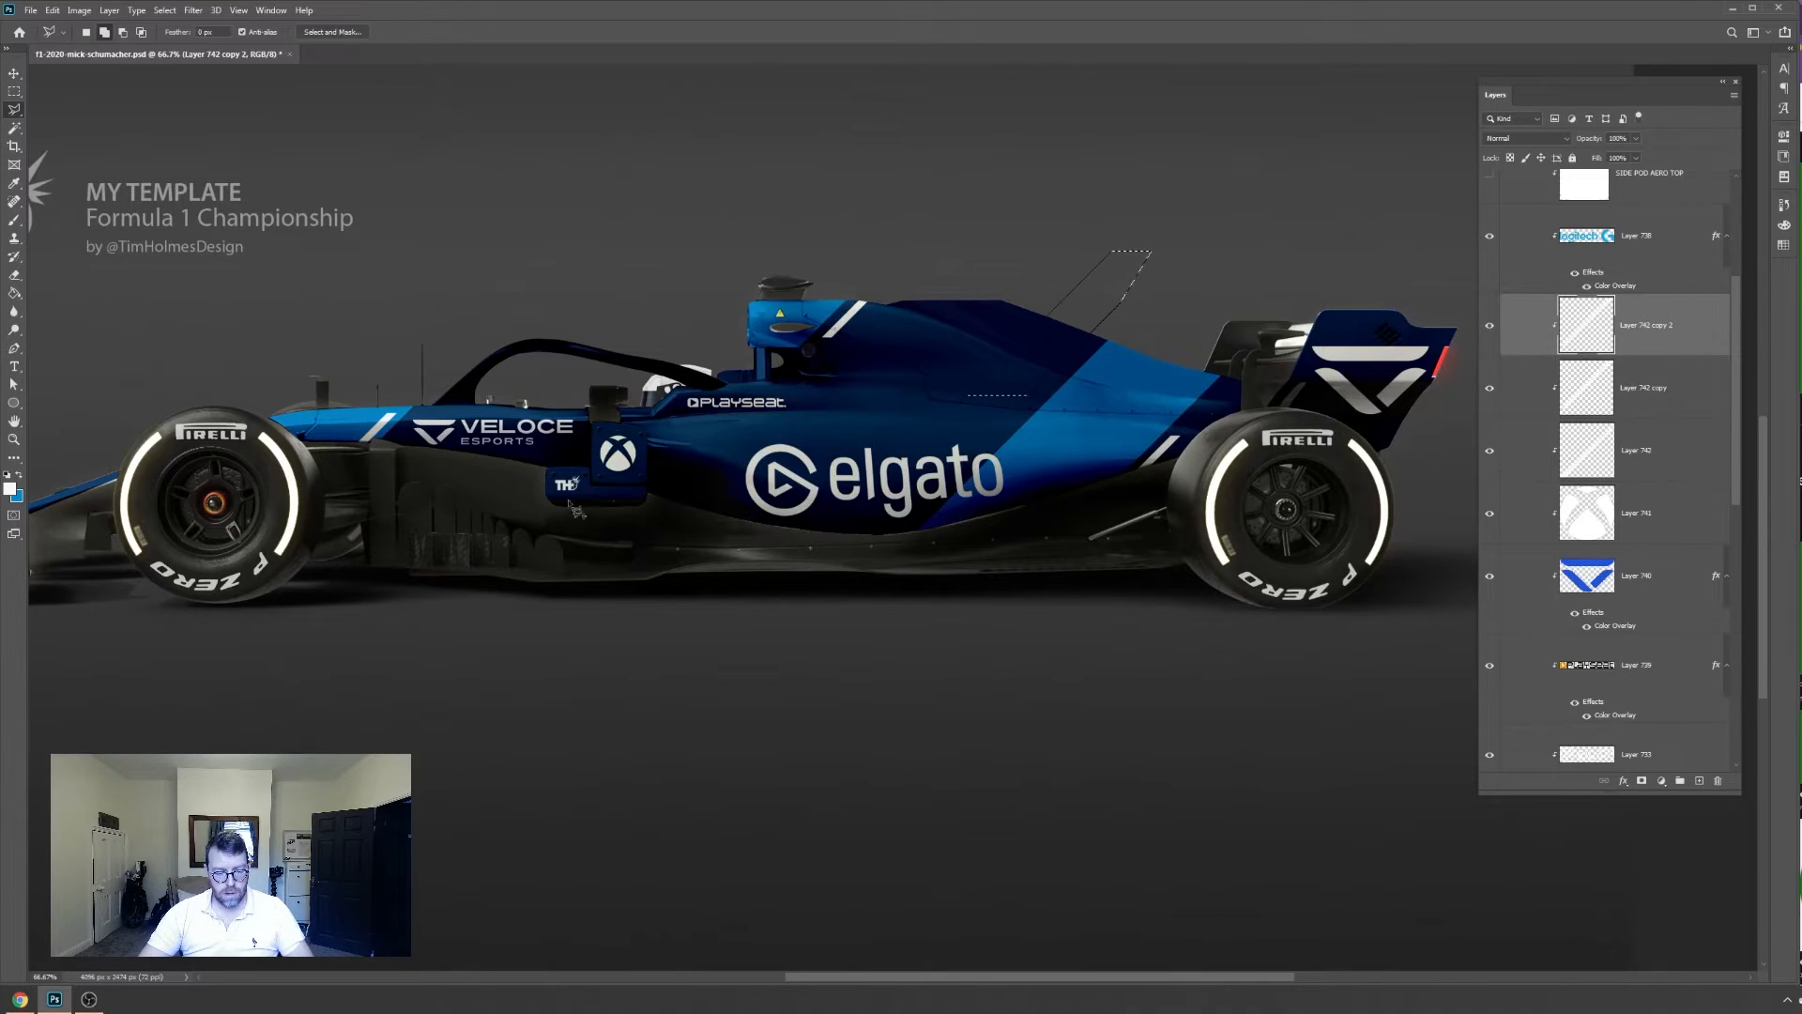
# Set the background colour to #18abdb and fill the diagonal selection with the foreground blue
pyautogui.click(17, 490)
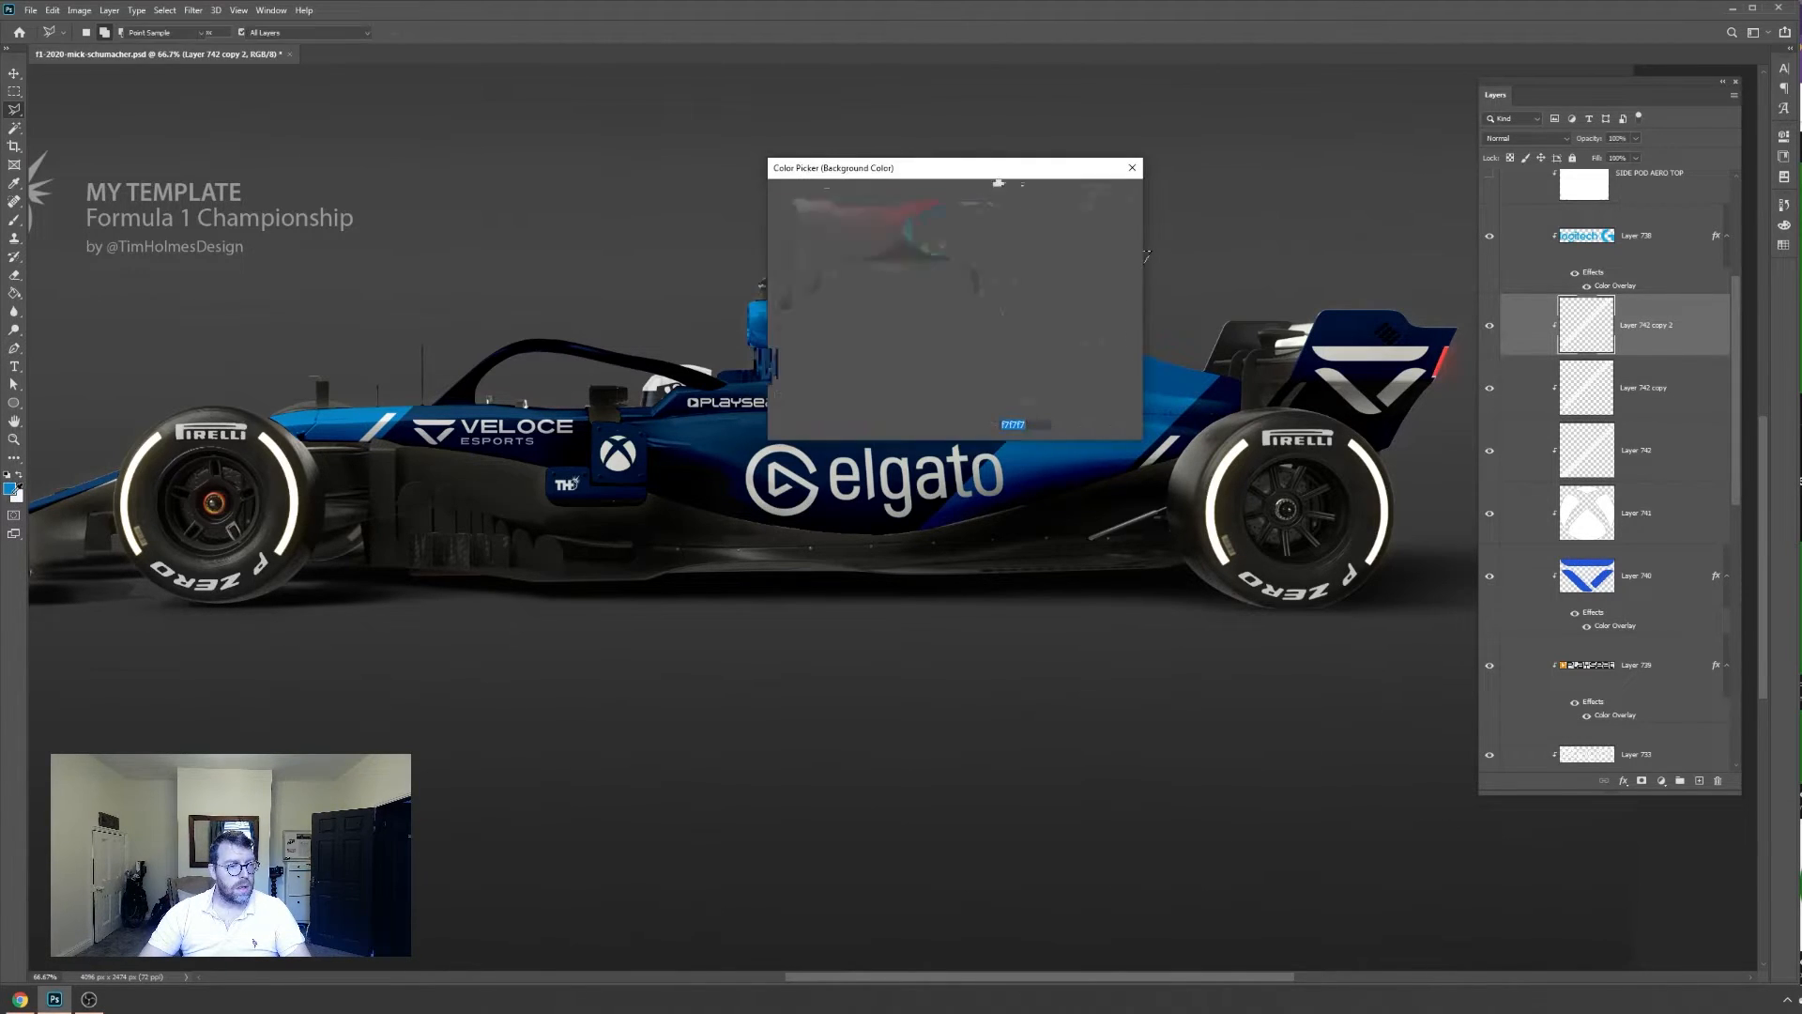
pyautogui.click(974, 283)
pyautogui.click(935, 225)
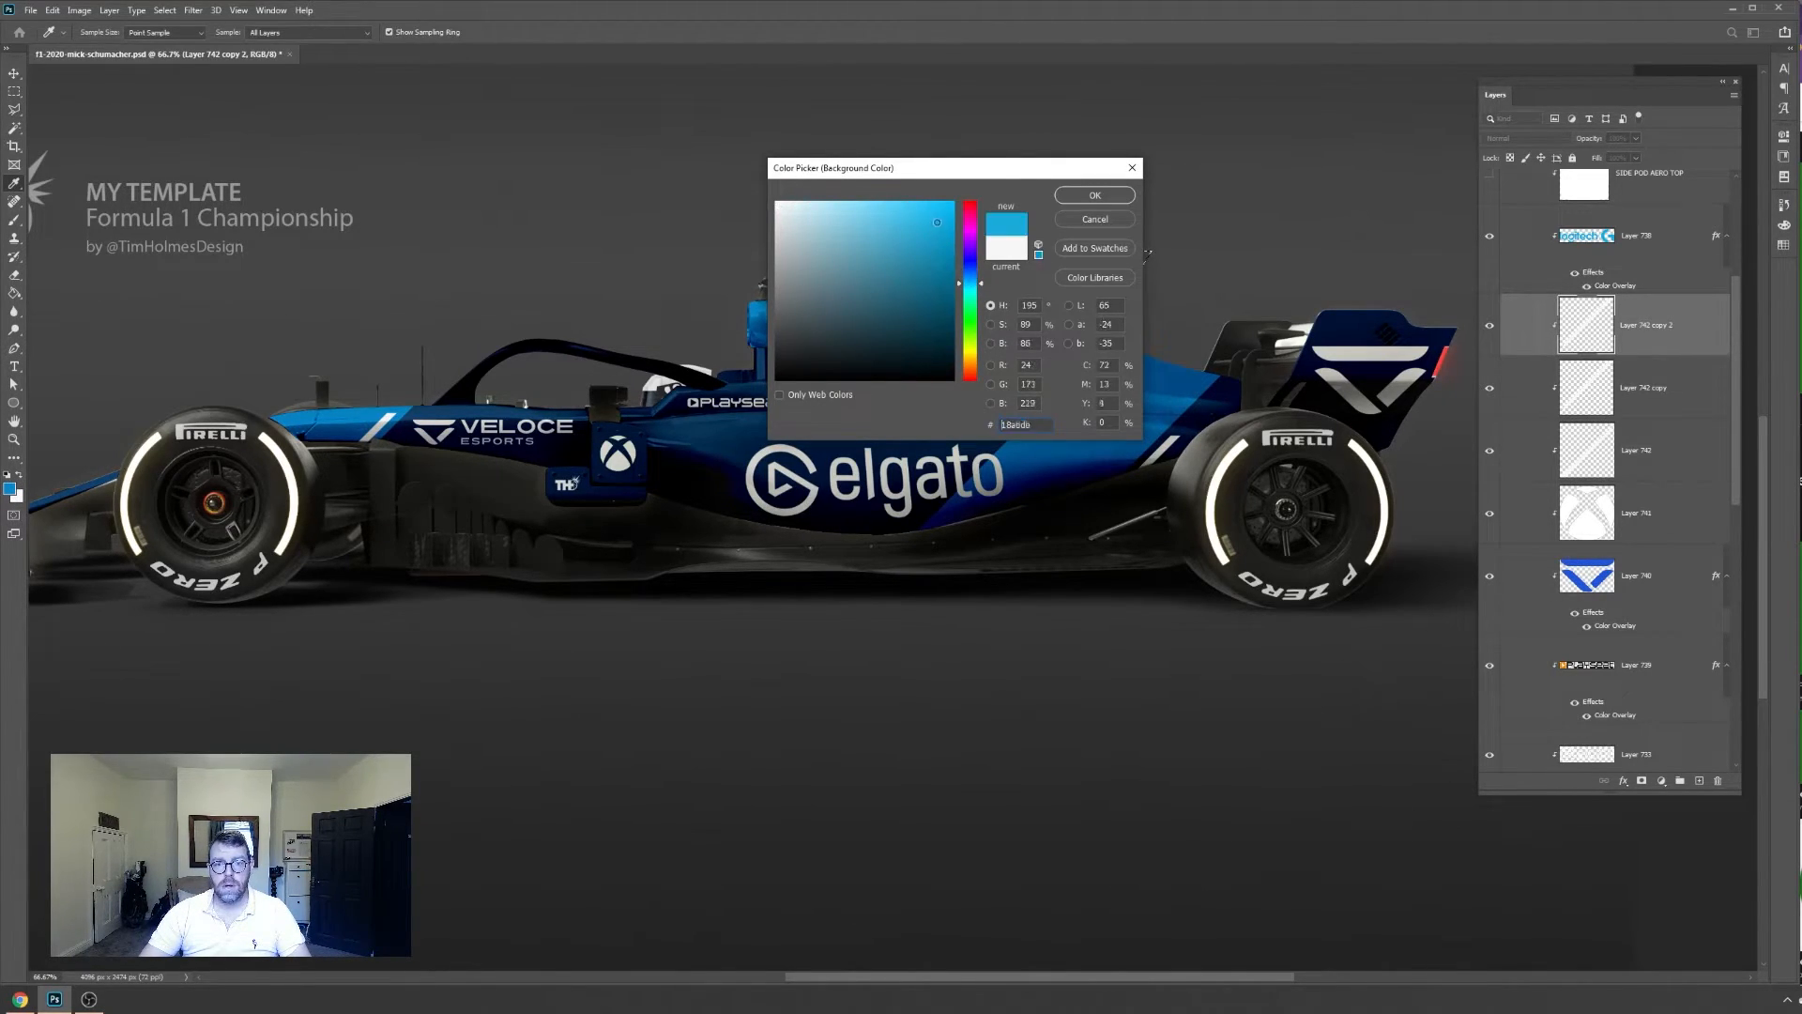
pyautogui.click(1084, 201)
pyautogui.press('g')
pyautogui.click(1056, 357)
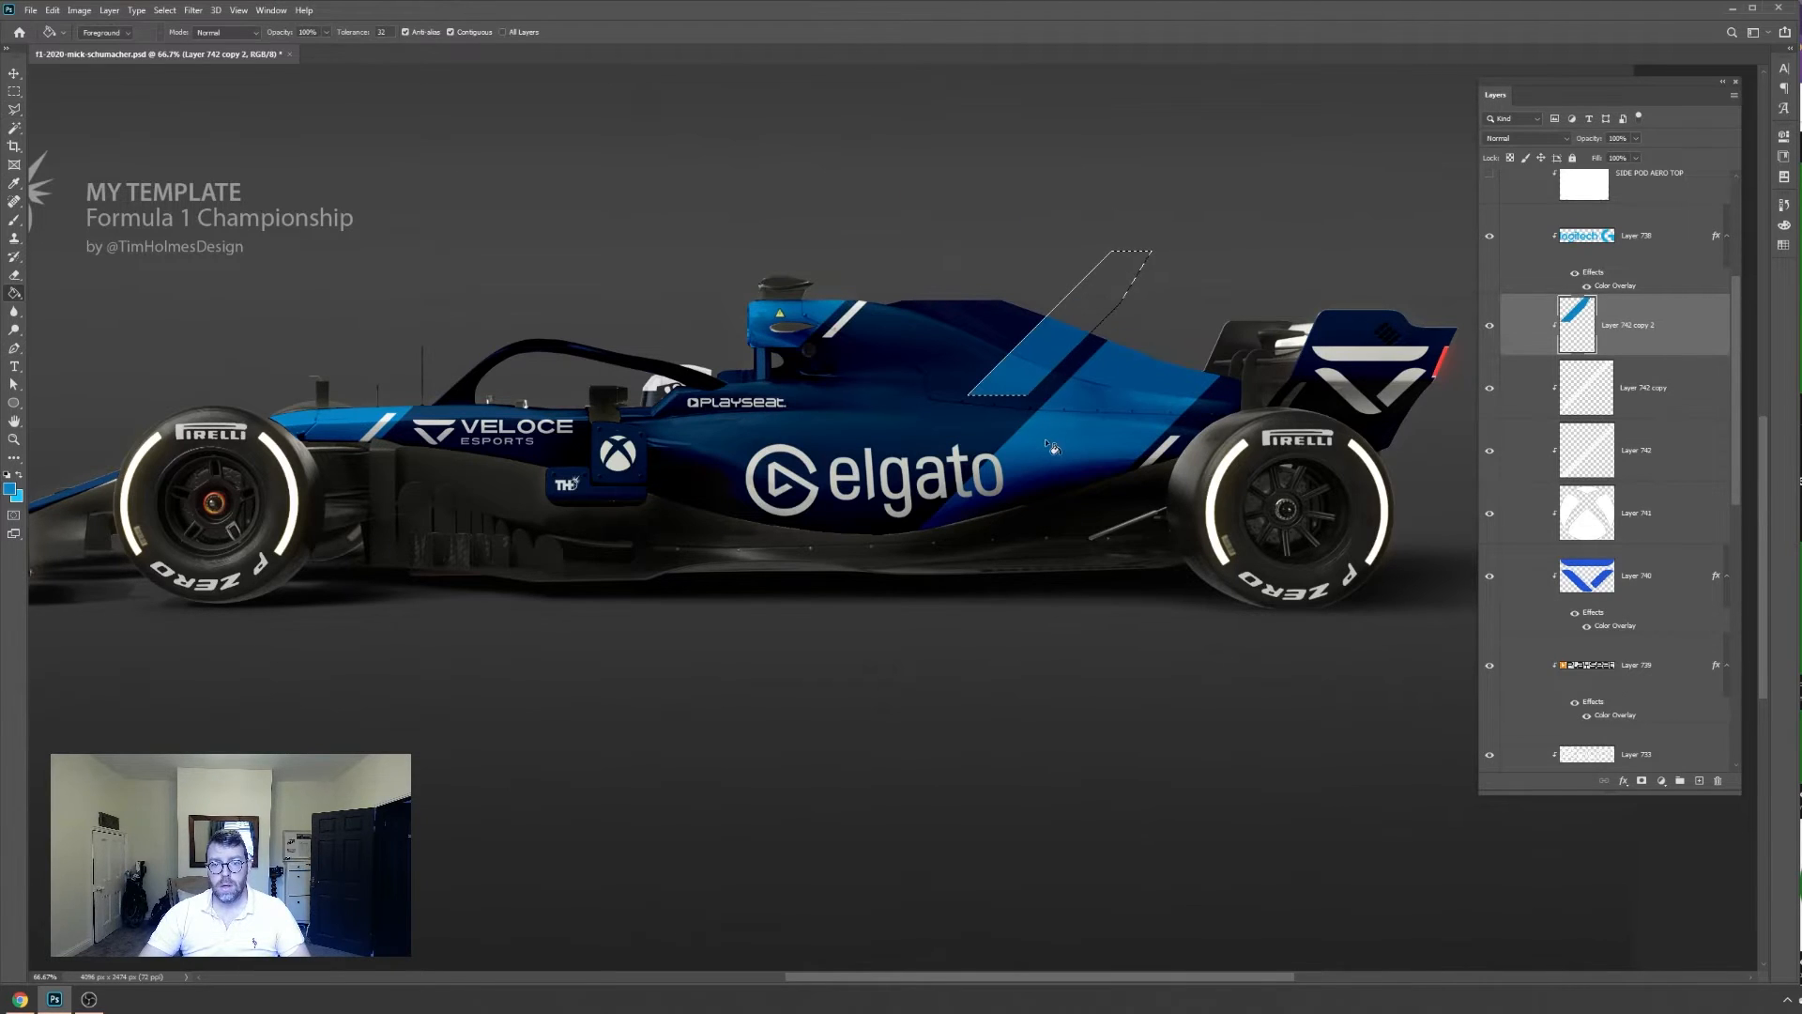
# Set the foreground colour to light blue #a3dfff
pyautogui.click(11, 489)
pyautogui.write('71c3ef')
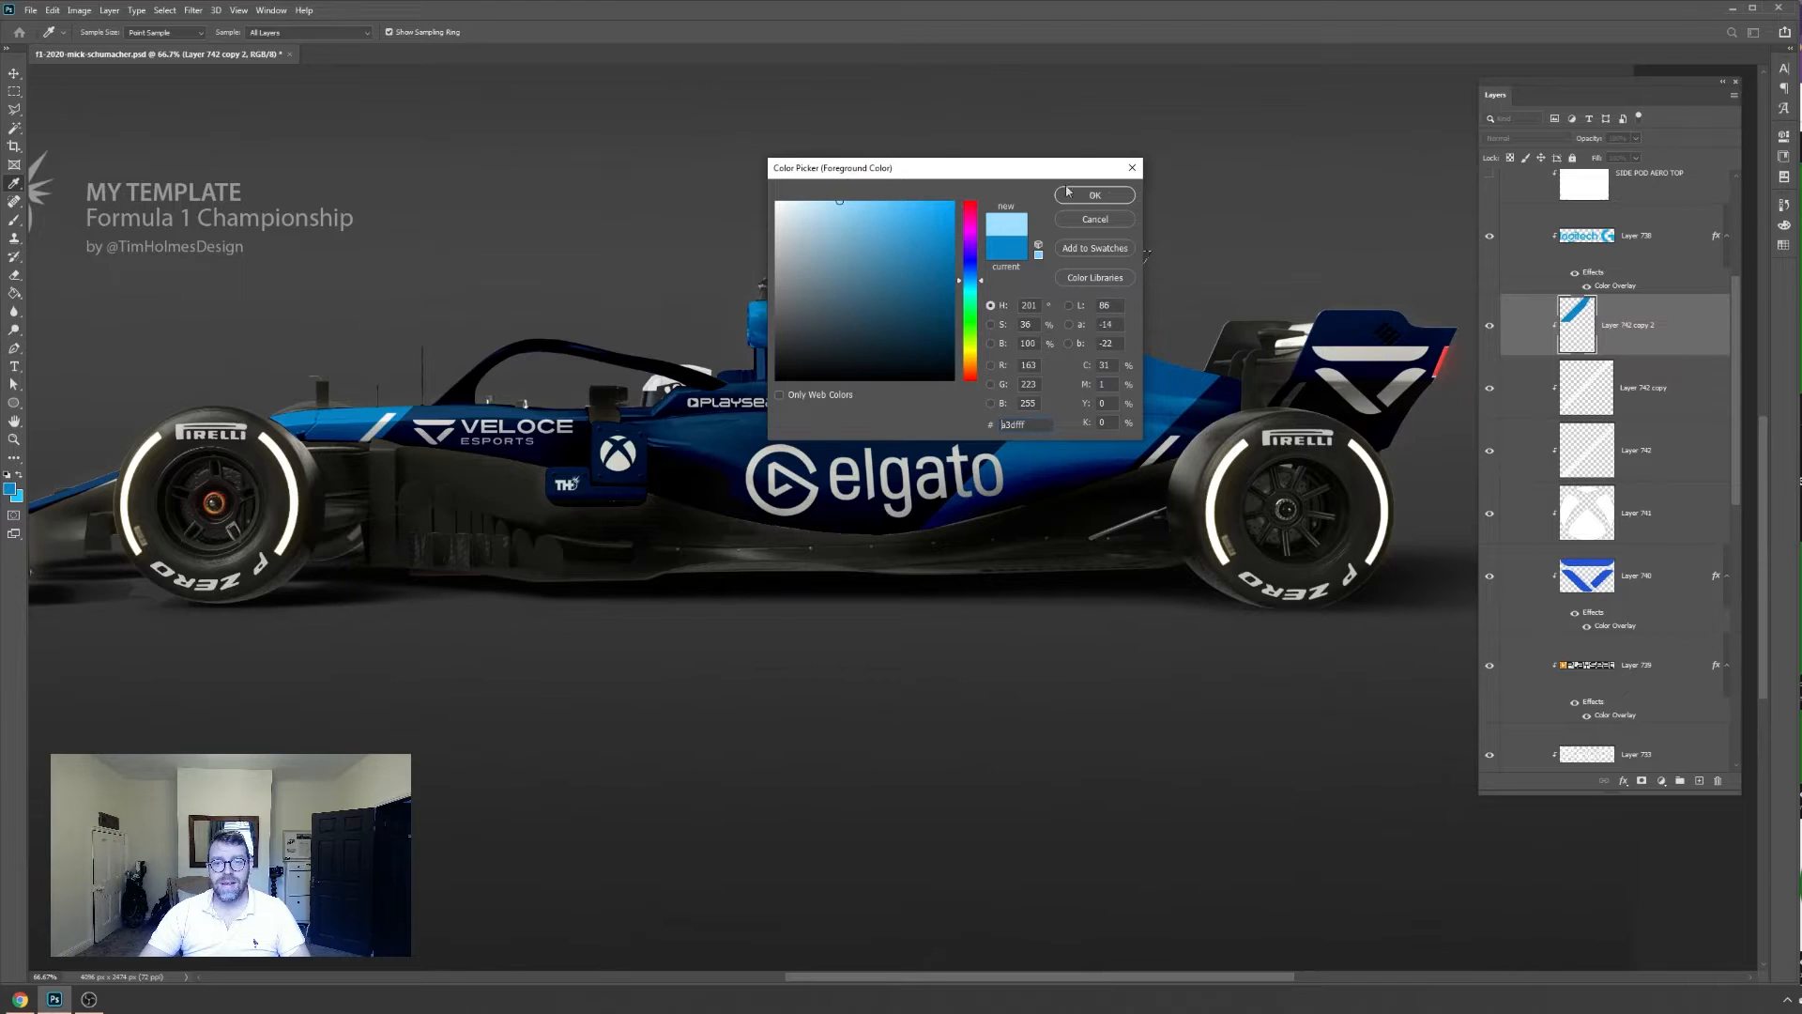
pyautogui.click(1089, 195)
pyautogui.press('g')
pyautogui.click(1033, 361)
pyautogui.hotkey('ctrl', 'd')
pyautogui.press('v')
pyautogui.moveTo(1054, 426)
pyautogui.mouseDown()
pyautogui.moveTo(1073, 448)
pyautogui.moveTo(939, 423)
pyautogui.moveTo(763, 439)
pyautogui.mouseUp()
pyautogui.hotkey('ctrl', 't')
pyautogui.rightClick(754, 416)
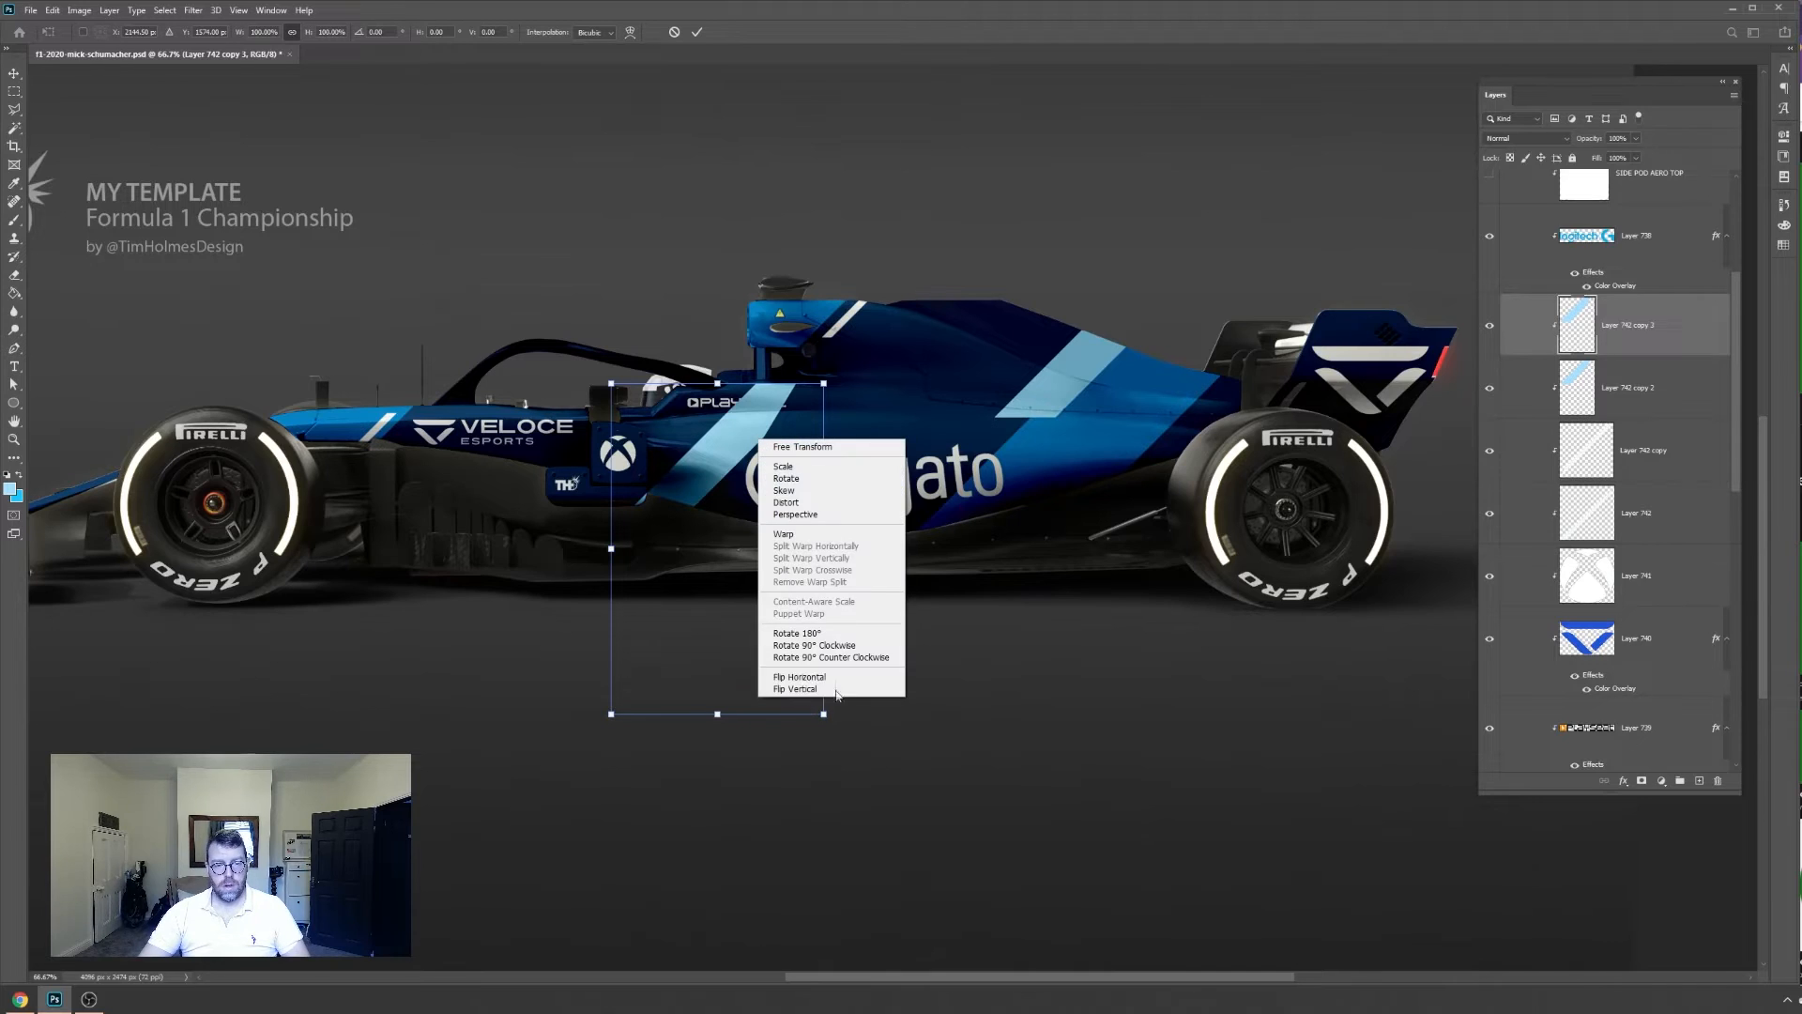
pyautogui.click(807, 677)
pyautogui.rightClick(719, 478)
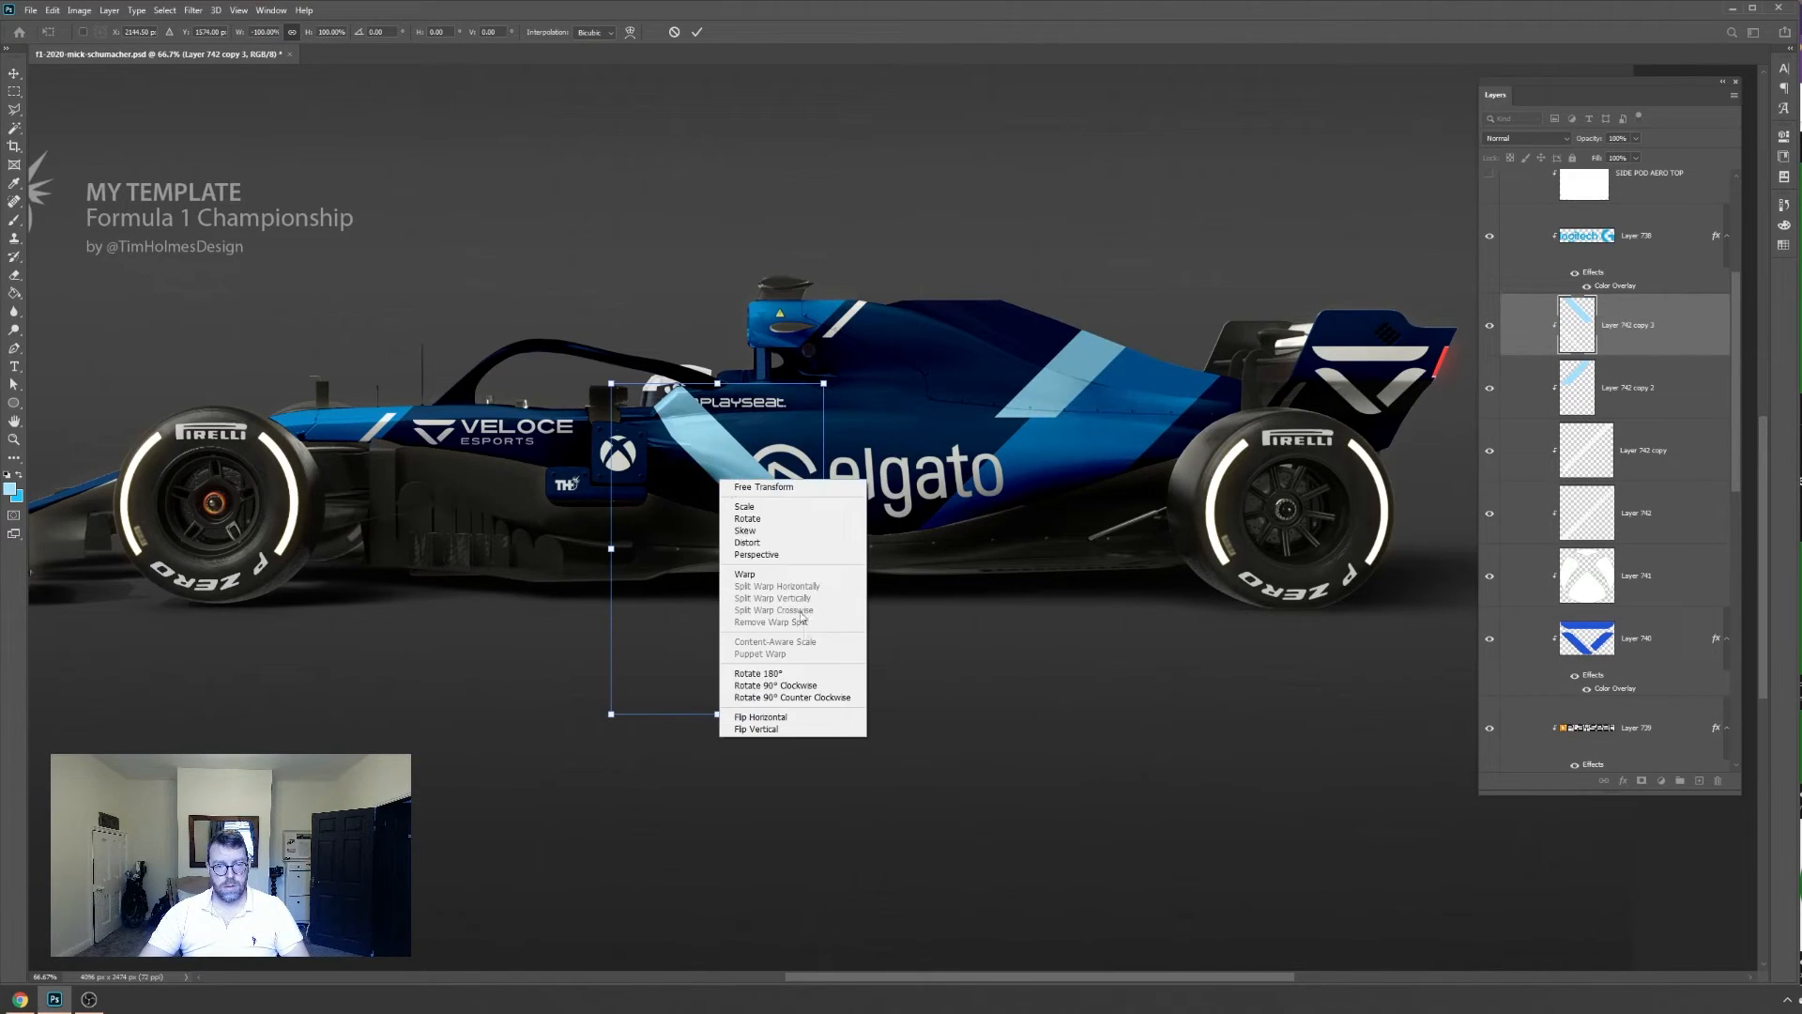
pyautogui.click(793, 729)
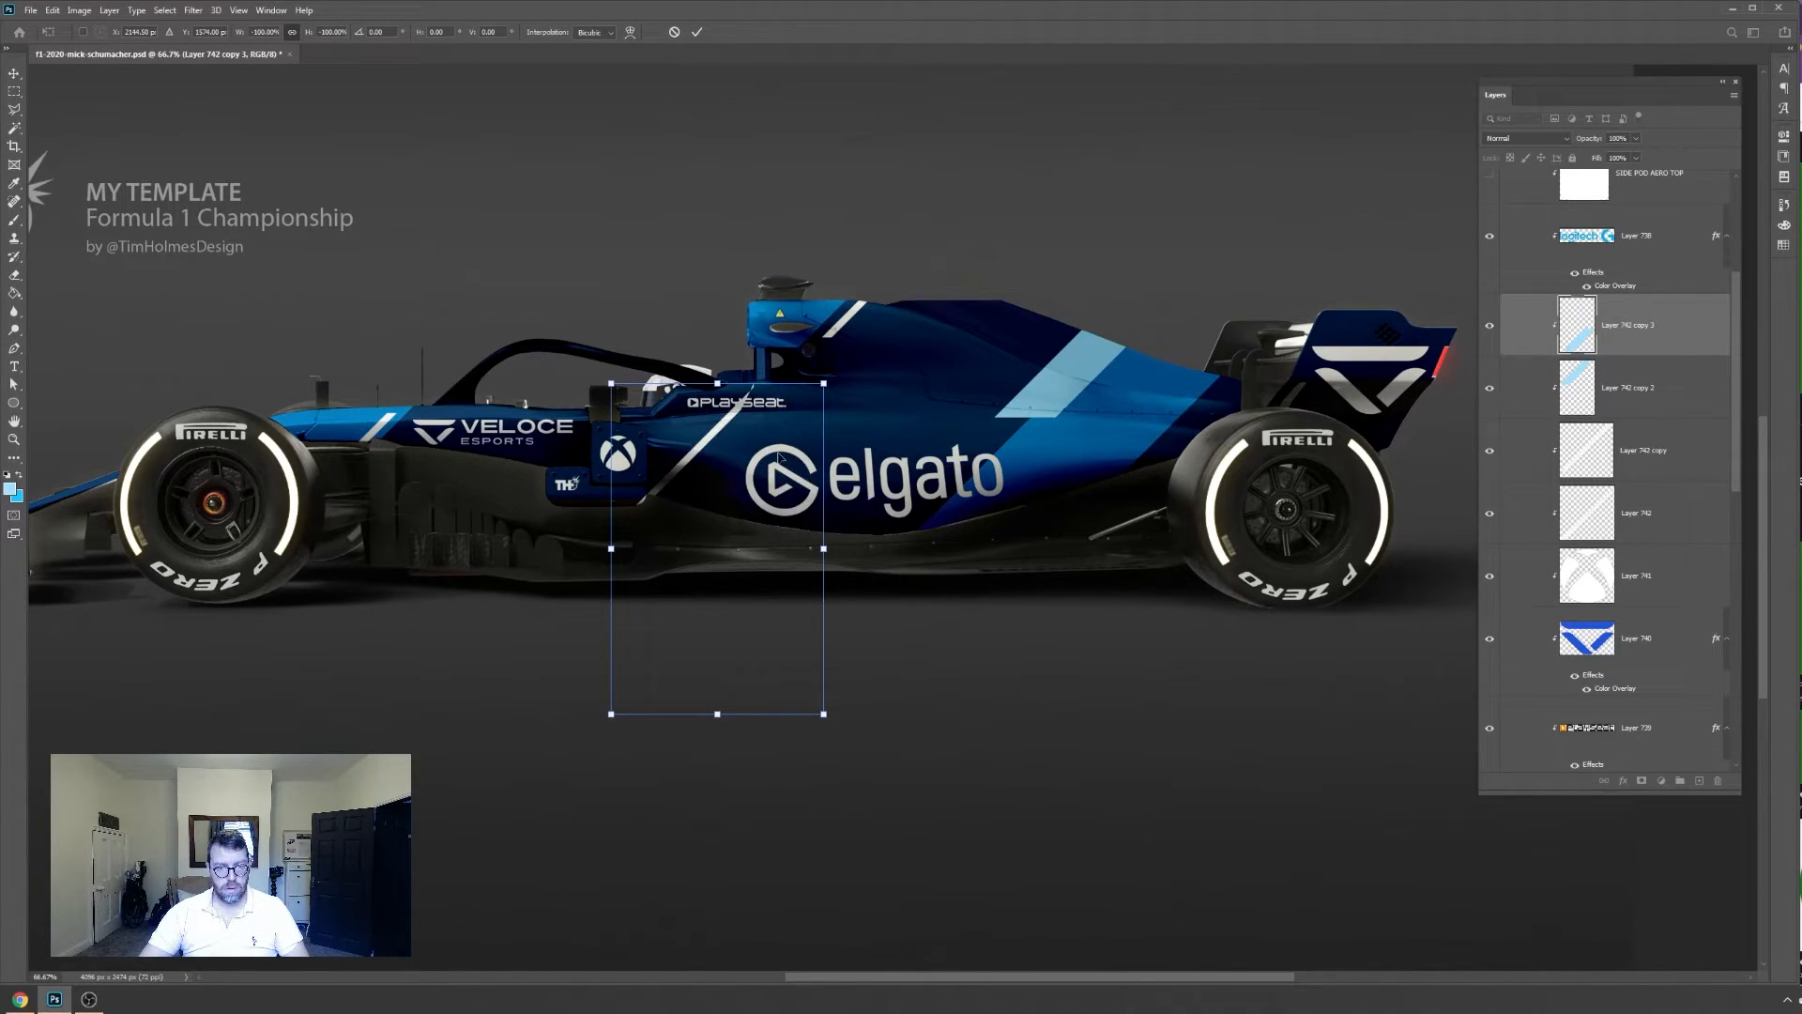
pyautogui.hotkey('ctrl', 'z')
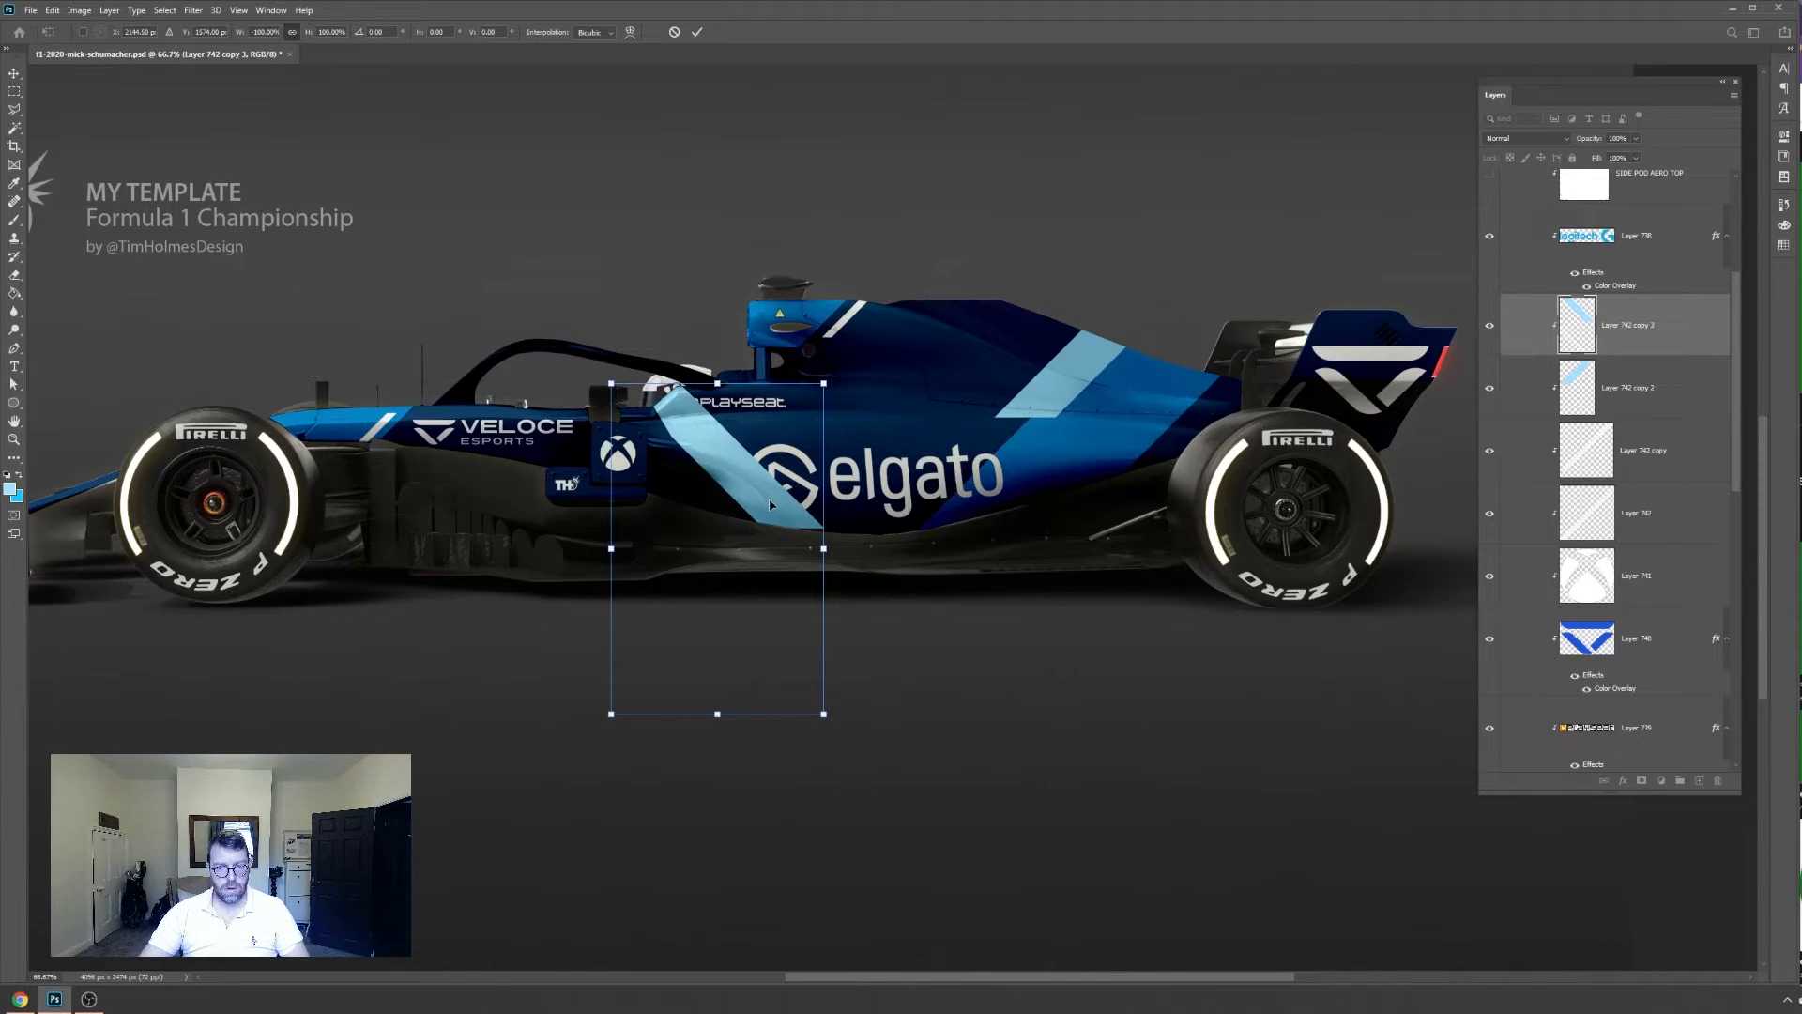
pyautogui.hotkey('ctrl', 'z')
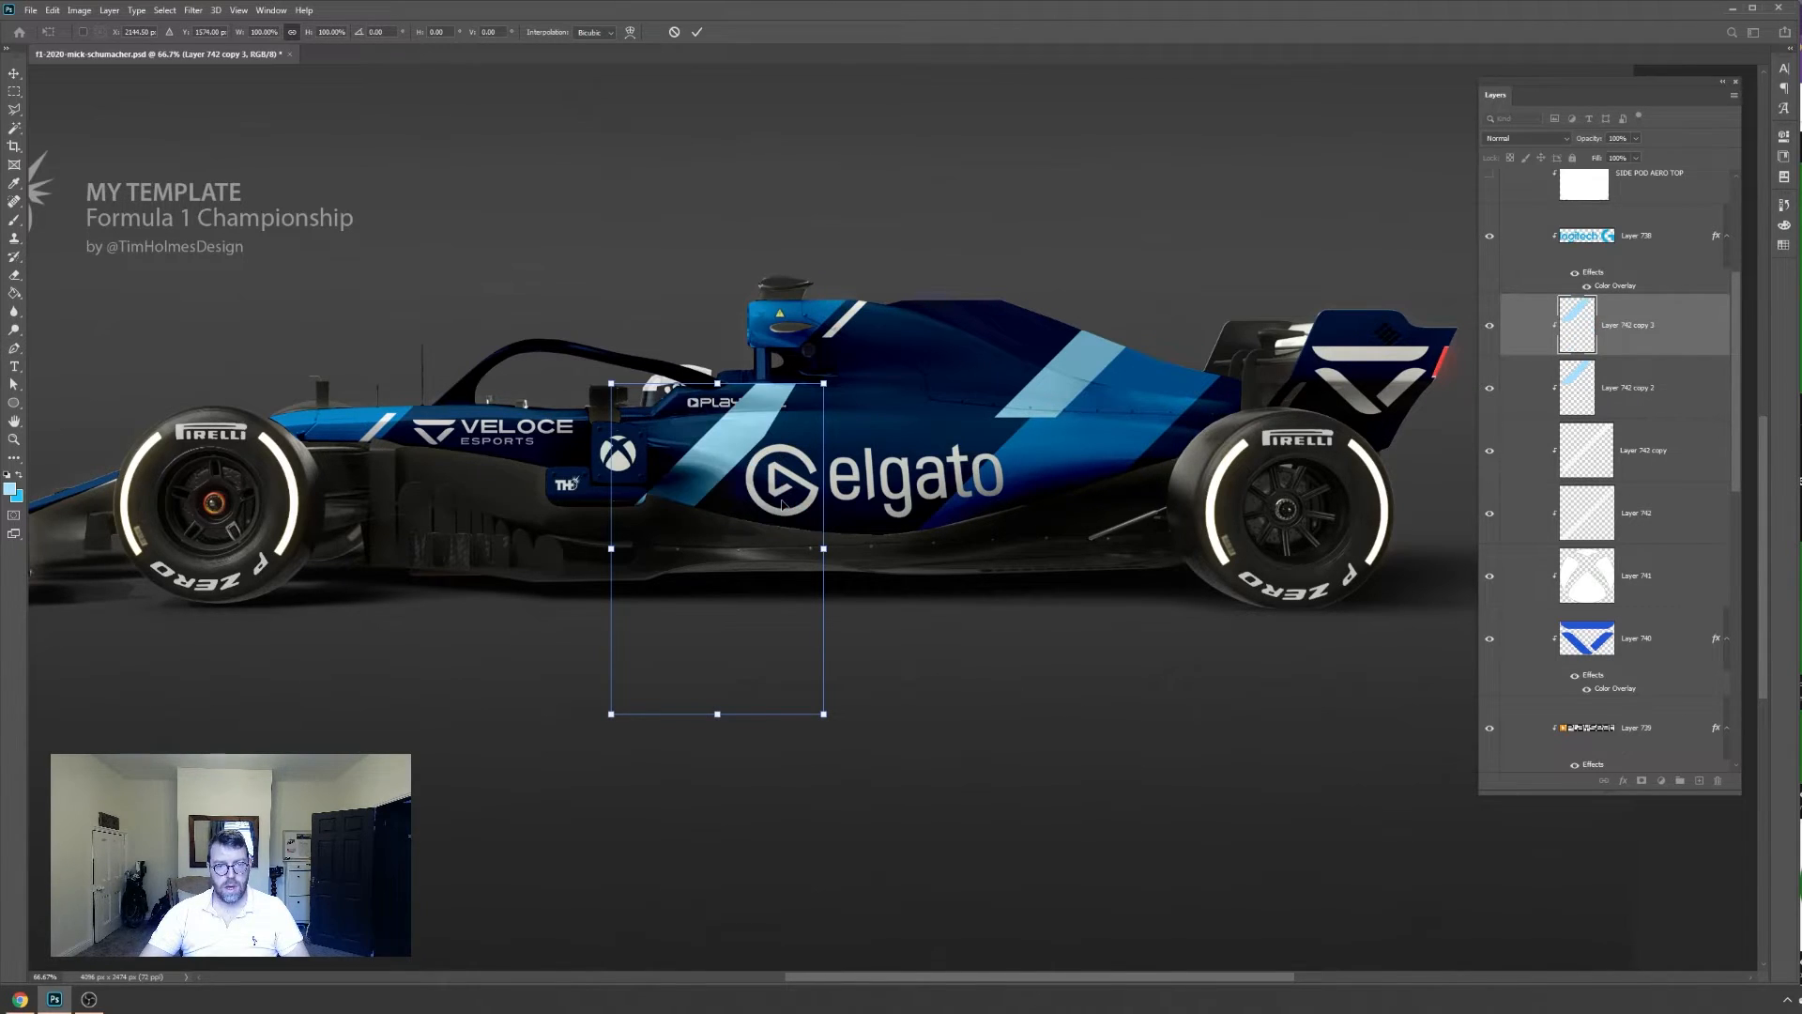
pyautogui.click(674, 32)
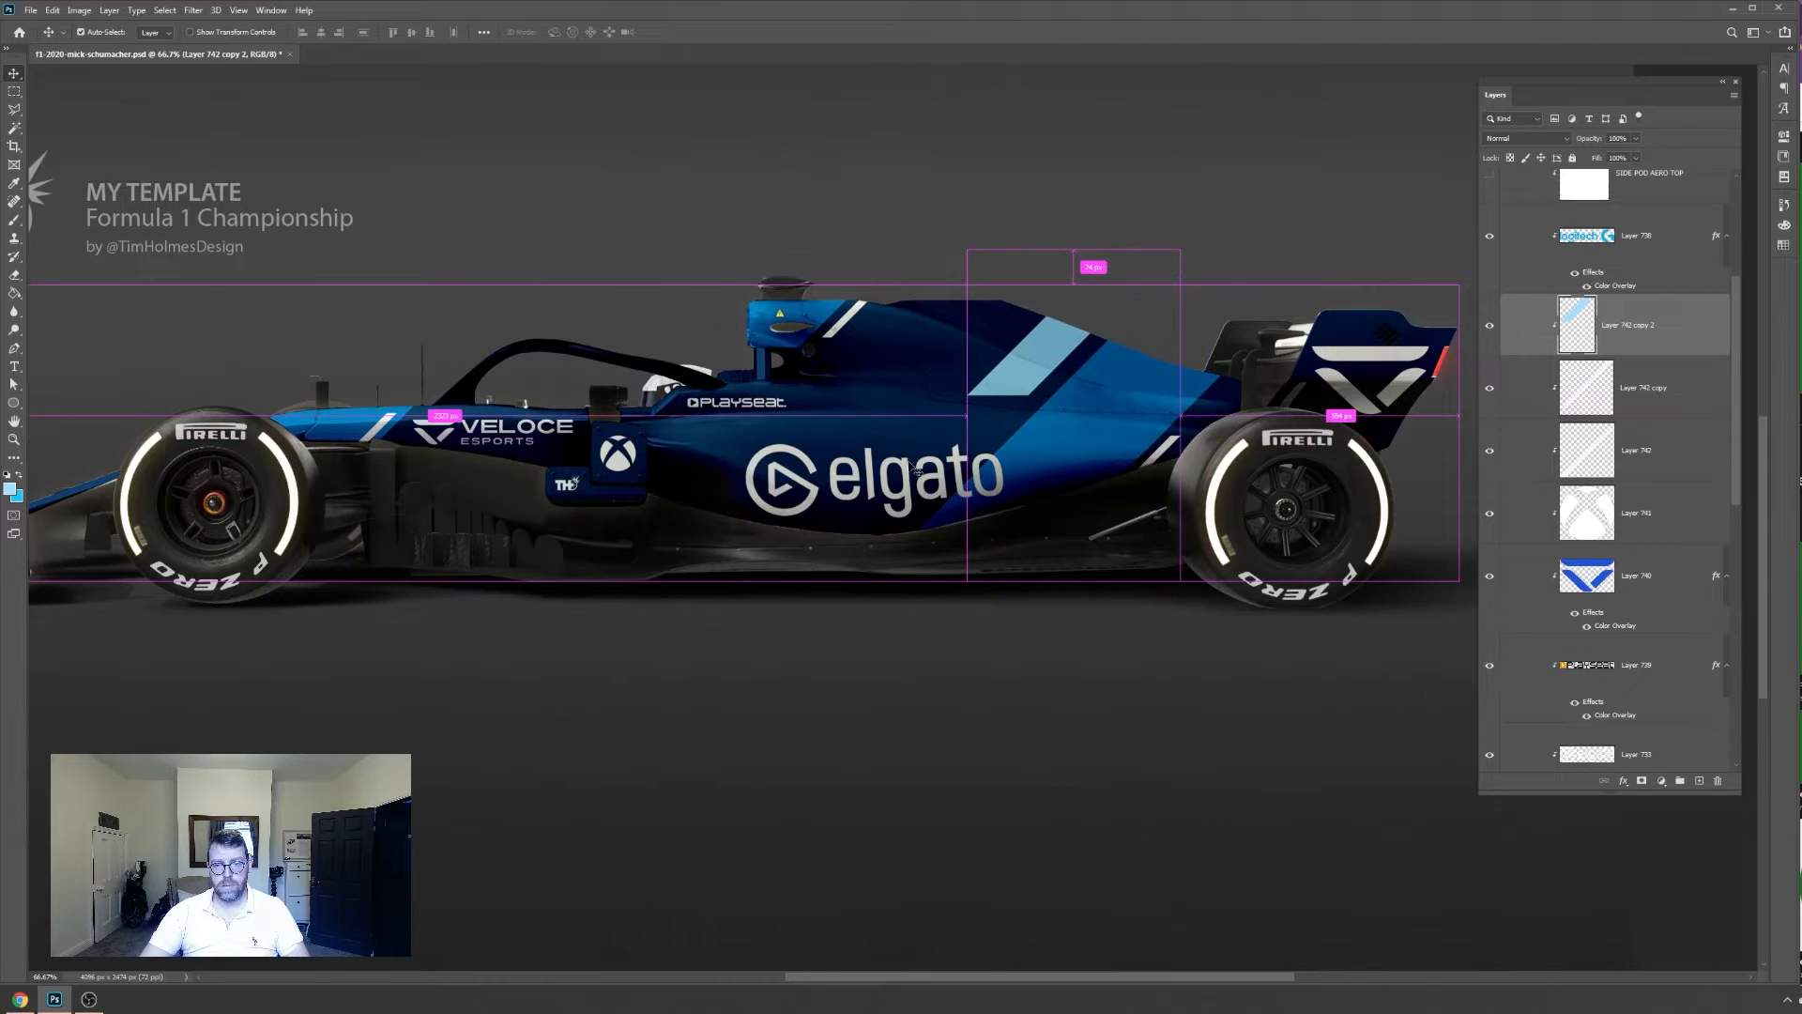
pyautogui.hotkey('ctrl', 'z')
pyautogui.hotkey('ctrl', 'z')
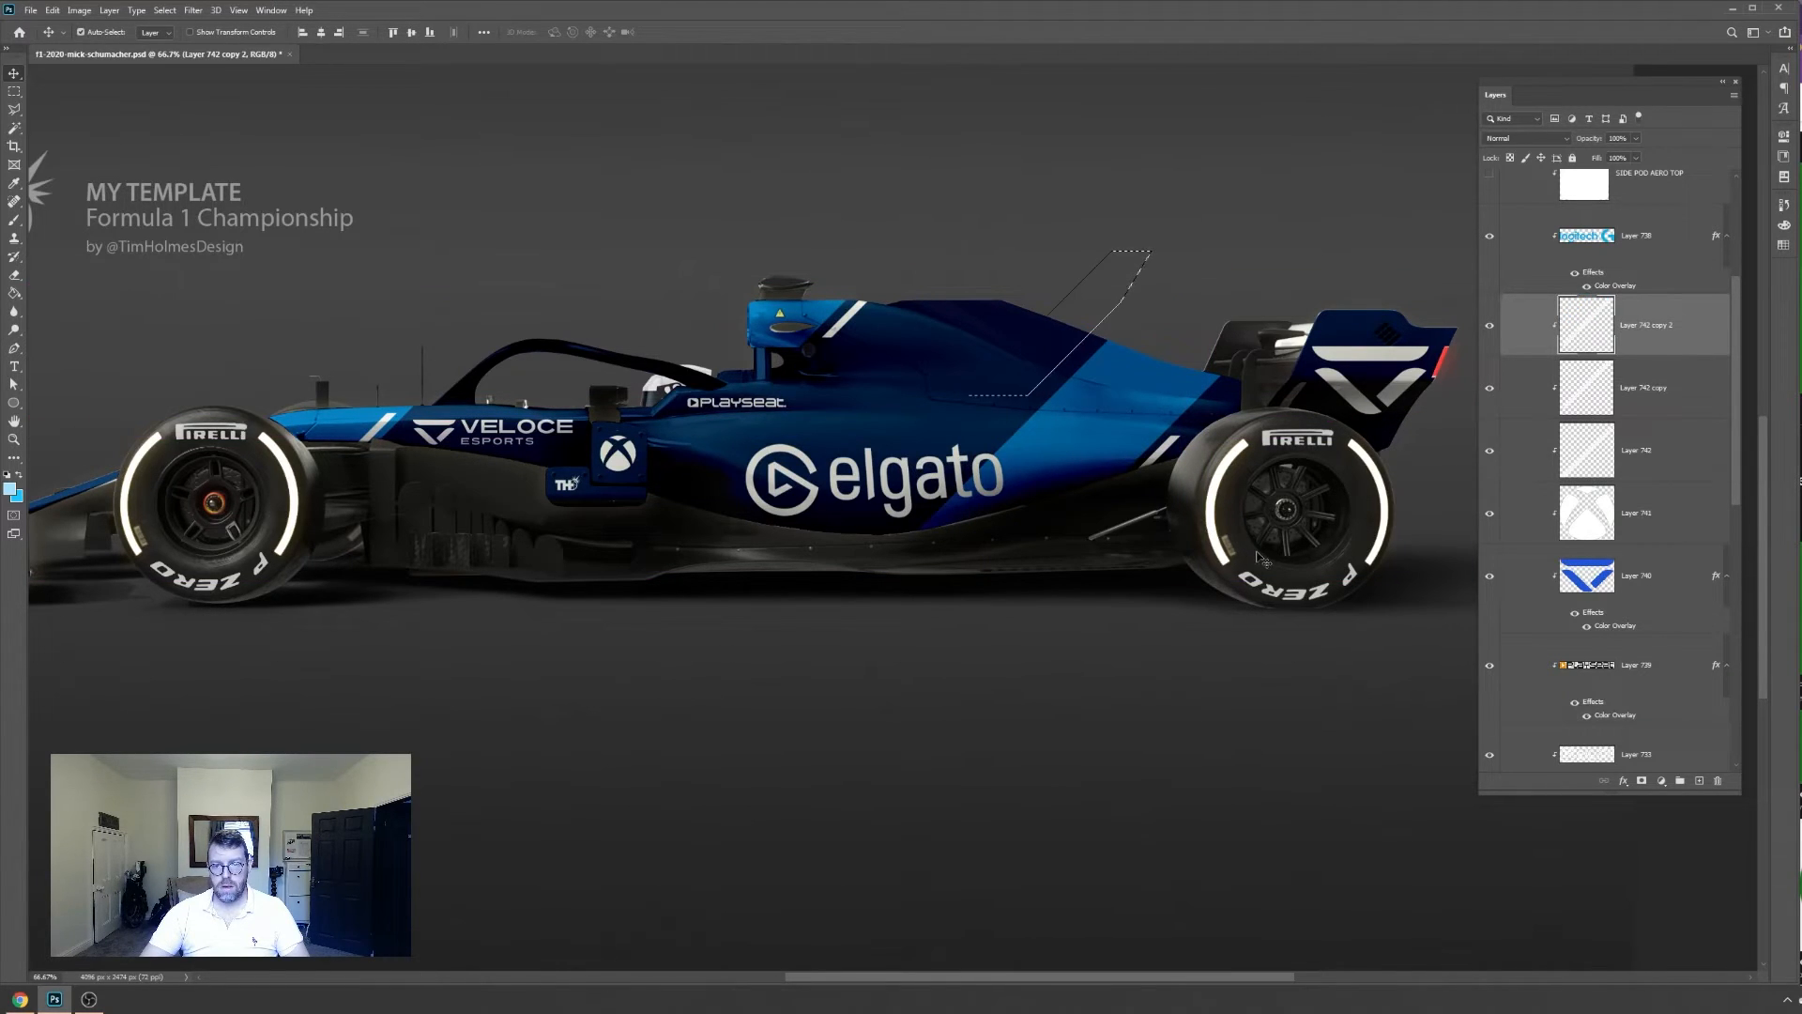
# Fill the diagonal selection with the light blue on a new layer and clear the selection
pyautogui.click(1699, 780)
pyautogui.press('g')
pyautogui.click(1053, 344)
pyautogui.hotkey('ctrl', 'd')
# Duplicate the wide light blue stripe, flip the copy horizontally and vertically, and move it to the front of the sidepod
pyautogui.press('v')
pyautogui.moveTo(1058, 356); pyautogui.dragTo(822, 388)
pyautogui.hotkey('ctrl', 't')
pyautogui.rightClick(835, 432)
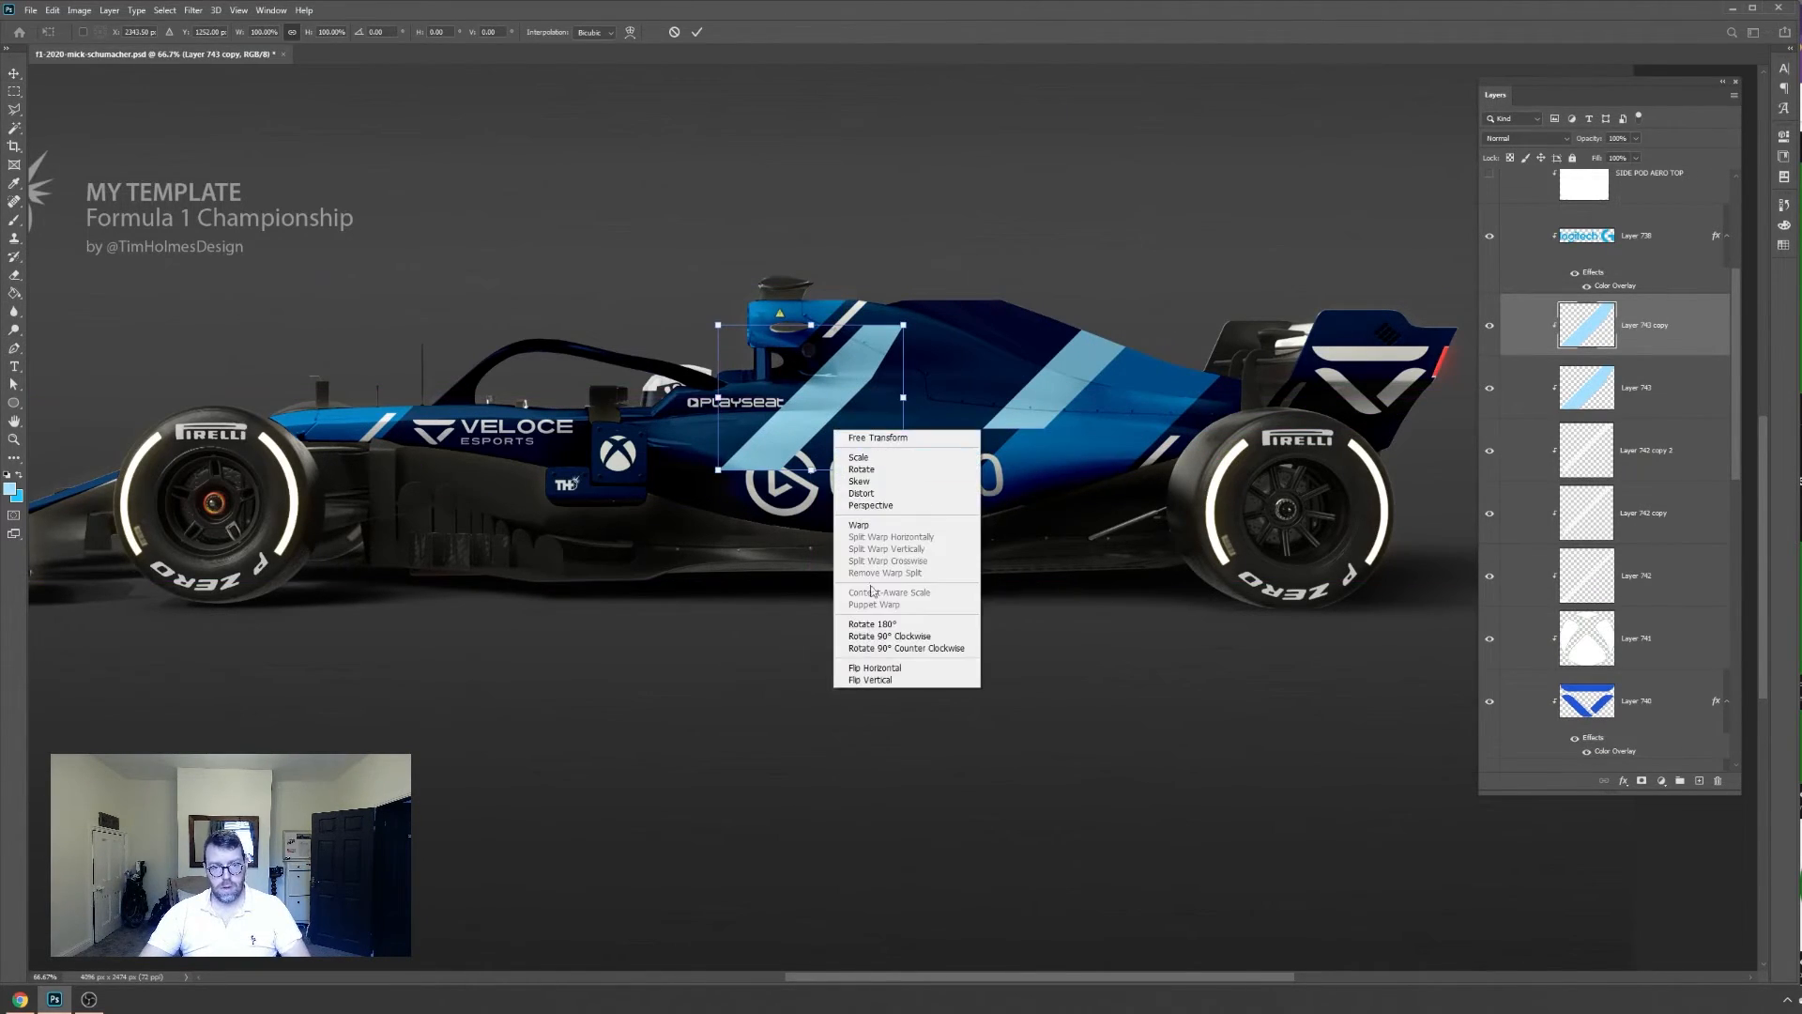
pyautogui.click(906, 668)
pyautogui.rightClick(857, 443)
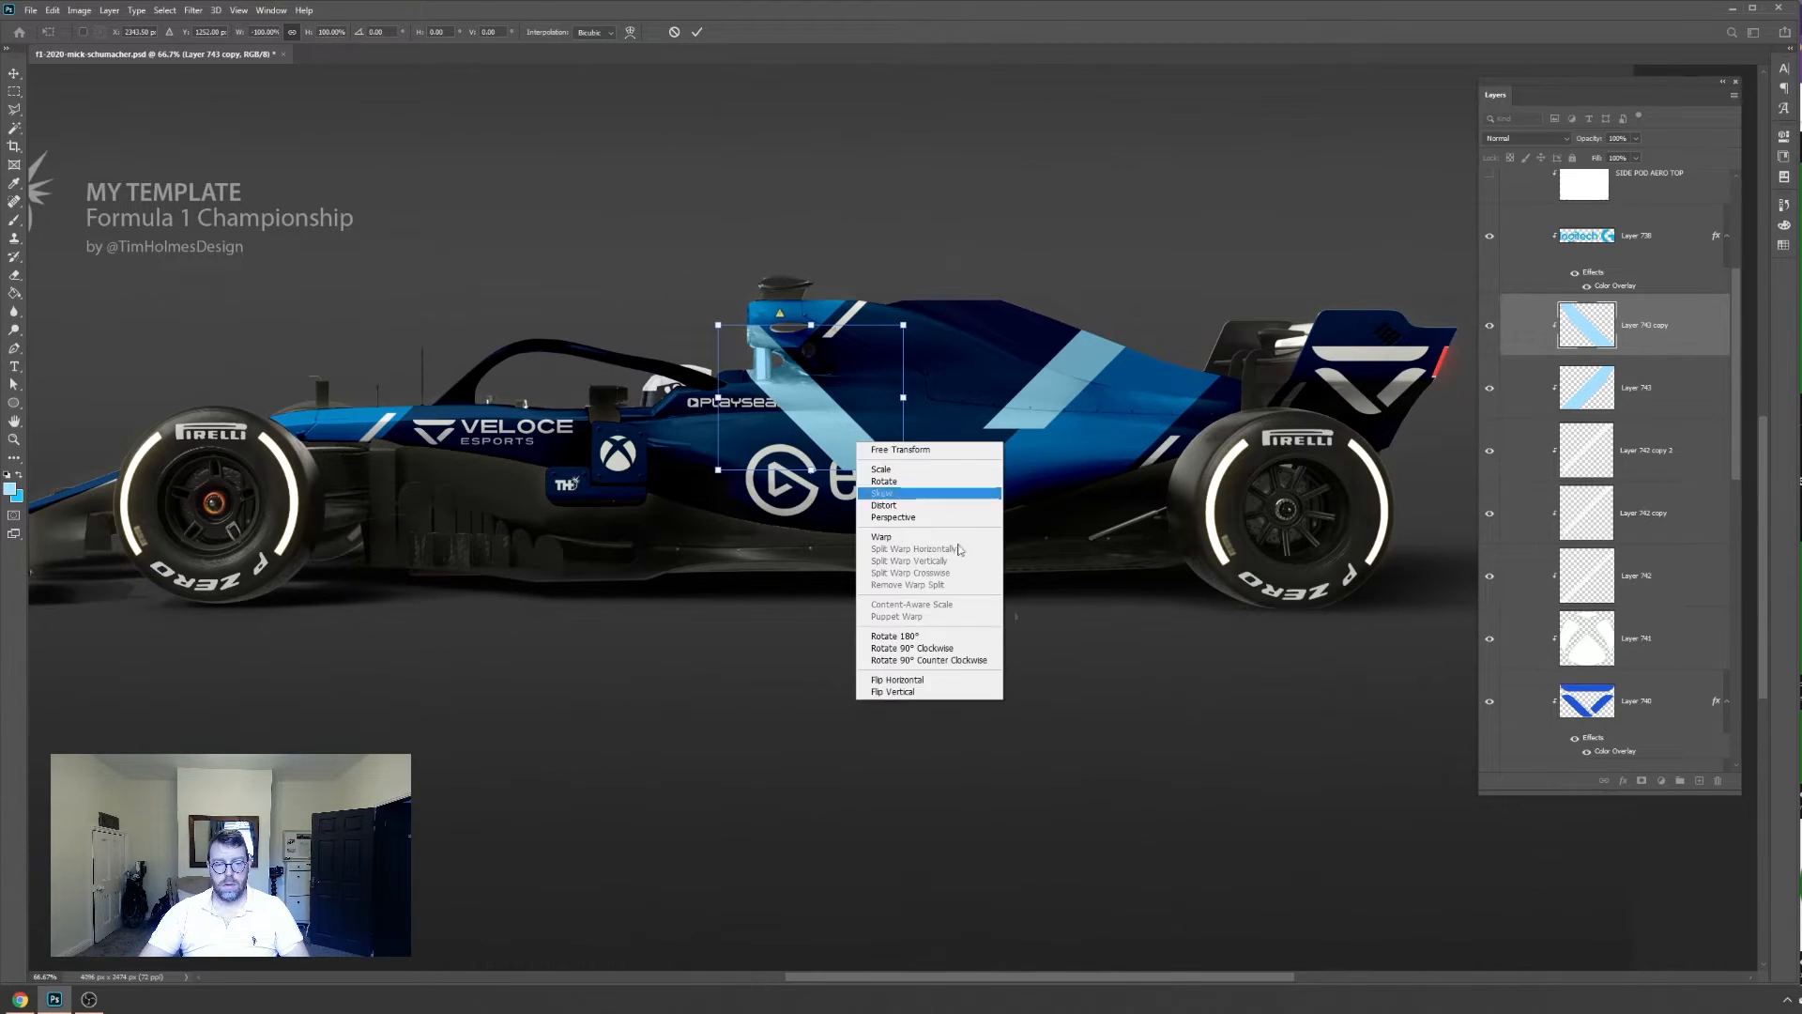
pyautogui.click(960, 694)
pyautogui.moveTo(910, 391); pyautogui.dragTo(793, 534)
pyautogui.press('Return')
# Restack the flipped light blue stripe just above the base body colour, behind the logos, and adjust its position on the sidepod
pyautogui.hotkey('ctrl', 'shift', '[')
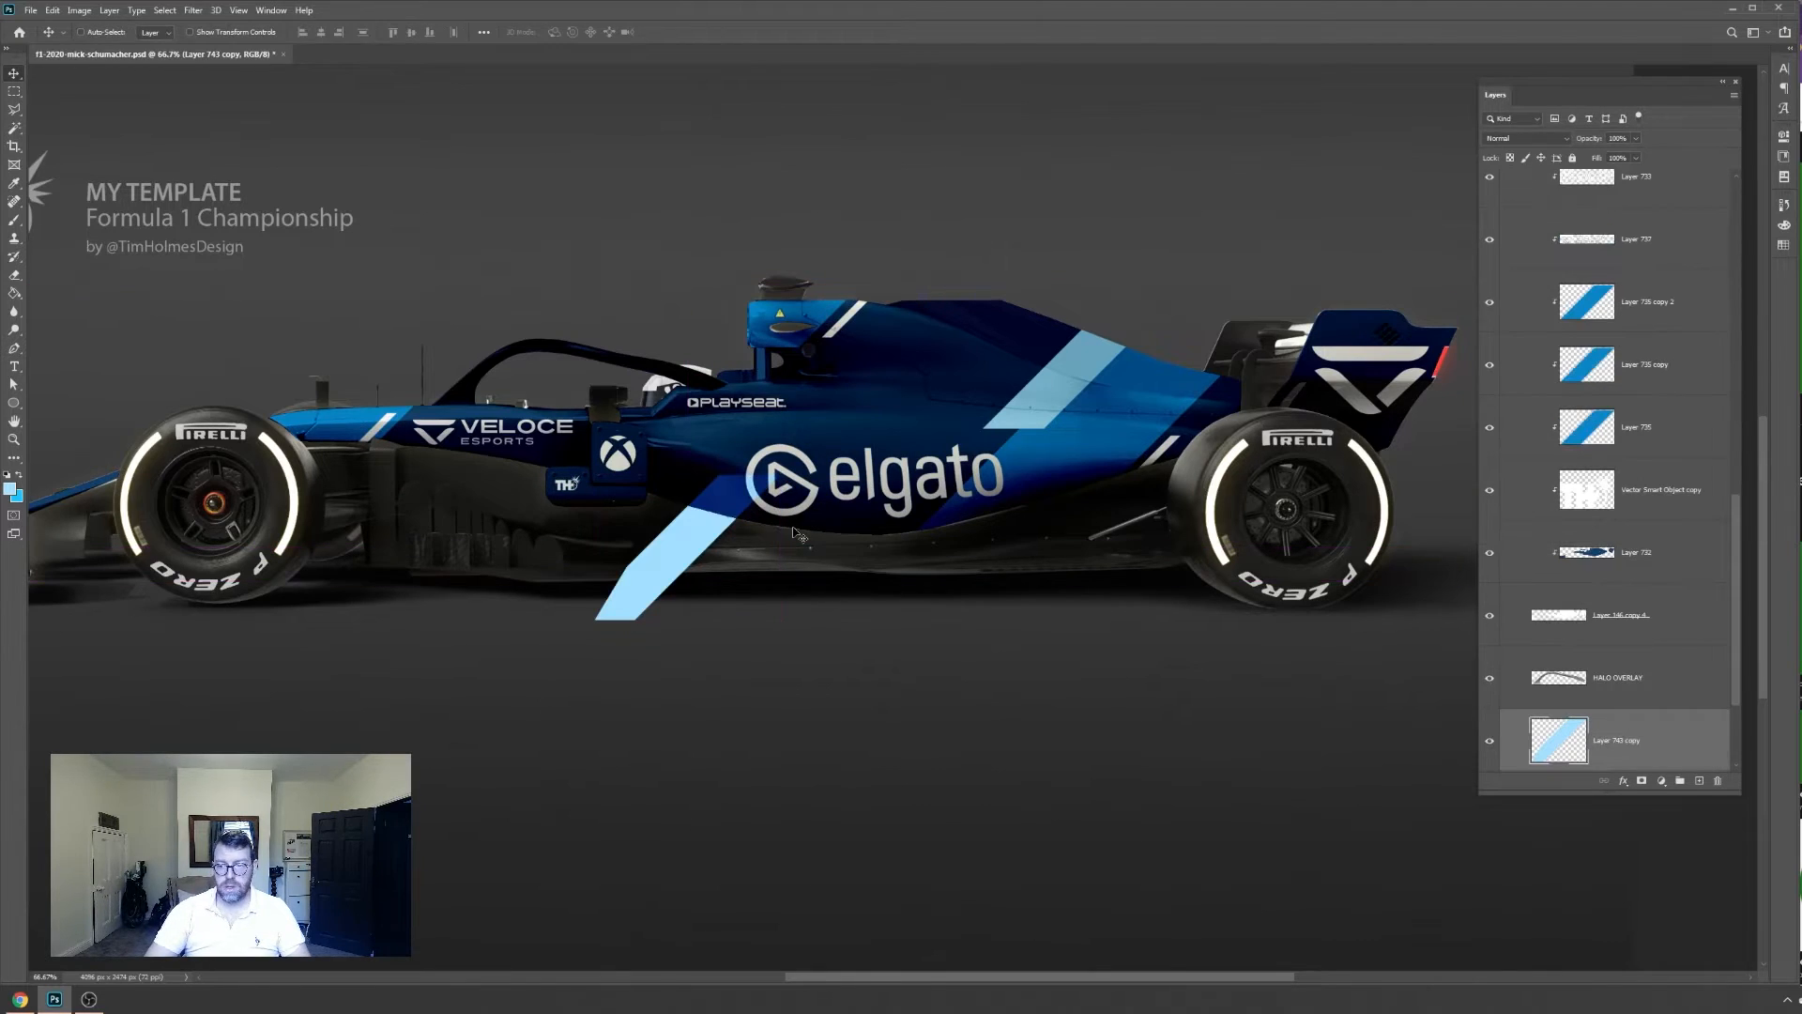
pyautogui.moveTo(1615, 760); pyautogui.dragTo(1596, 522)
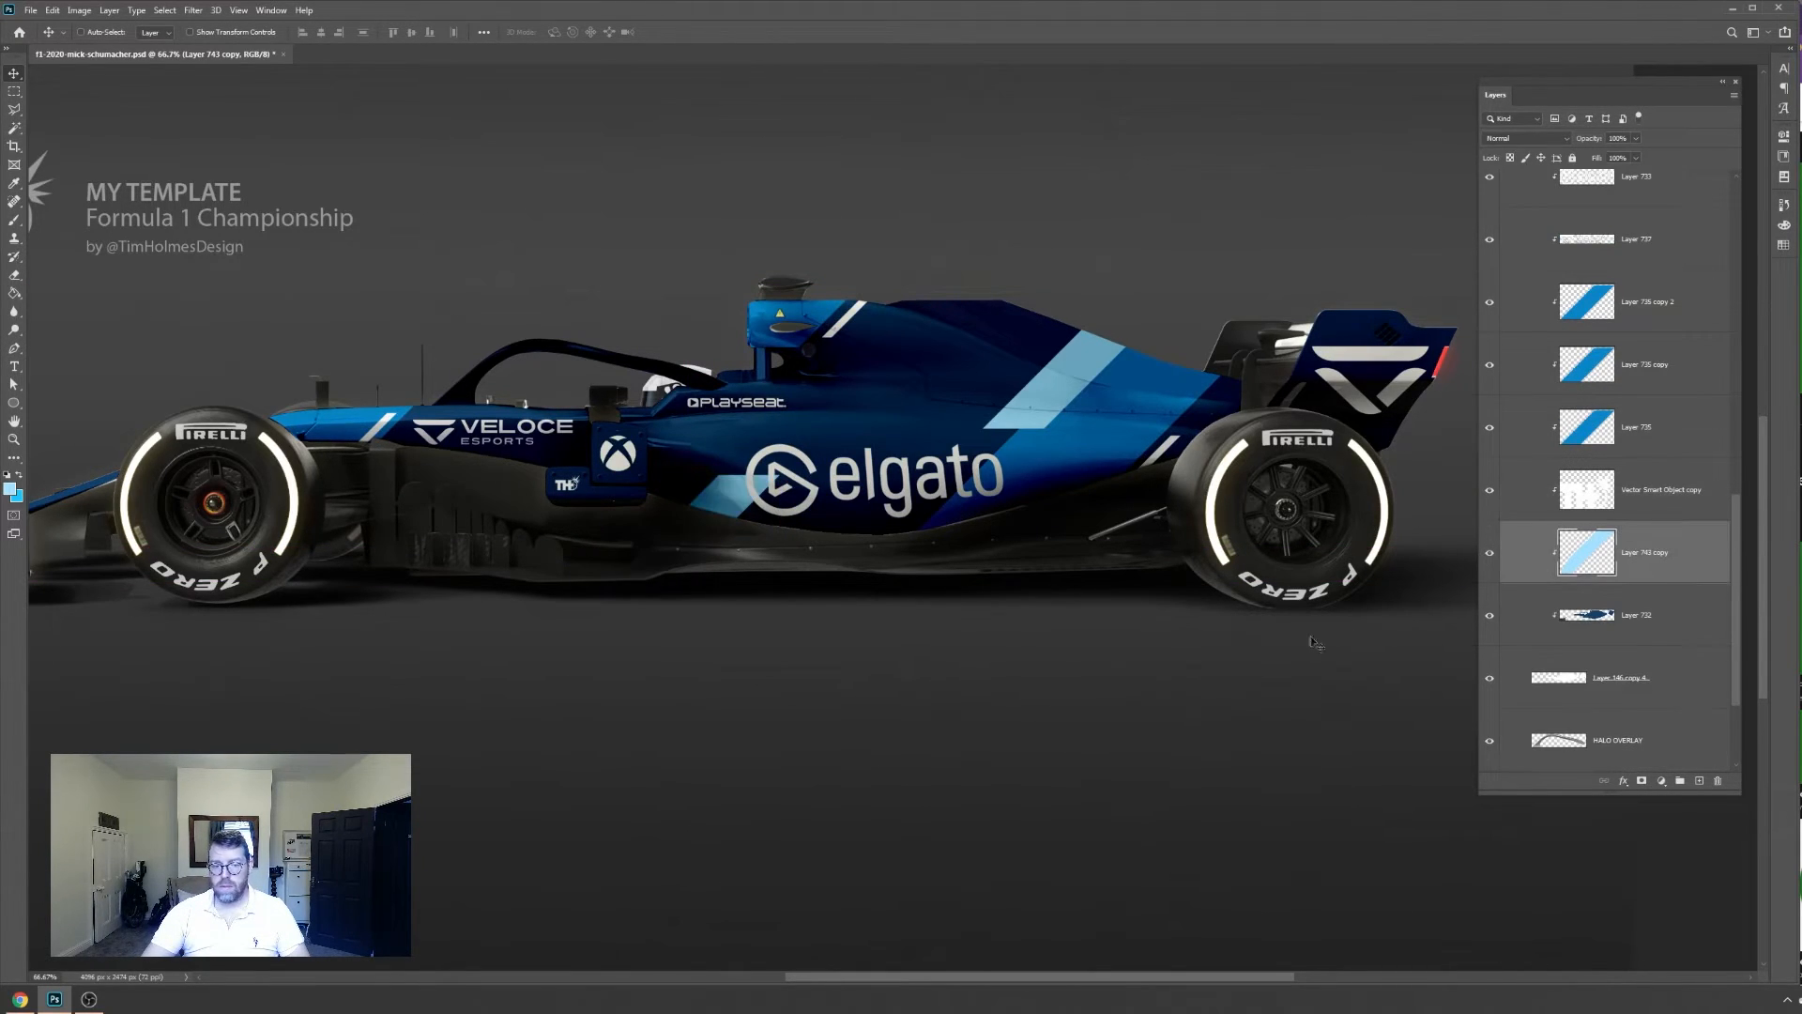
pyautogui.moveTo(685, 532); pyautogui.dragTo(550, 489)
# Copy the light blue stripe to the bodywork ahead of the rear wheel and raise its layer above the mid-blue stripe layers
pyautogui.moveTo(434, 494); pyautogui.dragTo(1060, 522)
pyautogui.moveTo(1671, 555); pyautogui.dragTo(1681, 302)
# Duplicate the light blue stripe onto the top of the engine cover and scale the copy down
pyautogui.moveTo(967, 505); pyautogui.dragTo(918, 323)
pyautogui.hotkey('ctrl', 't')
pyautogui.moveTo(758, 444); pyautogui.dragTo(896, 357)
pyautogui.press('Return')
# Flip the small light blue stripe horizontally and vertically and place it against the white stripe behind the airbox
pyautogui.hotkey('ctrl', 't')
pyautogui.rightClick(955, 316)
pyautogui.click(981, 558)
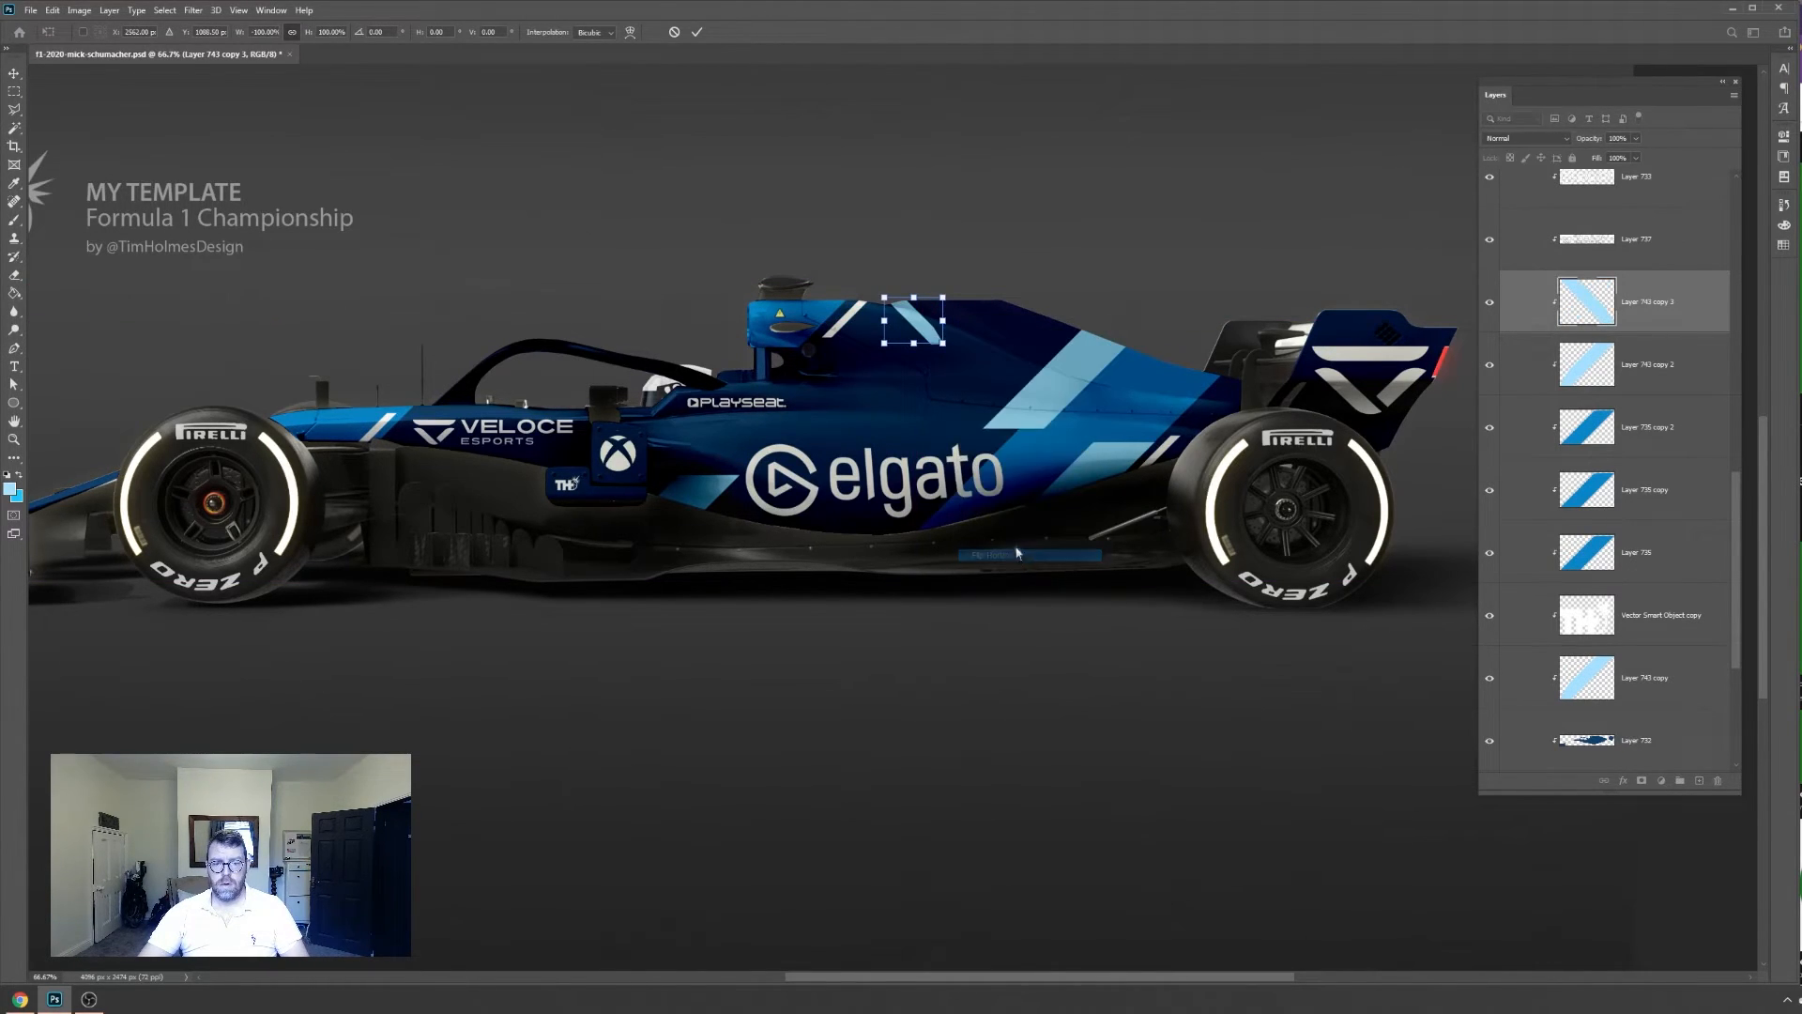
pyautogui.rightClick(911, 293)
pyautogui.click(977, 549)
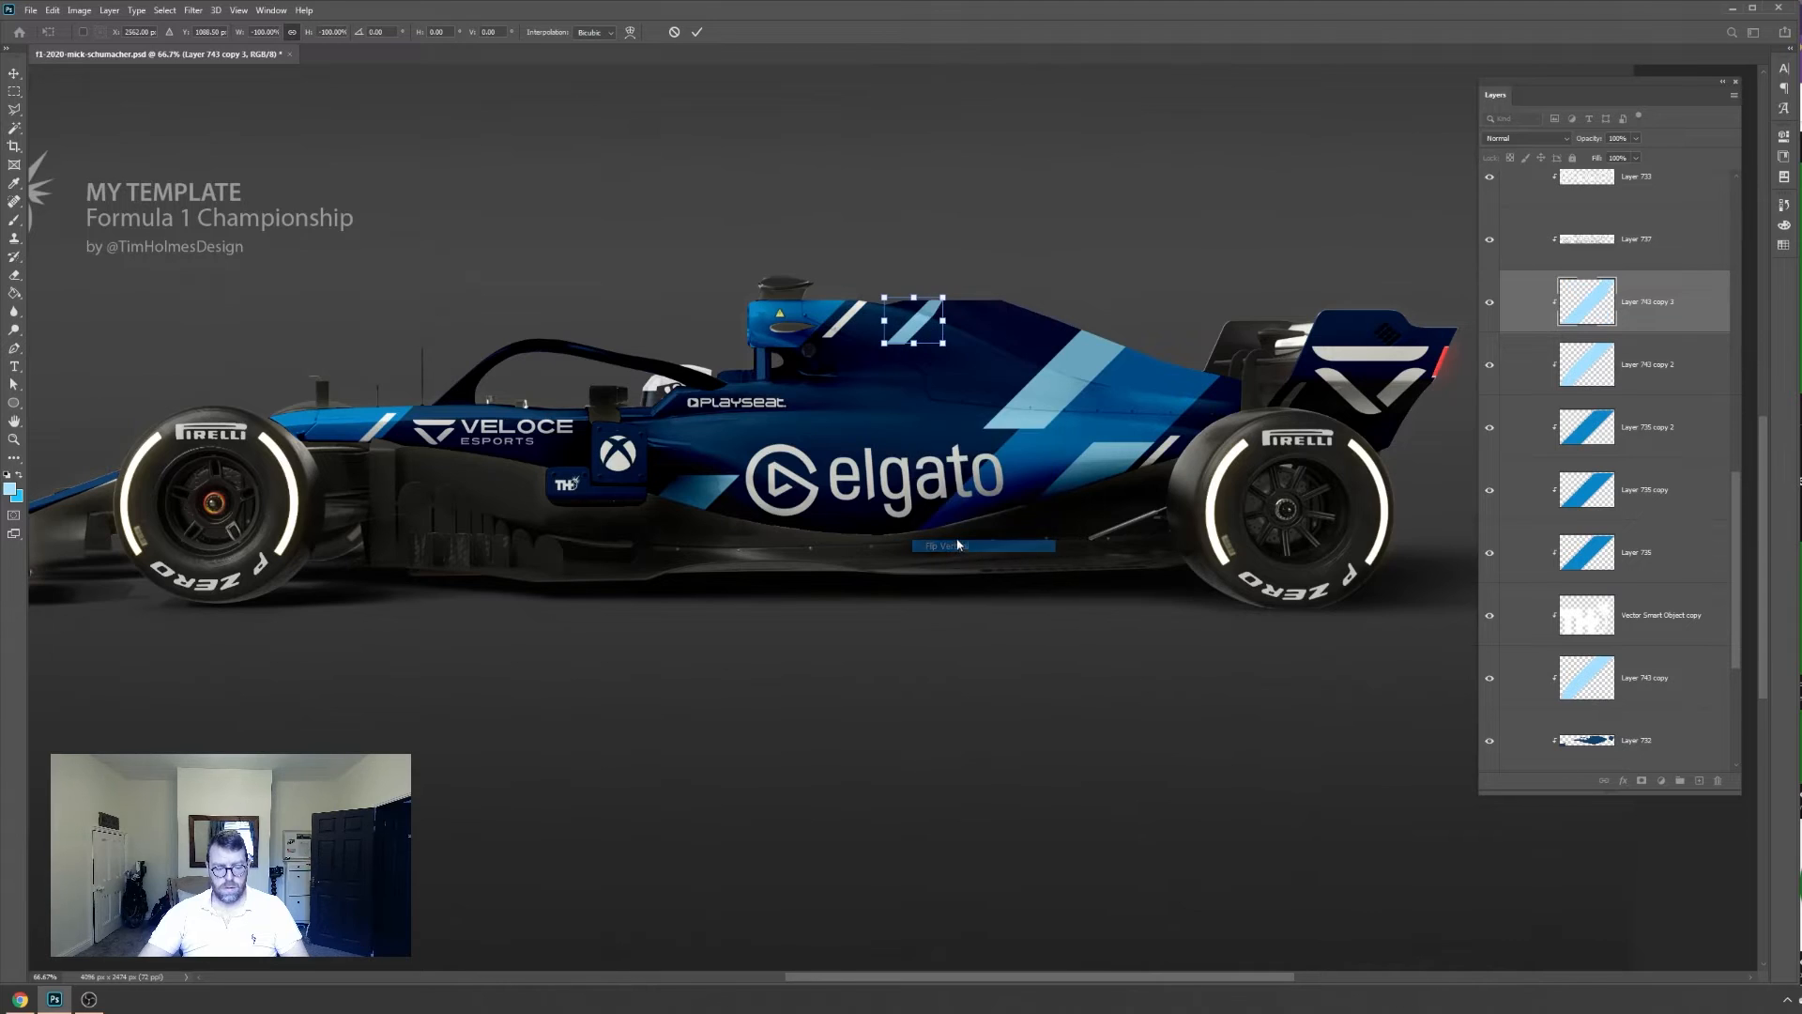
pyautogui.click(698, 32)
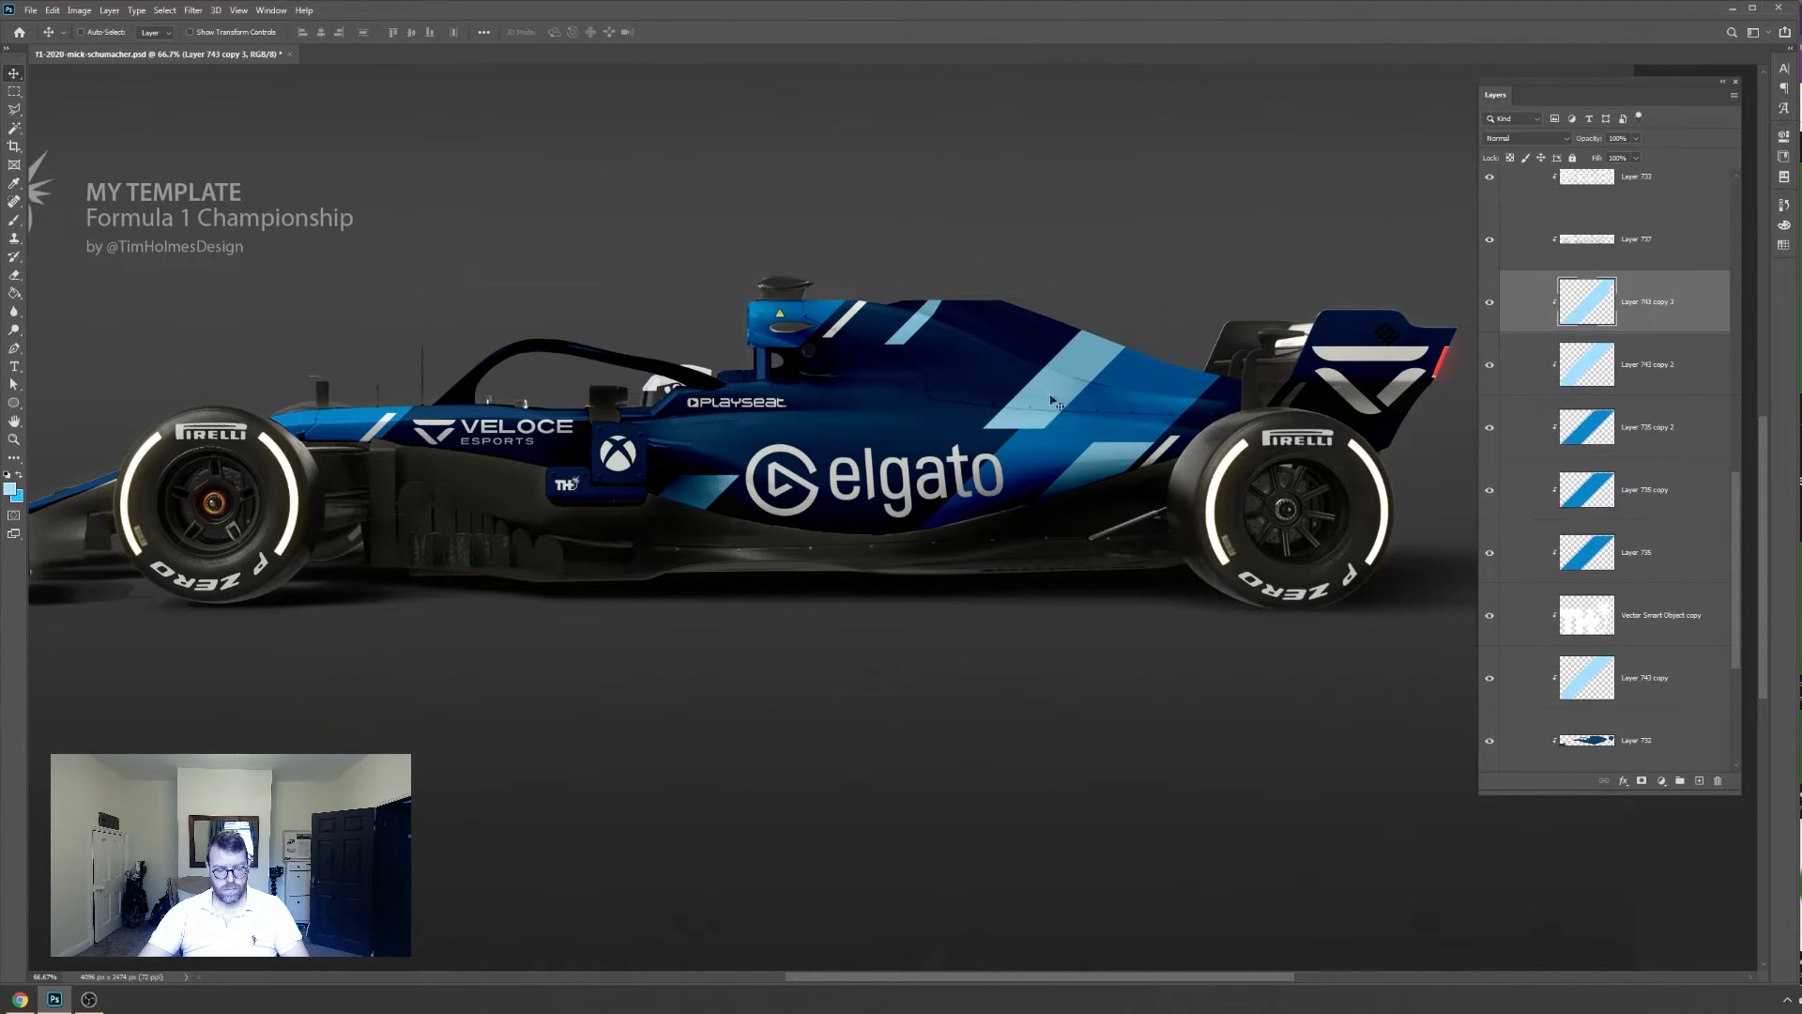
pyautogui.moveTo(1080, 339); pyautogui.dragTo(1018, 351)
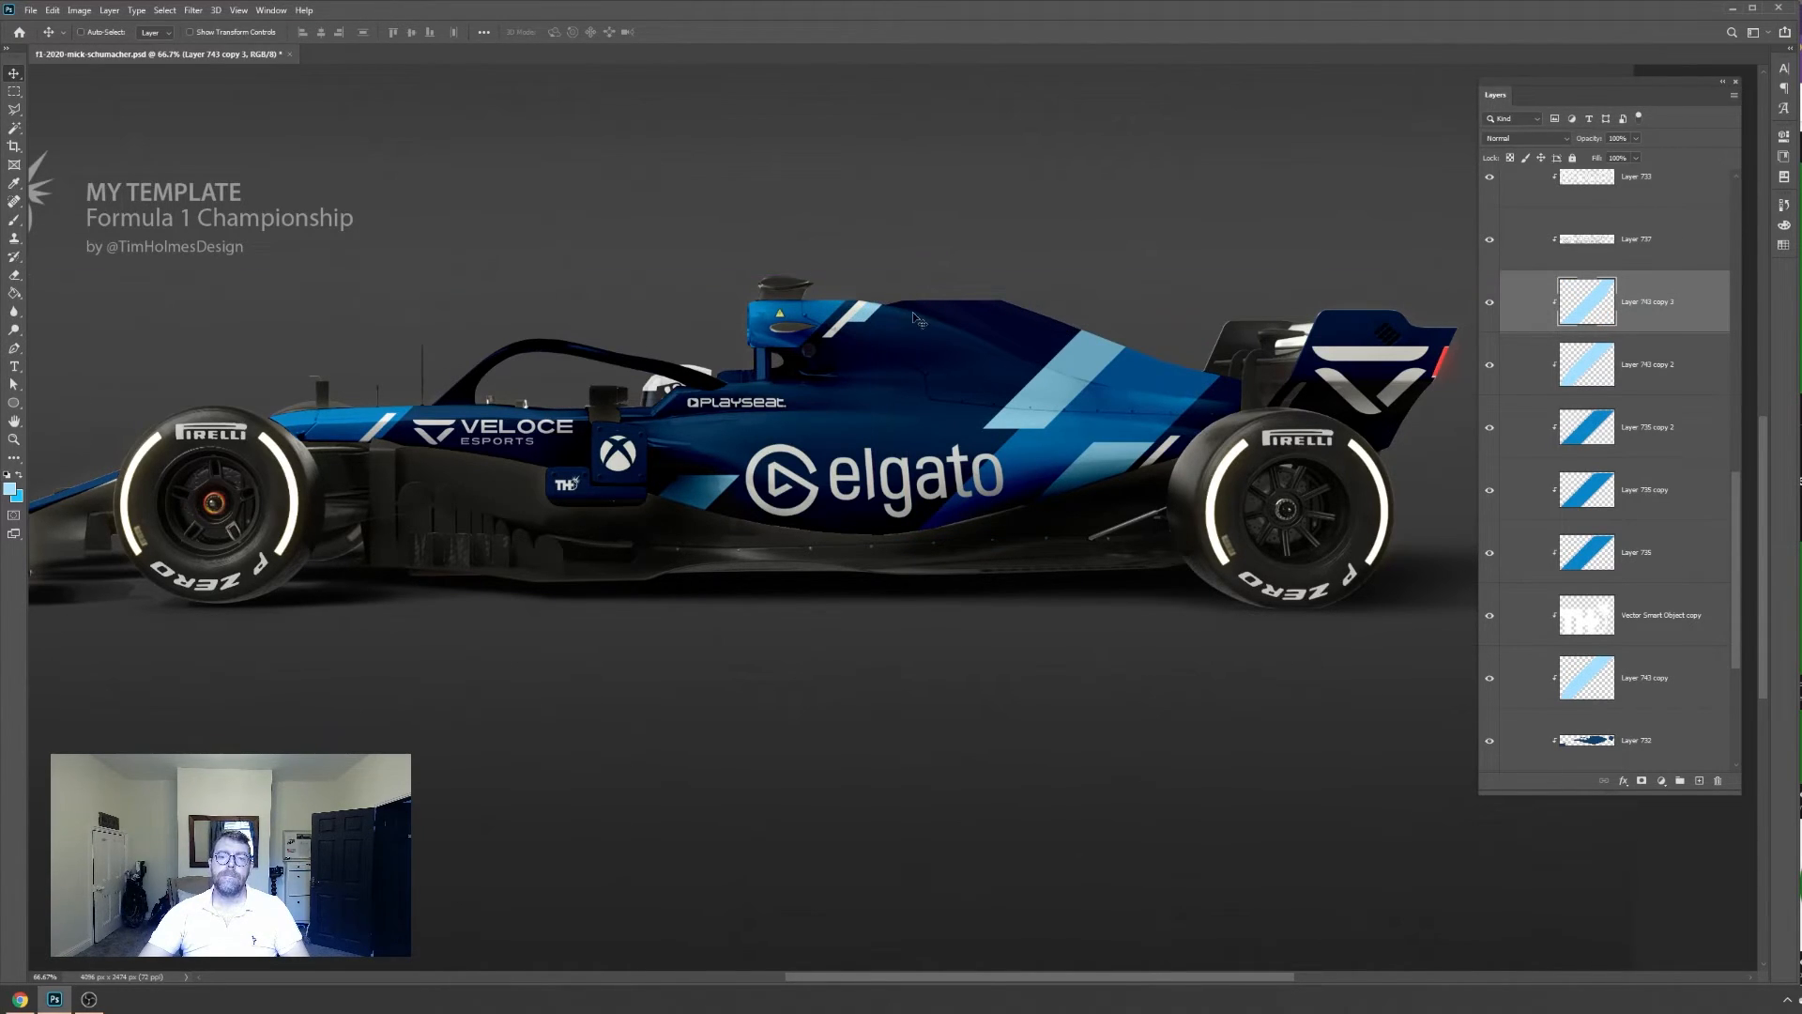
# Duplicate the small light blue stripe and position the copy at the rear of the engine cover
pyautogui.moveTo(892, 310); pyautogui.dragTo(932, 394)
pyautogui.moveTo(936, 379); pyautogui.dragTo(1042, 313)
pyautogui.press('Delete')
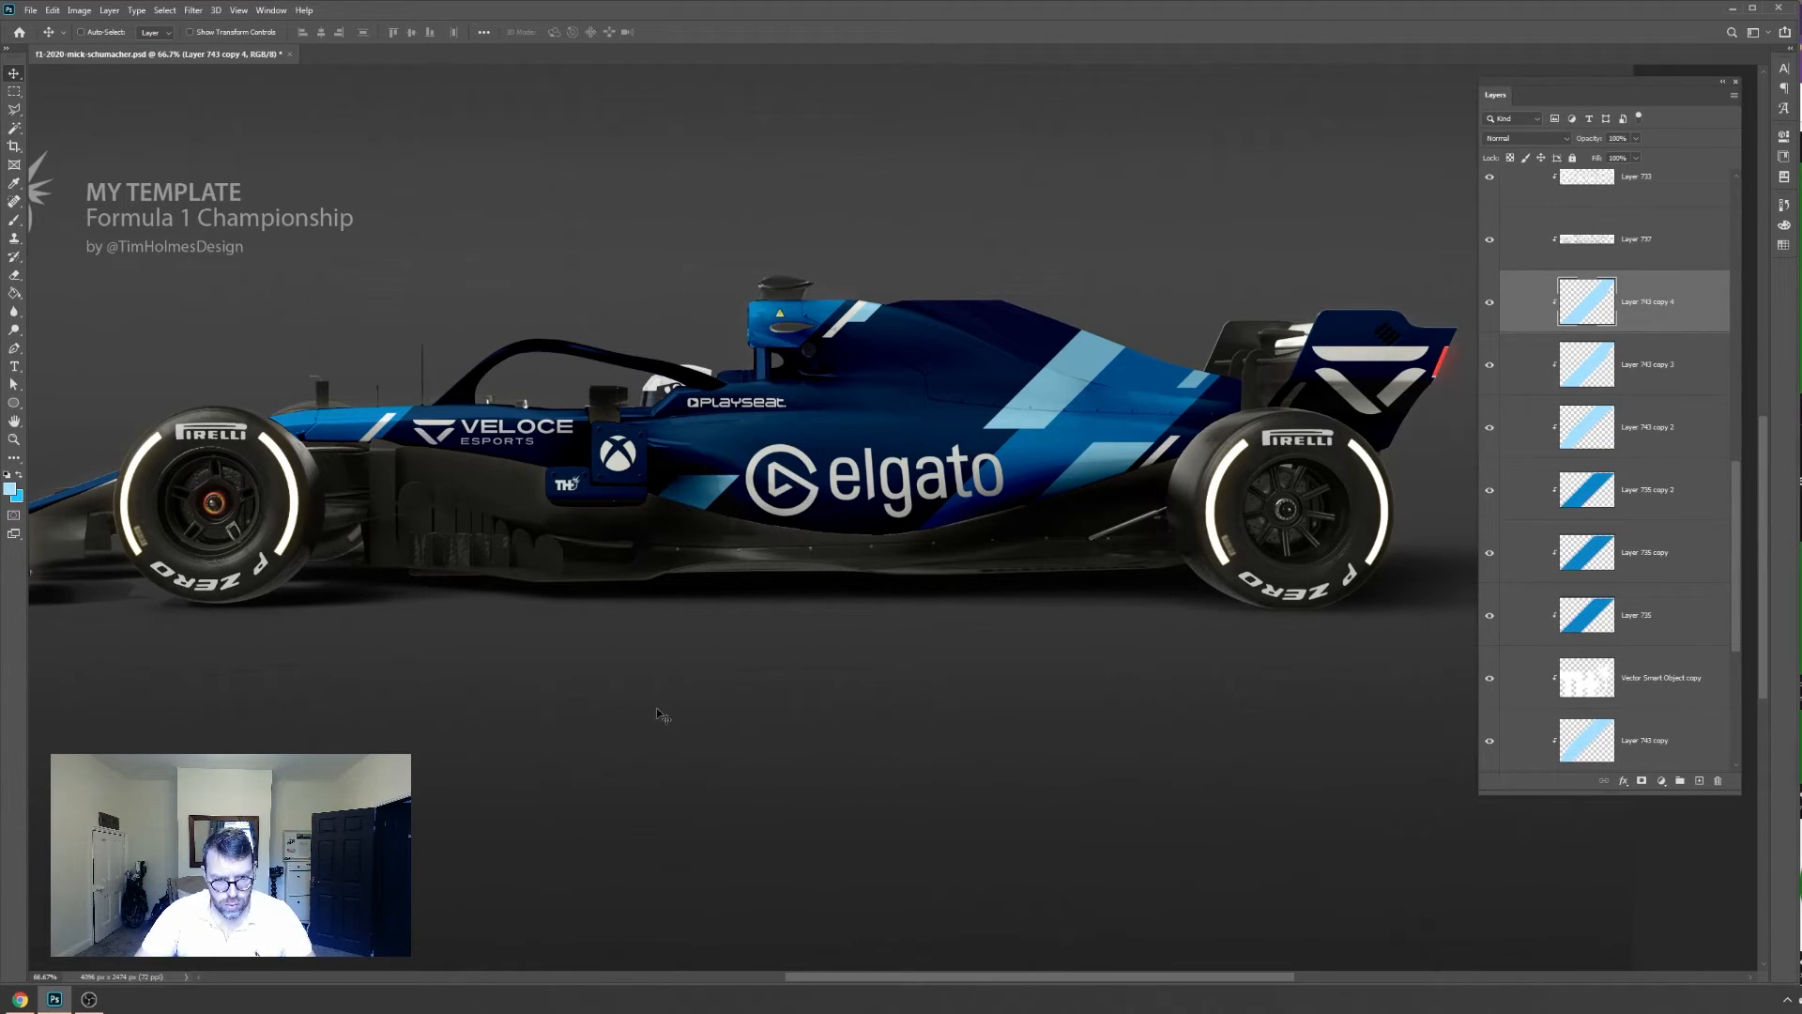
# Expand the CAR MODEL AND HELMET group and load the outline of its car model layer as a selection
pyautogui.hotkey('ctrl', '-')
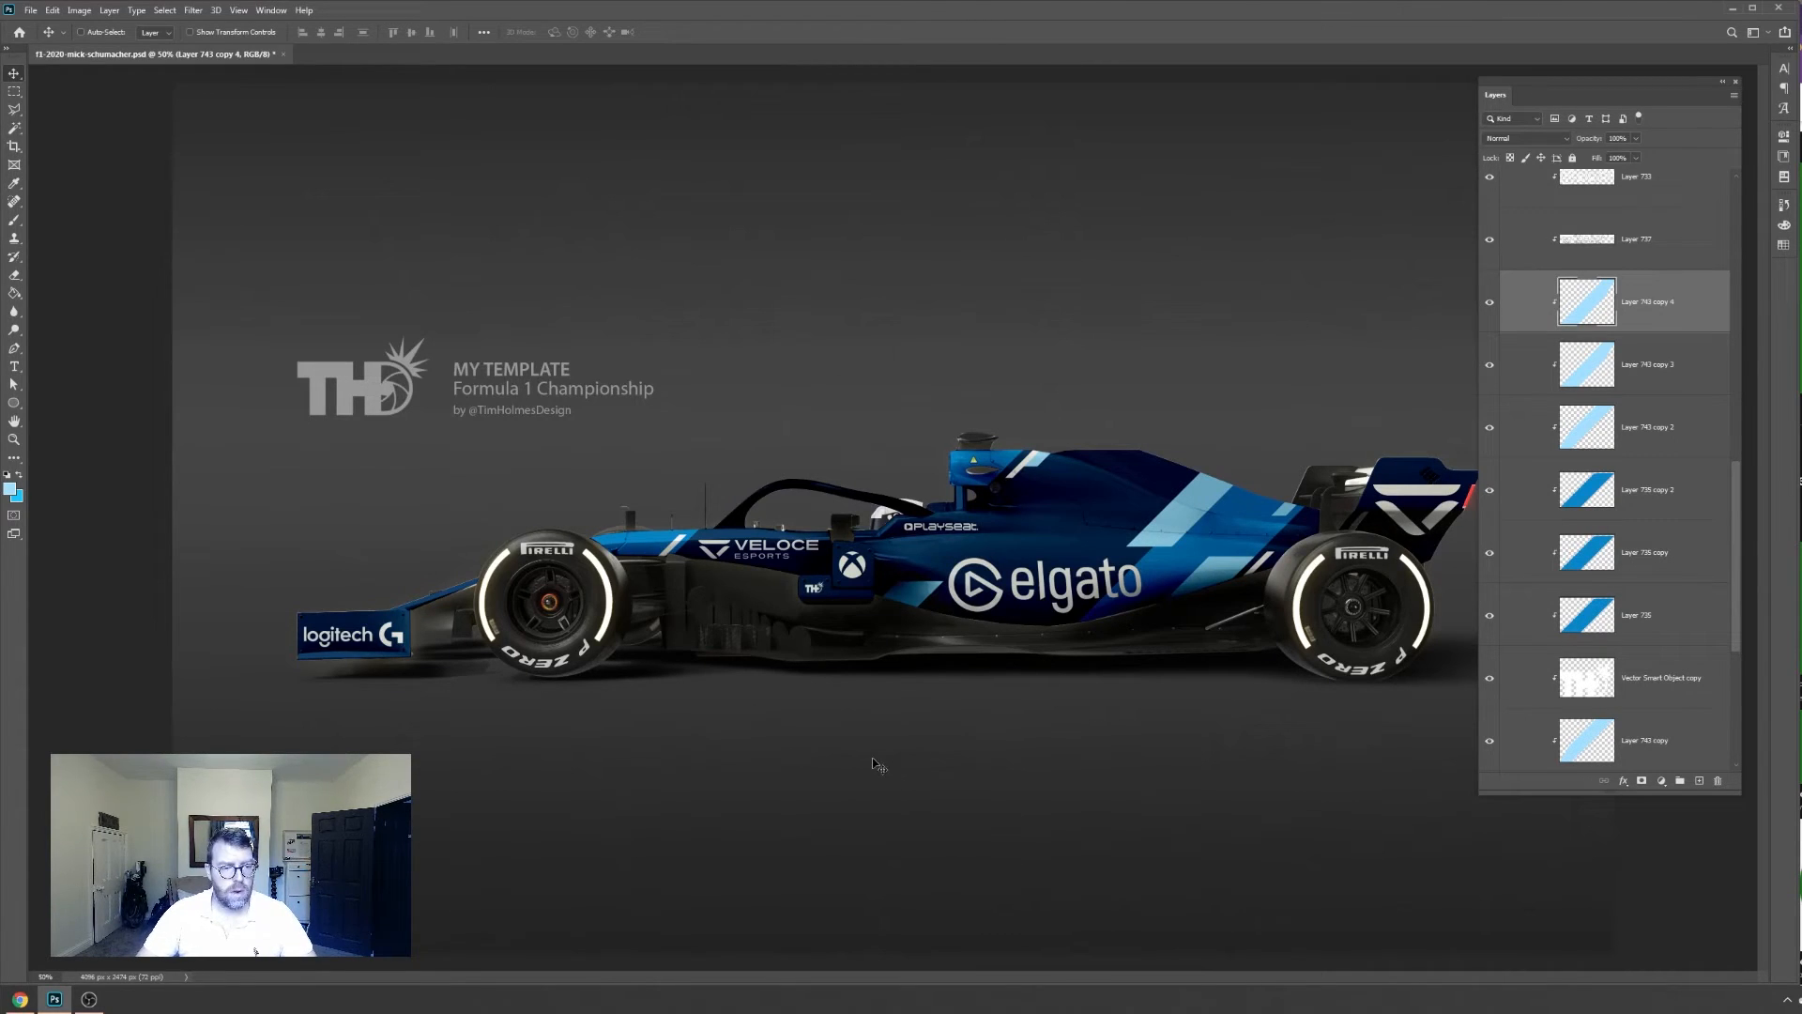
pyautogui.scroll(-5, 1651, 559)
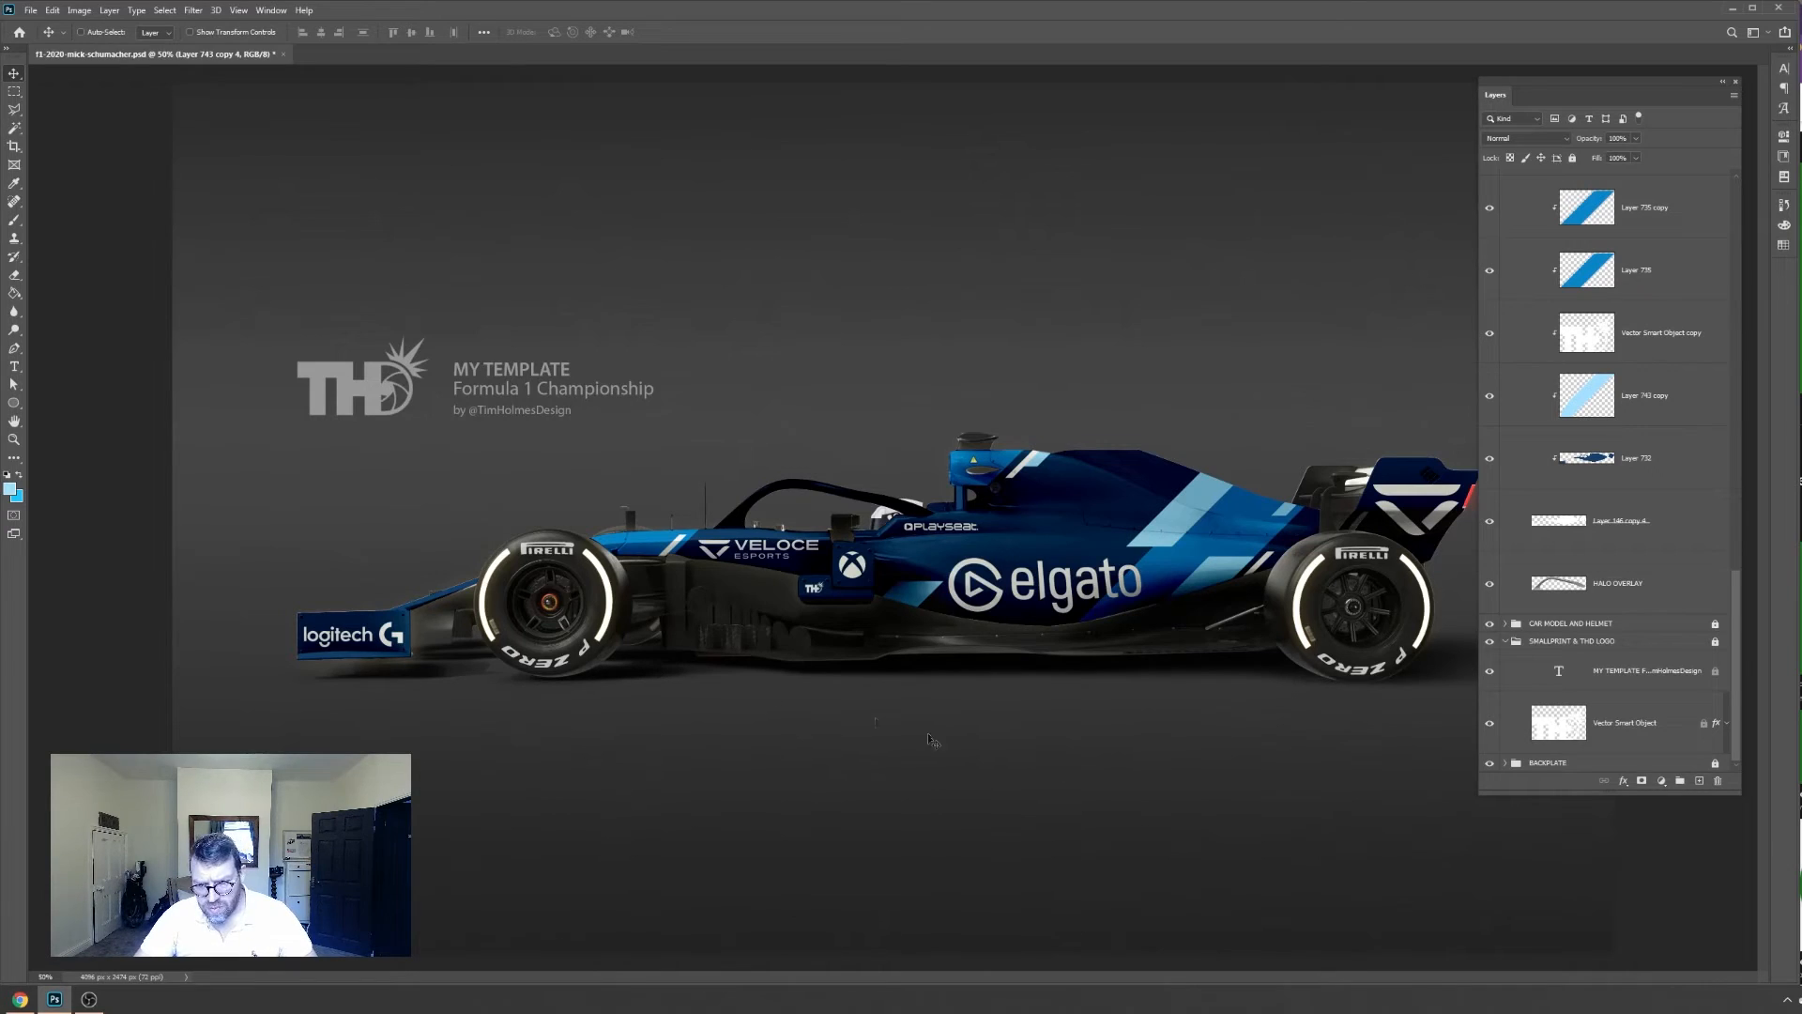
pyautogui.press('t')
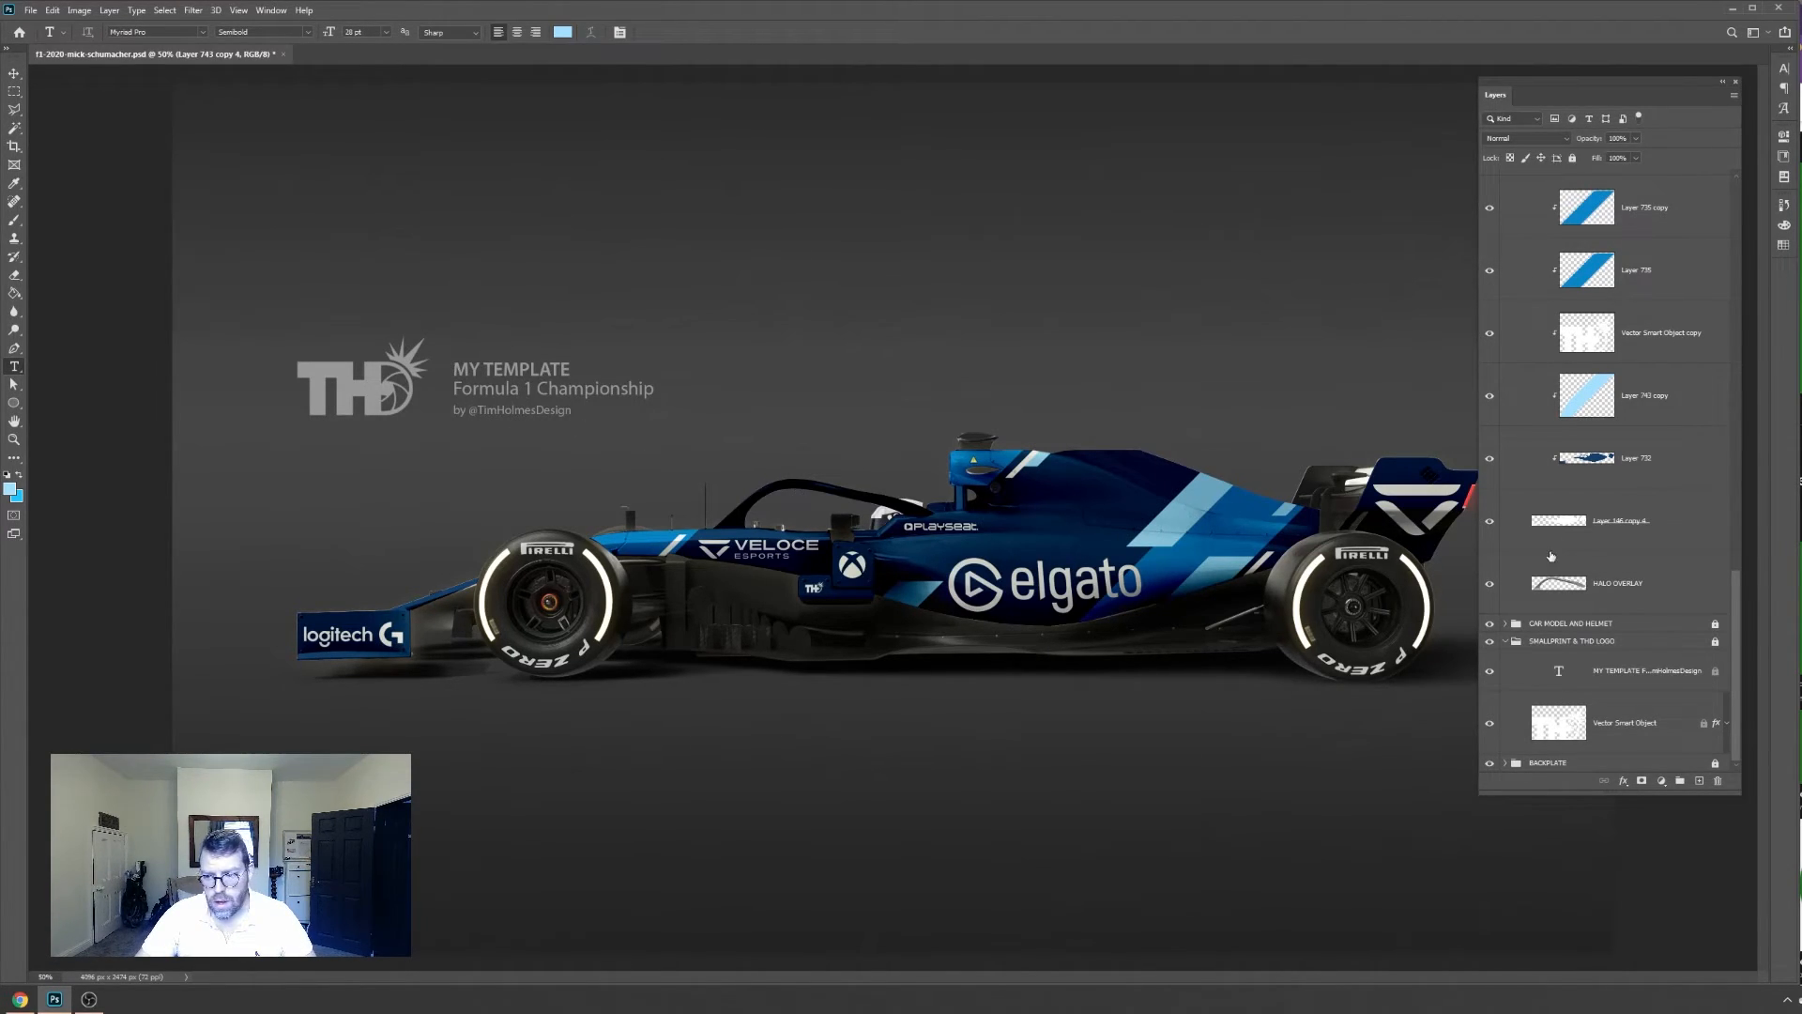
pyautogui.click(1649, 722)
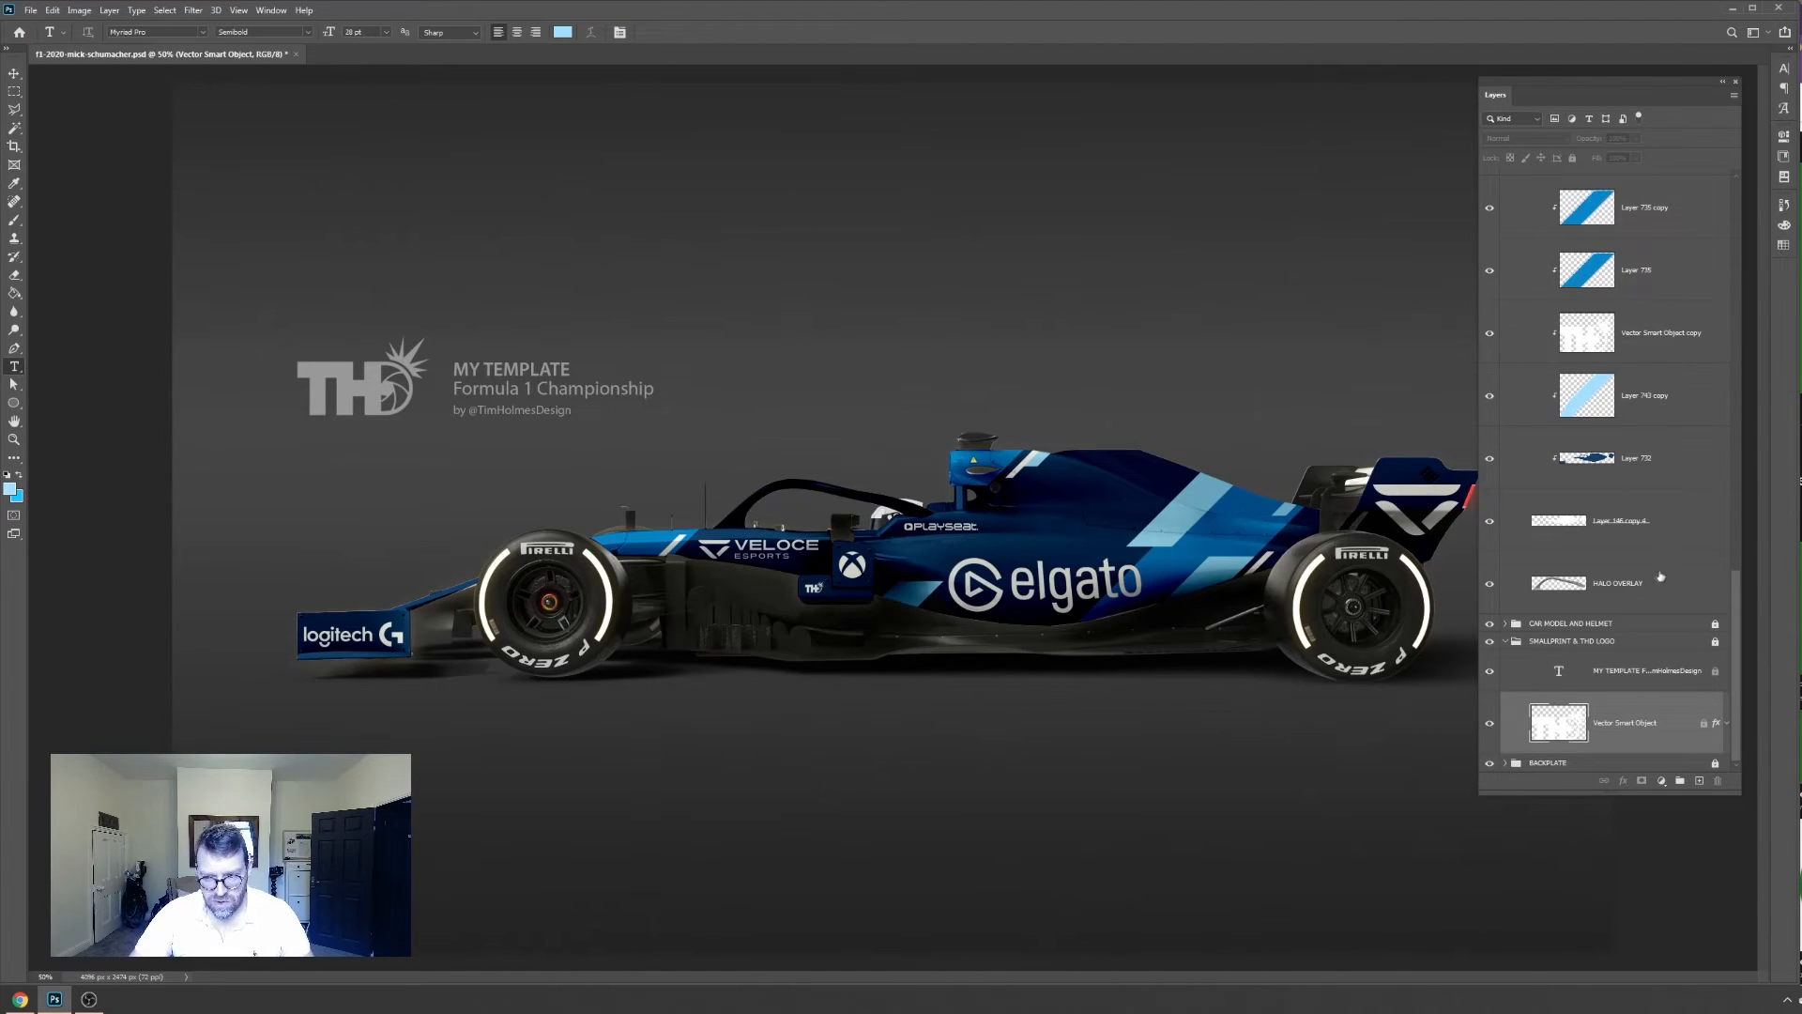
pyautogui.click(1506, 624)
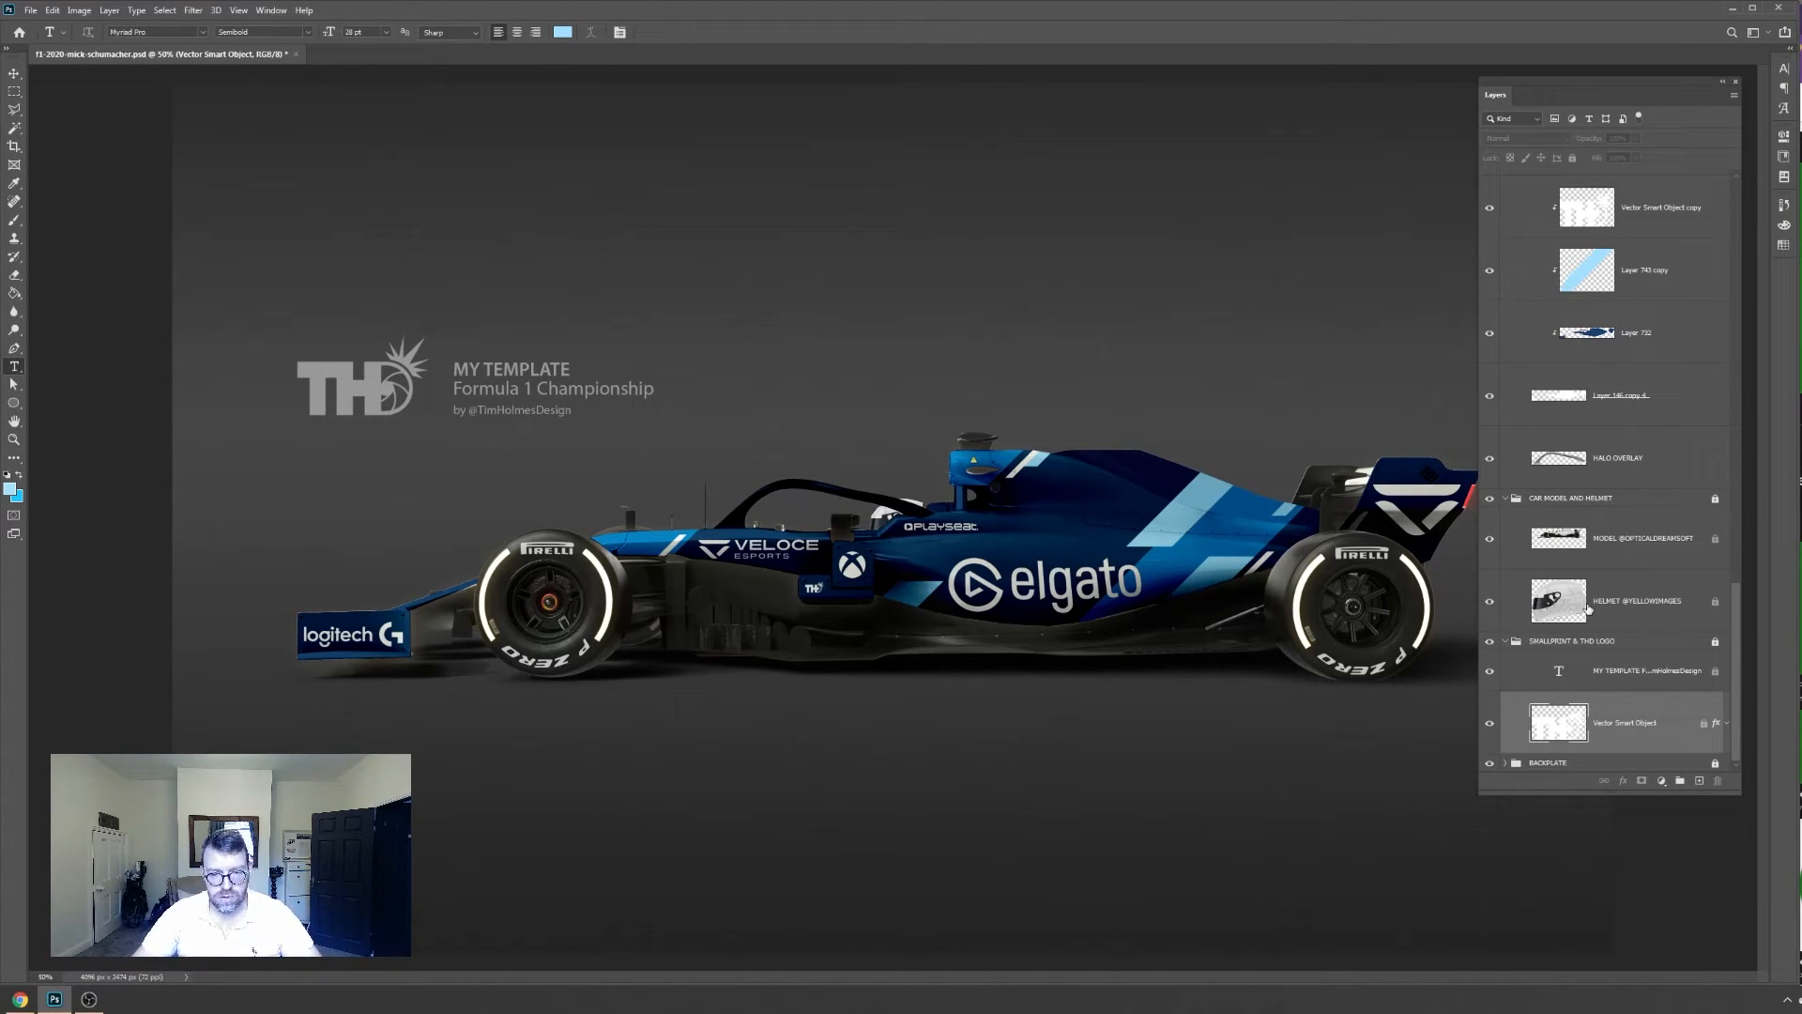
pyautogui.click(1613, 538)
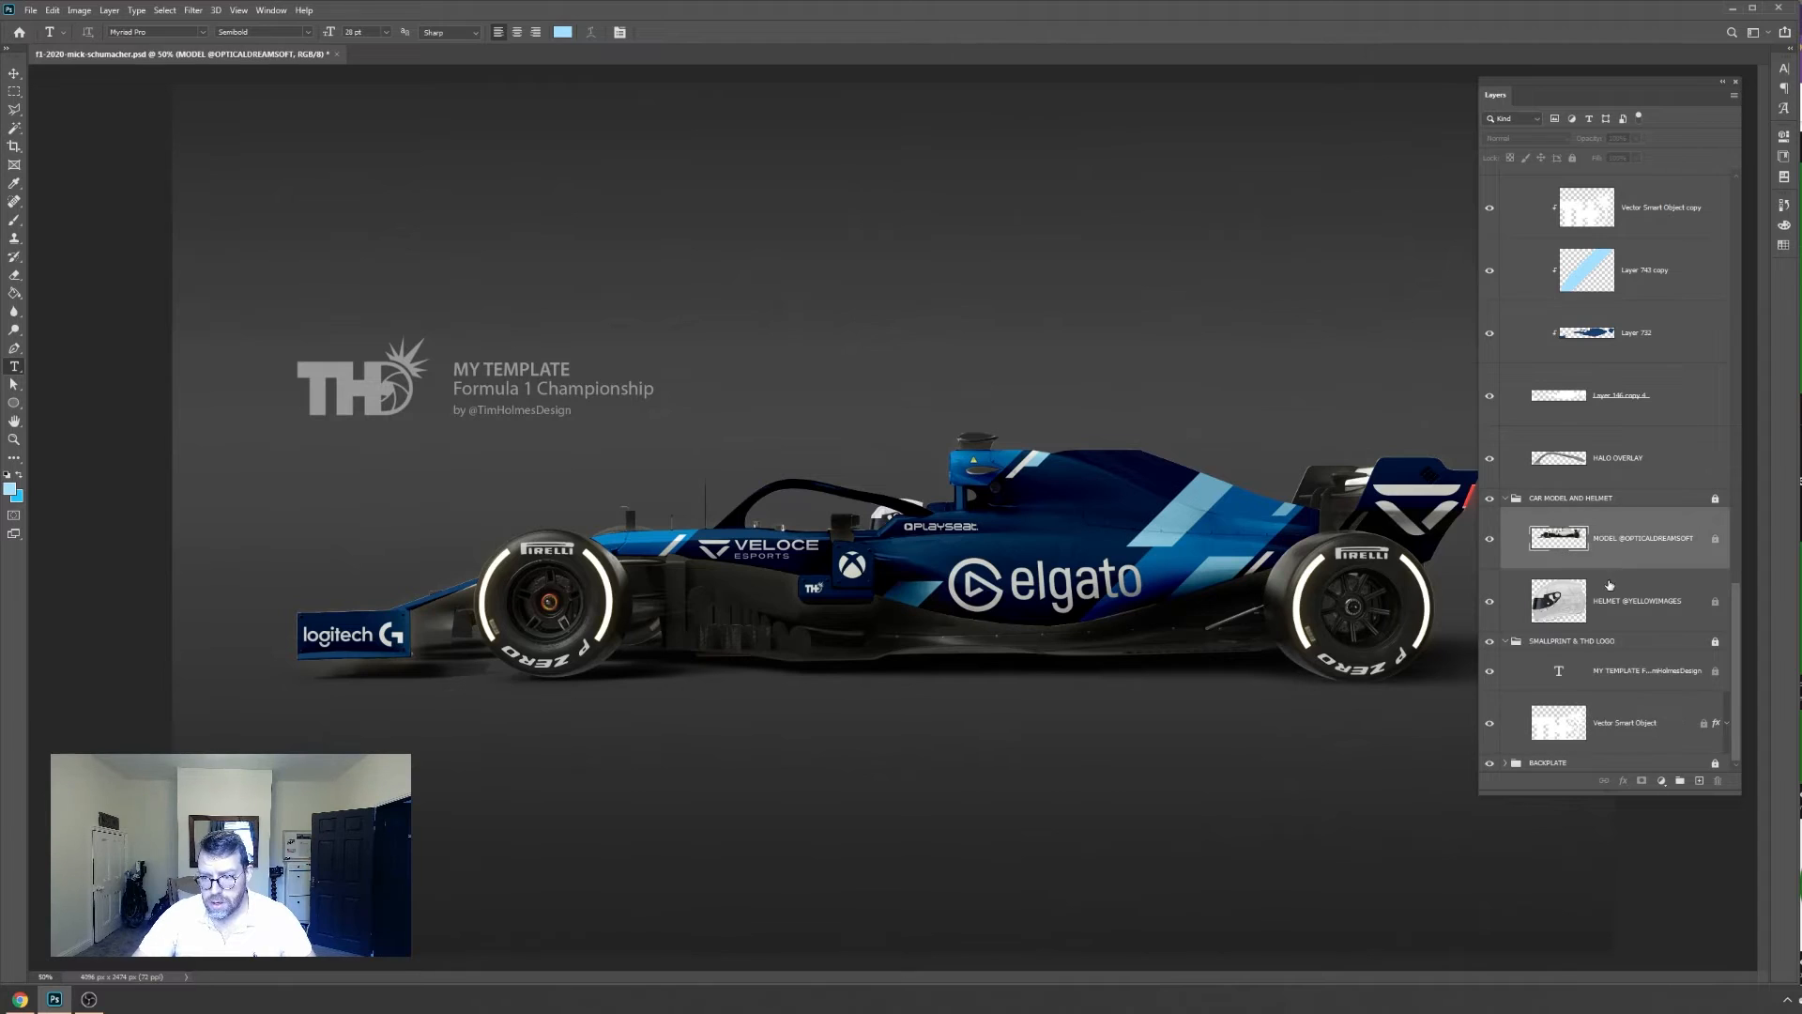
pyautogui.keyDown('ctrl'); pyautogui.click(1558, 543); pyautogui.keyUp('ctrl')
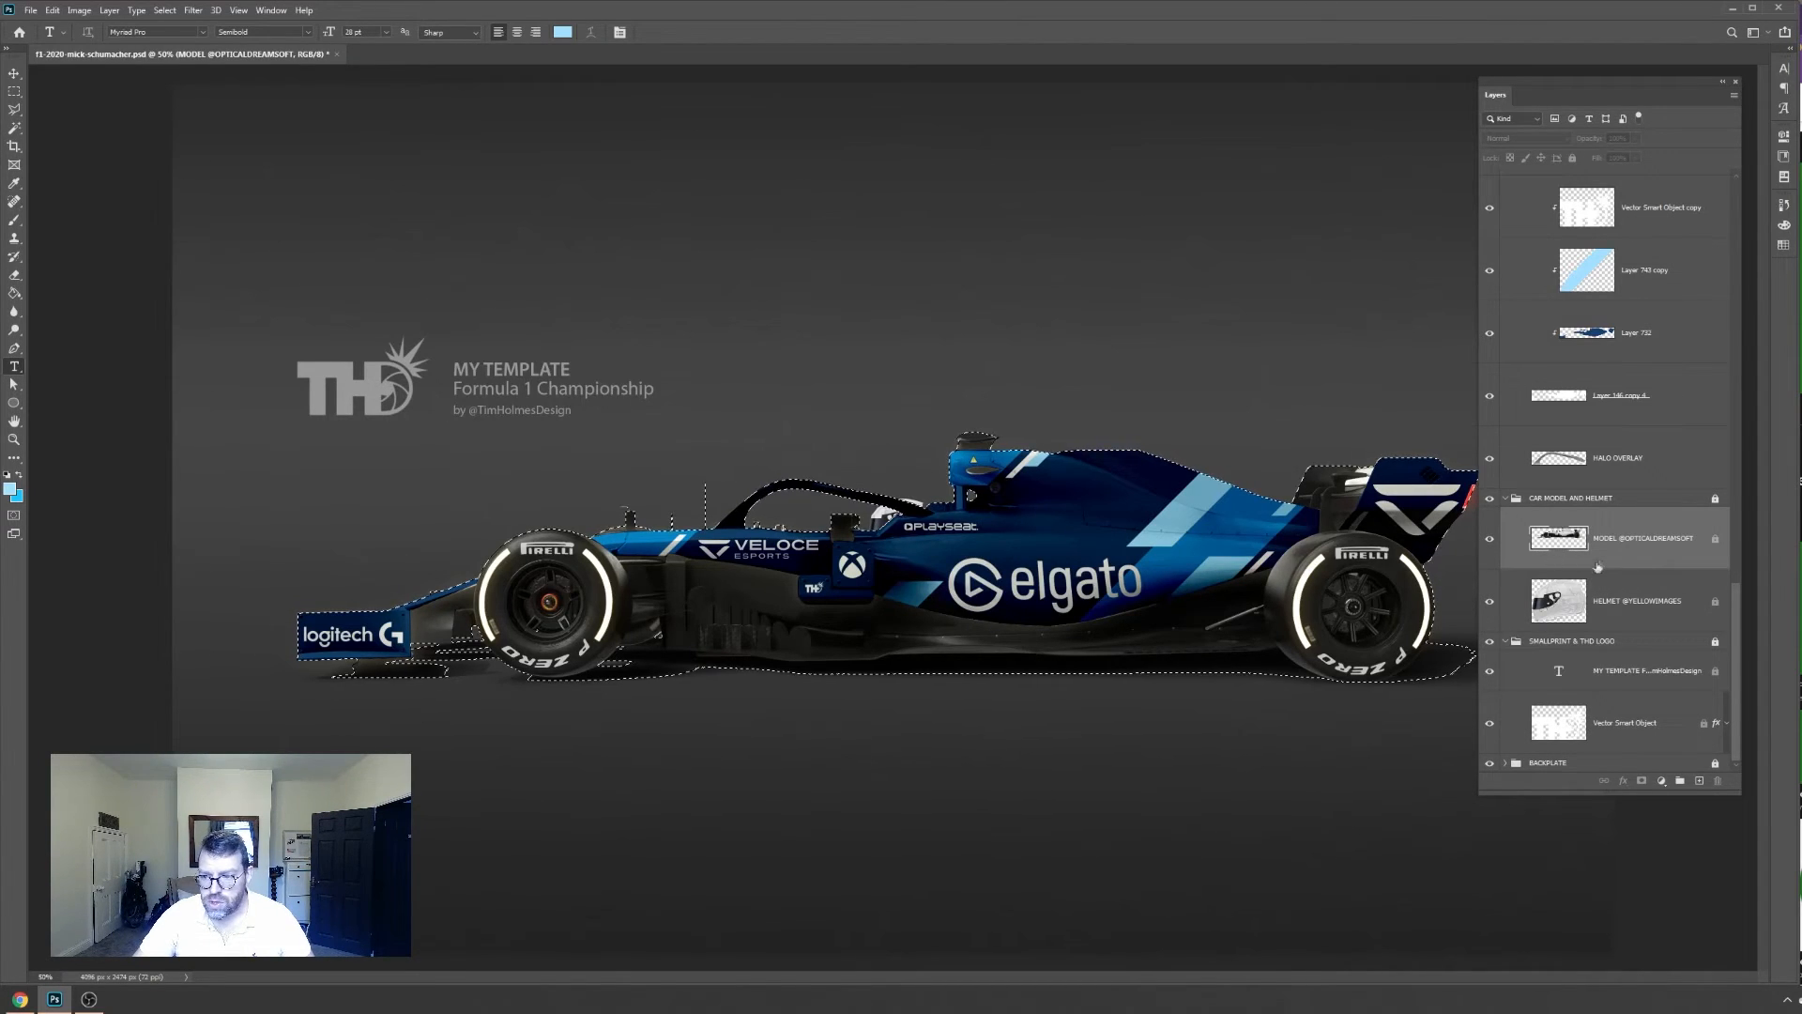
# Copy the merged artwork inside the car selection and paste it as a new layer above all others
pyautogui.moveTo(1737, 603); pyautogui.dragTo(1749, 198)
pyautogui.click(1634, 200)
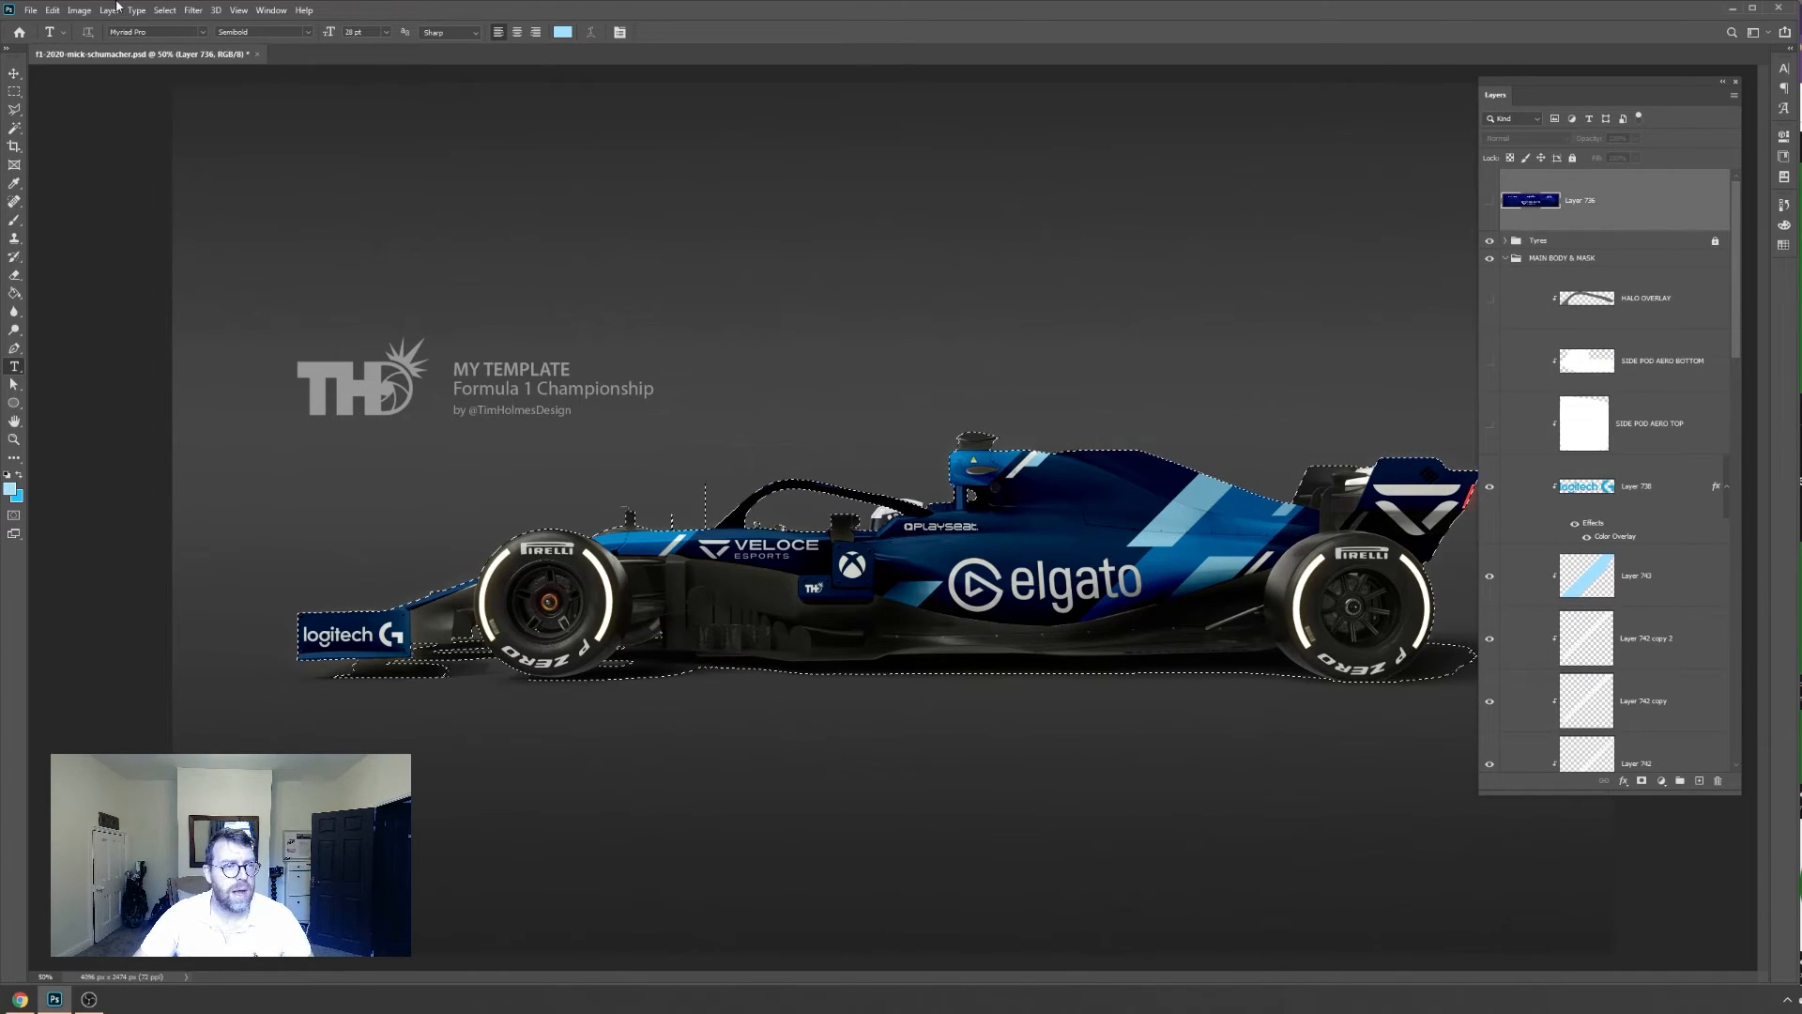
pyautogui.click(53, 10)
pyautogui.click(103, 122)
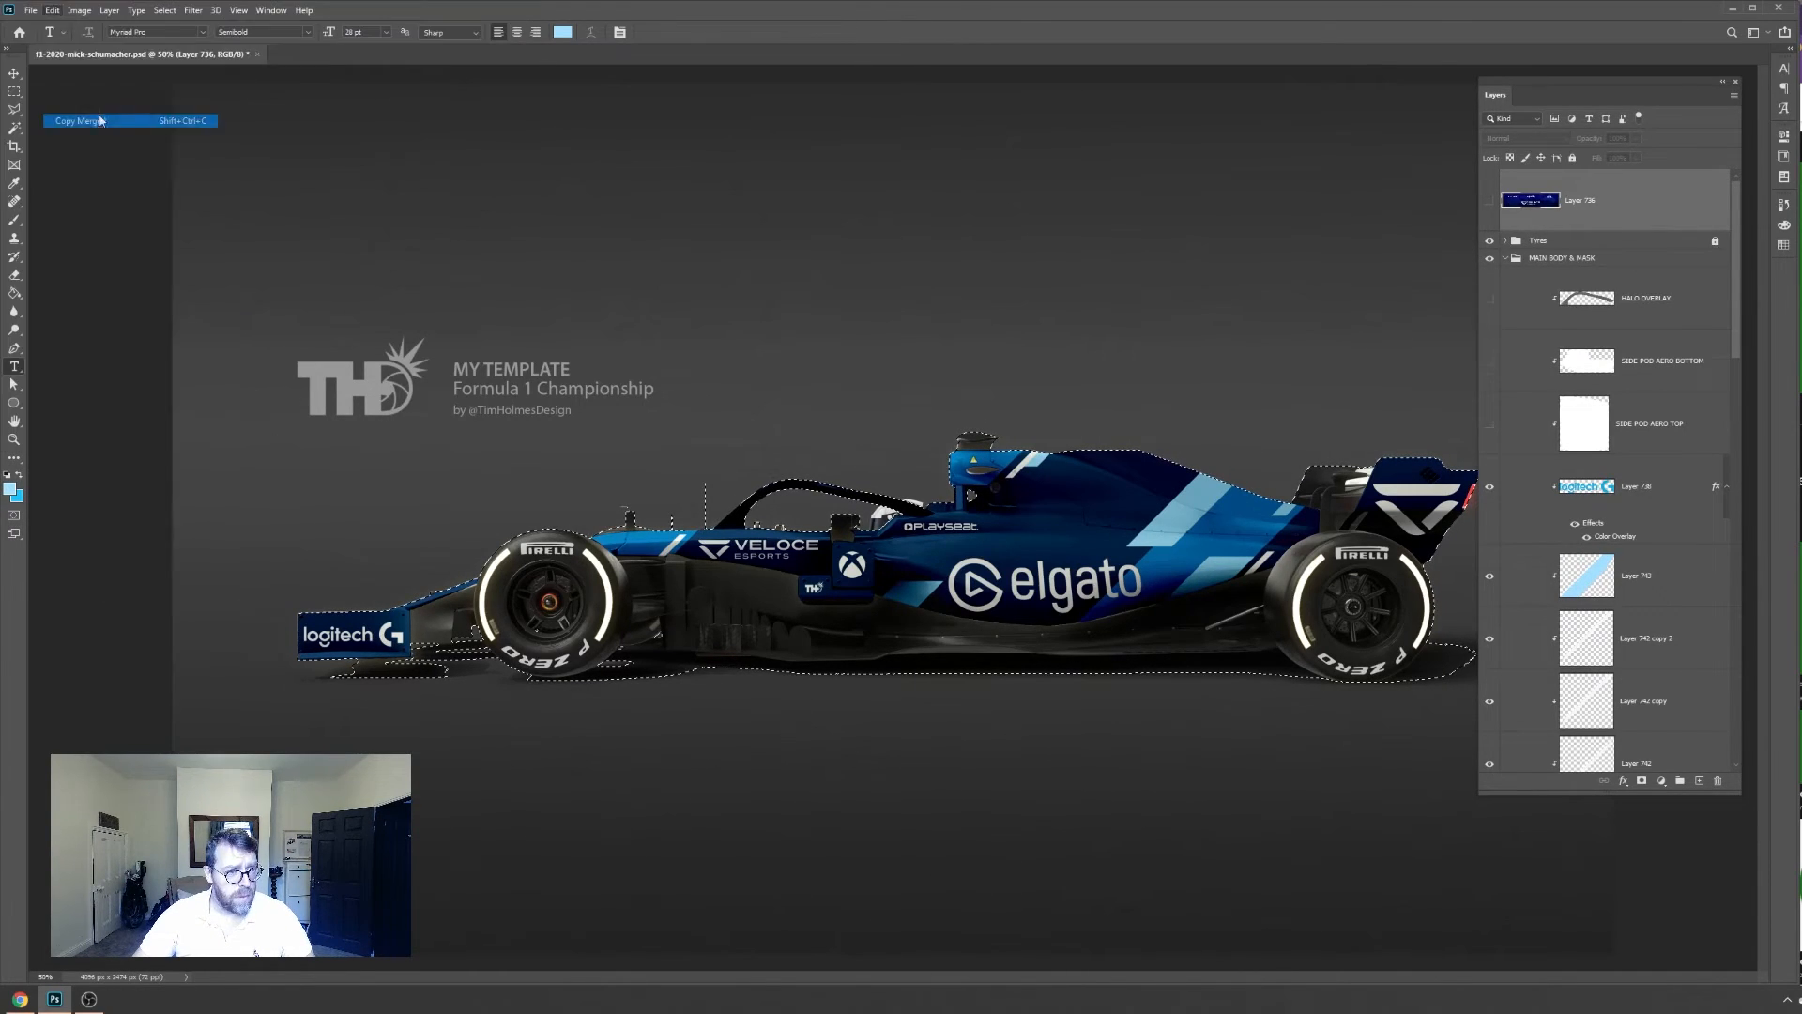
pyautogui.hotkey('ctrl', 'v')
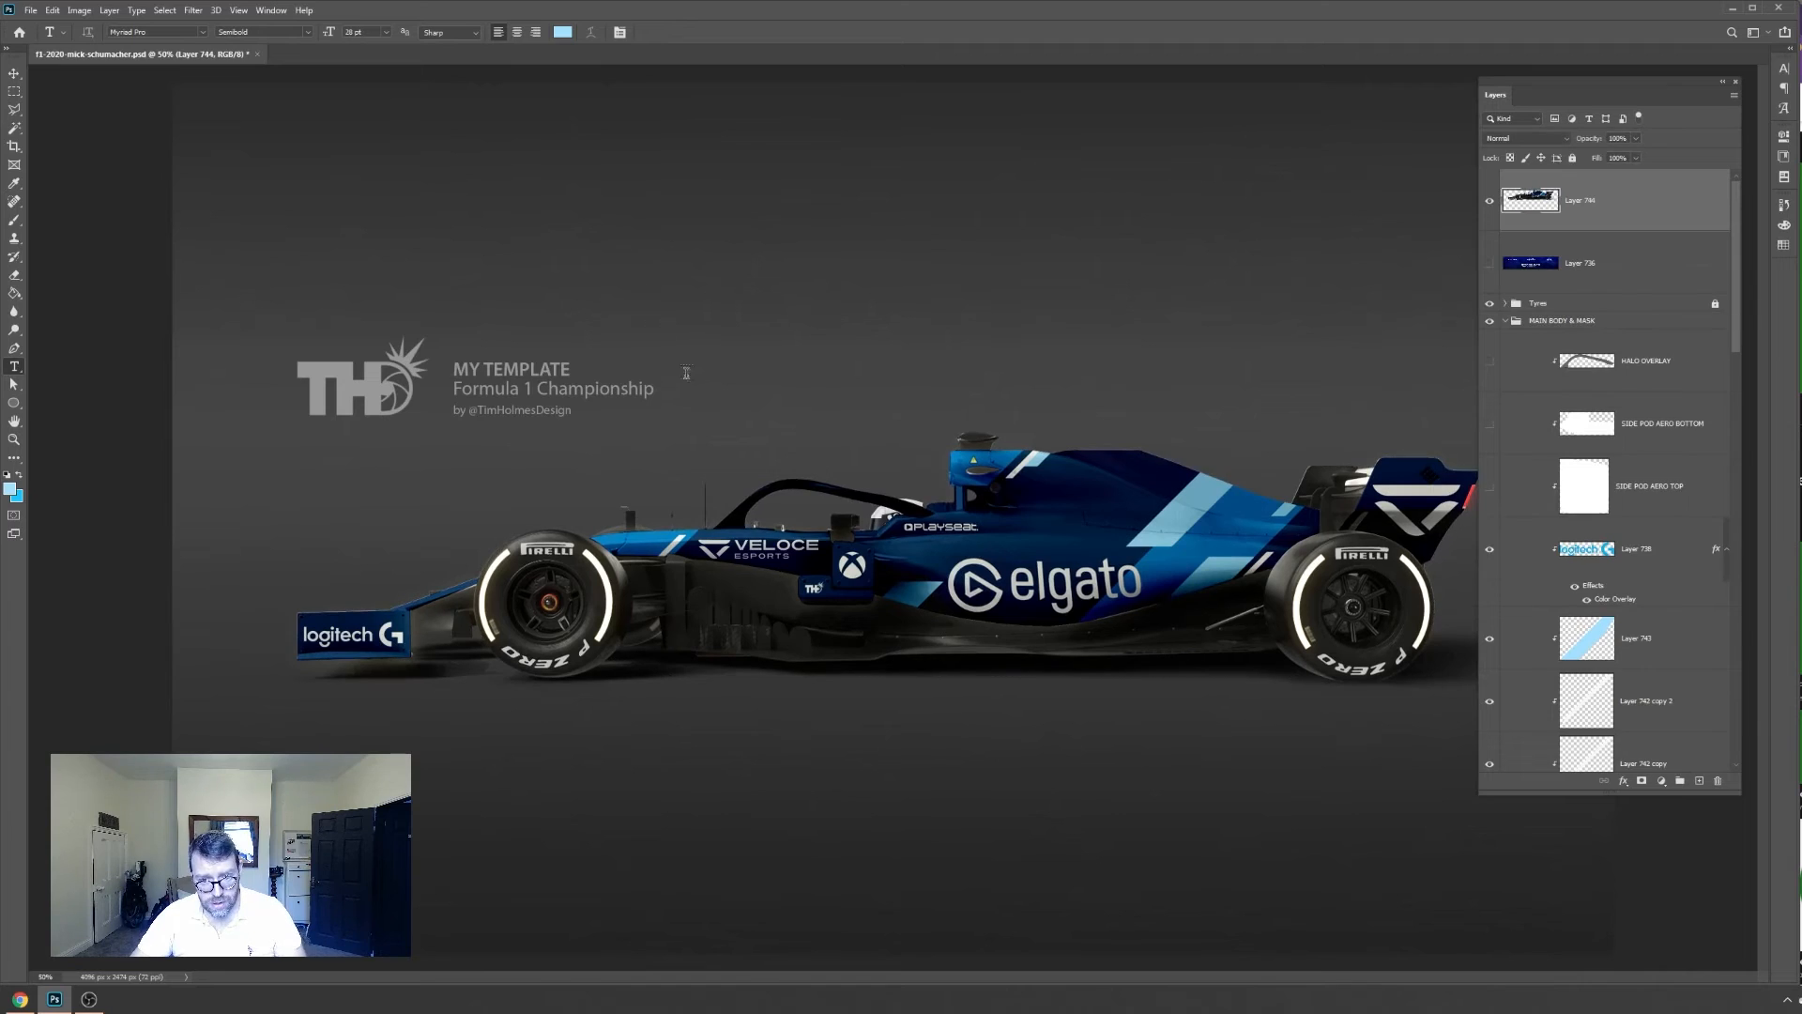
# Flip the pasted car vertically, squash it to about 61% height and place it beneath the original as a reflection
pyautogui.press('v')
pyautogui.moveTo(1030, 567)
pyautogui.mouseDown()
pyautogui.moveTo(1031, 408)
pyautogui.moveTo(1031, 678)
pyautogui.moveTo(1031, 566)
pyautogui.mouseUp()
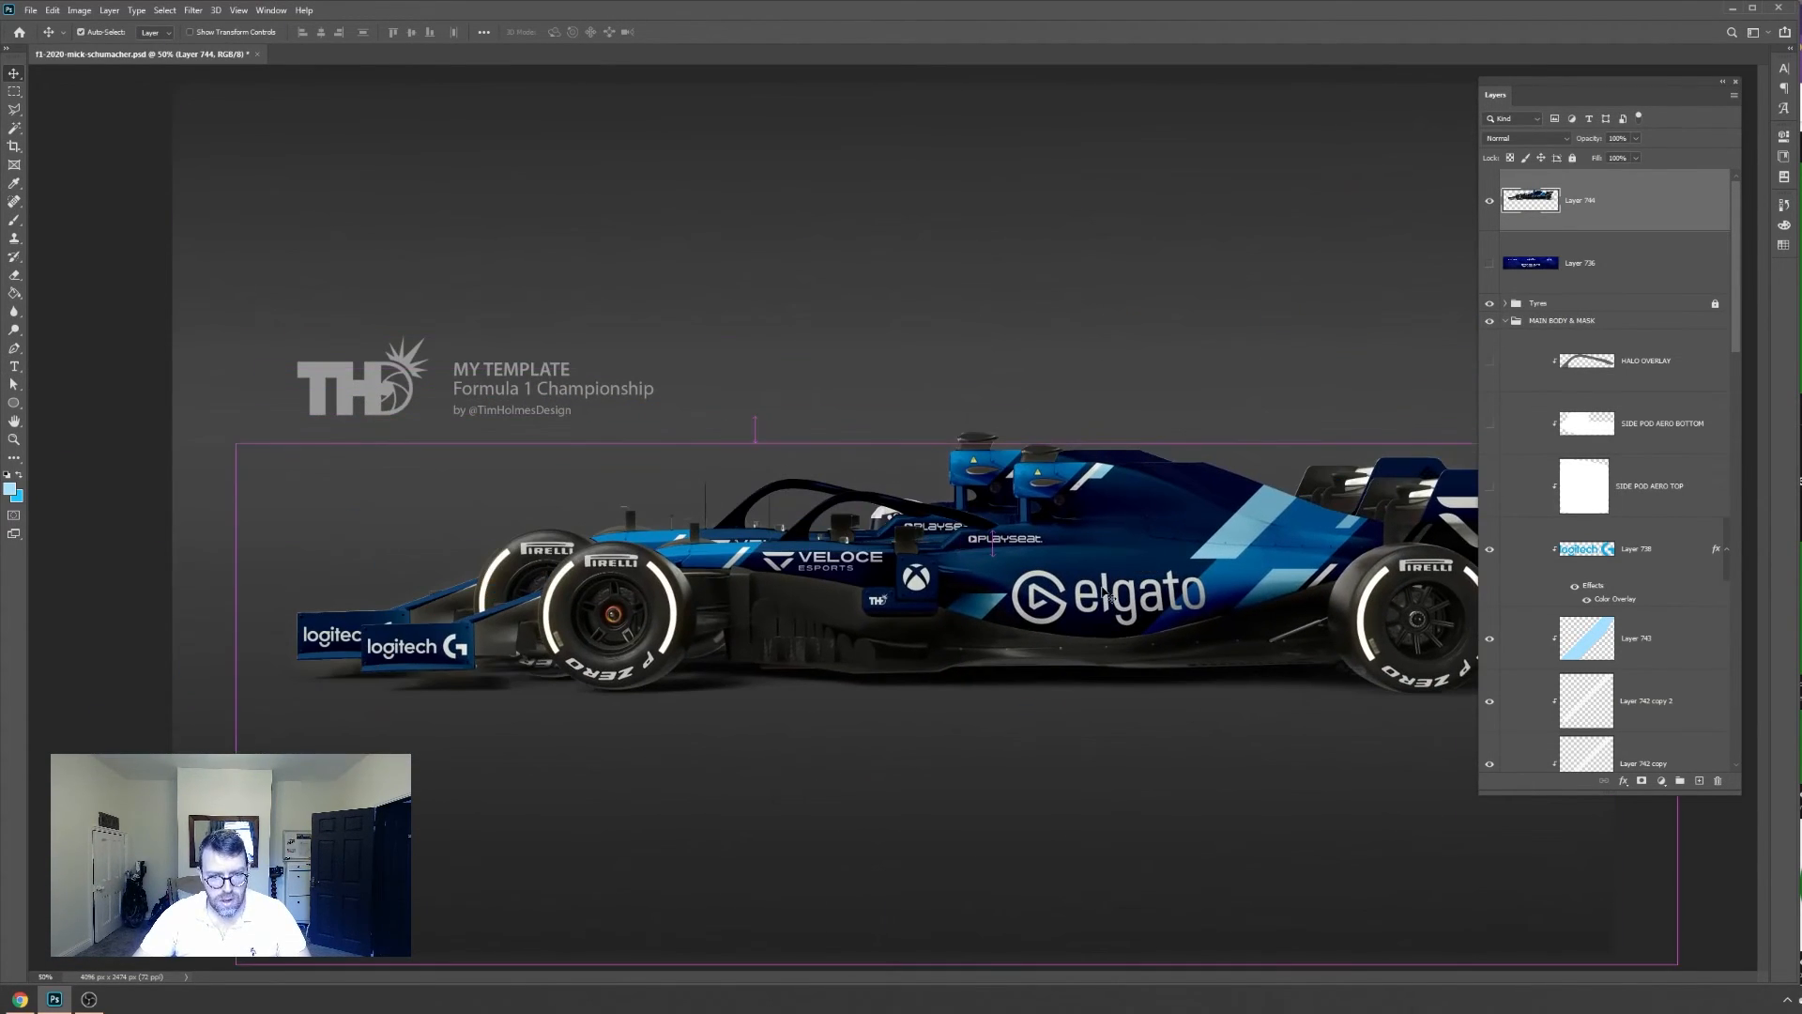
pyautogui.hotkey('ctrl', 't')
pyautogui.rightClick(1009, 600)
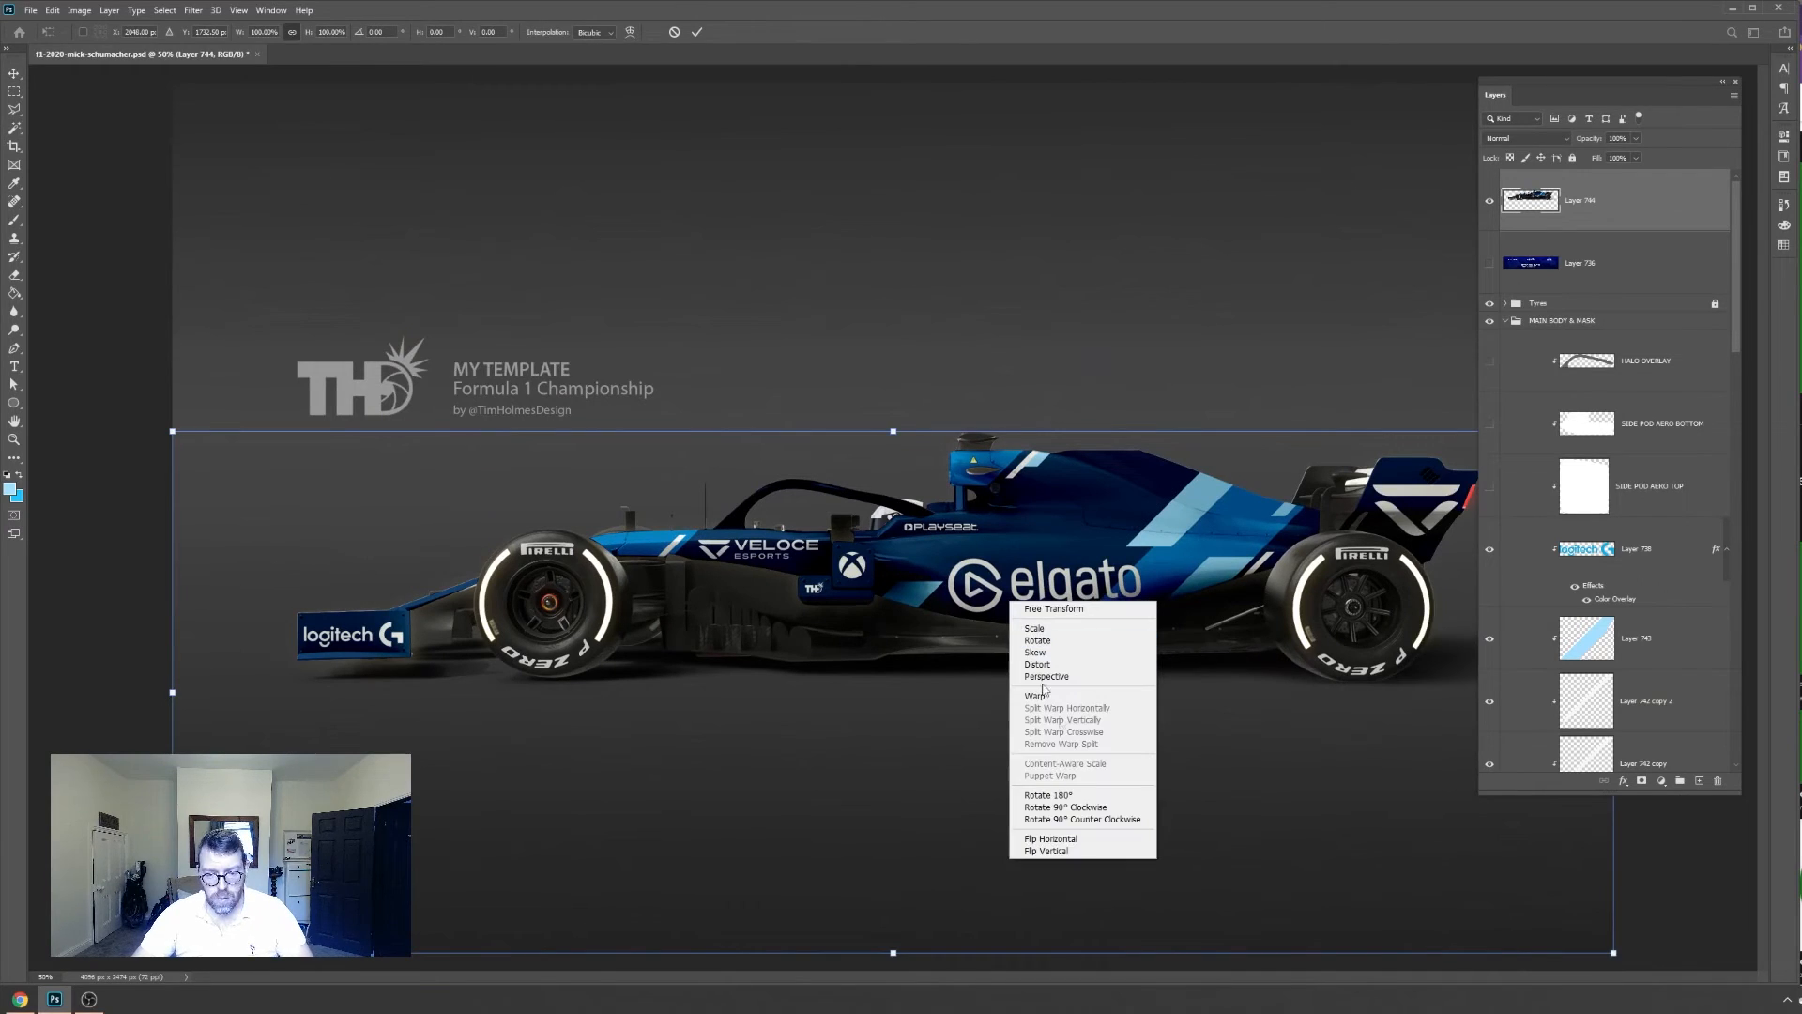
pyautogui.click(1051, 851)
pyautogui.moveTo(898, 954); pyautogui.dragTo(893, 748)
pyautogui.moveTo(965, 614); pyautogui.dragTo(966, 698)
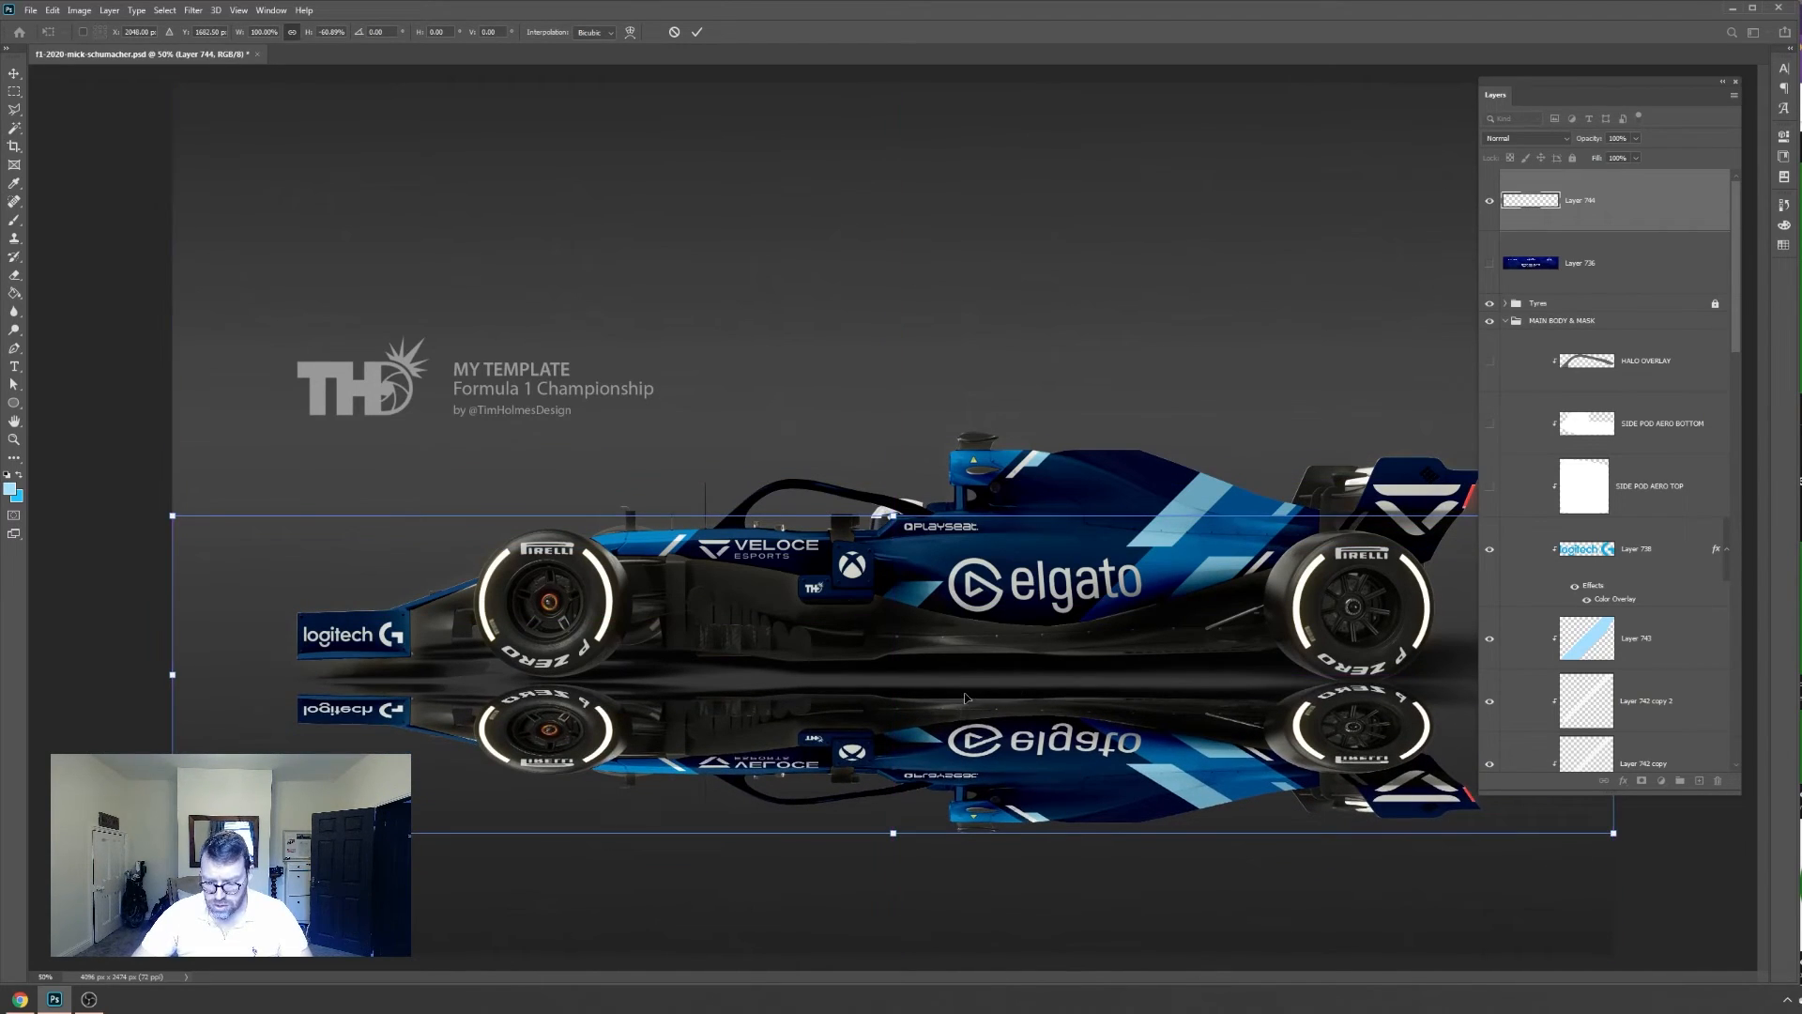
pyautogui.press('Return')
# Reorder the reflection layer to directly above the BACKPLATE group and unlock the SMALLPRINT & THD LOGO group containing it
pyautogui.hotkey('ctrl', 'shift', '[')
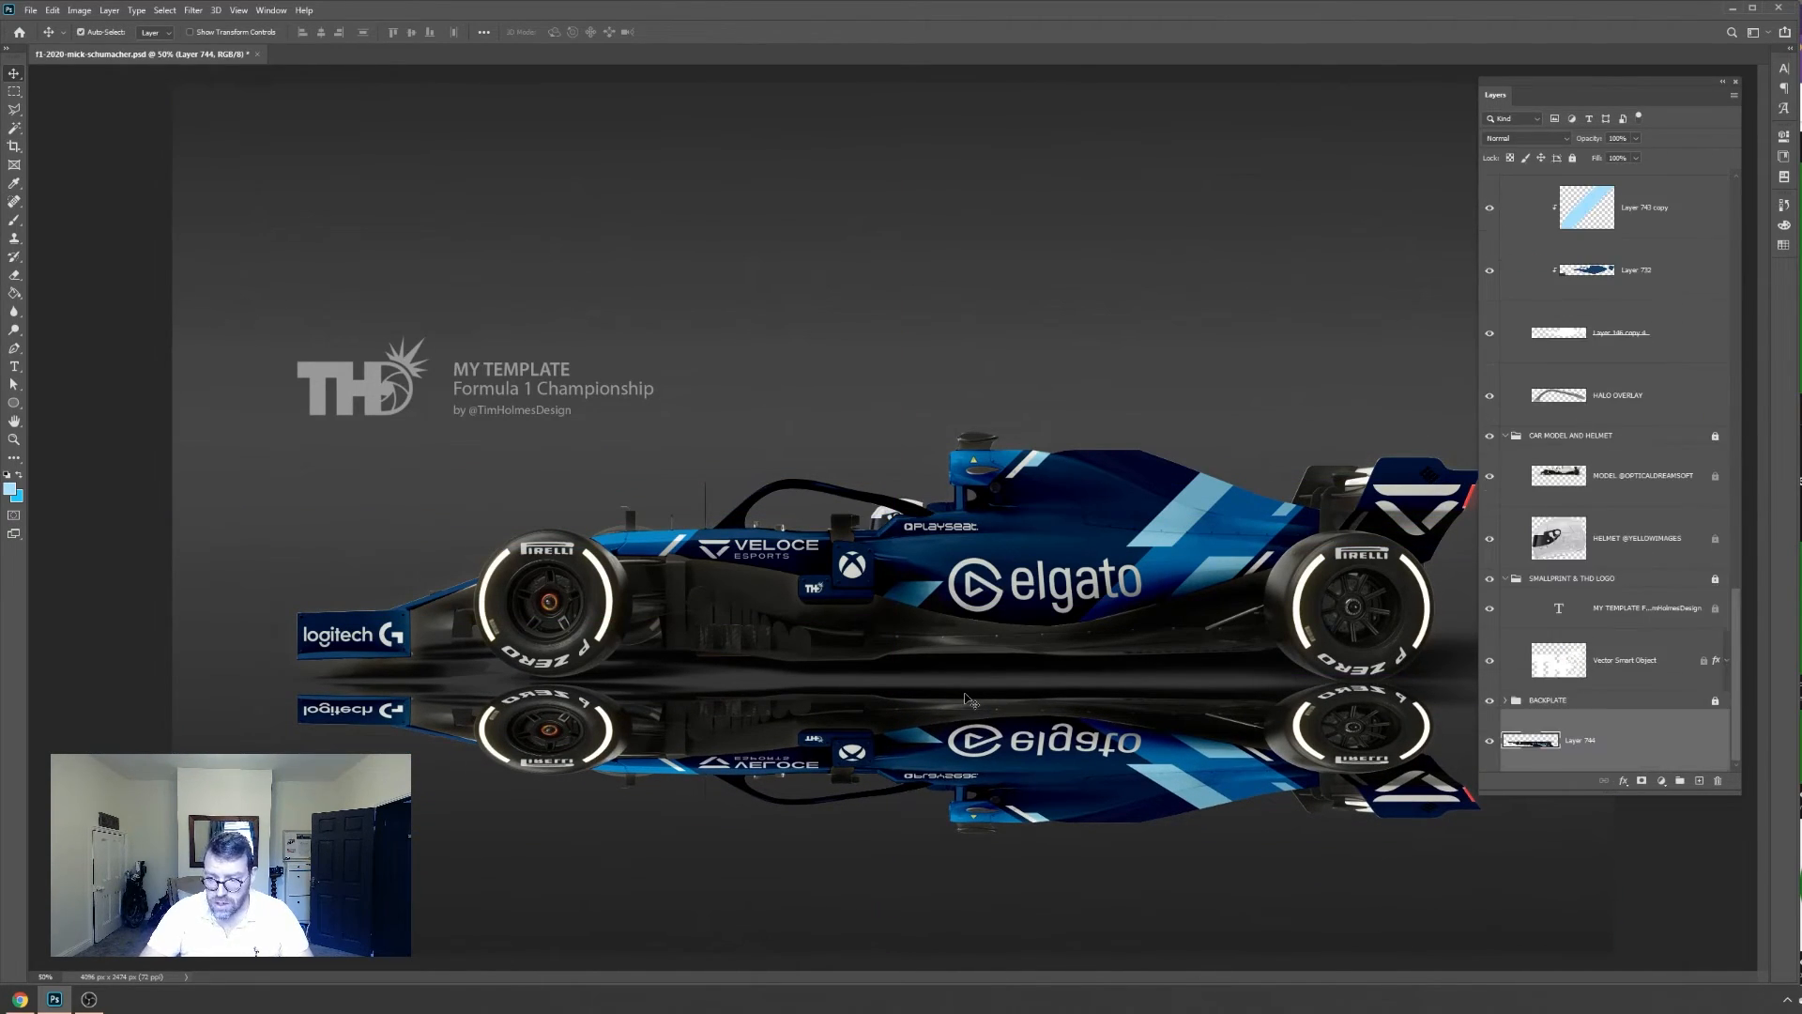
pyautogui.moveTo(1609, 748); pyautogui.dragTo(1602, 693)
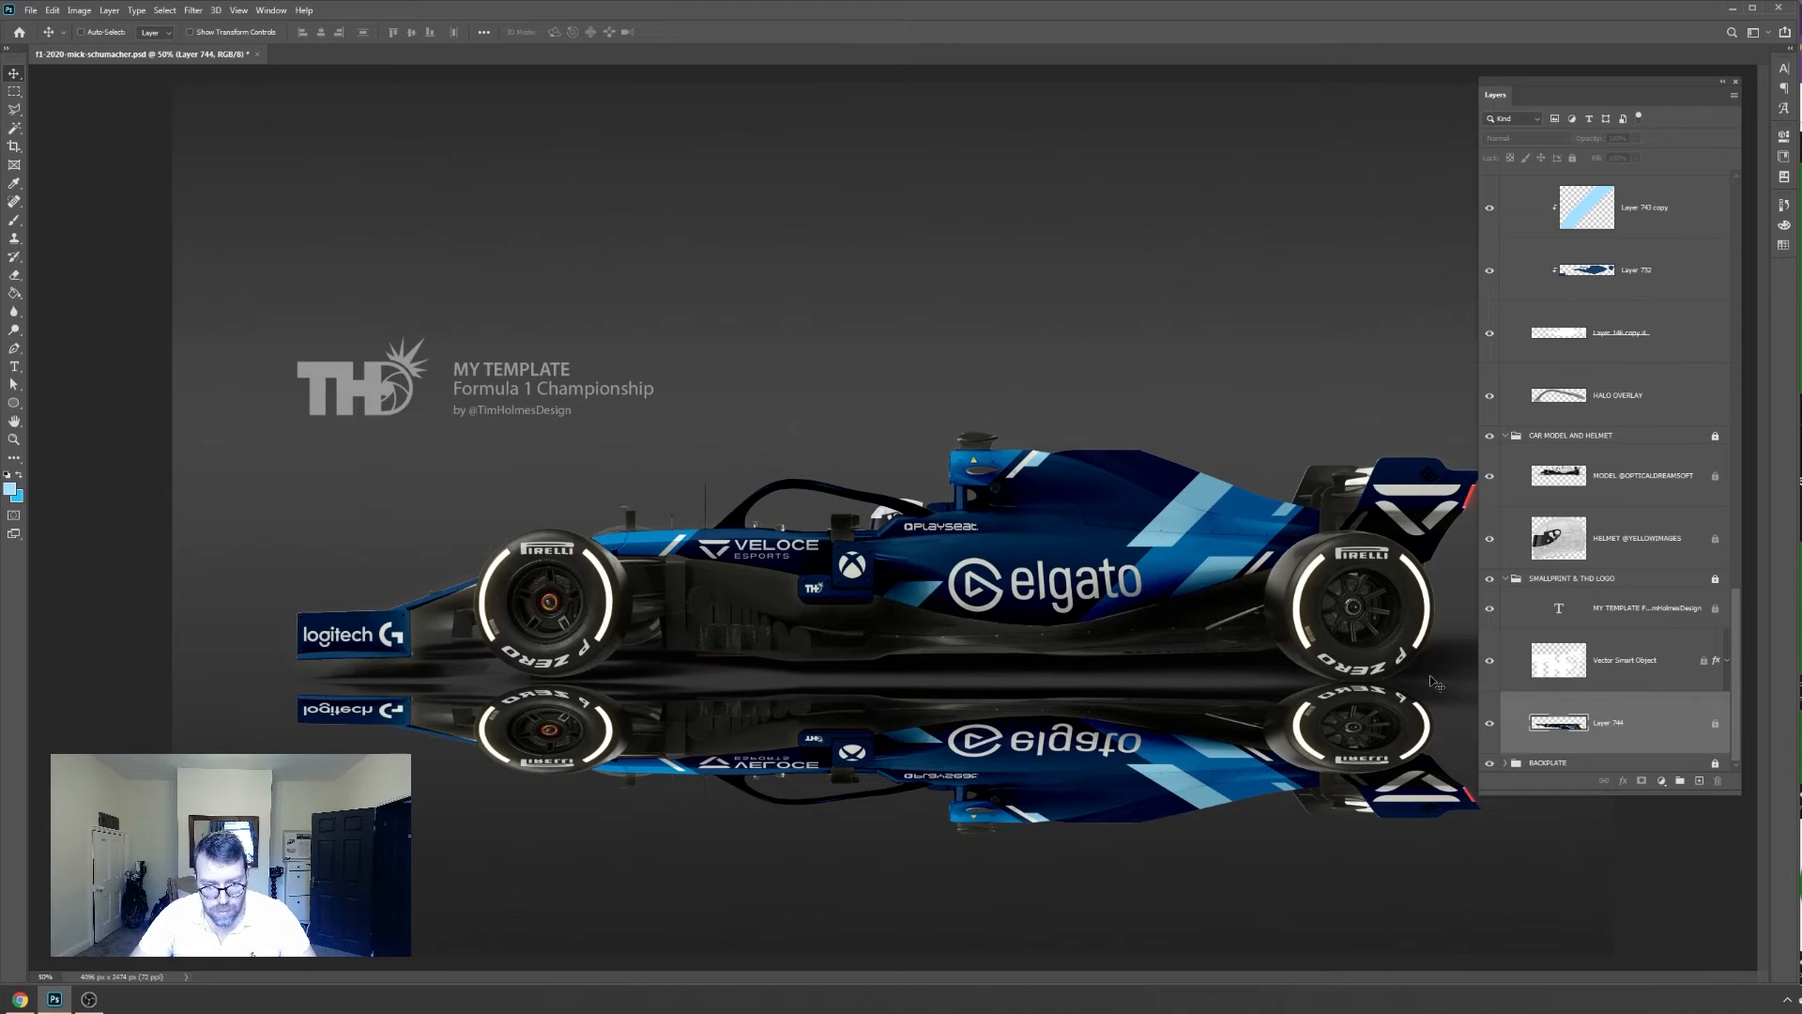
pyautogui.press('Up')
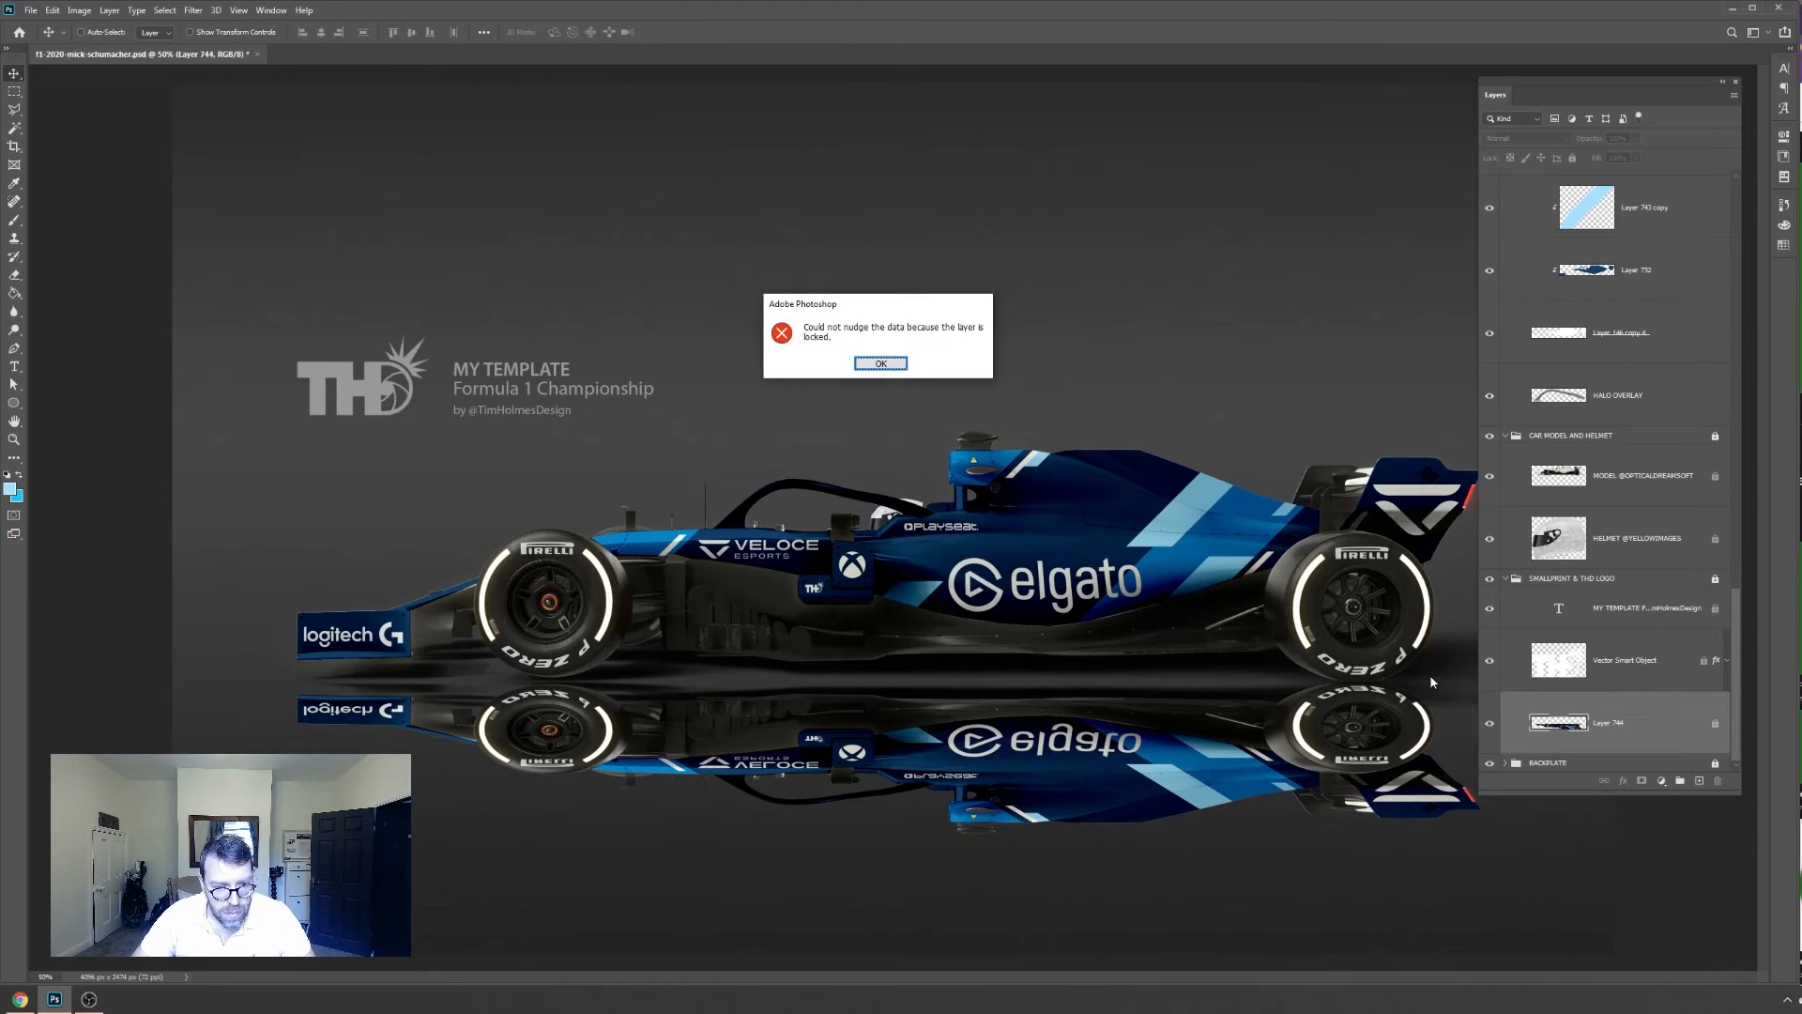
pyautogui.click(879, 365)
pyautogui.press('Up')
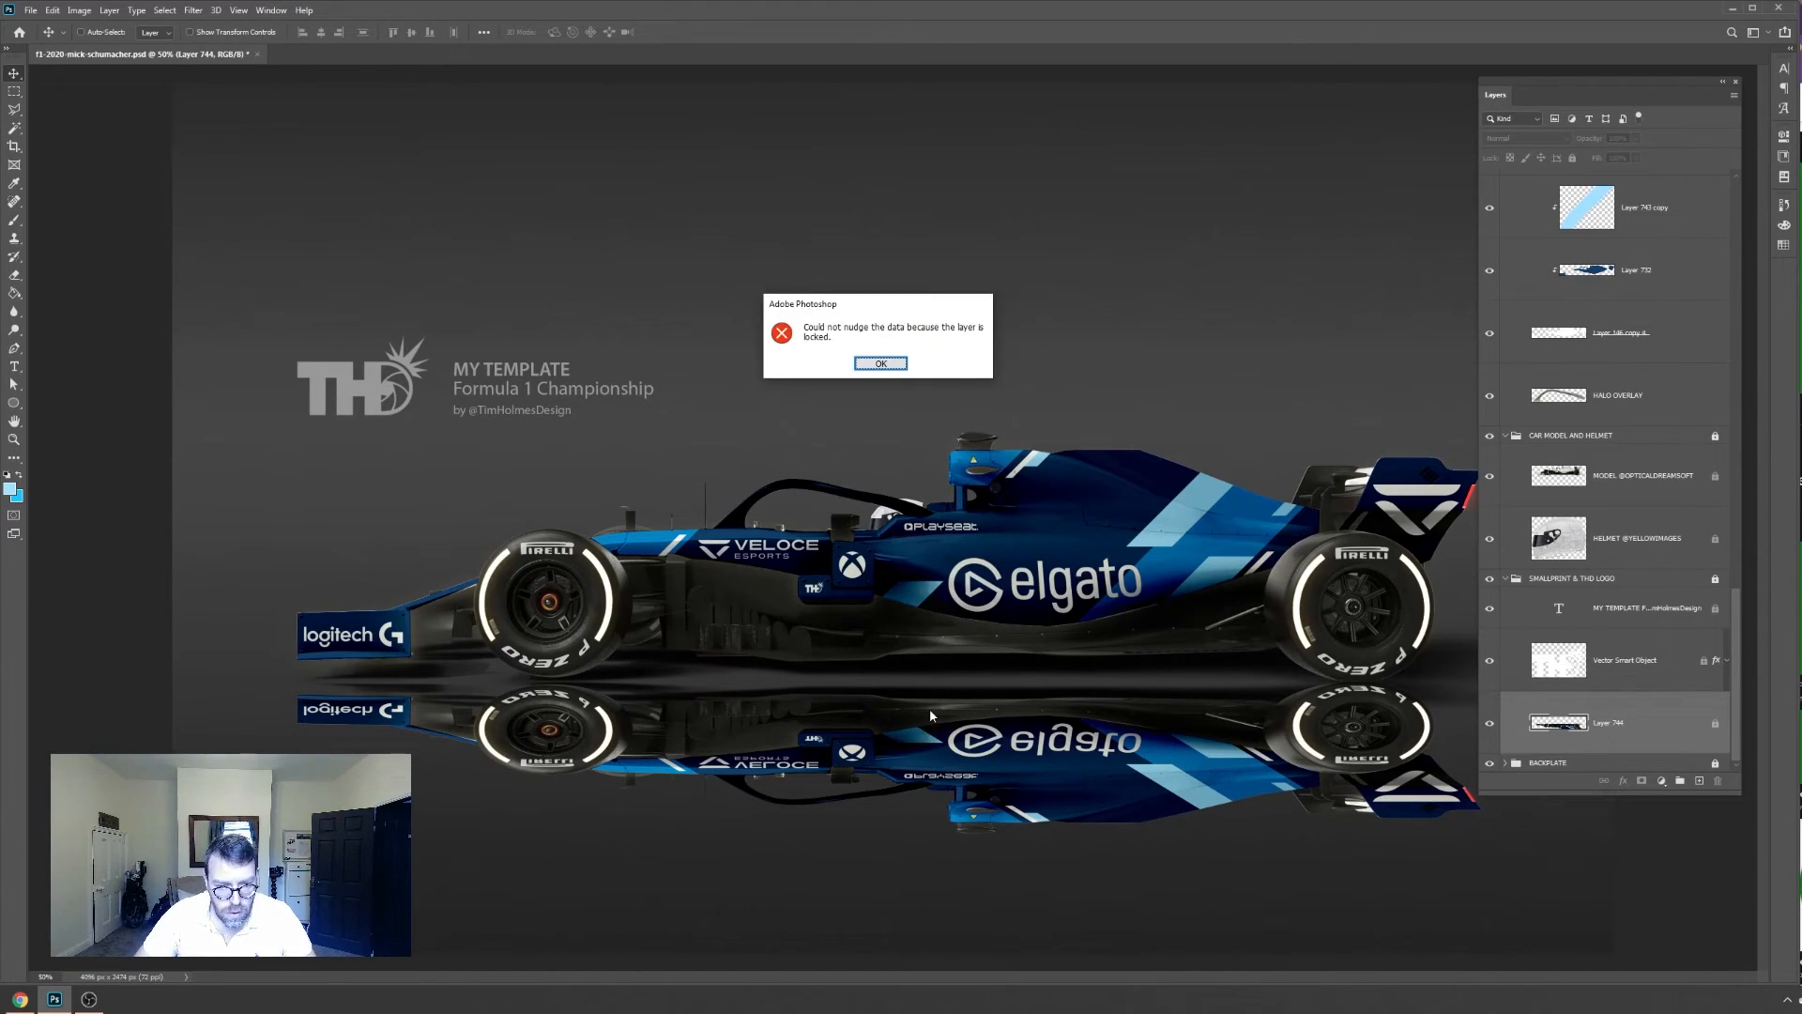
pyautogui.click(901, 366)
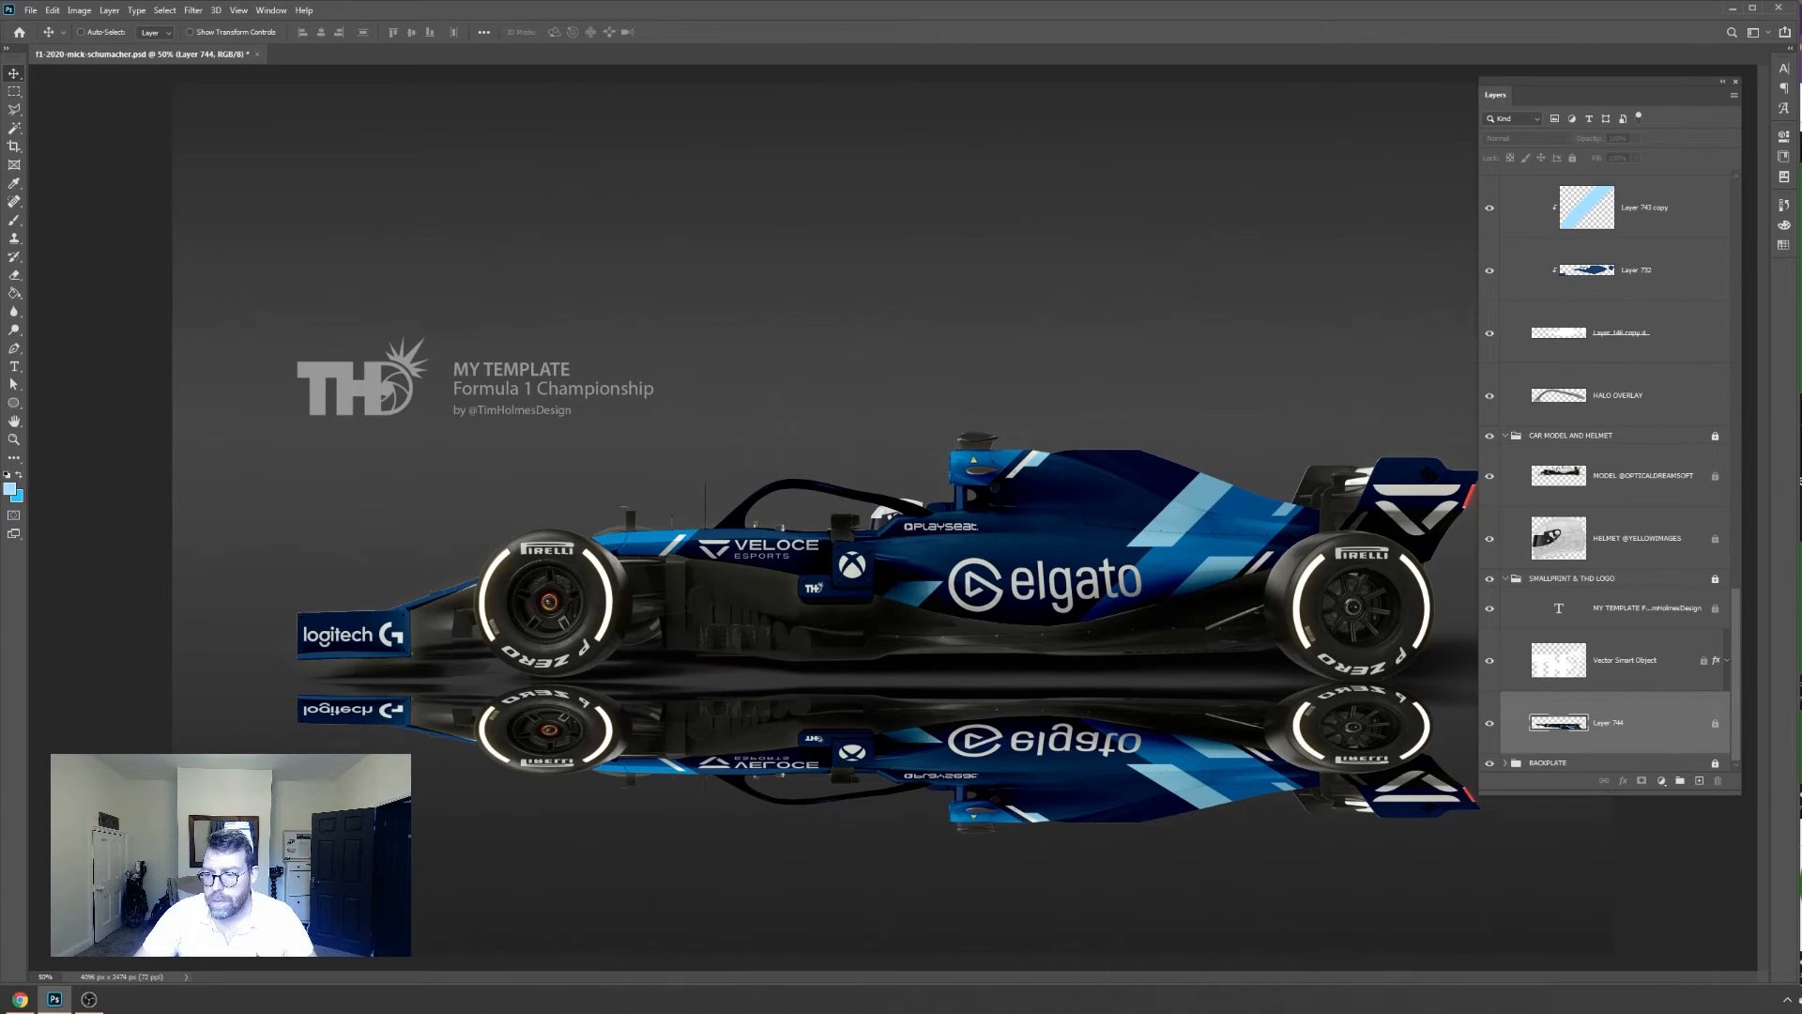
pyautogui.click(1714, 580)
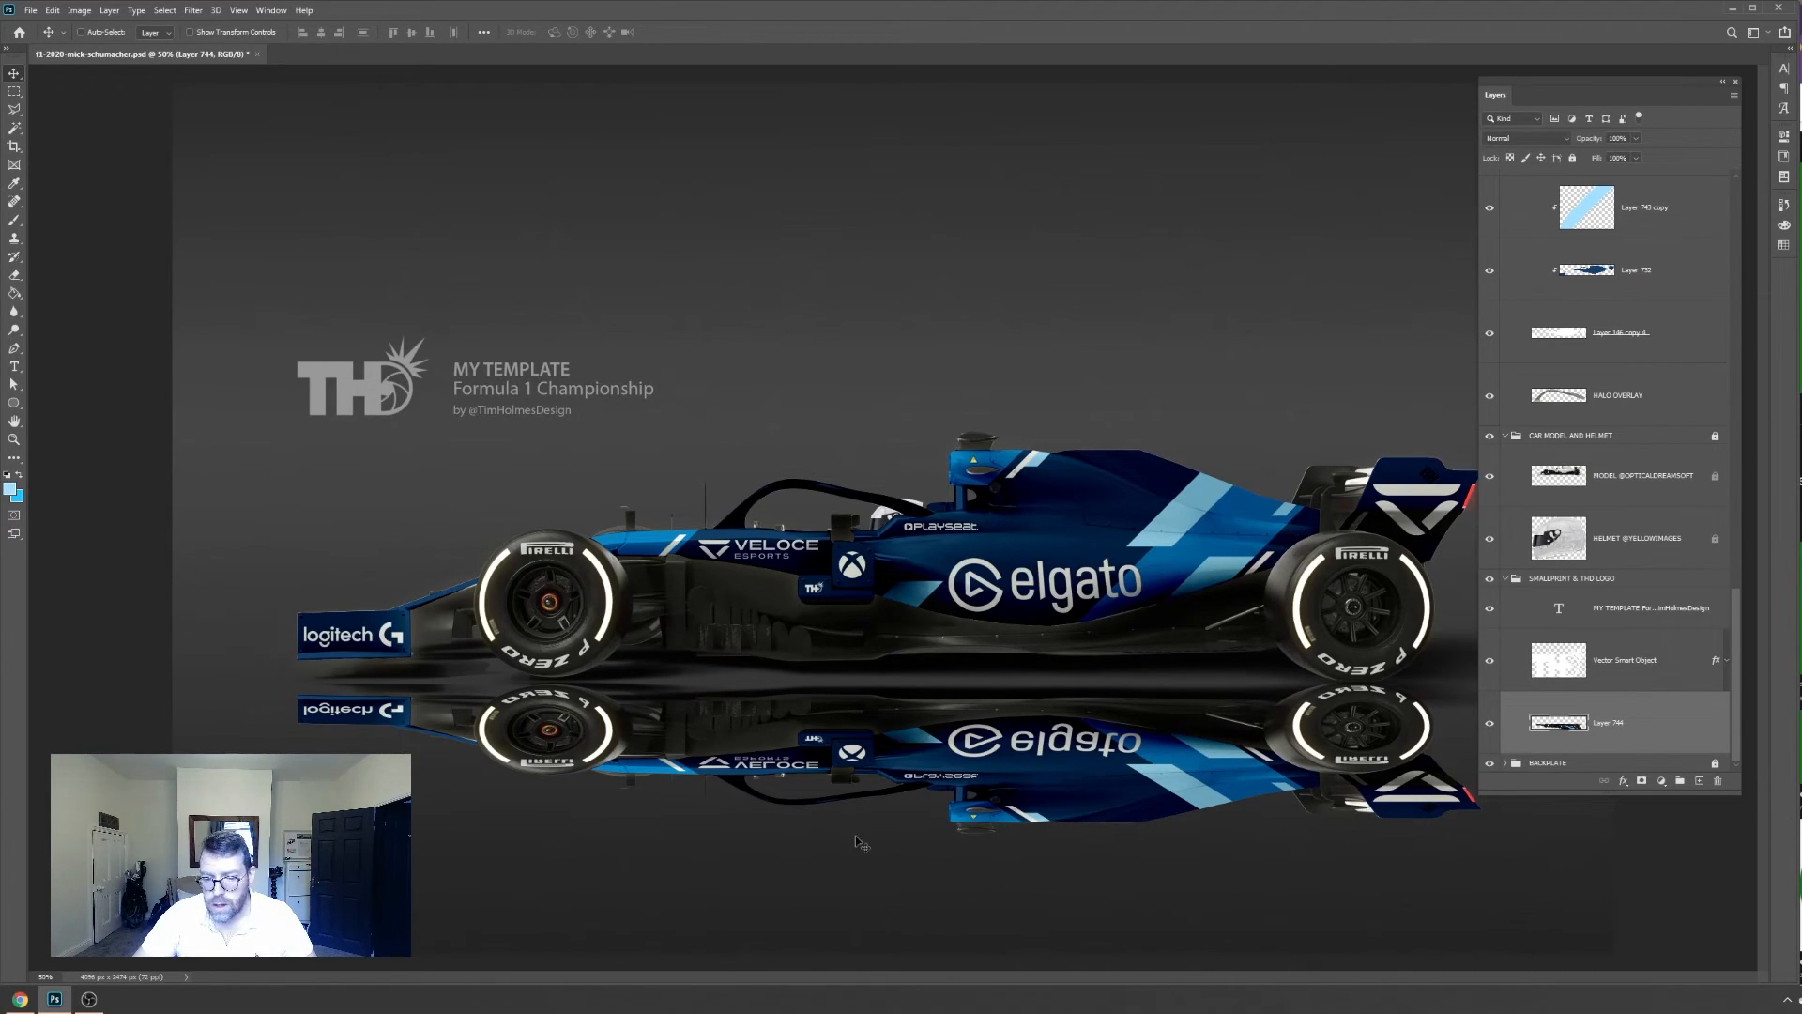
# Nudge the mirrored car up and down until its tyres line up closely beneath those of the original car
pyautogui.press('Up')
pyautogui.press('Up')
pyautogui.press('Up')
pyautogui.press('Up')
pyautogui.press('Up')
pyautogui.press('Up')
pyautogui.press('Up')
pyautogui.press('Up')
pyautogui.press('Up')
pyautogui.press('Up')
pyautogui.press('Up')
pyautogui.press('Up')
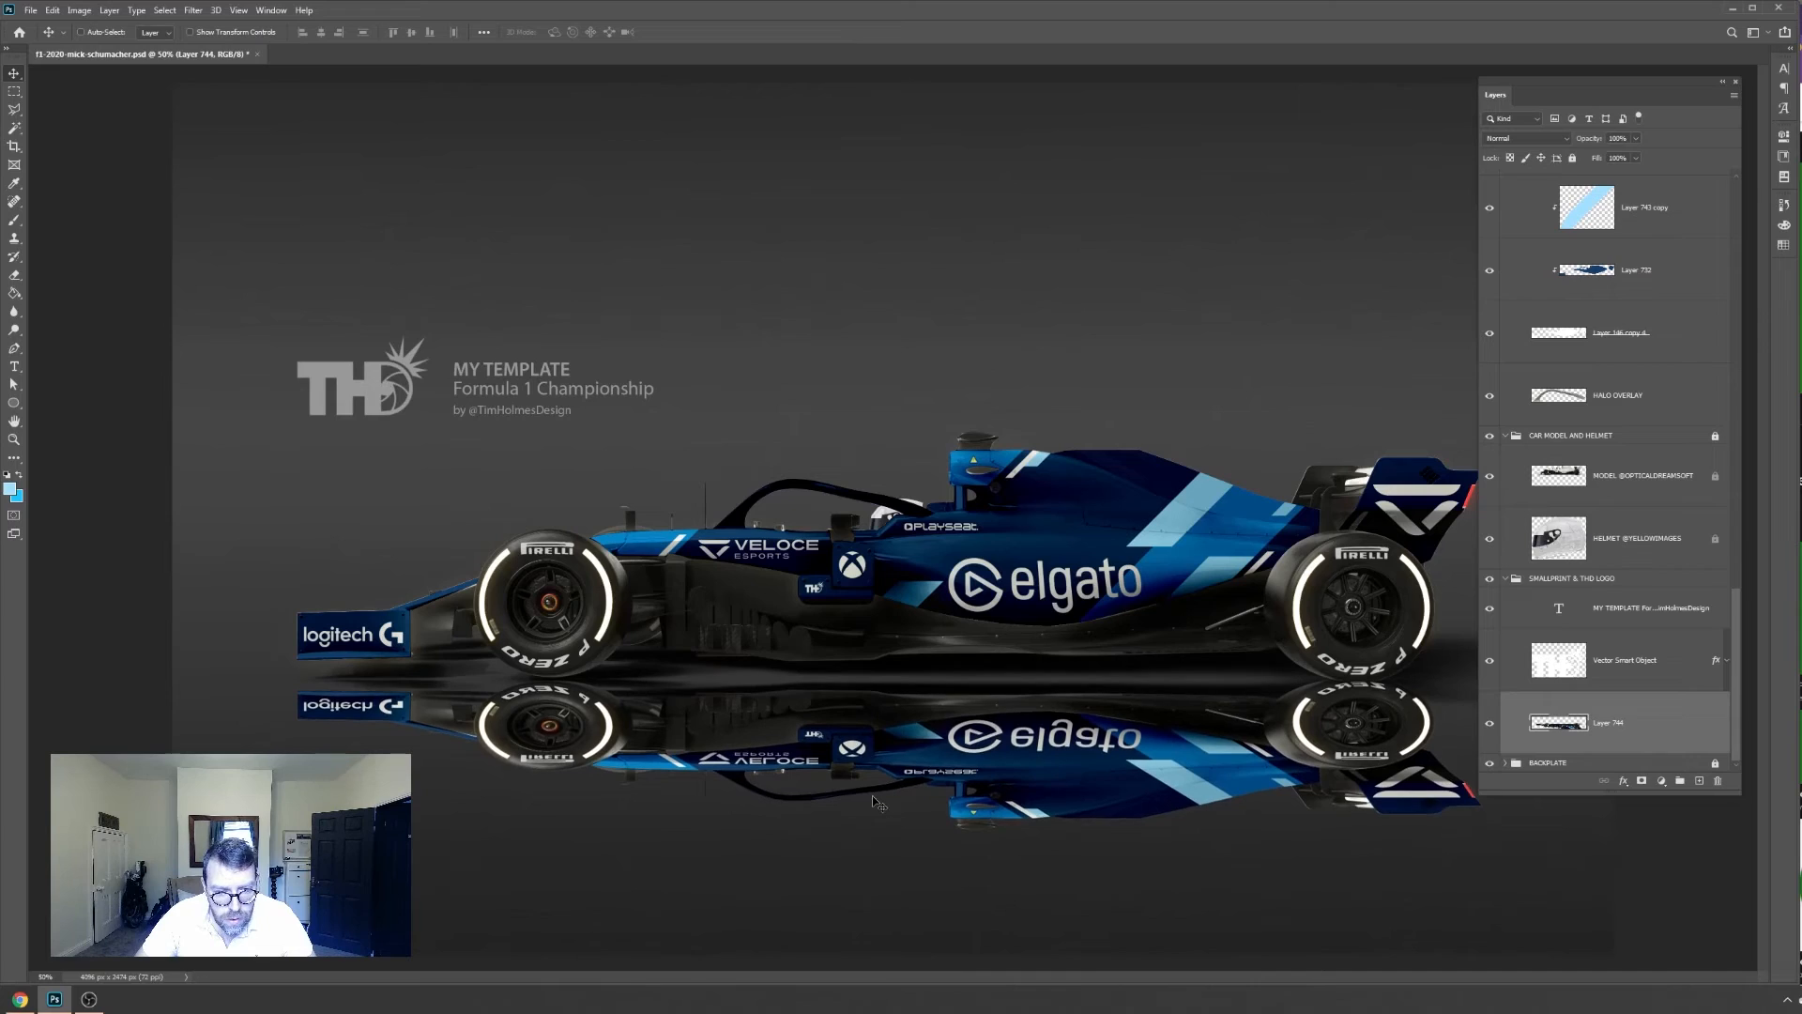
pyautogui.press('Down')
pyautogui.press('Down')
pyautogui.press('Down')
pyautogui.press('Down')
pyautogui.press('Down')
pyautogui.press('Down')
pyautogui.press('Down')
pyautogui.press('Down')
pyautogui.press('Down')
pyautogui.press('Down')
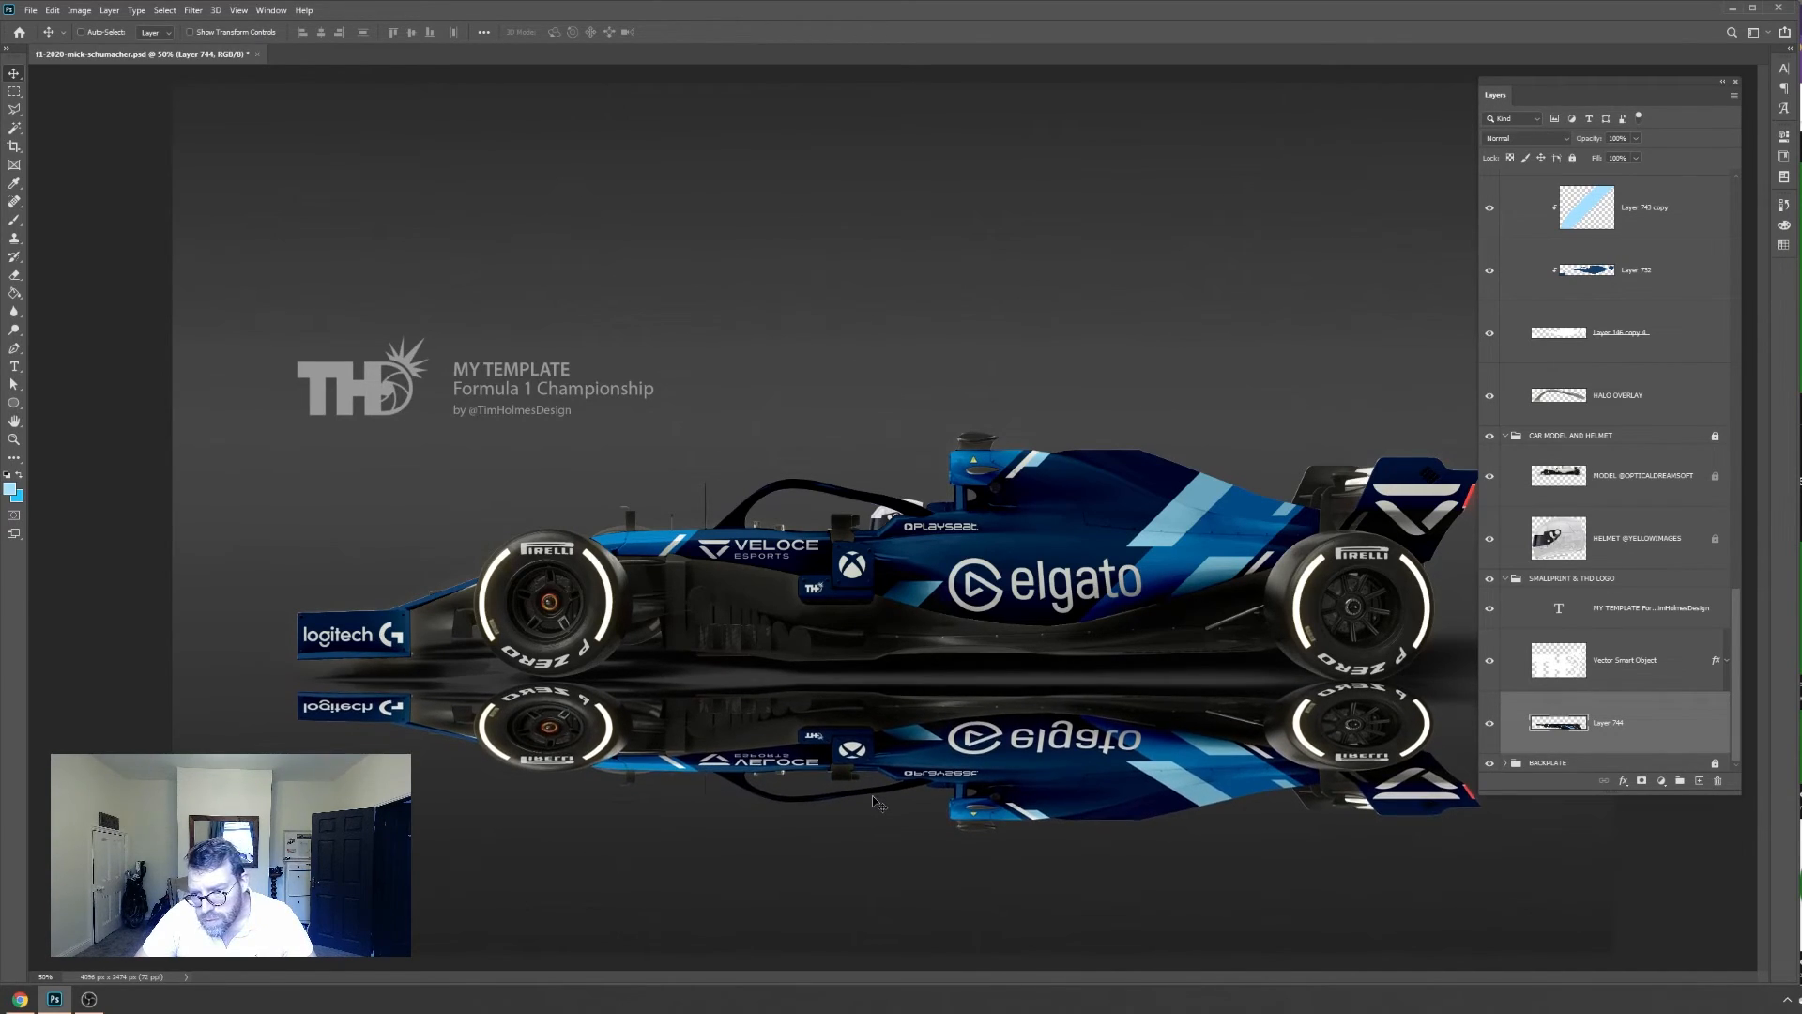
pyautogui.press('Down')
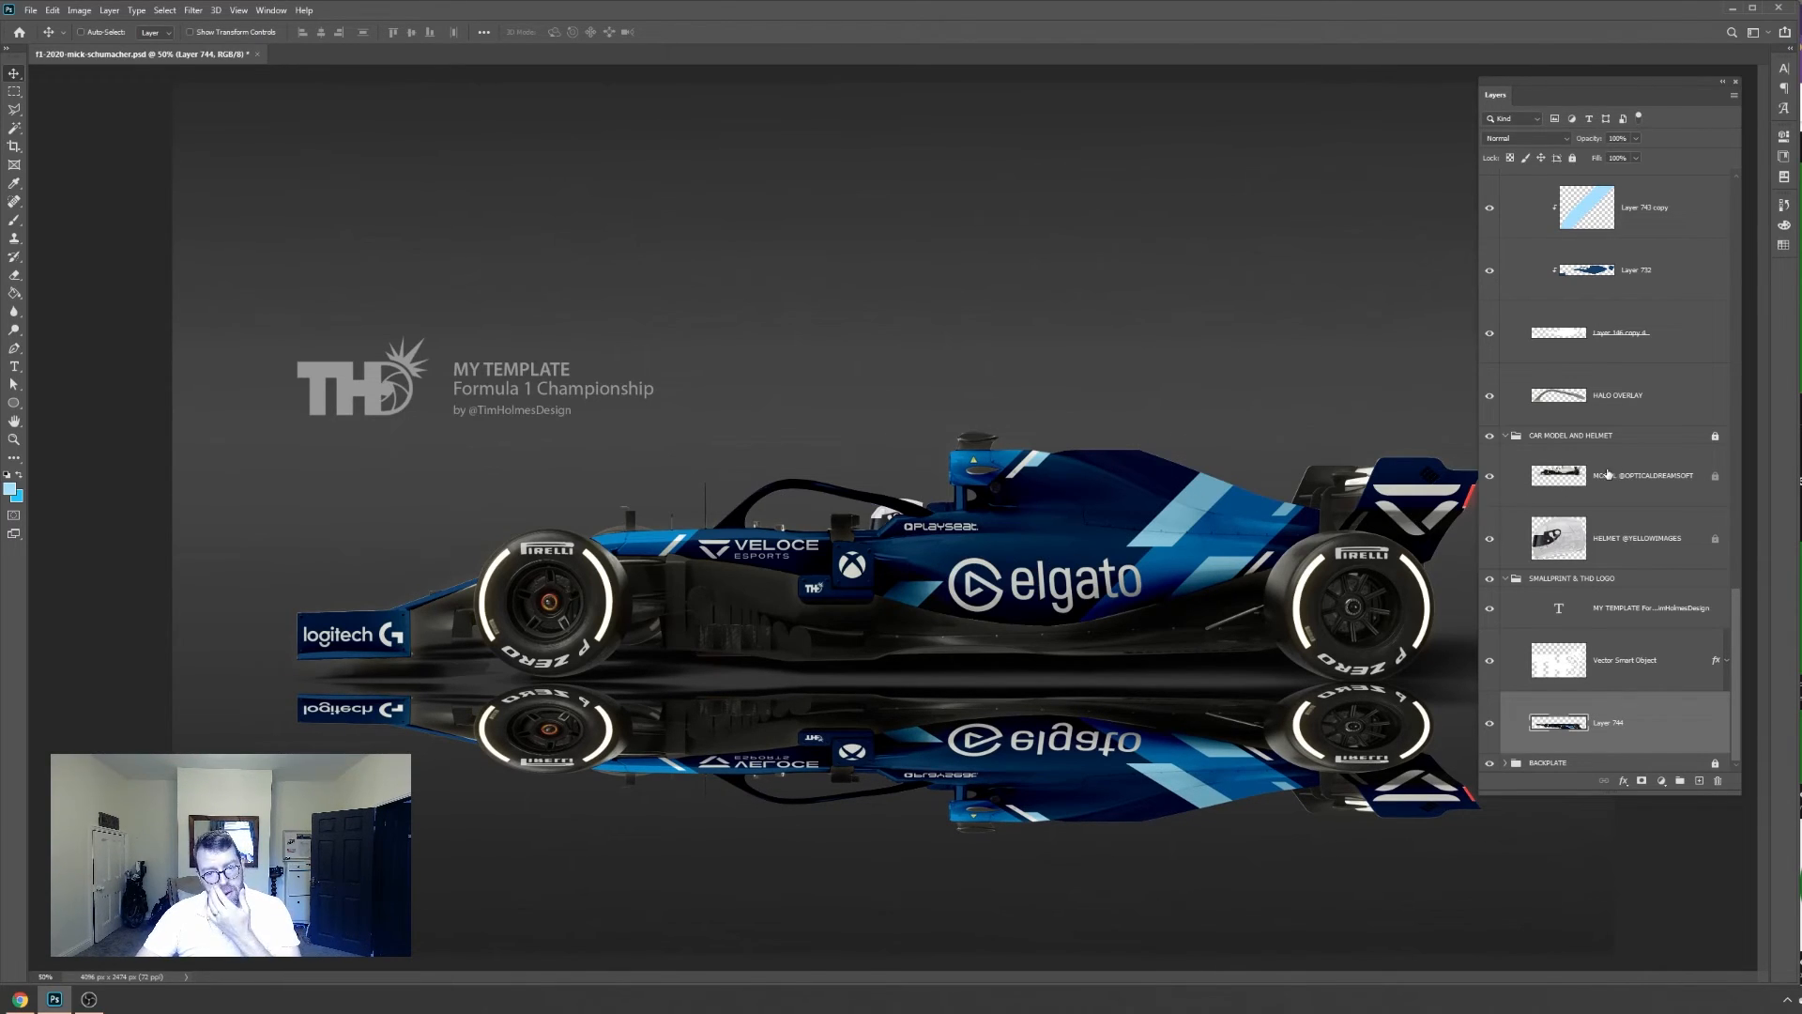
# Add a layer mask that hides the whole reflection layer
pyautogui.click(111, 11)
pyautogui.moveTo(169, 230)
pyautogui.click(278, 243)
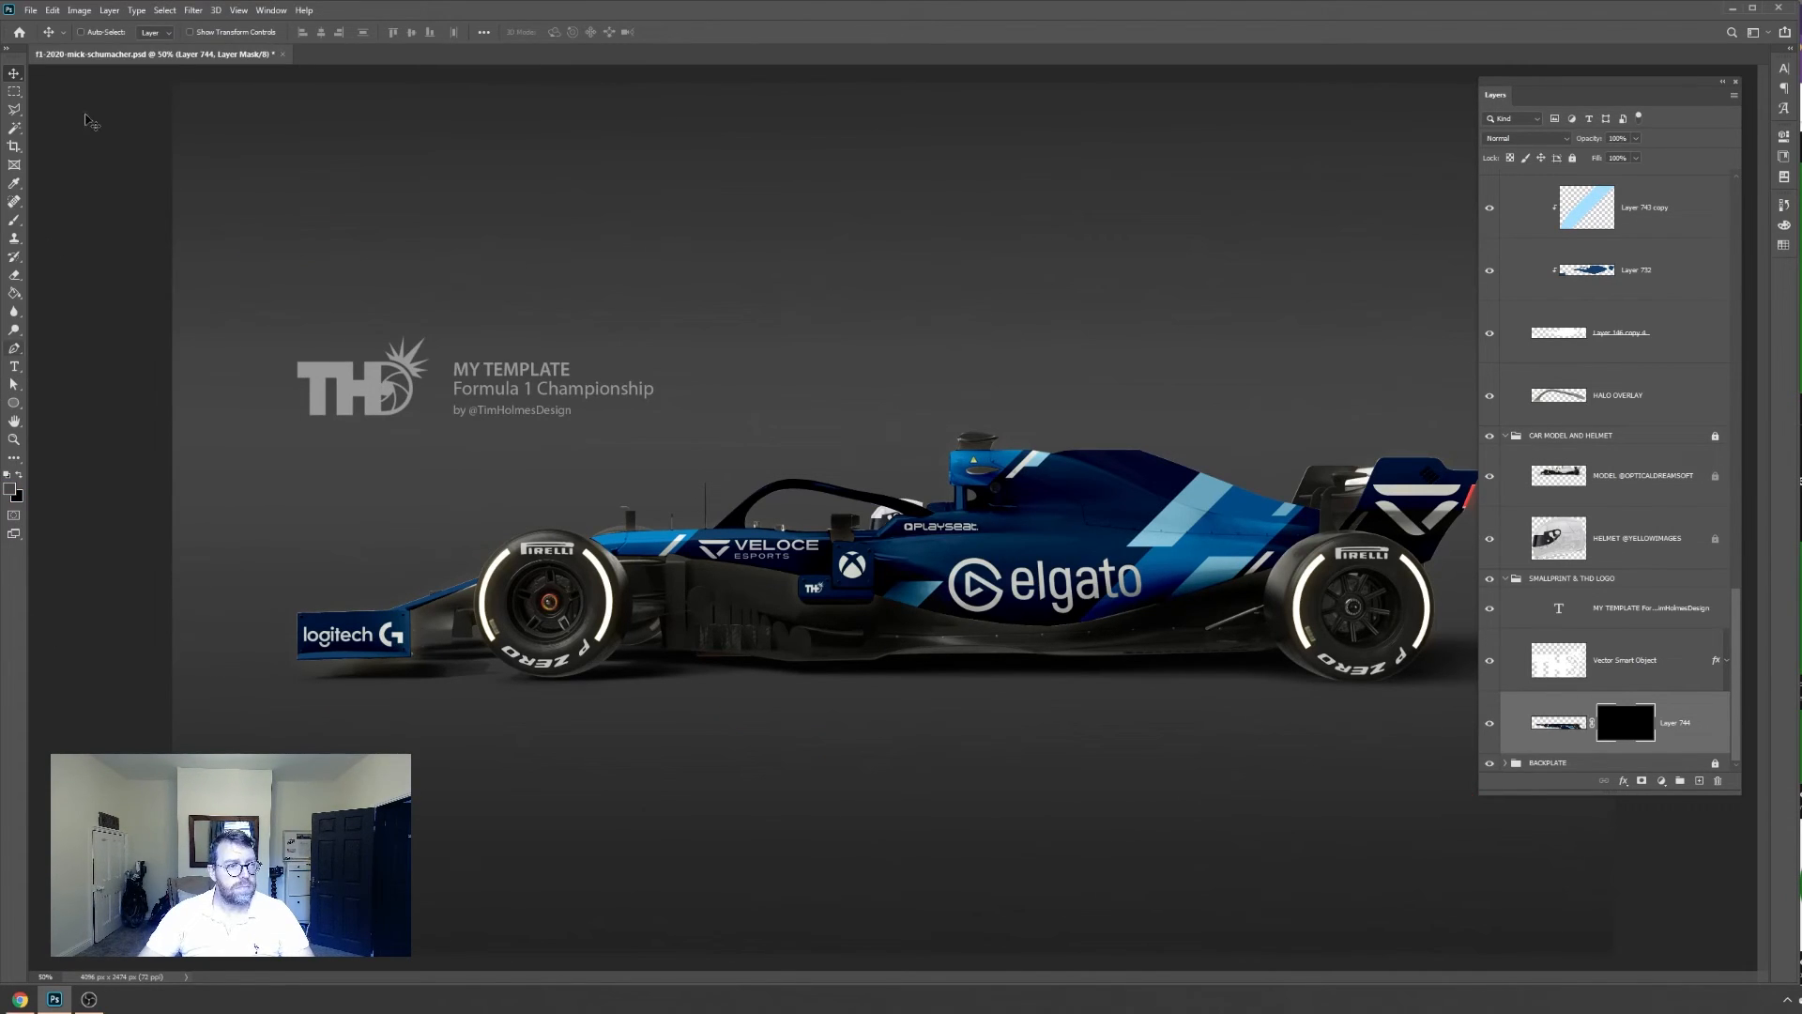
# Draw a vertical black-to-white gradient on the reflection's mask, then refill the mask with black and redraw the fade
pyautogui.moveTo(14, 293); pyautogui.dragTo(68, 294)
pyautogui.click(132, 33)
pyautogui.click(41, 59)
pyautogui.click(91, 79)
pyautogui.moveTo(931, 619)
pyautogui.mouseDown()
pyautogui.moveTo(946, 822)
pyautogui.moveTo(948, 643)
pyautogui.mouseUp()
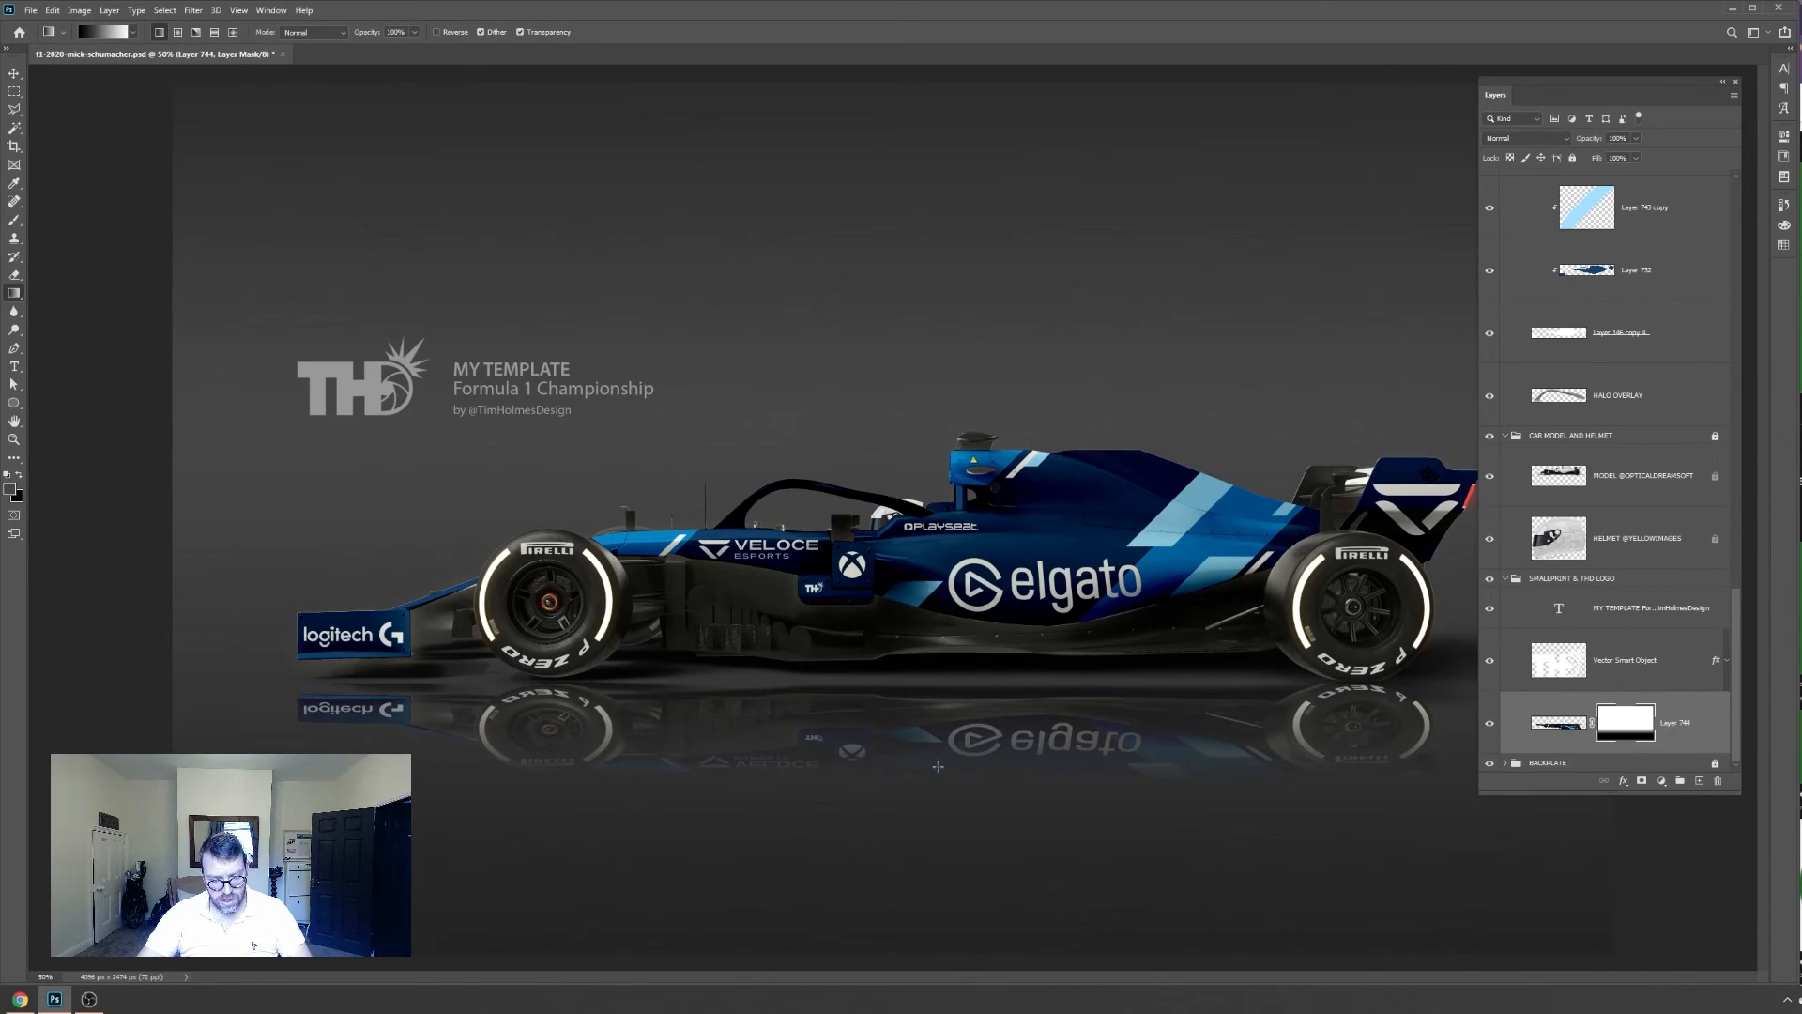
pyautogui.hotkey('ctrl', 'BackSpace')
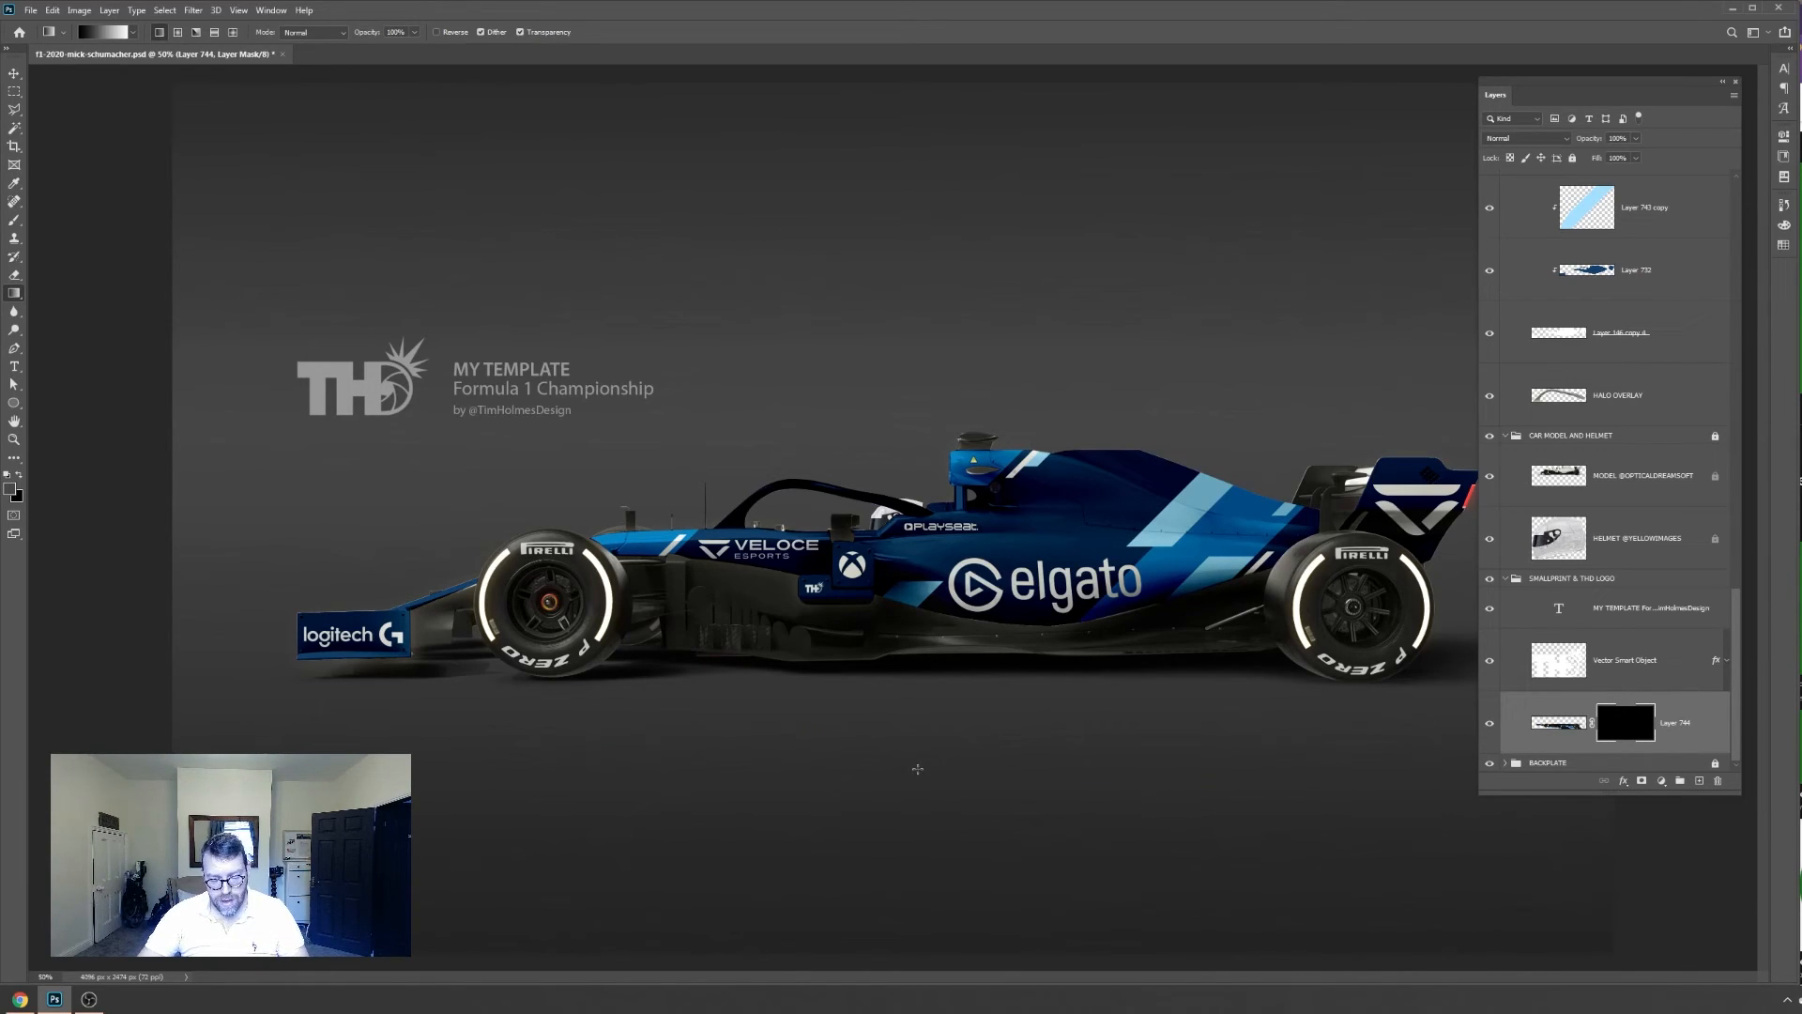
pyautogui.moveTo(923, 729); pyautogui.dragTo(917, 638)
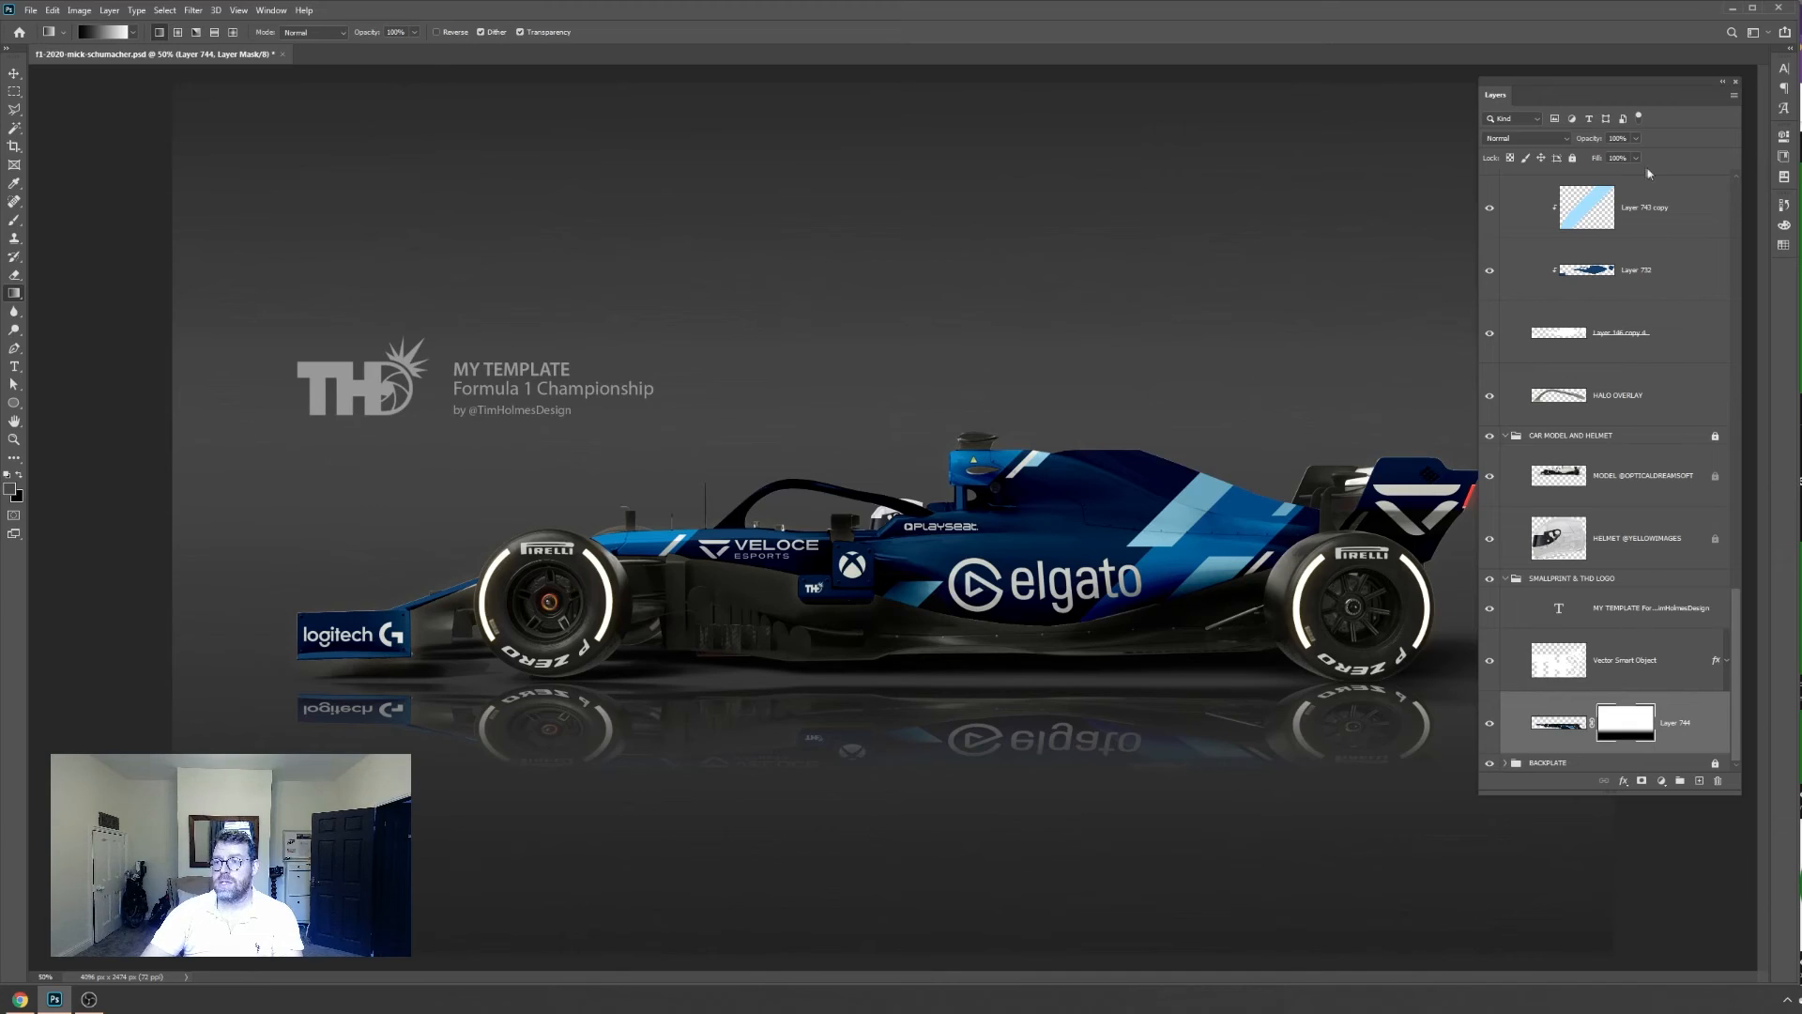
# Lower the reflection layer's opacity to 18%
pyautogui.click(1637, 139)
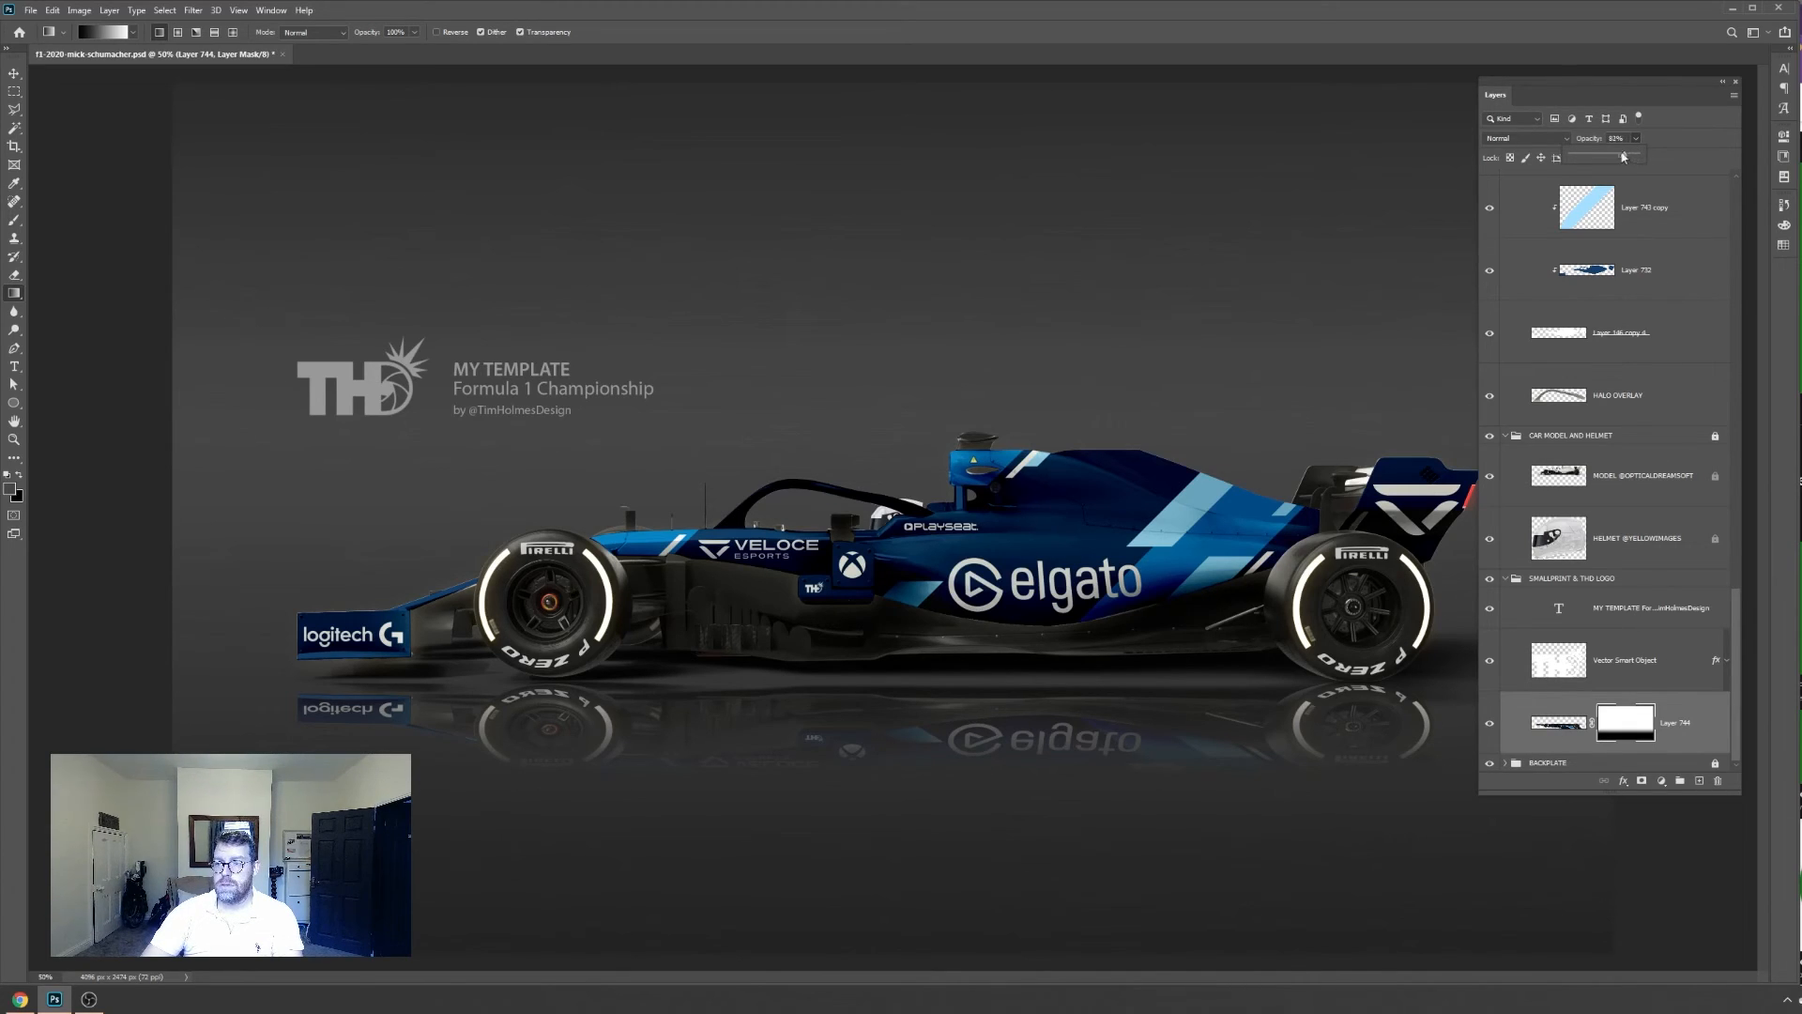
pyautogui.moveTo(1626, 158); pyautogui.dragTo(1590, 159)
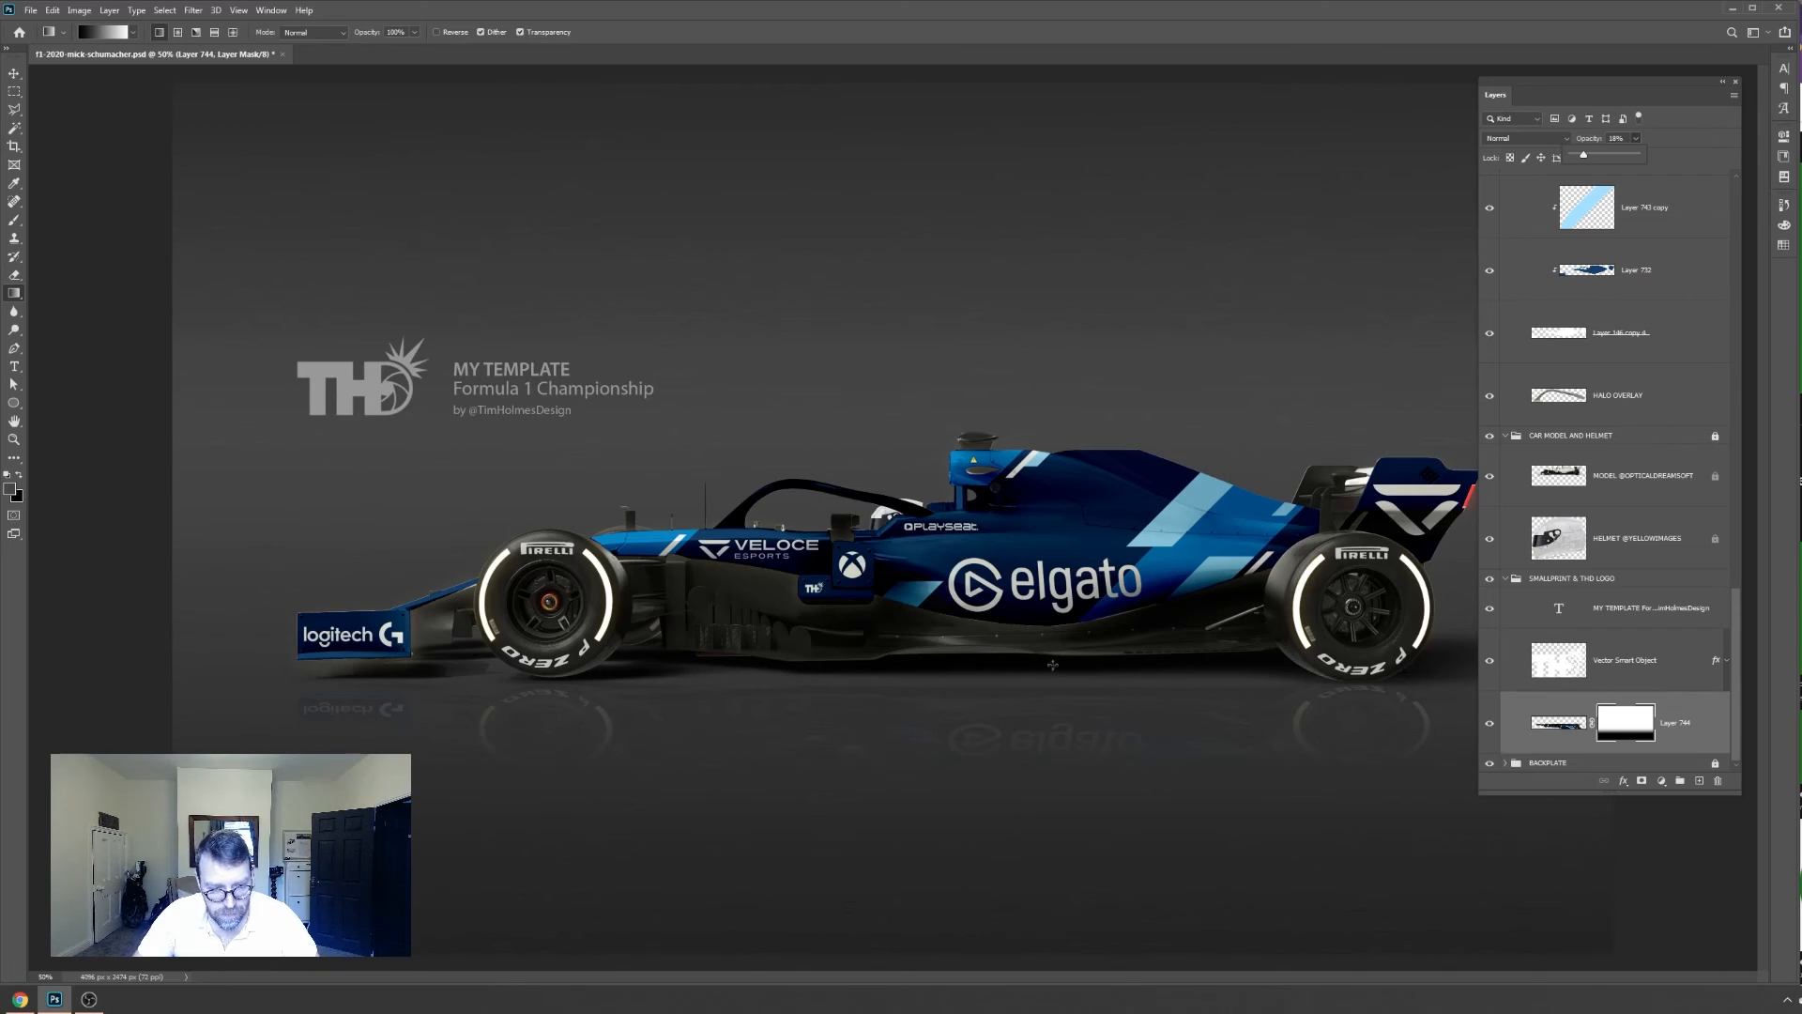
pyautogui.moveTo(631, 361); pyautogui.dragTo(614, 399)
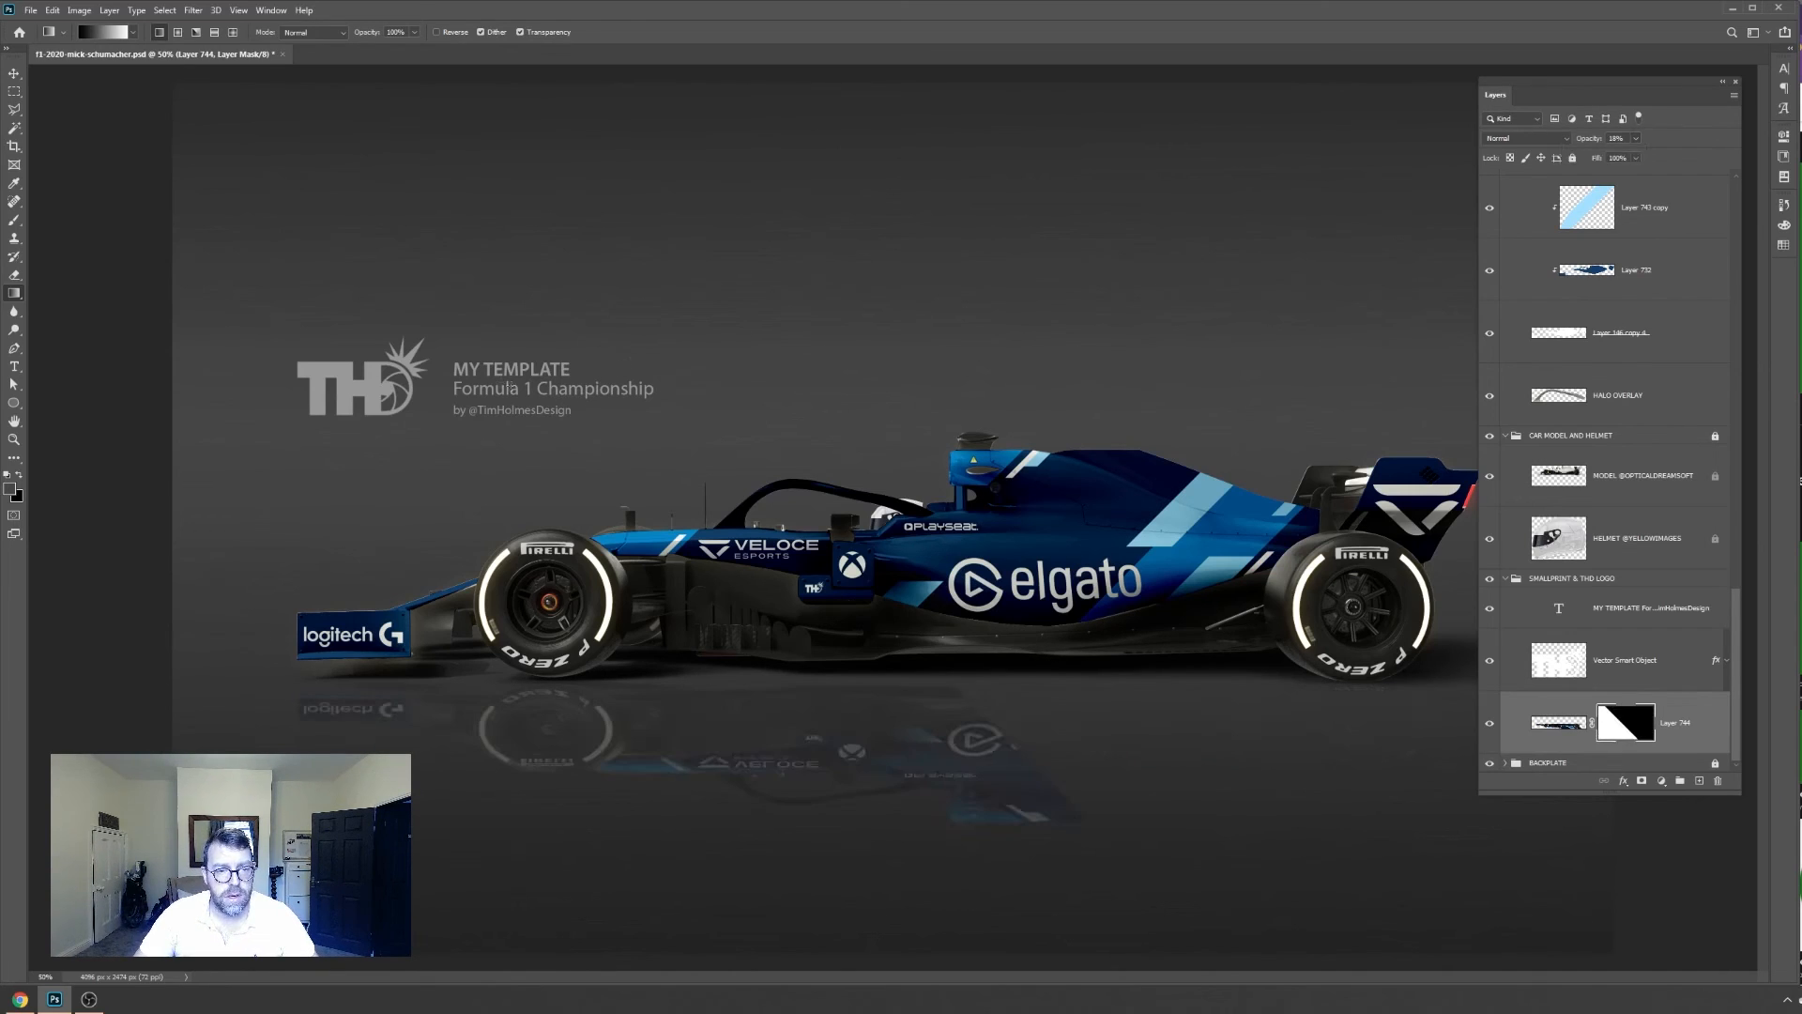
pyautogui.press('t')
pyautogui.hotkey('ctrl', 'z')
pyautogui.hotkey('ctrl', 'z')
# Replace the title line MY TEMPLATE beside the THD logo with "VELOCE ESPORTS F1 Livery design concept"
pyautogui.click(14, 73)
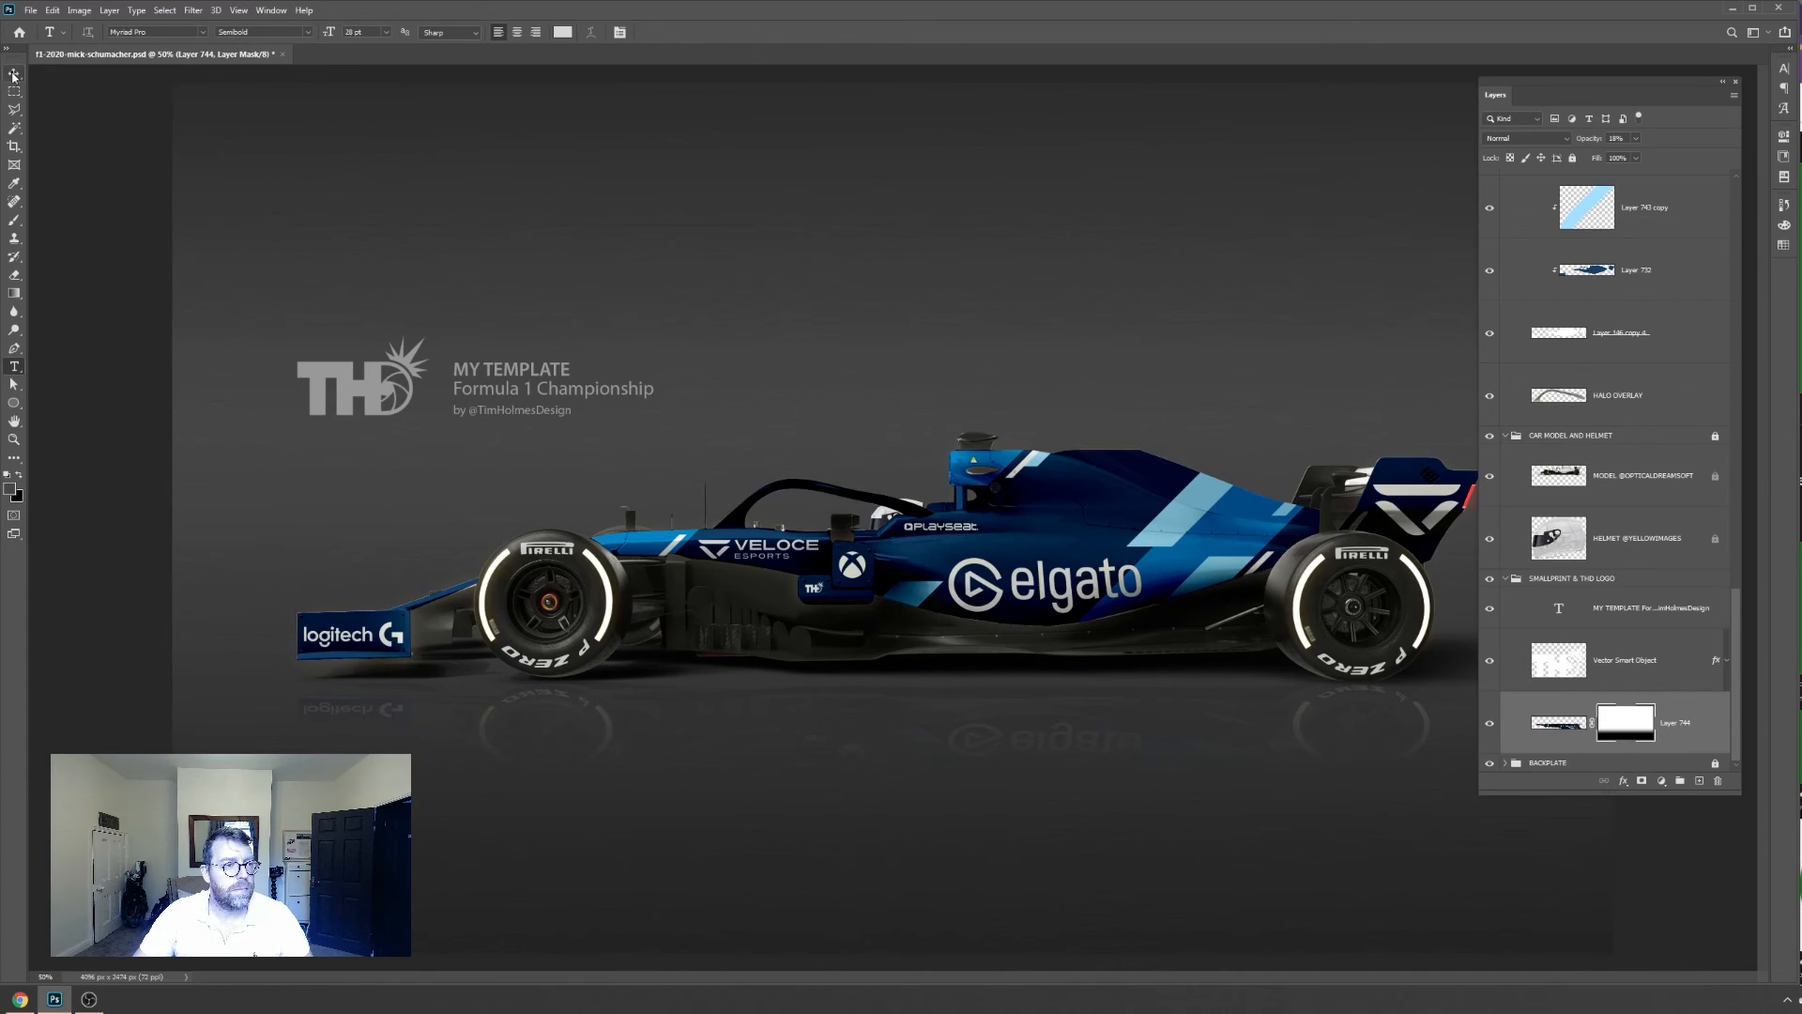
pyautogui.rightClick(490, 372)
pyautogui.click(553, 391)
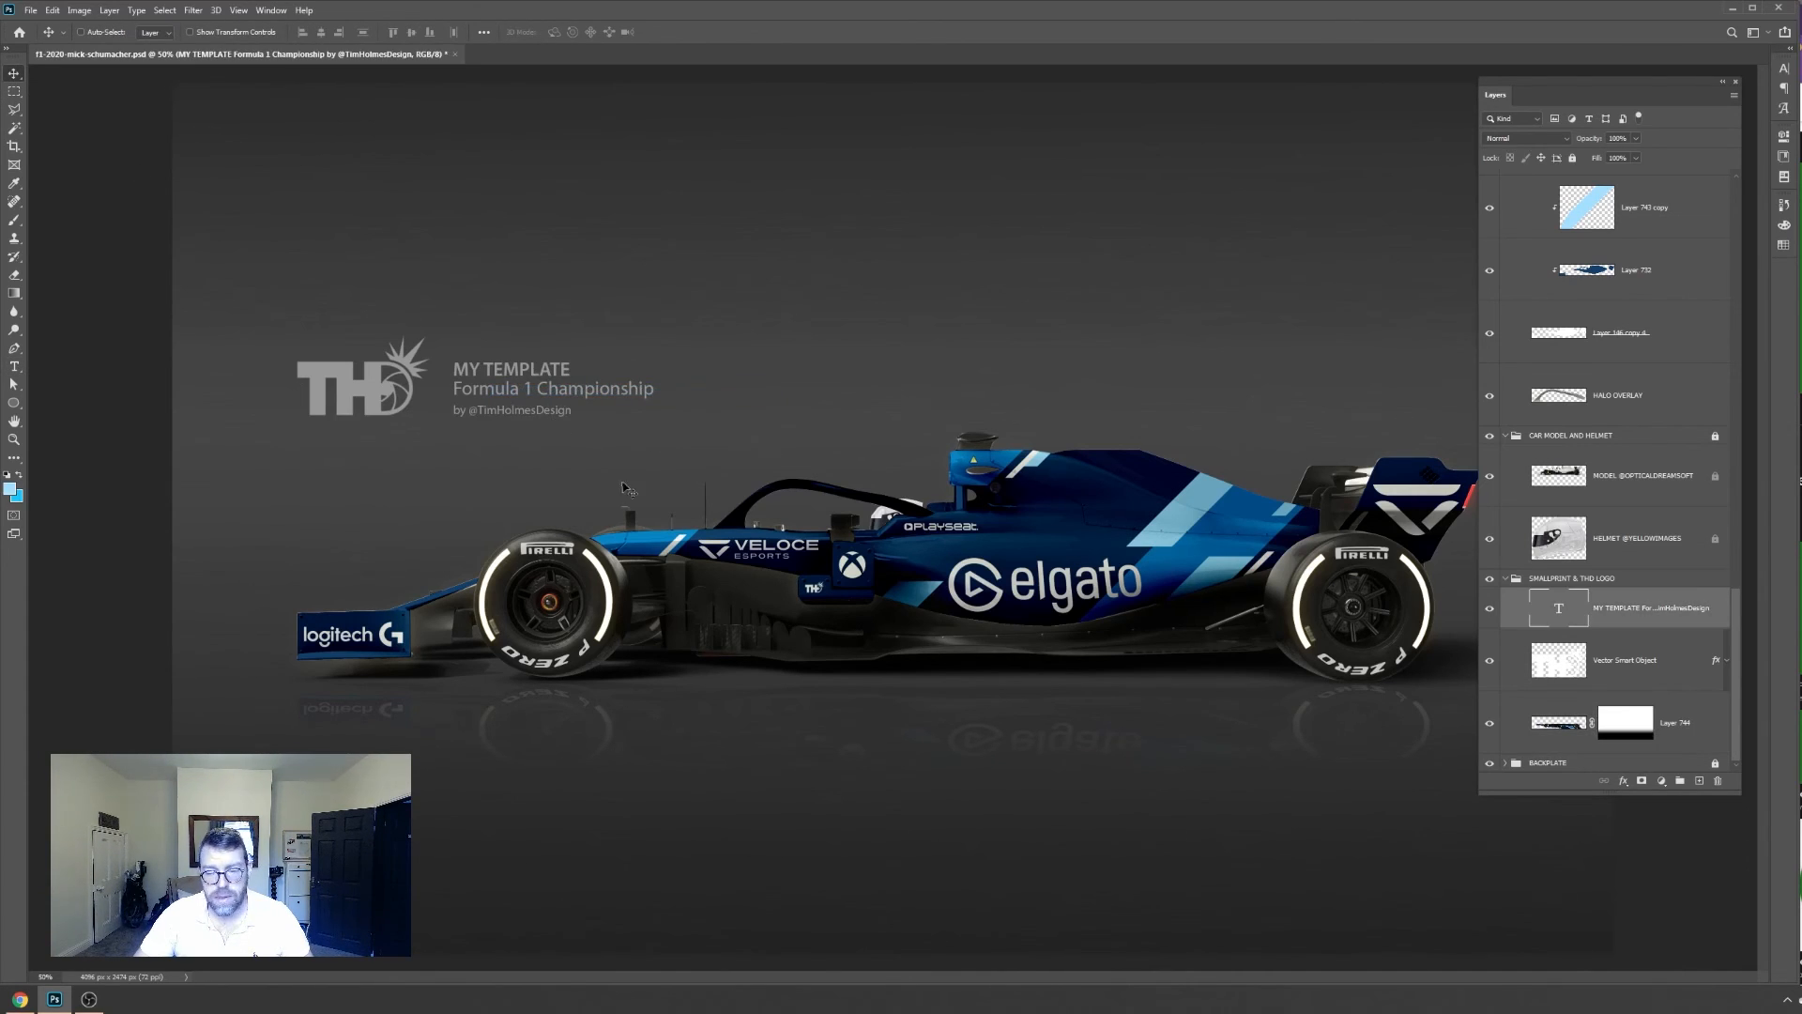
pyautogui.press('t')
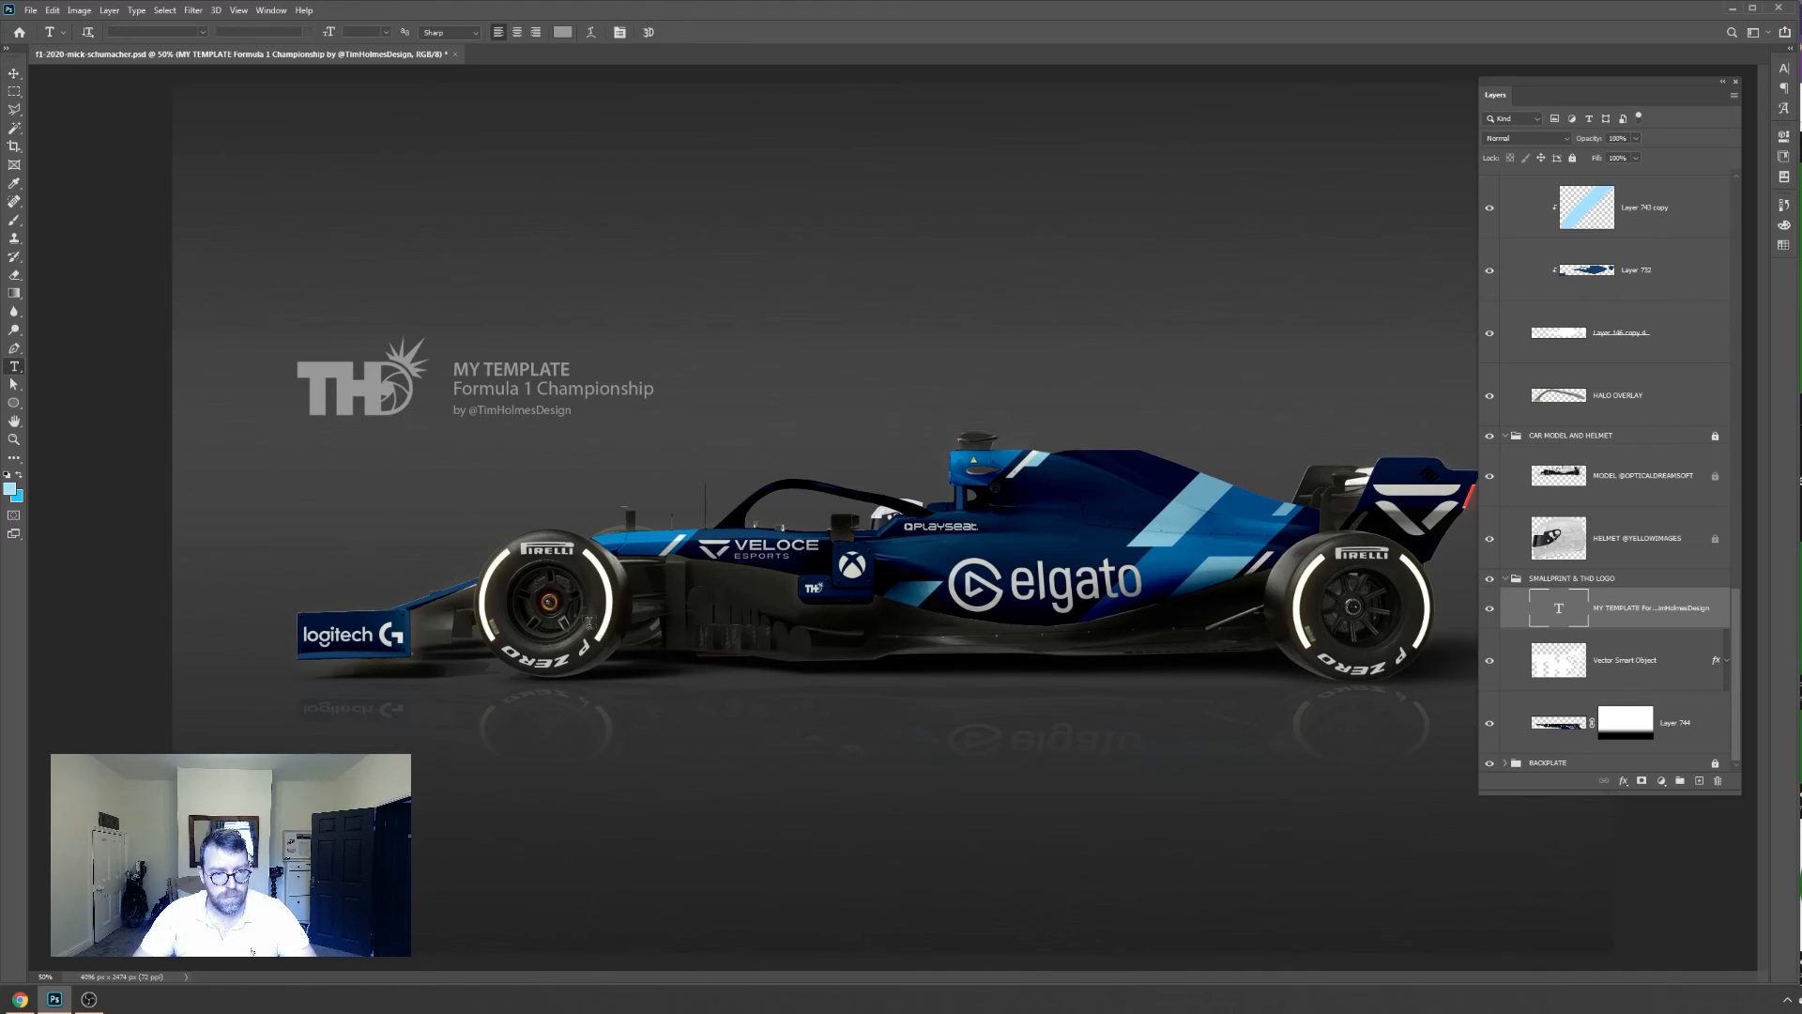
pyautogui.moveTo(452, 369); pyautogui.dragTo(636, 374)
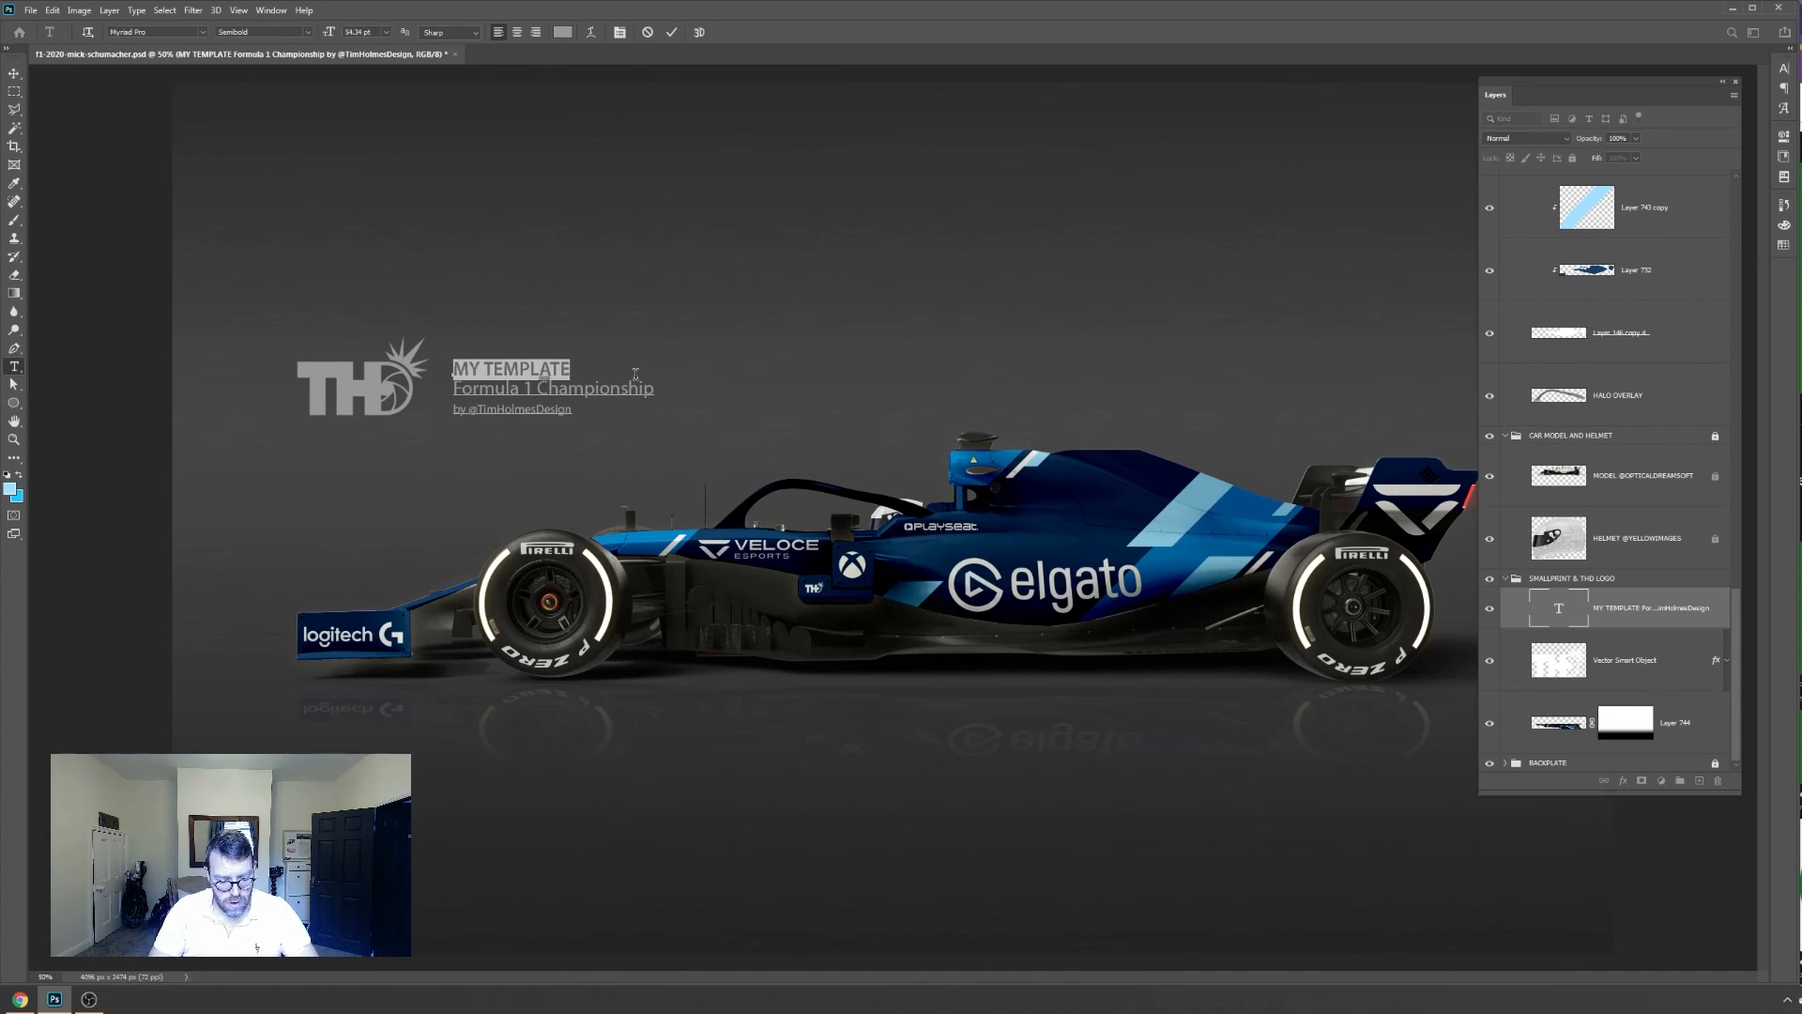
pyautogui.write('VELOCE')
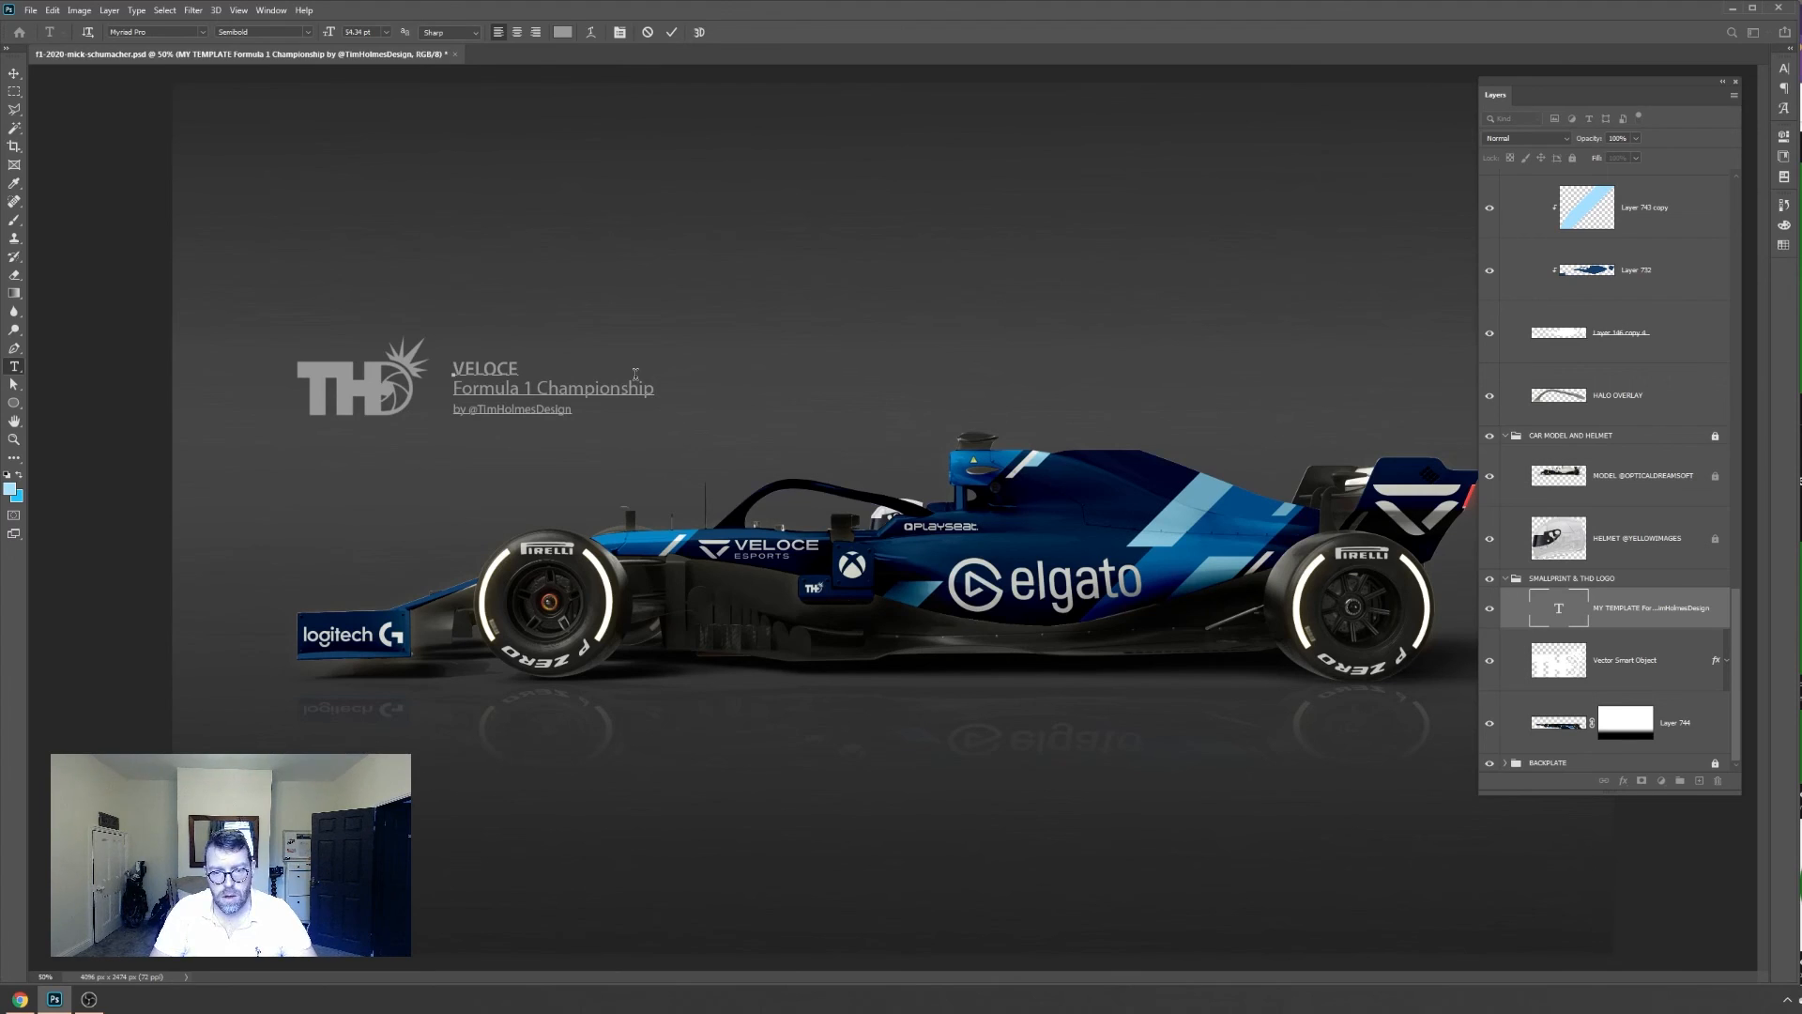
pyautogui.write(' ESPORTS F1')
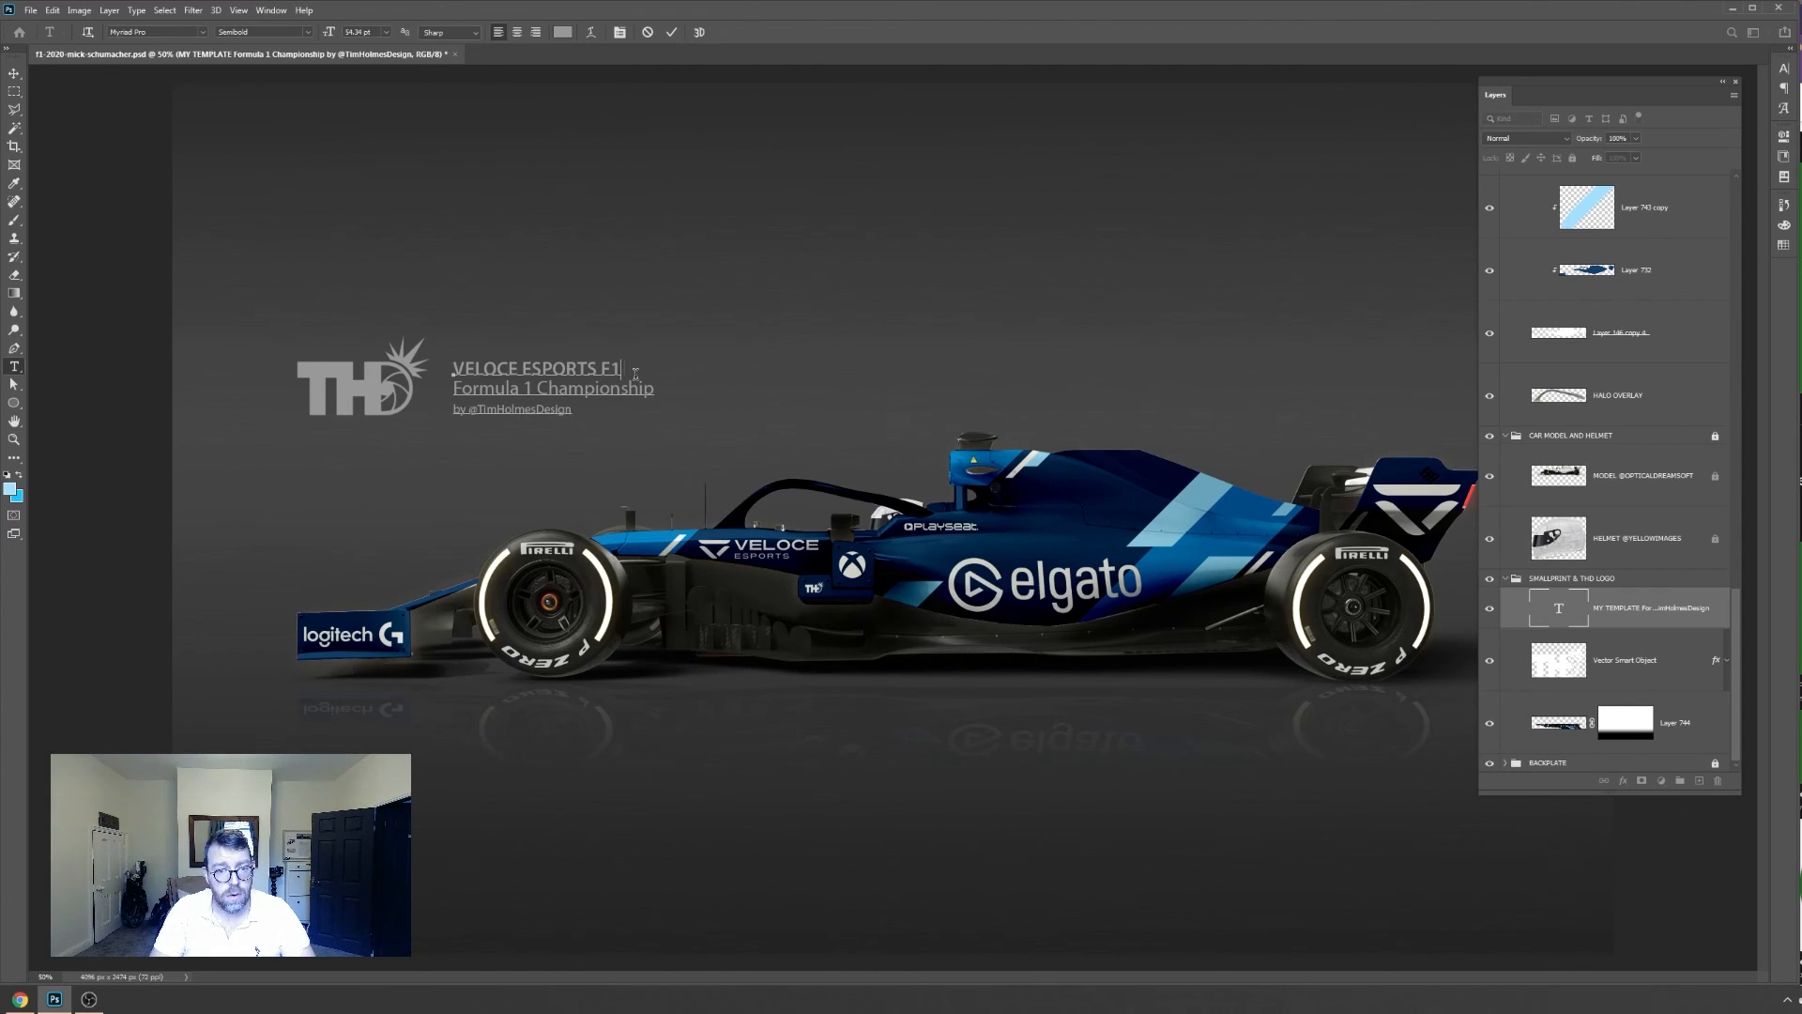
pyautogui.write(' LivER')
pyautogui.press('BackSpace')
pyautogui.press('BackSpace')
pyautogui.write('er')
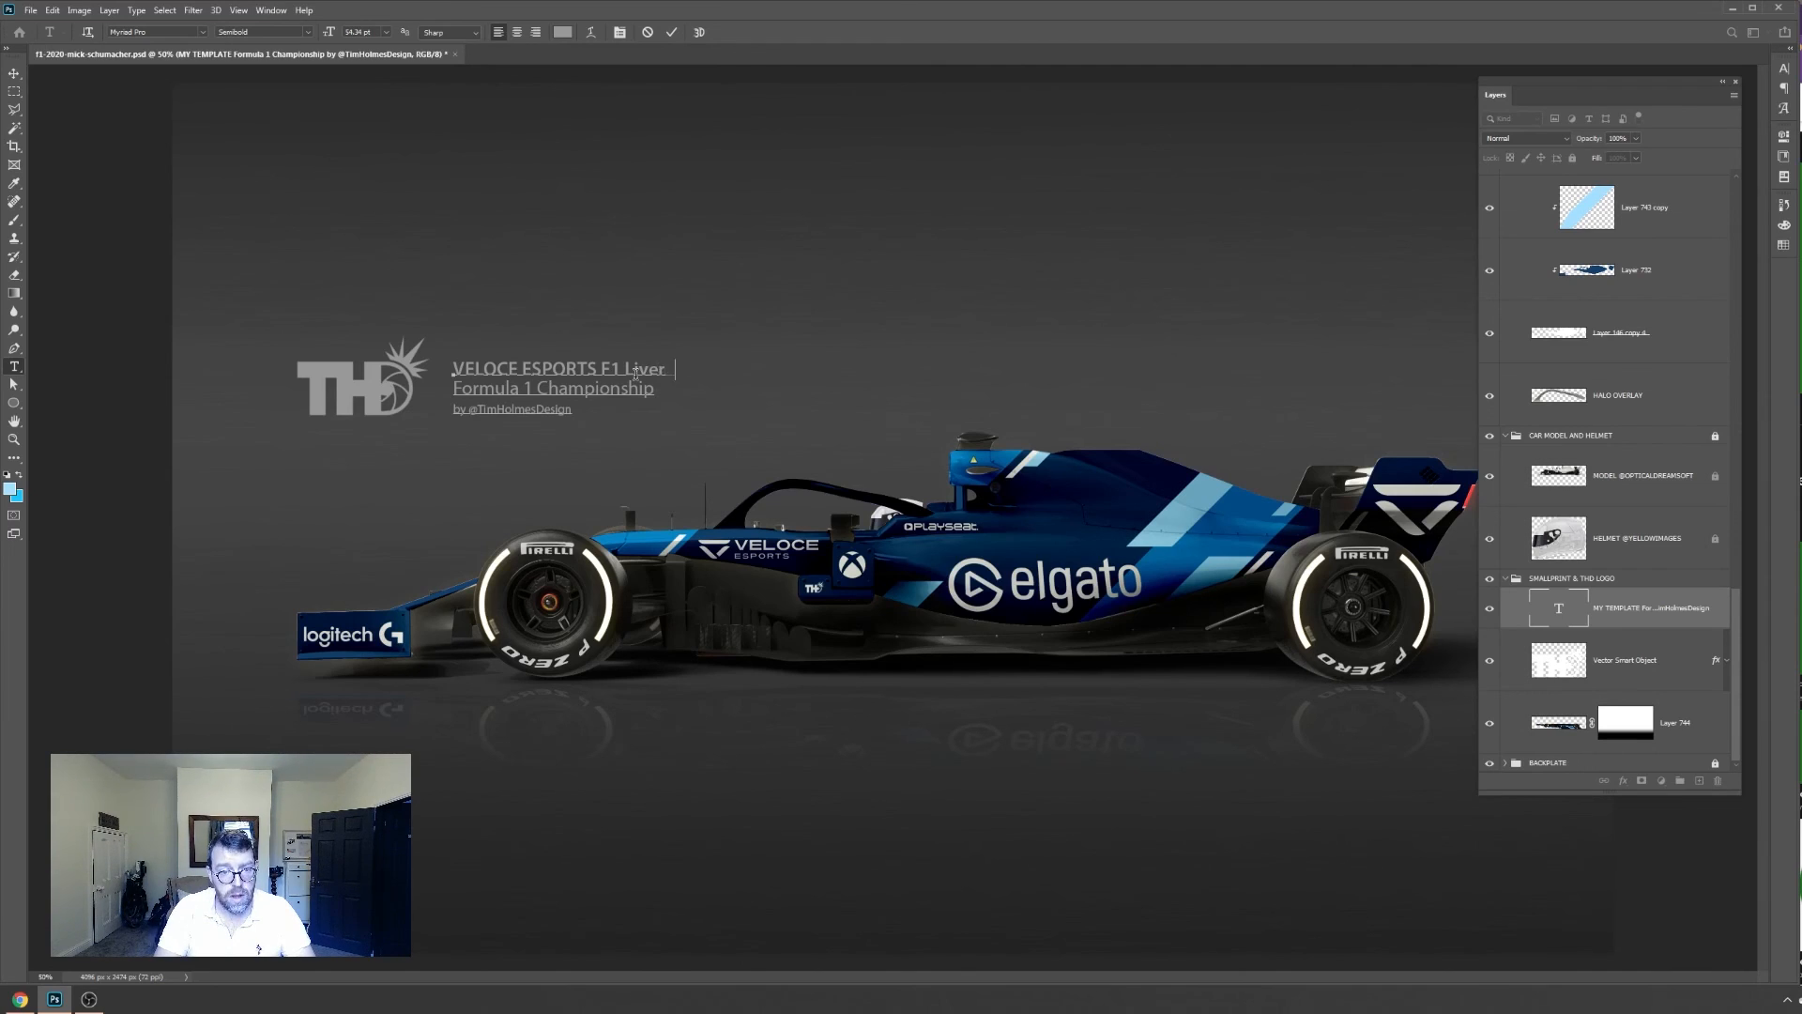
pyautogui.write('y design  concept')
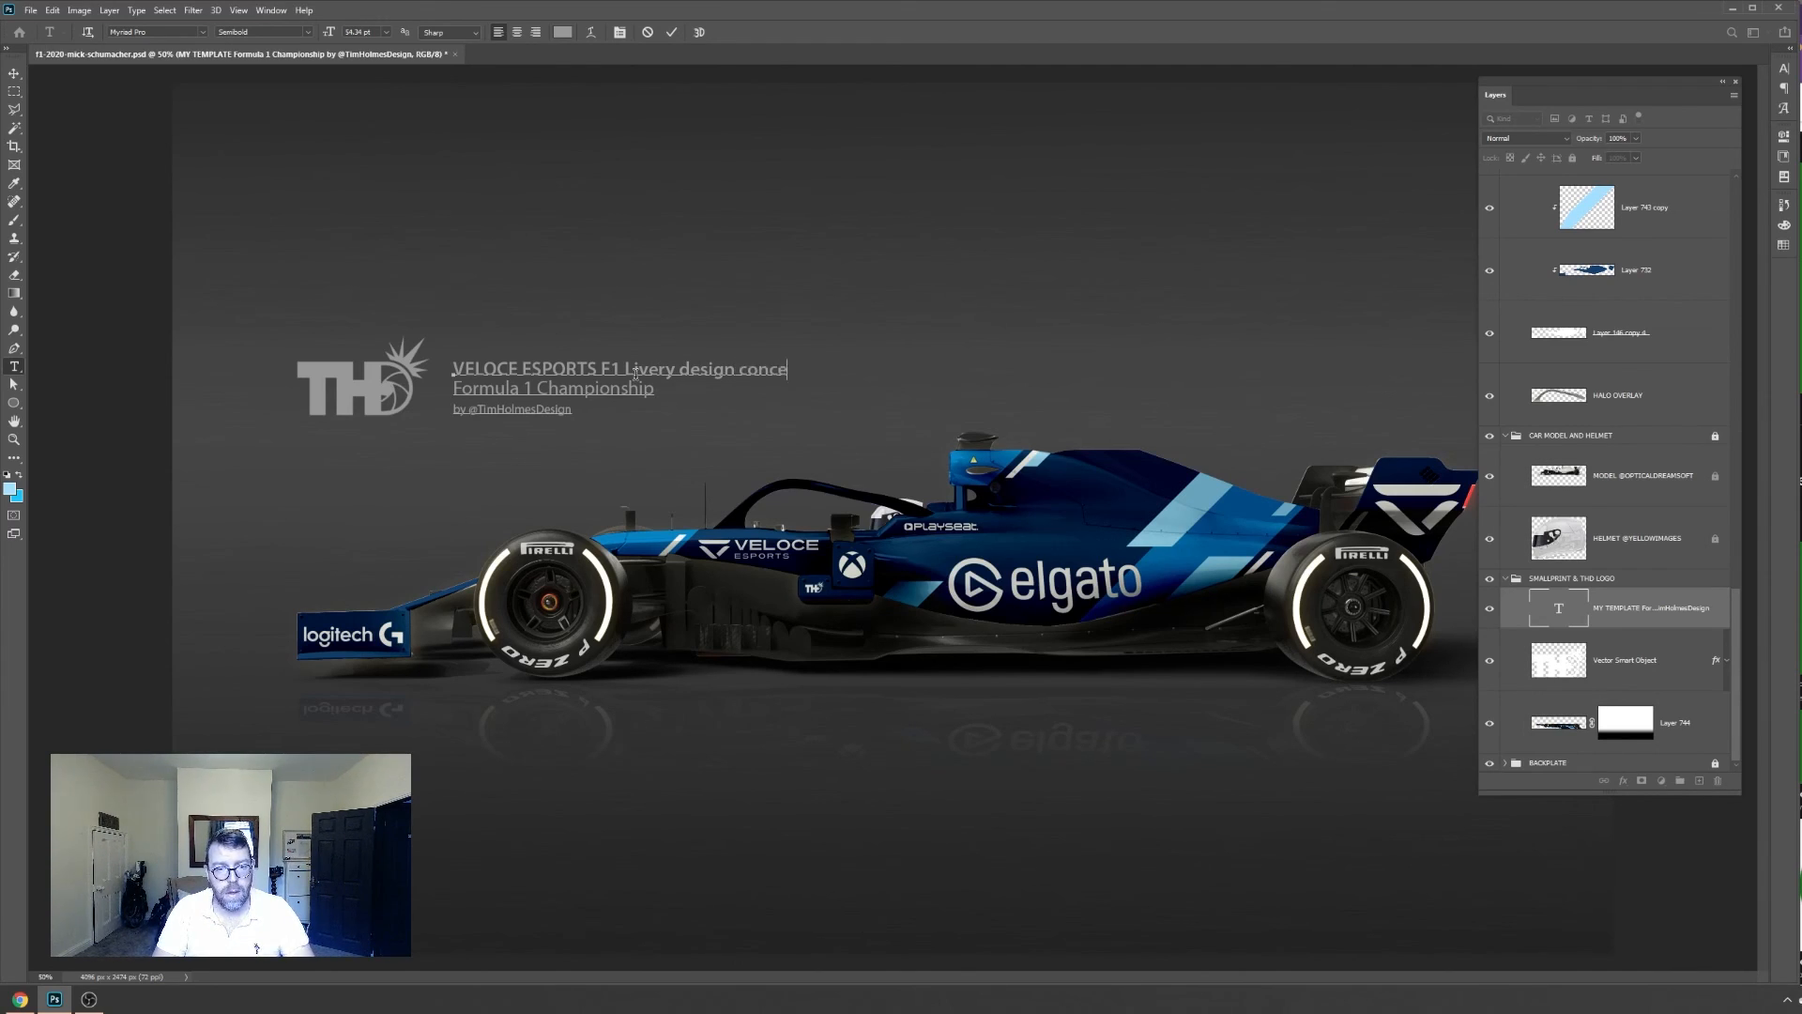
pyautogui.click(668, 34)
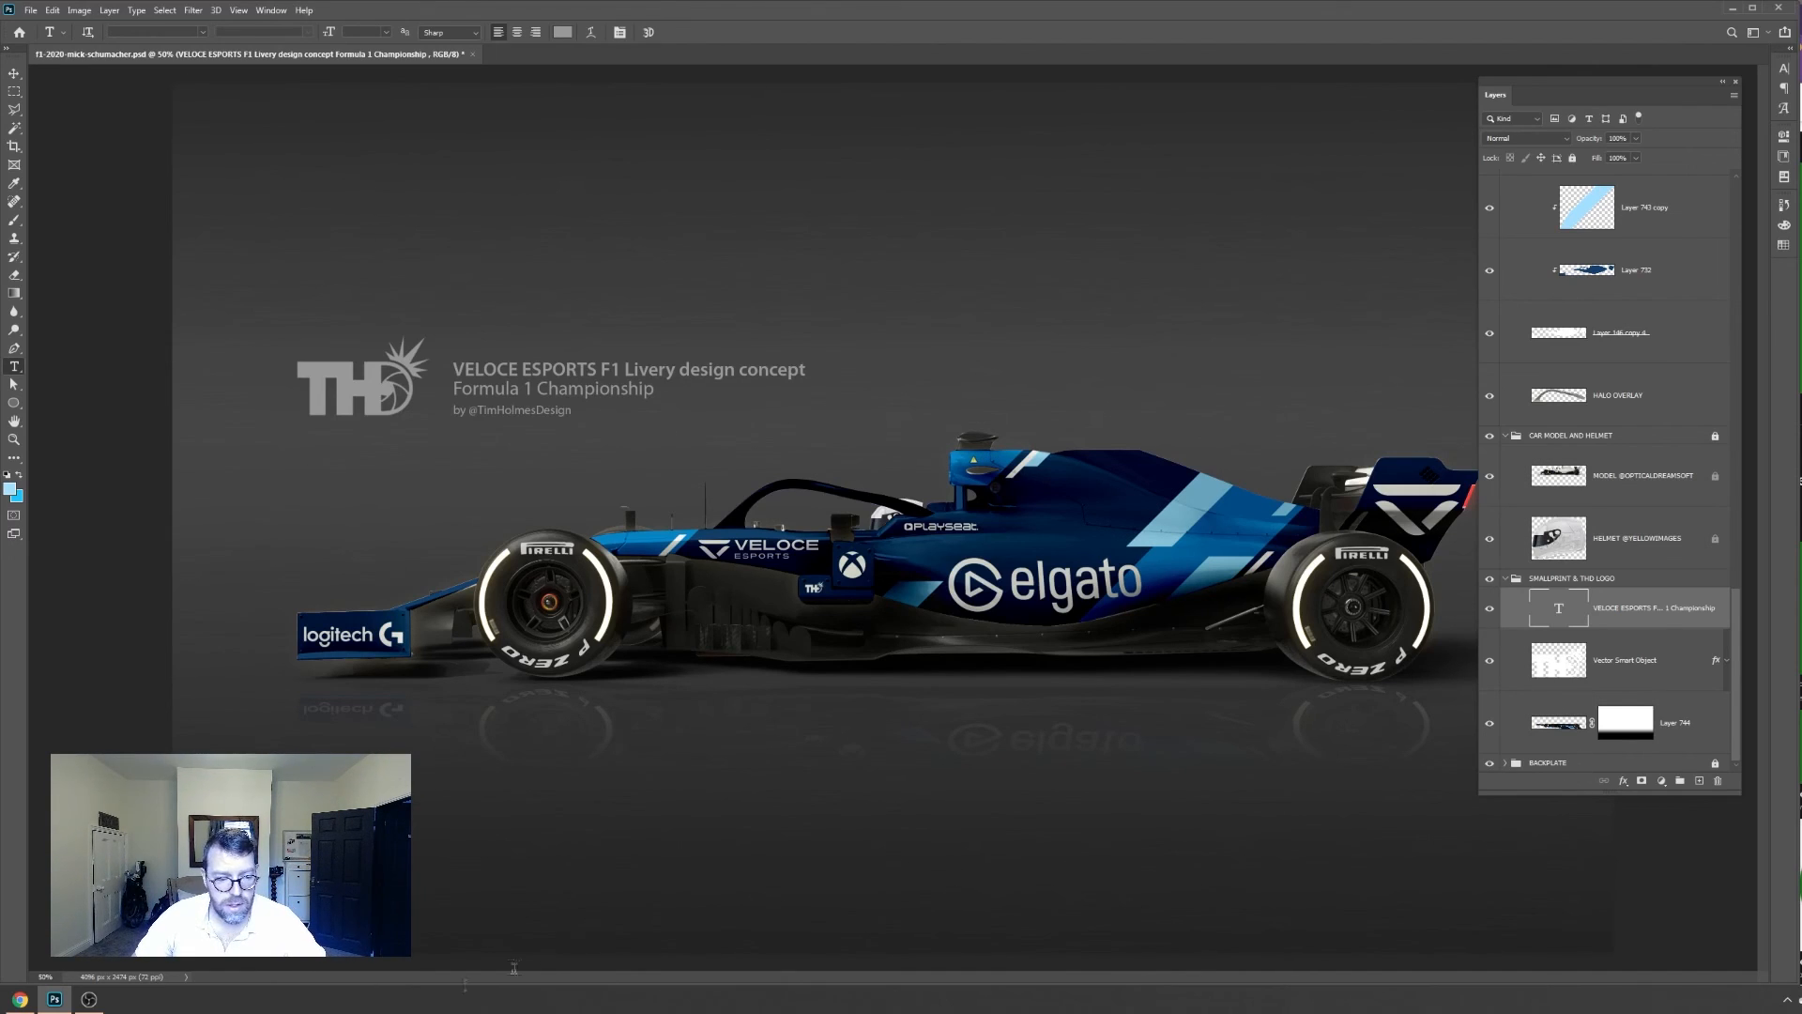
pyautogui.click(90, 1000)
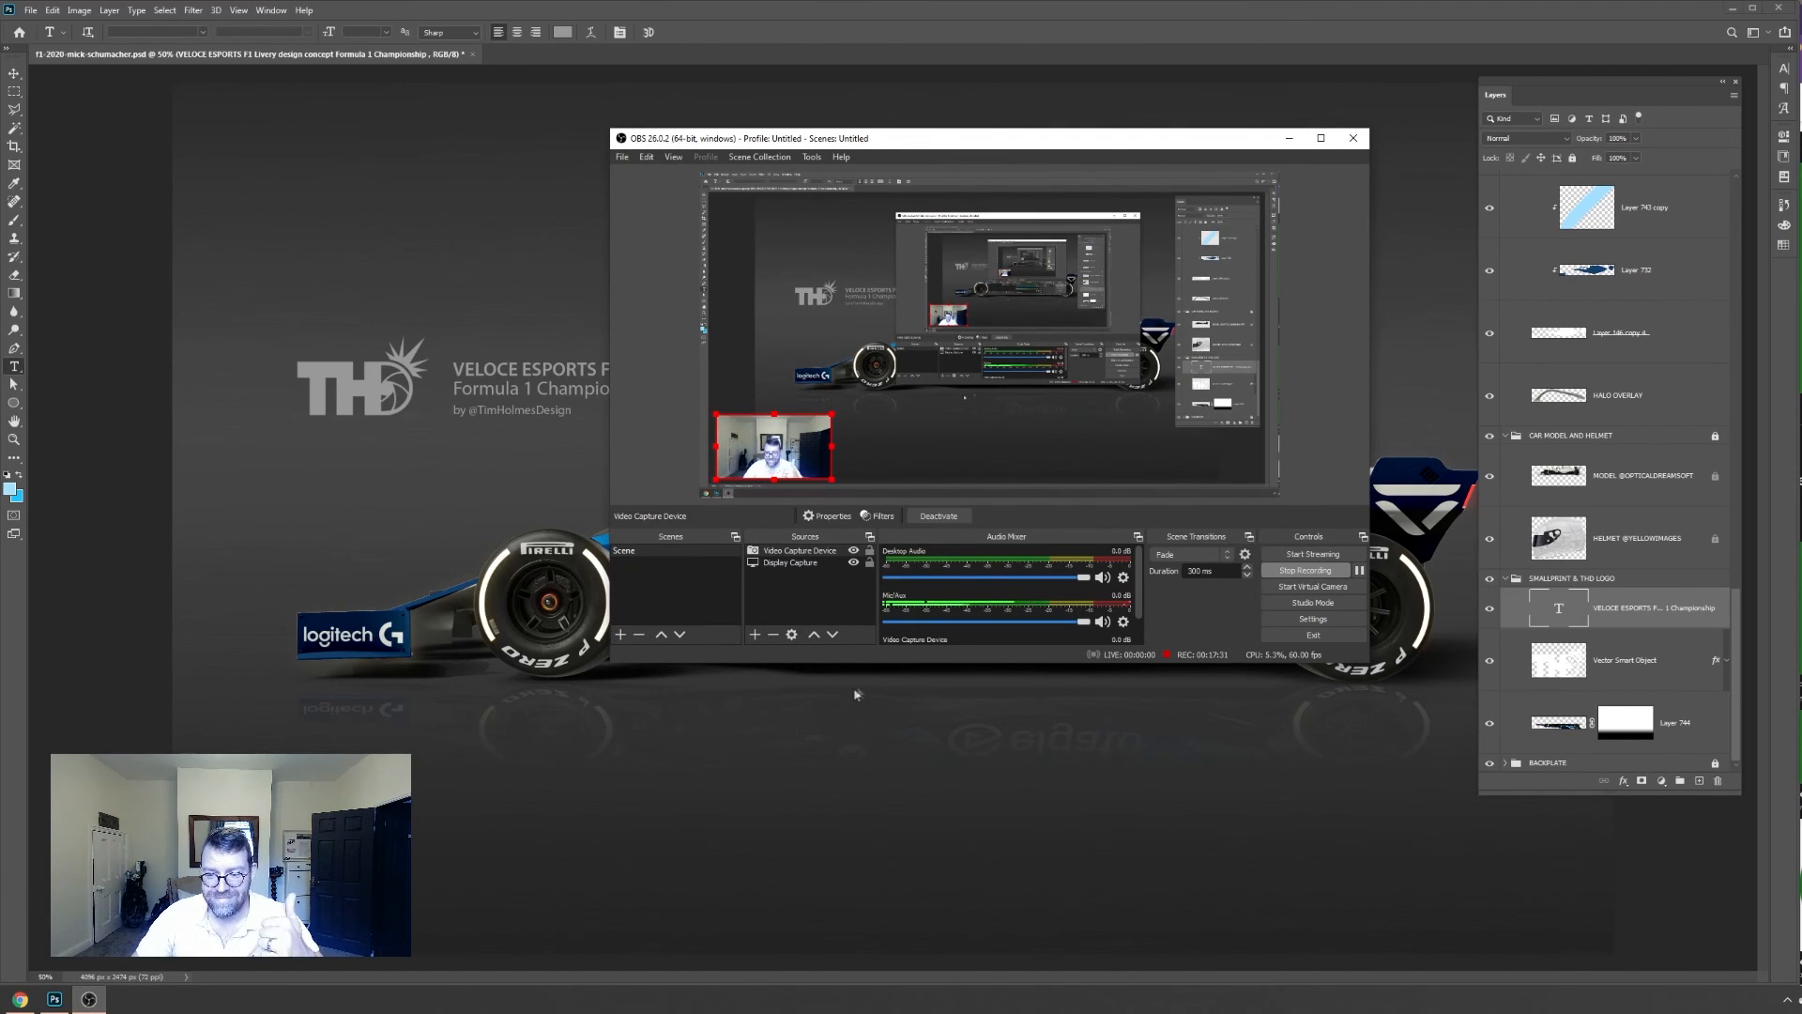